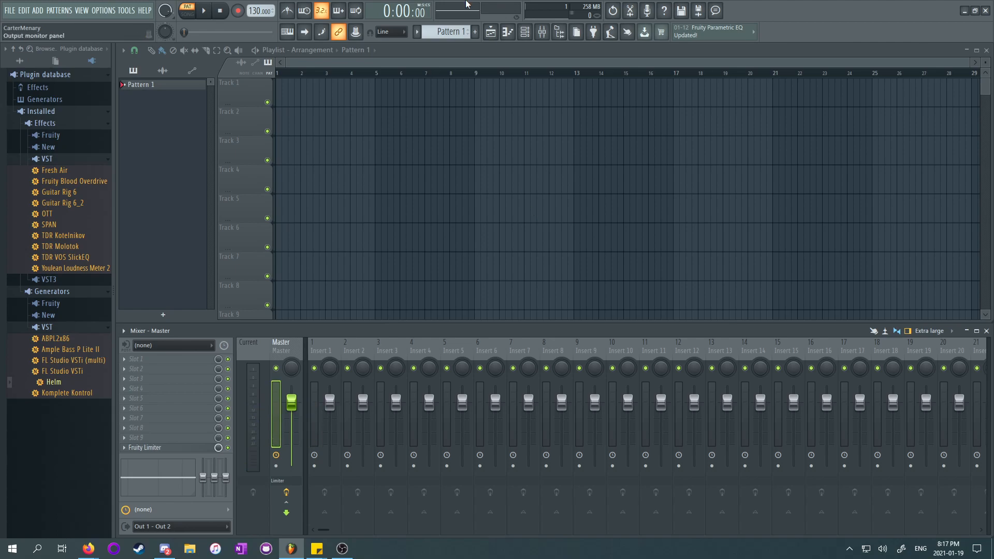
pyautogui.hotkey('alt', 'Tab')
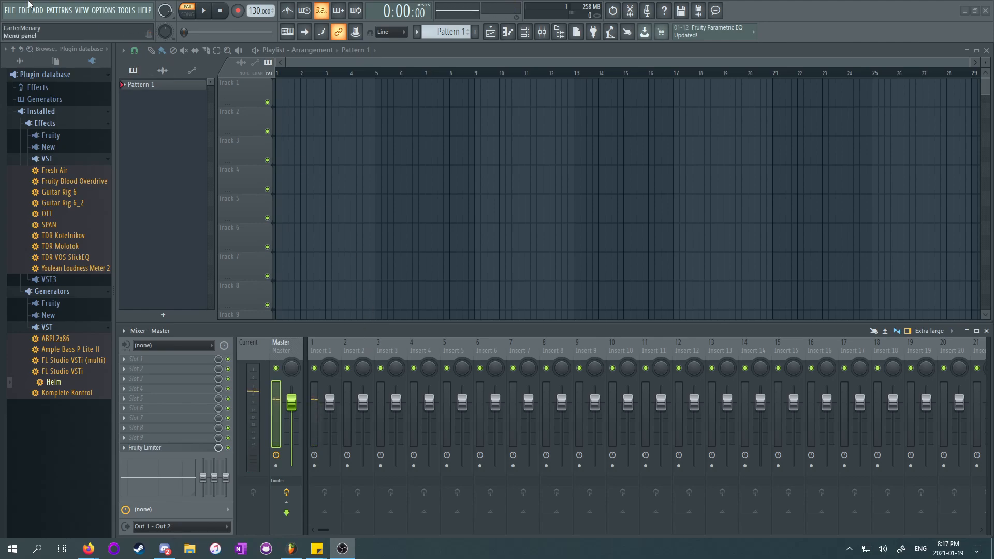
pyautogui.click(11, 11)
pyautogui.click(11, 11)
pyautogui.click(10, 12)
pyautogui.click(15, 19)
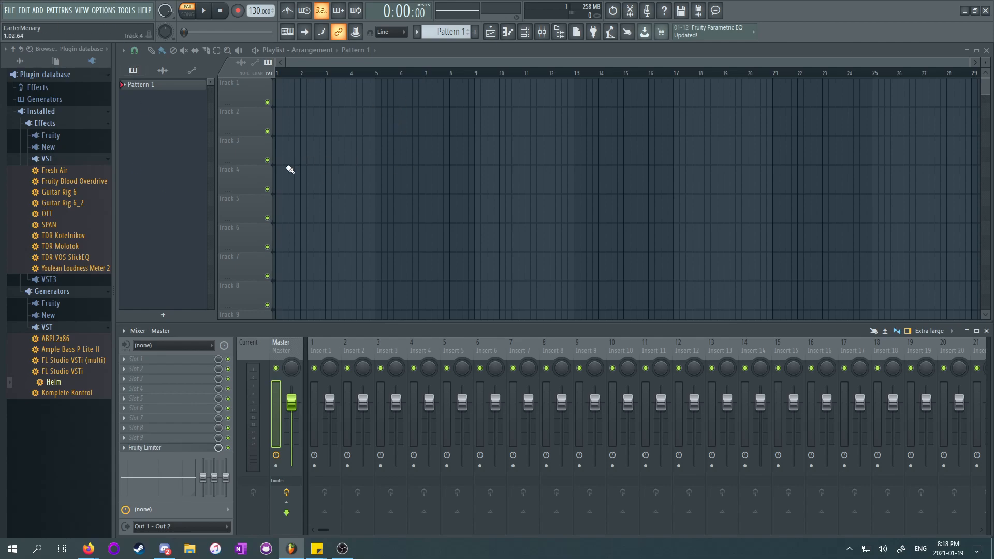
# Step: In the project's general settings, browse for the data folder and create a new folder inside FL Projects
pyautogui.click(103, 11)
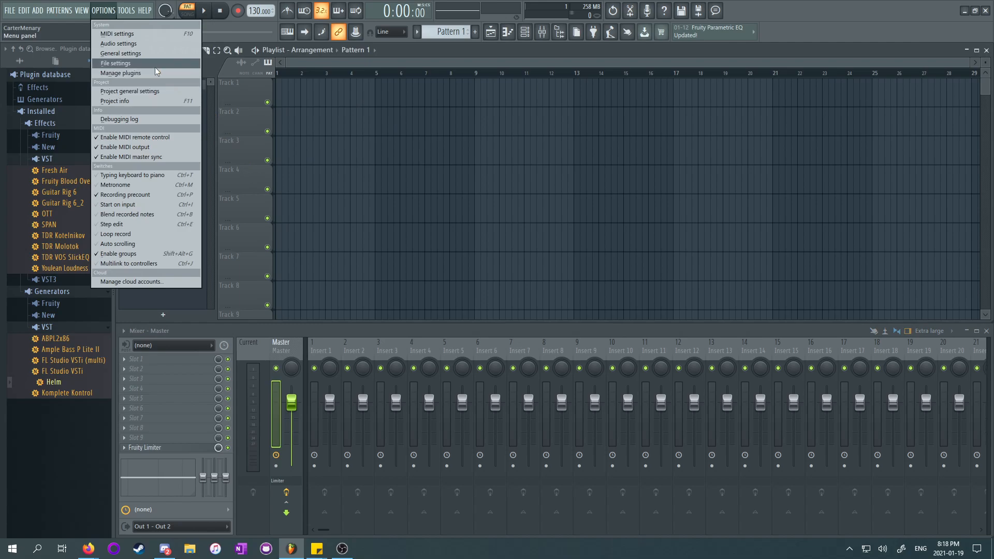
pyautogui.click(135, 92)
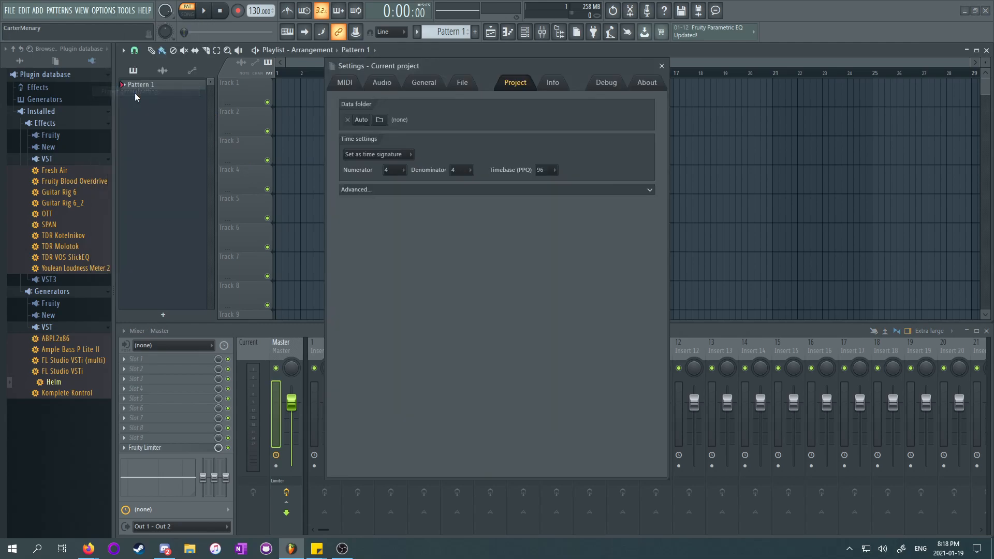
pyautogui.click(381, 120)
pyautogui.scroll(-5, 496, 232)
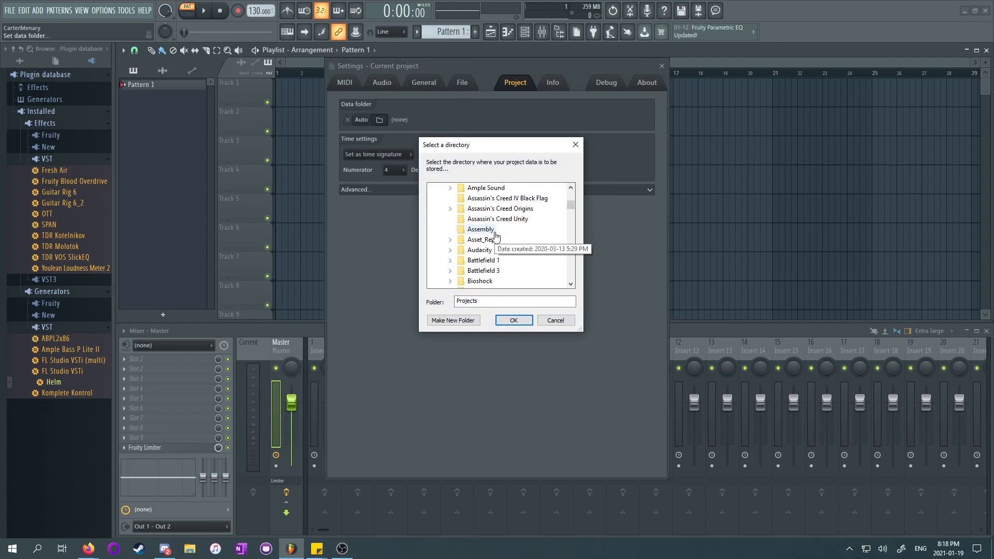
pyautogui.scroll(-3, 497, 232)
pyautogui.scroll(3, 496, 232)
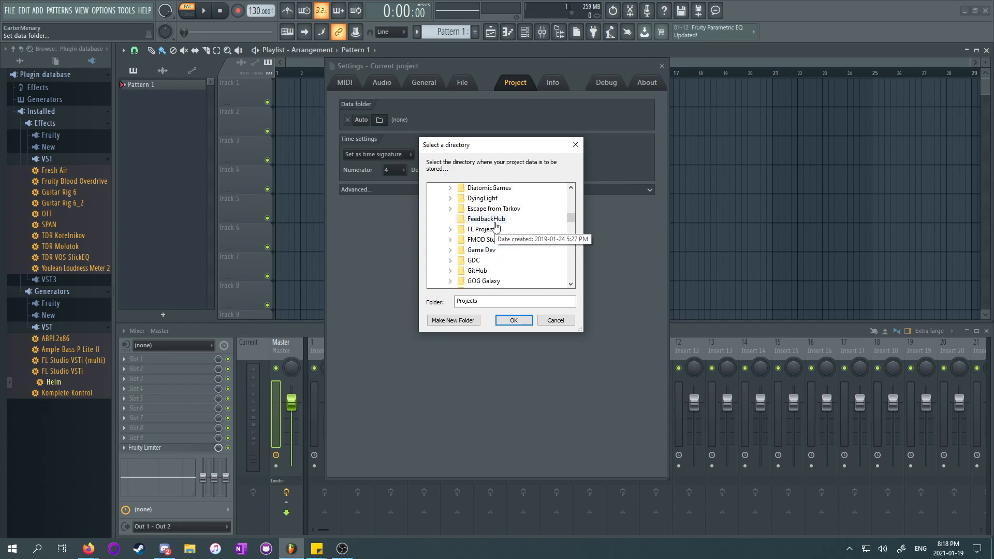
pyautogui.doubleClick(496, 231)
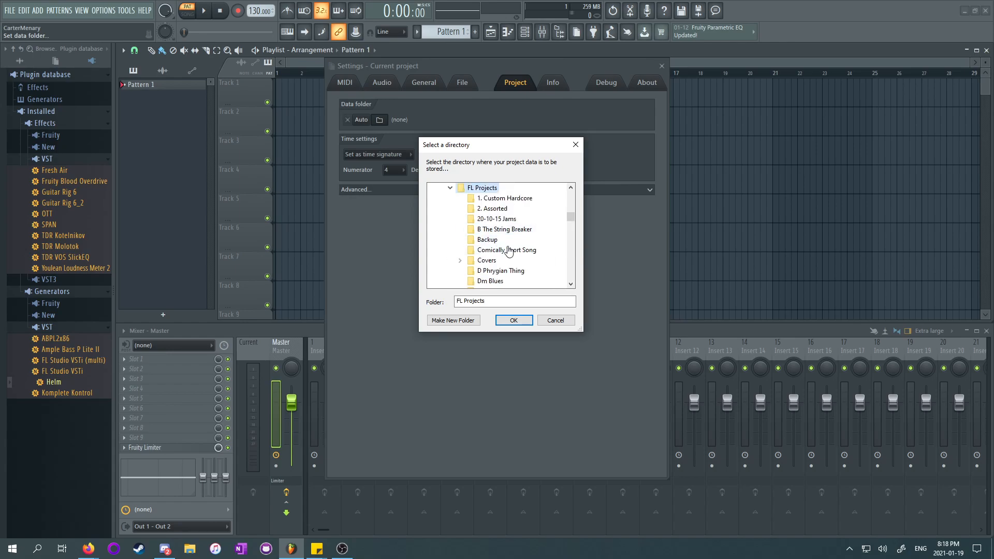
pyautogui.click(453, 321)
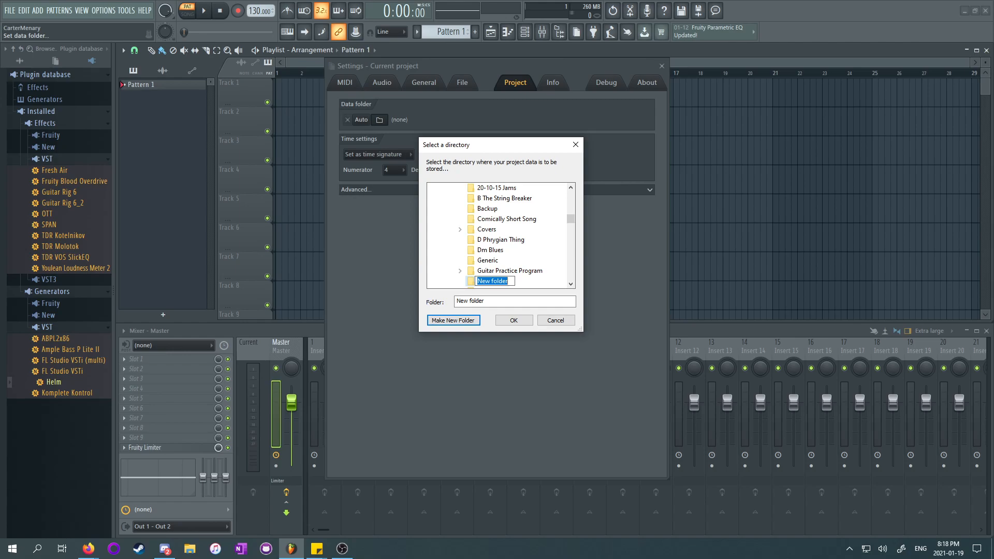
# Step: Rename the new folder as Horror GSC and set it as the project's data folder
pyautogui.hotkey('alt', 'Tab')
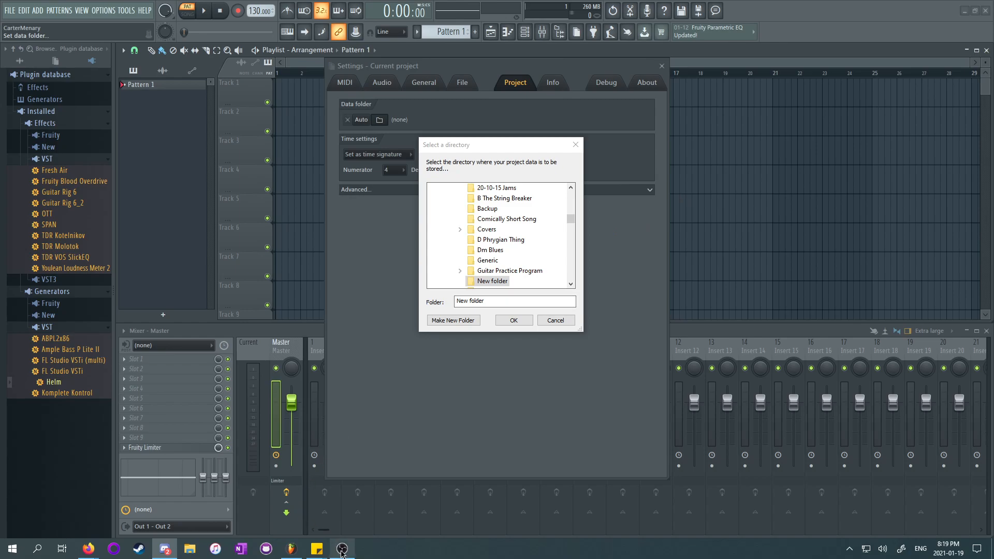
pyautogui.click(494, 147)
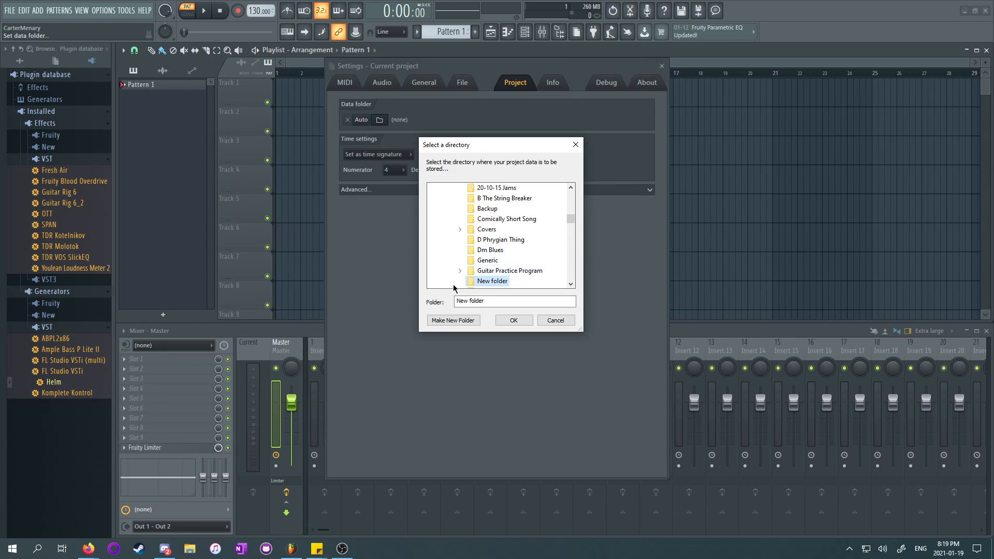
pyautogui.moveTo(477, 145); pyautogui.dragTo(531, 191)
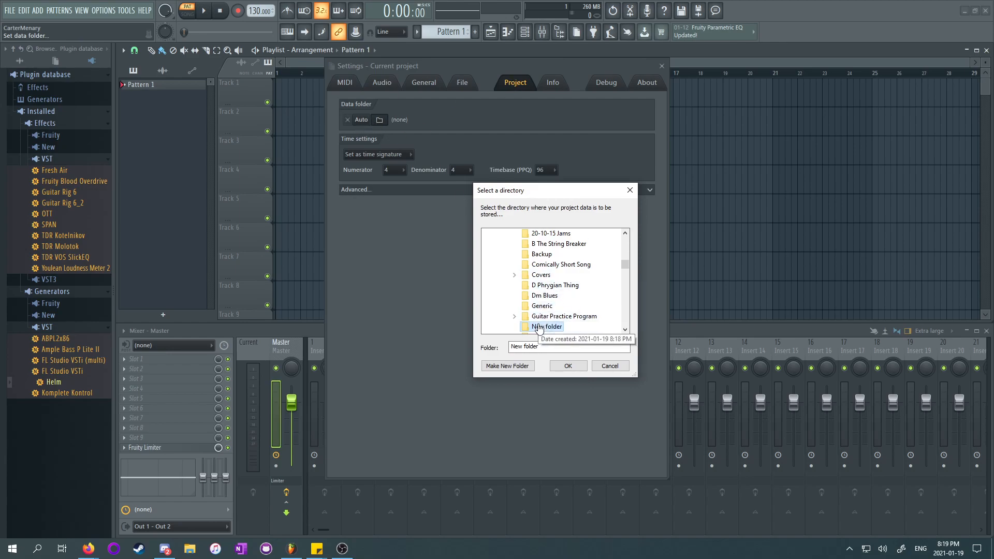
pyautogui.rightClick(542, 327)
pyautogui.click(457, 290)
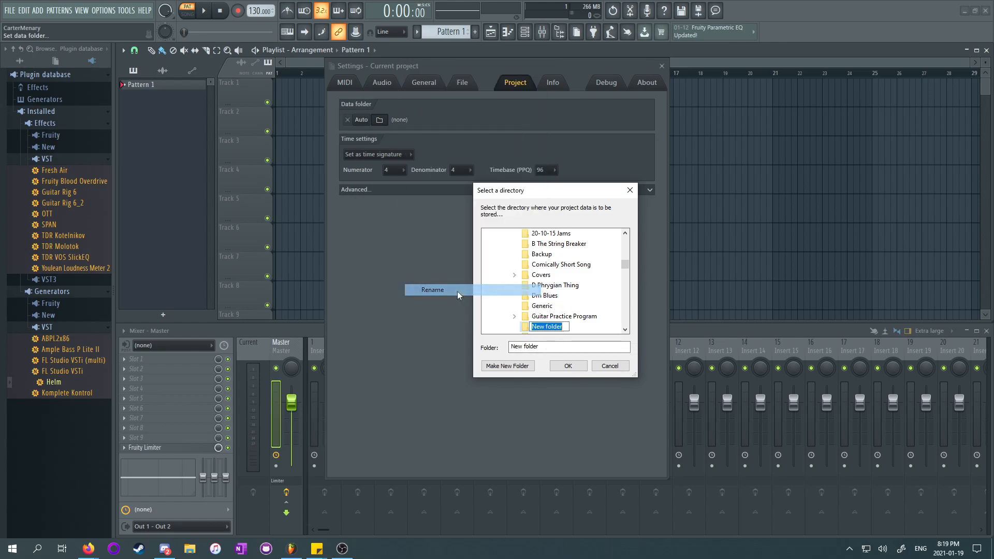
pyautogui.write('Horror')
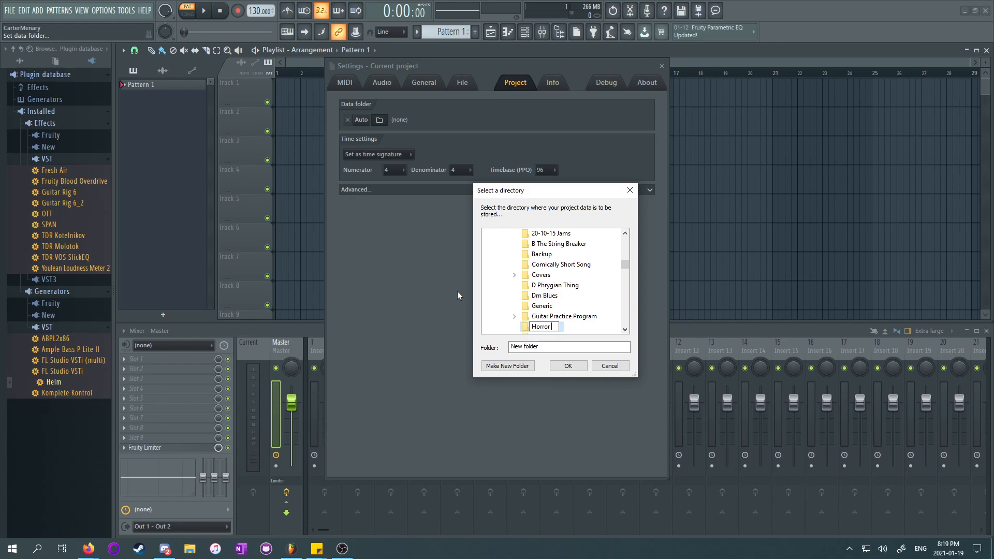
pyautogui.write('OST')
pyautogui.press('BackSpace')
pyautogui.press('Return')
pyautogui.click(568, 365)
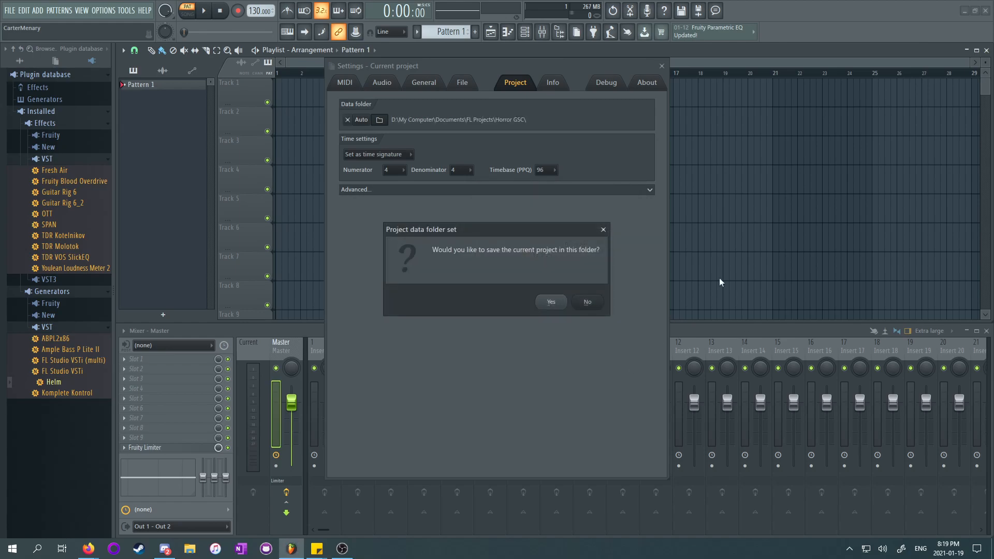
# Step: Save the current project in the data folder as Horror GSC and close the settings
pyautogui.click(548, 301)
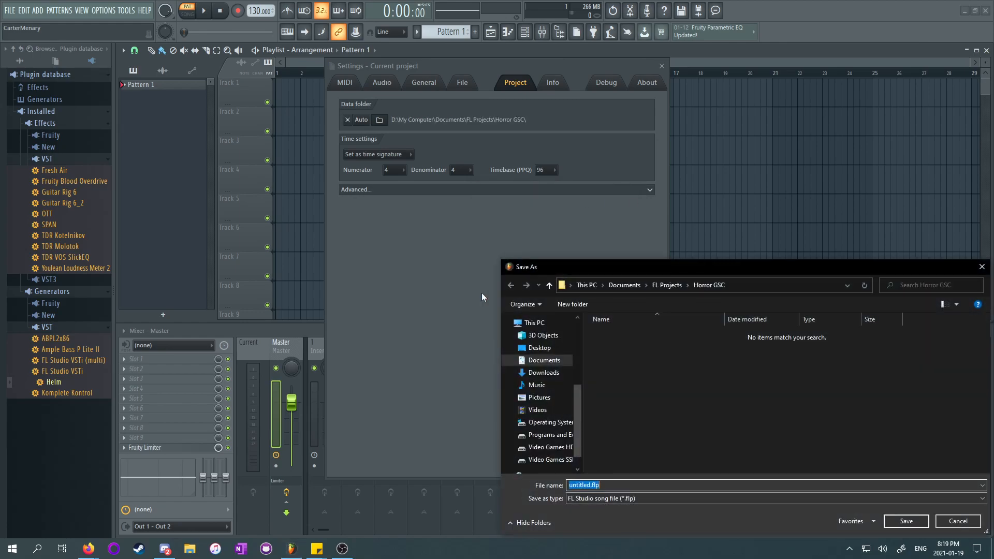
pyautogui.write('Horror GSC')
pyautogui.press('Return')
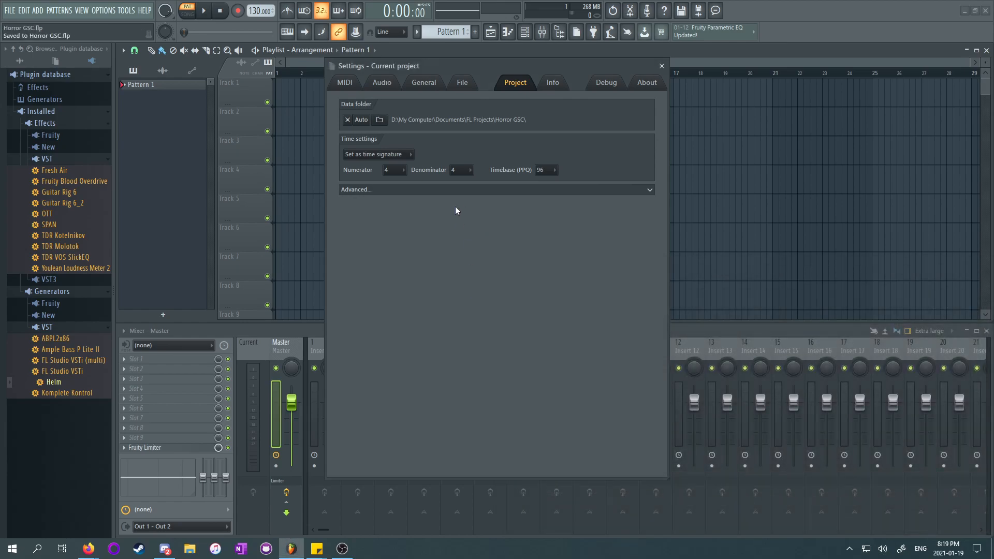
pyautogui.click(661, 66)
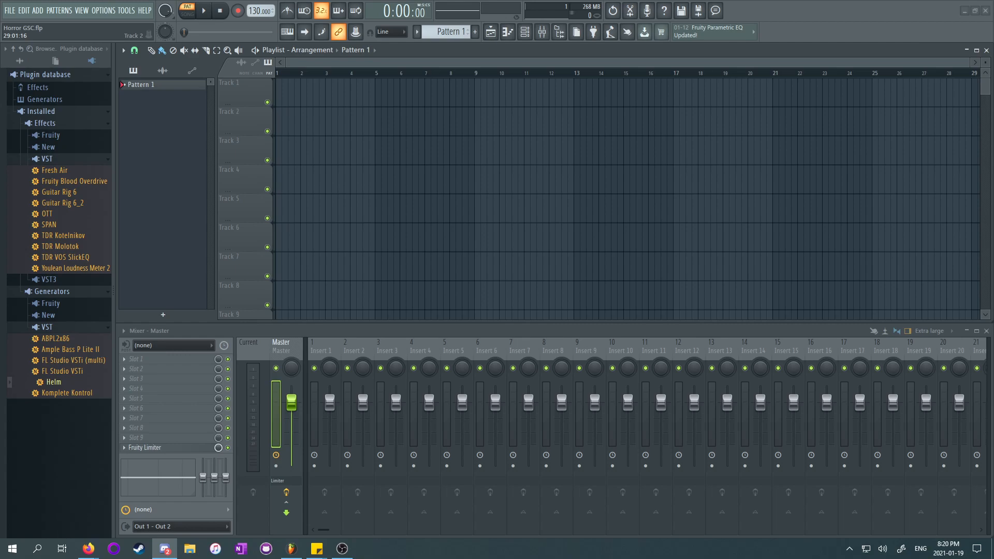
# Step: Open the Channel rack, narrow it slightly and place it over the lower part of the playlist, just above the mixer
pyautogui.click(800, 8)
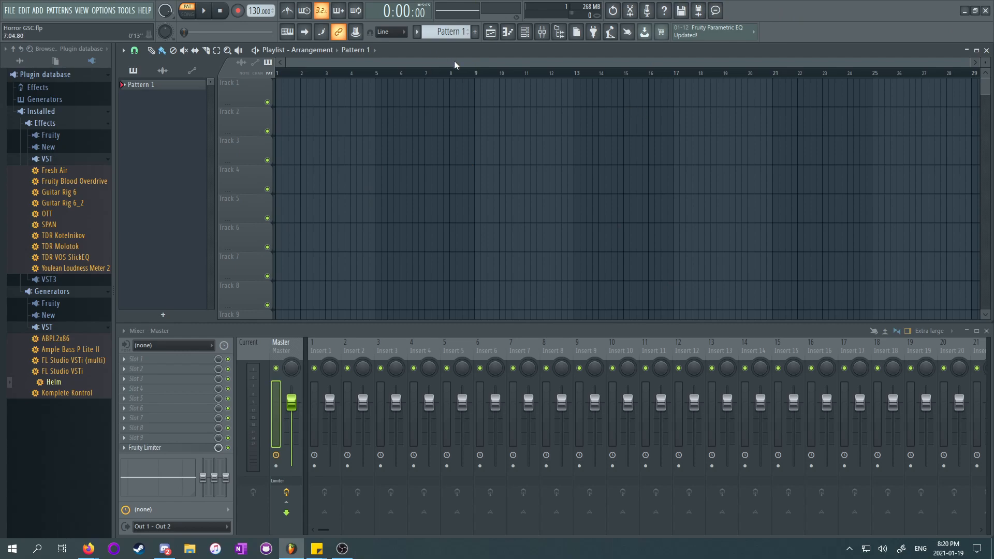
pyautogui.click(525, 31)
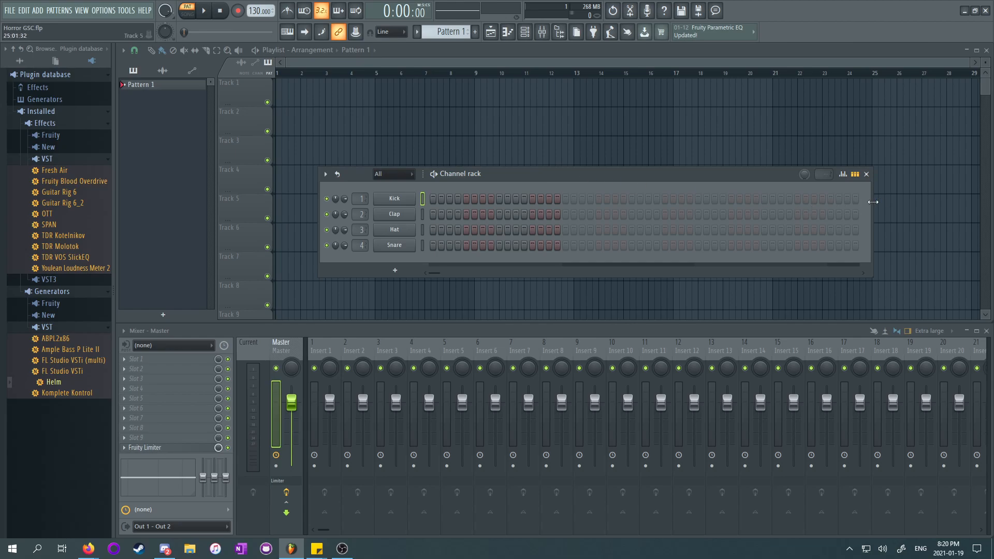
pyautogui.moveTo(872, 202); pyautogui.dragTo(842, 202)
pyautogui.moveTo(587, 181); pyautogui.dragTo(608, 198)
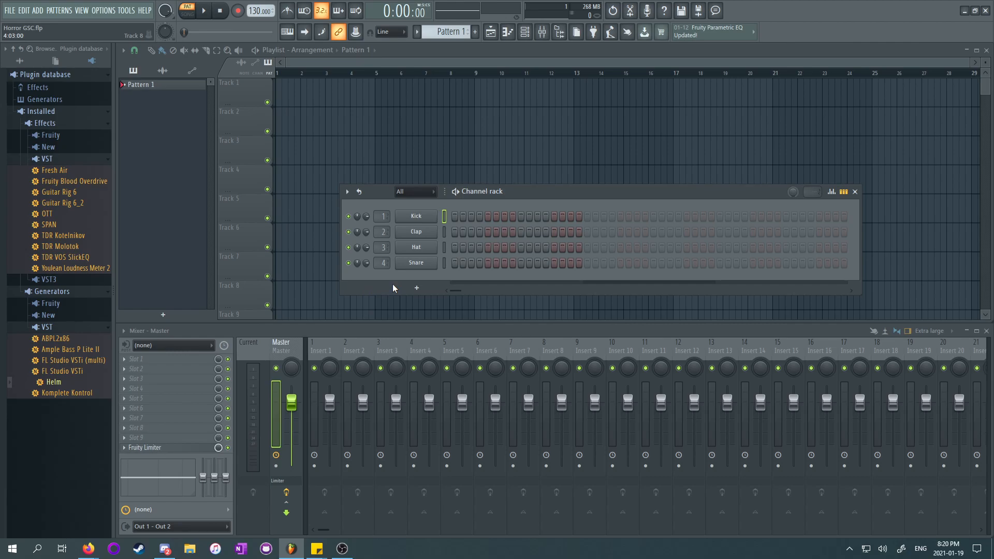
pyautogui.moveTo(553, 190); pyautogui.dragTo(626, 191)
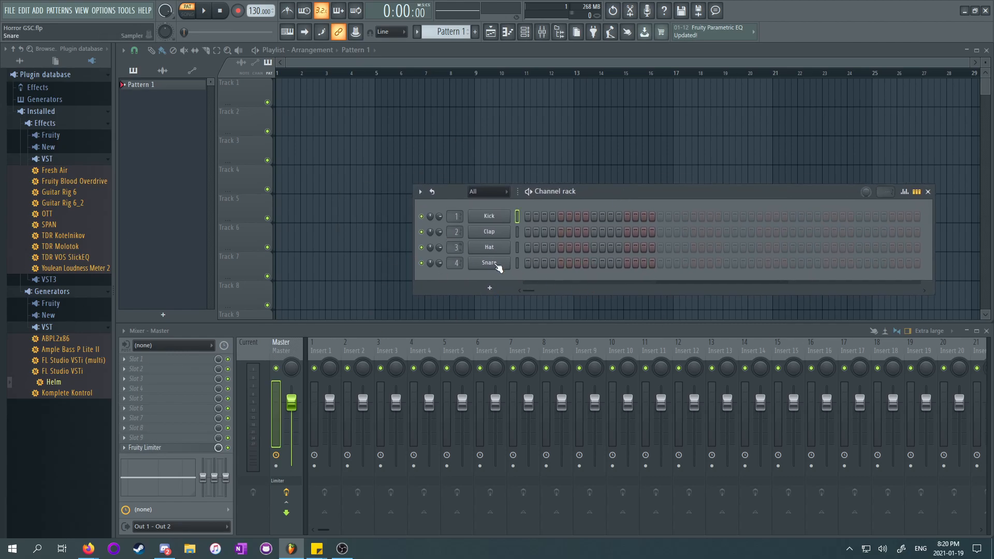
pyautogui.moveTo(663, 194); pyautogui.dragTo(676, 205)
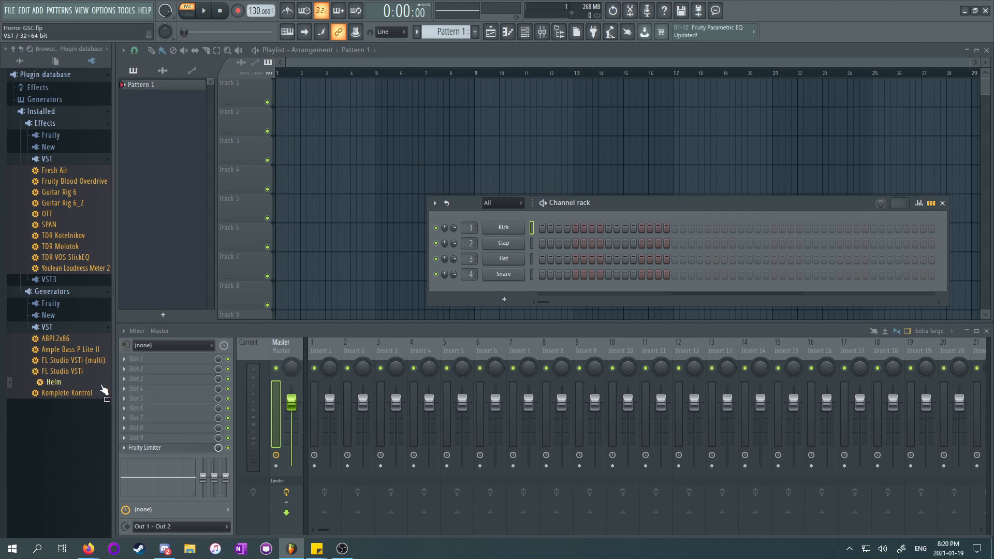
# Step: Add the Helm VST generator as a new channel below Snare and reposition its plugin window
pyautogui.moveTo(59, 389); pyautogui.dragTo(517, 300)
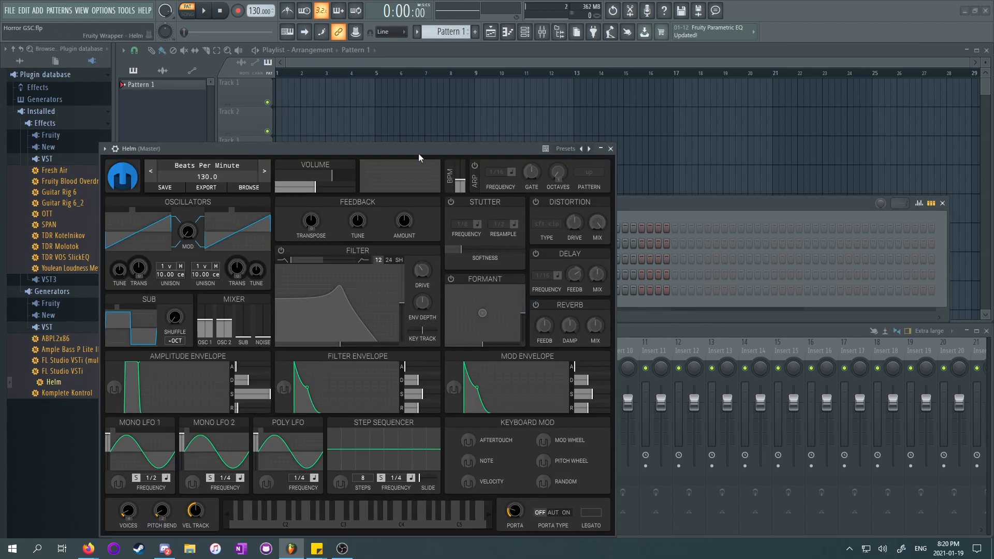
pyautogui.moveTo(412, 150); pyautogui.dragTo(530, 94)
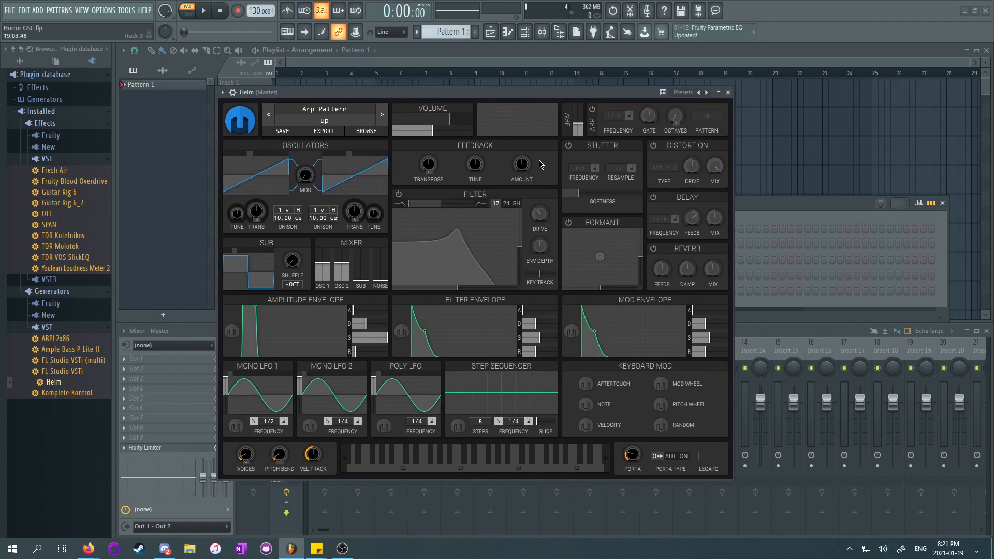
pyautogui.click(222, 92)
pyautogui.click(287, 298)
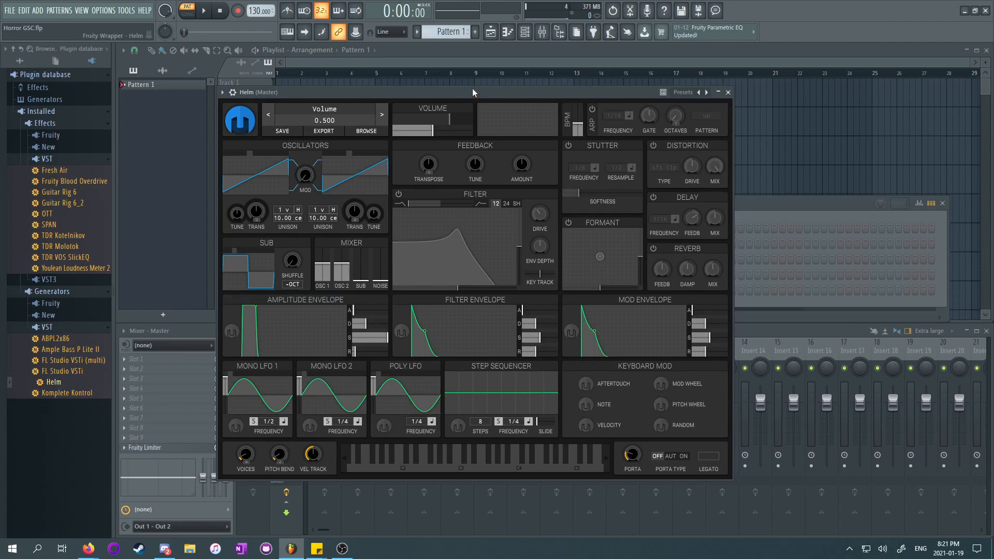
pyautogui.moveTo(477, 89); pyautogui.dragTo(441, 106)
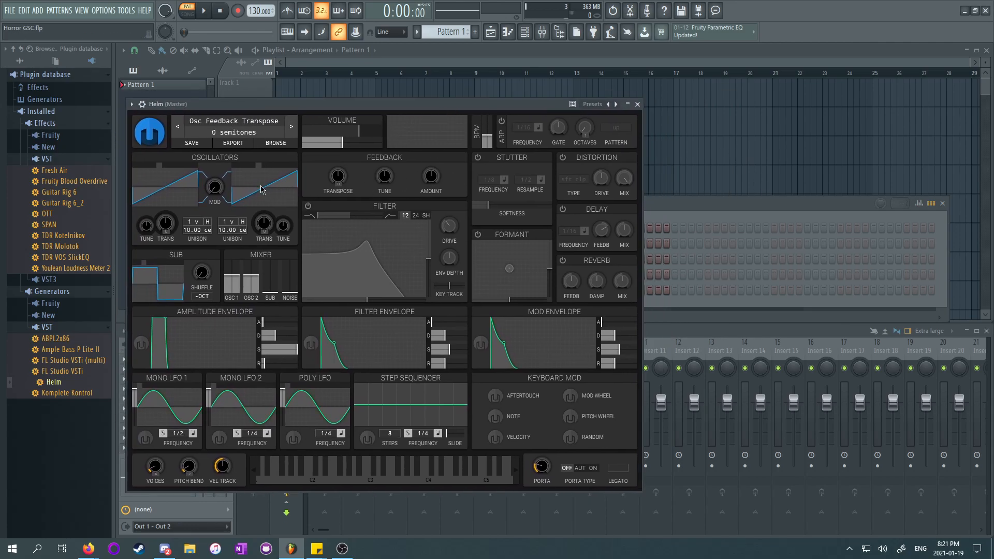
# Step: Load Helm's COA Tension 1 preset and step forward through the presets as far as COA Trumpet
pyautogui.click(602, 106)
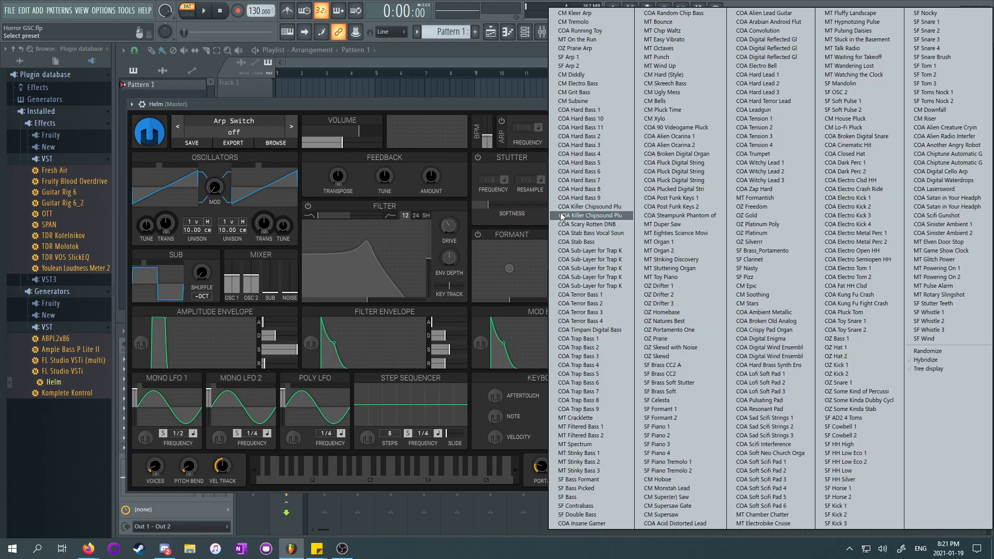
pyautogui.click(444, 107)
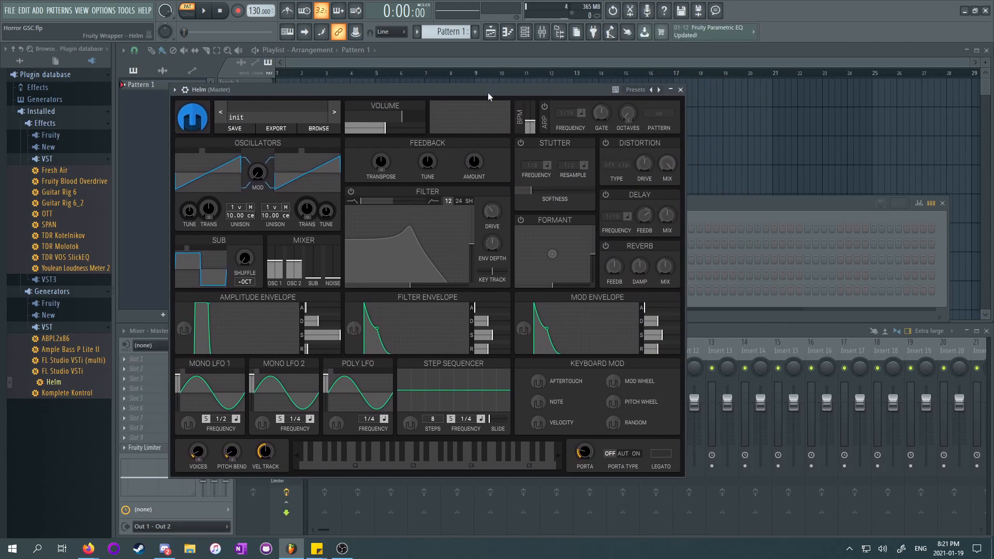
pyautogui.moveTo(488, 93); pyautogui.dragTo(446, 106)
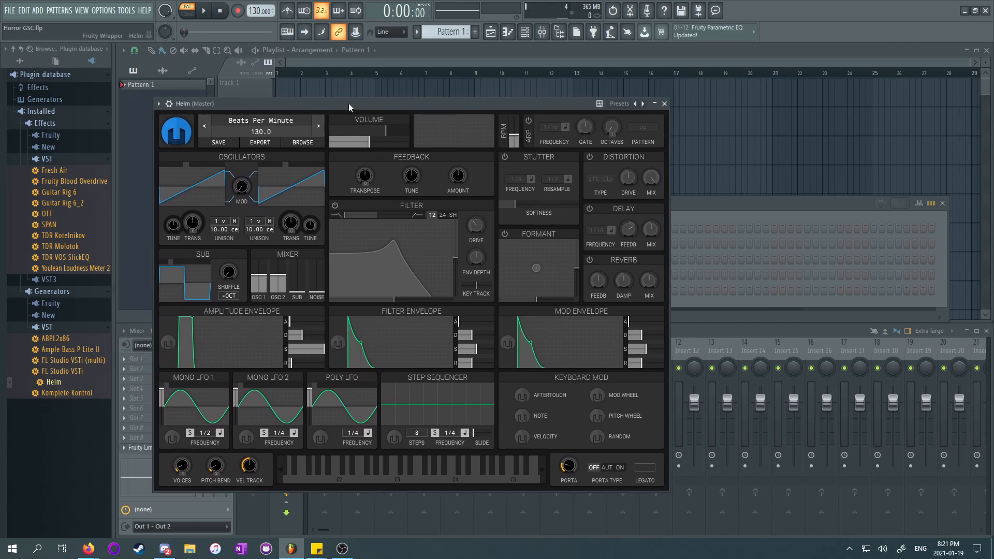
pyautogui.click(617, 104)
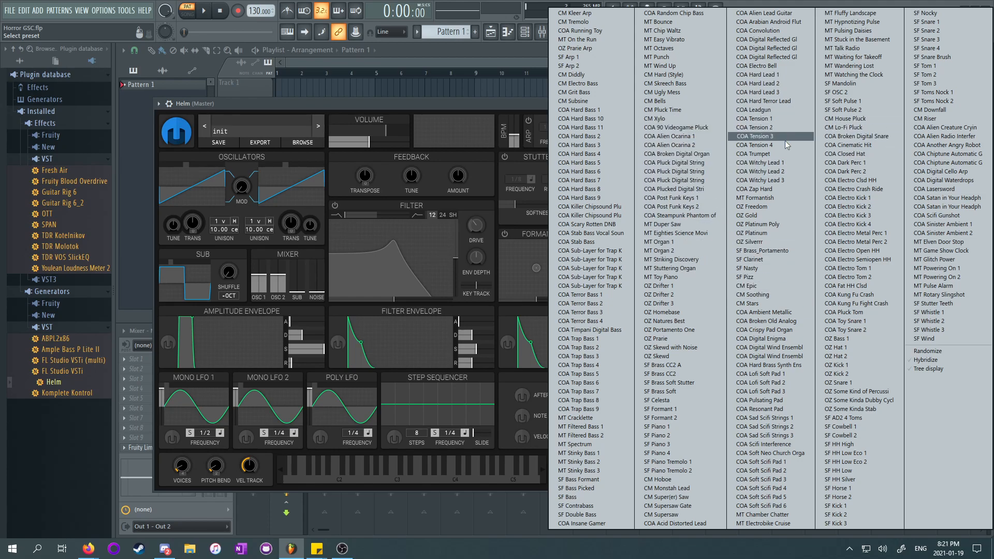
pyautogui.click(761, 119)
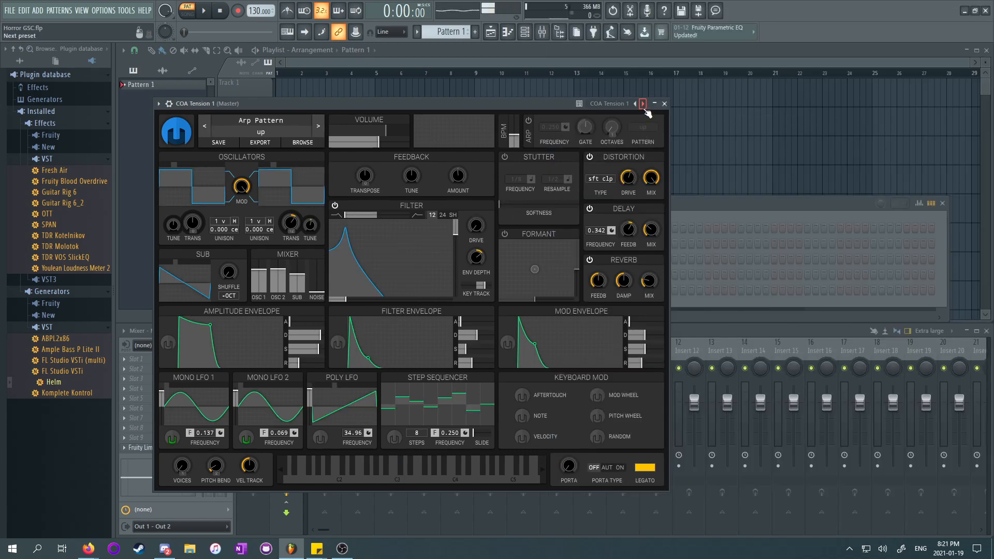
pyautogui.click(642, 103)
pyautogui.click(642, 104)
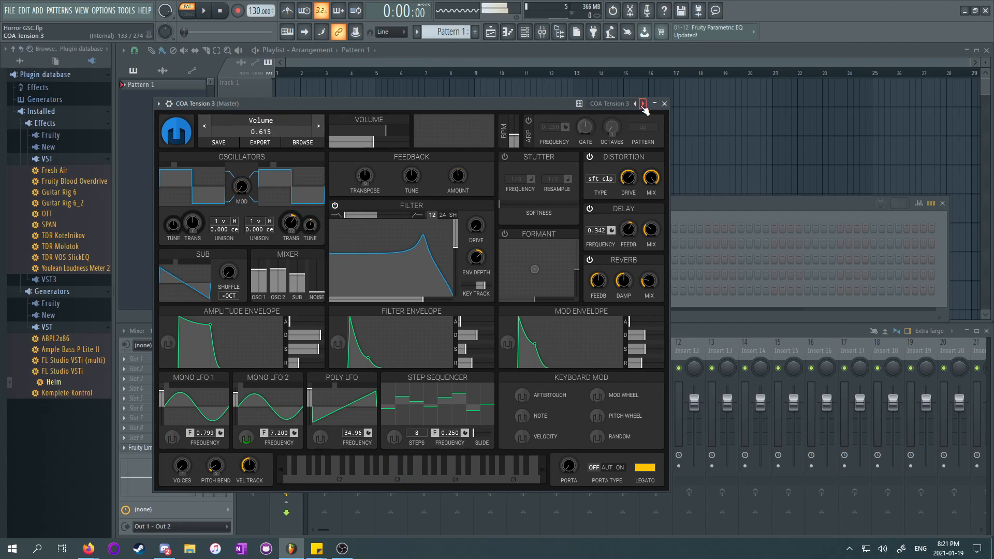
pyautogui.click(643, 103)
pyautogui.click(642, 104)
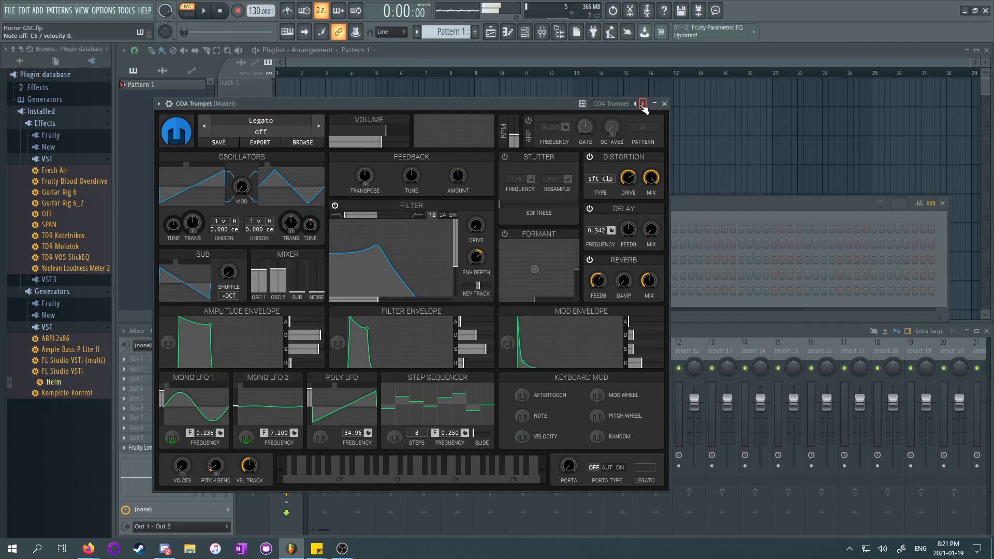
# Step: Load the MT Organ 1 preset in Helm
pyautogui.rightClick(642, 103)
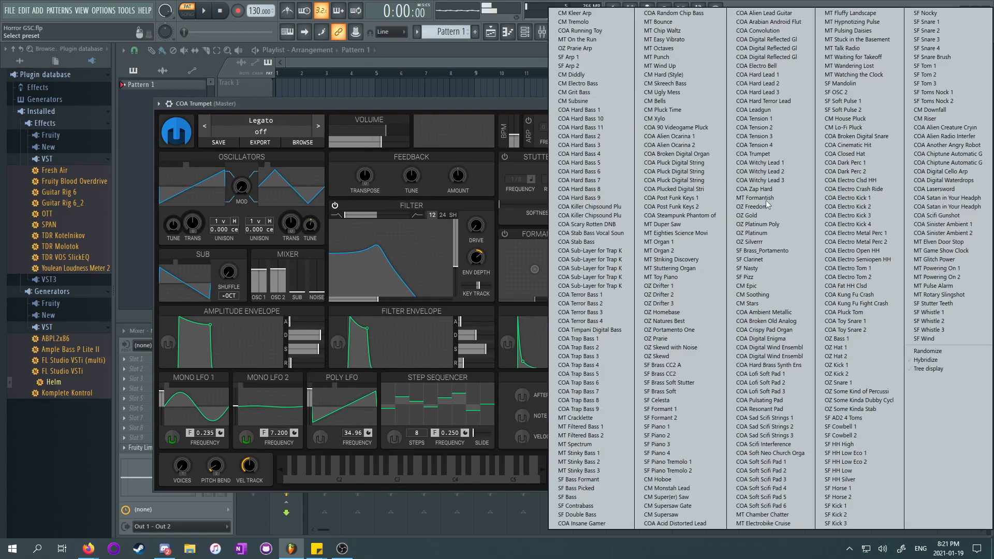
pyautogui.click(660, 242)
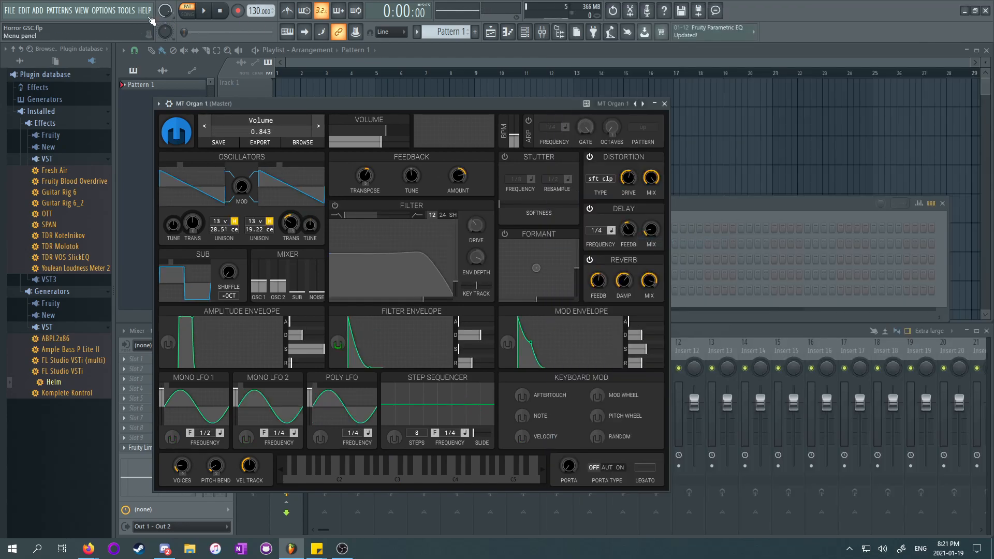
pyautogui.click(127, 11)
pyautogui.moveTo(145, 11)
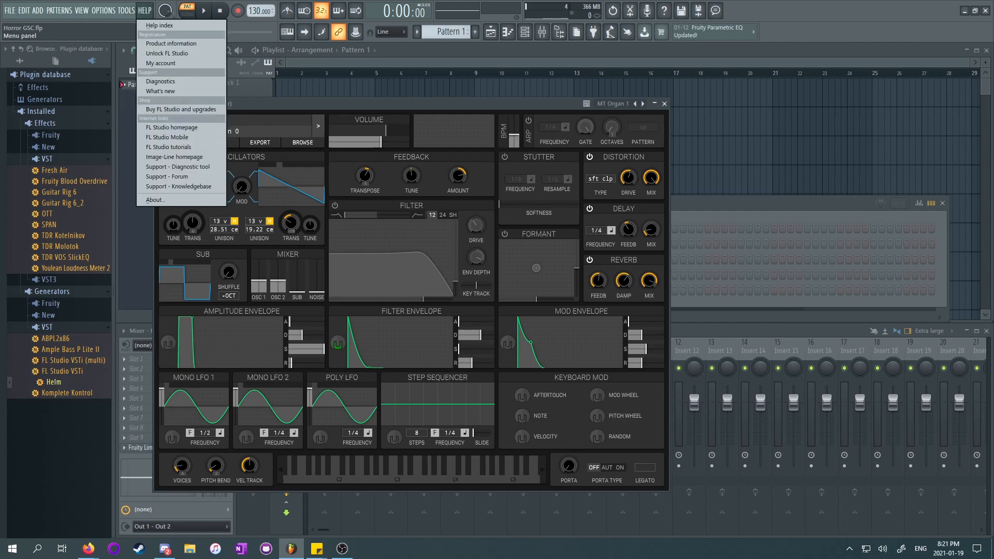
pyautogui.hotkey('alt', 'Tab')
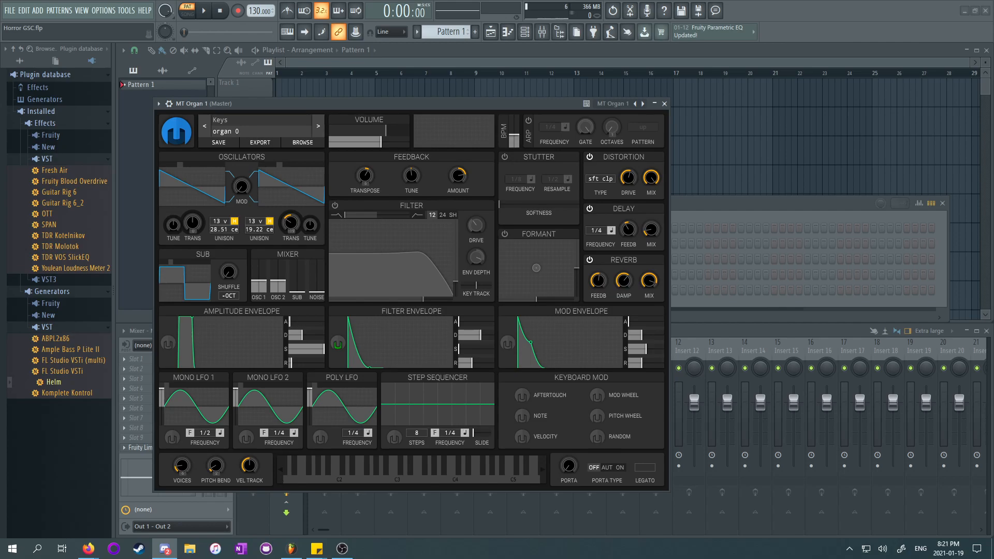
# Step: Load the MT Organ 2 preset in Helm and reposition the plugin window nearer the middle of the workspace
pyautogui.moveTo(484, 99); pyautogui.dragTo(473, 79)
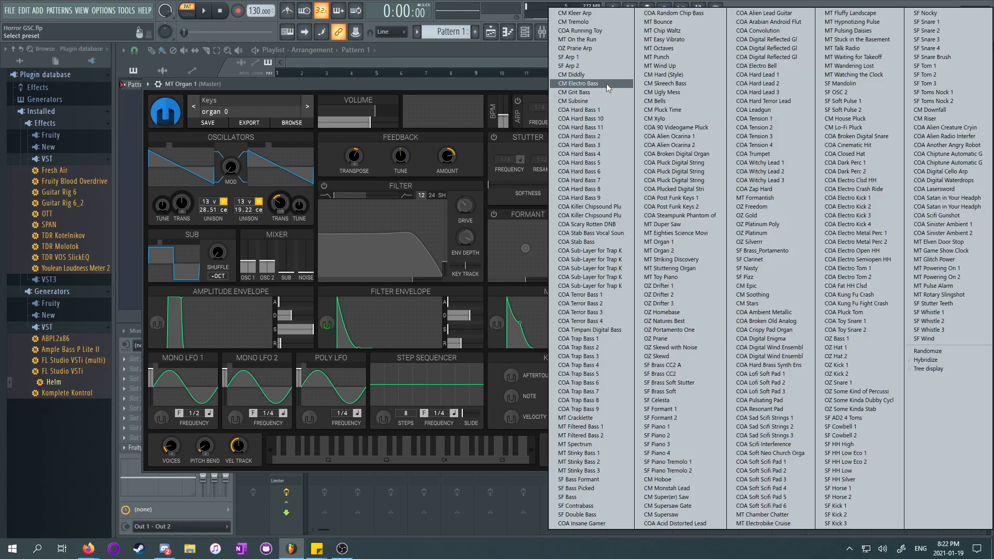
pyautogui.click(604, 84)
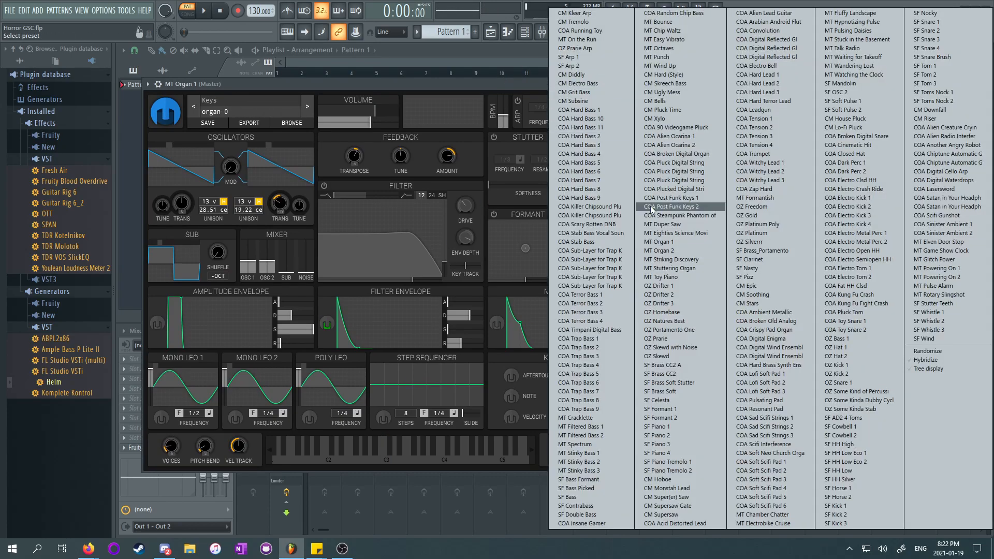
pyautogui.click(669, 248)
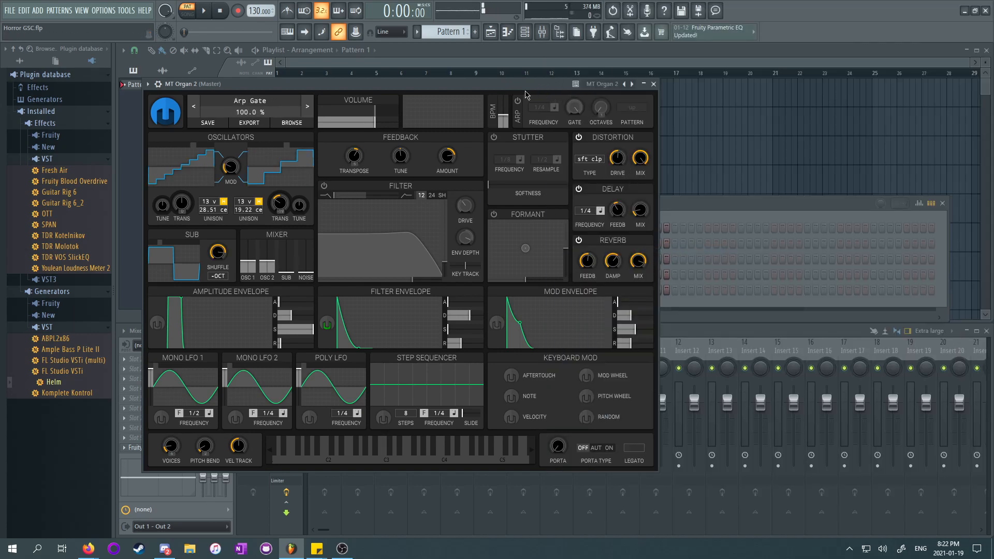
pyautogui.moveTo(511, 85); pyautogui.dragTo(588, 104)
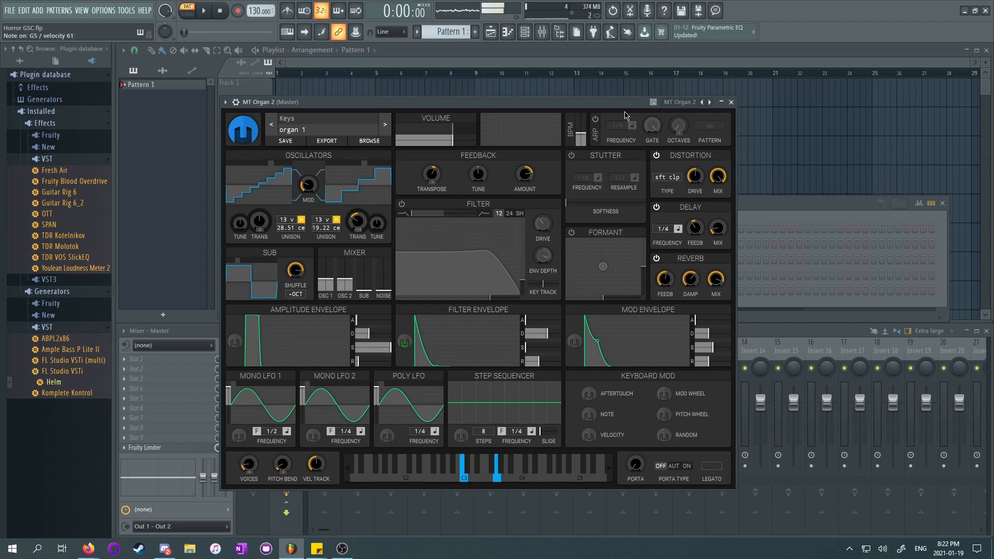
# Step: Load the COA Hard Terror Lead preset in Helm and close the plugin window
pyautogui.click(682, 106)
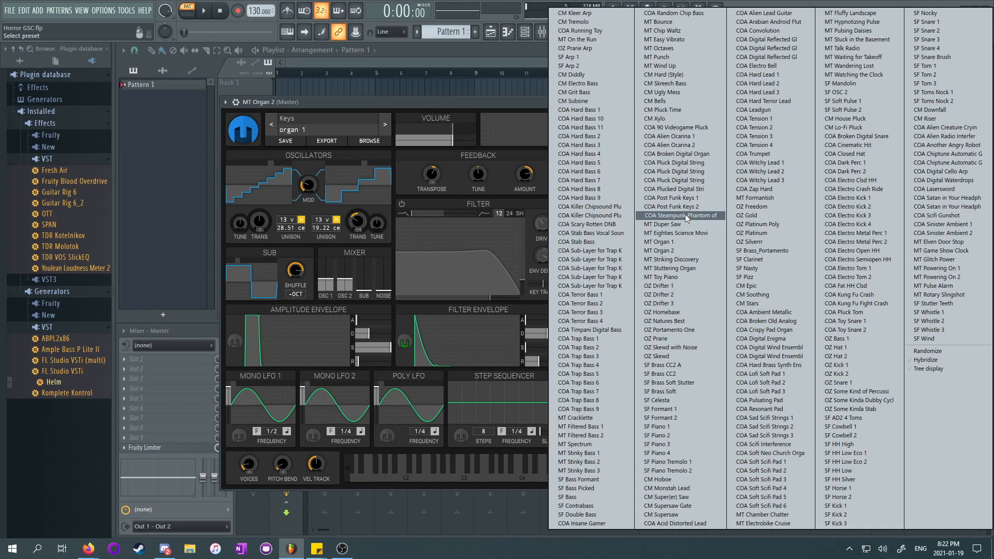
pyautogui.click(450, 104)
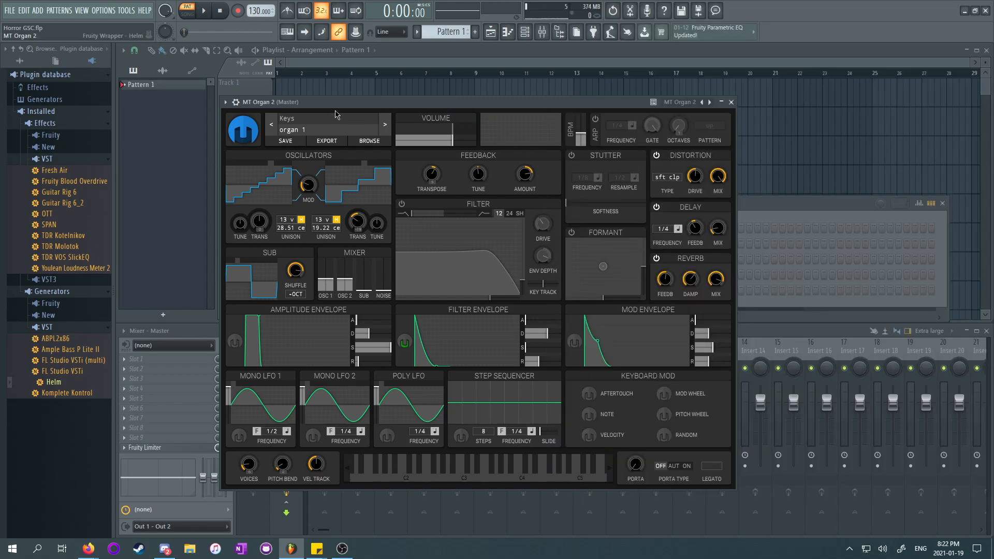
pyautogui.click(678, 100)
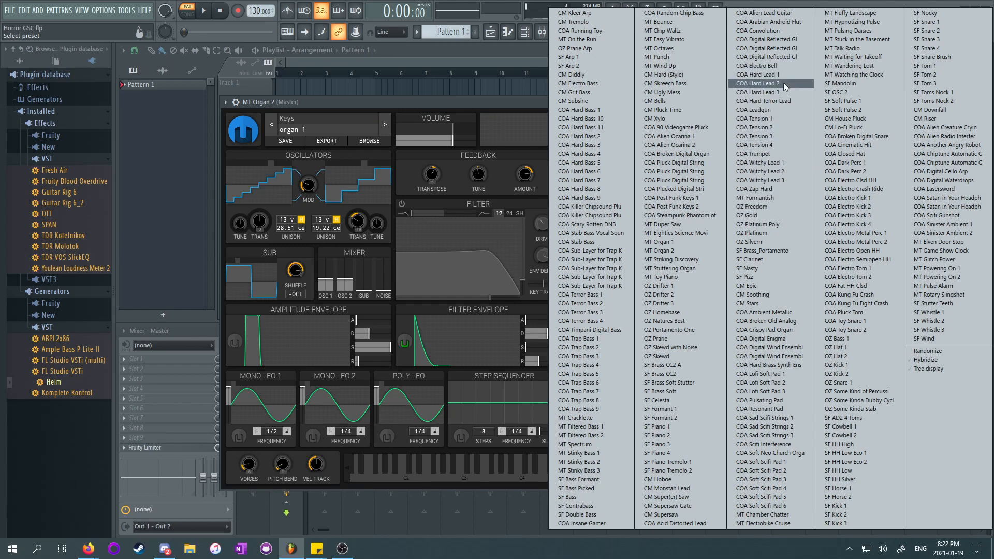
pyautogui.click(772, 101)
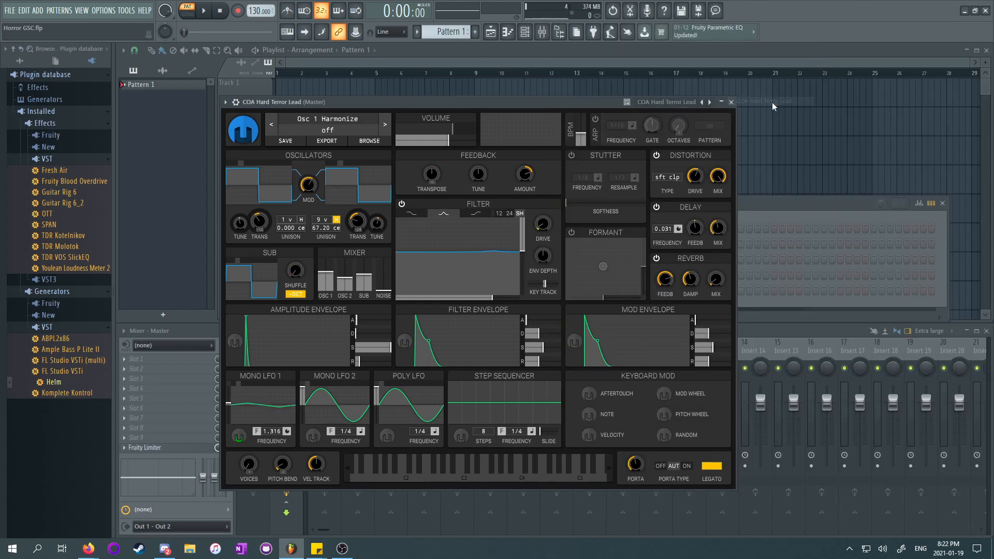
pyautogui.click(709, 102)
pyautogui.click(710, 102)
pyautogui.click(709, 102)
pyautogui.click(720, 102)
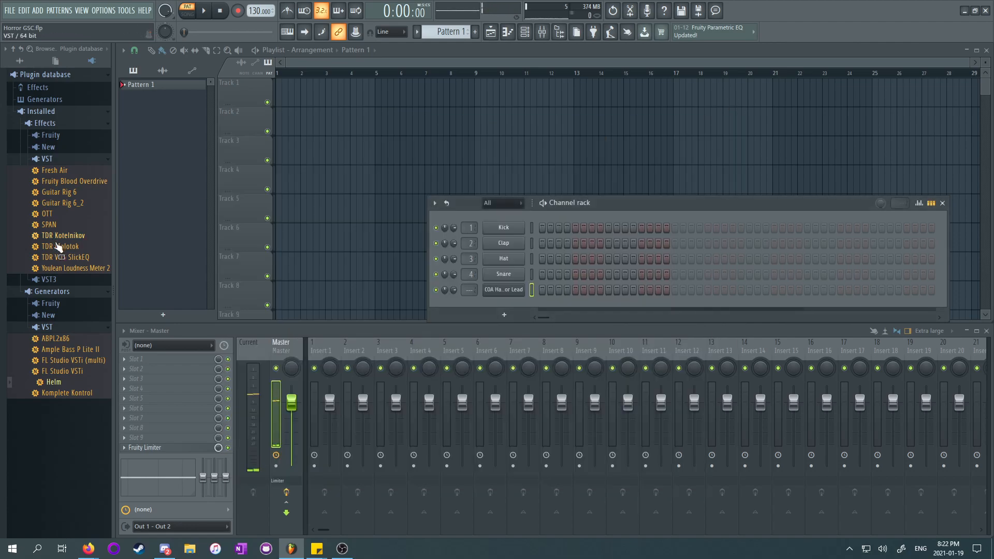
# Step: Replace the Helm channel with the Stage Grand instrument from the Keyboard packs and close its plugin window
pyautogui.click(20, 61)
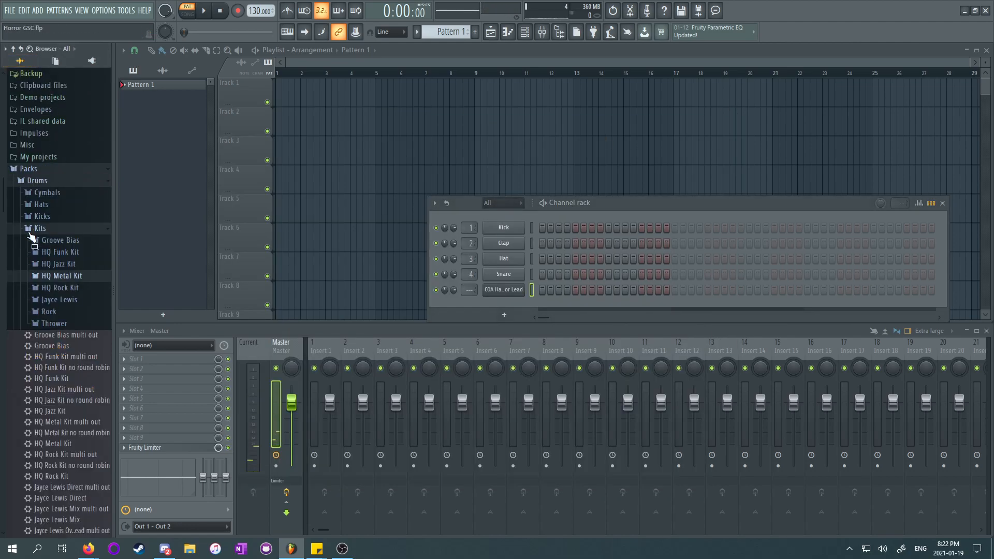
pyautogui.click(46, 230)
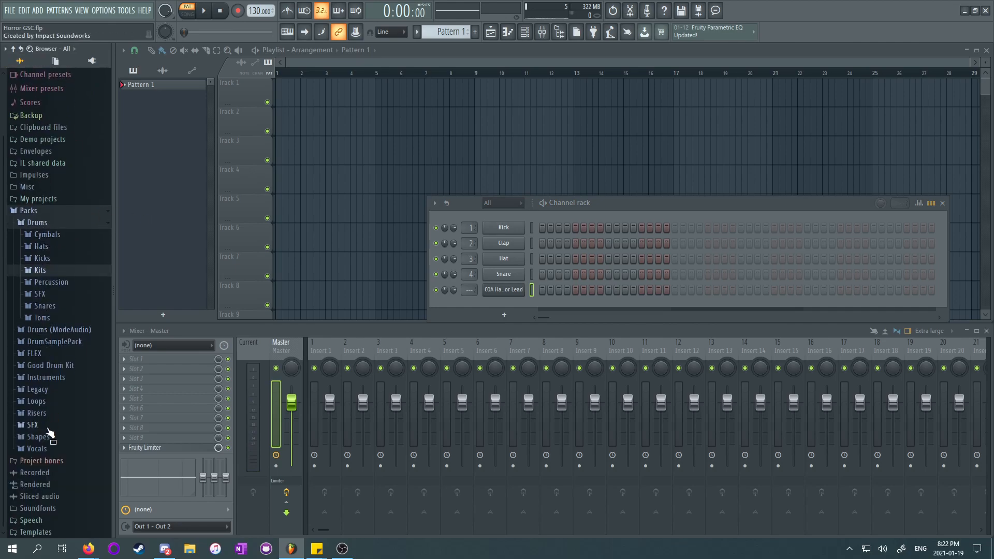
pyautogui.click(46, 376)
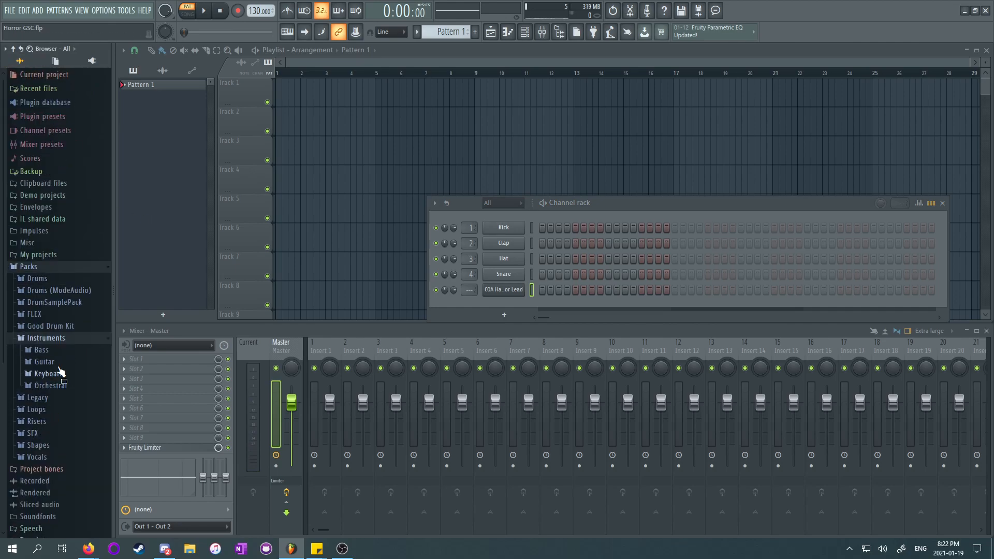
pyautogui.click(49, 363)
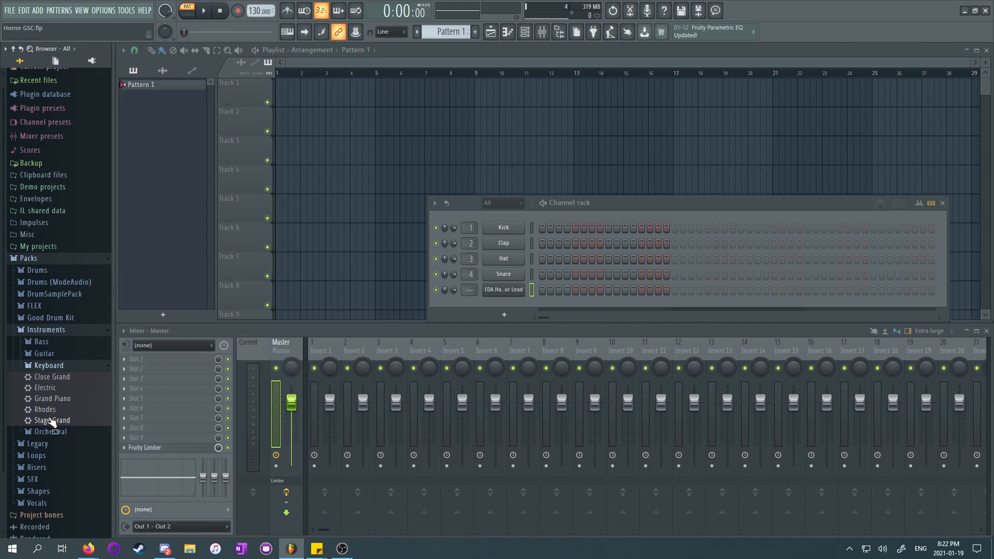
pyautogui.moveTo(52, 420); pyautogui.dragTo(482, 293)
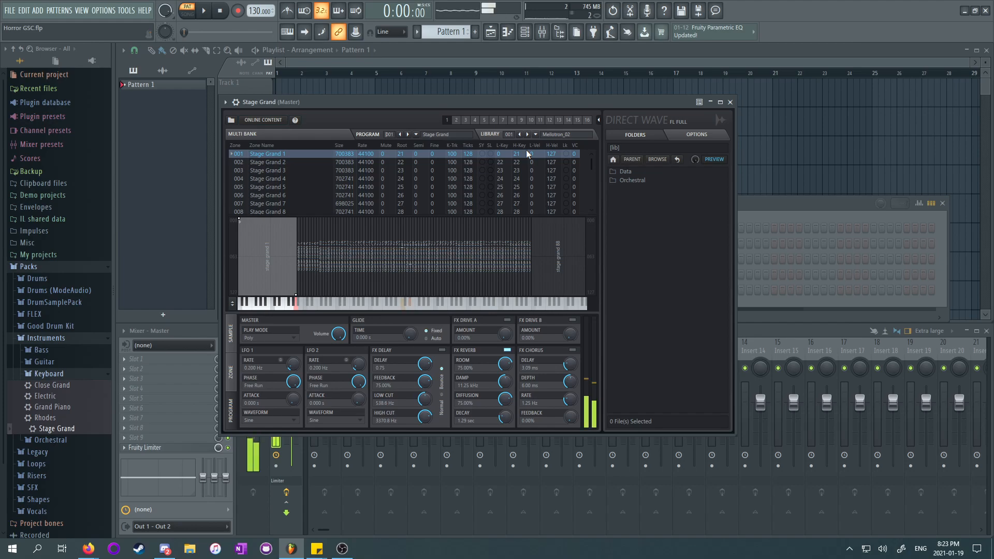
pyautogui.click(730, 102)
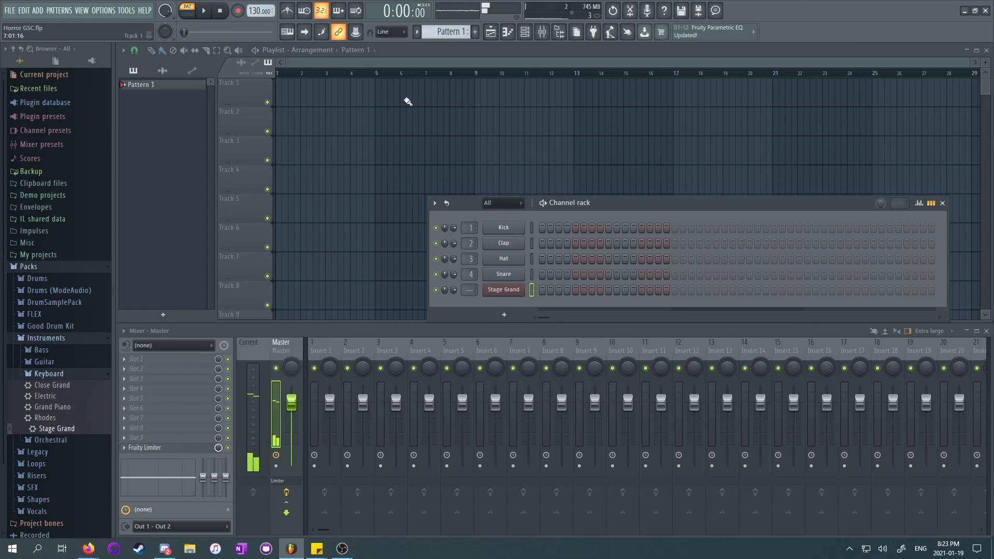
pyautogui.click(507, 32)
pyautogui.scroll(2, 290, 139)
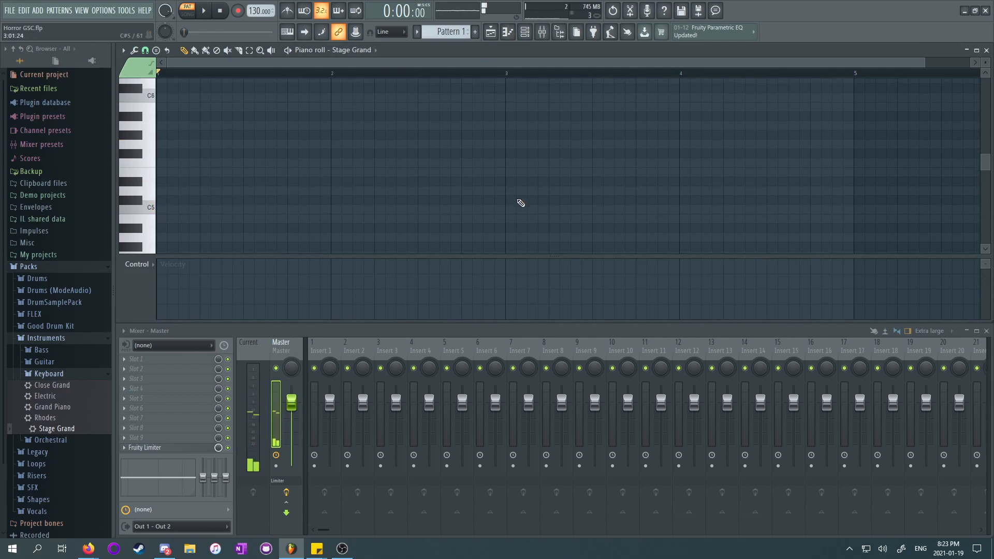
pyautogui.click(510, 33)
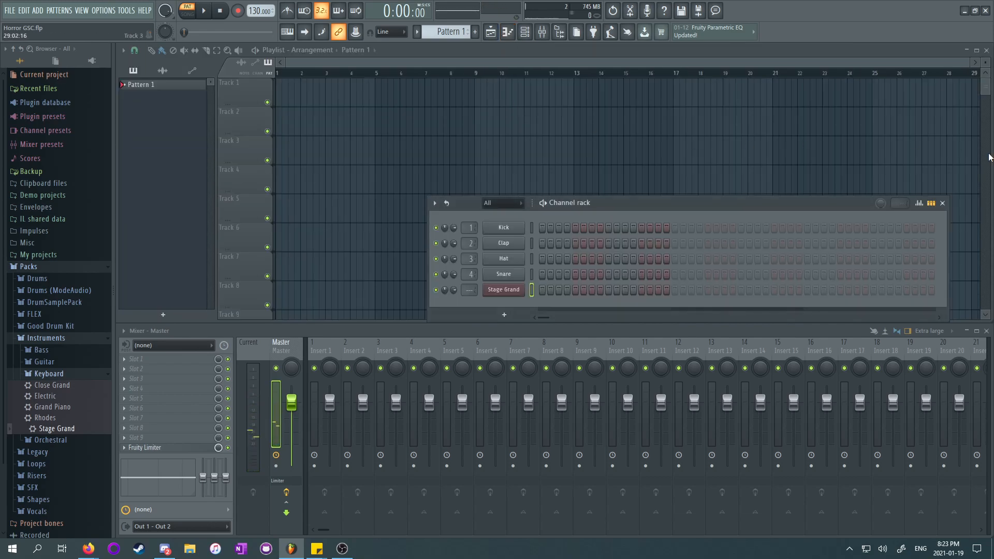
# Step: Move the Channel rack down over the mixer and open the piano roll for Stage Grand
pyautogui.moveTo(845, 206); pyautogui.dragTo(810, 370)
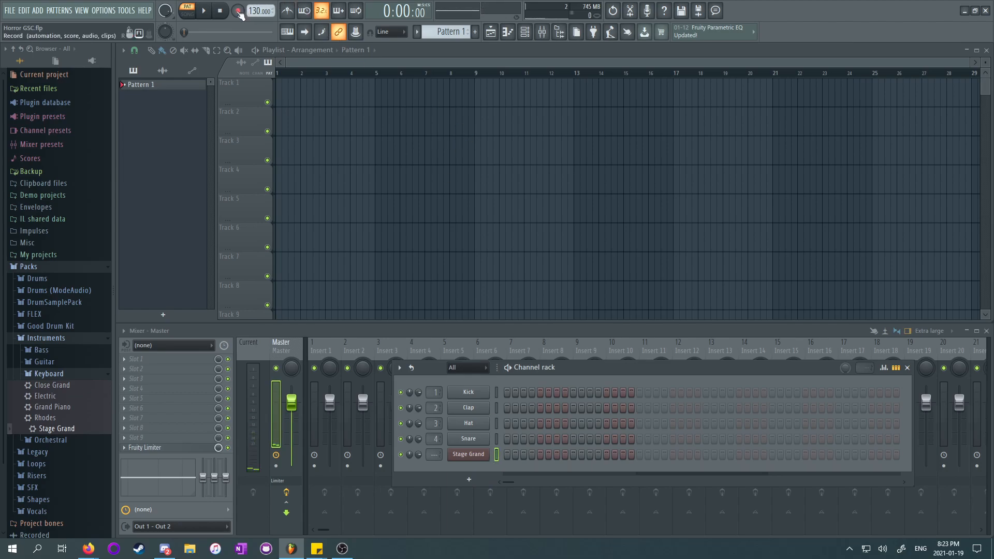
pyautogui.click(507, 31)
pyautogui.scroll(-2, 287, 181)
pyautogui.scroll(-3, 210, 181)
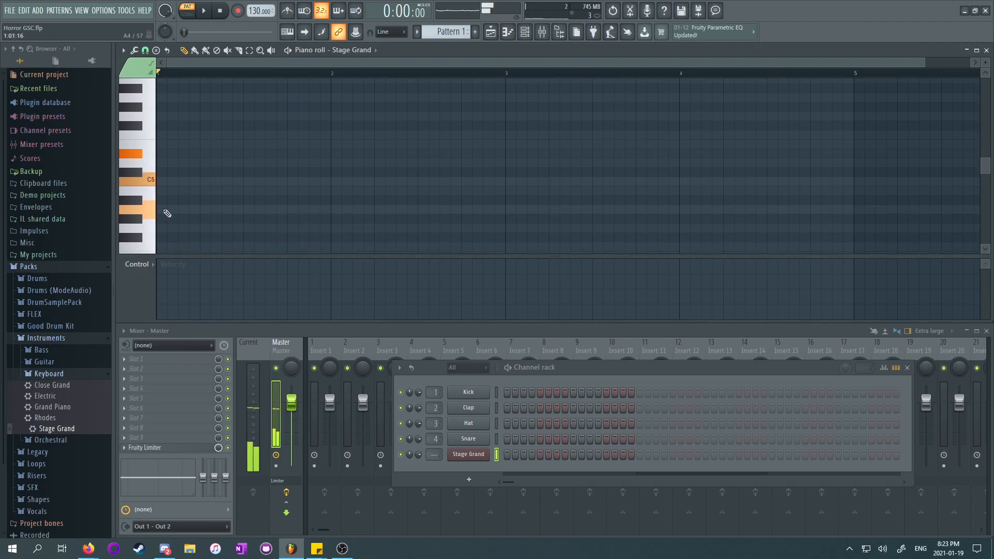
# Step: Draw a half-bar chord of A4, C5 and D#5 at the start of bar 1 and play it back
pyautogui.click(173, 209)
pyautogui.moveTo(177, 209); pyautogui.dragTo(243, 210)
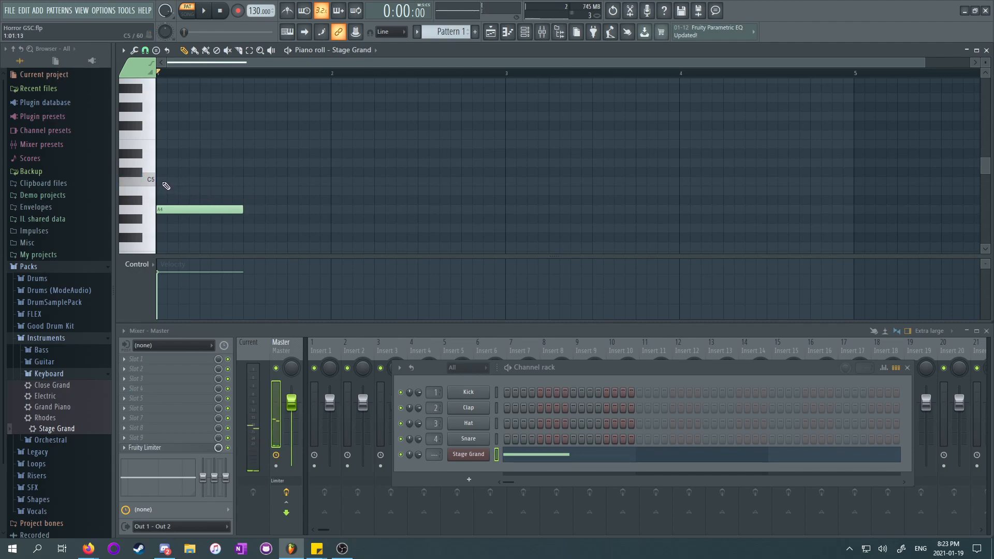
pyautogui.click(169, 181)
pyautogui.moveTo(172, 182); pyautogui.dragTo(162, 182)
pyautogui.click(161, 154)
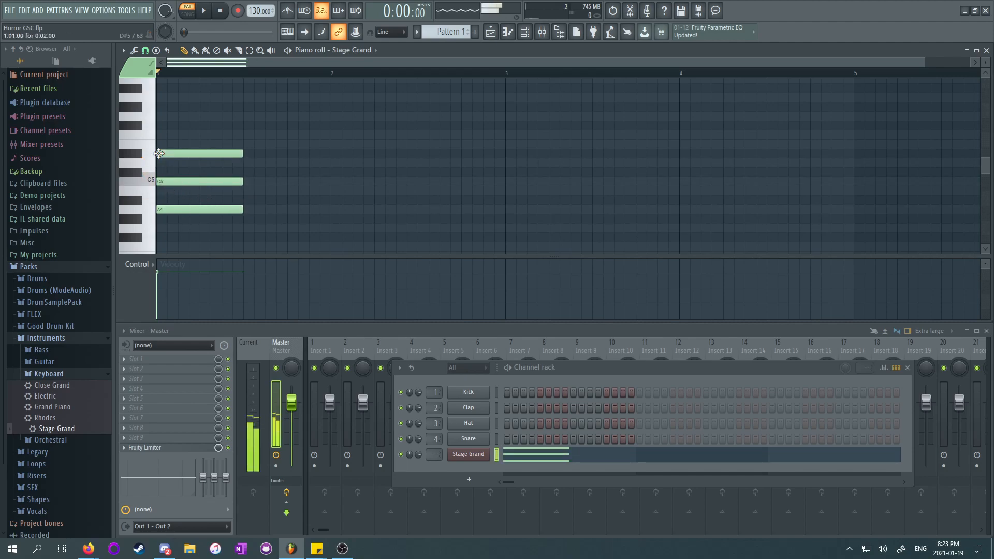
pyautogui.click(204, 10)
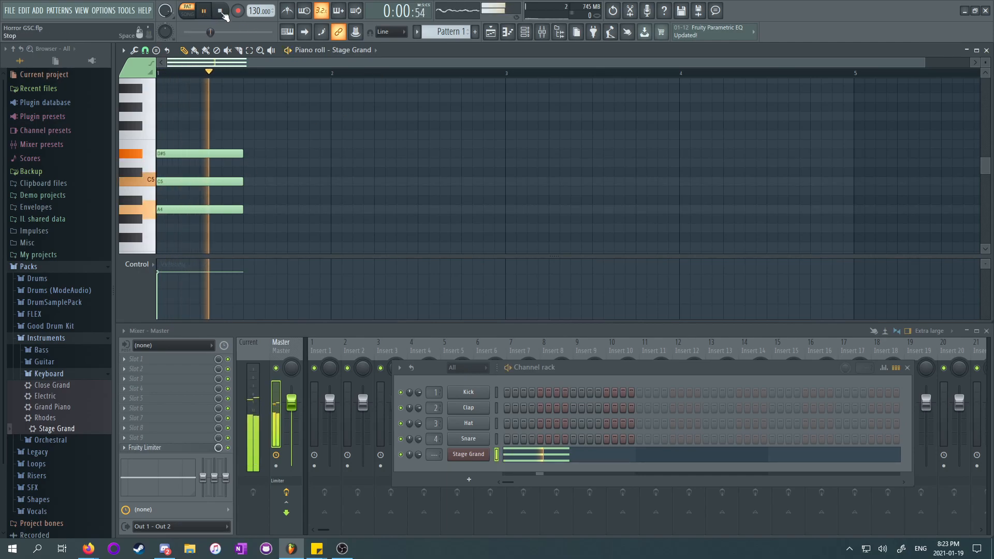
pyautogui.click(221, 12)
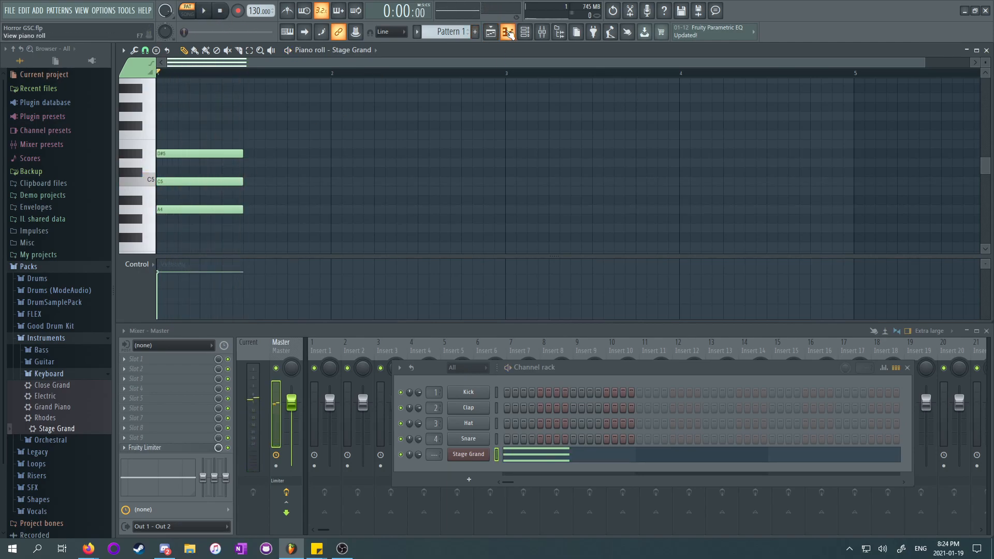
# Step: Move the whole chord down two octaves to A2, C3 and D#3, and play it back
pyautogui.moveTo(275, 233); pyautogui.dragTo(202, 188)
pyautogui.scroll(-1, 194, 140)
pyautogui.click(204, 11)
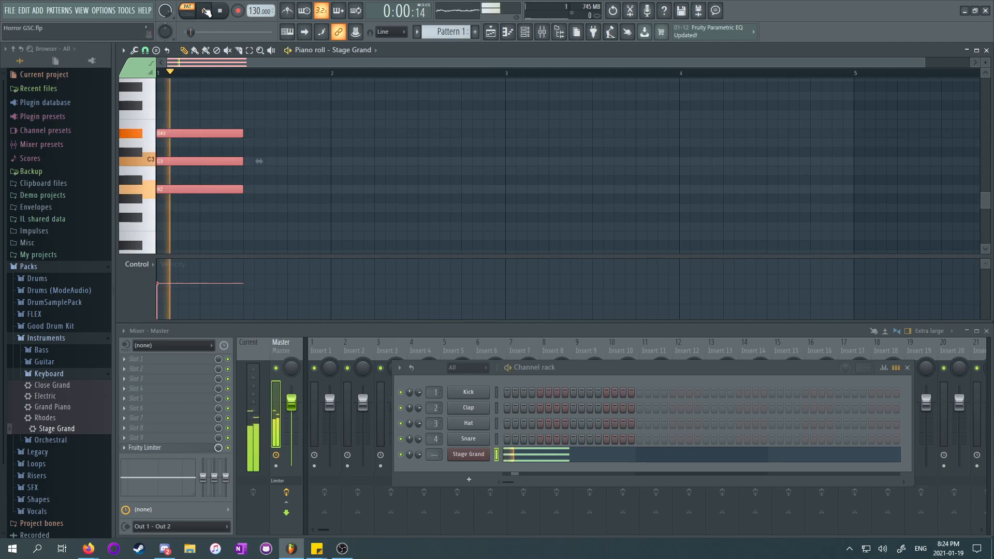
pyautogui.click(222, 10)
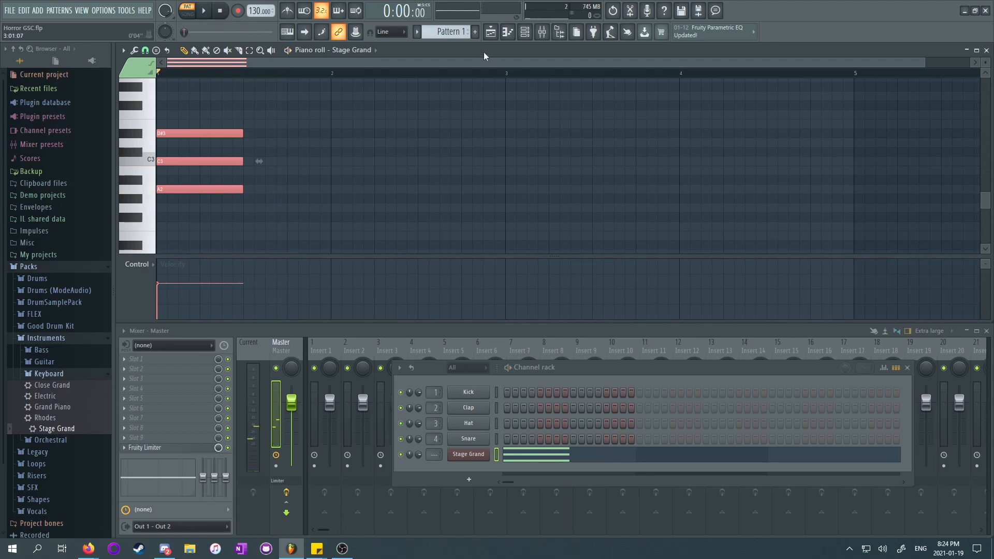
pyautogui.click(507, 32)
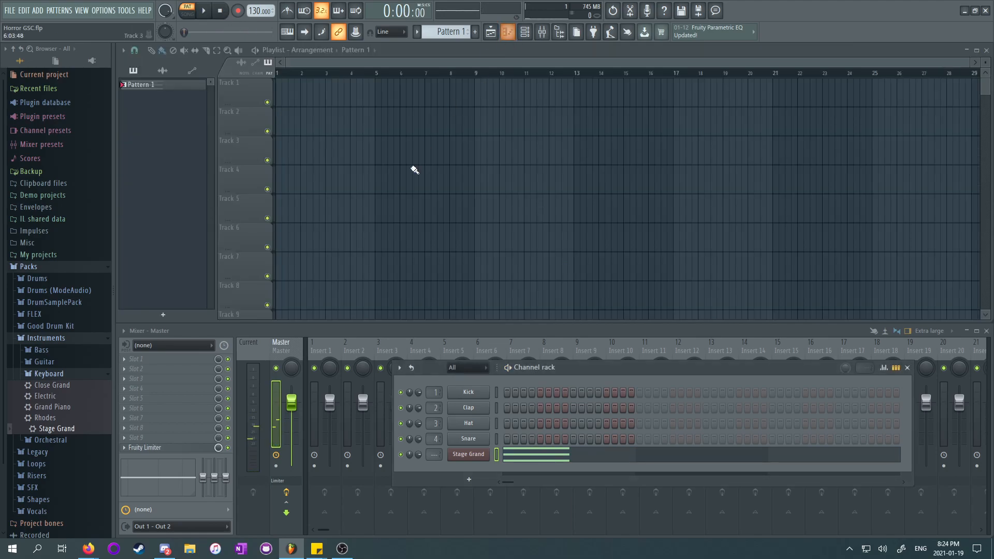
# Step: Rename Pattern 1 as Stinger
pyautogui.rightClick(163, 87)
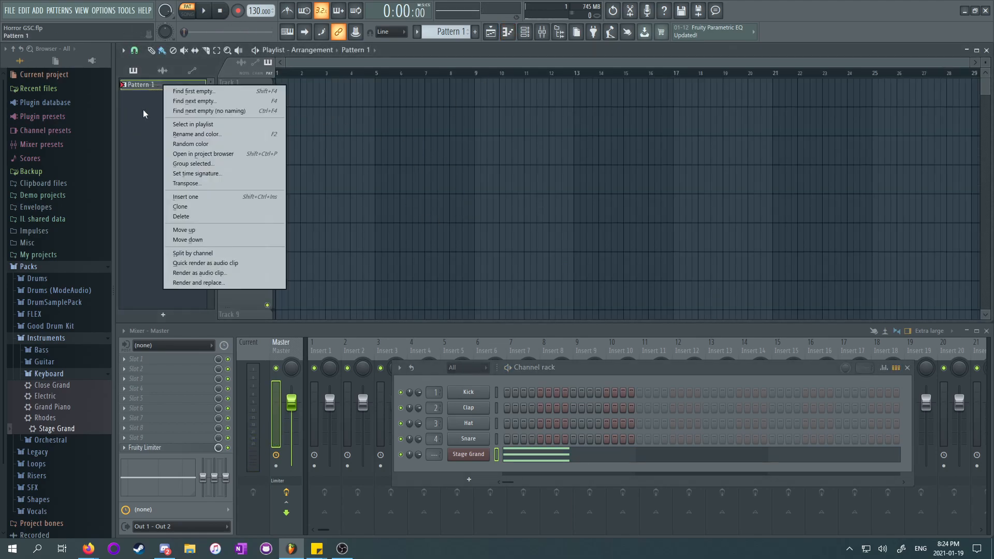
pyautogui.click(144, 107)
pyautogui.middleClick(143, 87)
pyautogui.write('Stringer')
pyautogui.press('Return')
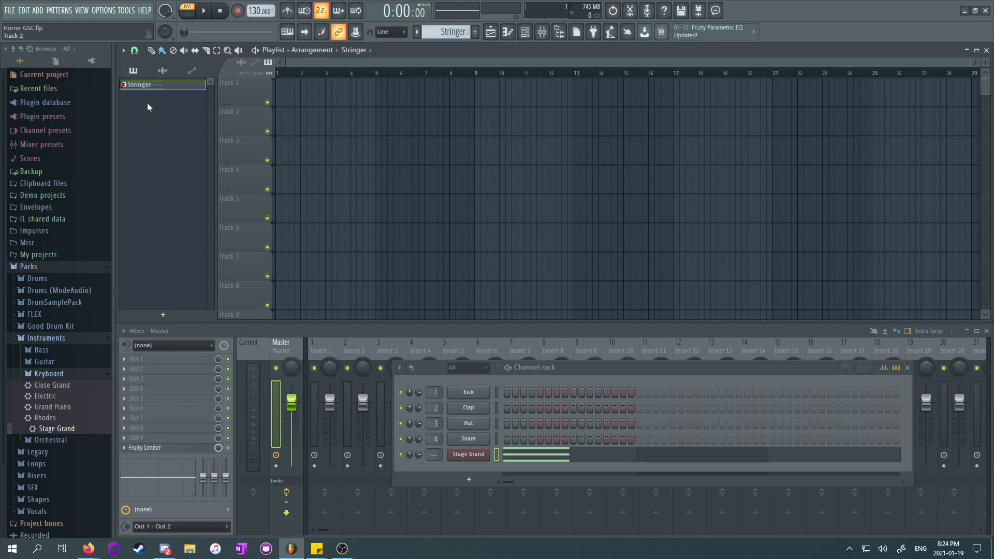
pyautogui.middleClick(150, 86)
pyautogui.write('Stinger')
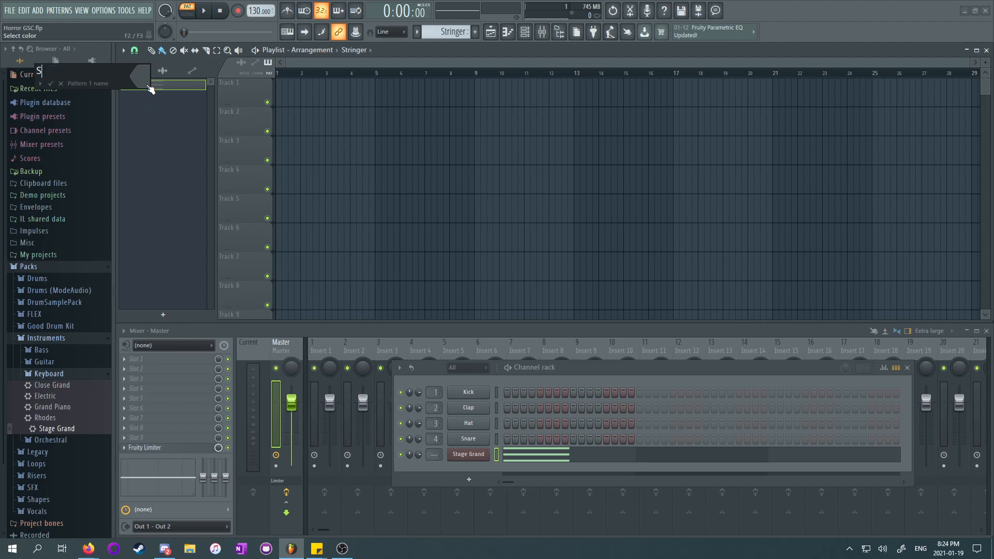
pyautogui.press('Return')
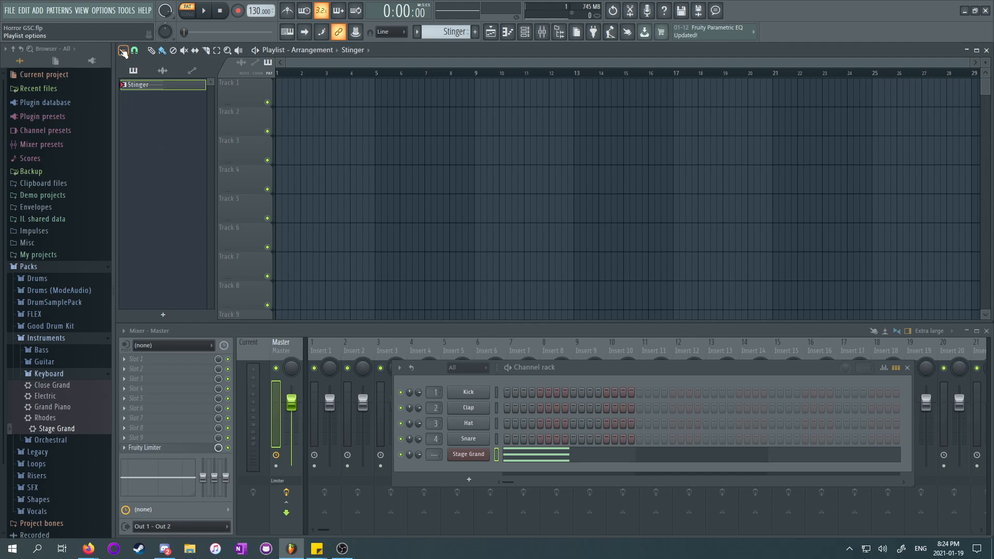
# Step: Play the Stinger pattern twice to check how the low chord sounds
pyautogui.click(210, 10)
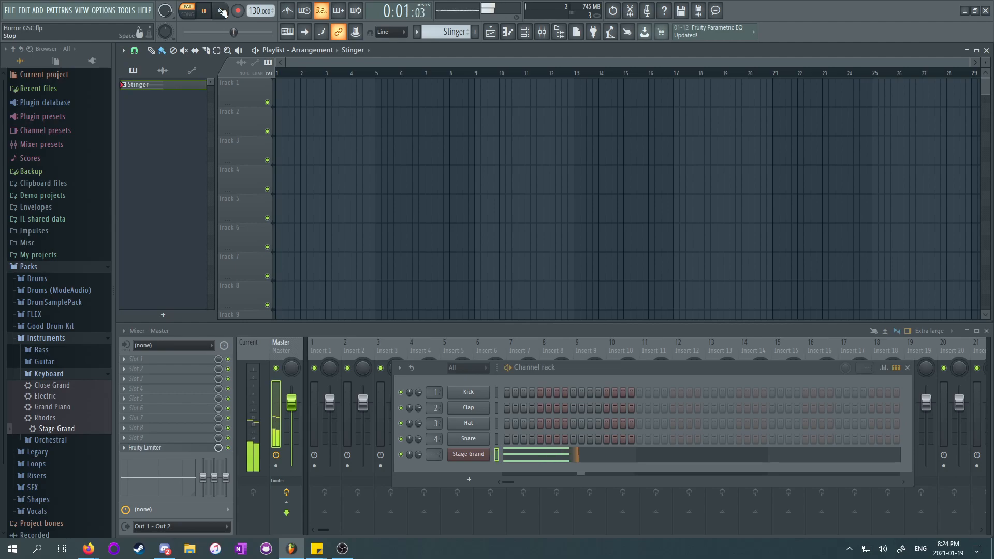
pyautogui.click(222, 11)
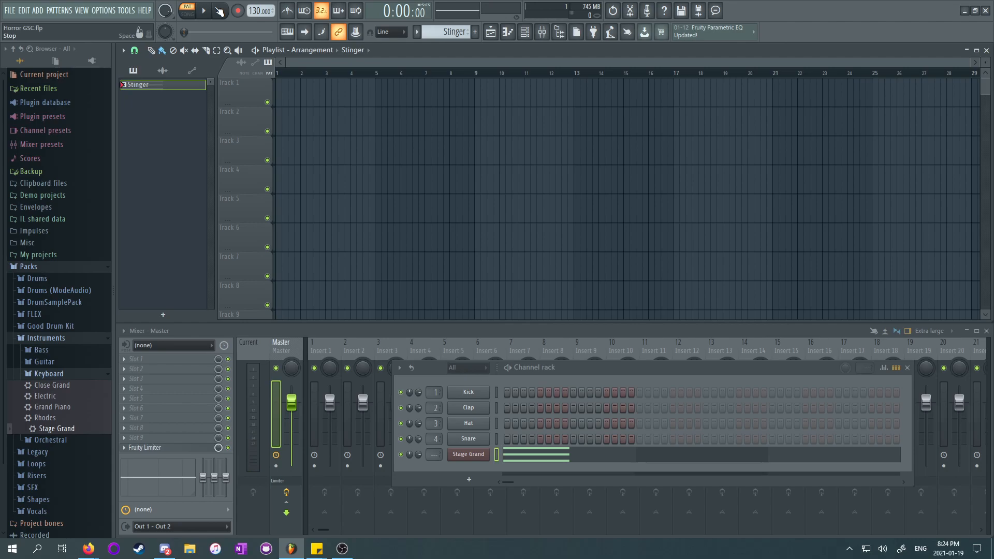
pyautogui.click(205, 10)
pyautogui.click(221, 10)
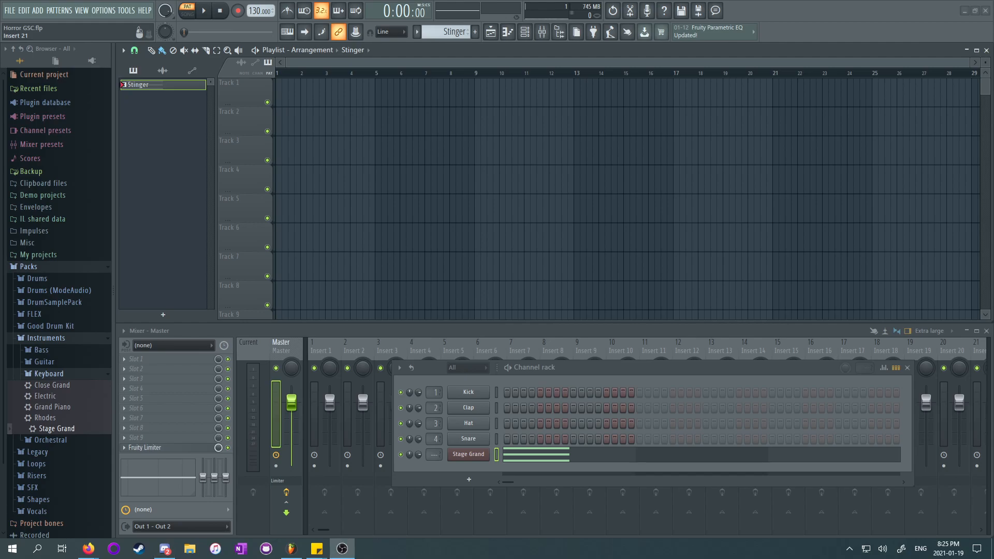
# Step: Add a new empty pattern after the Stinger pattern
pyautogui.click(803, 10)
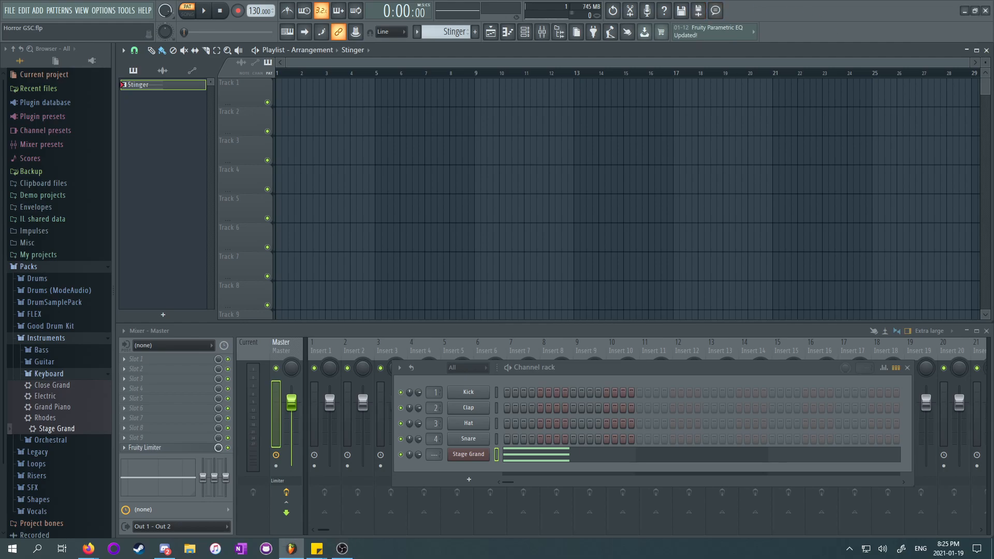
pyautogui.click(794, 14)
pyautogui.click(475, 31)
pyautogui.moveTo(579, 368); pyautogui.dragTo(661, 281)
pyautogui.click(142, 84)
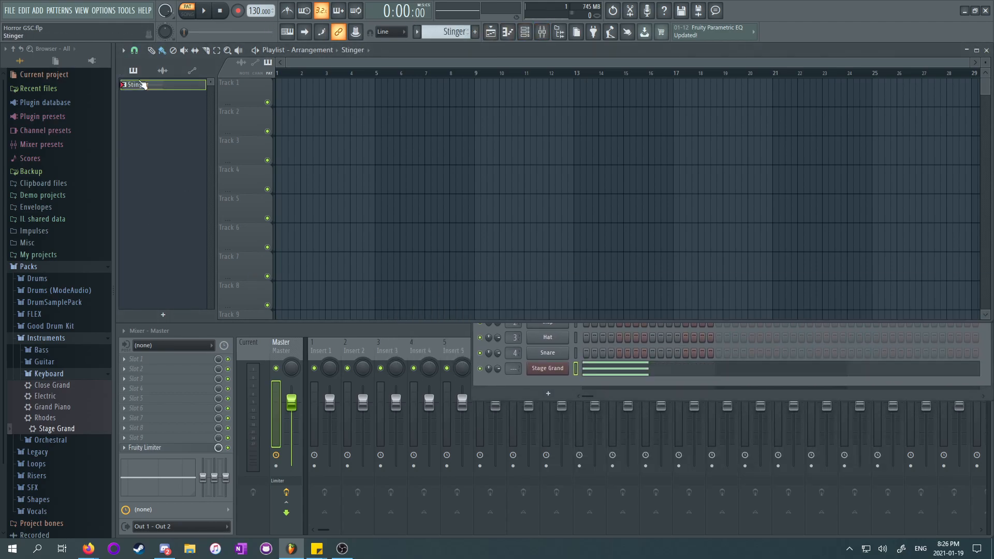
pyautogui.click(475, 31)
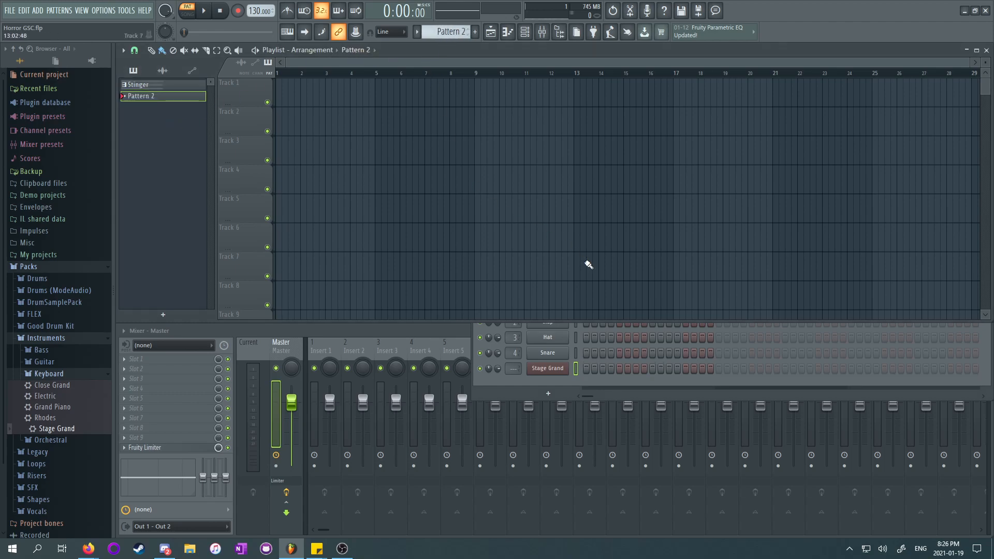
# Step: Add a SimSynth instrument as a new channel below Stage Grand
pyautogui.hotkey('ctrl', 'l')
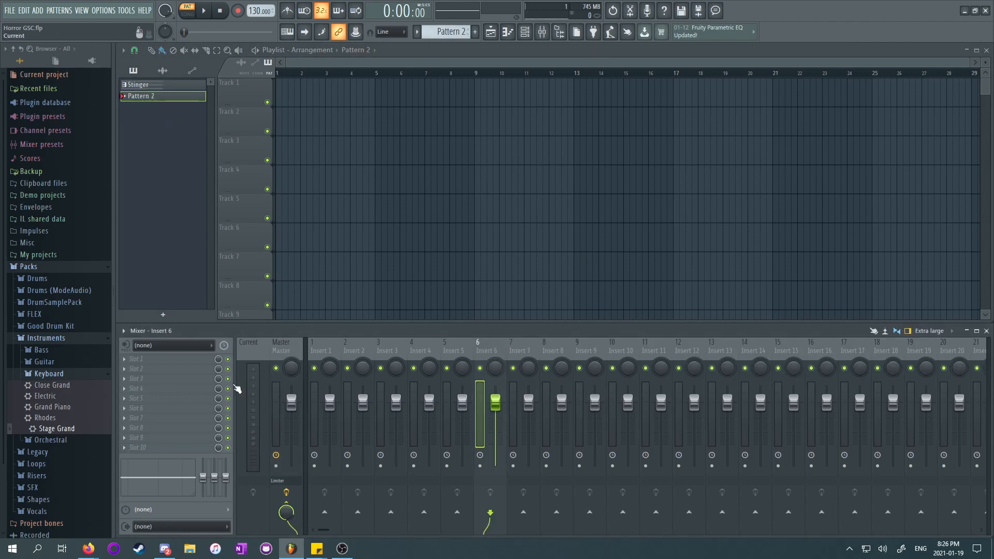
pyautogui.click(524, 31)
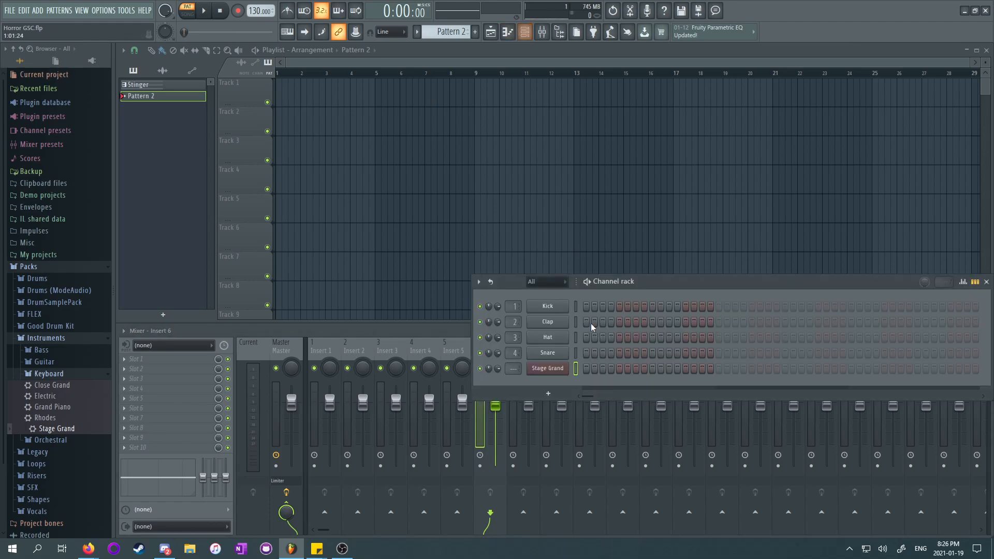
pyautogui.moveTo(701, 281); pyautogui.dragTo(510, 191)
pyautogui.click(358, 303)
pyautogui.moveTo(366, 387)
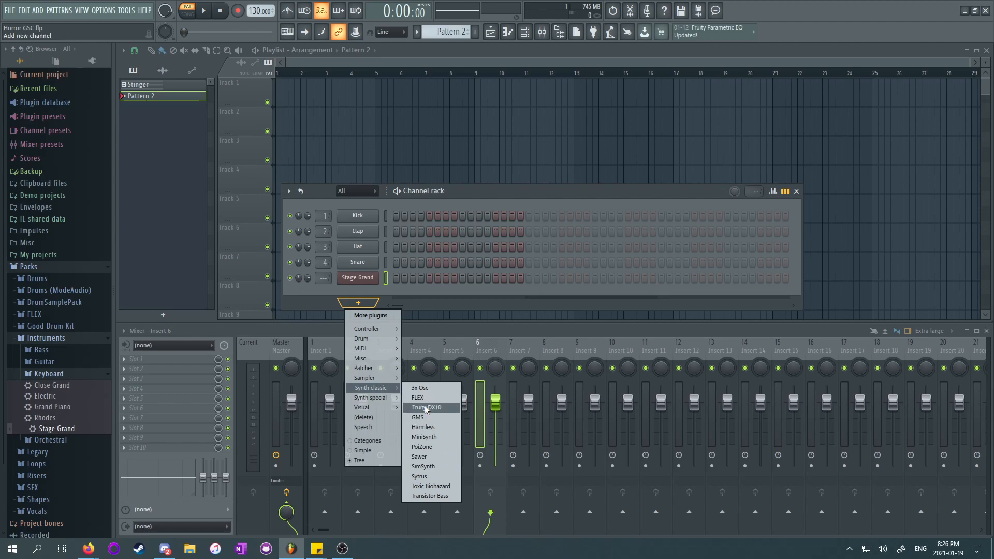
pyautogui.click(433, 466)
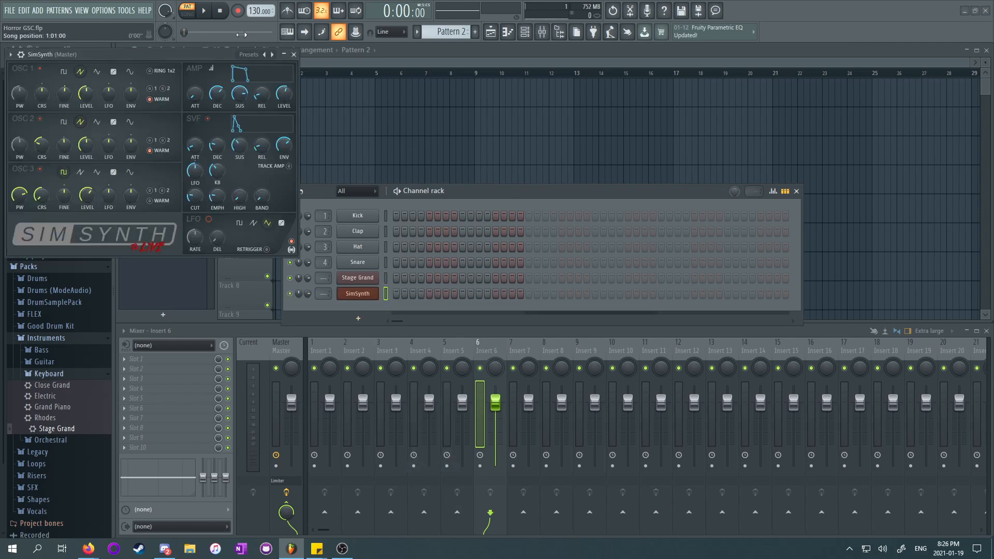
# Step: Audition SimSynth's Organ1 and Organ3 presets and settle on Organ2, clearing the synth and channel rack from view
pyautogui.moveTo(223, 54); pyautogui.dragTo(670, 242)
pyautogui.click(686, 238)
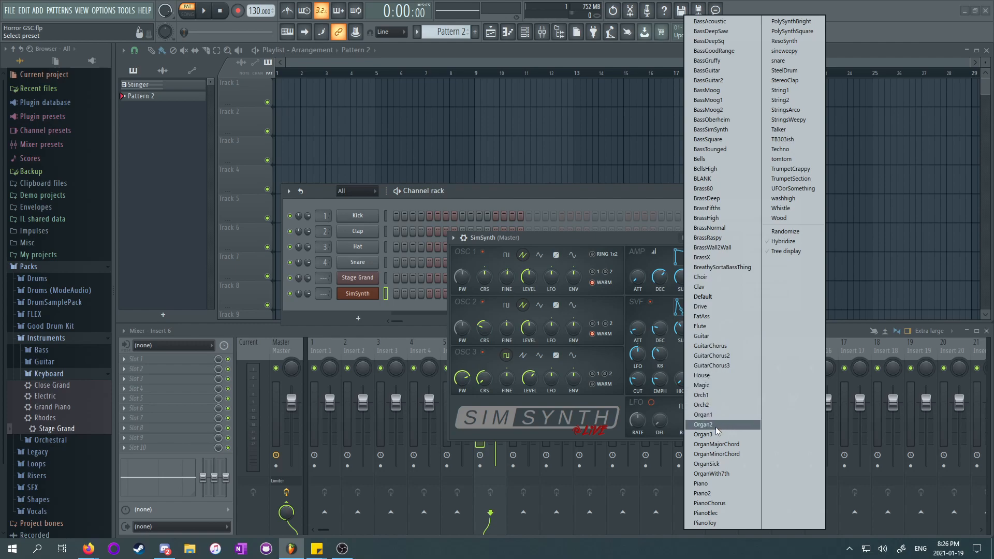
pyautogui.click(713, 419)
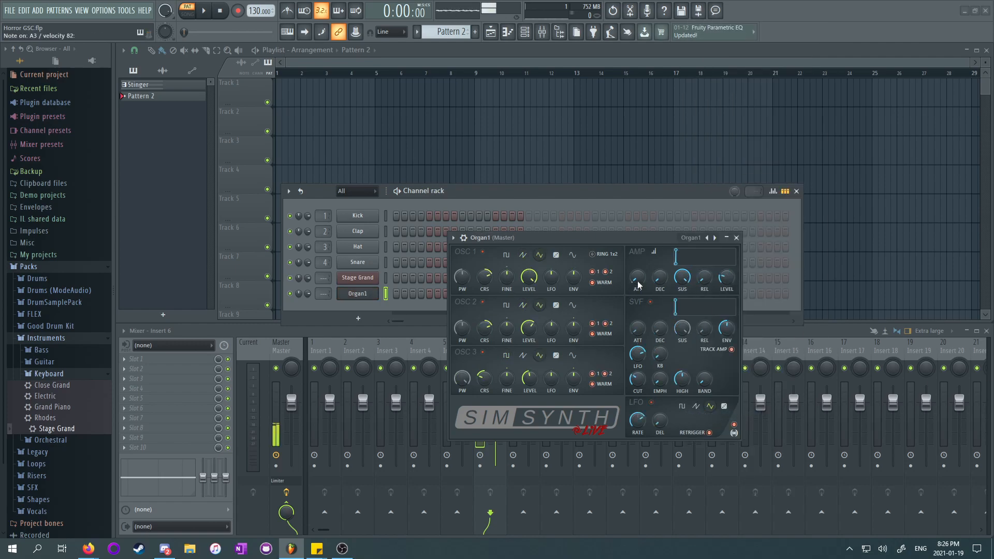
pyautogui.click(715, 238)
pyautogui.click(715, 238)
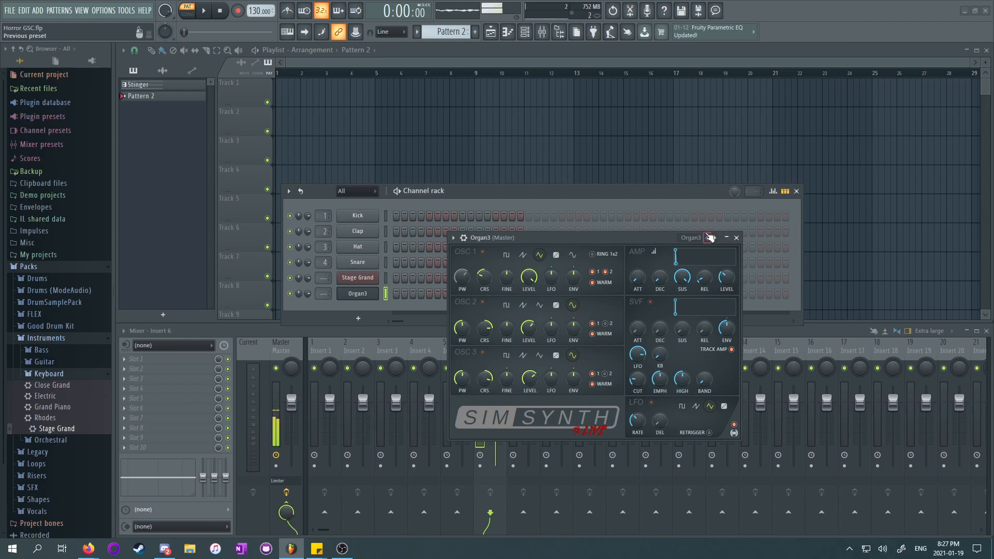
pyautogui.click(708, 237)
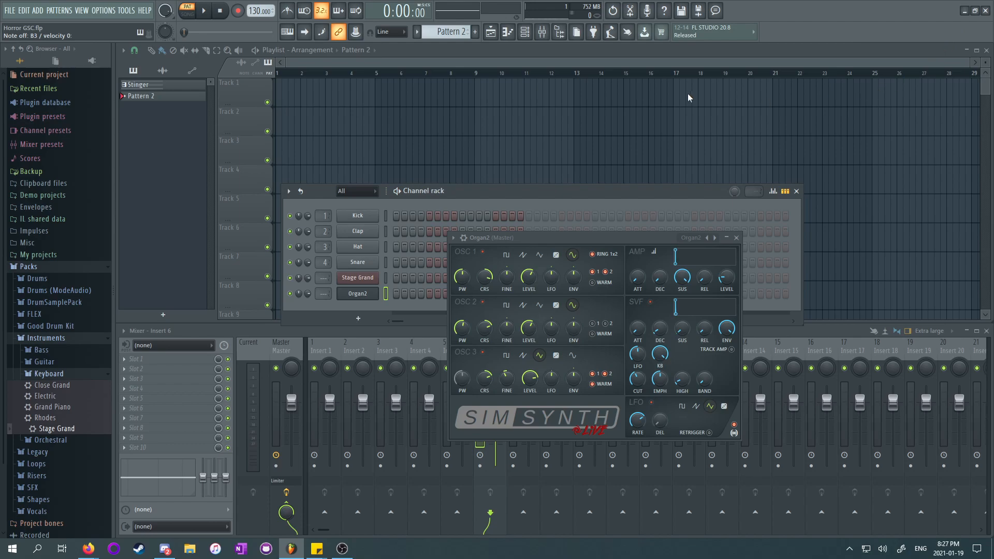
pyautogui.click(735, 237)
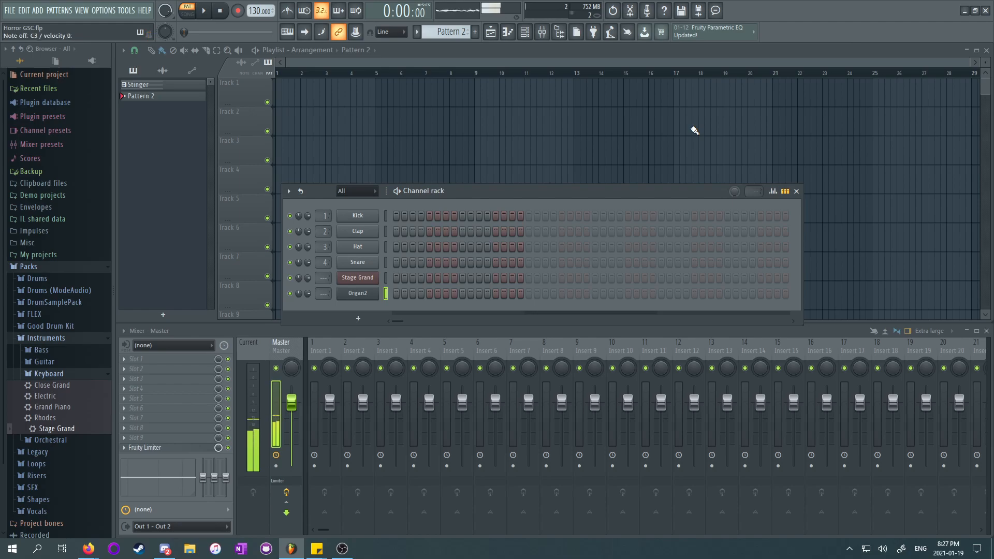
pyautogui.click(797, 192)
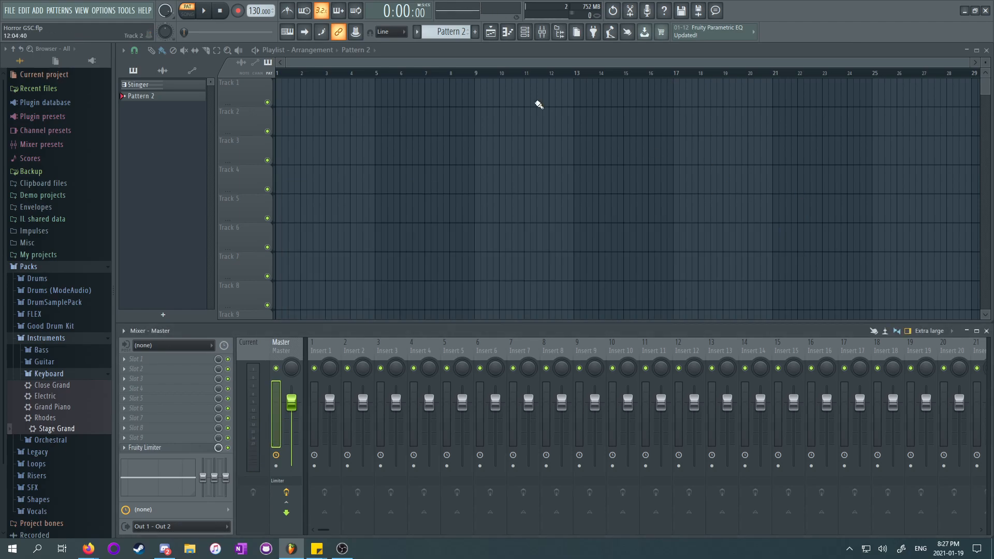
# Step: Draw half-bar A2 and C3 organ notes at the start of bar 1 in Pattern 2 and play them back
pyautogui.click(509, 33)
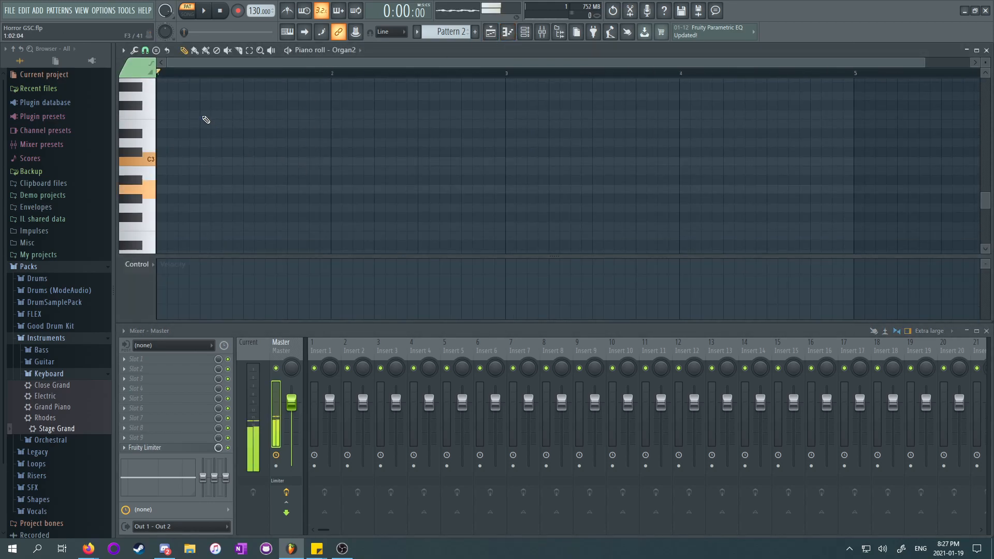
pyautogui.click(163, 189)
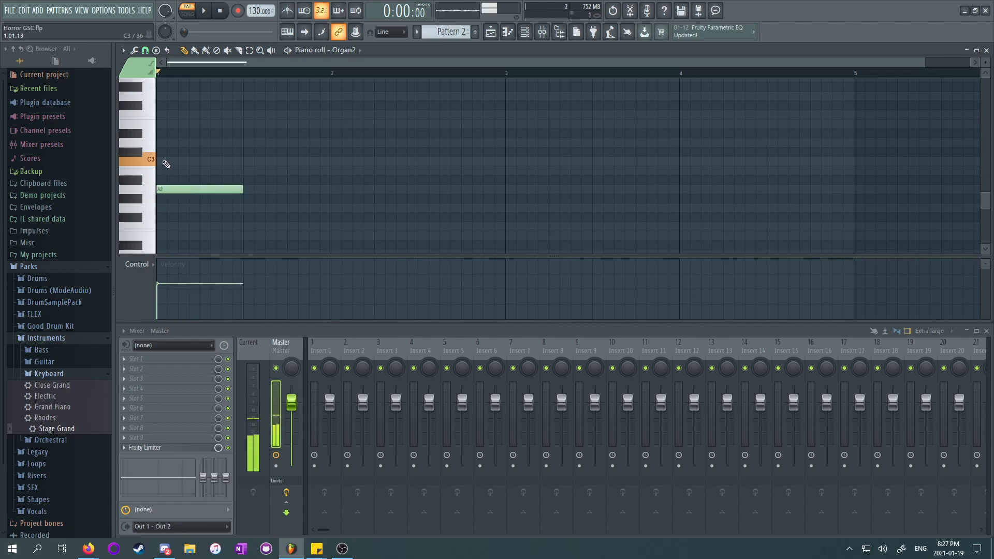
pyautogui.click(164, 161)
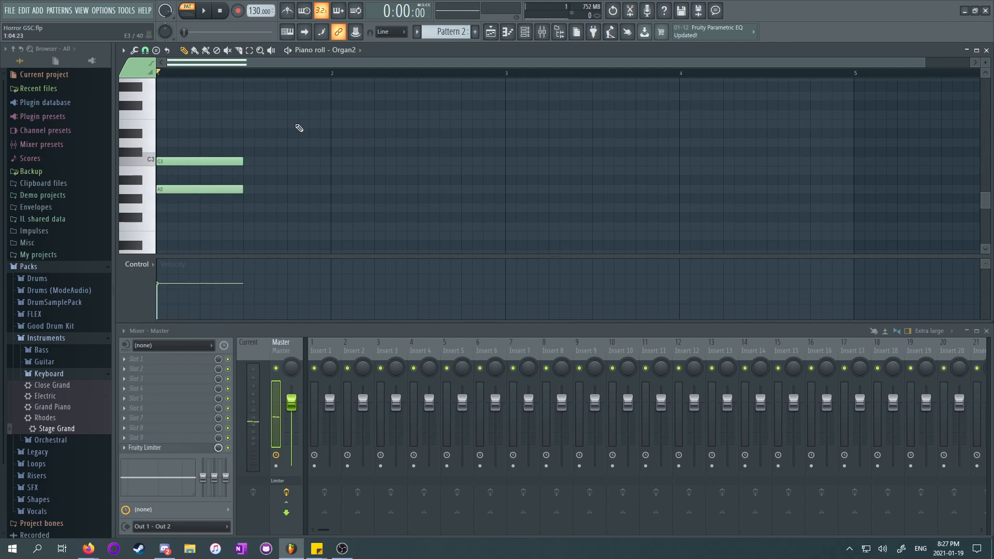
pyautogui.press('space')
pyautogui.press('space')
# Step: Lengthen the A2 and C3 notes to two bars, add a two-bar B2 at bar 3, and play the pattern
pyautogui.moveTo(243, 189); pyautogui.dragTo(505, 190)
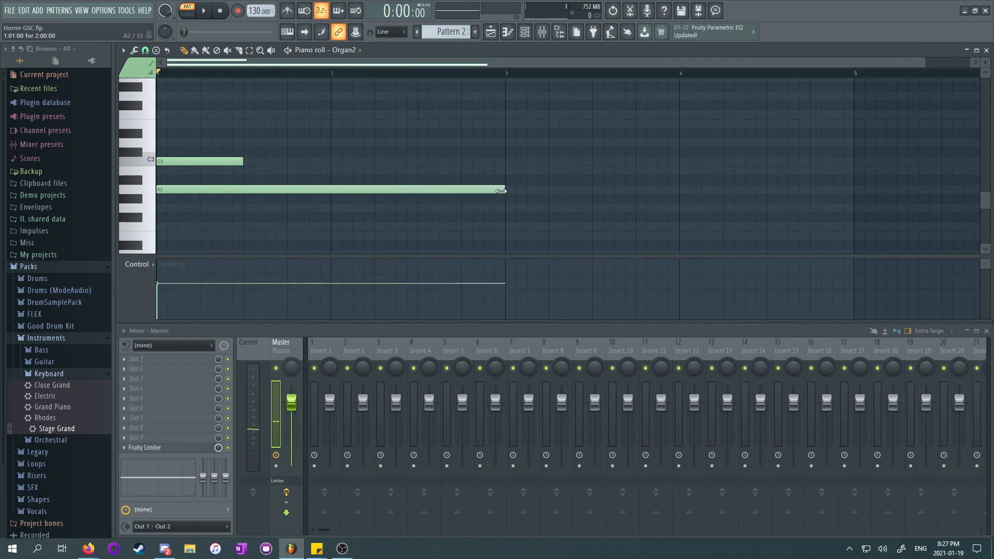
pyautogui.moveTo(241, 161); pyautogui.dragTo(505, 162)
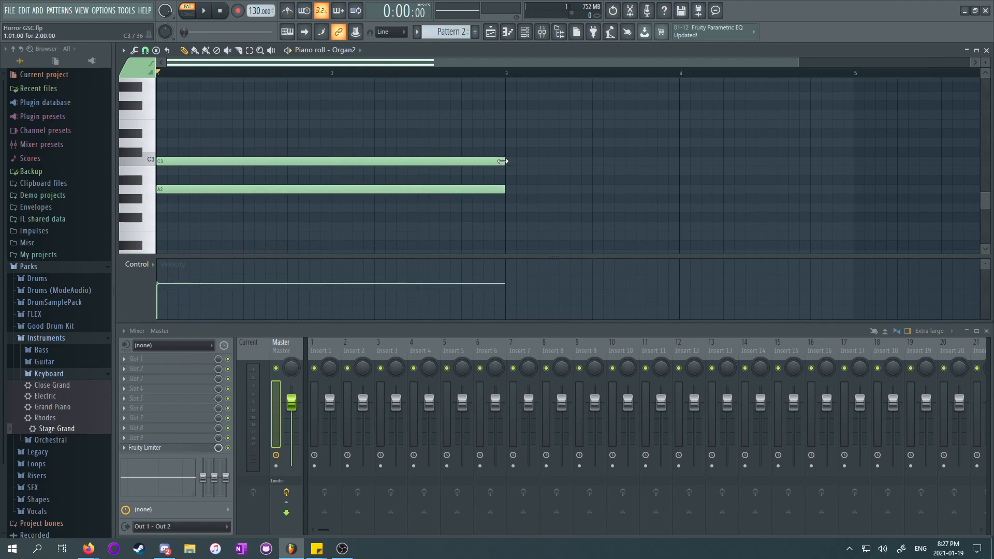
pyautogui.press('space')
pyautogui.click(507, 171)
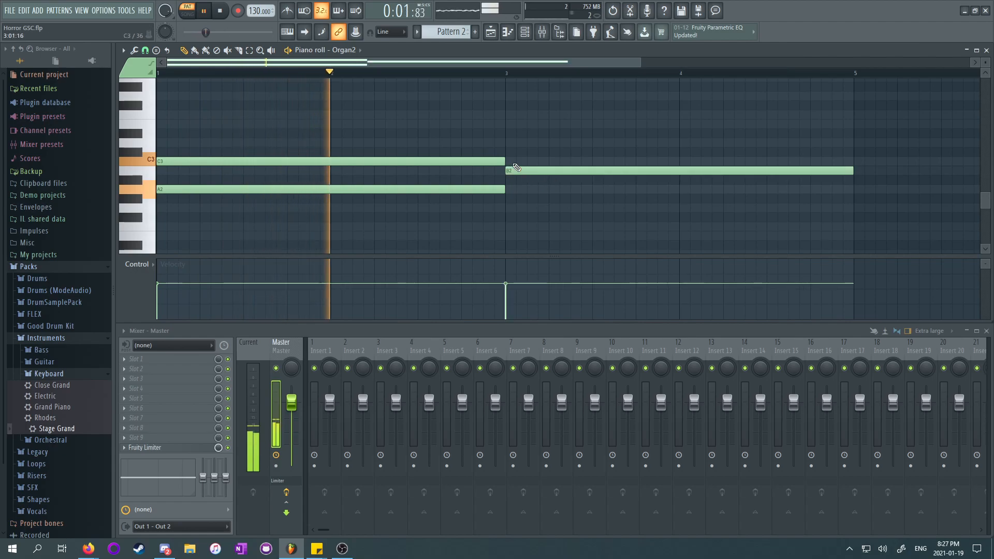
pyautogui.press('space')
# Step: Shorten A2 and C3 to fill bar 1, replace the later B2 with one-bar A2 and B2 notes in bar 2, and play it back
pyautogui.moveTo(504, 162); pyautogui.dragTo(330, 161)
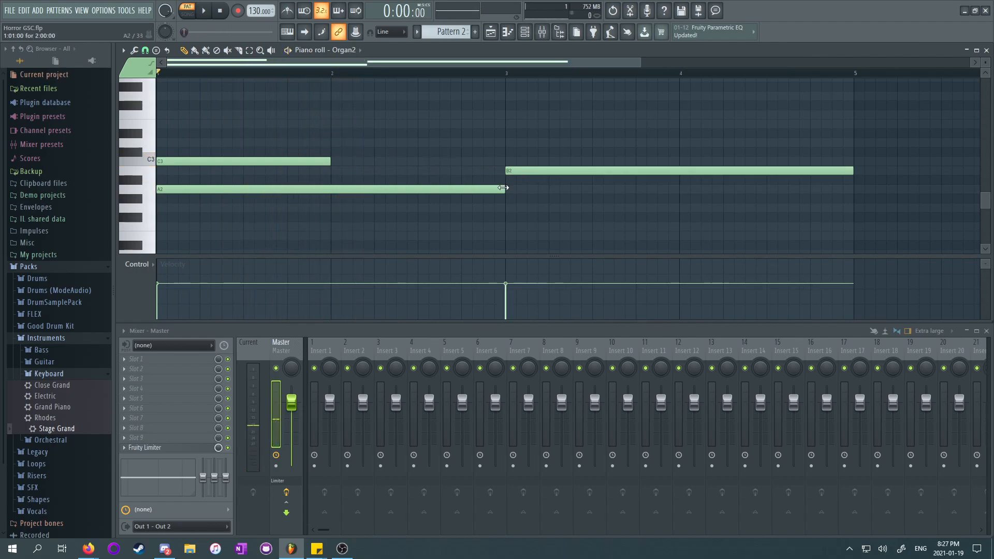
pyautogui.moveTo(504, 189); pyautogui.dragTo(332, 190)
pyautogui.moveTo(532, 170); pyautogui.dragTo(344, 171)
pyautogui.rightClick(362, 171)
pyautogui.click(346, 171)
pyautogui.click(337, 189)
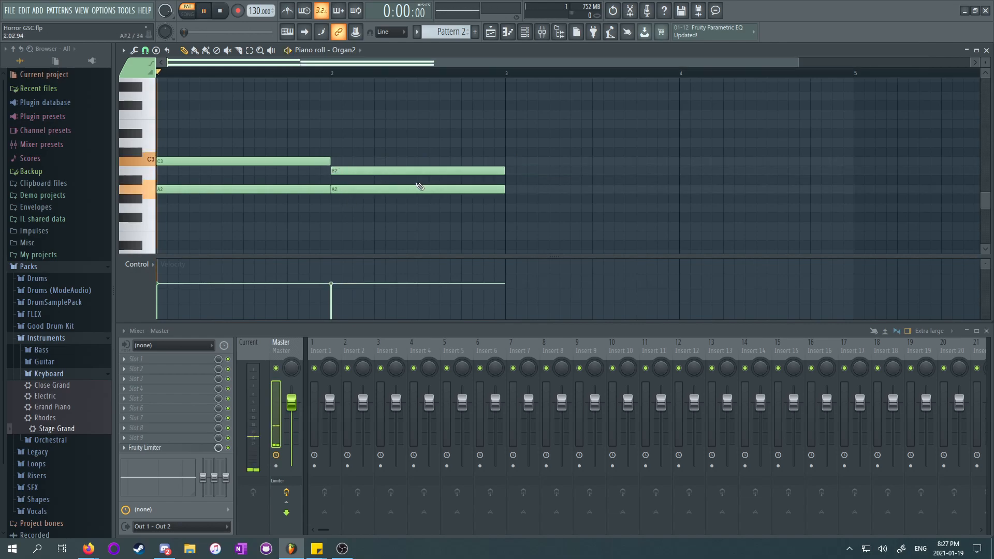
pyautogui.press('space')
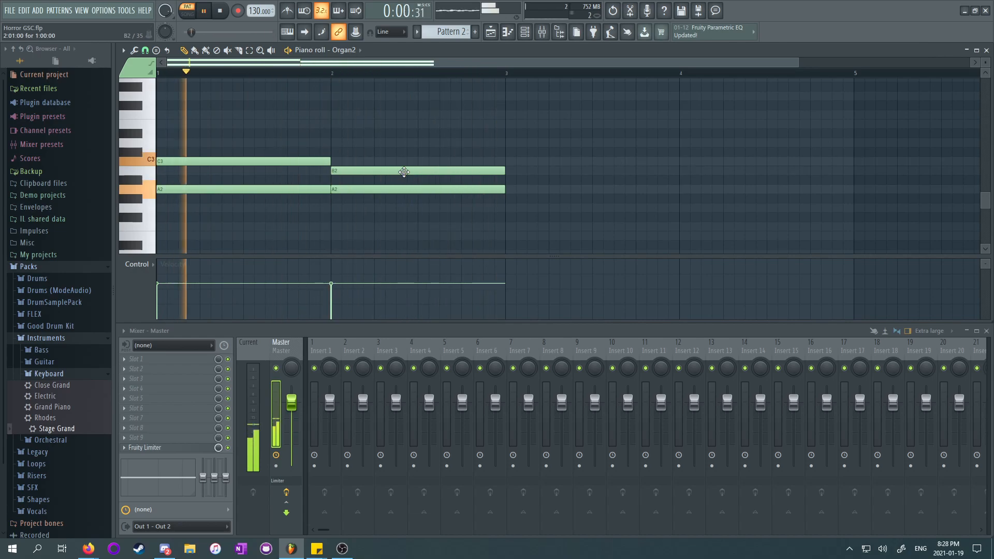
pyautogui.press('space')
# Step: Rename Pattern 2 as Amb1
pyautogui.click(490, 32)
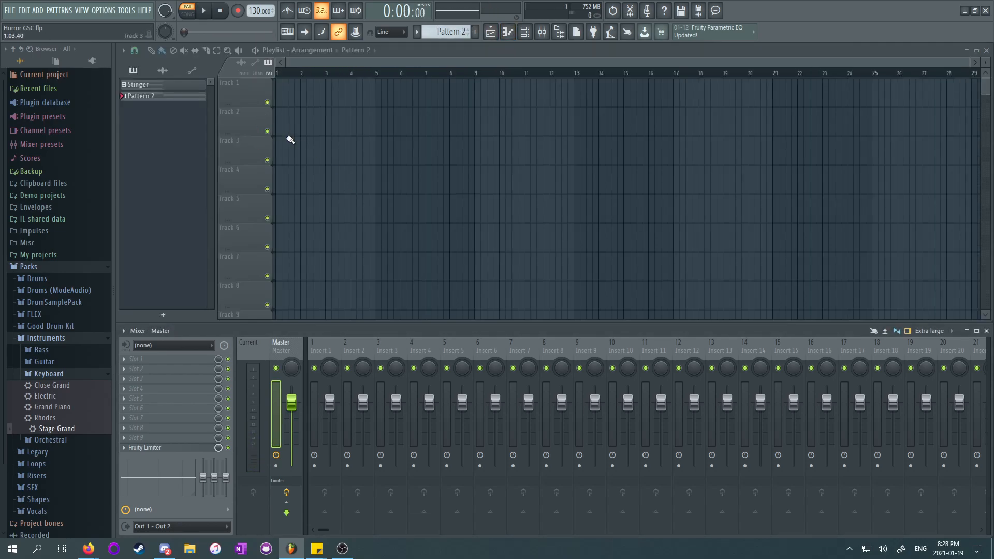
pyautogui.doubleClick(145, 98)
pyautogui.write('Amb1')
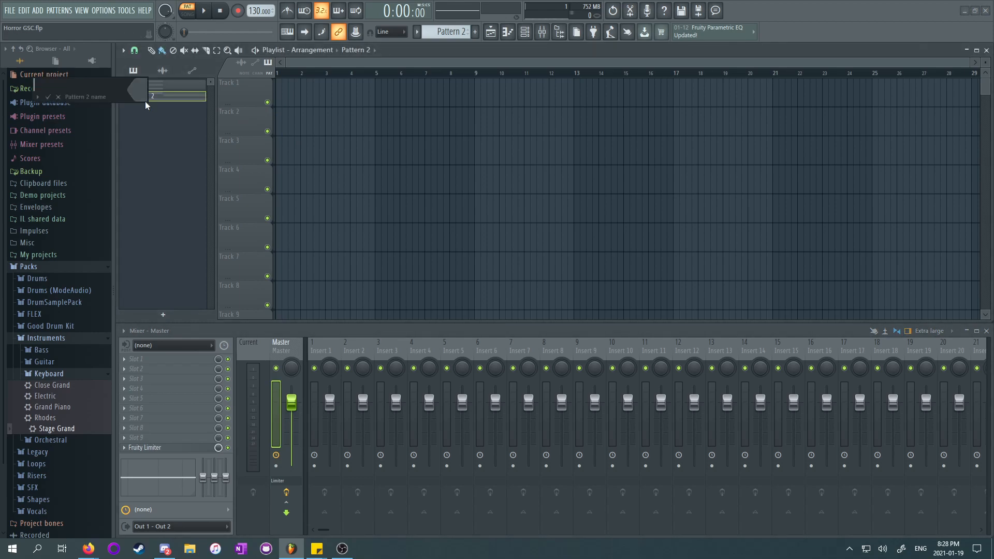
pyautogui.press('Return')
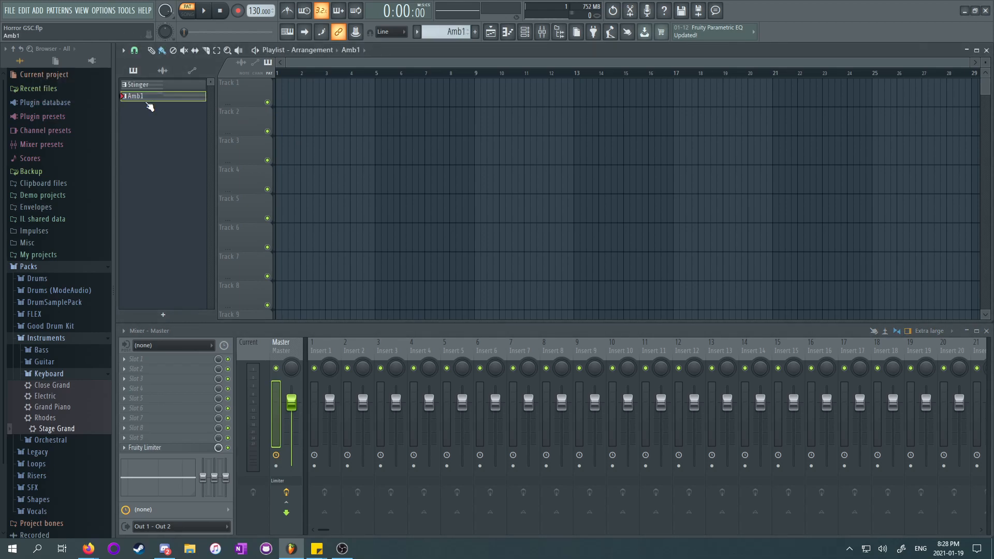
# Step: Place two Amb1 clips back to back on Track 1 from bar 1 and play the arrangement in song mode
pyautogui.click(280, 95)
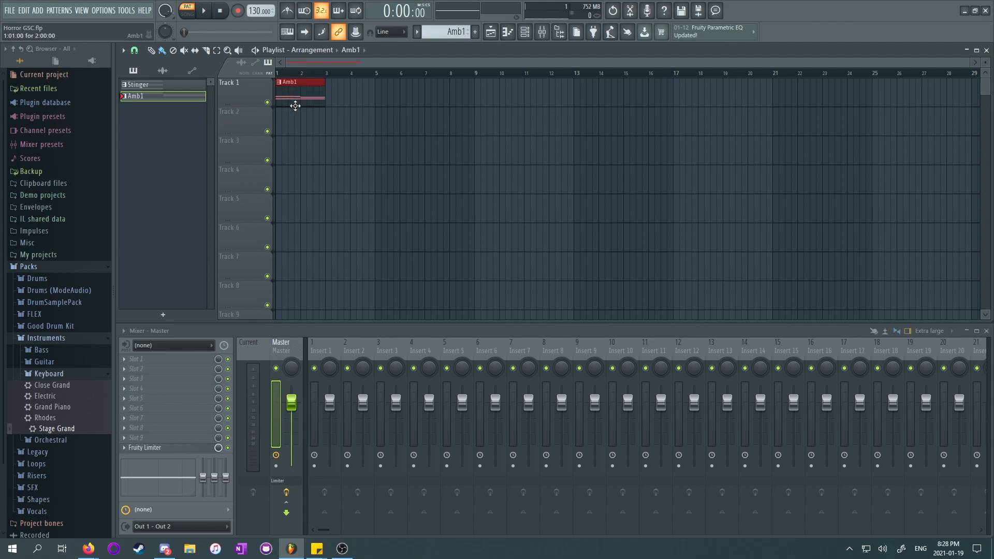
pyautogui.click(330, 93)
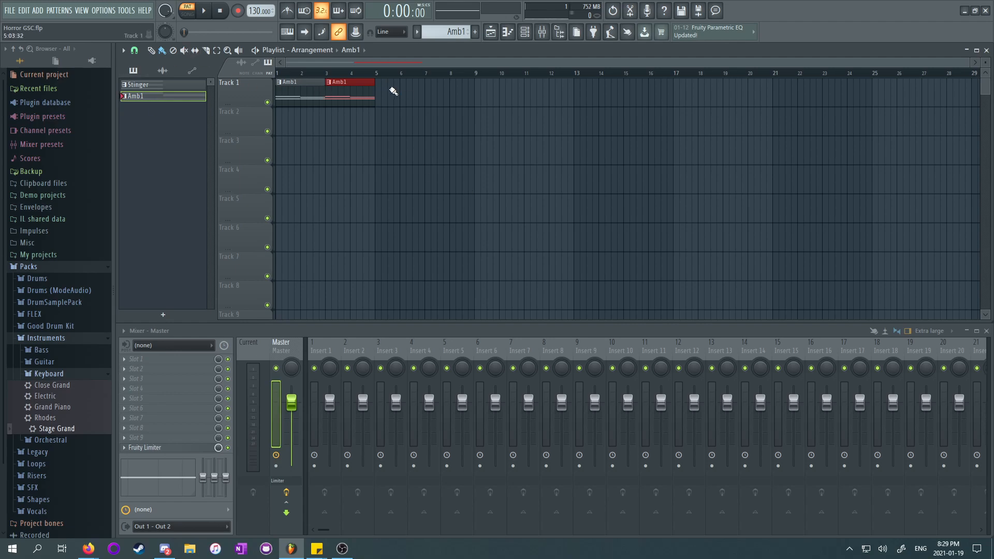
pyautogui.press('space')
pyautogui.press('space')
pyautogui.click(188, 11)
pyautogui.press('space')
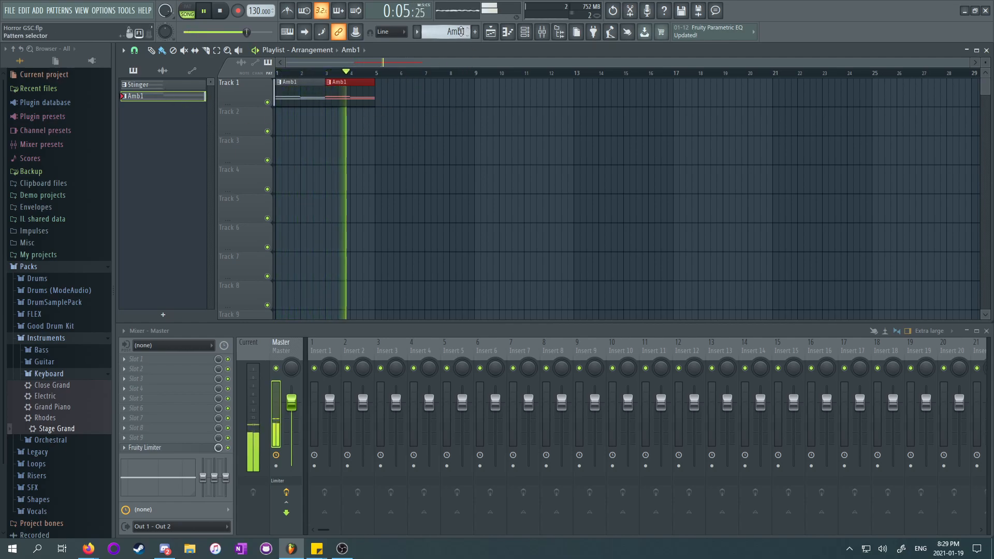
pyautogui.press('space')
# Step: Create a new pattern named Amb2 and place it on Track 1 at bar 5
pyautogui.press('F4')
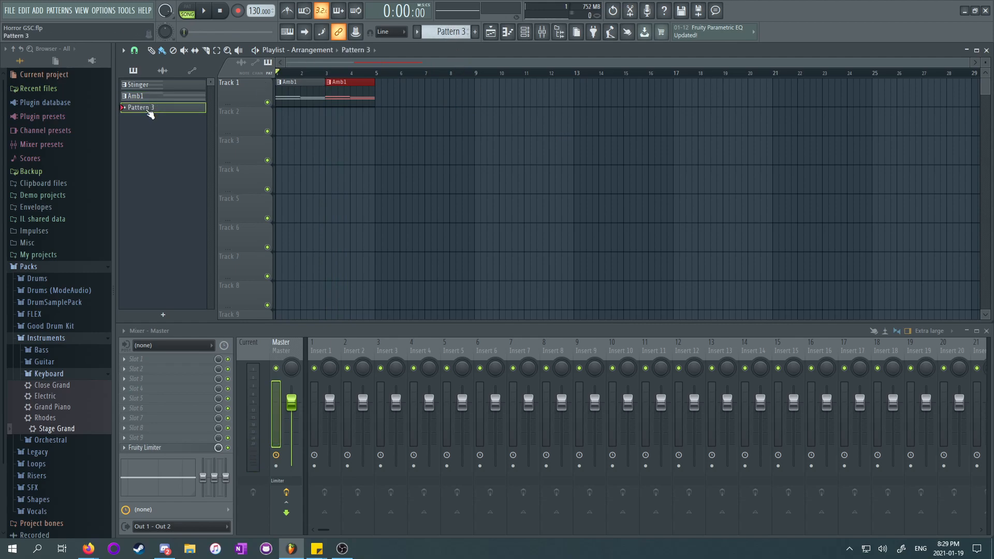
pyautogui.press('F2')
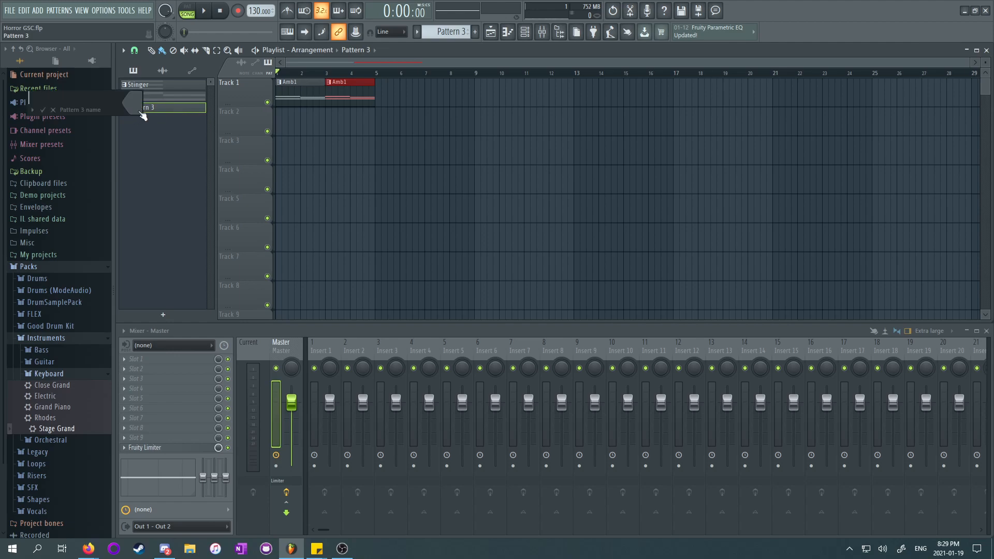
pyautogui.write('Amb2')
pyautogui.press('Return')
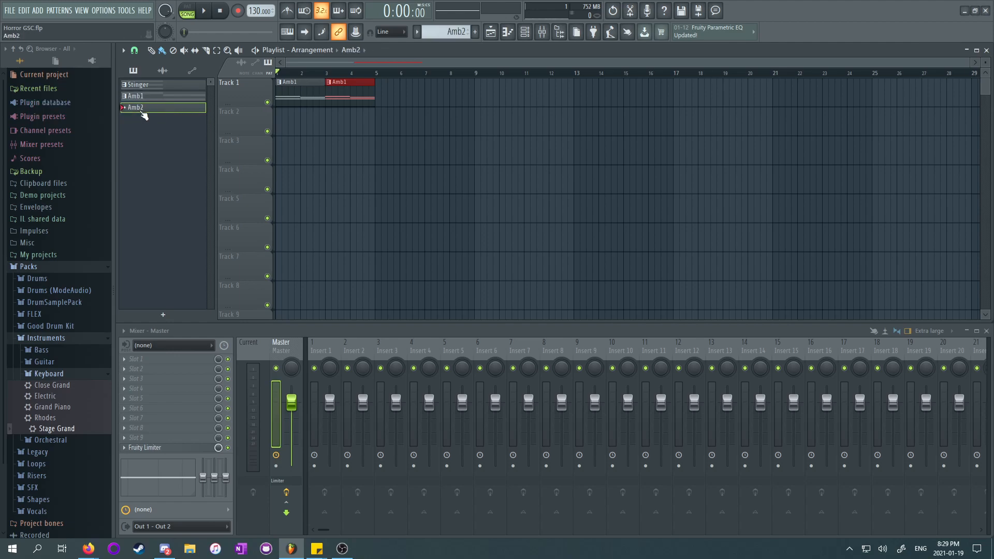
pyautogui.click(383, 102)
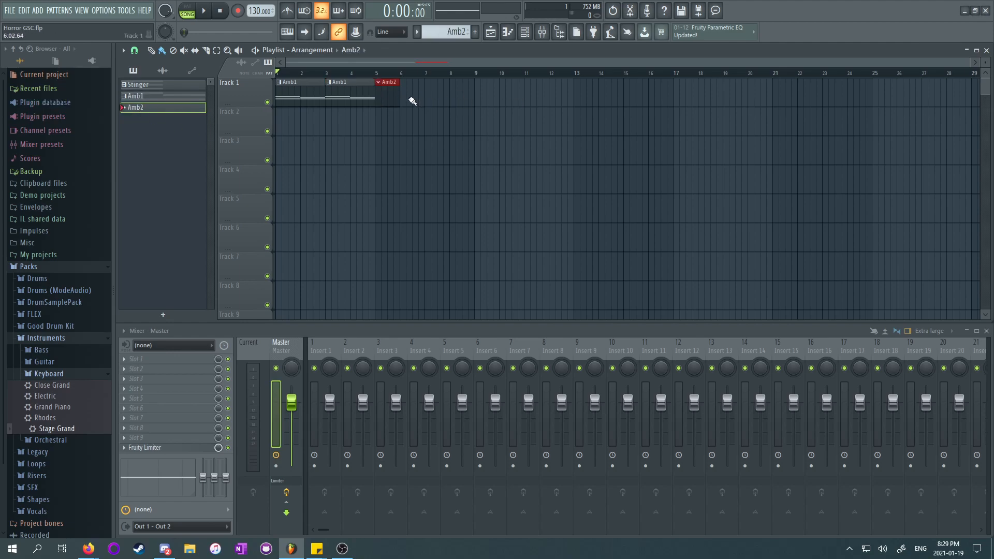
# Step: Draw one-bar A2 and E2 organ notes in bar 1 of the Amb2 pattern
pyautogui.click(508, 32)
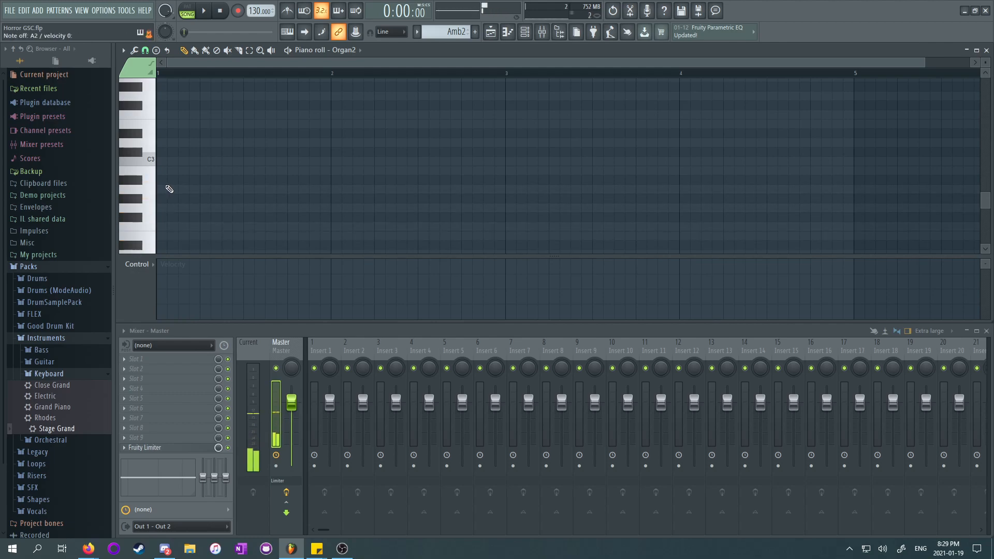
pyautogui.click(158, 188)
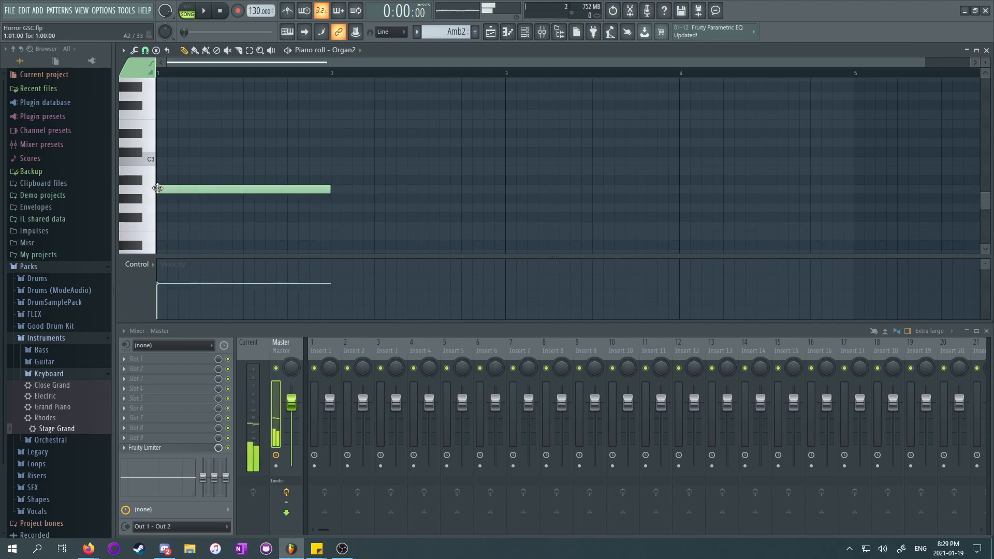
pyautogui.click(163, 236)
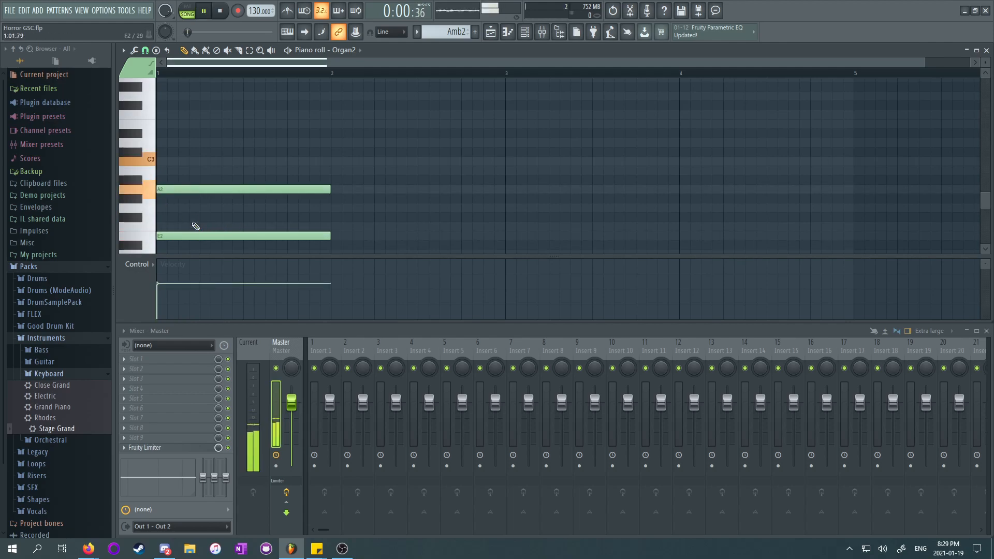
# Step: Raise the bar 1 E2 note in Amb2 to F2 and add one-bar E2 and A2 notes in bar 2
pyautogui.press('space')
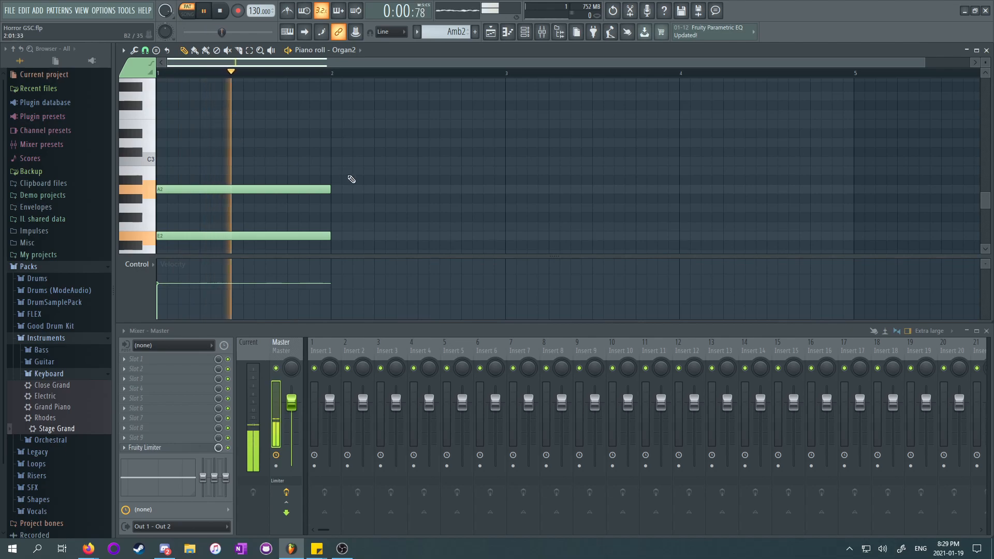
pyautogui.press('space')
pyautogui.moveTo(166, 236); pyautogui.dragTo(171, 226)
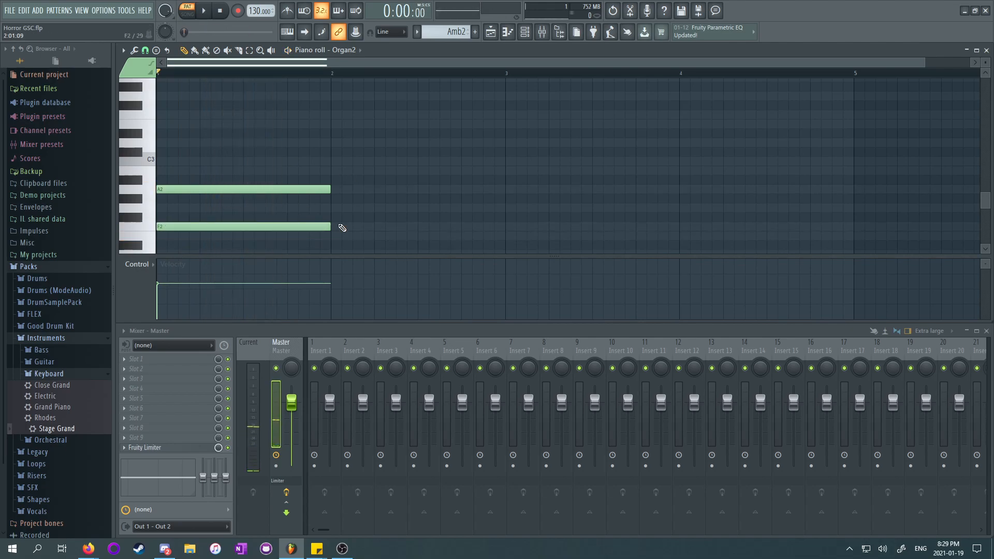
pyautogui.click(339, 236)
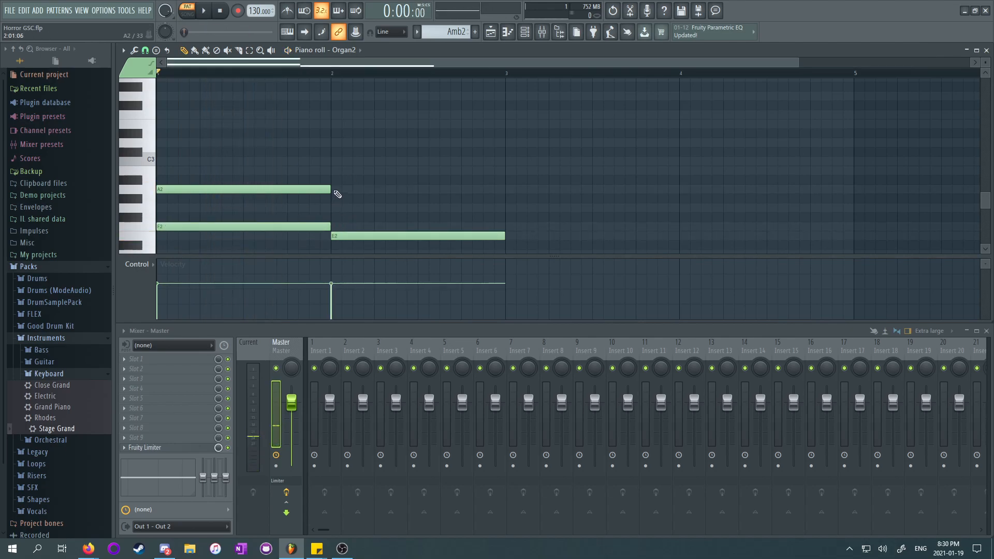
pyautogui.click(335, 189)
# Step: Play the arrangement in song mode and add a second Amb2 clip on Track 1 at bar 7
pyautogui.click(506, 34)
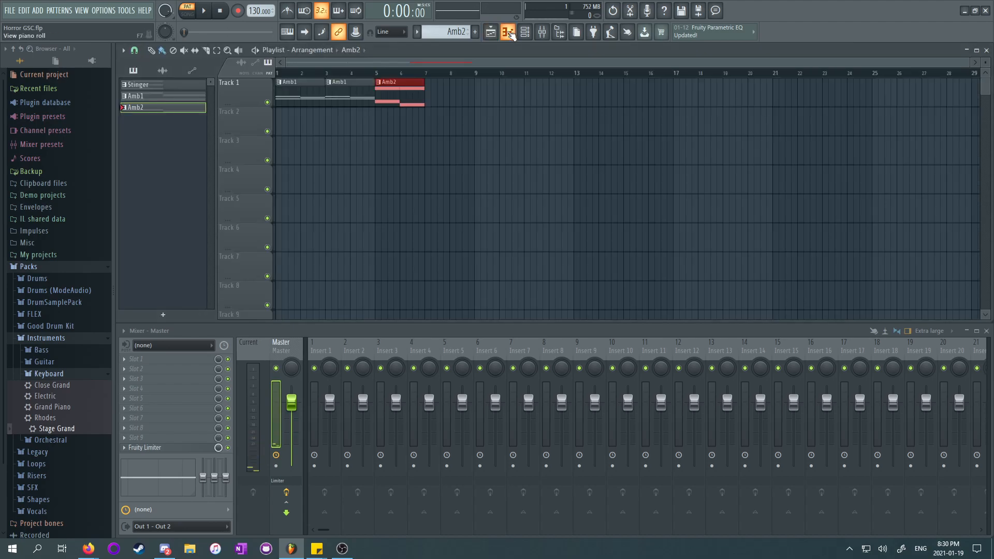
pyautogui.moveTo(424, 89)
pyautogui.mouseDown()
pyautogui.moveTo(451, 91)
pyautogui.moveTo(426, 91)
pyautogui.mouseUp()
pyautogui.press('l')
pyautogui.press('space')
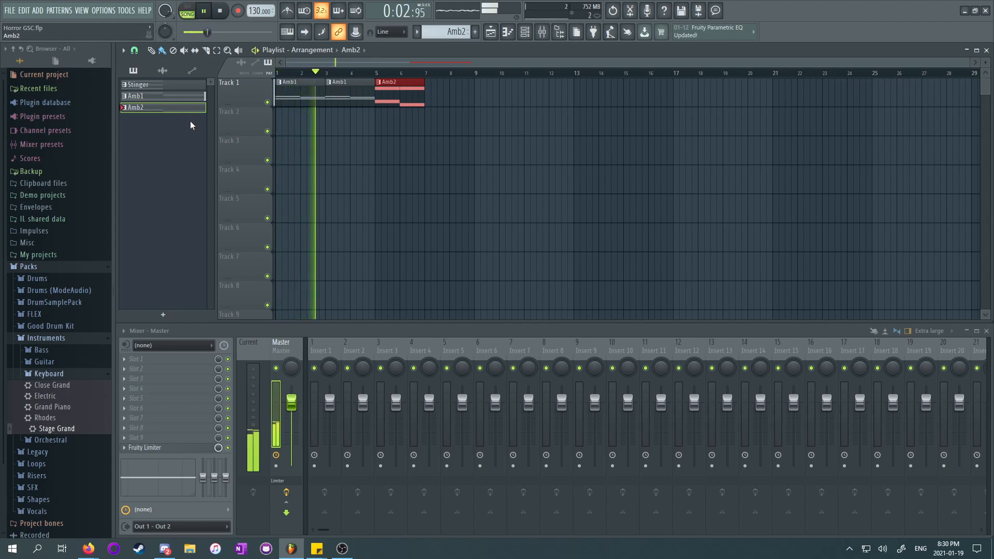
pyautogui.click(431, 99)
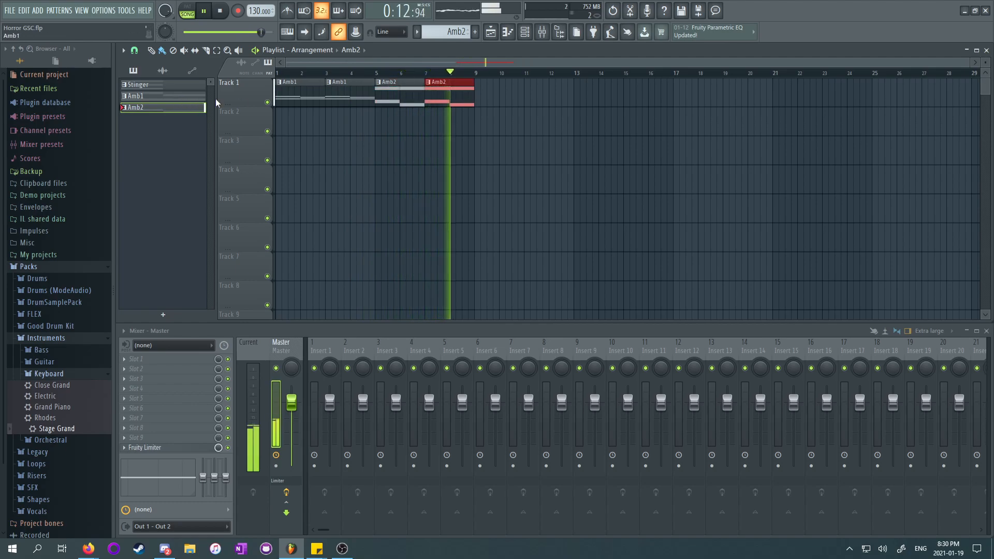
pyautogui.click(182, 96)
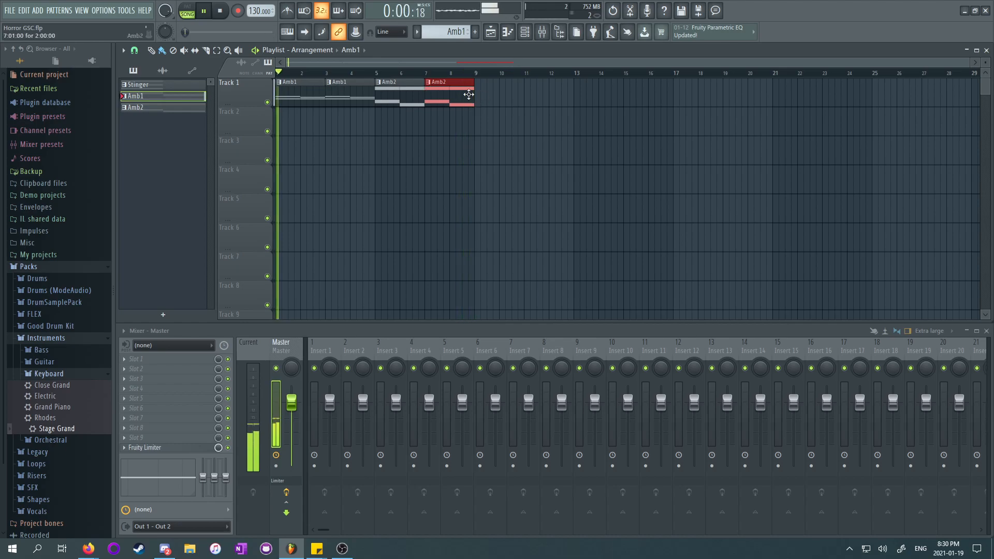
pyautogui.click(221, 10)
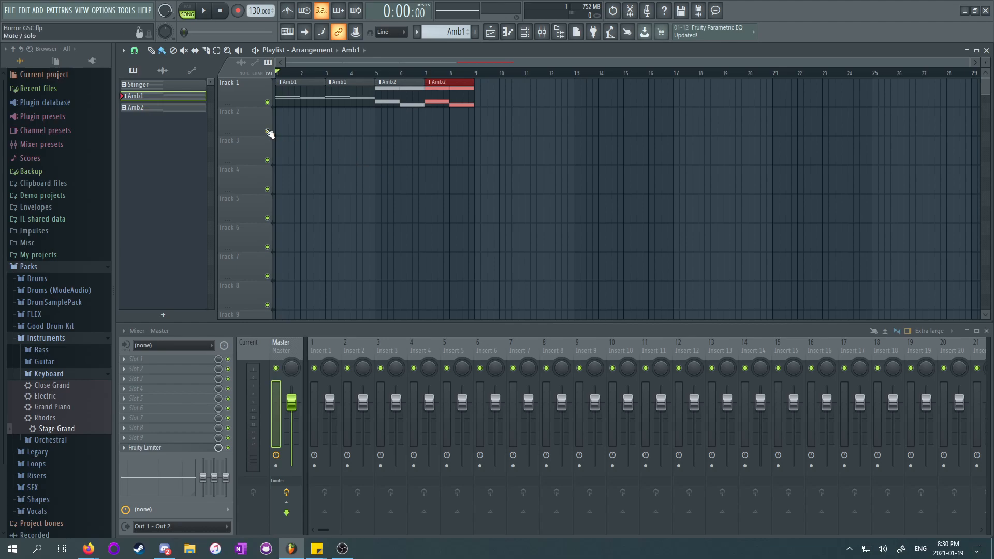
pyautogui.click(199, 109)
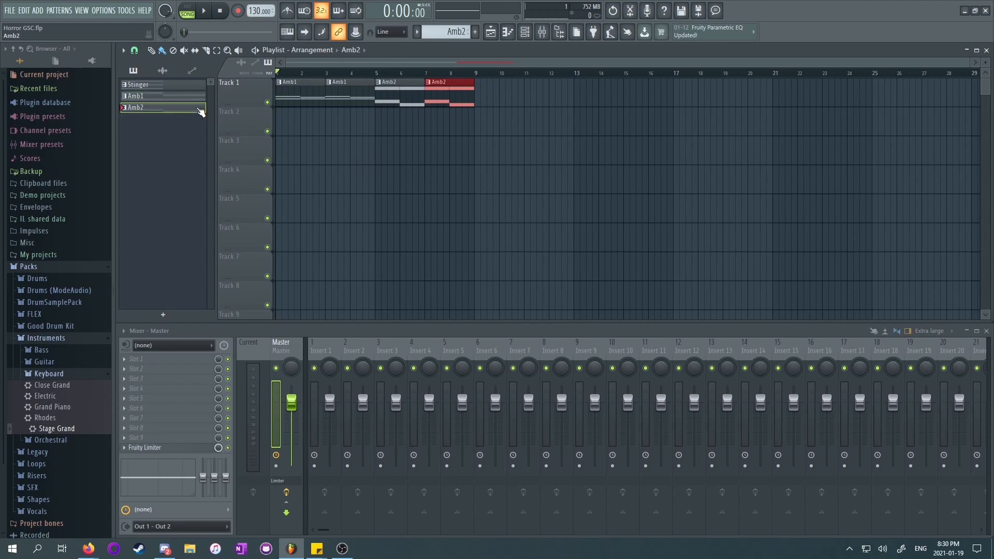
pyautogui.click(176, 98)
pyautogui.click(172, 110)
pyautogui.click(172, 98)
pyautogui.click(172, 87)
pyautogui.click(170, 97)
pyautogui.click(173, 111)
pyautogui.click(160, 100)
pyautogui.click(161, 108)
# Step: Examine the Organ2 notes of the Amb1 and Amb2 patterns in the piano roll and compare how their intervals change
pyautogui.click(343, 95)
pyautogui.click(507, 32)
pyautogui.scroll(-2, 223, 140)
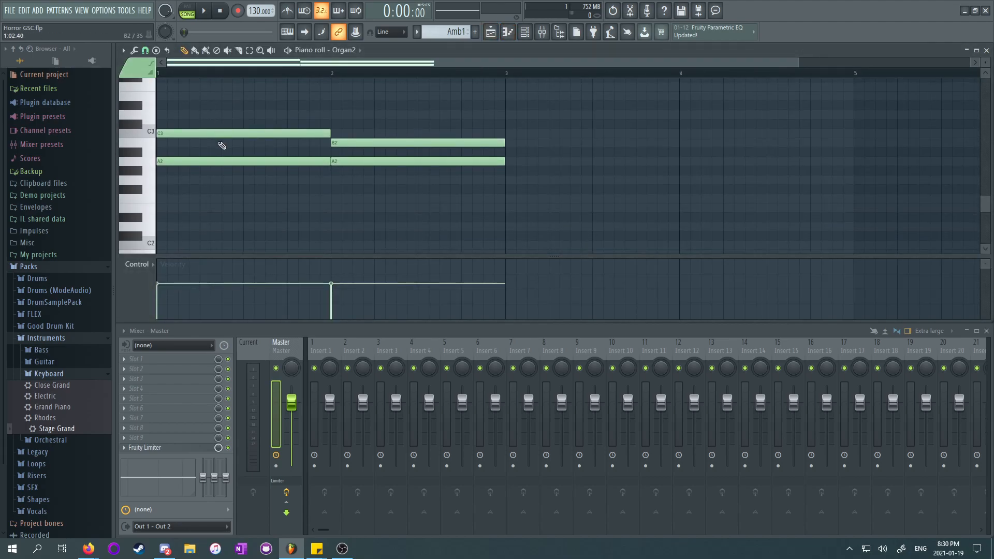
pyautogui.doubleClick(337, 140)
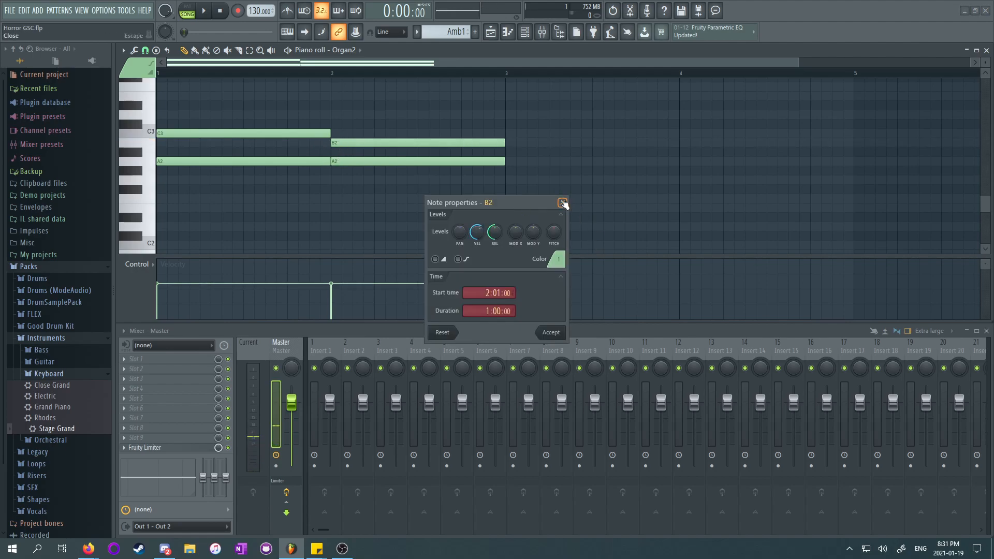
pyautogui.click(560, 201)
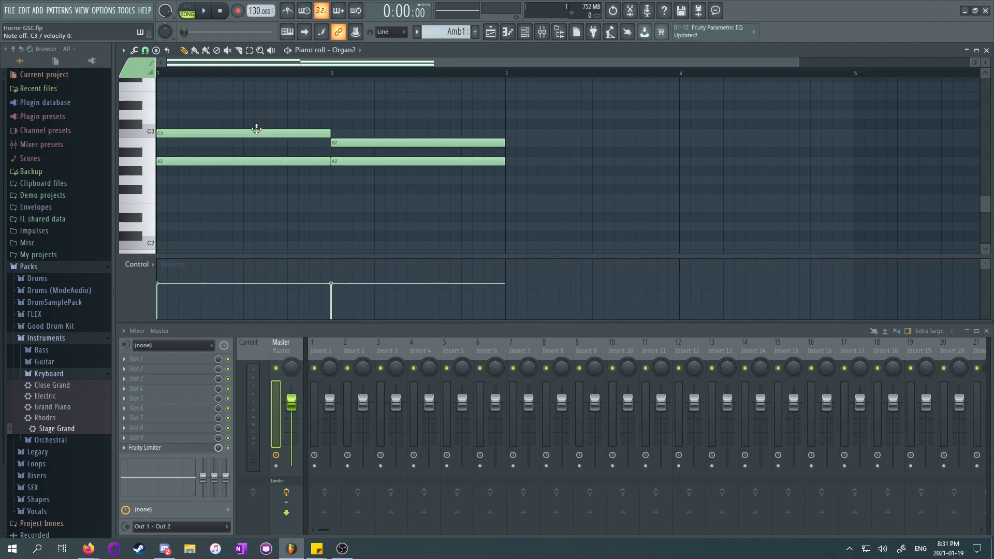
pyautogui.click(510, 32)
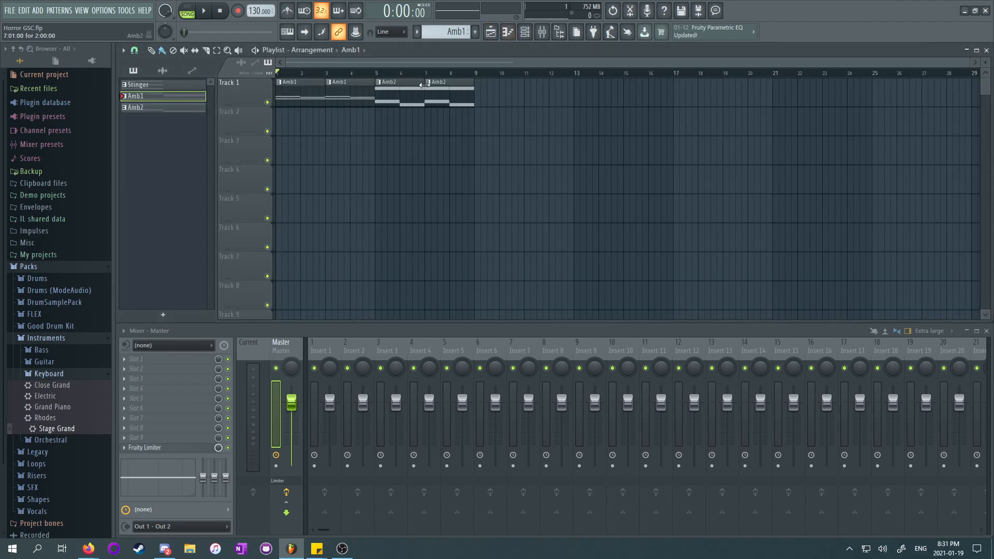
pyautogui.click(507, 32)
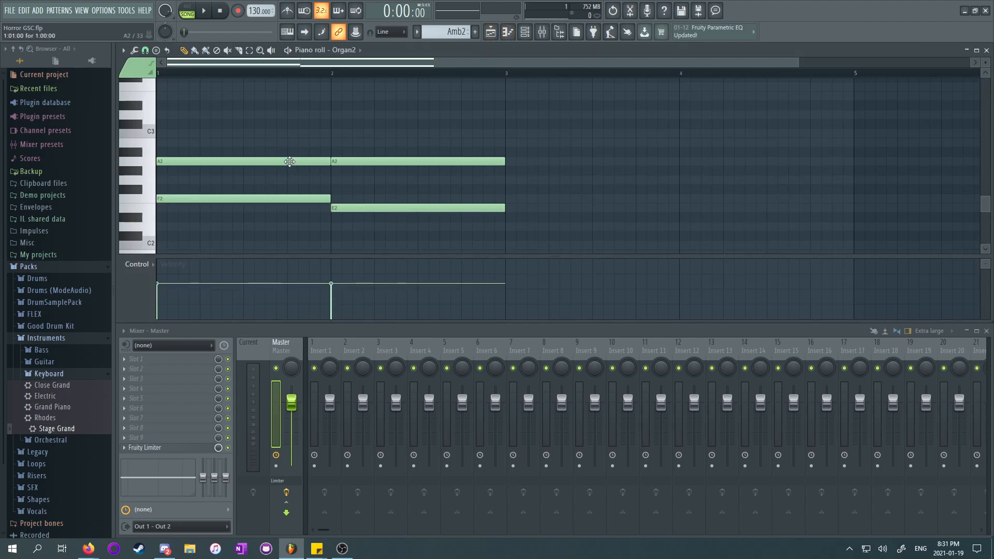
pyautogui.click(264, 200)
pyautogui.click(352, 208)
pyautogui.click(508, 32)
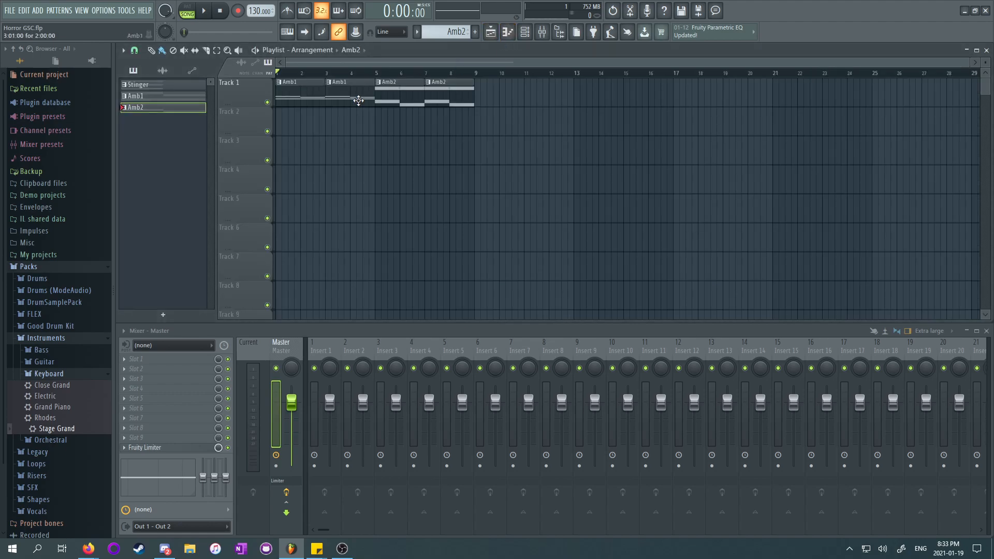
# Step: Play the arrangement from bar 3 across the change from the Amb1 clips to the Amb2 clips
pyautogui.click(301, 73)
pyautogui.press('space')
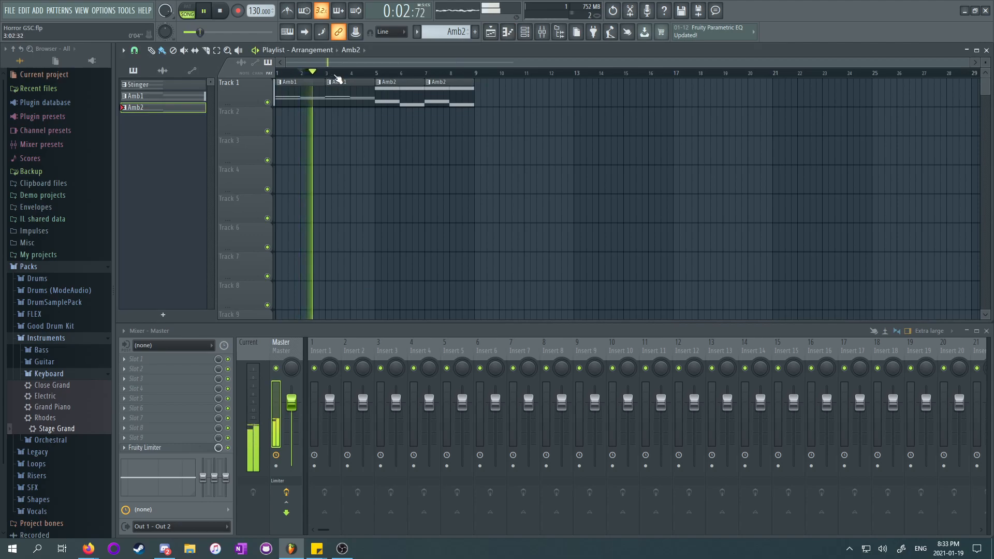
pyautogui.press('space')
pyautogui.click(327, 74)
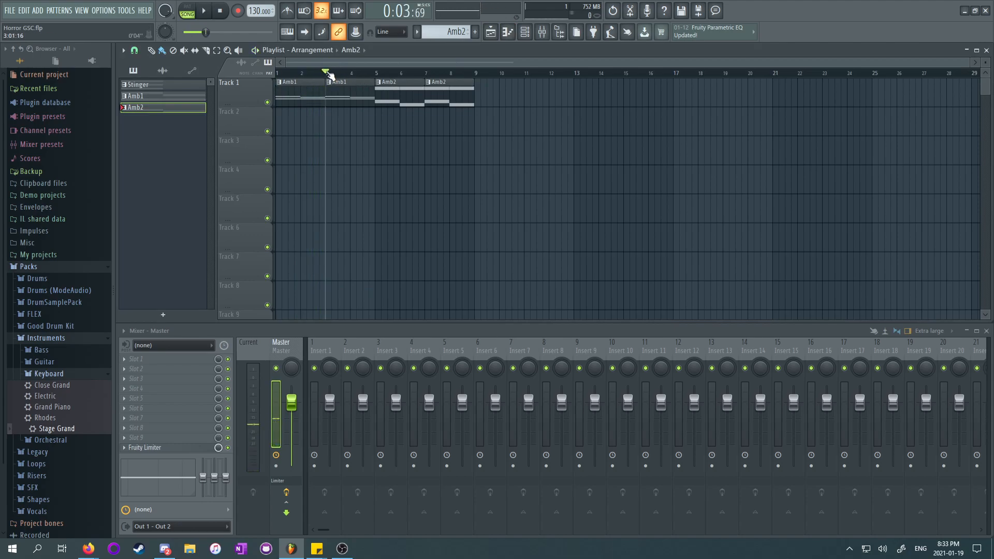
pyautogui.press('space')
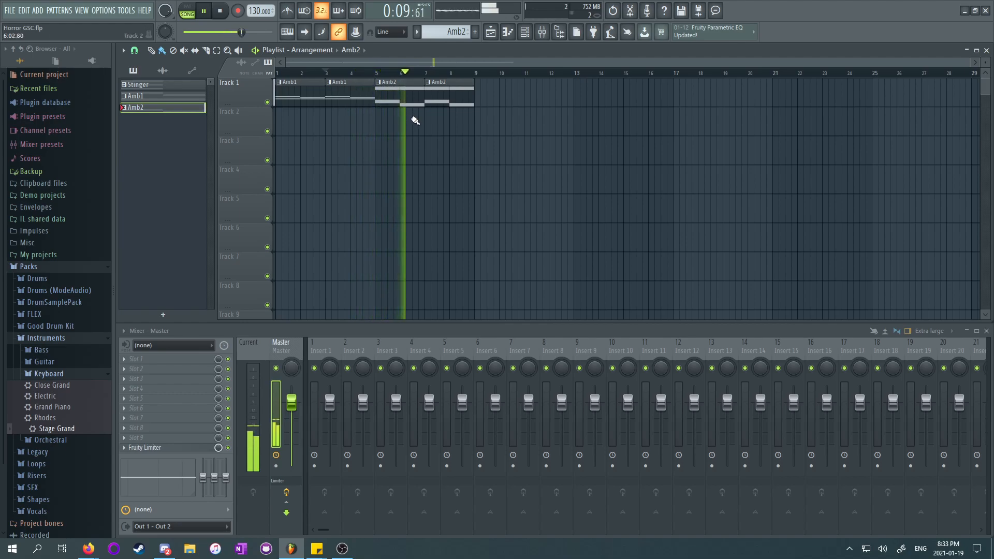
pyautogui.press('space')
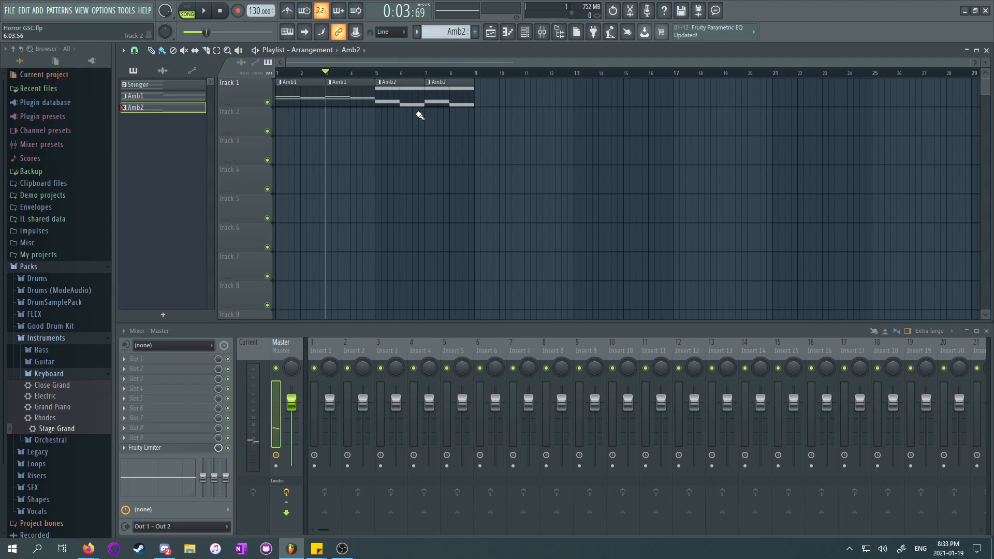
pyautogui.click(221, 11)
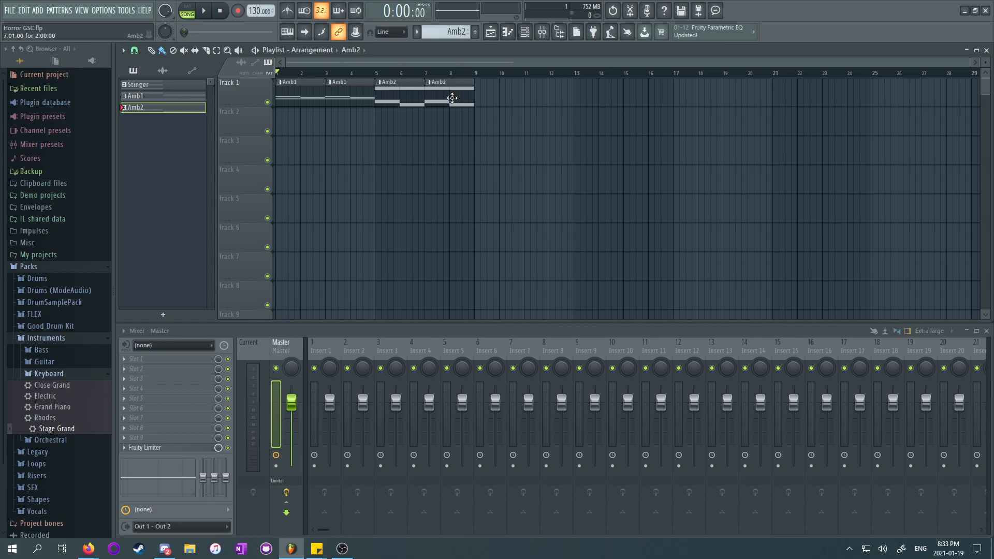
# Step: Repeat the sequence on Track 1 with Amb1 clips at bars 9 and 11 and Amb2 clips at bars 13 and 15
pyautogui.click(344, 93)
pyautogui.moveTo(487, 99); pyautogui.dragTo(625, 96)
pyautogui.click(423, 89)
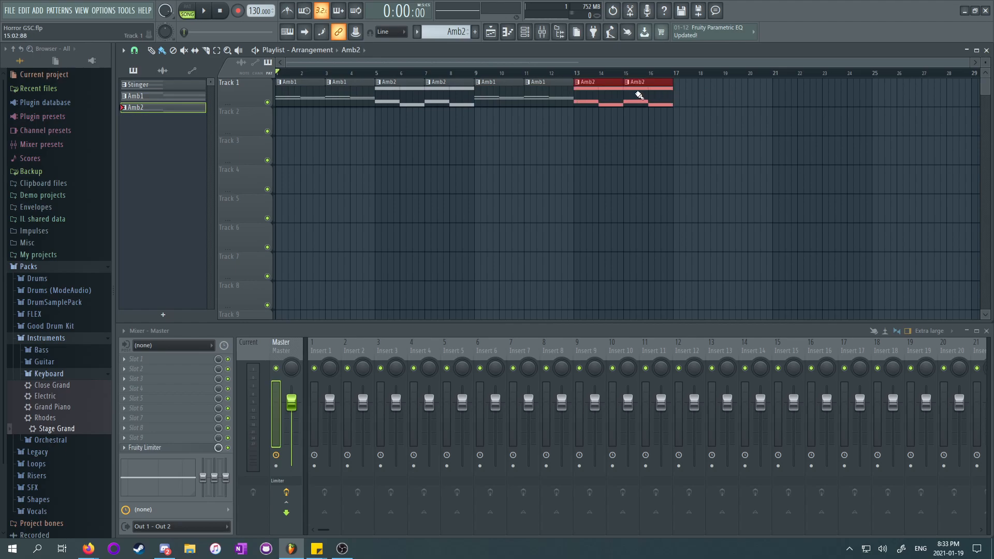
pyautogui.click(529, 151)
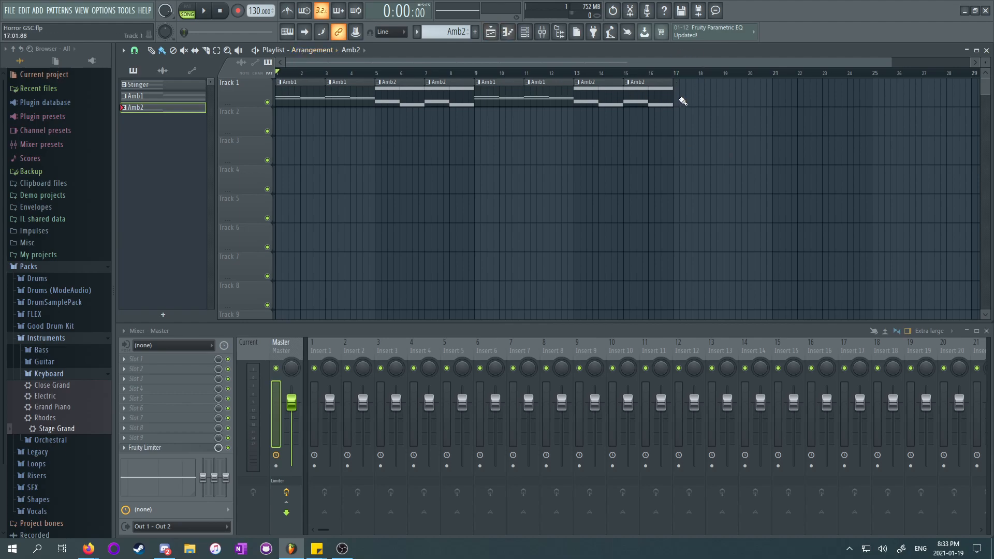
# Step: Create a new pattern and name it Amb3
pyautogui.press('F4')
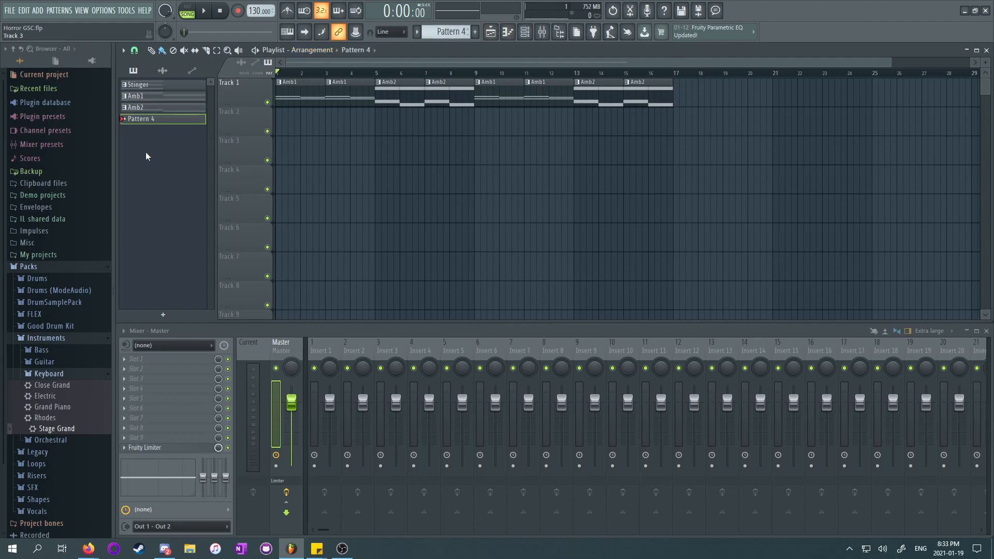
pyautogui.middleClick(143, 123)
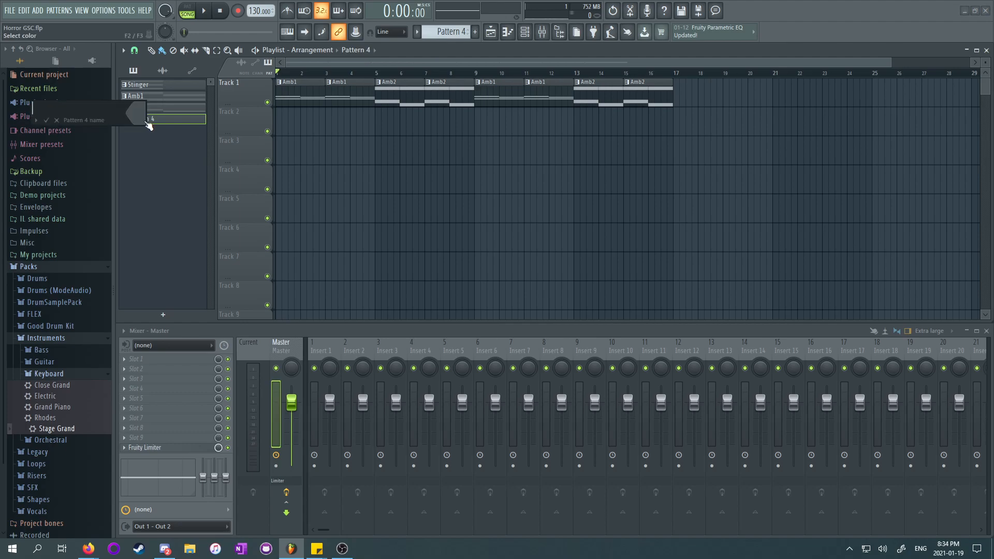
pyautogui.write('Smb3')
pyautogui.press('Return')
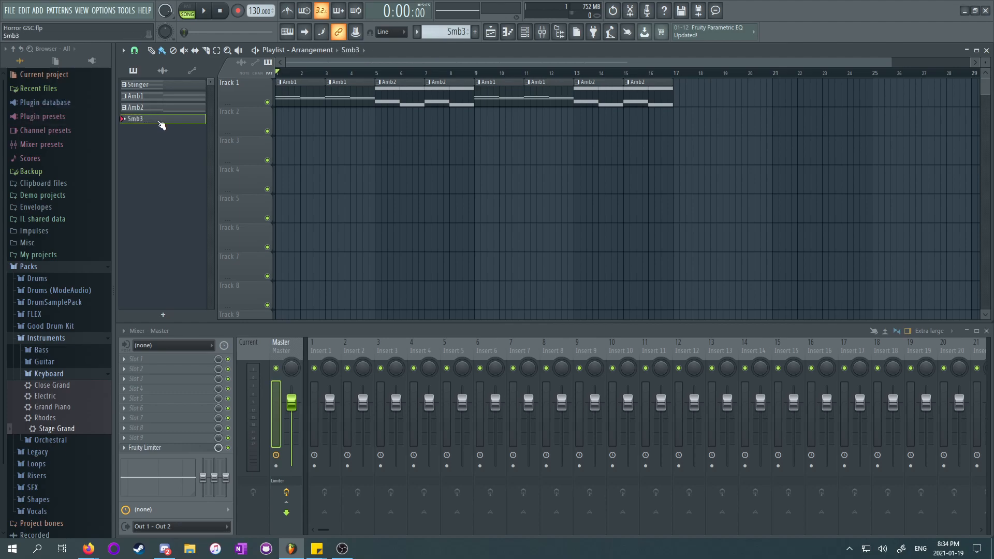
pyautogui.middleClick(160, 125)
pyautogui.write('Amb3')
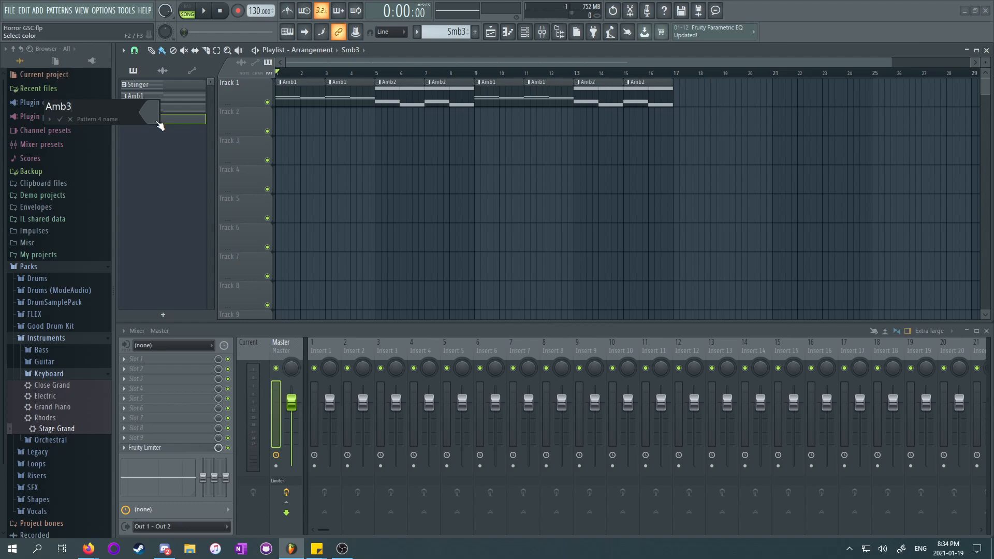
pyautogui.press('Return')
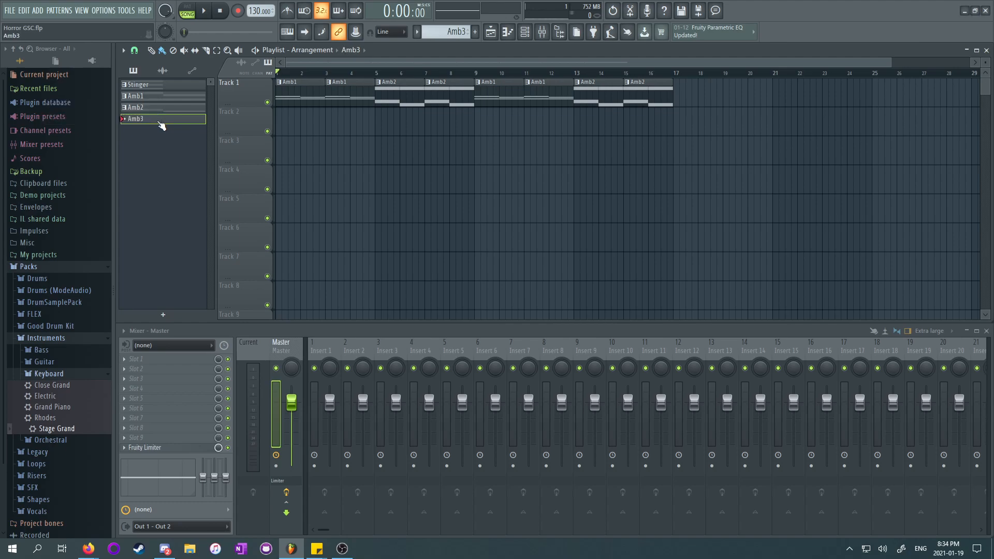
# Step: Add a time marker named "Not much tuension" at bar 1 of the playlist
pyautogui.click(126, 51)
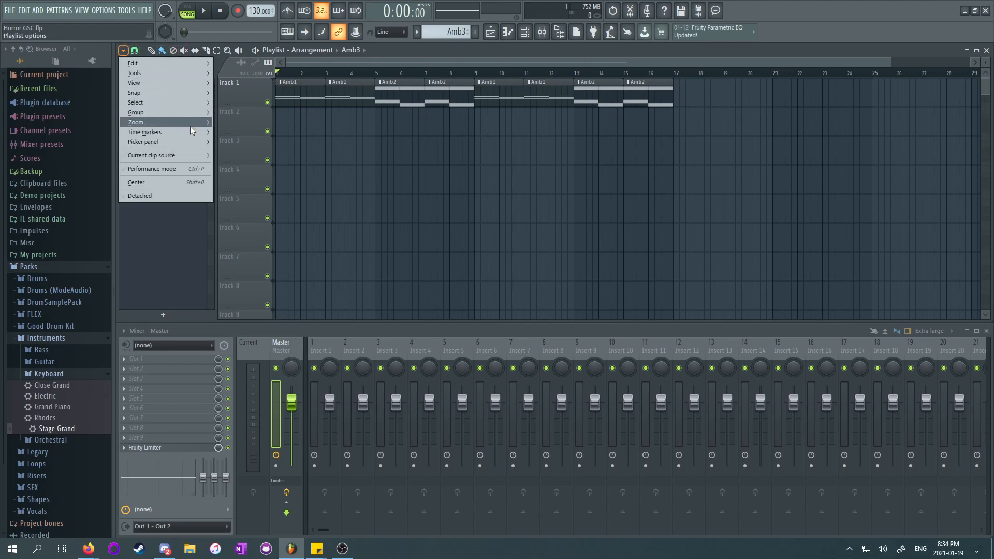
pyautogui.moveTo(192, 132)
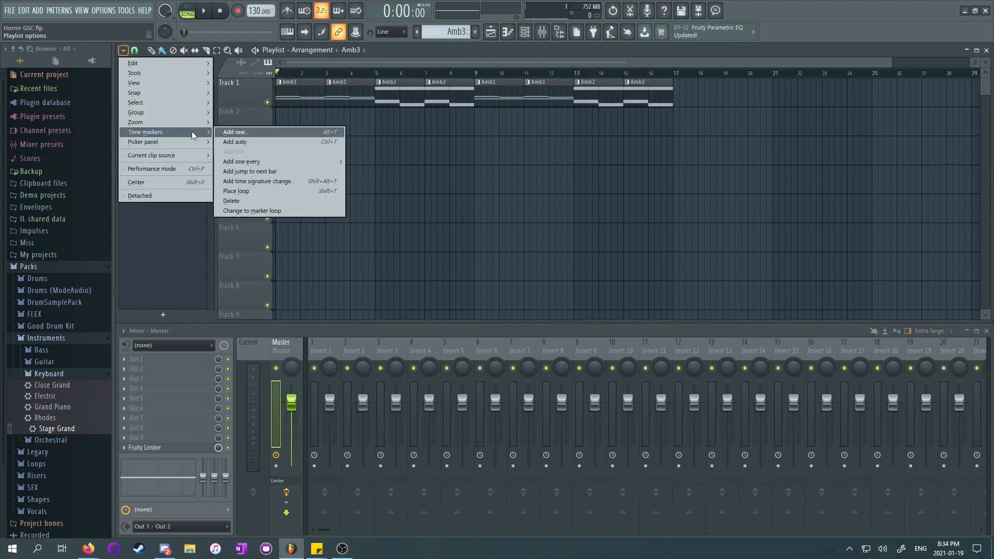
pyautogui.click(245, 136)
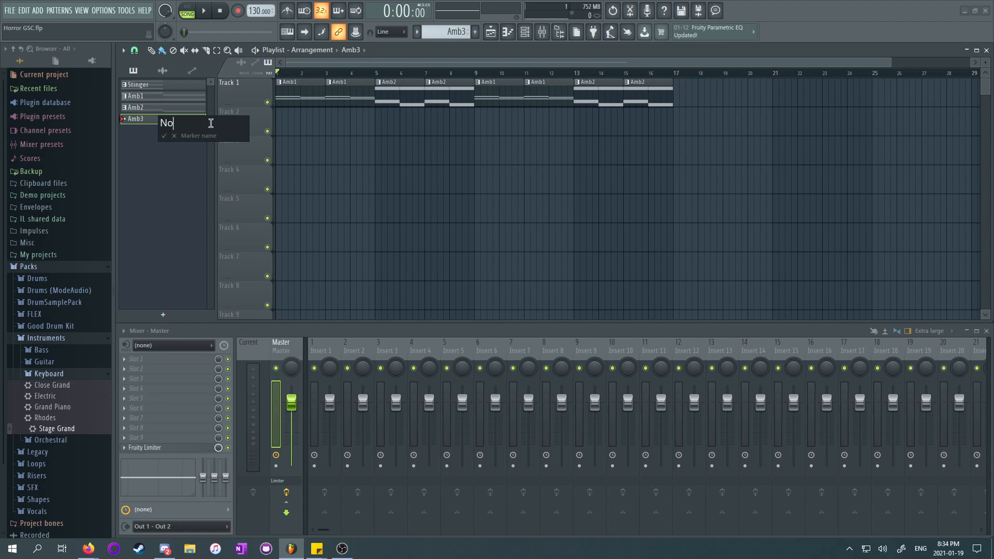
pyautogui.write('Not much tuension')
pyautogui.press('Return')
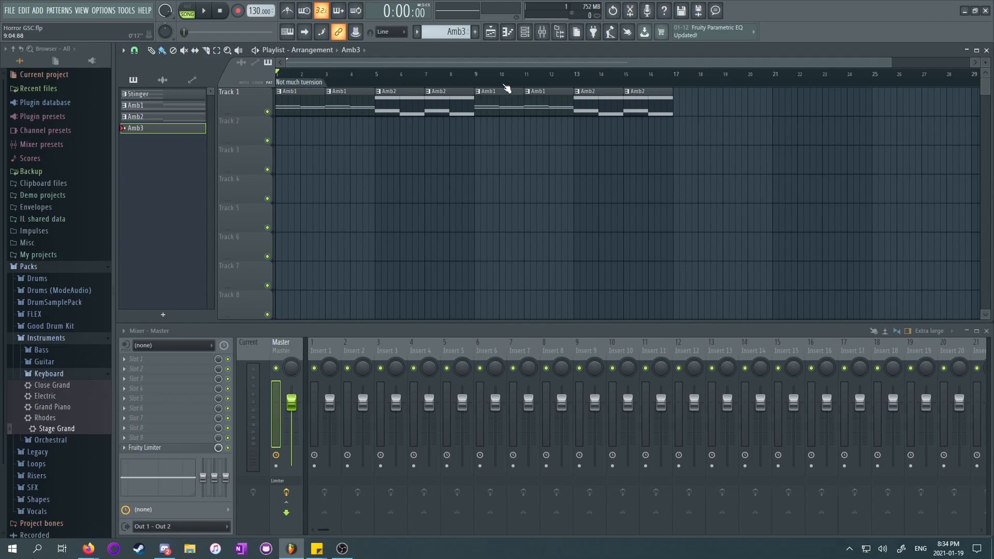
# Step: Add a time marker named "Bit more tension" at bar 17 of the playlist
pyautogui.rightClick(676, 87)
pyautogui.click(689, 91)
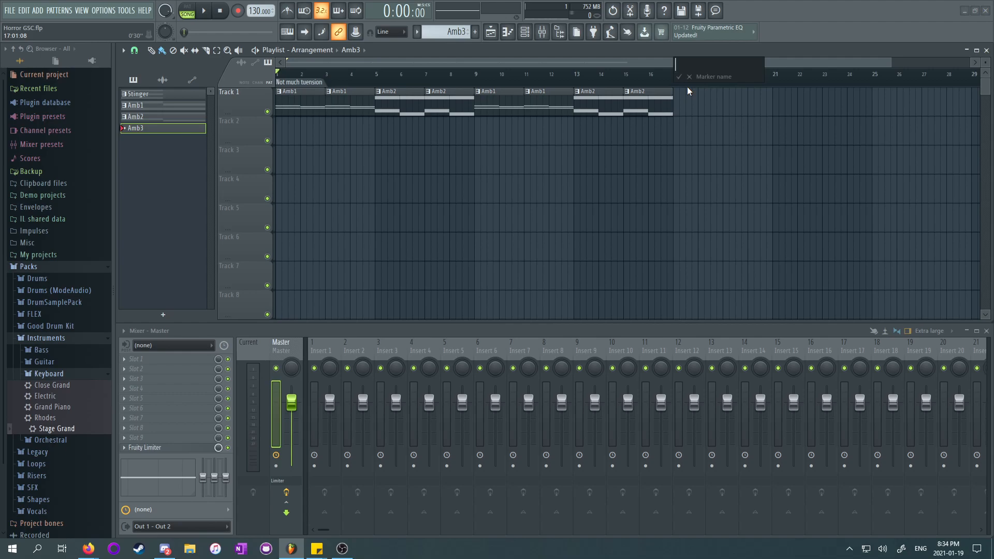
pyautogui.write('Bit more tension')
pyautogui.press('Return')
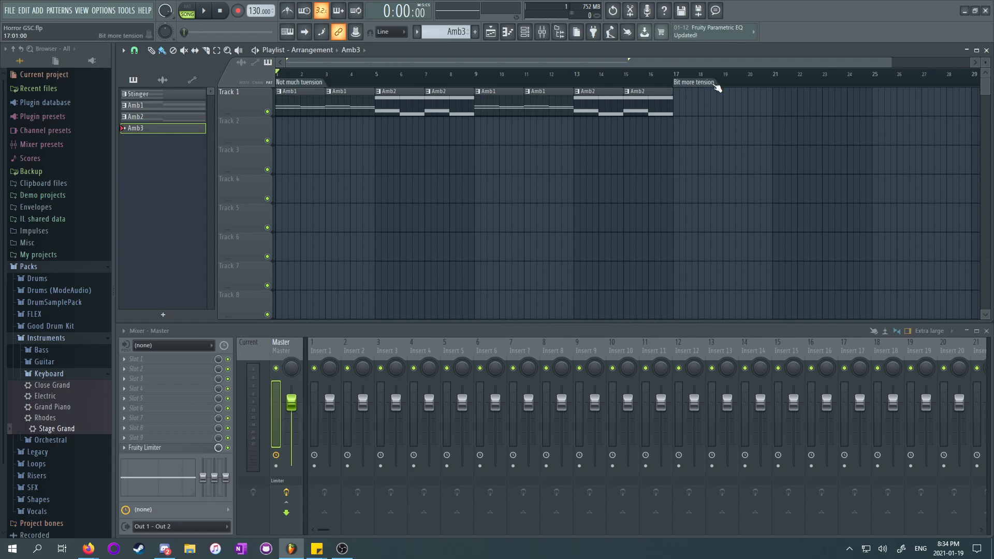
# Step: Place a two-bar Amb3 clip on Track 1 at bar 17 and move the playback position to its start
pyautogui.click(680, 103)
pyautogui.moveTo(696, 98); pyautogui.dragTo(720, 99)
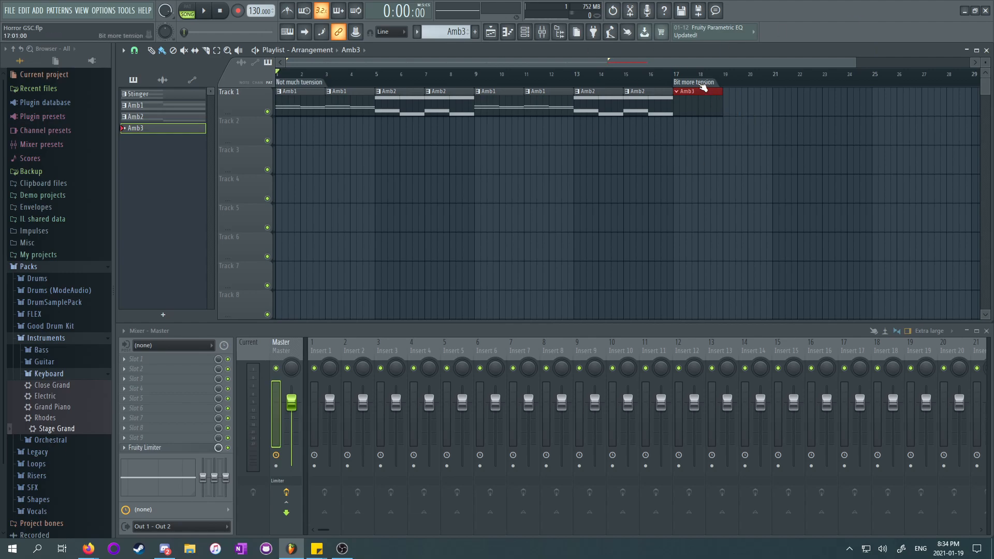
pyautogui.click(674, 74)
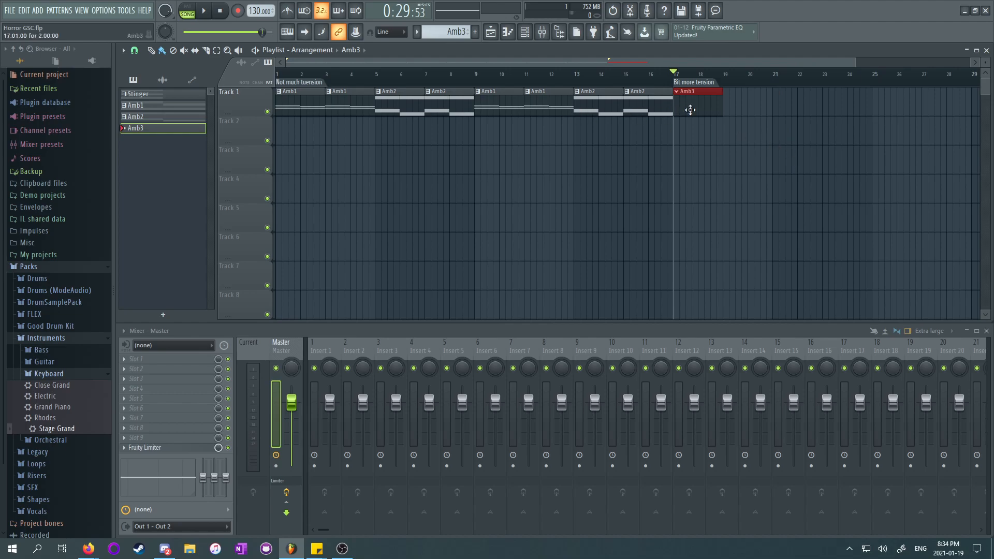
# Step: Open the Amb3 pattern's Organ2 piano roll and place one-bar A2 and C3 notes in bar 1
pyautogui.click(508, 32)
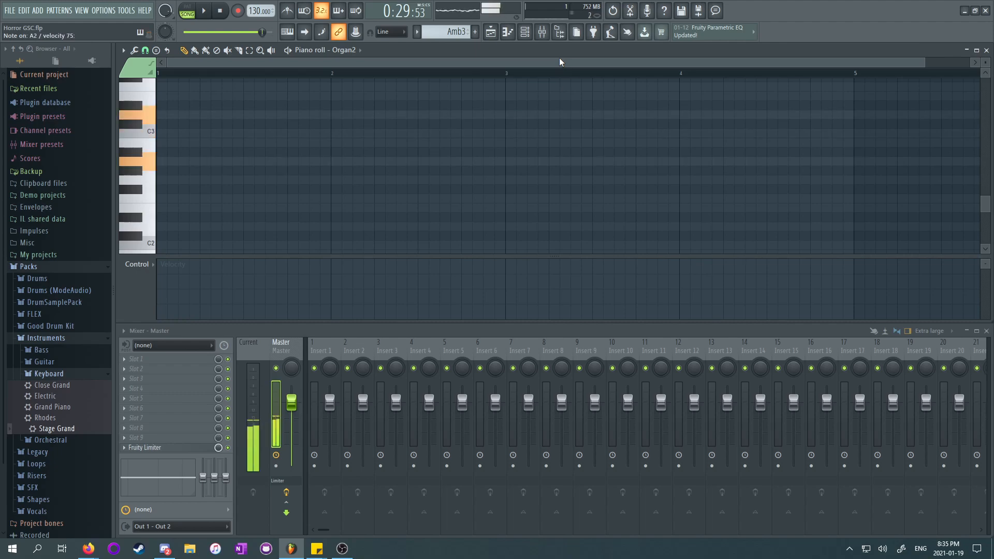
pyautogui.click(161, 180)
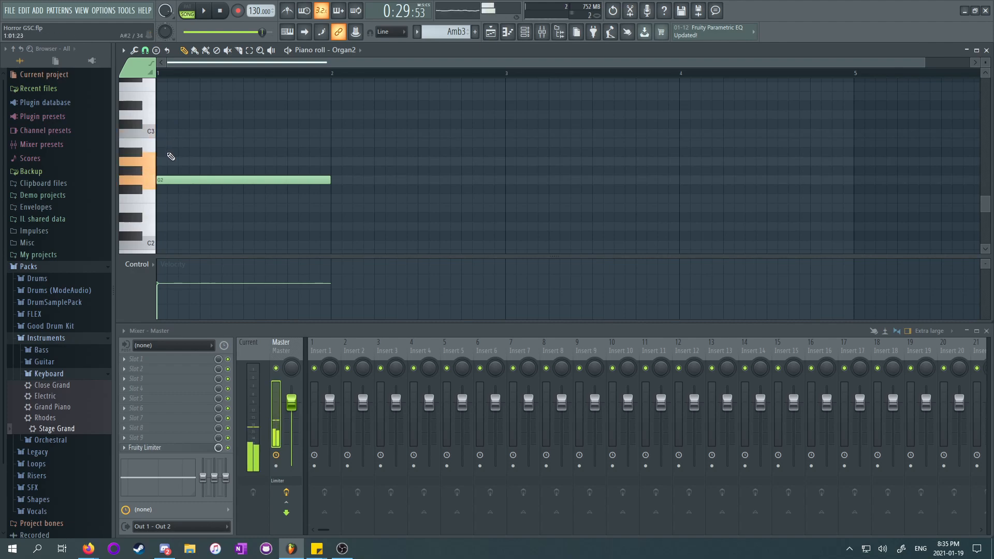
pyautogui.click(162, 161)
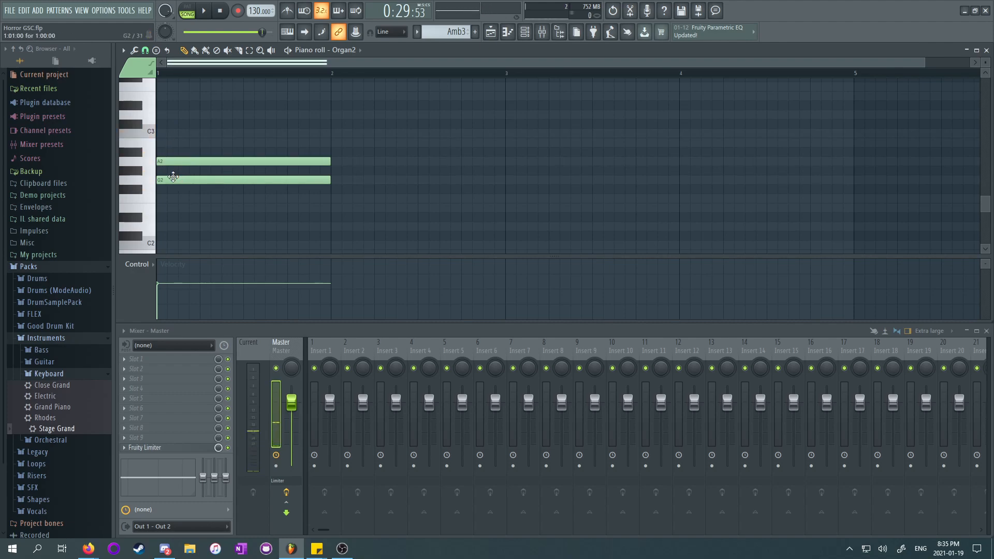
pyautogui.moveTo(173, 177); pyautogui.dragTo(167, 128)
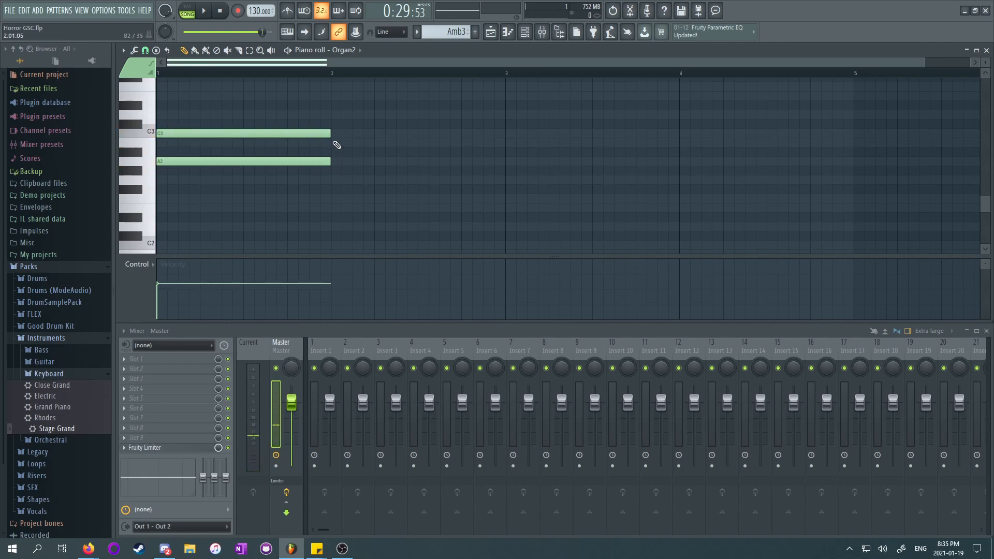
# Step: Add one-bar B2 and G2 notes in bar 2 and play the clip back
pyautogui.click(334, 143)
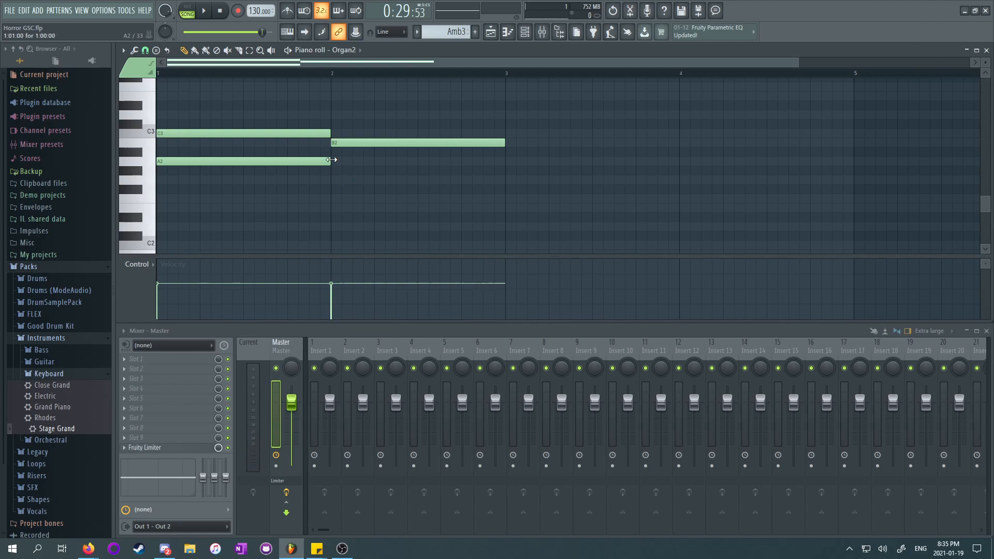
pyautogui.click(333, 171)
pyautogui.moveTo(333, 183); pyautogui.dragTo(332, 182)
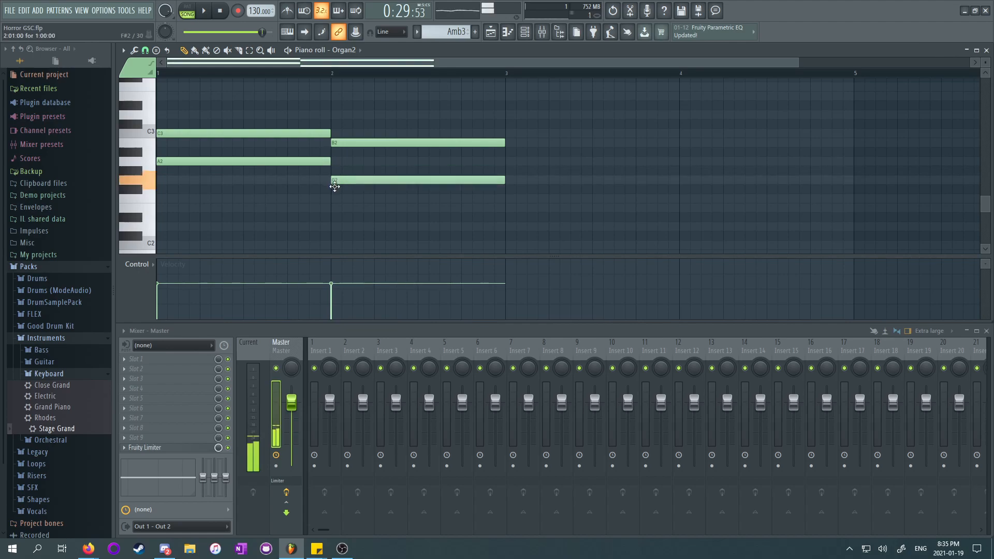
pyautogui.press('space')
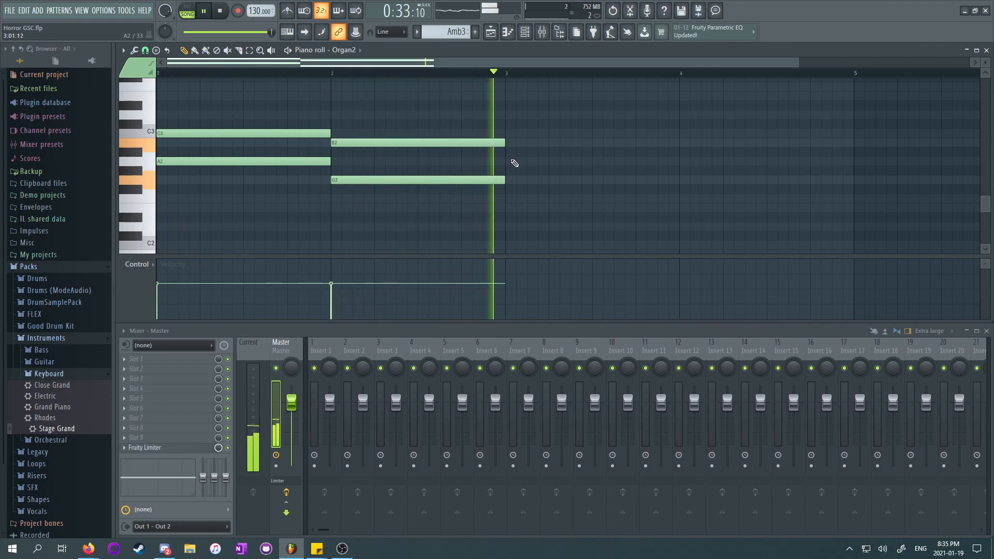
pyautogui.press('space')
# Step: Try bar 2's upper note at A2 and listen to the result
pyautogui.click(440, 140)
pyautogui.moveTo(440, 141); pyautogui.dragTo(438, 161)
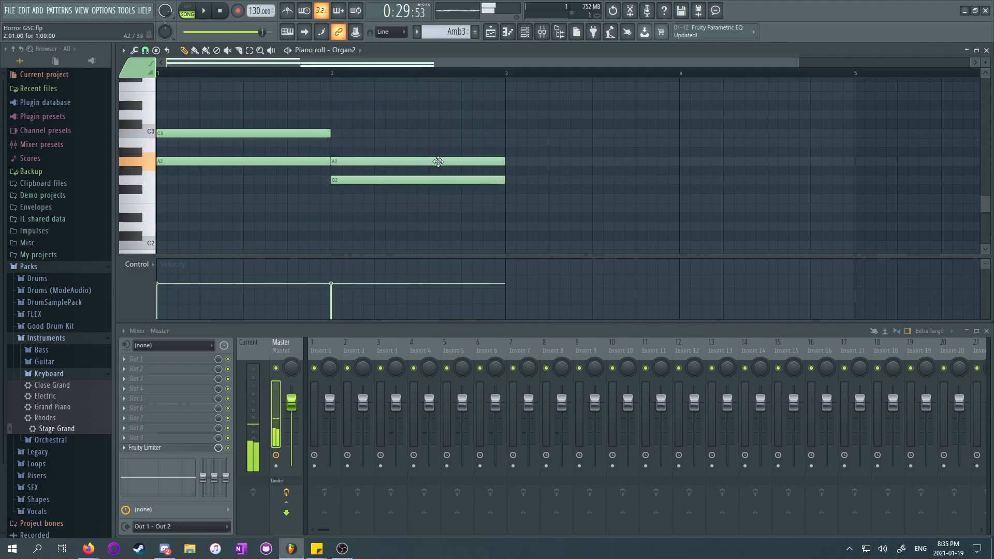
pyautogui.press('space')
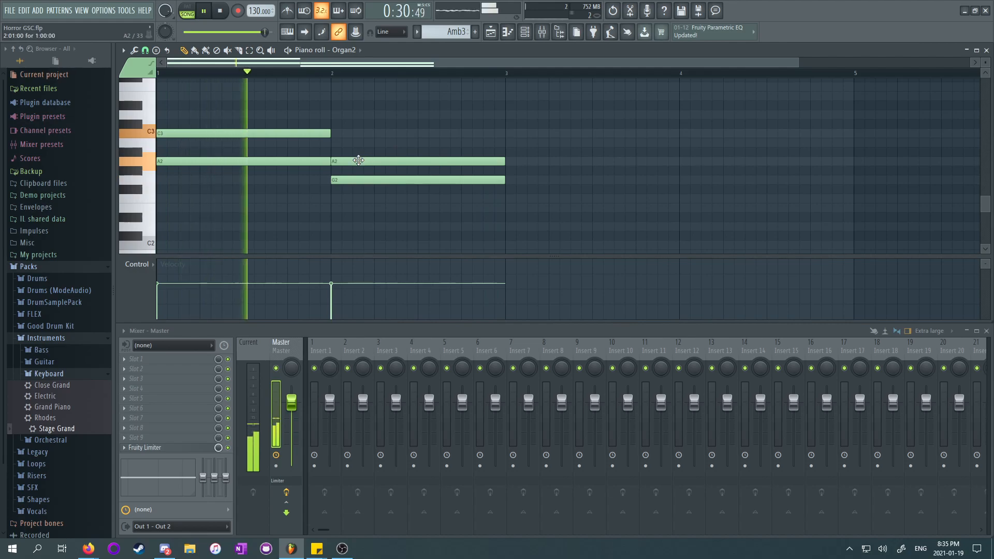
pyautogui.press('space')
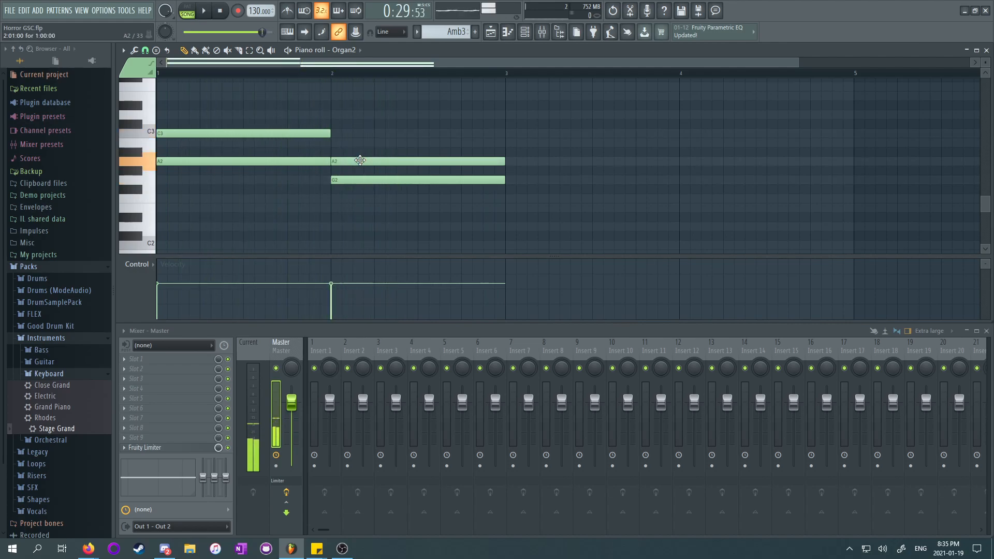
# Step: Raise bar 2's upper note to C3 and play the clip back
pyautogui.moveTo(358, 161); pyautogui.dragTo(367, 132)
pyautogui.press('space')
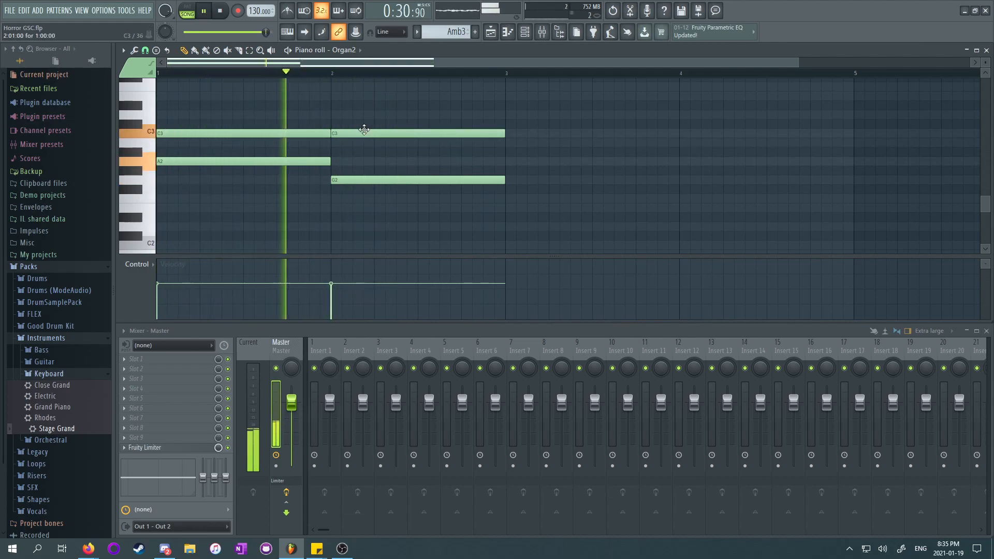
pyautogui.press('space')
# Step: Add one-bar B2 and G2 notes in bar 3 and play the progression back
pyautogui.click(507, 143)
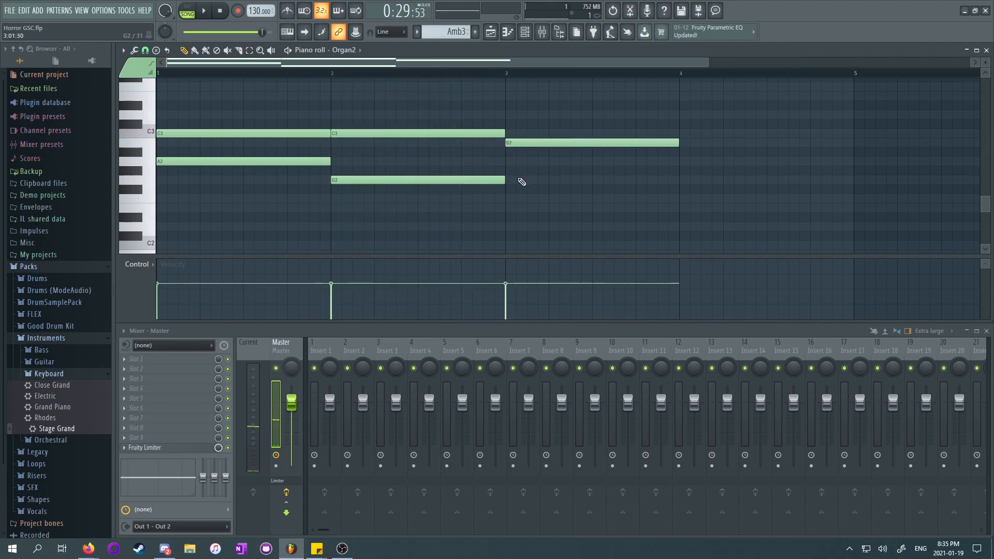
pyautogui.click(510, 181)
pyautogui.press('space')
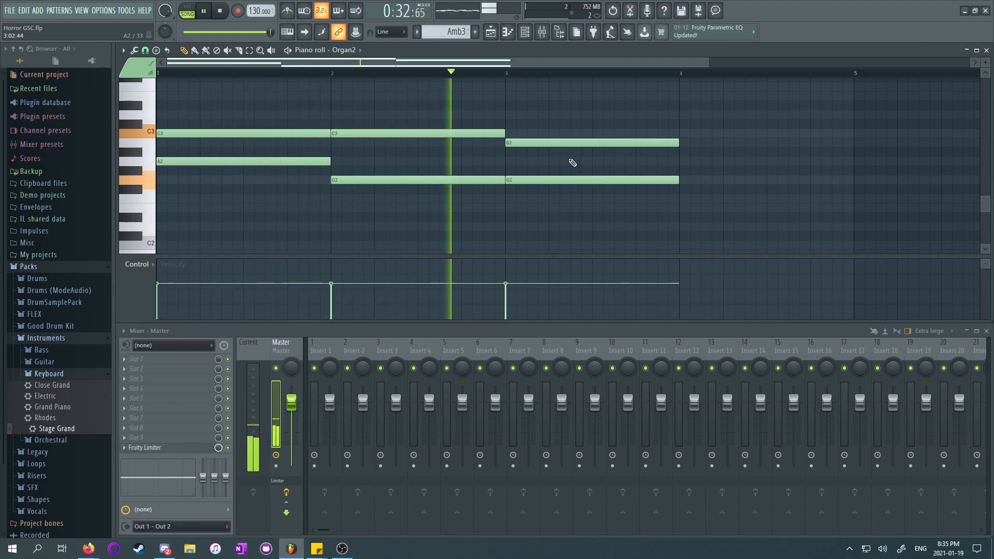
pyautogui.press('space')
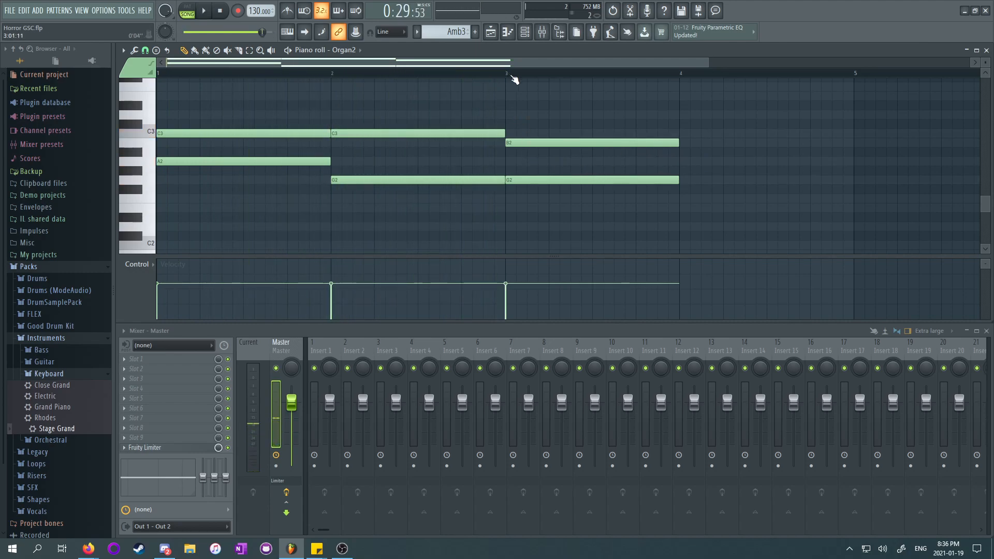
# Step: Switch playback to pattern mode and add one-bar F2 and A2 notes in bar 4, auditioning the loop
pyautogui.press('l')
pyautogui.press('space')
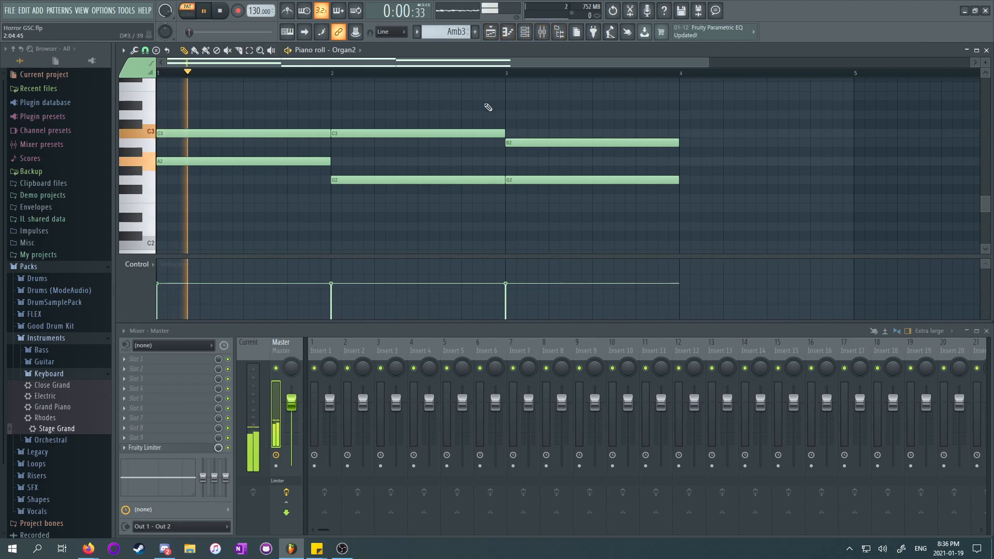
pyautogui.click(681, 198)
pyautogui.press('space')
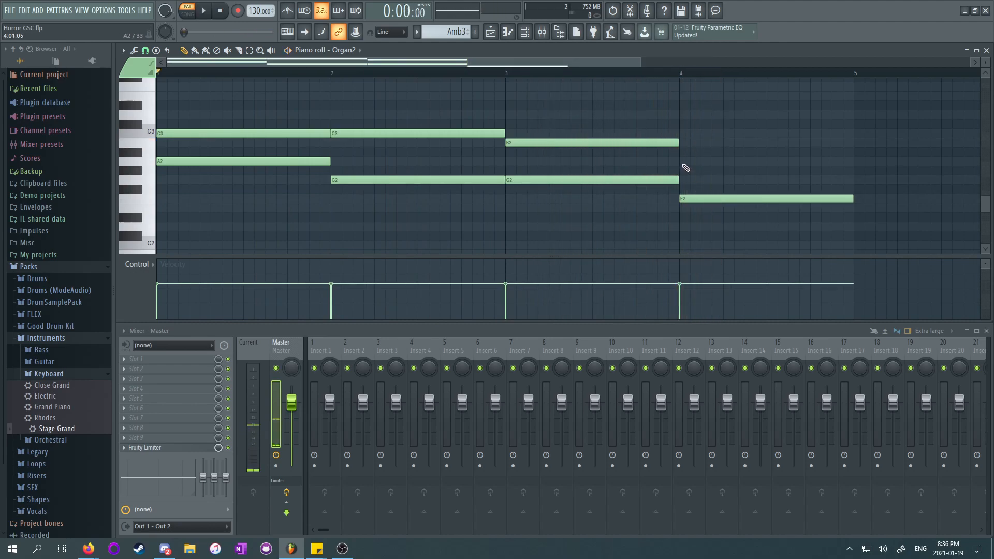
pyautogui.click(682, 161)
pyautogui.moveTo(684, 165)
pyautogui.mouseDown()
pyautogui.moveTo(686, 176)
pyautogui.moveTo(692, 162)
pyautogui.mouseUp()
pyautogui.press('space')
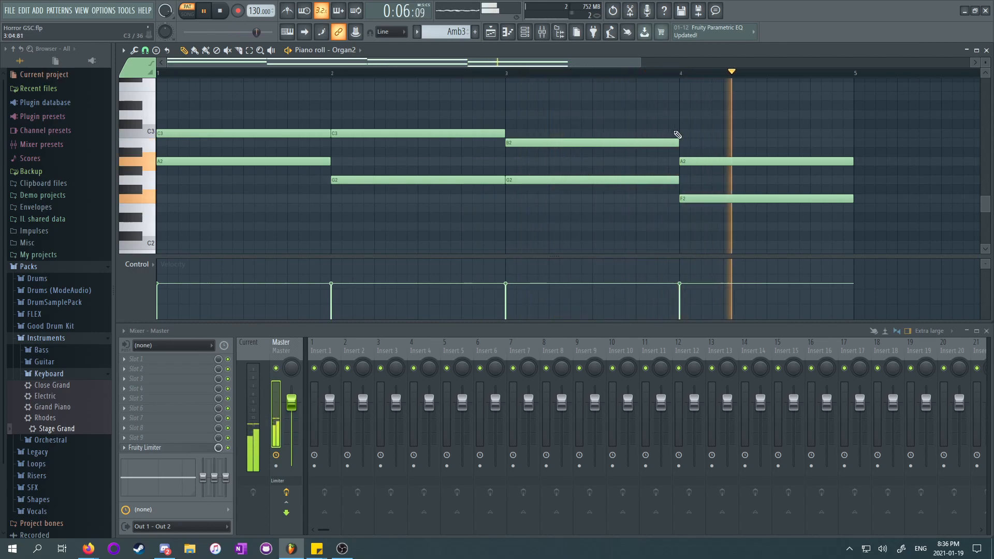
pyautogui.press('space')
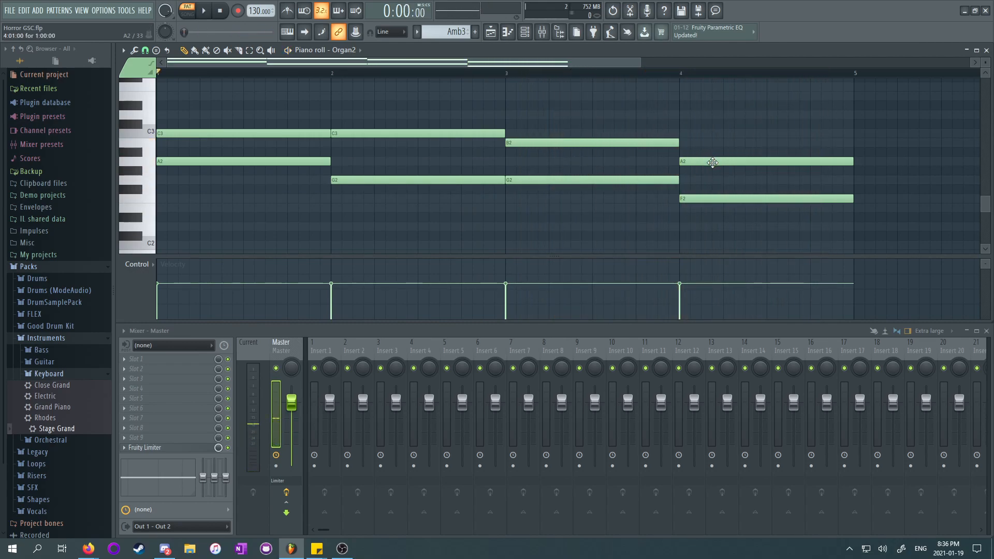
# Step: Raise bar 4's lower note to F#2 and audition it from the start of bar 4
pyautogui.moveTo(712, 198); pyautogui.dragTo(709, 190)
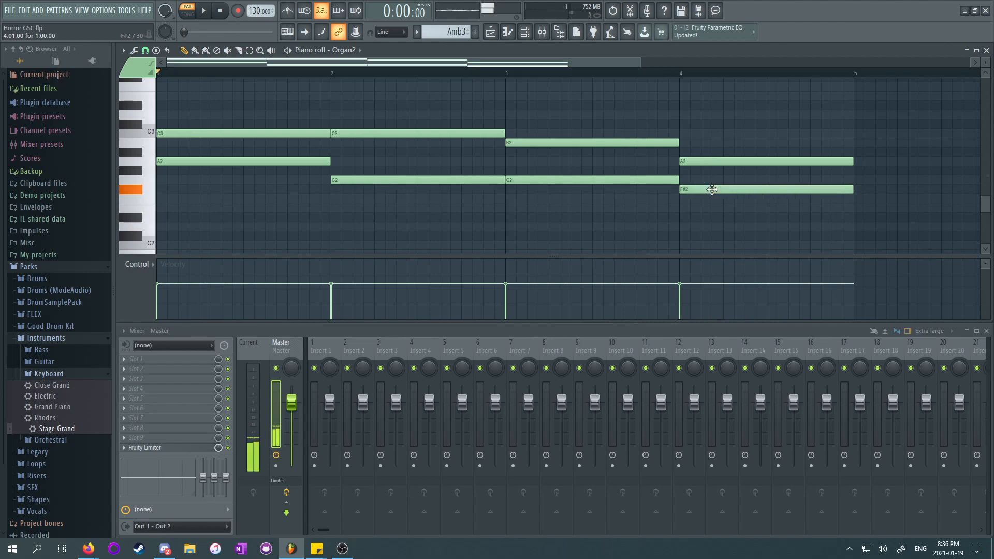
pyautogui.click(681, 76)
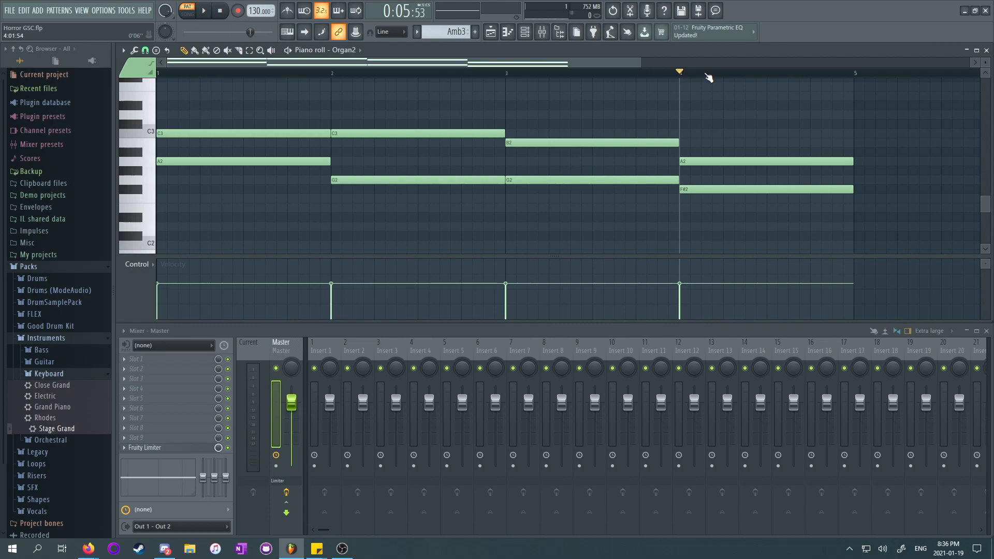
pyautogui.press('space')
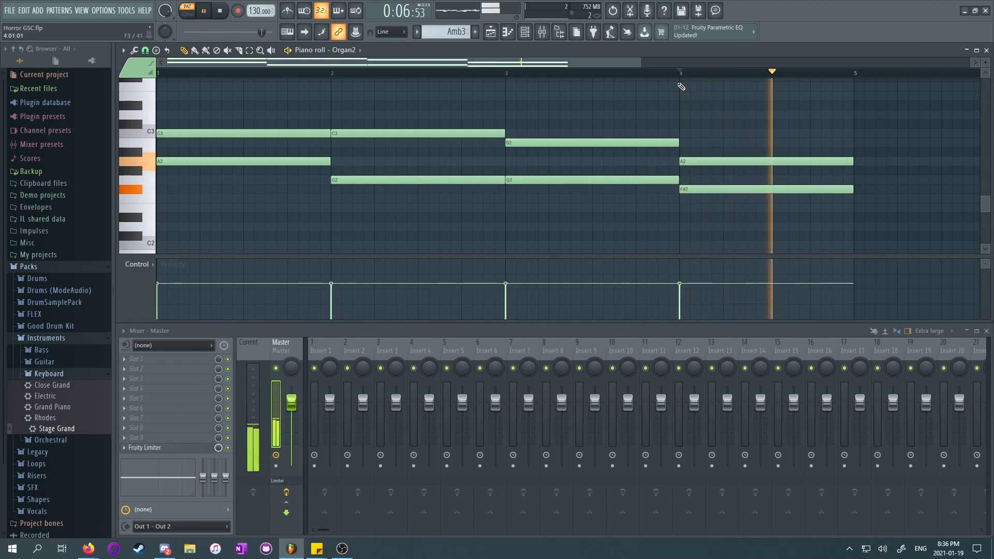
pyautogui.press('space')
pyautogui.click(219, 11)
pyautogui.press('space')
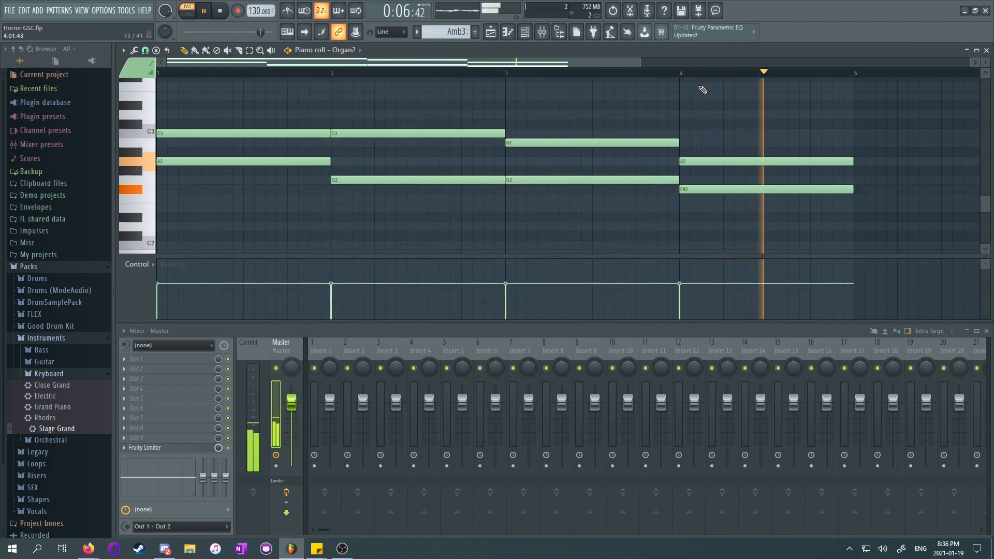
pyautogui.press('space')
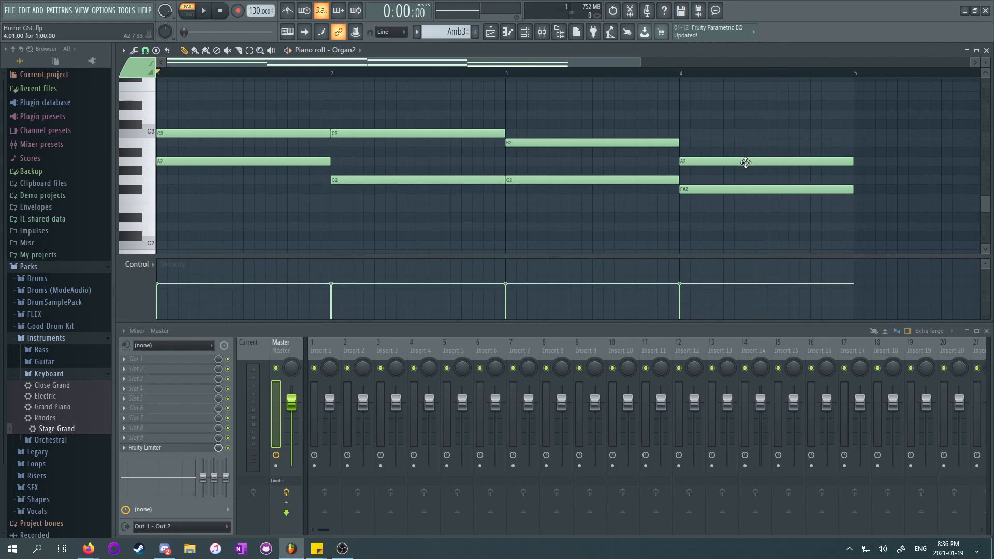
# Step: Move bar 4's lower note to E2 and play the pattern from bar 3
pyautogui.moveTo(746, 187); pyautogui.dragTo(716, 210)
pyautogui.press('space')
pyautogui.click(506, 73)
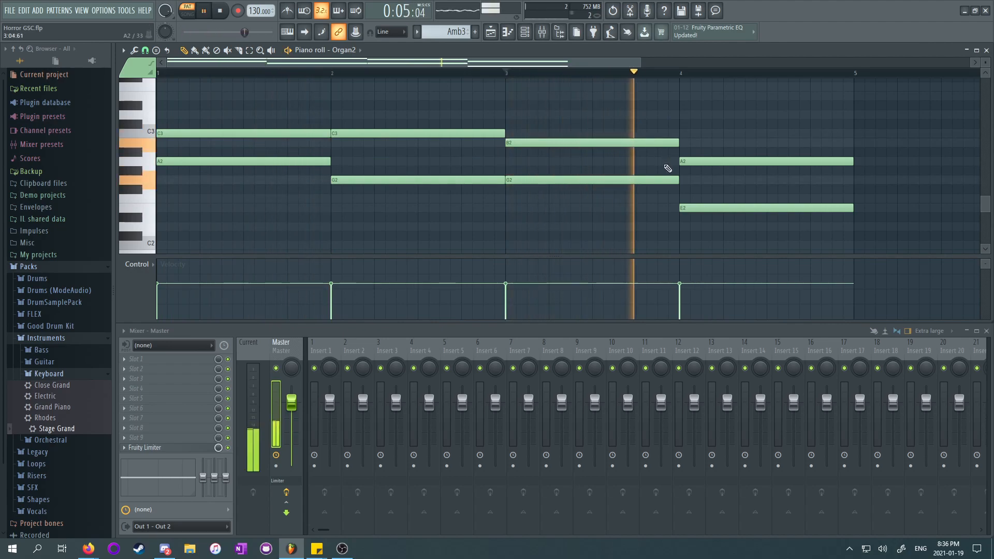
pyautogui.press('space')
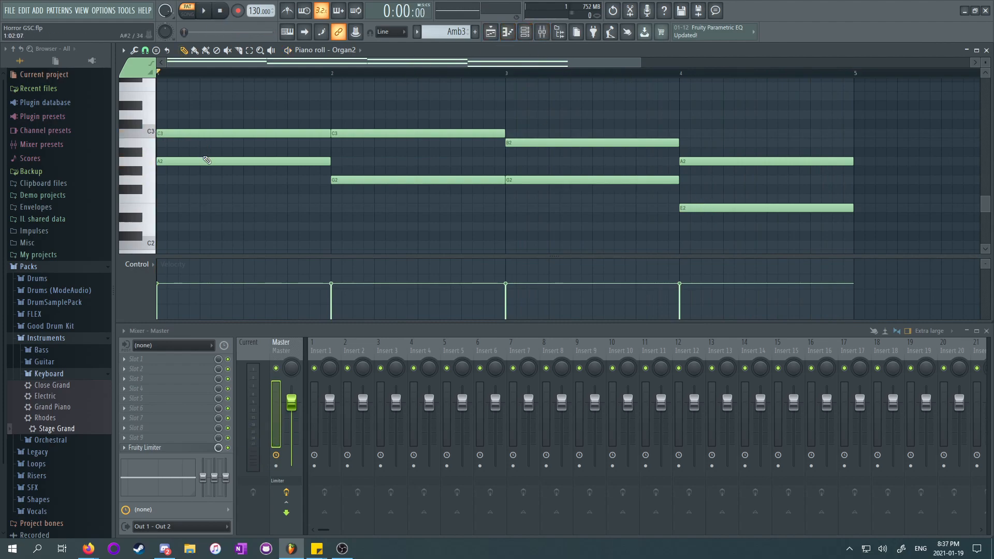
# Step: Lower bar 1's upper note to B2 and play the pattern back
pyautogui.moveTo(200, 129)
pyautogui.mouseDown()
pyautogui.moveTo(194, 158)
pyautogui.moveTo(192, 137)
pyautogui.mouseUp()
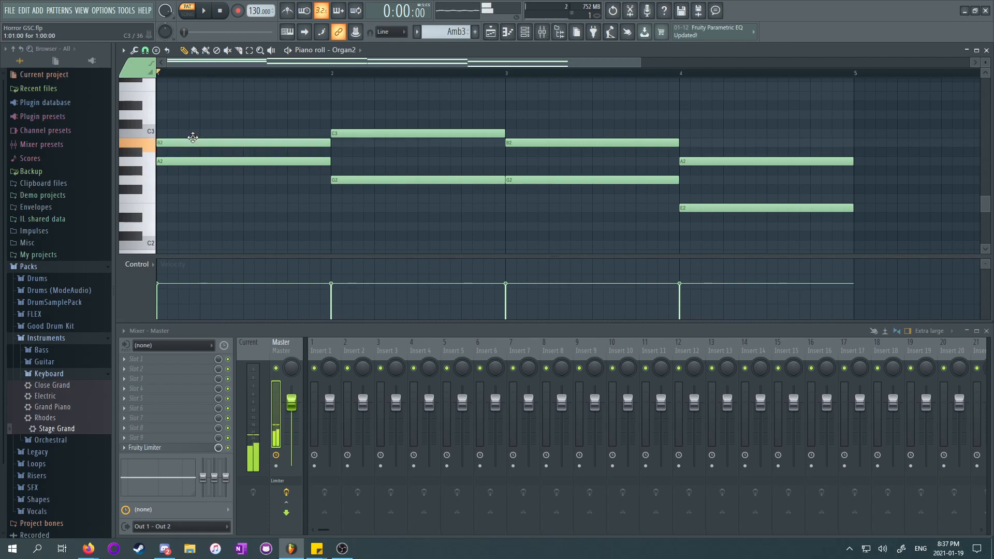
pyautogui.press('space')
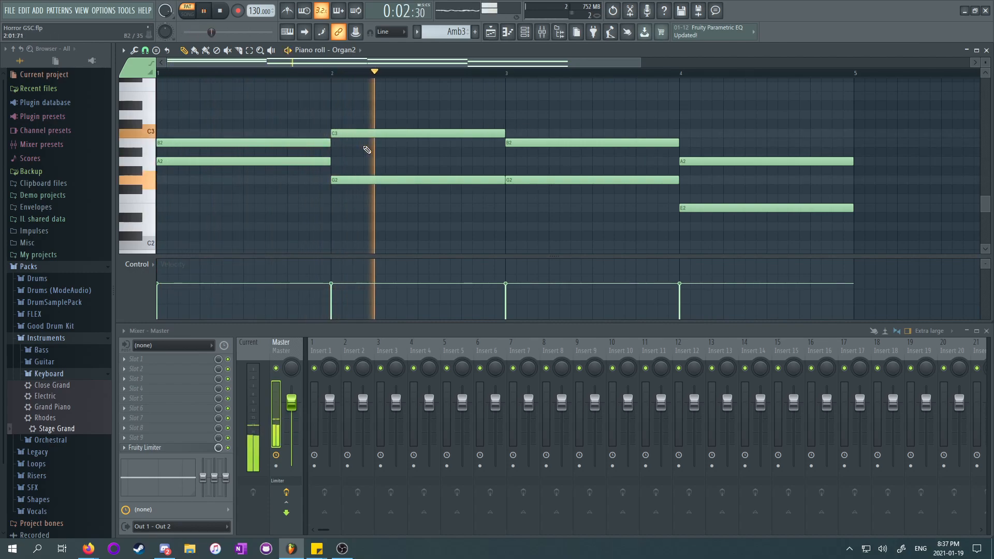
pyautogui.press('space')
# Step: Raise bar 3's upper note to D3 and its lower note to A2, auditioning the pattern
pyautogui.moveTo(518, 144); pyautogui.dragTo(526, 114)
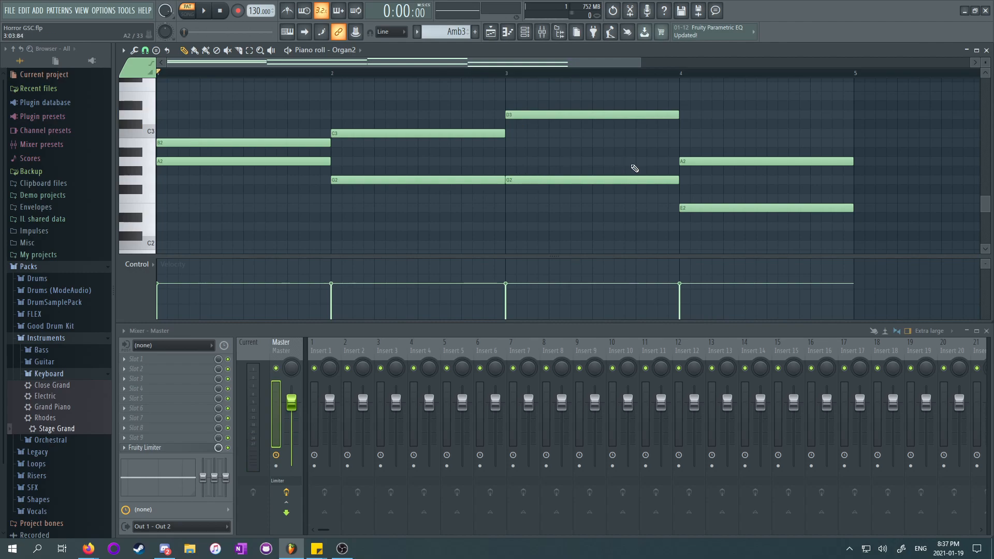
pyautogui.press('space')
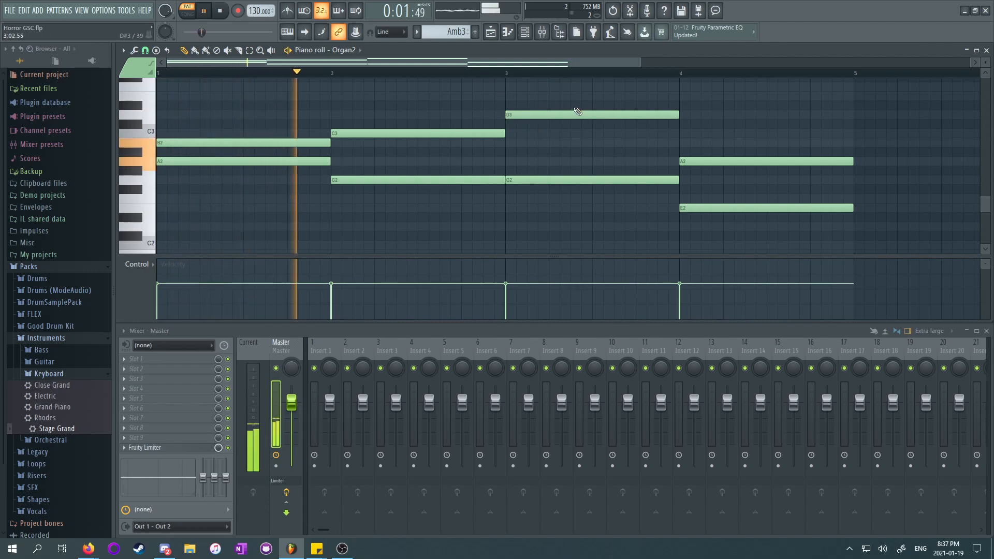
pyautogui.moveTo(553, 179); pyautogui.dragTo(552, 161)
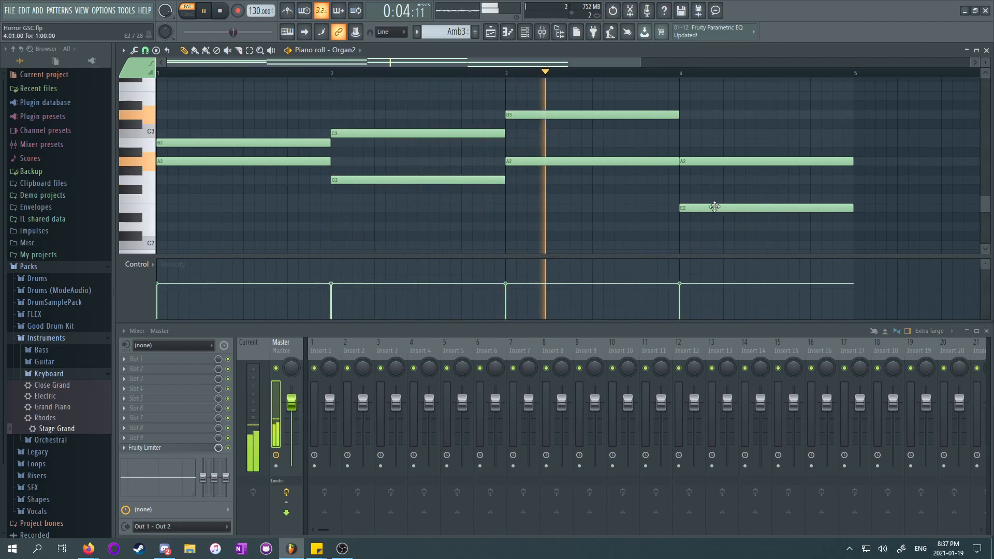
pyautogui.press('space')
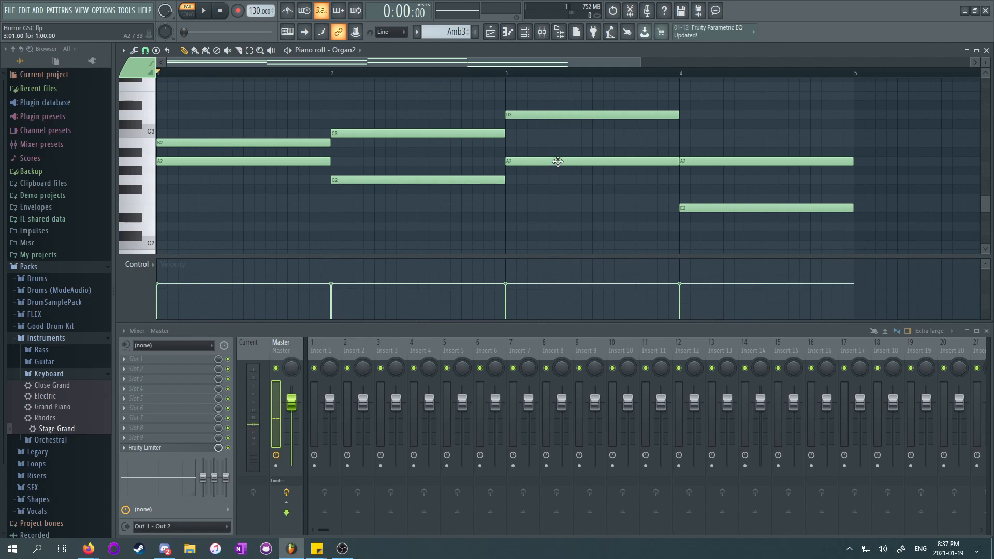
# Step: Raise bar 2's lower note to A2 and add a one-bar F2 note in bar 3, auditioning each change
pyautogui.moveTo(419, 183); pyautogui.dragTo(416, 161)
pyautogui.press('space')
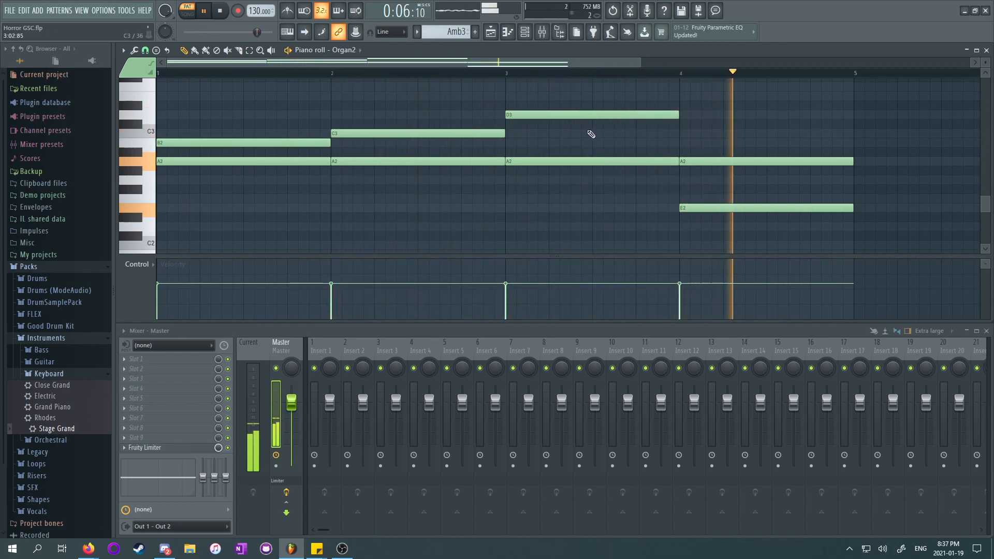
pyautogui.press('space')
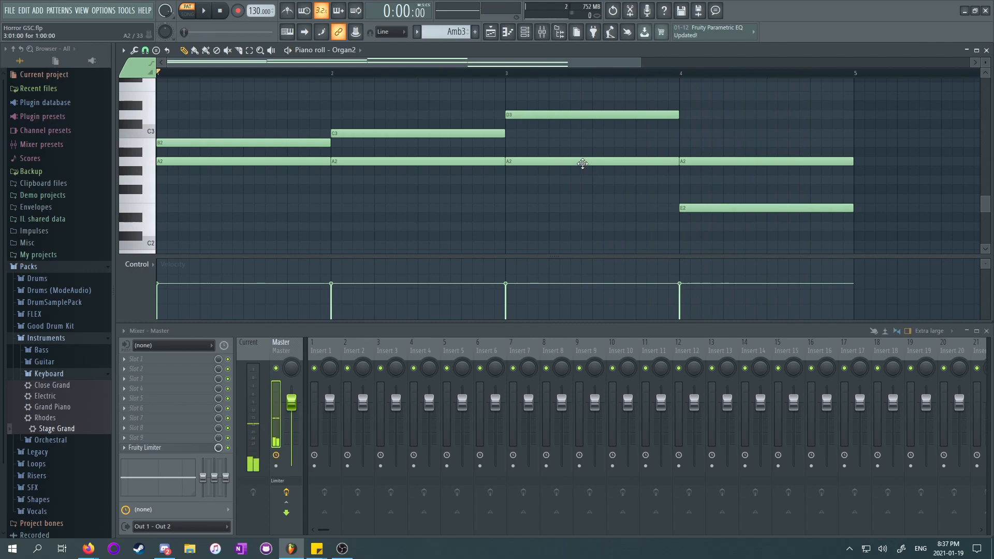
pyautogui.click(509, 201)
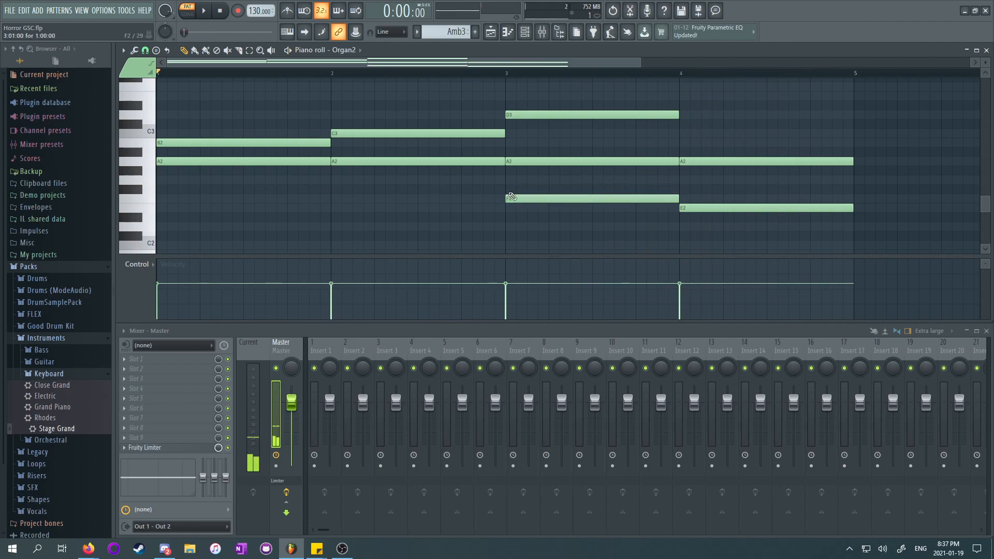
pyautogui.press('space')
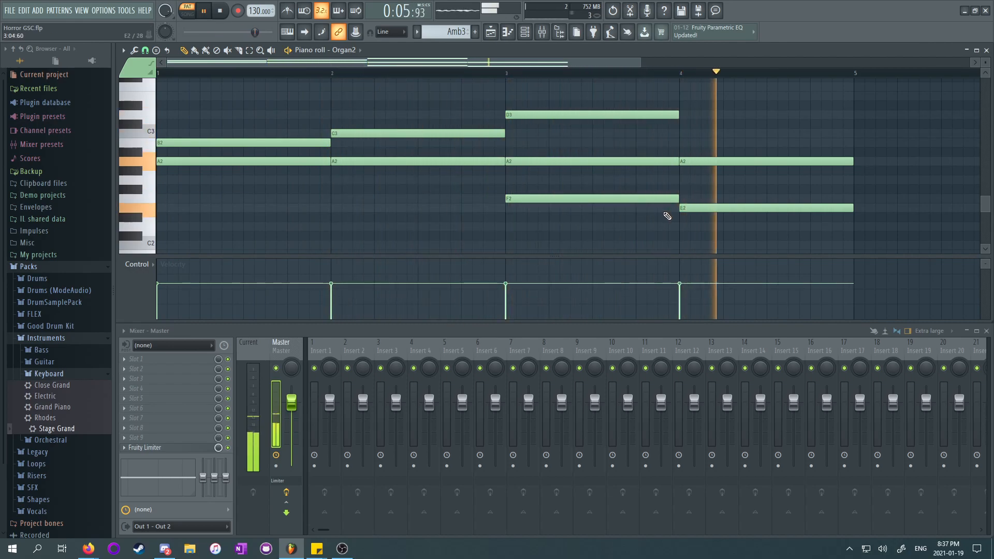
# Step: Stop playback, extend the playlist's Amb3 clip at bar 17 to four bars and place another Amb3 clip at bar 21 on Track 1
pyautogui.press('space')
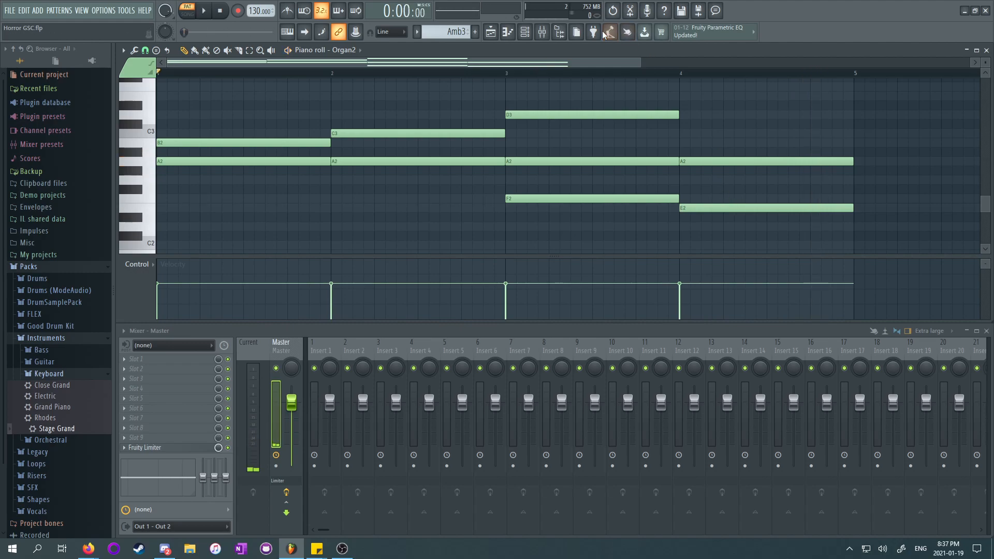
pyautogui.click(510, 32)
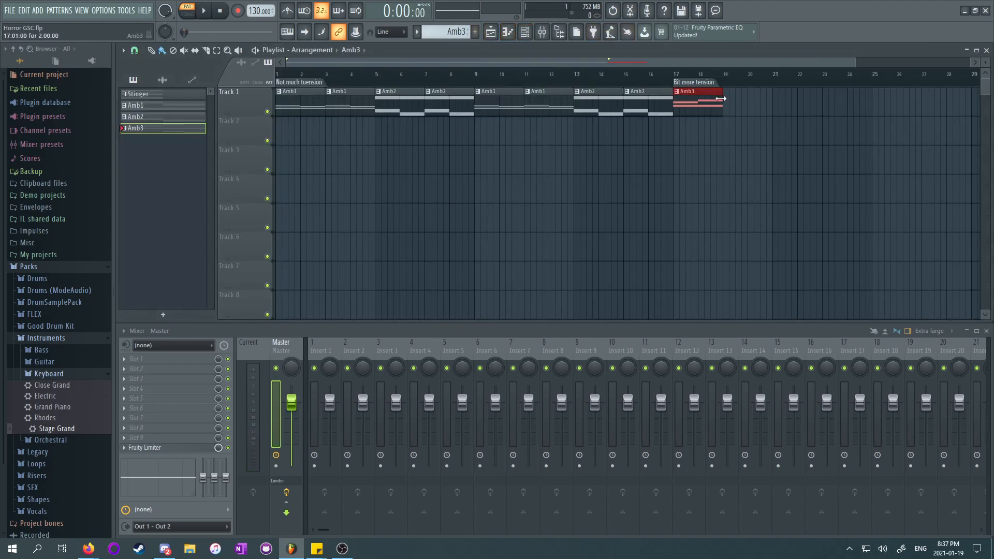
pyautogui.moveTo(720, 98); pyautogui.dragTo(769, 100)
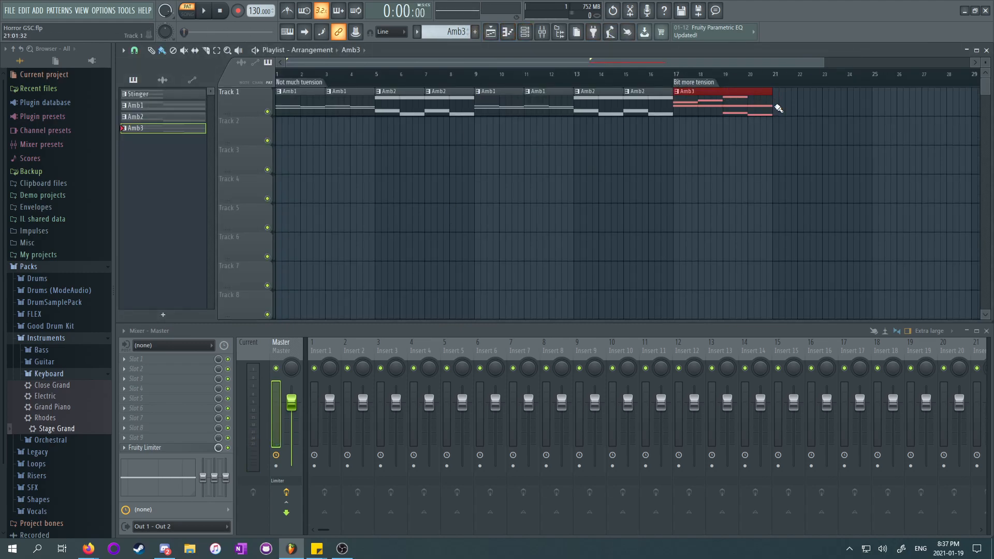
pyautogui.click(778, 106)
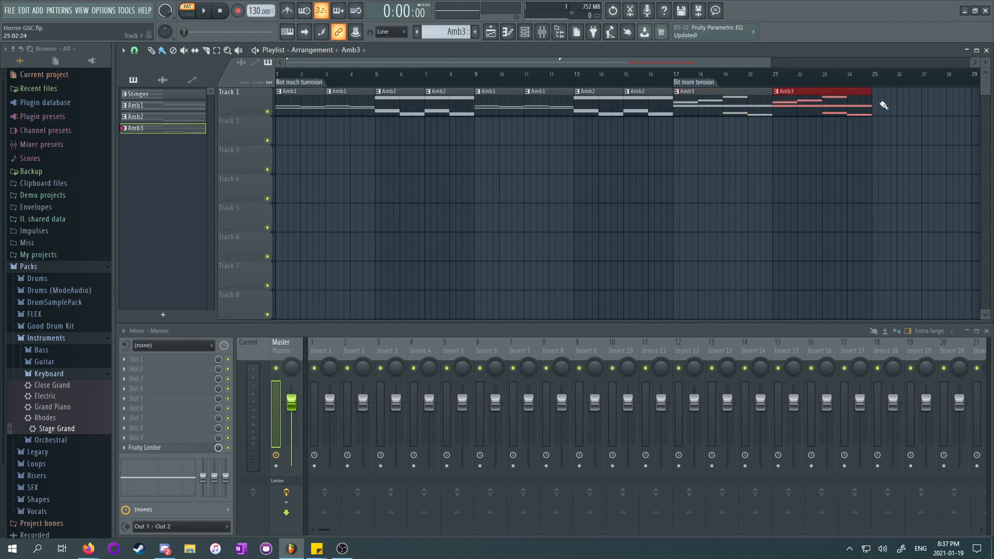
# Step: Play the whole arrangement from bar 1 through the two Amb3 clips
pyautogui.click(676, 76)
pyautogui.press('space')
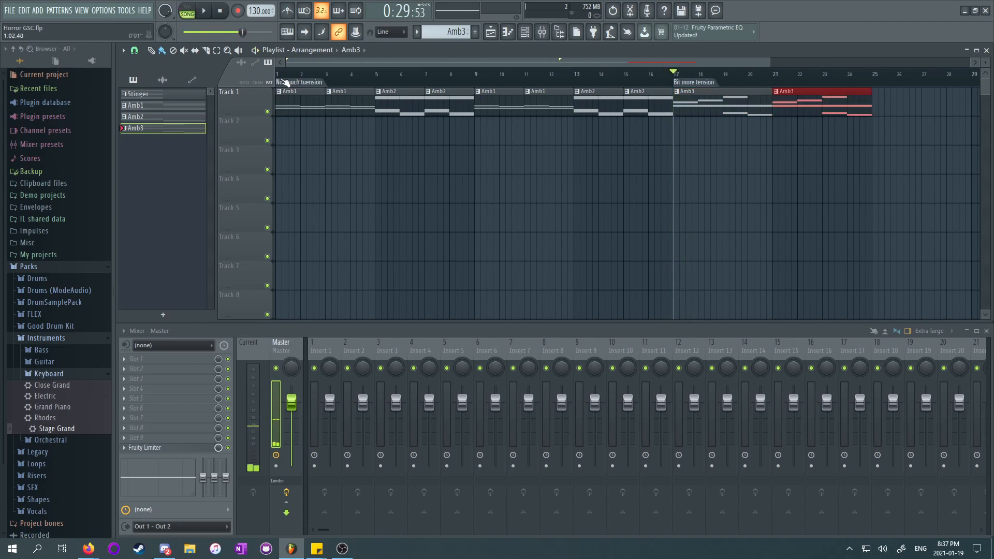
pyautogui.click(278, 76)
pyautogui.press('space')
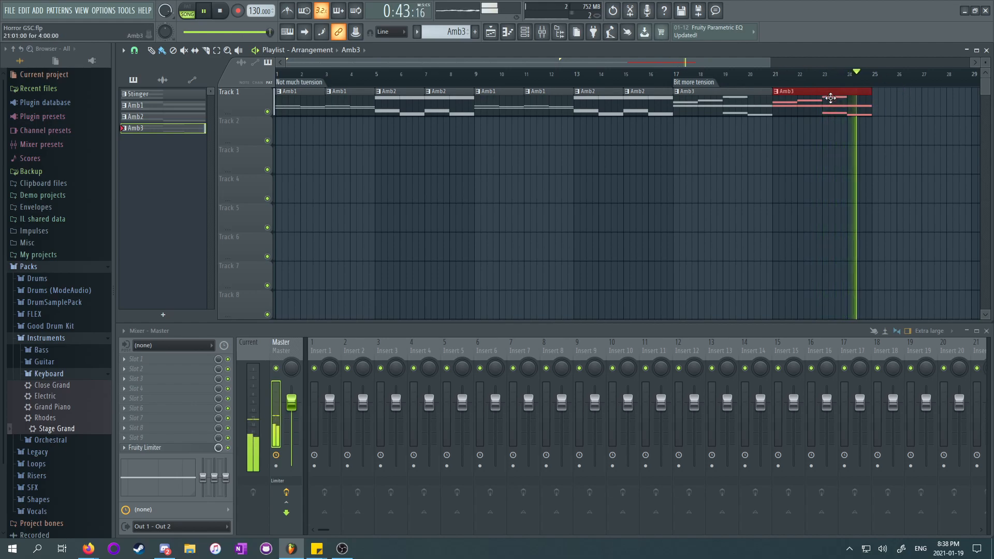
pyautogui.press('space')
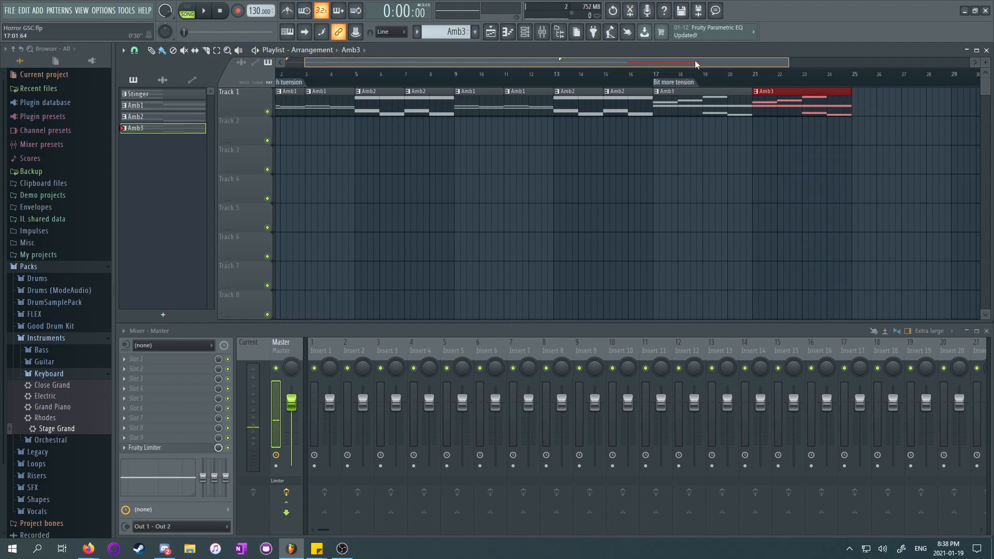
# Step: Deselect the clip and play the "Bit more tension" section from bar 17 to the end of the second Amb3 clip
pyautogui.click(749, 114)
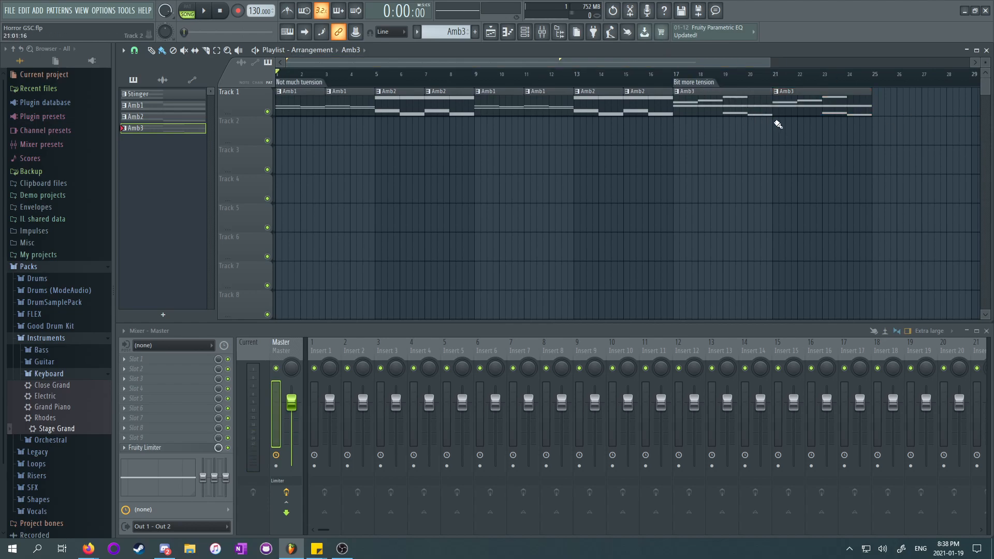
pyautogui.moveTo(670, 64); pyautogui.dragTo(692, 65)
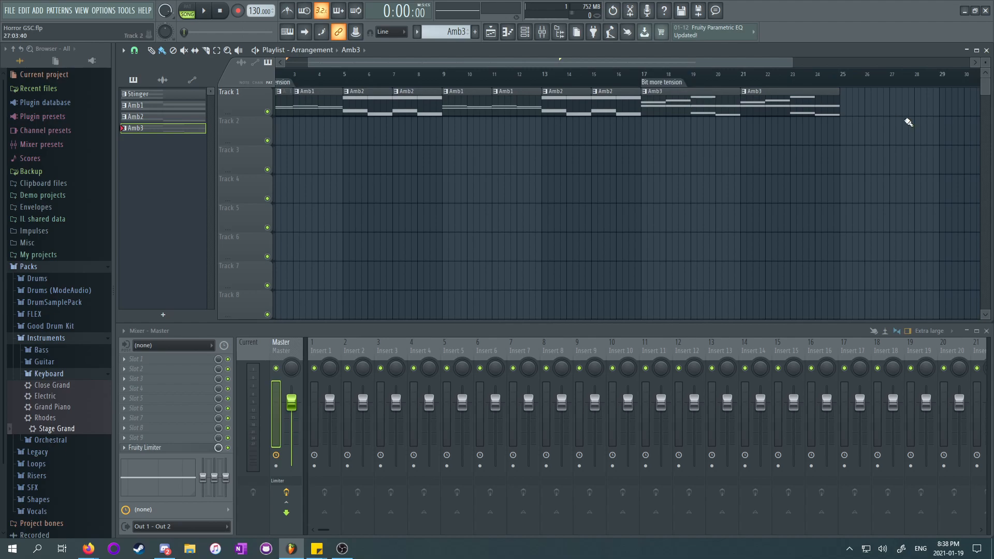
pyautogui.press('space')
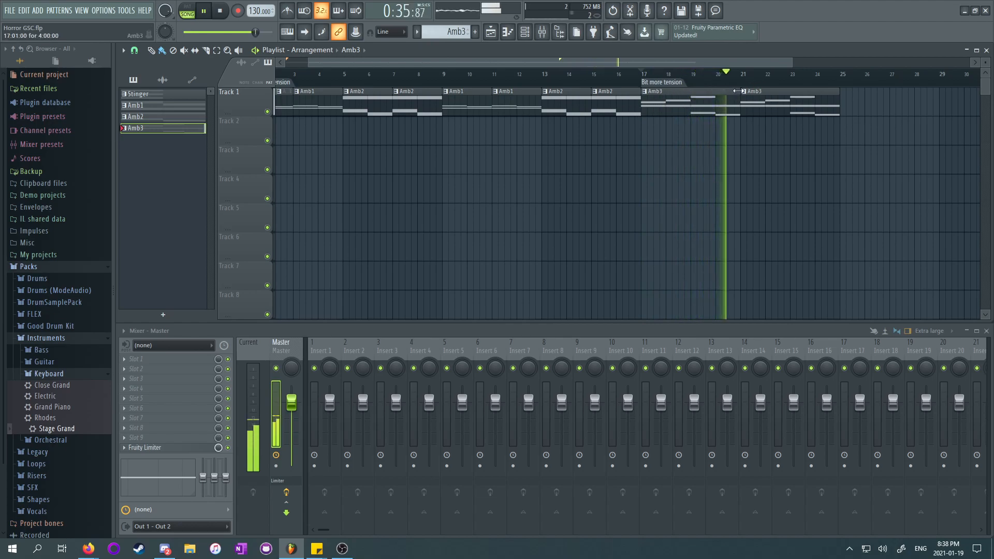
pyautogui.moveTo(704, 62); pyautogui.dragTo(739, 64)
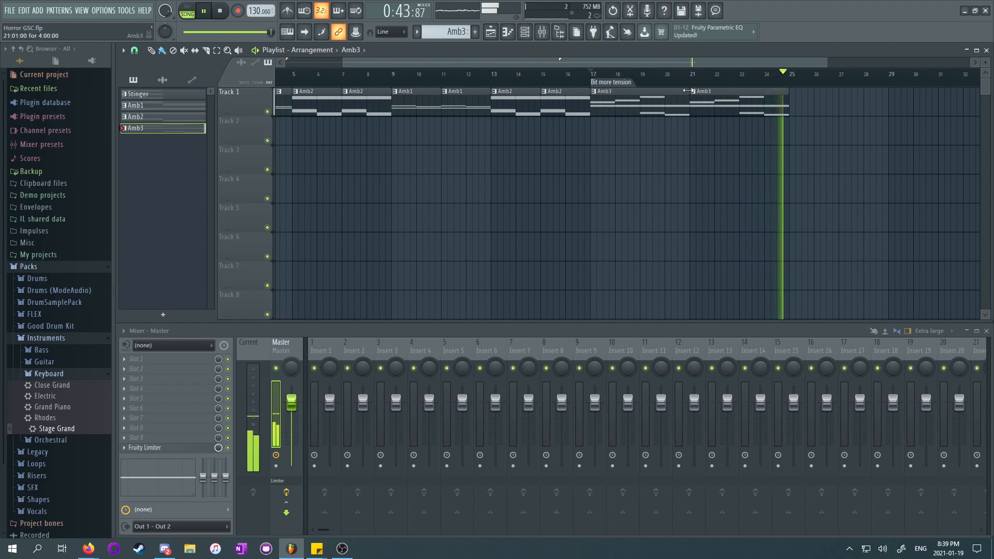
pyautogui.press('space')
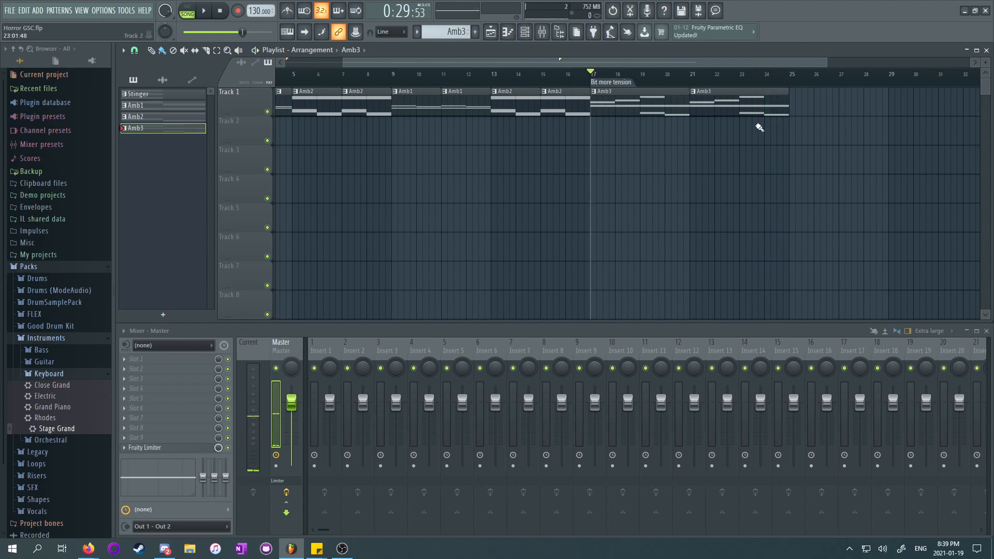
# Step: Add two more Amb3 clips on Track 1 at bars 25 and 29, leaving no clips selected
pyautogui.click(794, 109)
pyautogui.hotkey('ctrl', 'b')
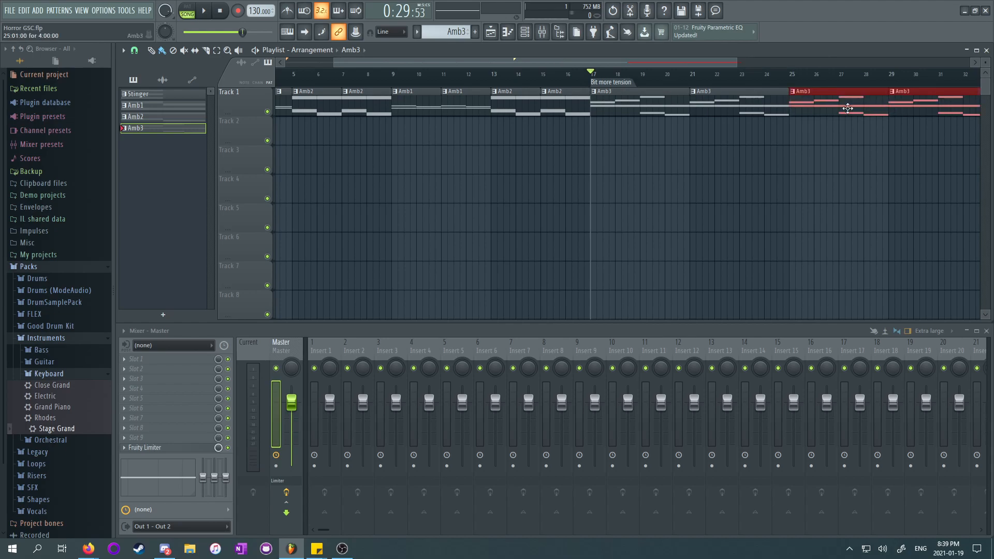
pyautogui.hotkey('ctrl', 'd')
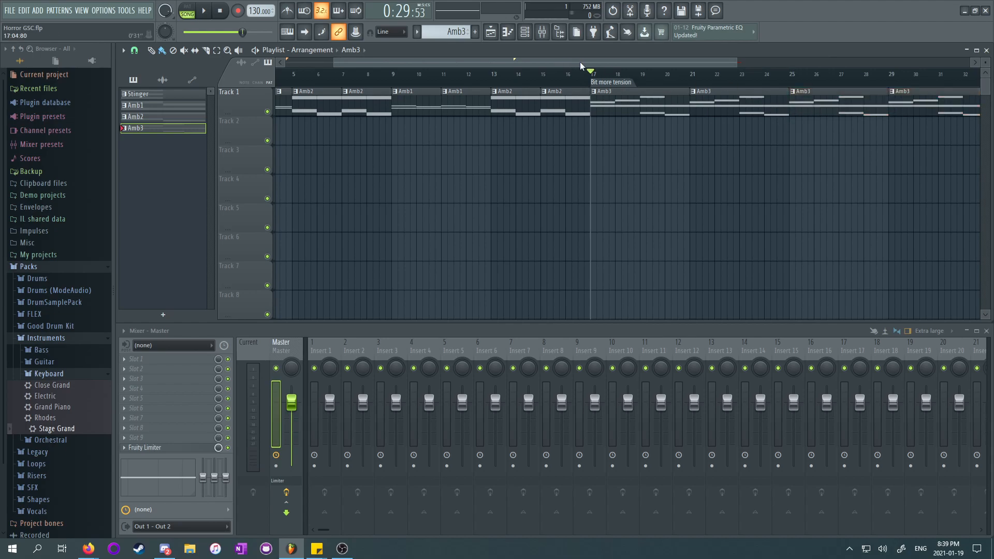
pyautogui.hscroll(3, 580, 63)
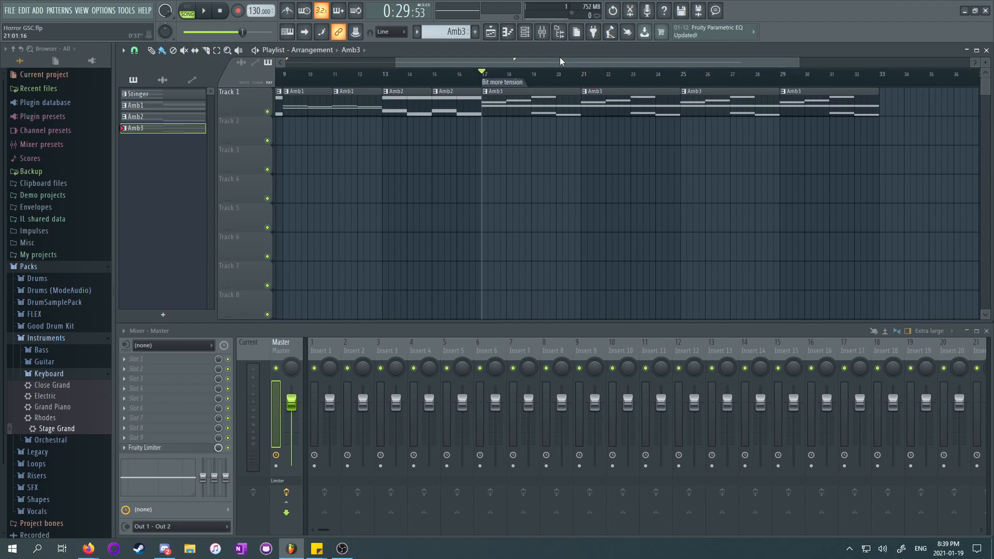
pyautogui.hscroll(3, 560, 61)
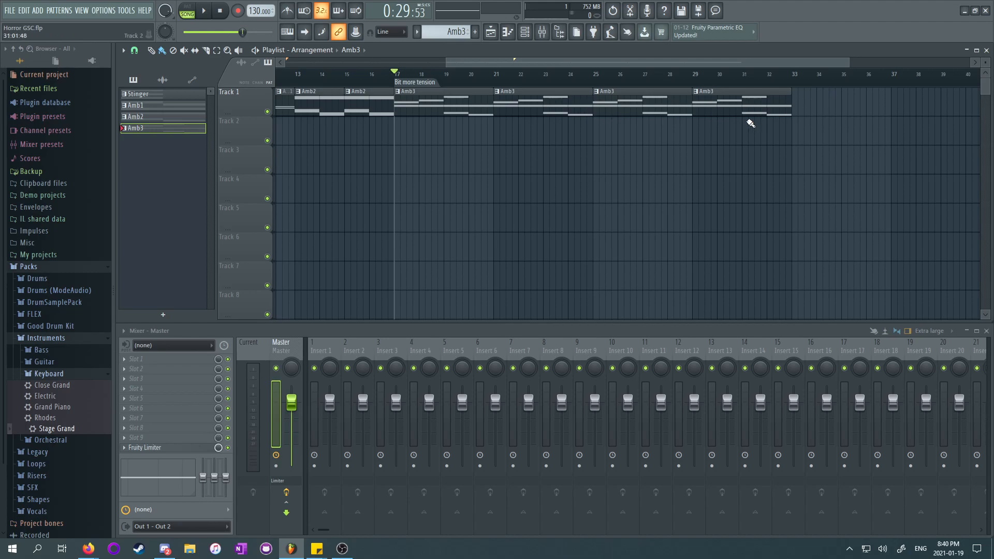
pyautogui.moveTo(642, 62)
pyautogui.mouseDown()
pyautogui.moveTo(633, 63)
pyautogui.moveTo(651, 63)
pyautogui.mouseUp()
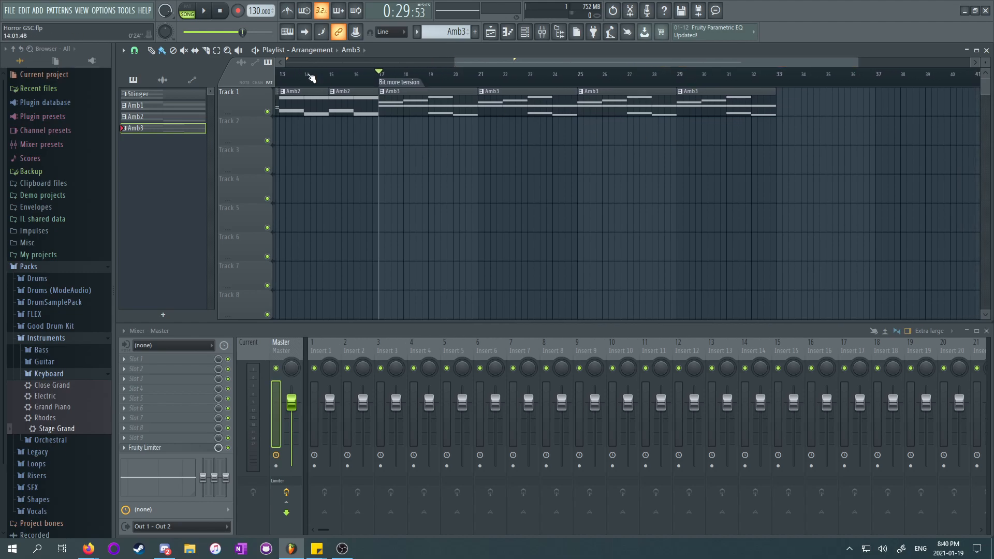
# Step: Add the Strings Section instrument from the Orchestral pack to the channel rack below Organ2
pyautogui.click(525, 32)
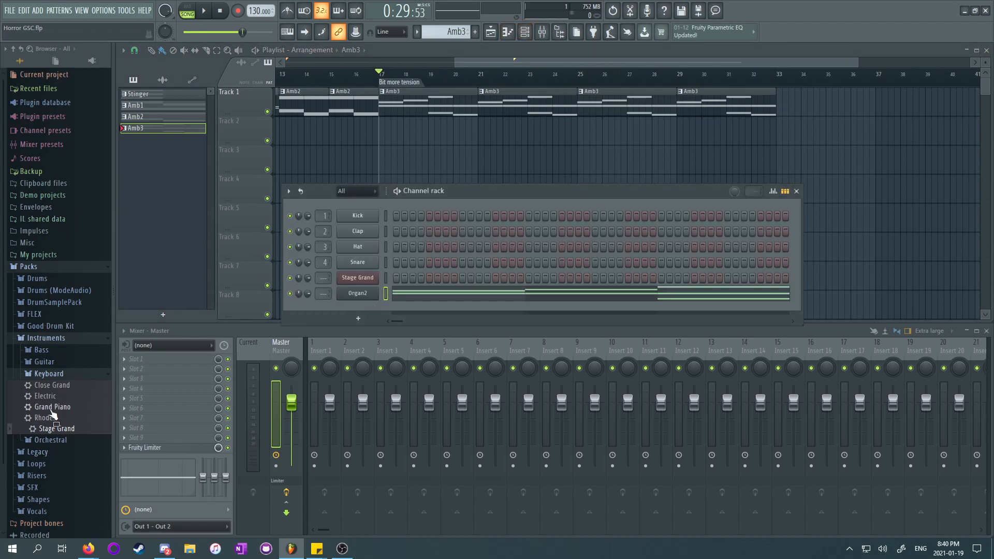
pyautogui.click(50, 440)
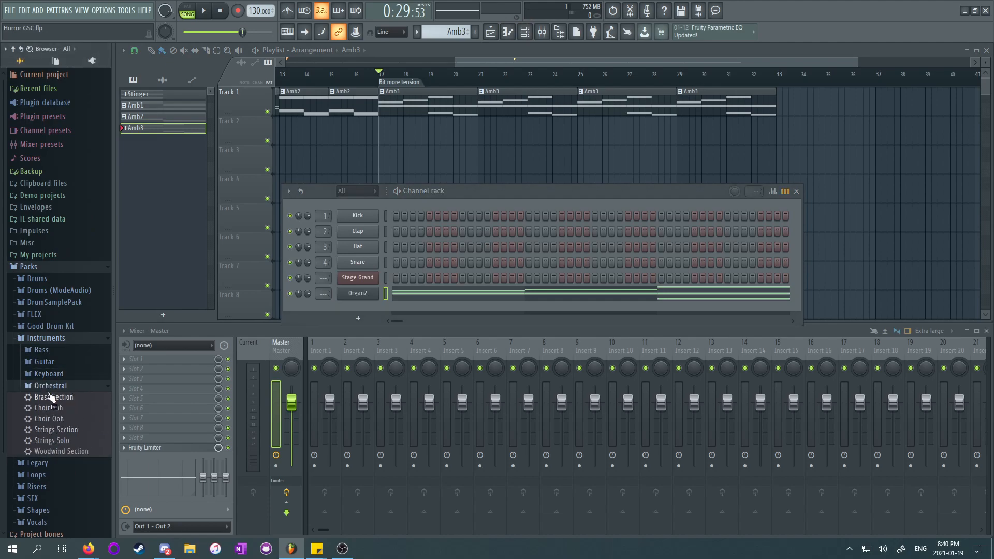
pyautogui.scroll(-2, 72, 386)
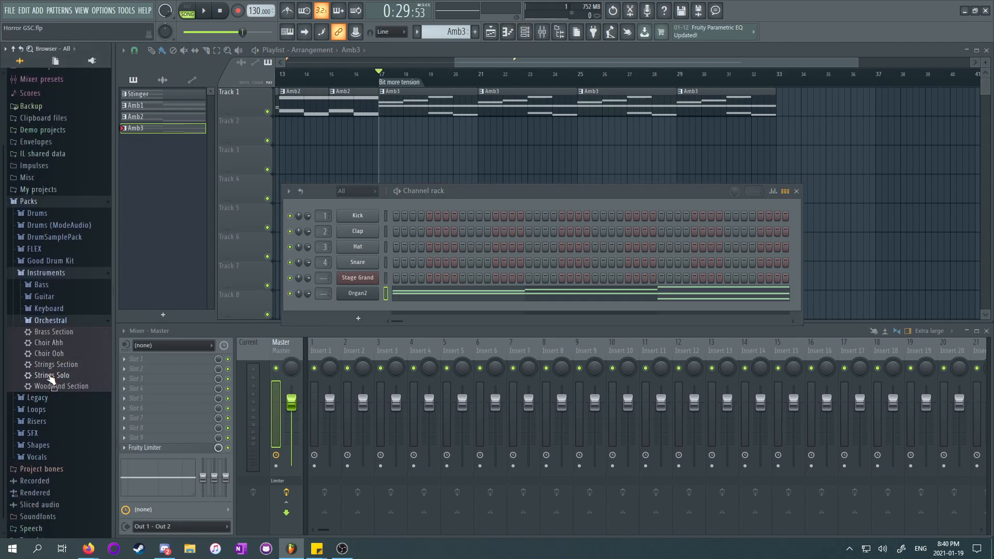
pyautogui.moveTo(54, 364); pyautogui.dragTo(357, 309)
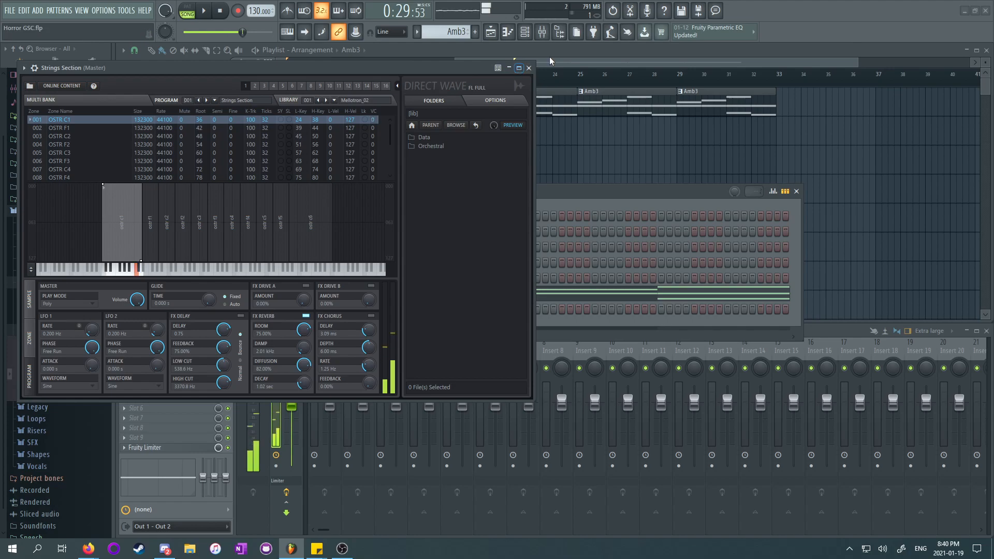
pyautogui.click(528, 68)
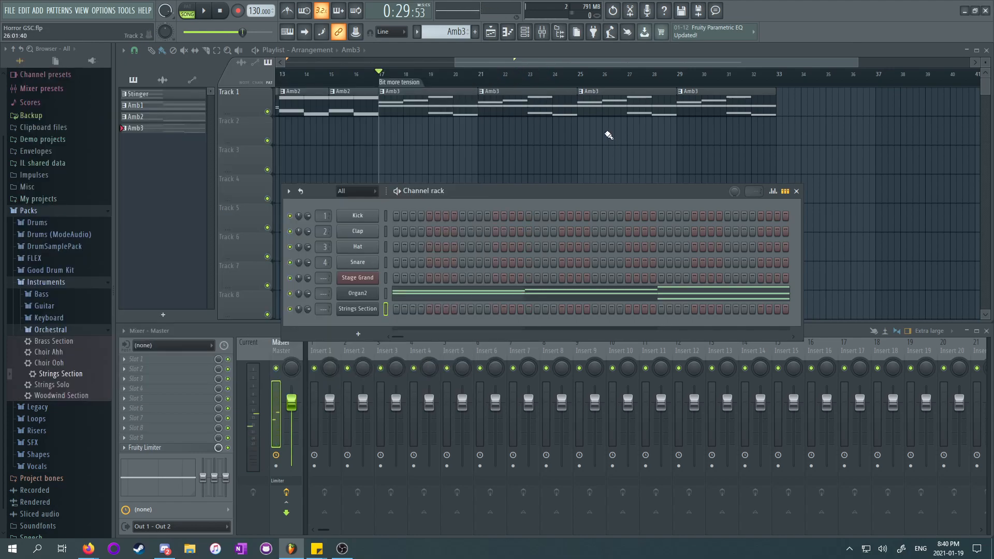
pyautogui.click(797, 191)
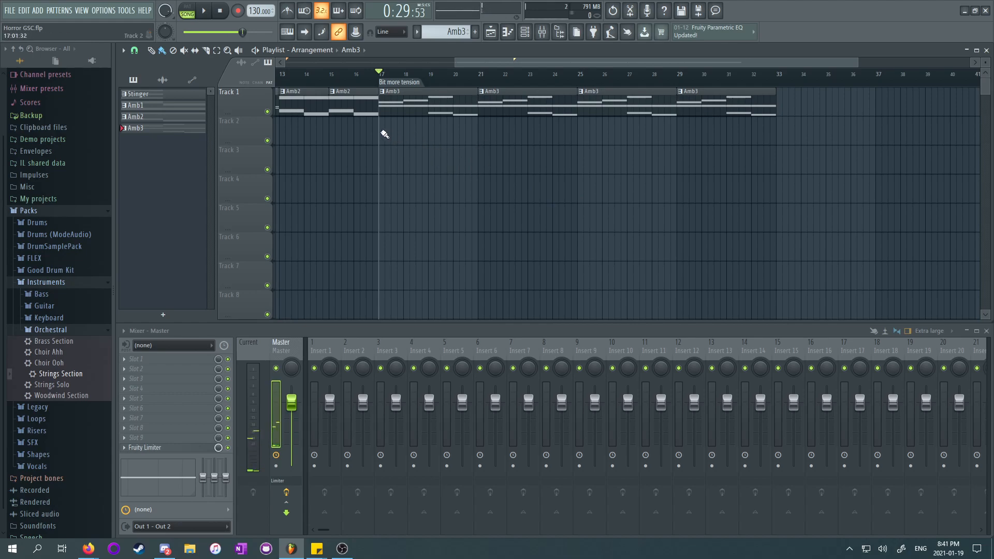
# Step: Create a new pattern and place it as a four-bar clip at bar 25 on Track 2
pyautogui.press('F4')
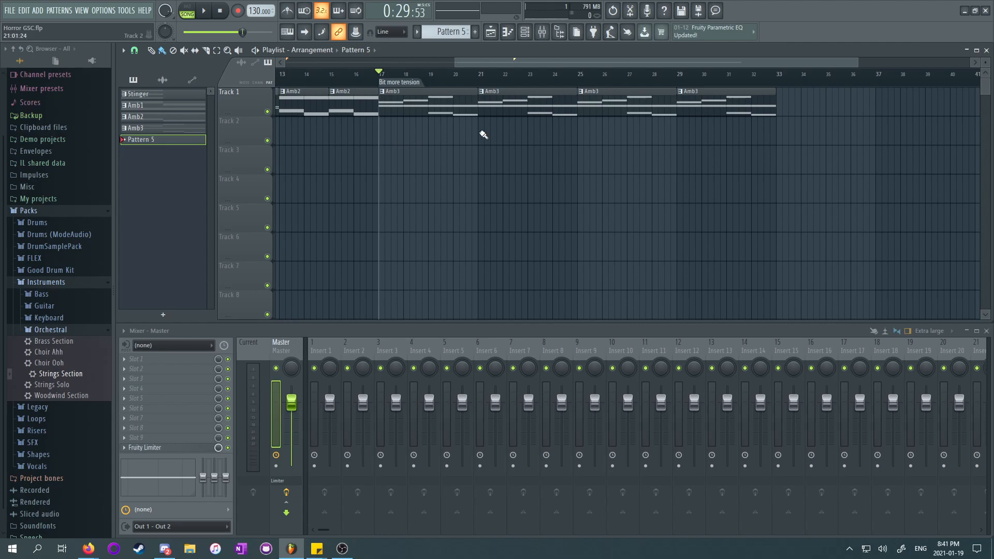
pyautogui.click(578, 131)
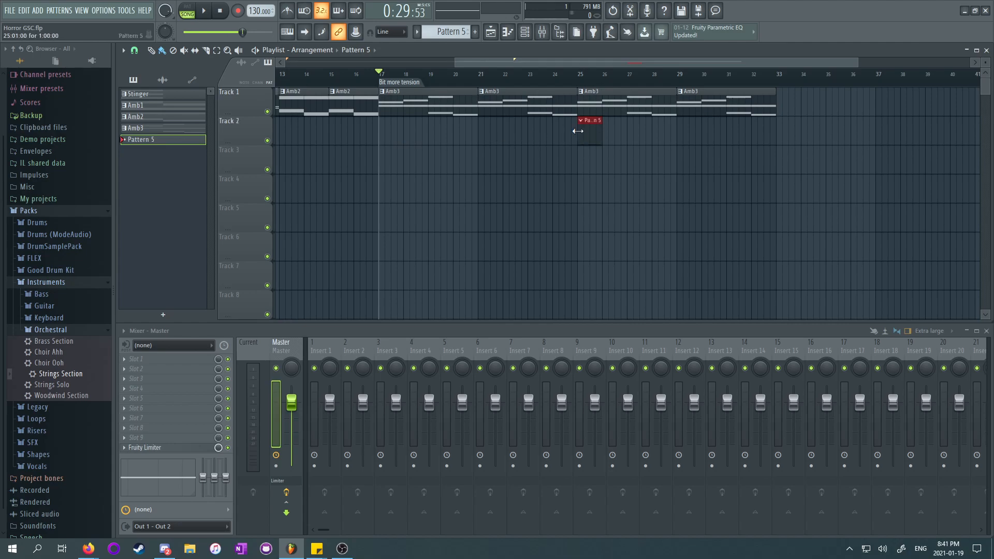
pyautogui.moveTo(602, 133); pyautogui.dragTo(676, 133)
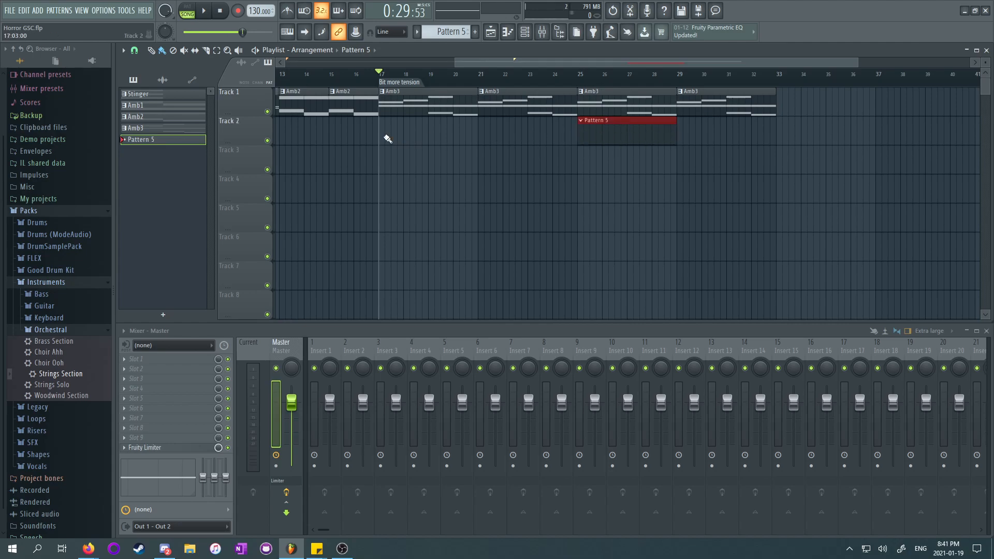
# Step: Rename Track 2 as "Strings 1" and Track 1 as "Ambience"
pyautogui.doubleClick(240, 125)
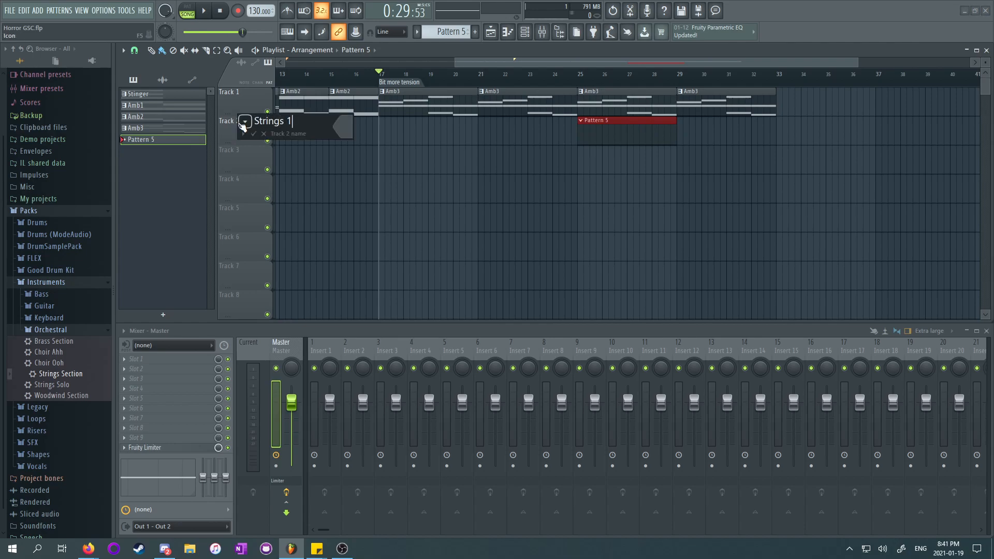
pyautogui.press('Return')
pyautogui.doubleClick(247, 100)
pyautogui.write('Ambientc')
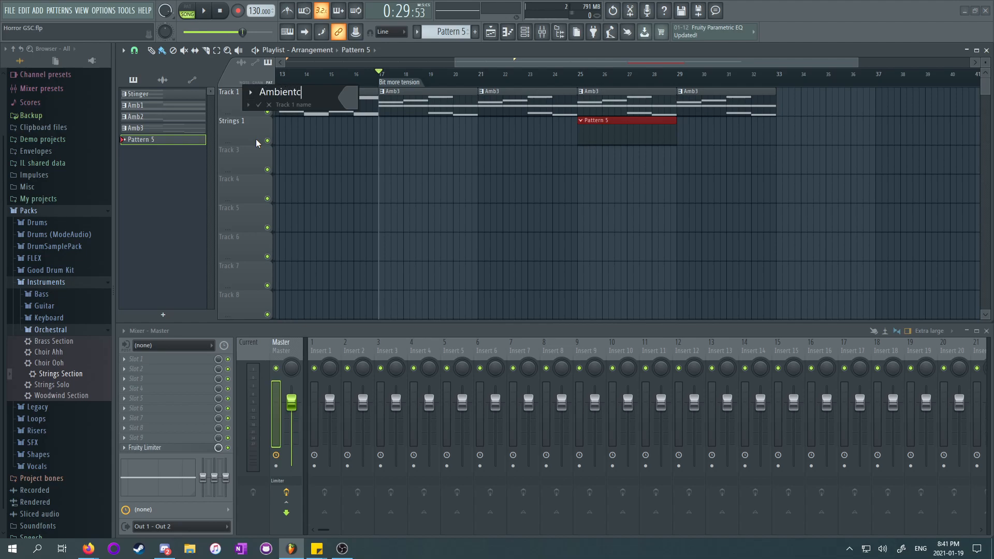
pyautogui.press('BackSpace')
pyautogui.write('ce')
pyautogui.press('Return')
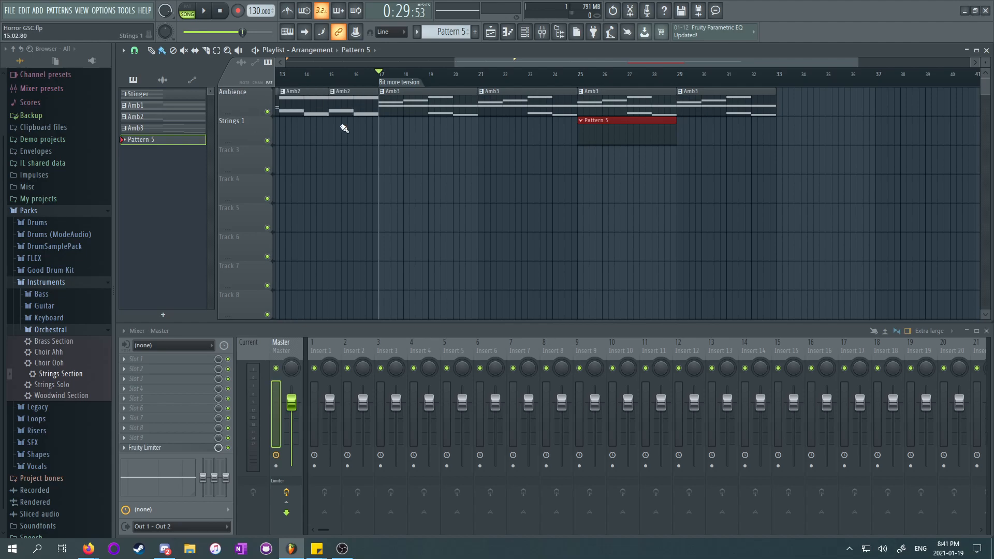
# Step: Change the Ambience track's color to a random dark gray, #8A999B
pyautogui.rightClick(248, 94)
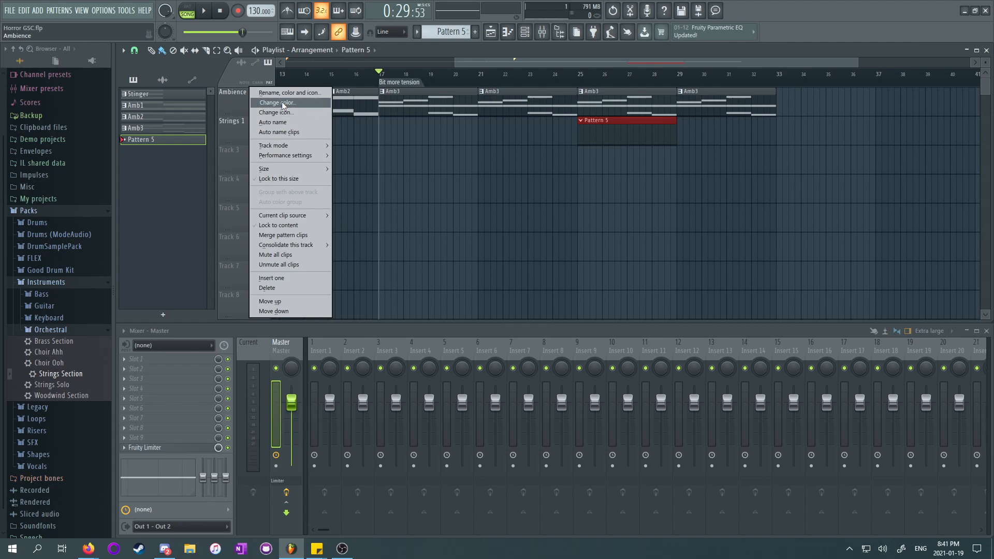
pyautogui.click(283, 104)
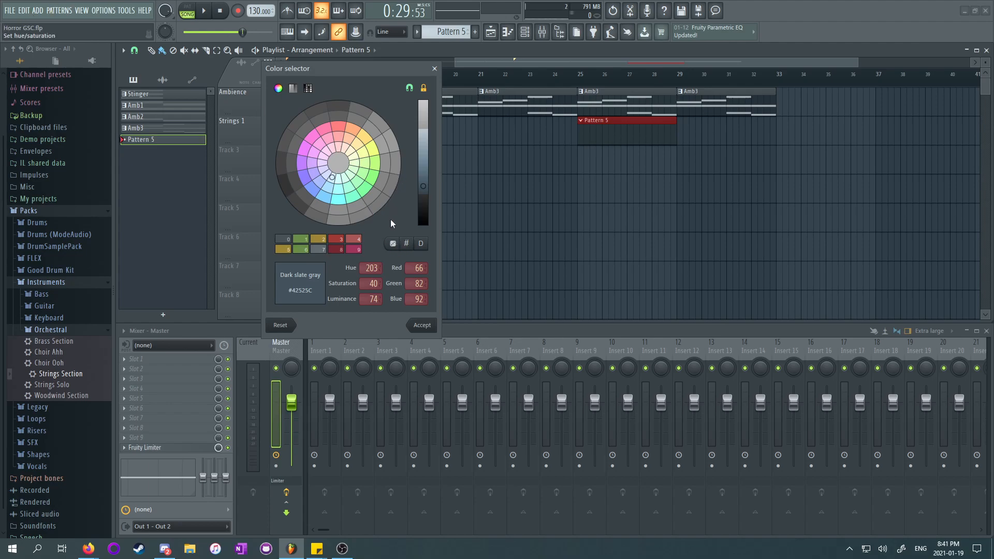
pyautogui.click(394, 245)
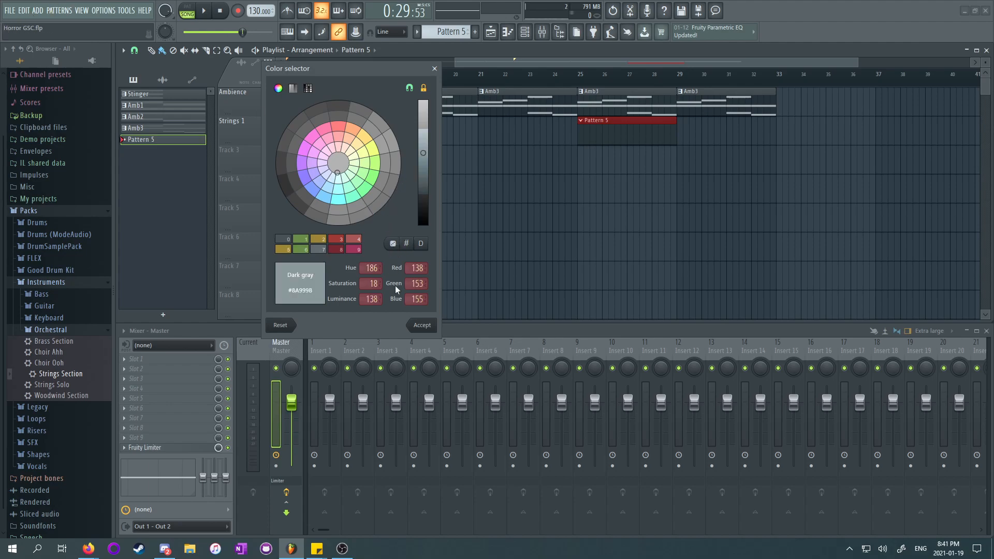
pyautogui.click(421, 325)
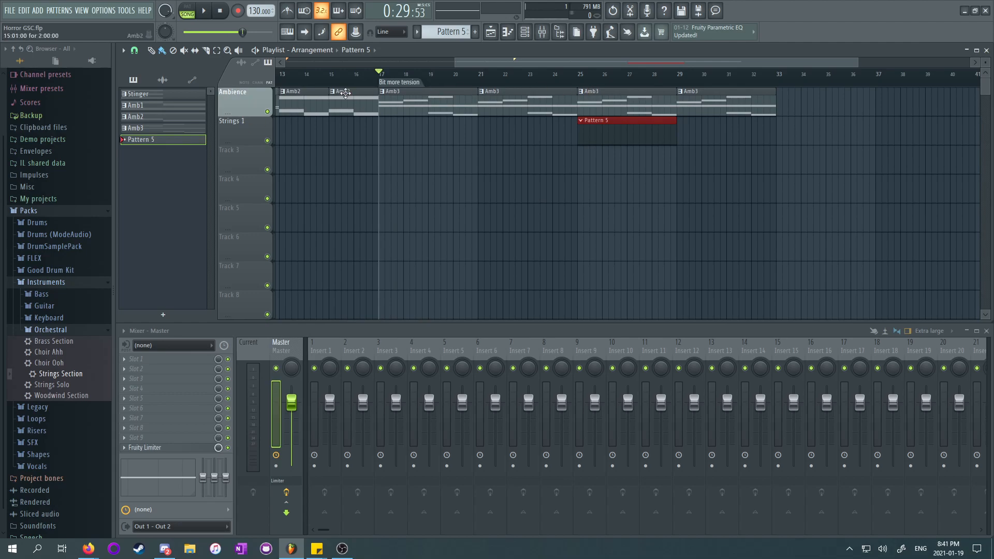
# Step: Change the Strings 1 track's color to a random plum, #B6A7E2, and clear the clip selection
pyautogui.rightClick(230, 124)
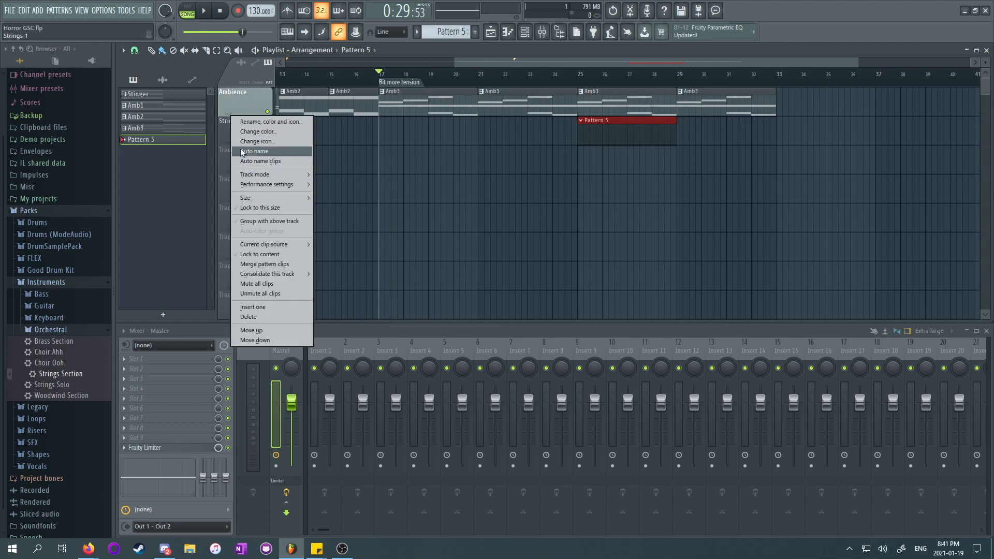
pyautogui.click(258, 132)
pyautogui.click(355, 276)
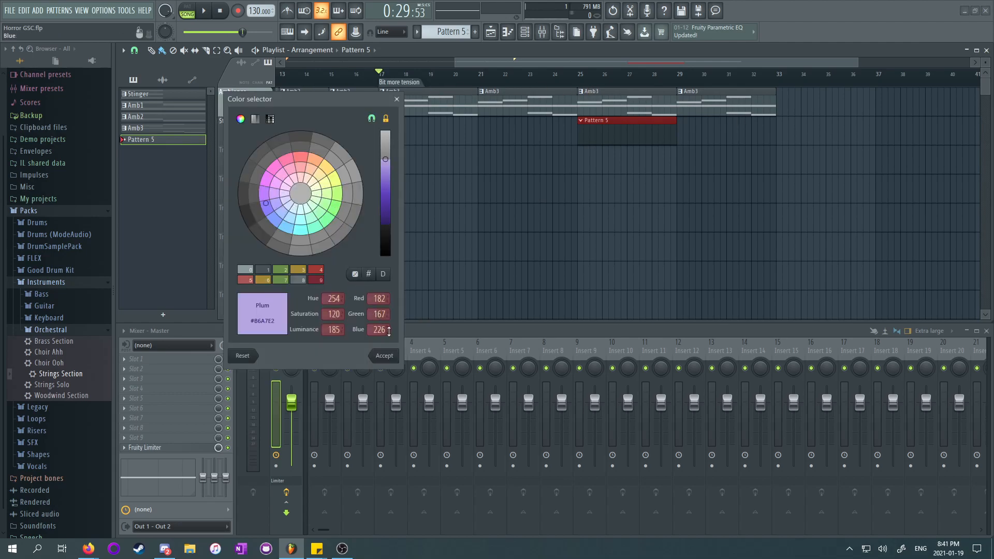
pyautogui.click(384, 355)
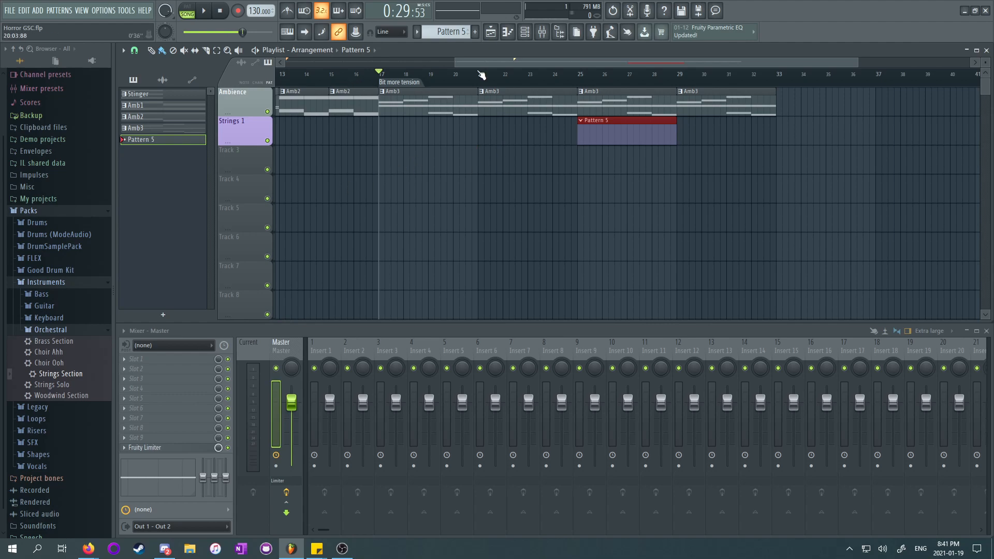
pyautogui.hotkey('ctrl', 'd')
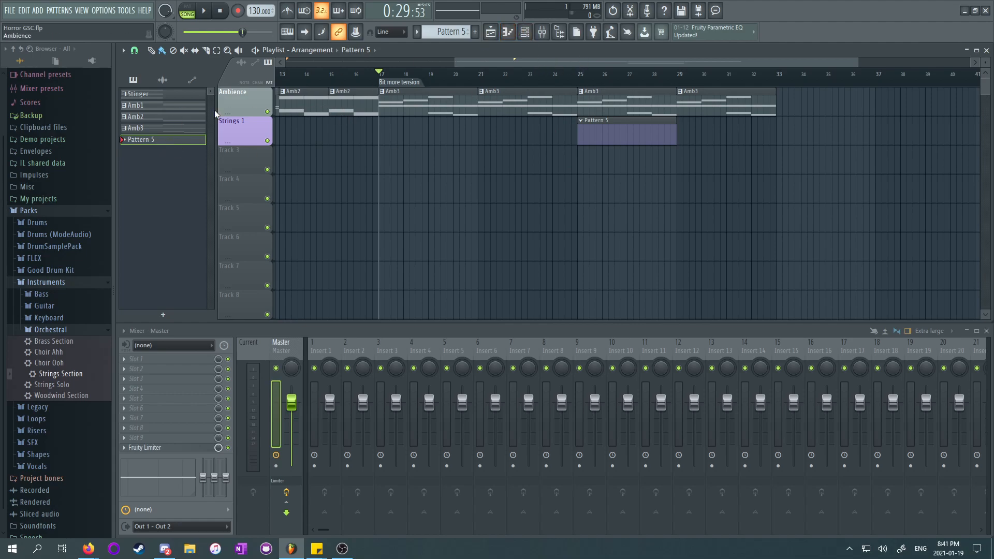
pyautogui.moveTo(516, 63); pyautogui.dragTo(508, 63)
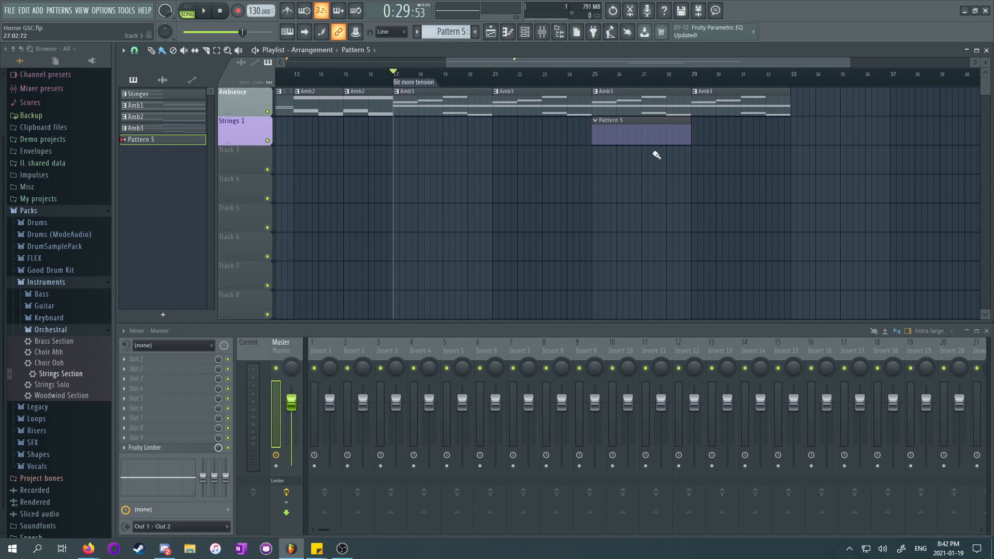
pyautogui.scroll(-10, 250, 204)
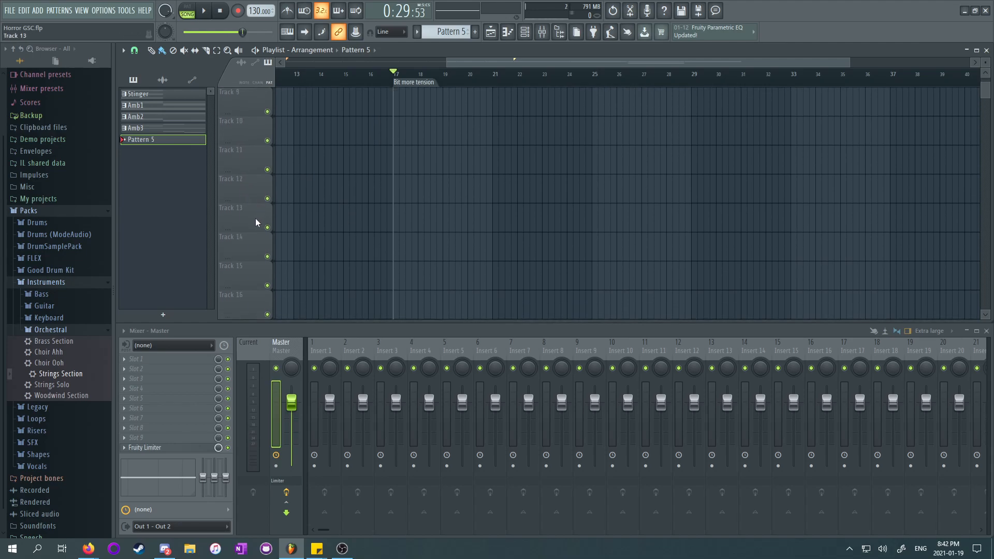
pyautogui.scroll(10, 366, 162)
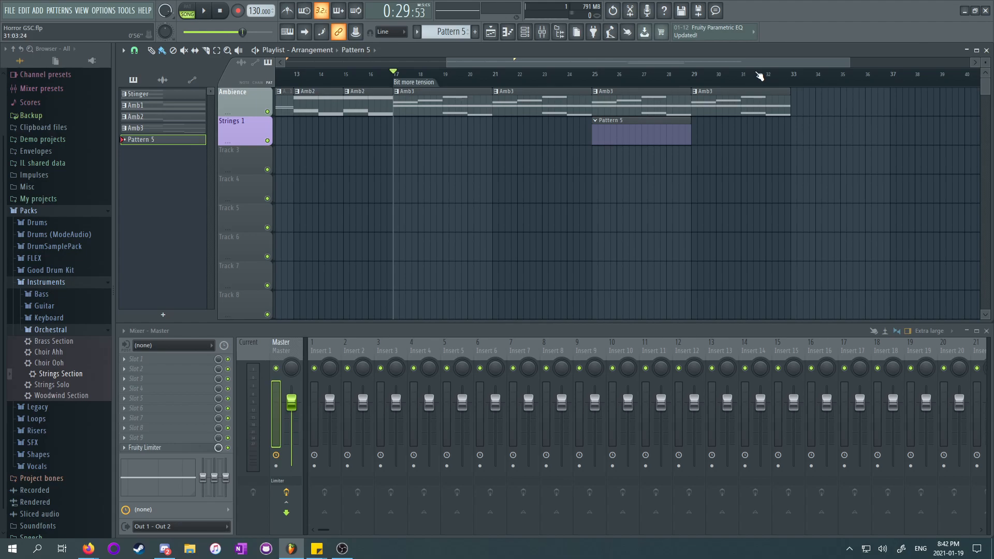
pyautogui.moveTo(594, 63); pyautogui.dragTo(648, 51)
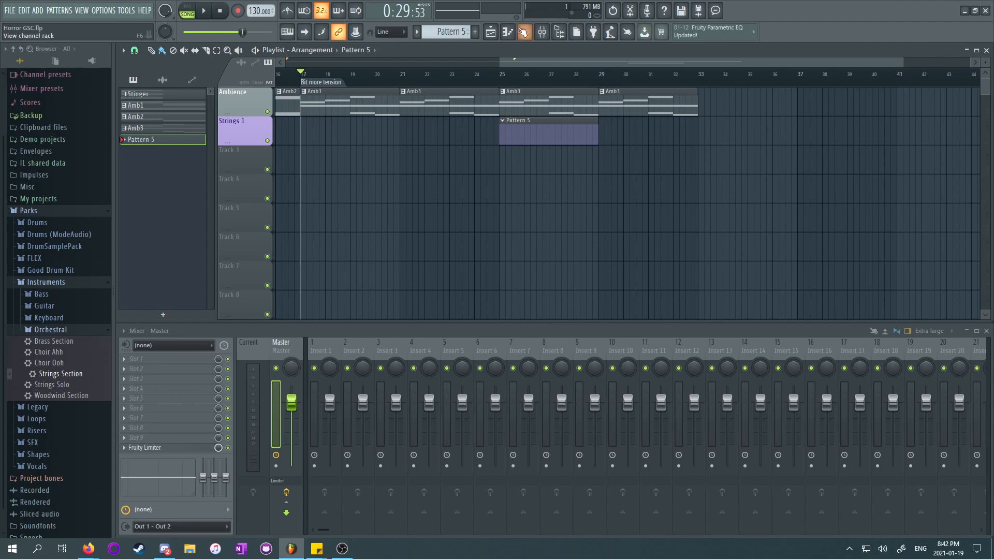
# Step: Route the Organ2 channel to mixer insert 5 and delete the Stage Grand channel from the channel rack
pyautogui.press('F6')
pyautogui.moveTo(544, 191); pyautogui.dragTo(573, 229)
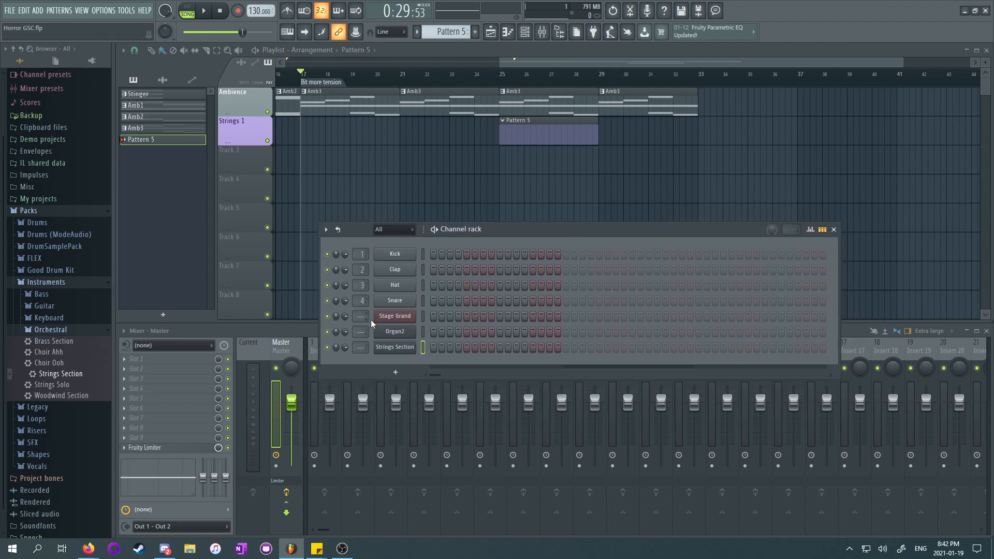
pyautogui.moveTo(360, 317); pyautogui.dragTo(357, 317)
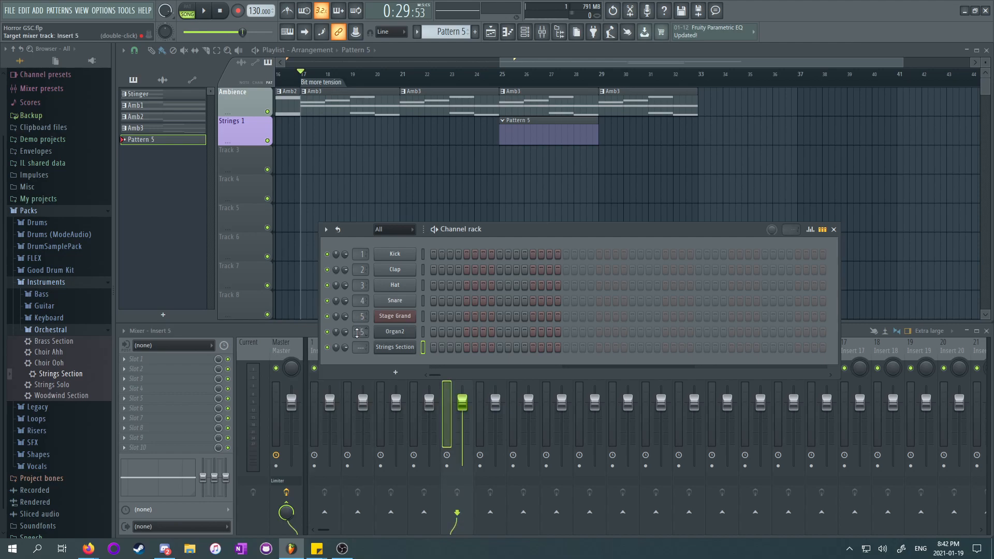
pyautogui.rightClick(394, 316)
pyautogui.click(449, 416)
pyautogui.click(547, 308)
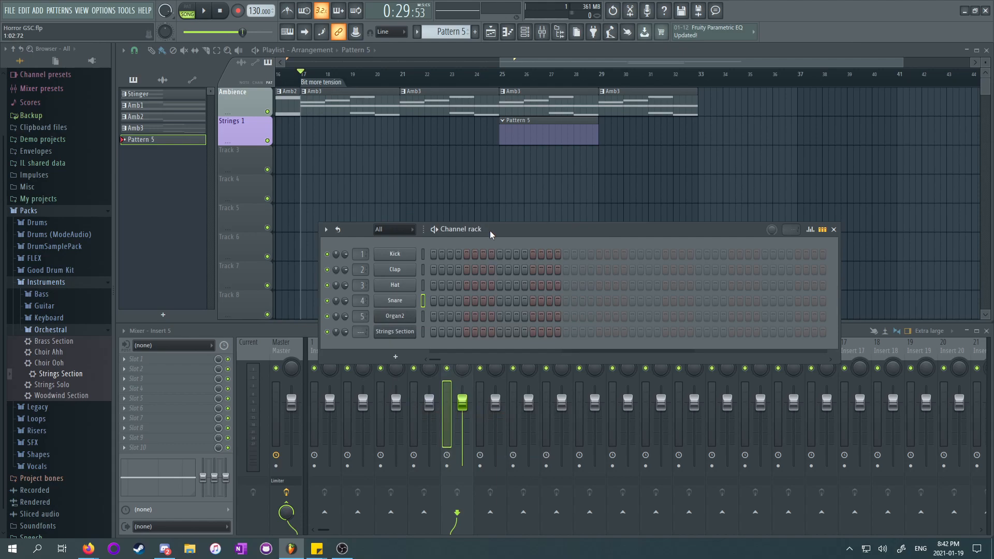
# Step: Route the Strings Section channel to mixer insert 6 and select Insert 5 in the mixer
pyautogui.moveTo(490, 234); pyautogui.dragTo(490, 182)
pyautogui.moveTo(357, 280); pyautogui.dragTo(357, 276)
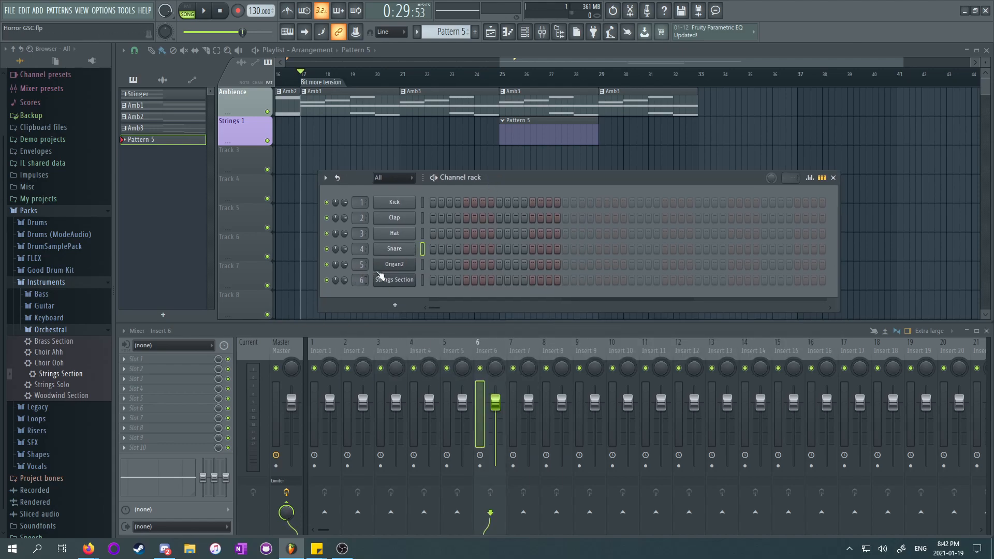
pyautogui.click(833, 178)
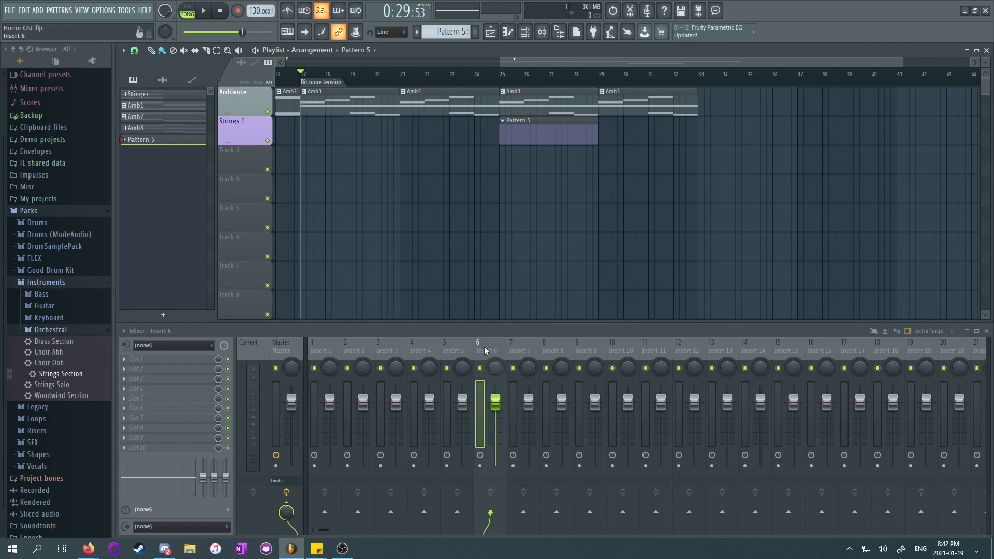
pyautogui.click(451, 353)
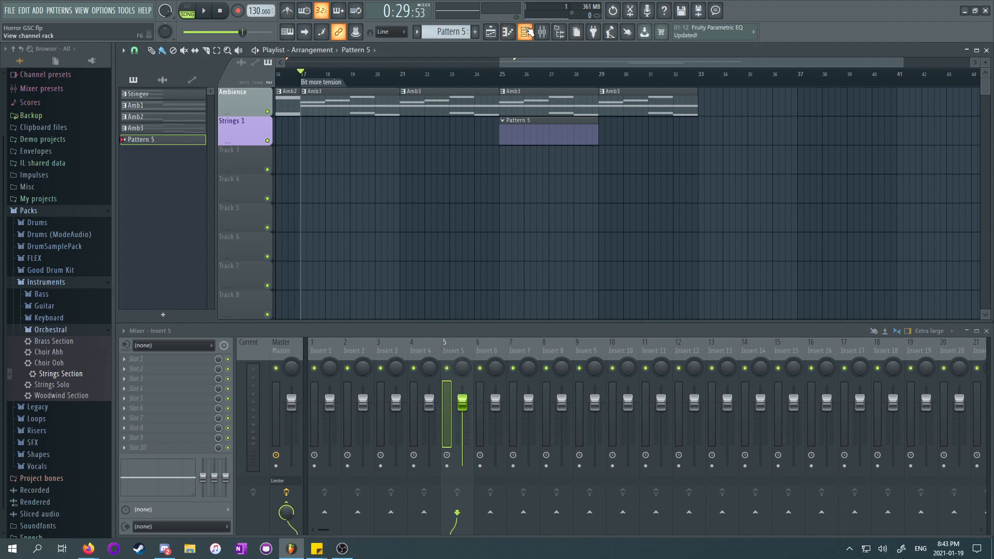
# Step: Loop playback over bars 25 to 28 and open the Strings Section channel's piano roll for Pattern 5
pyautogui.moveTo(500, 75); pyautogui.dragTo(600, 79)
pyautogui.press('space')
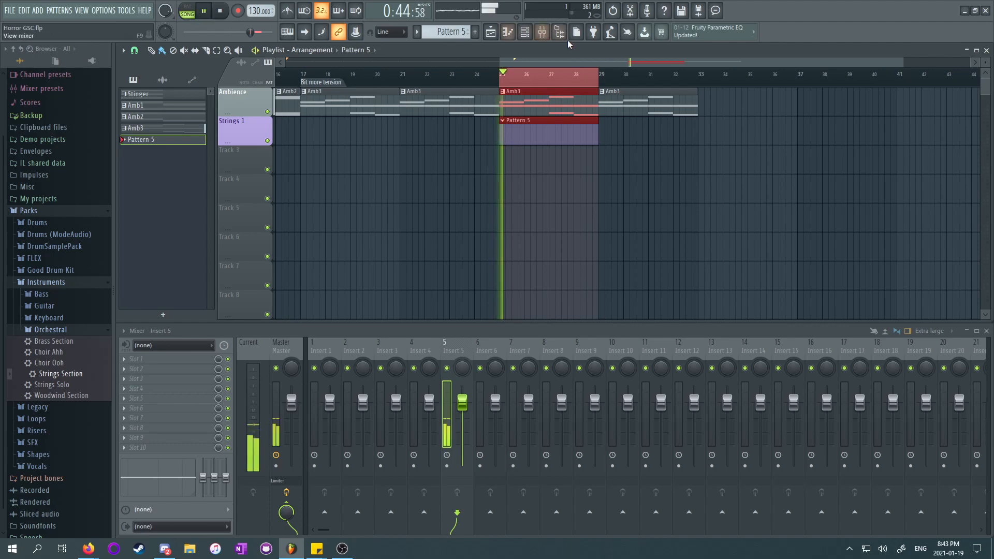
pyautogui.click(509, 34)
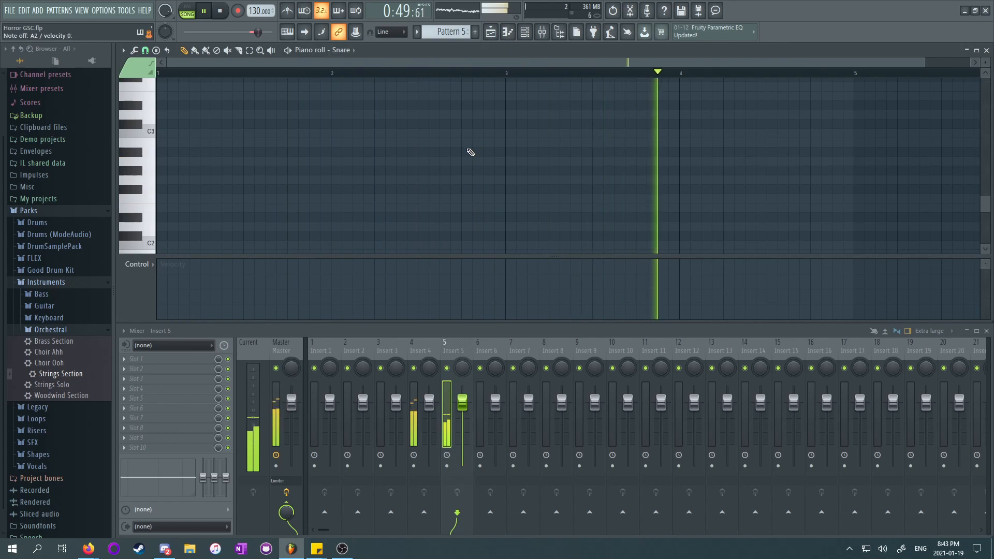
pyautogui.click(509, 33)
pyautogui.click(524, 32)
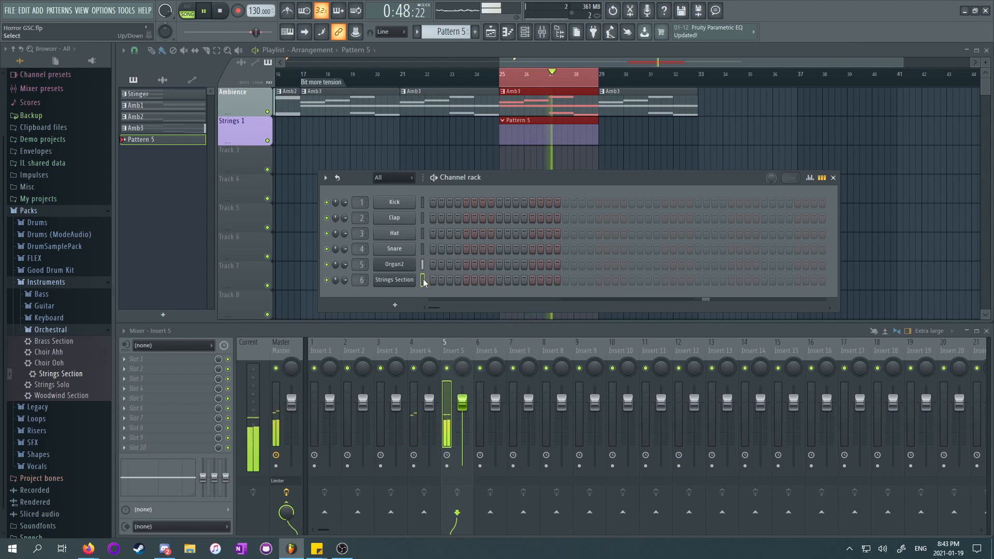
pyautogui.click(832, 177)
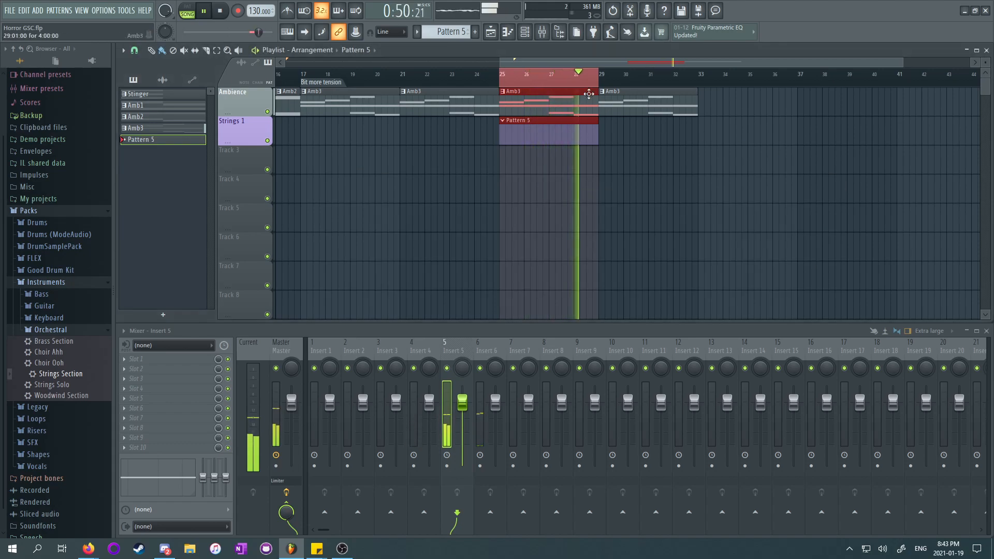
pyautogui.click(508, 33)
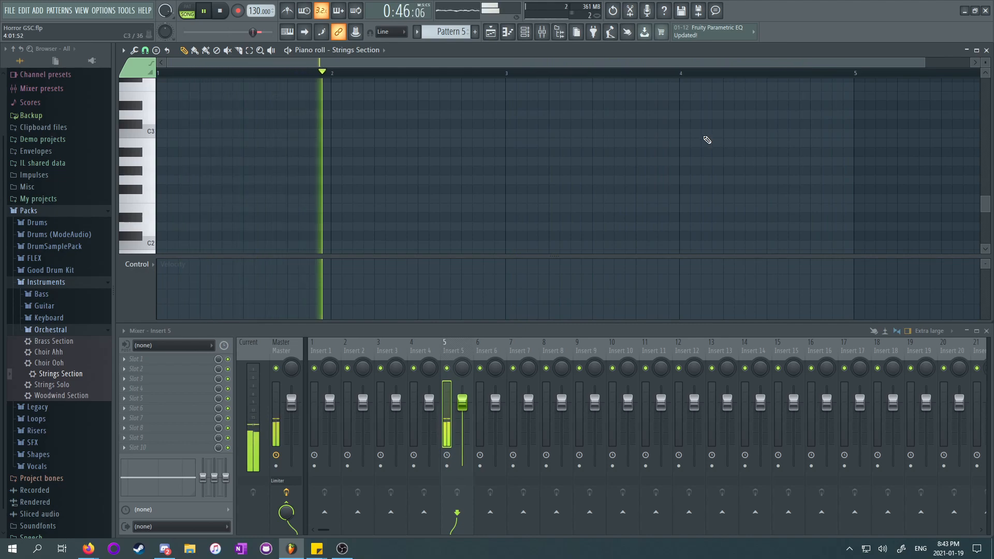
# Step: Add four consecutive one-bar notes descending A2, G2, F2 and D#2 to the Strings Section across bars 1 to 4
pyautogui.click(231, 10)
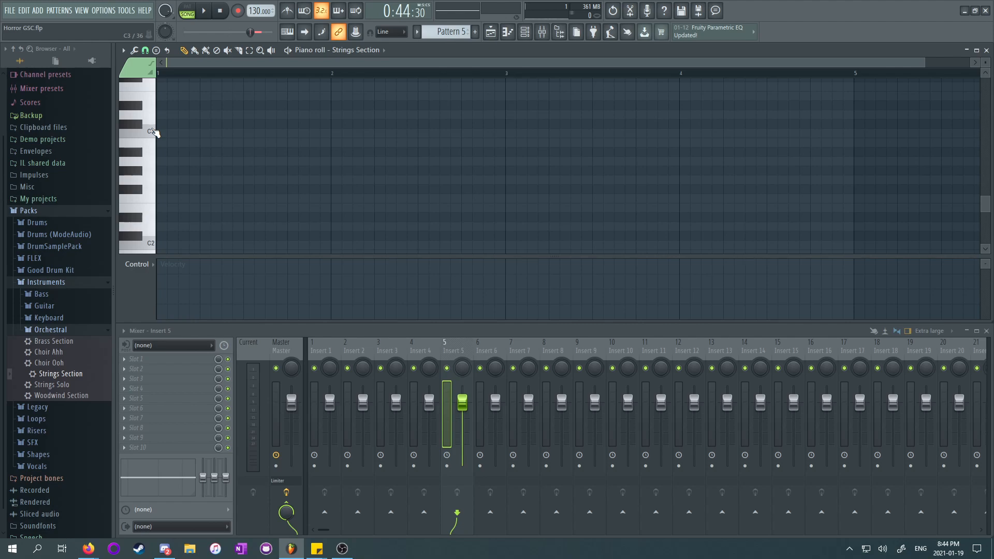
pyautogui.click(152, 132)
pyautogui.click(205, 14)
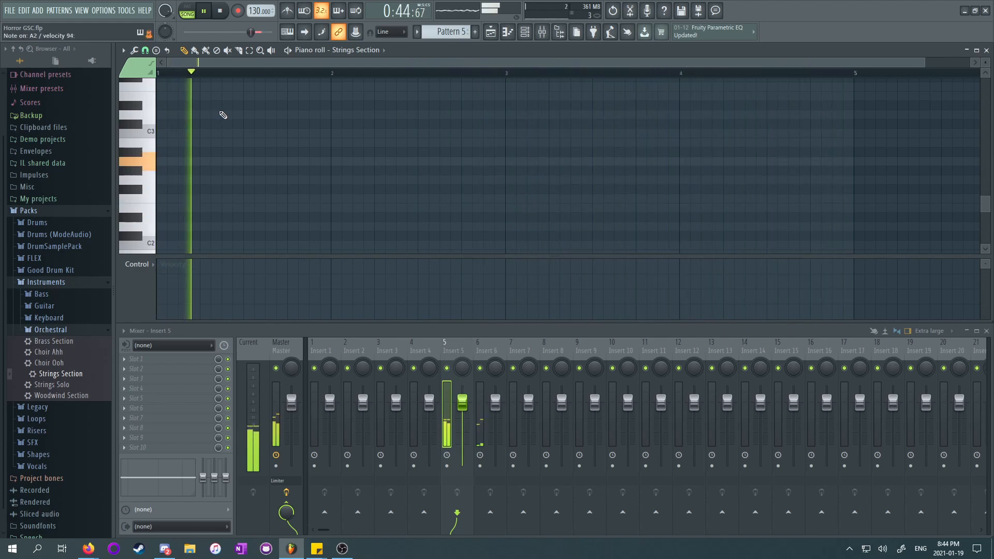
pyautogui.click(160, 161)
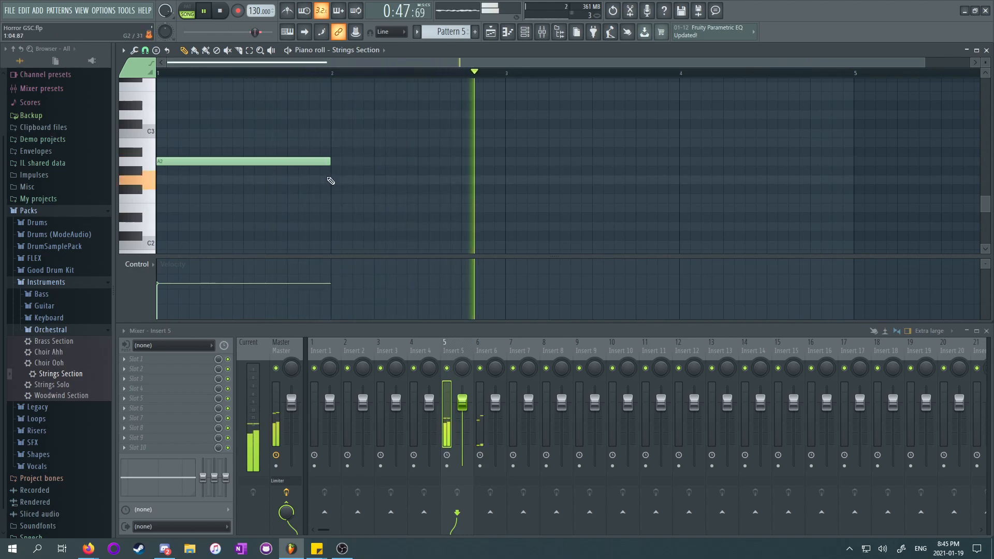
pyautogui.click(331, 179)
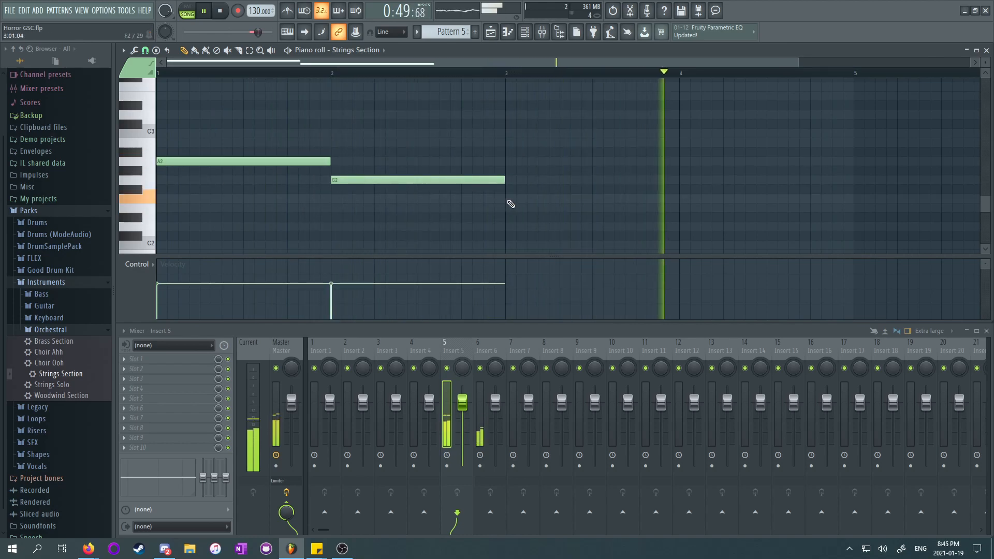
pyautogui.click(507, 198)
pyautogui.click(684, 217)
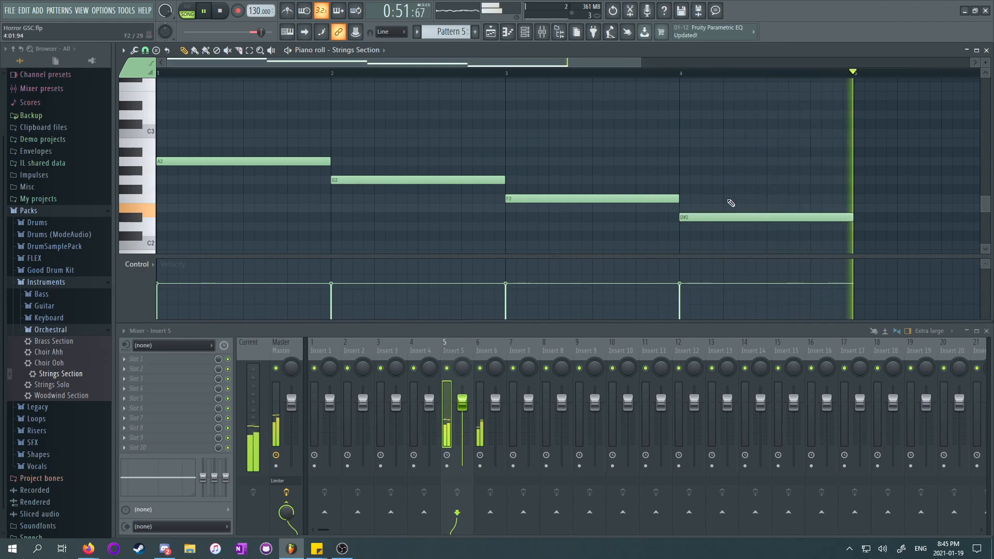
# Step: Raise the fourth strings note to E2 and shape the four note velocities to increase gradually, ending back in the playlist with playback stopped
pyautogui.moveTo(186, 283)
pyautogui.mouseDown()
pyautogui.moveTo(691, 278)
pyautogui.moveTo(679, 264)
pyautogui.mouseUp()
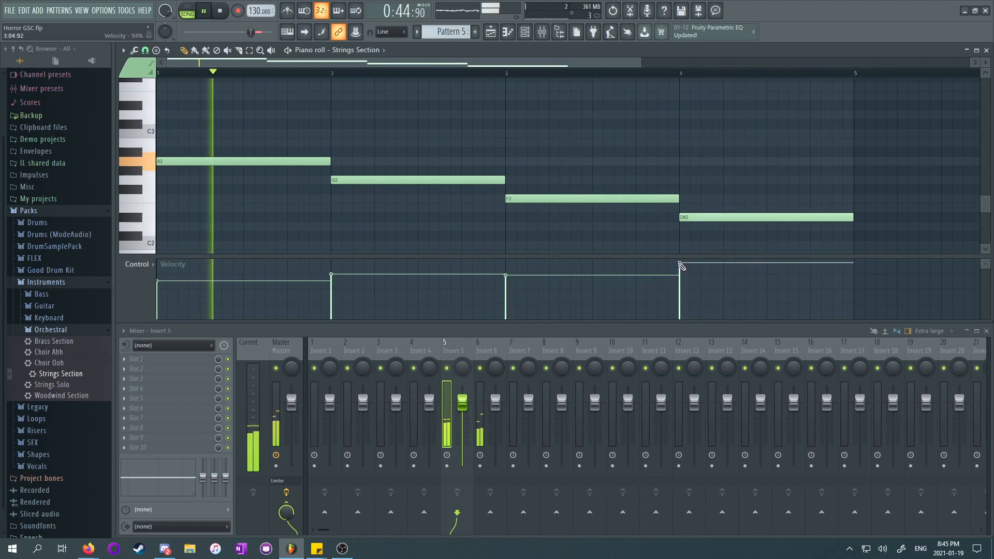
pyautogui.moveTo(699, 228)
pyautogui.mouseDown()
pyautogui.moveTo(703, 237)
pyautogui.moveTo(708, 217)
pyautogui.mouseUp()
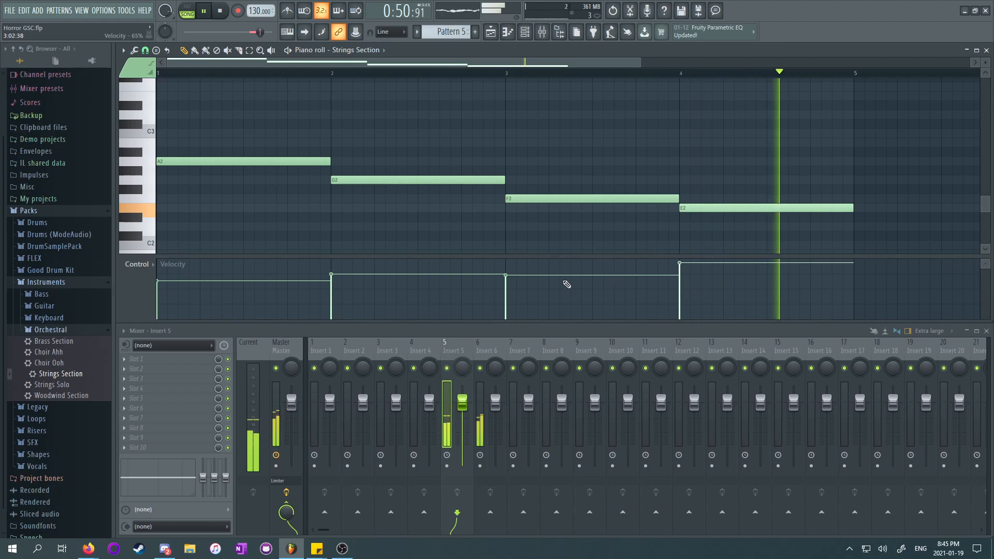
pyautogui.moveTo(523, 274); pyautogui.dragTo(519, 270)
pyautogui.click(679, 267)
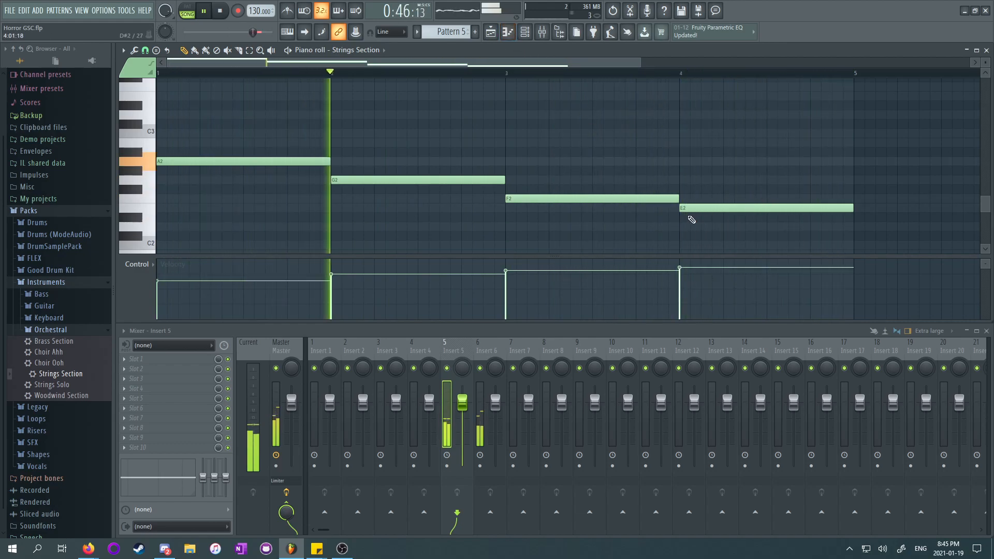
pyautogui.scroll(-3, 499, 193)
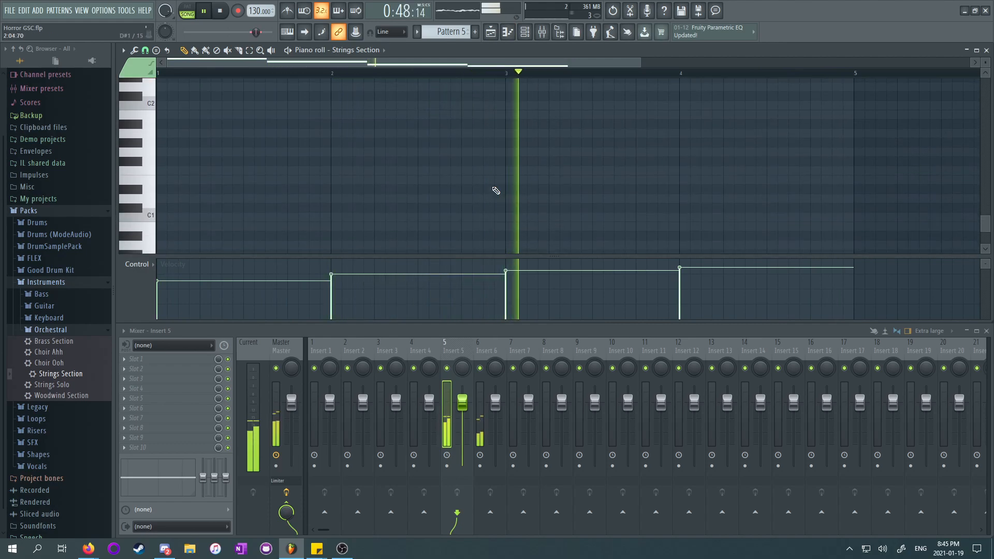
pyautogui.scroll(2, 377, 229)
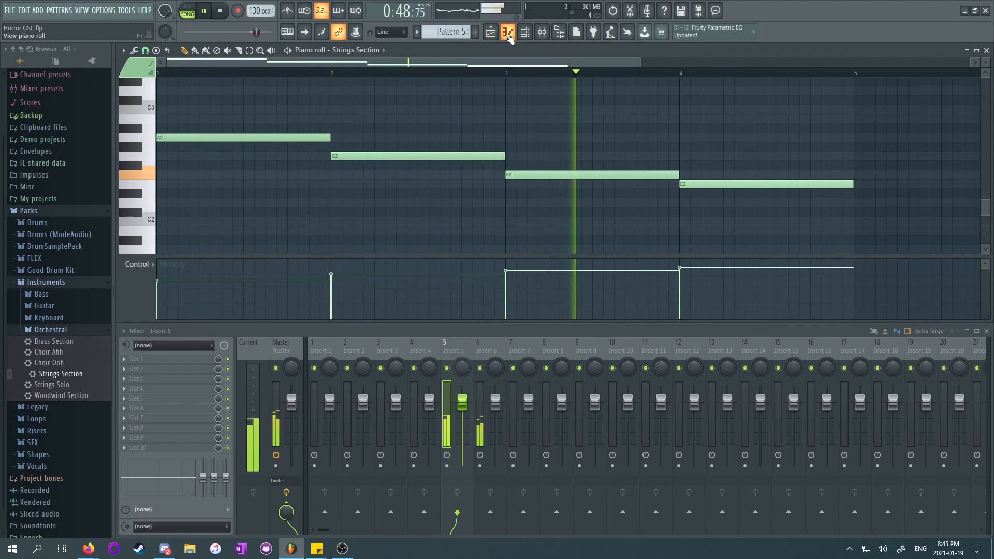
pyautogui.click(221, 11)
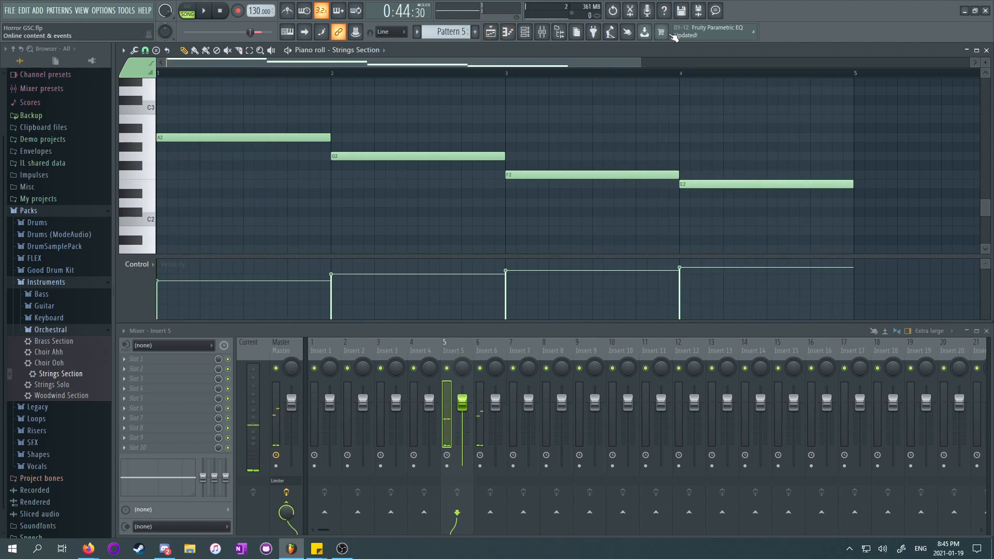
pyautogui.click(514, 39)
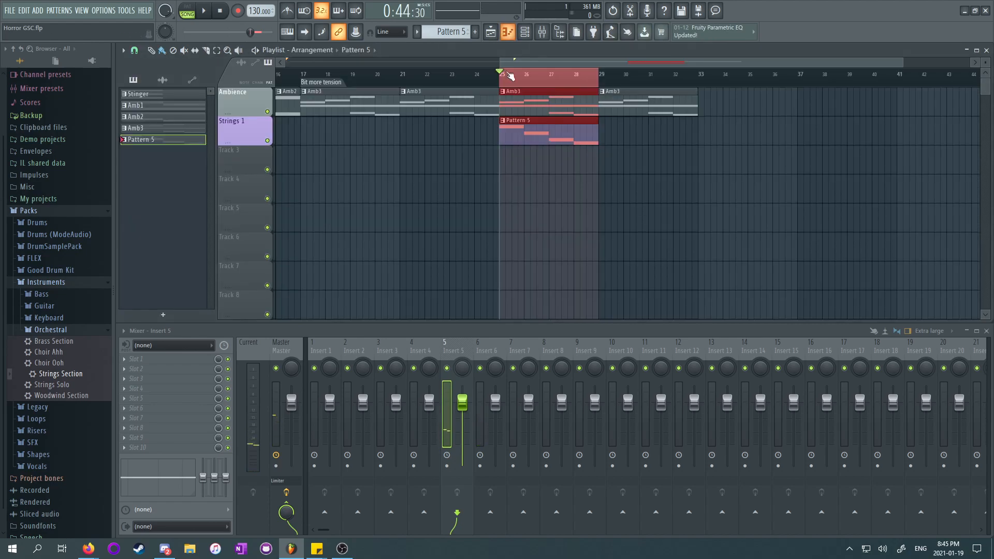
# Step: Clear the loop over bars 25 to 28 and audition the arrangement from the "Bit more tension" section and from near the song's start
pyautogui.click(525, 127)
pyautogui.click(315, 77)
pyautogui.press('space')
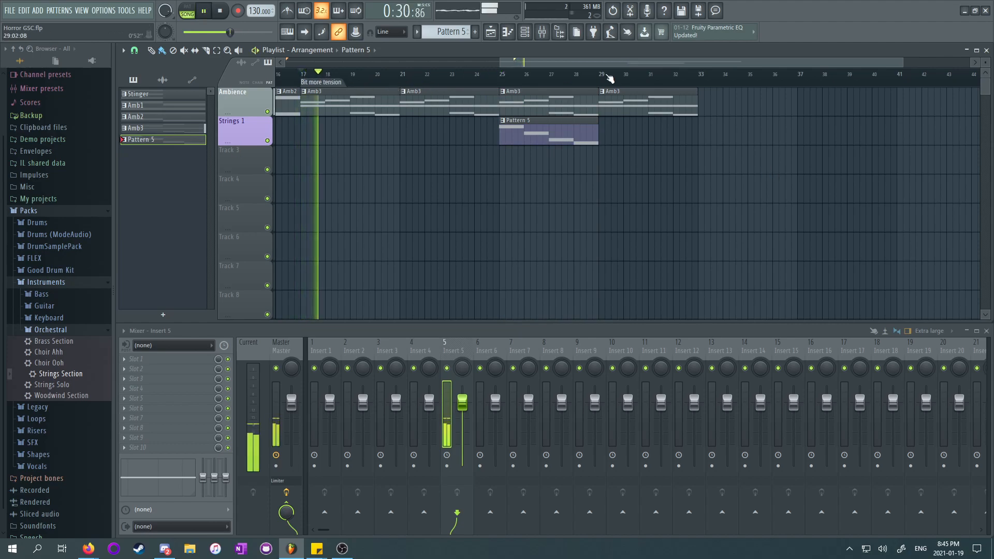
pyautogui.moveTo(594, 62); pyautogui.dragTo(404, 83)
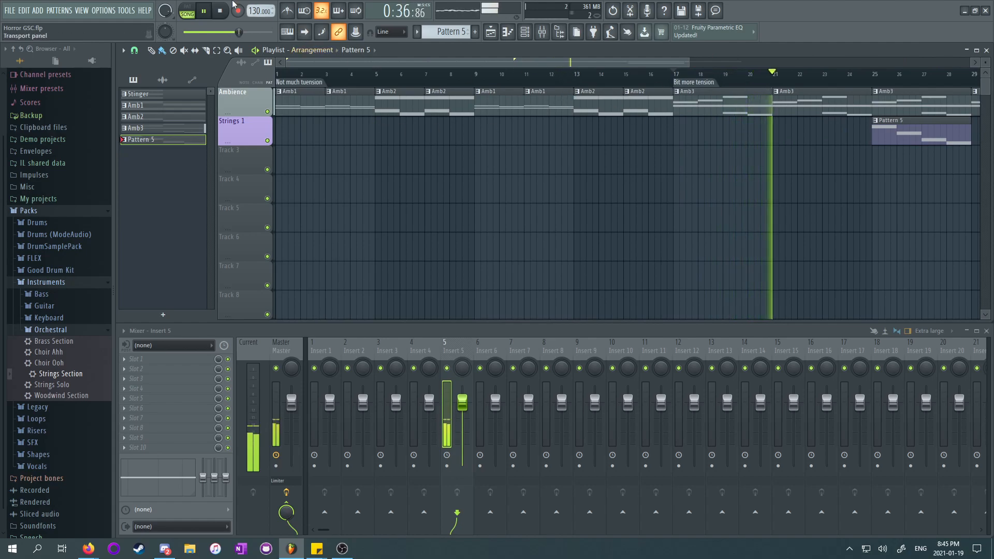
pyautogui.press('space')
pyautogui.click(312, 81)
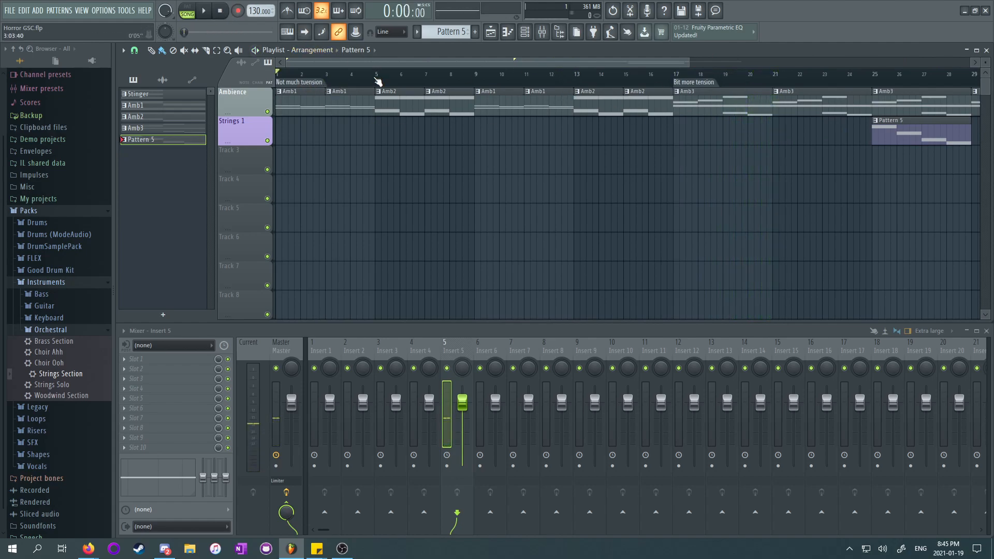
pyautogui.press('space')
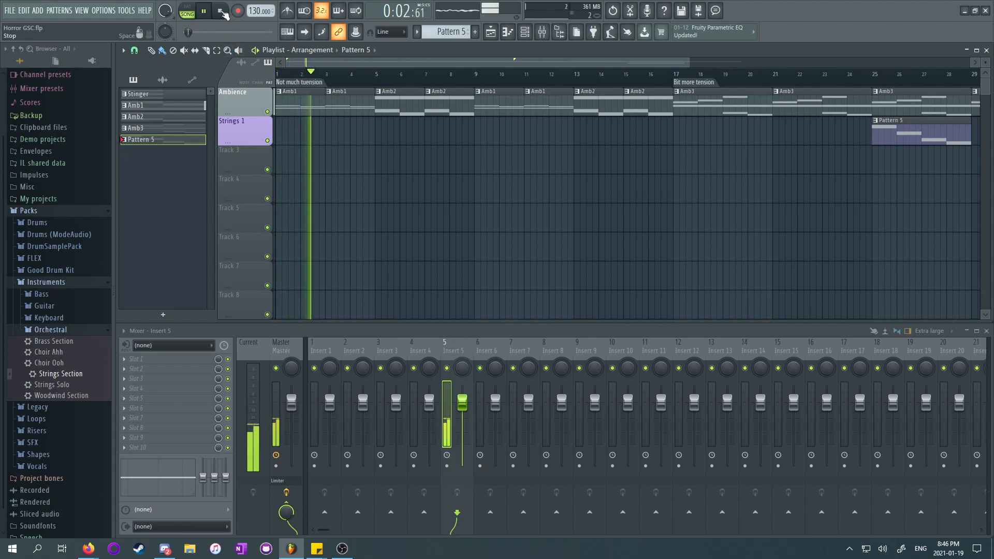
# Step: Stop playback near the song's start and audition the arrangement from the "Bit more tension" marker through the Strings 1 clip
pyautogui.click(222, 12)
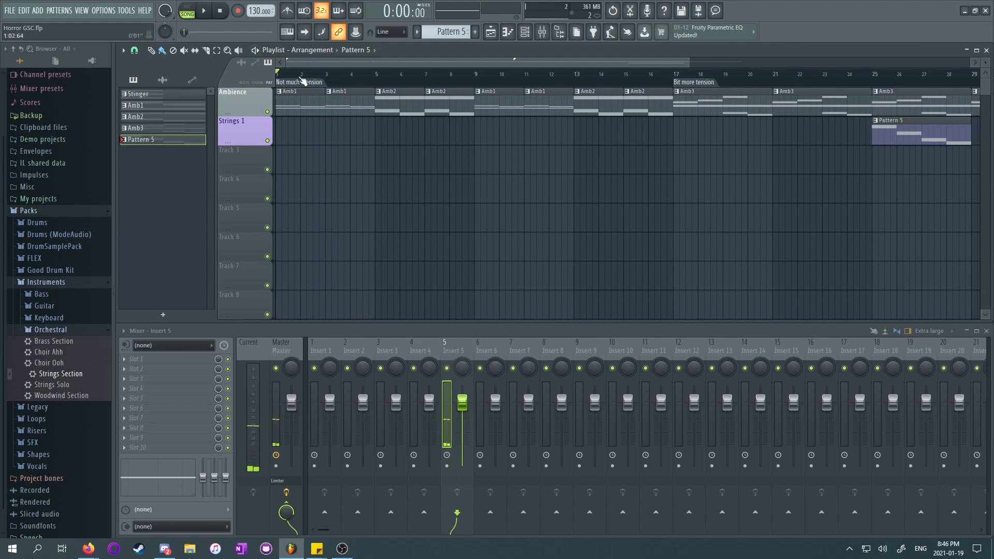
pyautogui.moveTo(310, 64); pyautogui.dragTo(438, 64)
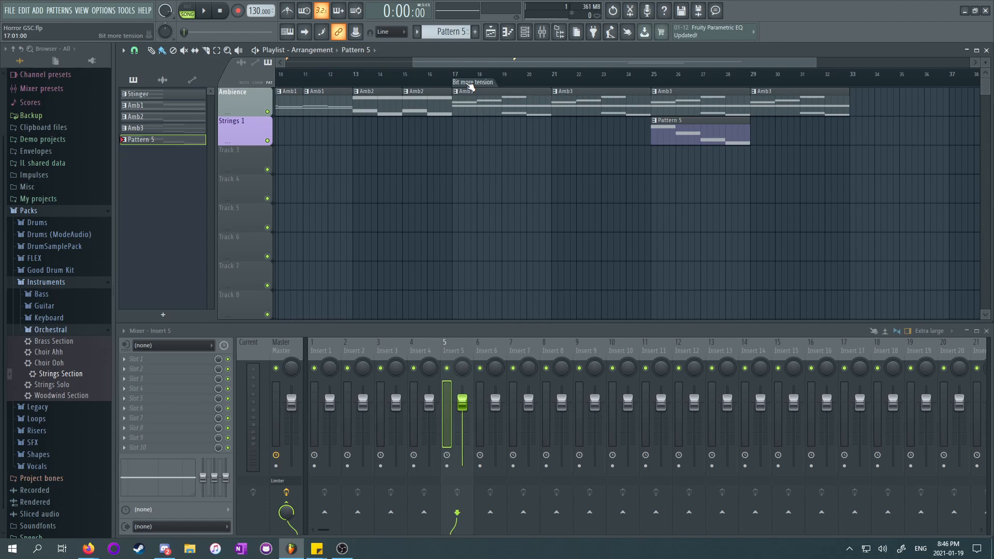
pyautogui.click(471, 86)
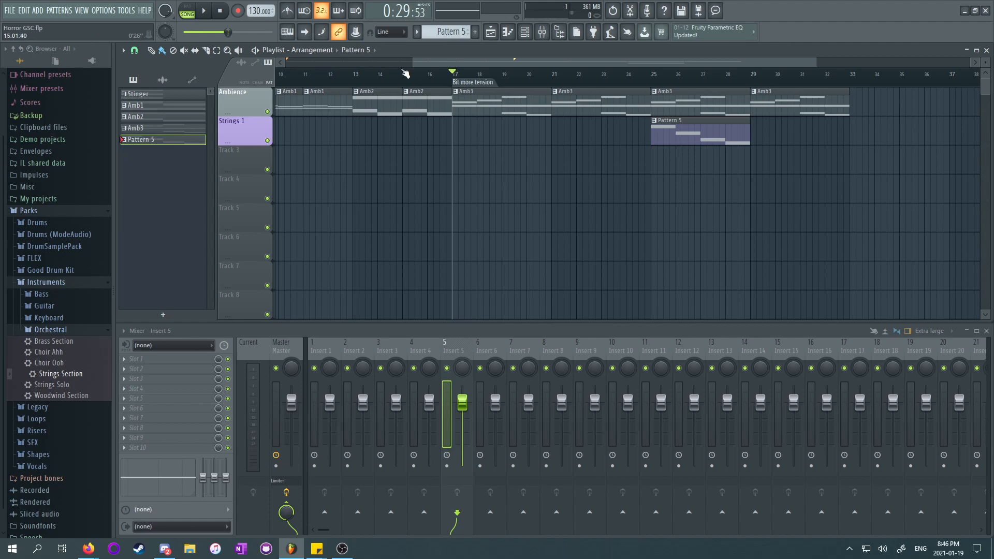
pyautogui.click(205, 12)
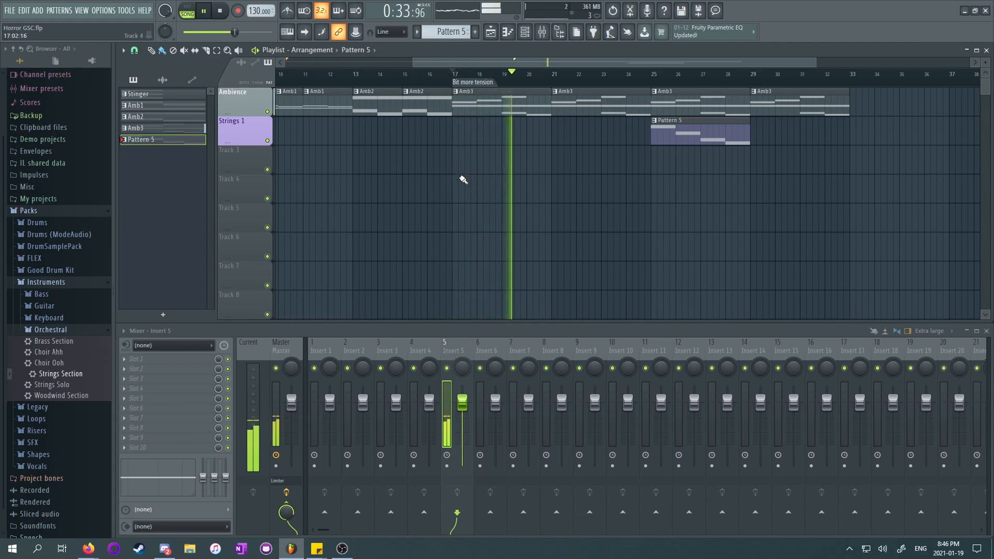
pyautogui.moveTo(421, 63); pyautogui.dragTo(380, 63)
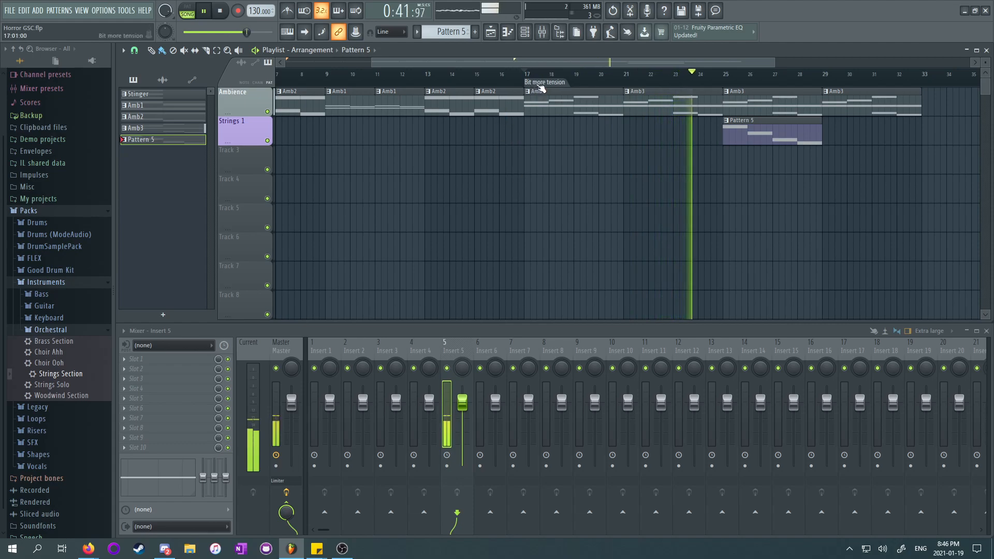
pyautogui.moveTo(537, 64); pyautogui.dragTo(606, 63)
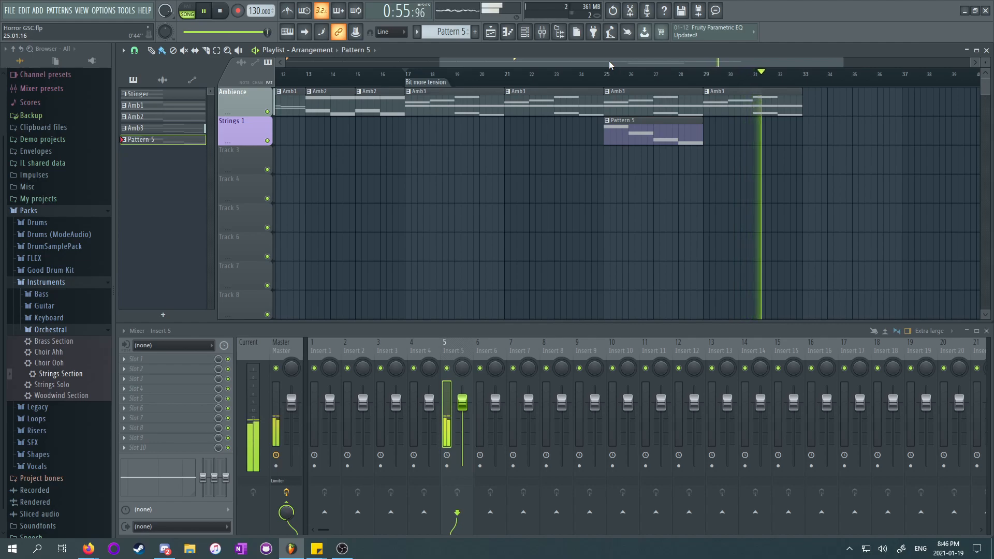
pyautogui.click(221, 11)
pyautogui.click(222, 11)
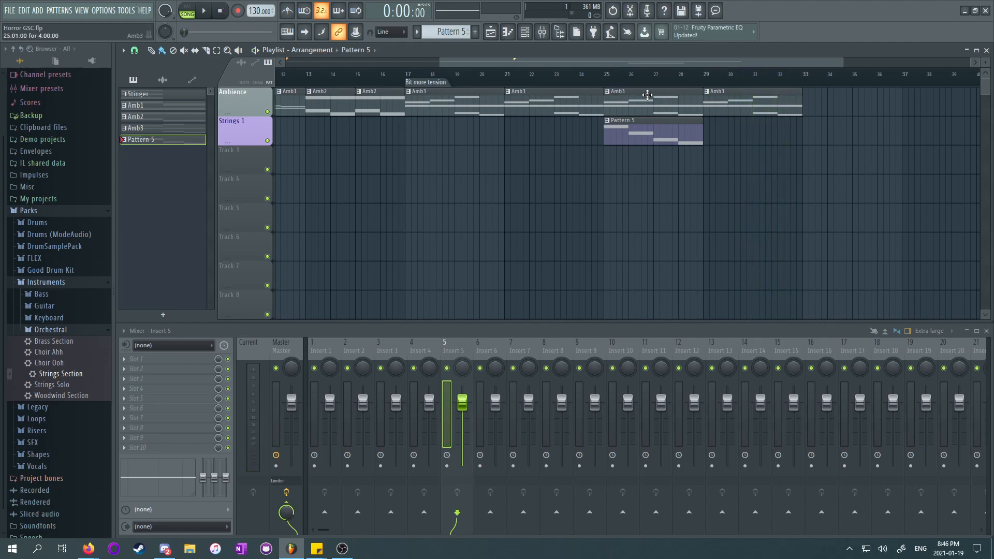
# Step: Lower the master volume slightly in the mixer while checking playback from bar 25, where the strings enter
pyautogui.click(407, 75)
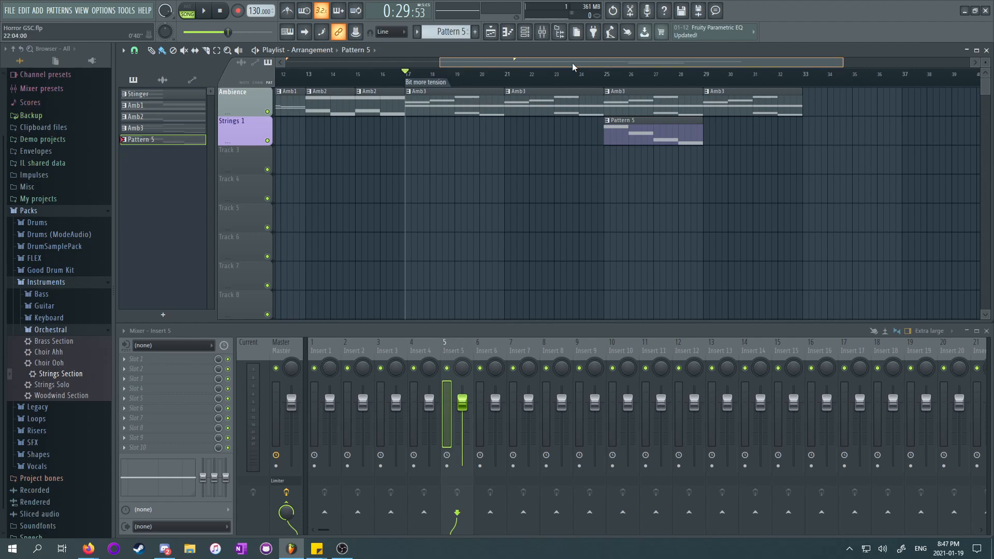
pyautogui.moveTo(573, 64); pyautogui.dragTo(579, 66)
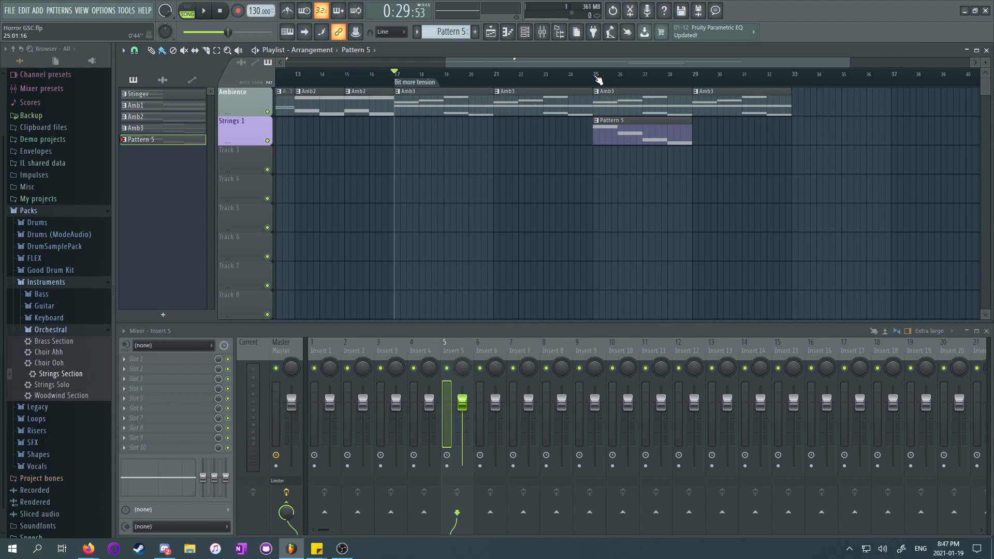
pyautogui.click(596, 77)
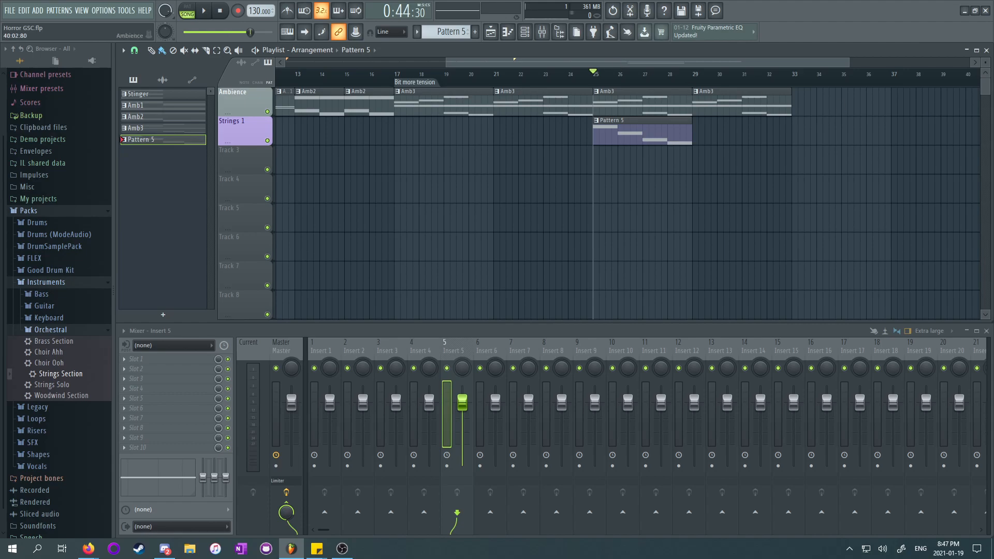
pyautogui.hotkey('alt', 'Tab')
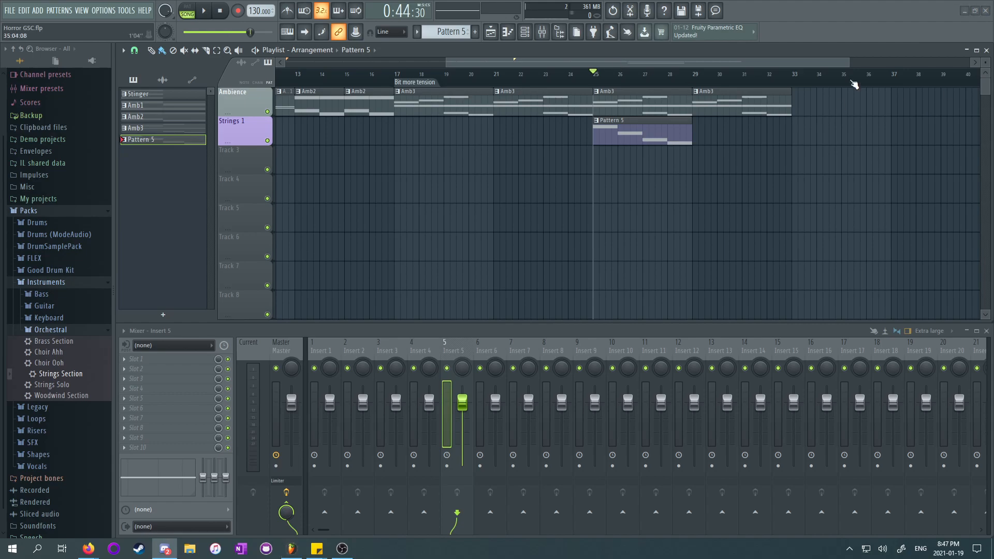
pyautogui.hotkey('alt', 'Tab')
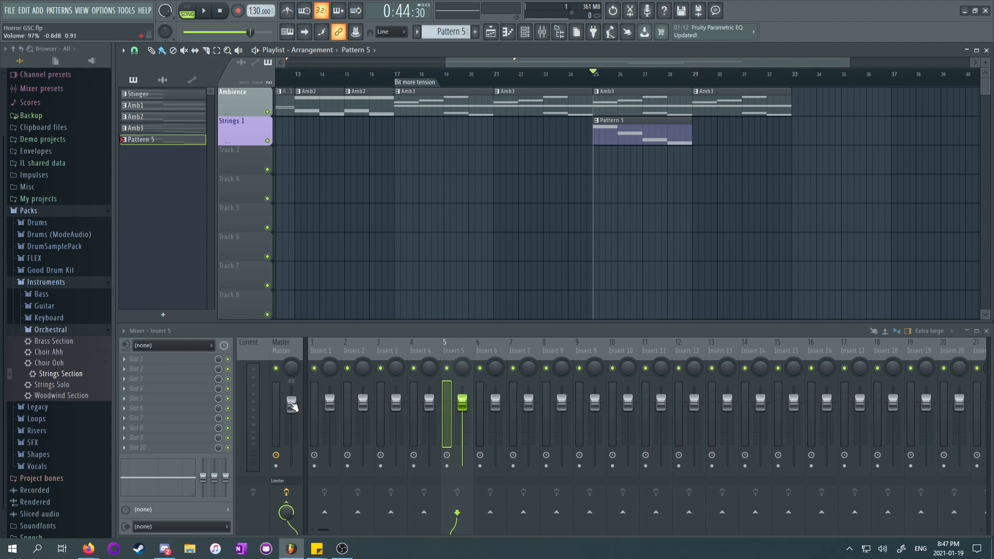
pyautogui.press('space')
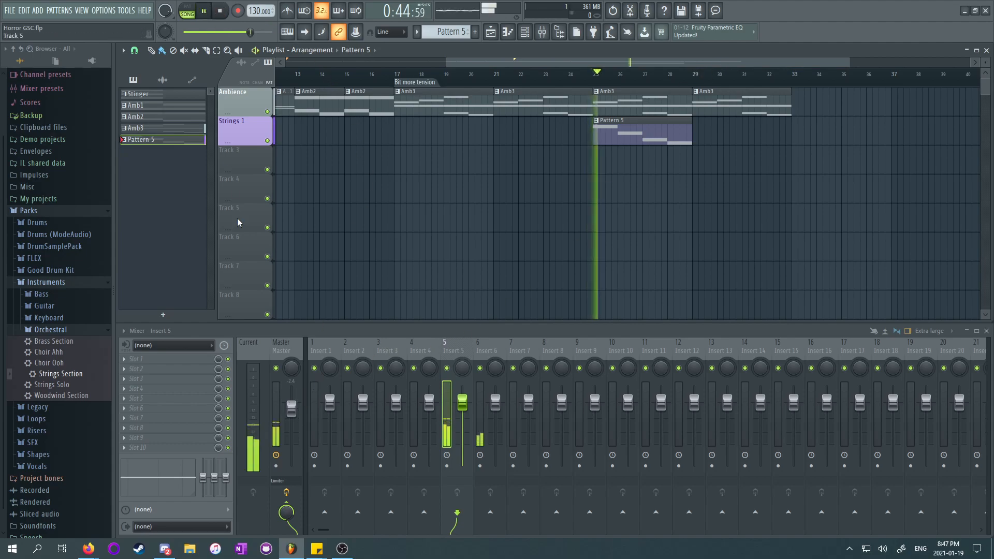
pyautogui.moveTo(288, 400); pyautogui.dragTo(296, 411)
pyautogui.press('space')
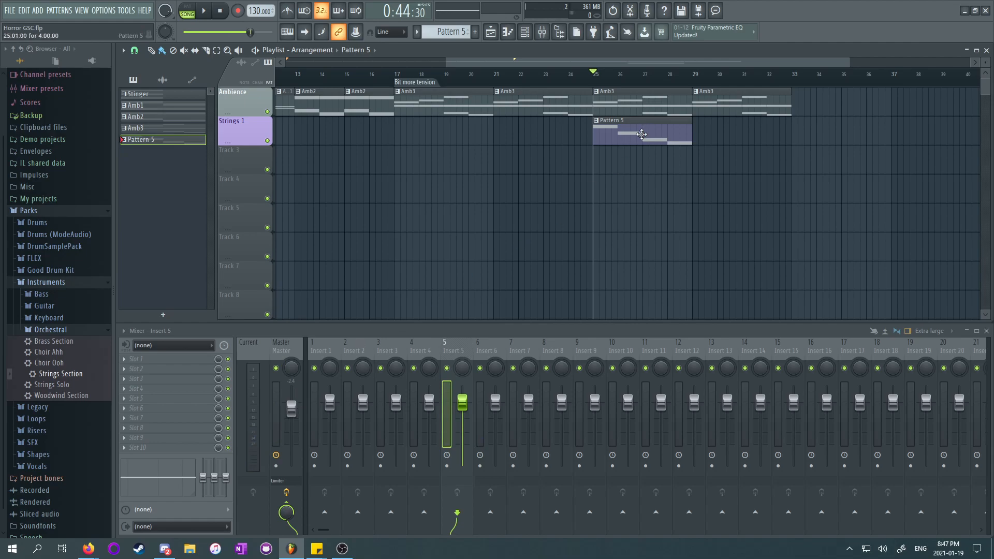
# Step: Move the playback position to bar 17 and add a second Pattern 5 clip on the Strings 1 track over bars 29 to 32
pyautogui.moveTo(618, 59); pyautogui.dragTo(626, 58)
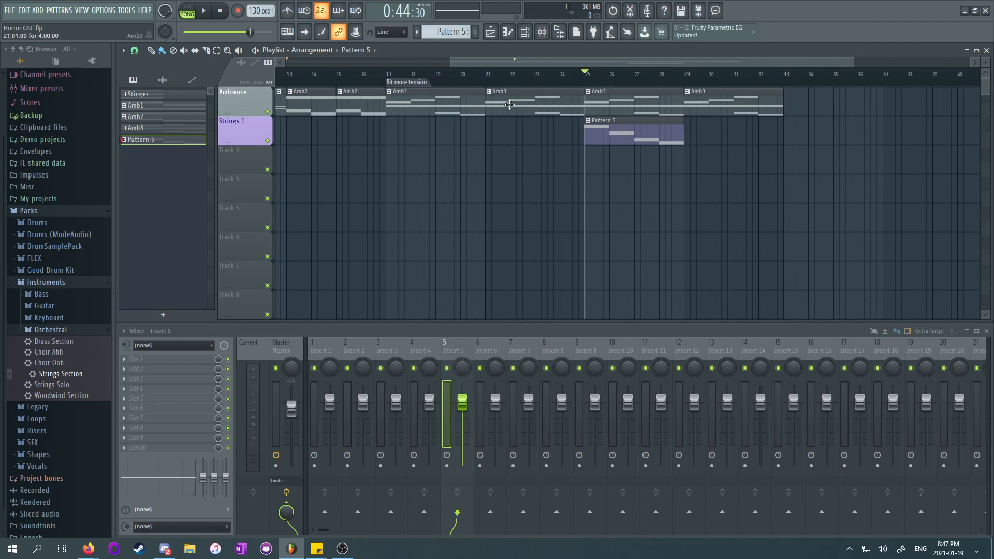
pyautogui.click(392, 78)
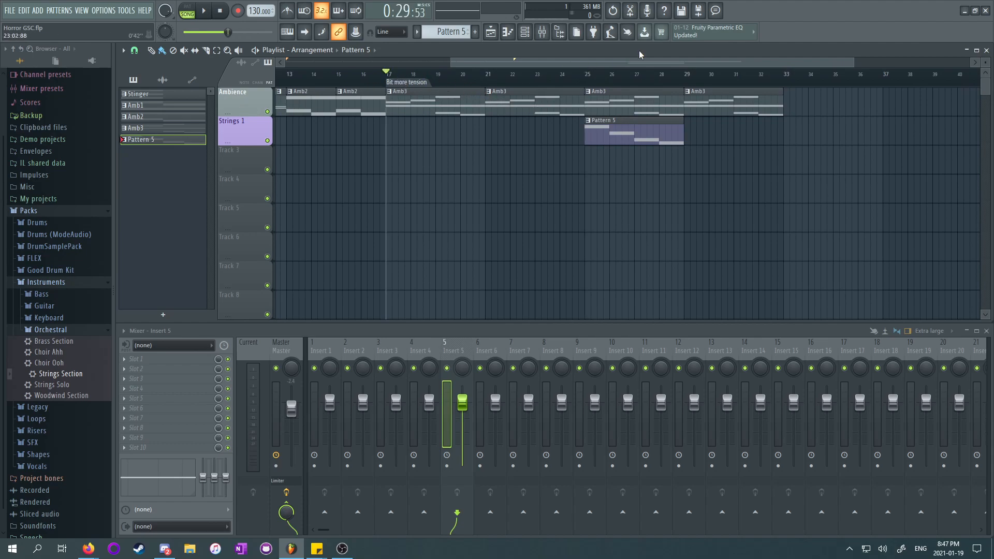
pyautogui.moveTo(474, 63); pyautogui.dragTo(480, 83)
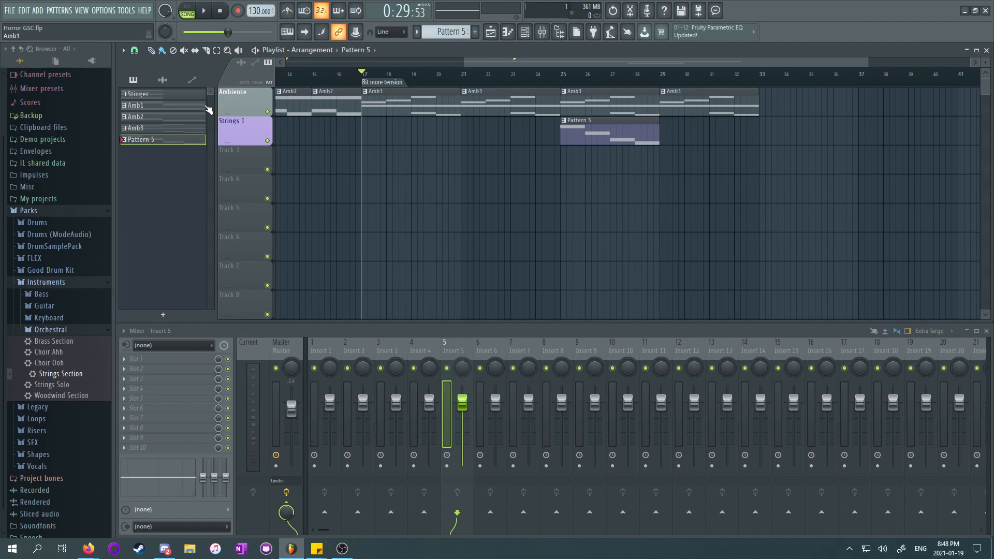
pyautogui.moveTo(662, 63)
pyautogui.mouseDown()
pyautogui.moveTo(484, 63)
pyautogui.moveTo(677, 63)
pyautogui.mouseUp()
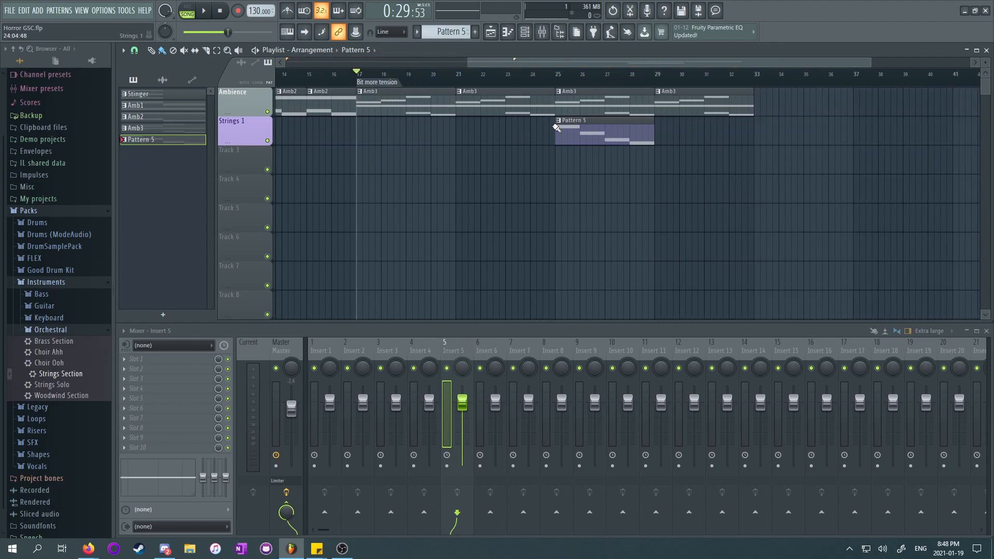
pyautogui.moveTo(566, 63); pyautogui.dragTo(583, 66)
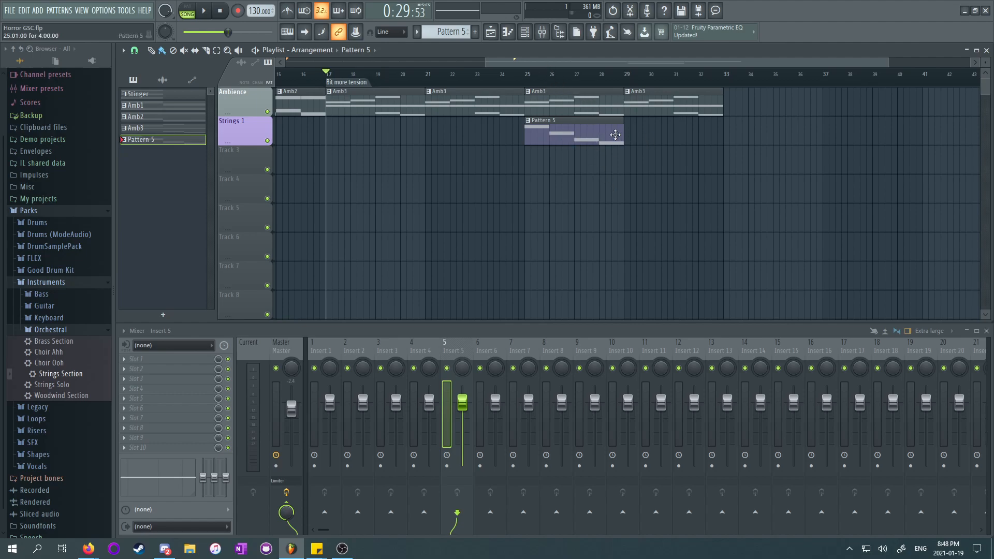
pyautogui.click(656, 137)
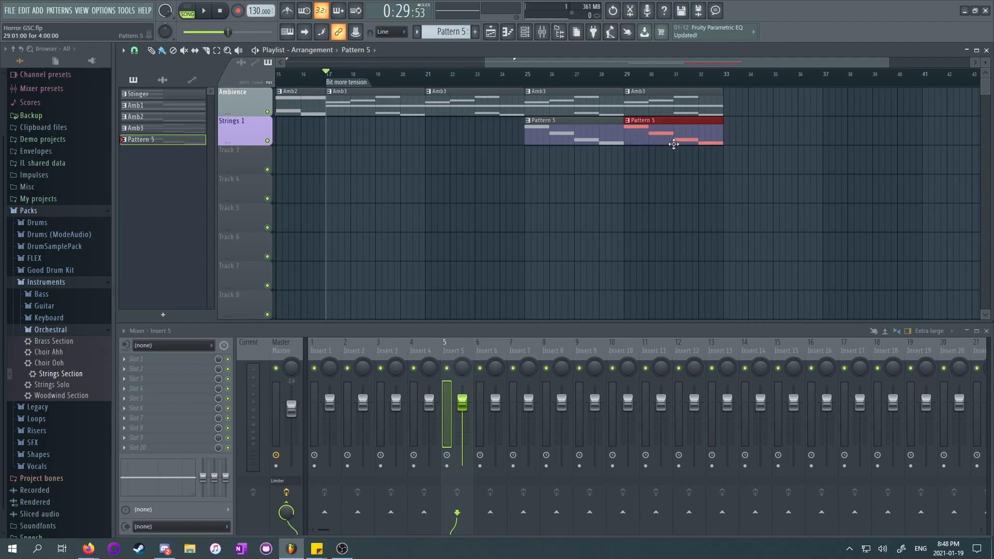
pyautogui.hotkey('ctrl', 'd')
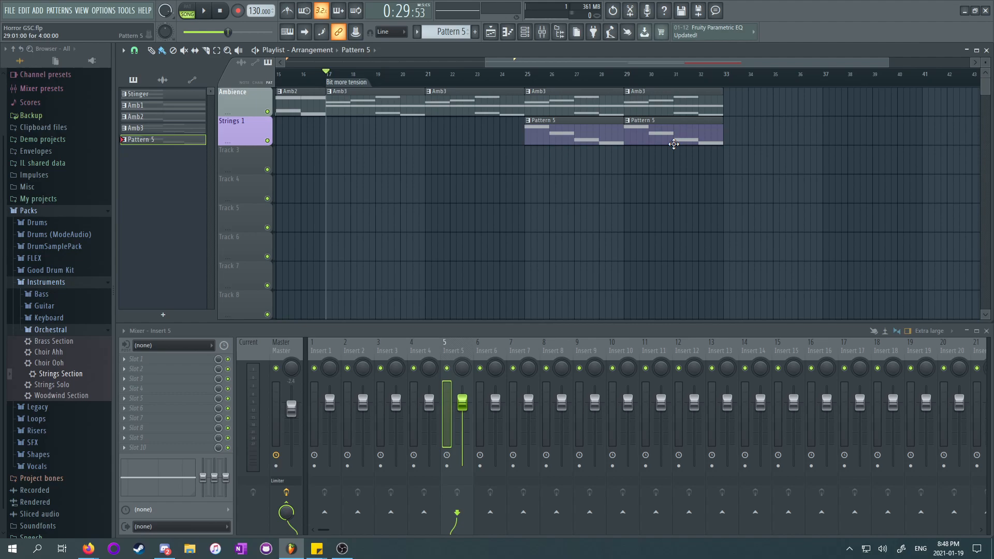
pyautogui.moveTo(533, 62); pyautogui.dragTo(332, 76)
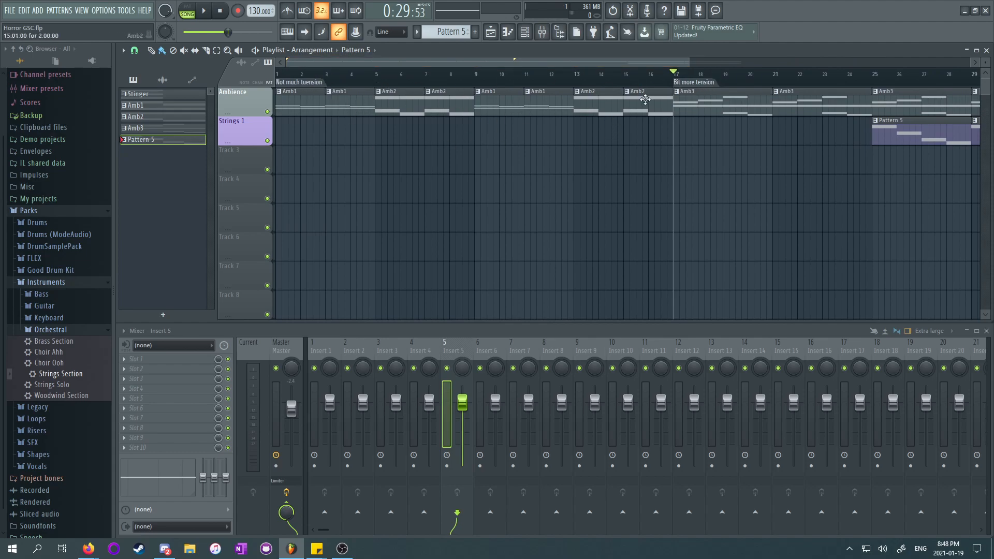
pyautogui.moveTo(589, 70); pyautogui.dragTo(737, 65)
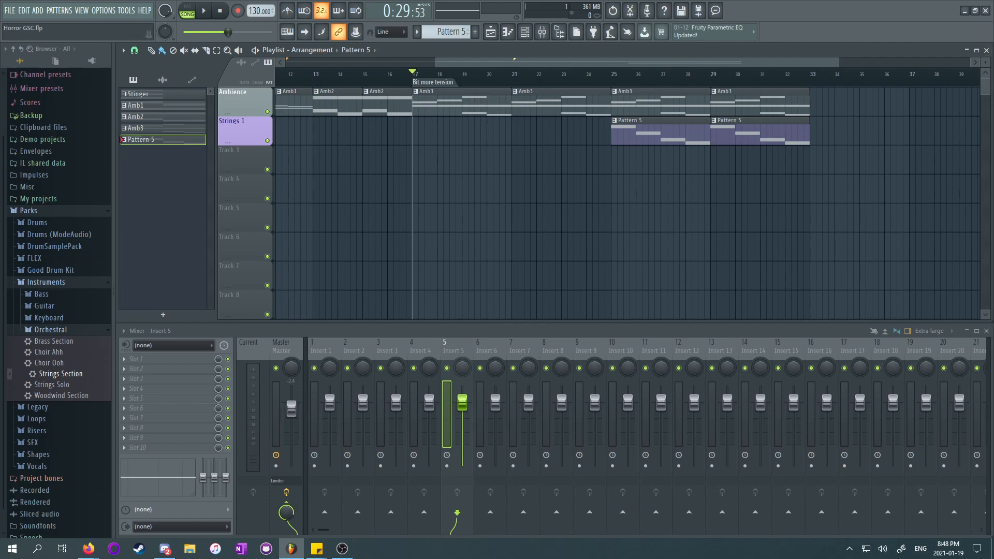
pyautogui.hotkey('alt', 'Tab')
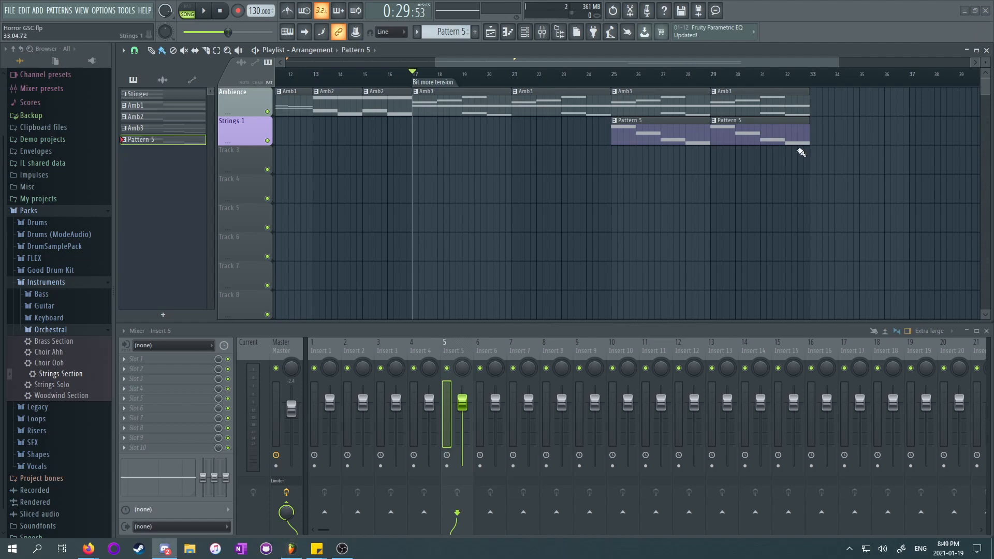
pyautogui.moveTo(624, 64); pyautogui.dragTo(629, 64)
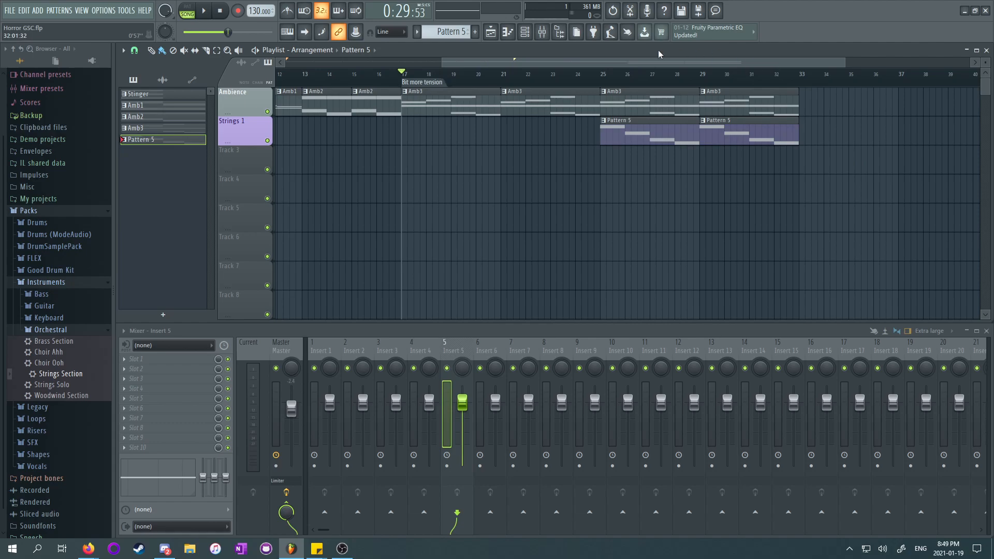
pyautogui.moveTo(649, 61); pyautogui.dragTo(665, 57)
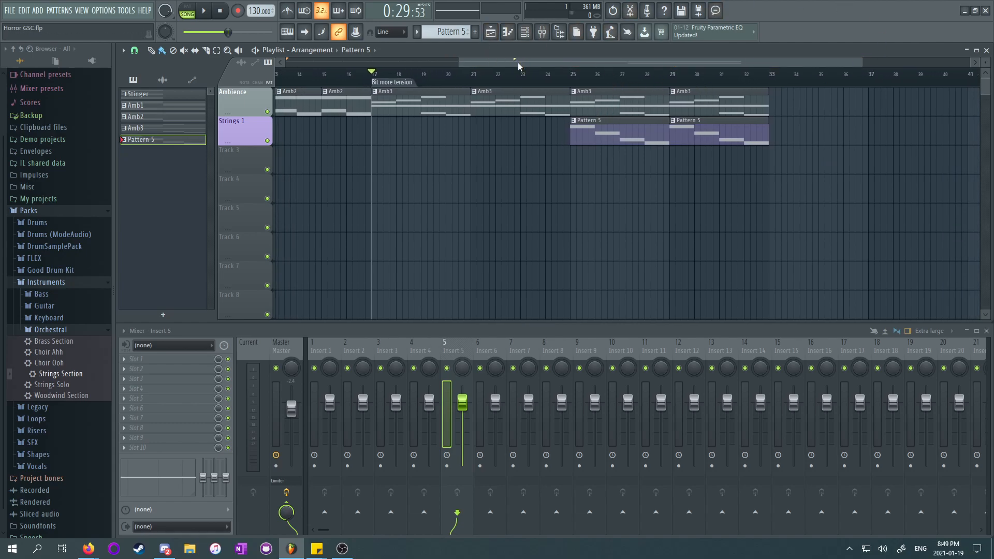
pyautogui.moveTo(518, 62); pyautogui.dragTo(524, 72)
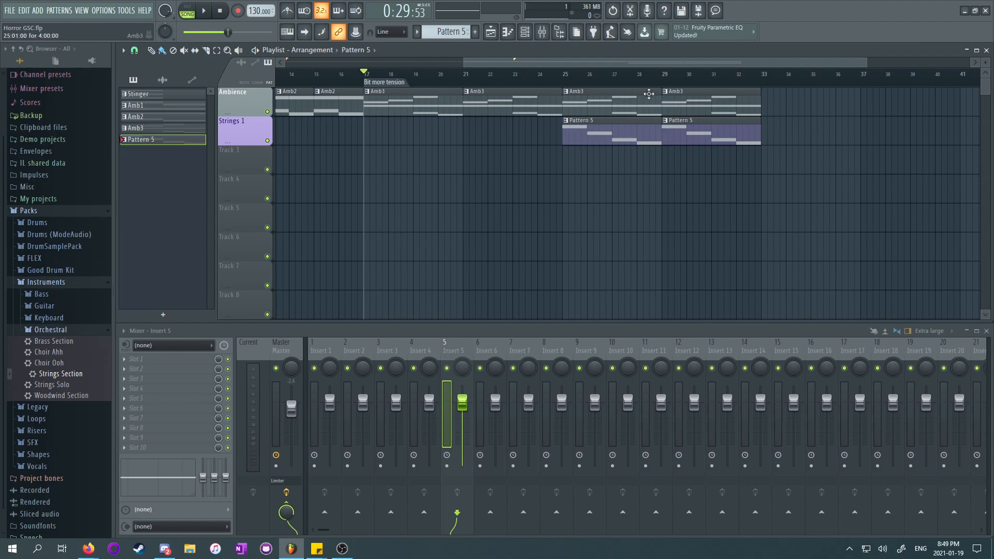
pyautogui.moveTo(554, 62); pyautogui.dragTo(566, 87)
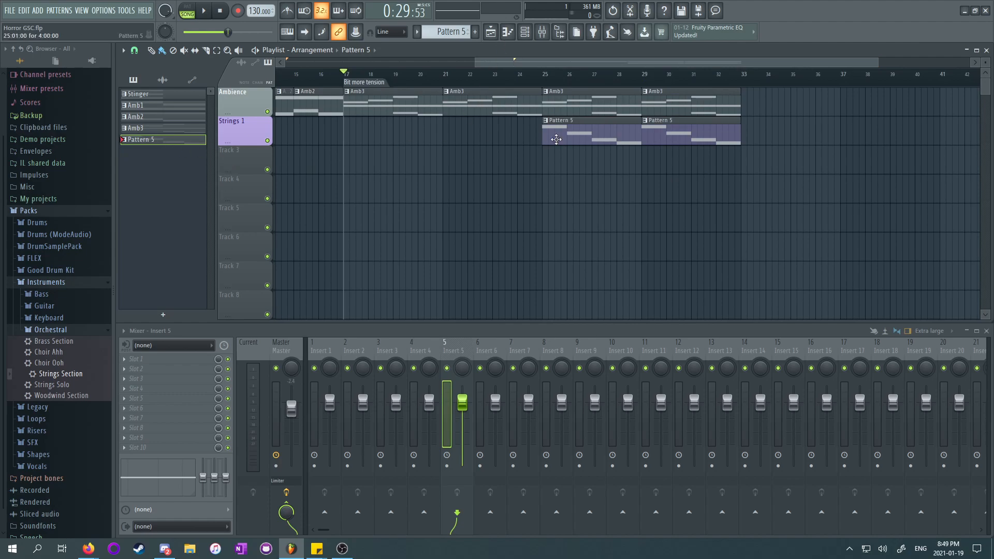
# Step: Rename Pattern 5 as "Low Strings 1" and create a new empty pattern
pyautogui.press('F2')
pyautogui.write('Low Strings 1')
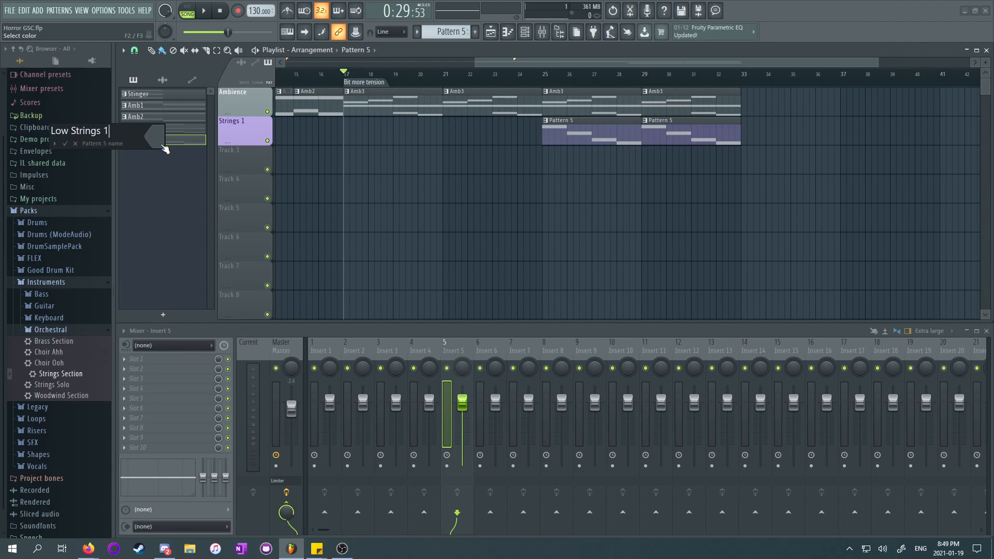
pyautogui.press('Return')
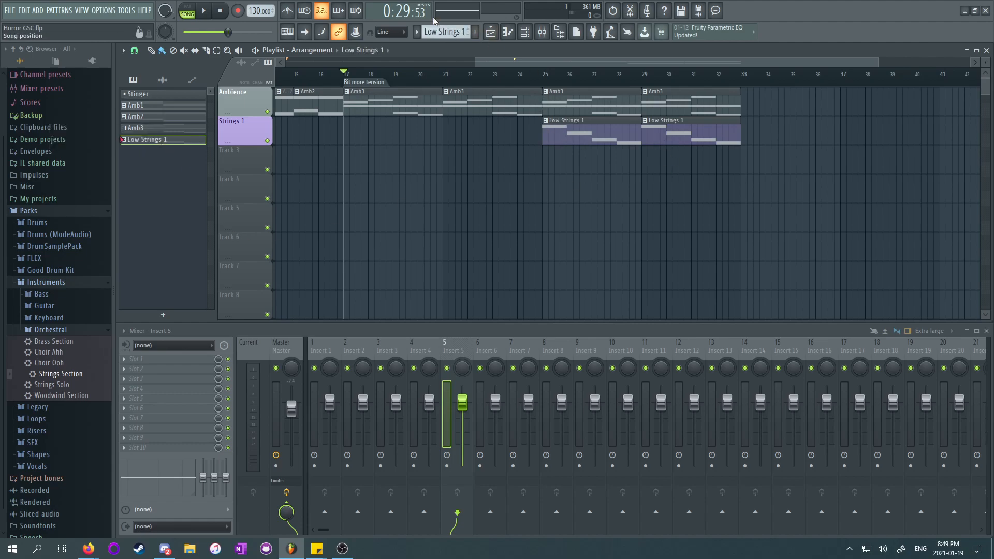
pyautogui.press('F4')
# Step: Extend the Ambience track with four more consecutive Amb3 clips covering bars 33 to 48
pyautogui.moveTo(503, 60); pyautogui.dragTo(555, 64)
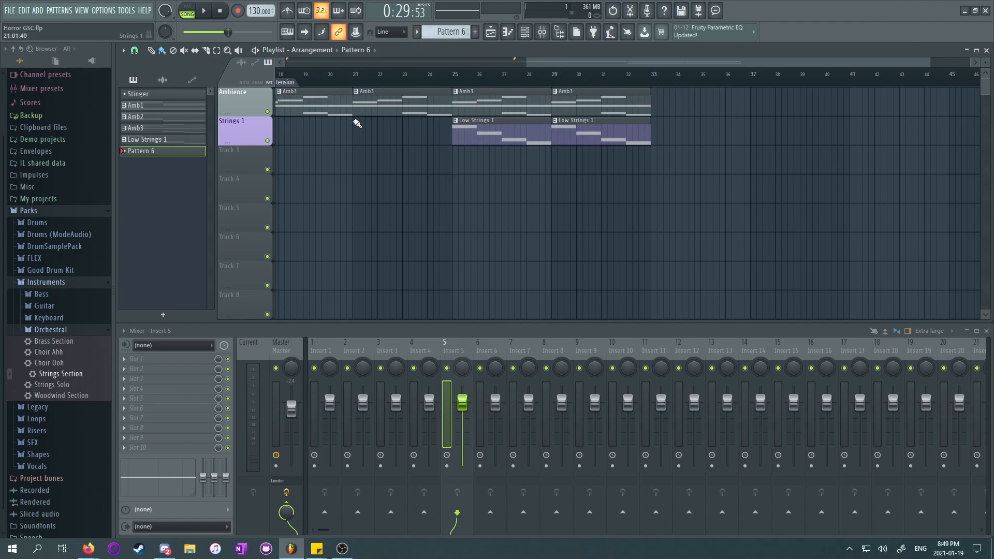
pyautogui.click(613, 110)
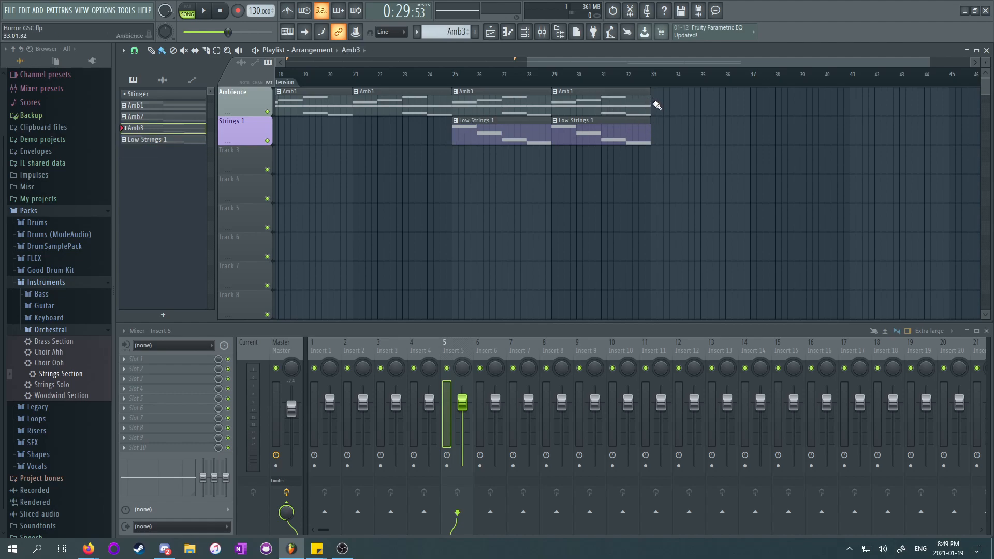
pyautogui.moveTo(656, 105); pyautogui.dragTo(809, 112)
pyautogui.click(855, 105)
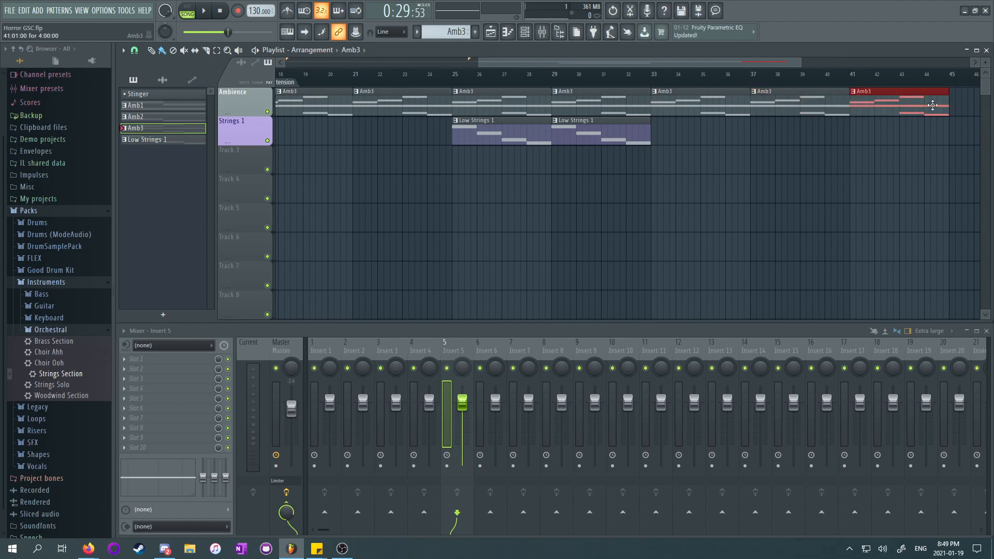
pyautogui.click(955, 96)
# Step: Extend the Strings 1 track with four more Low Strings 1 clips over bars 33 to 48
pyautogui.moveTo(757, 62); pyautogui.dragTo(819, 63)
pyautogui.click(482, 129)
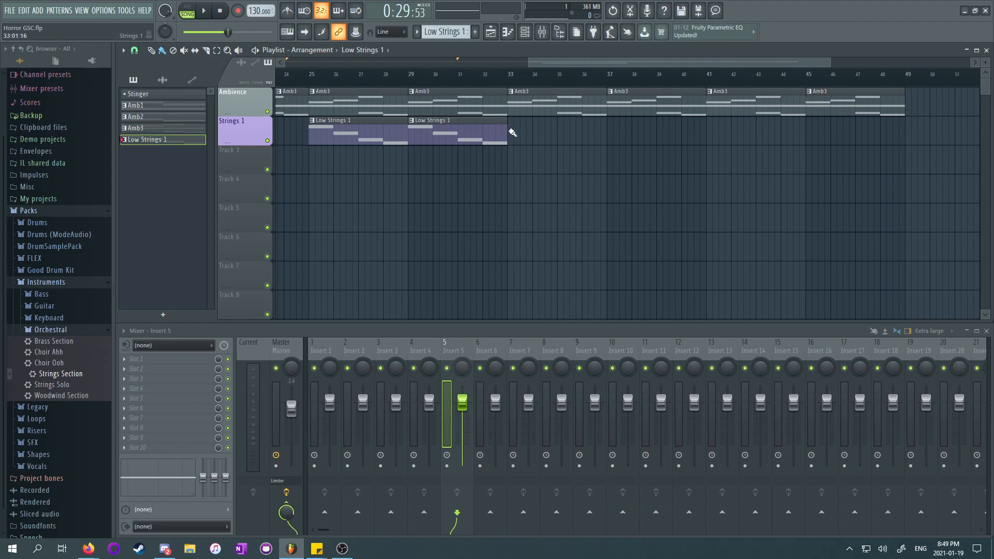
pyautogui.click(507, 131)
pyautogui.moveTo(612, 132); pyautogui.dragTo(820, 140)
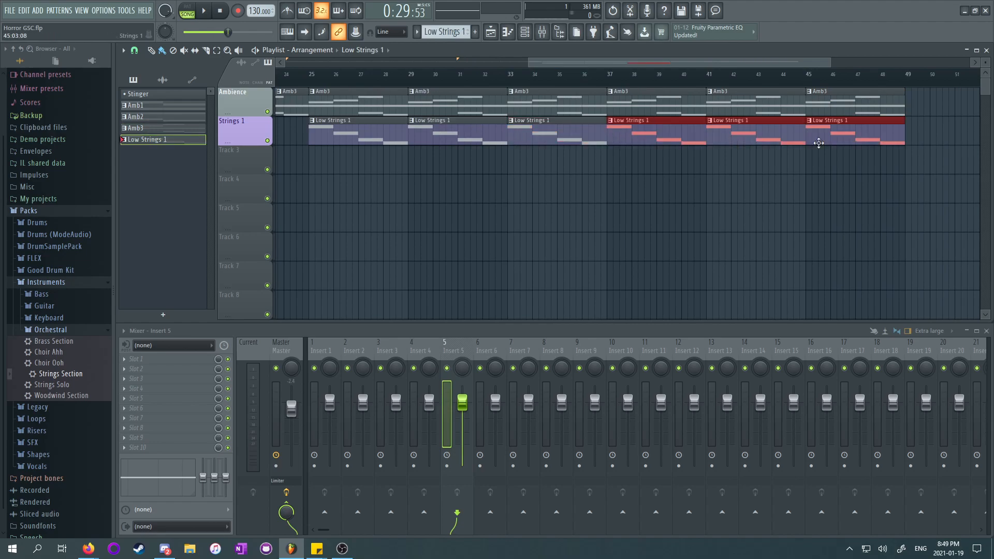
# Step: Add a playlist marker named "Approaching jump scare" at bar 33
pyautogui.rightClick(523, 187)
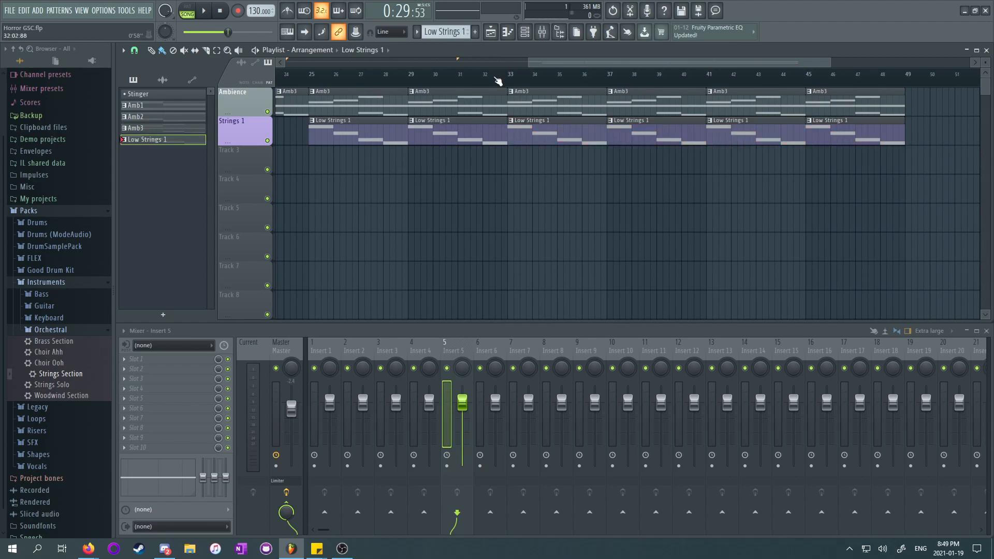
pyautogui.rightClick(510, 87)
pyautogui.click(528, 90)
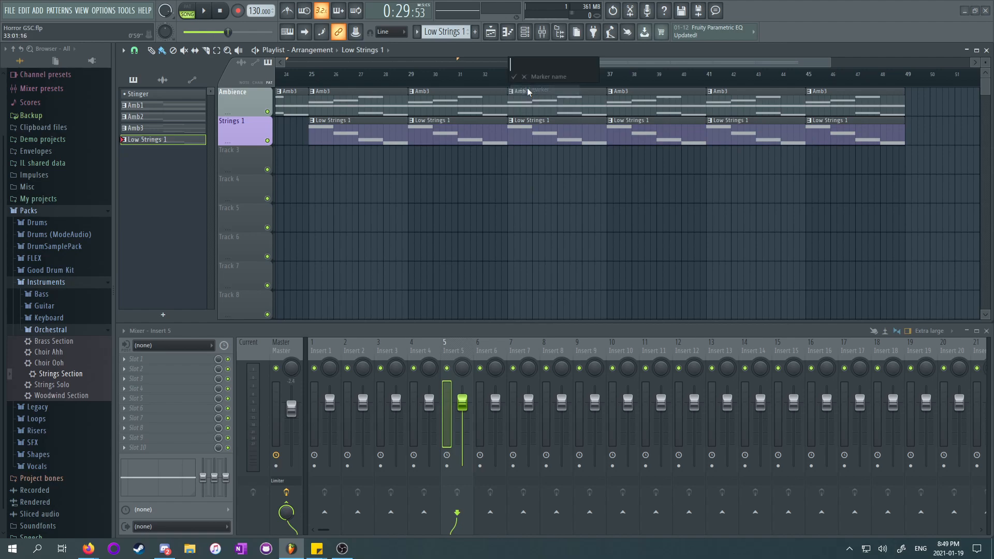
pyautogui.write('Approaching door')
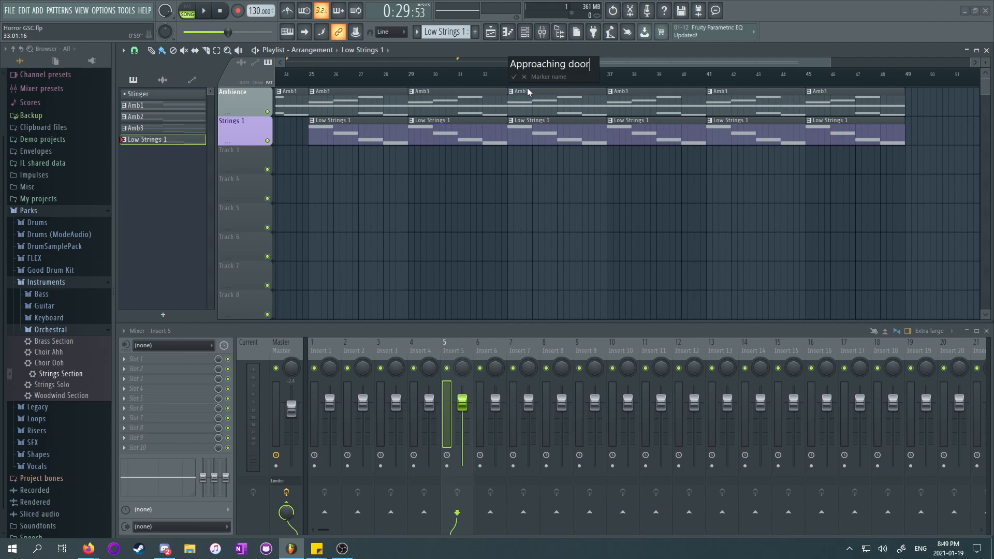
pyautogui.press('BackSpace')
pyautogui.press('BackSpace')
pyautogui.press('BackSpace')
pyautogui.press('BackSpace')
pyautogui.write('jump scare')
pyautogui.press('Return')
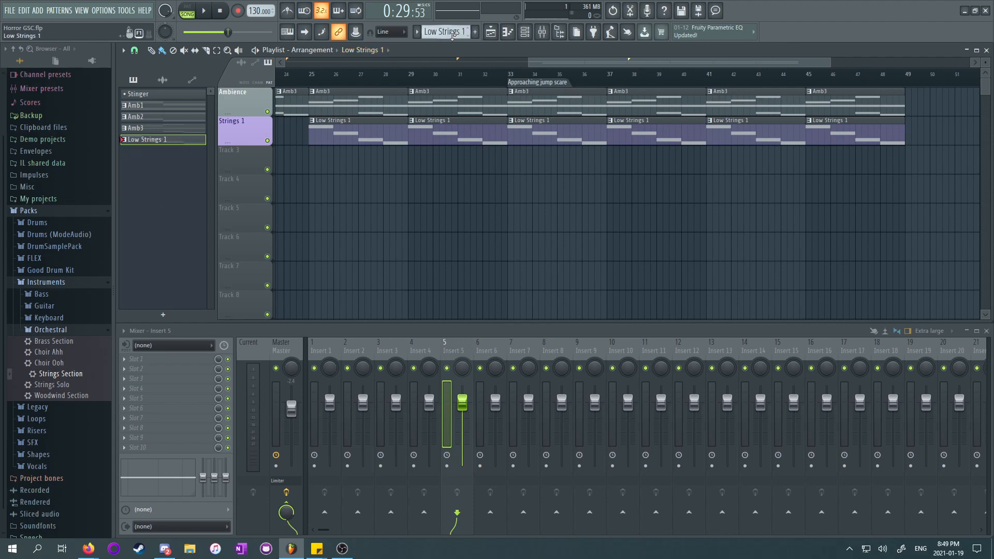
# Step: Create a new empty pattern and check its Strings Section piano roll and channel rack
pyautogui.click(474, 31)
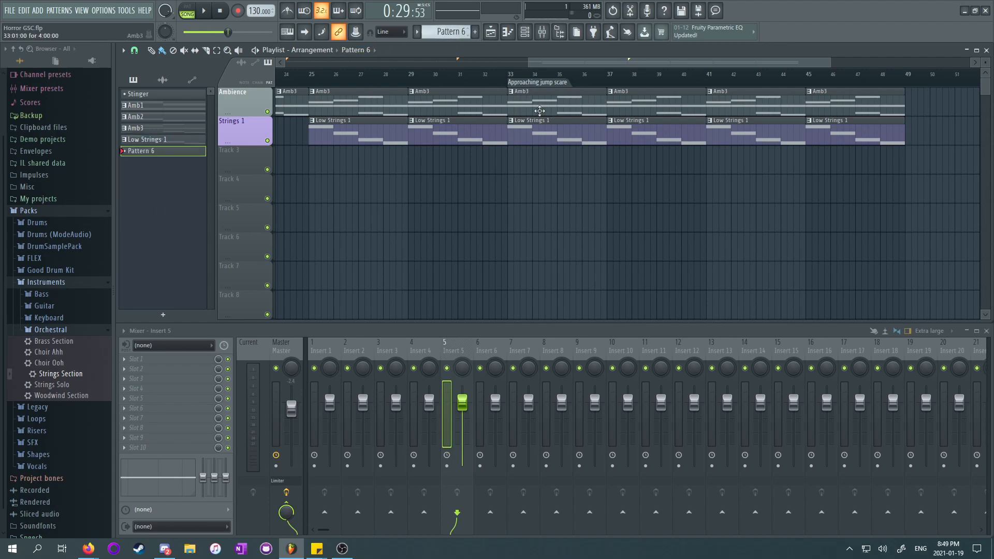
pyautogui.click(510, 33)
pyautogui.click(524, 32)
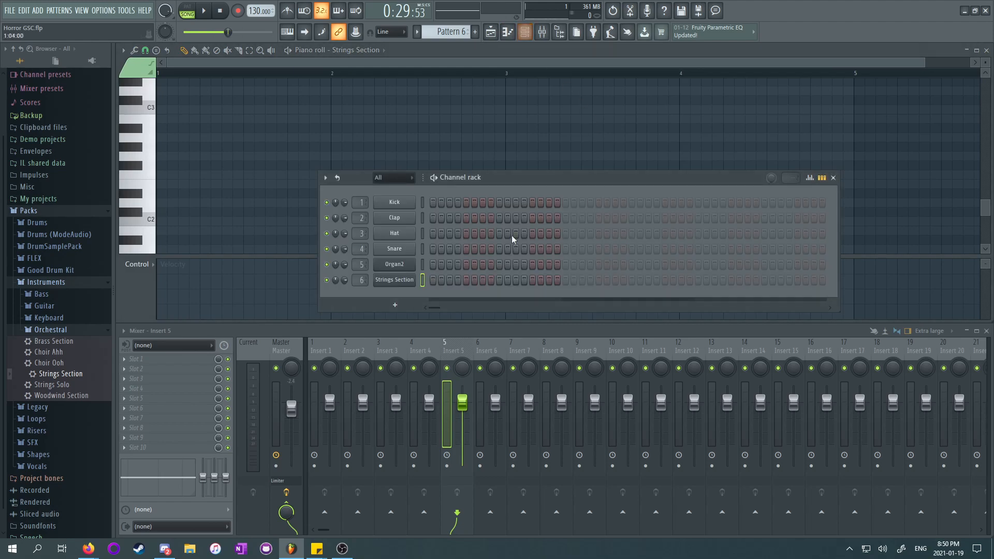
pyautogui.click(525, 32)
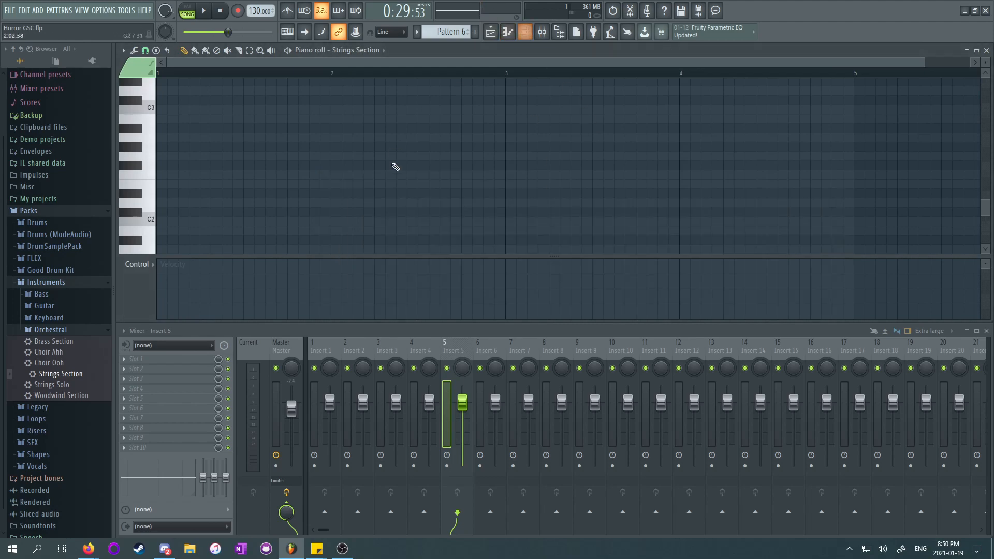
pyautogui.scroll(2, 191, 185)
pyautogui.scroll(2, 192, 185)
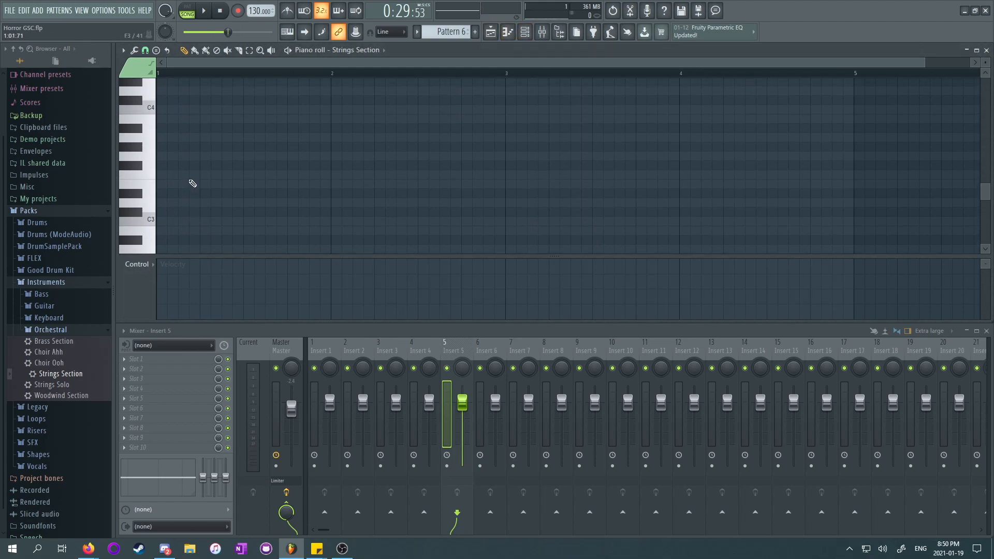
pyautogui.scroll(1, 192, 184)
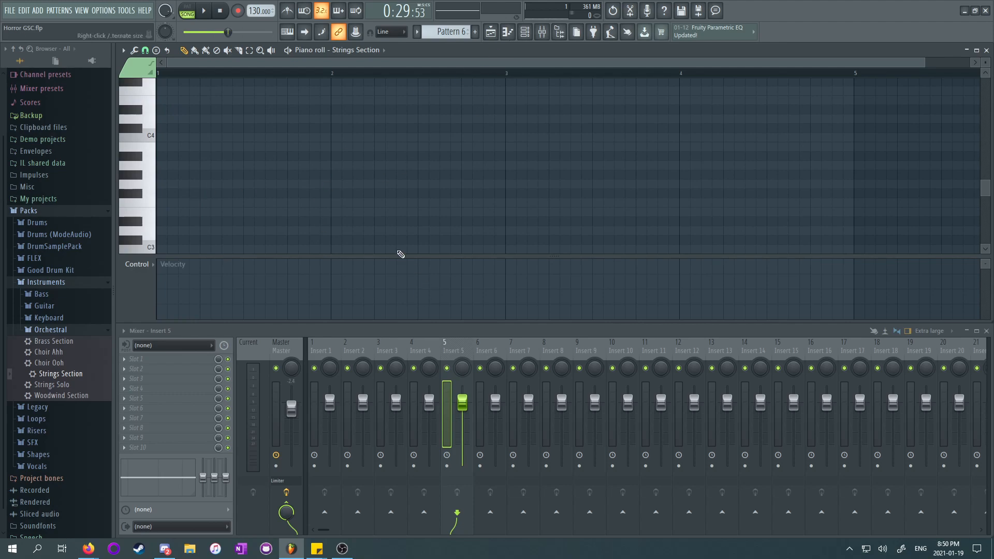
pyautogui.click(525, 32)
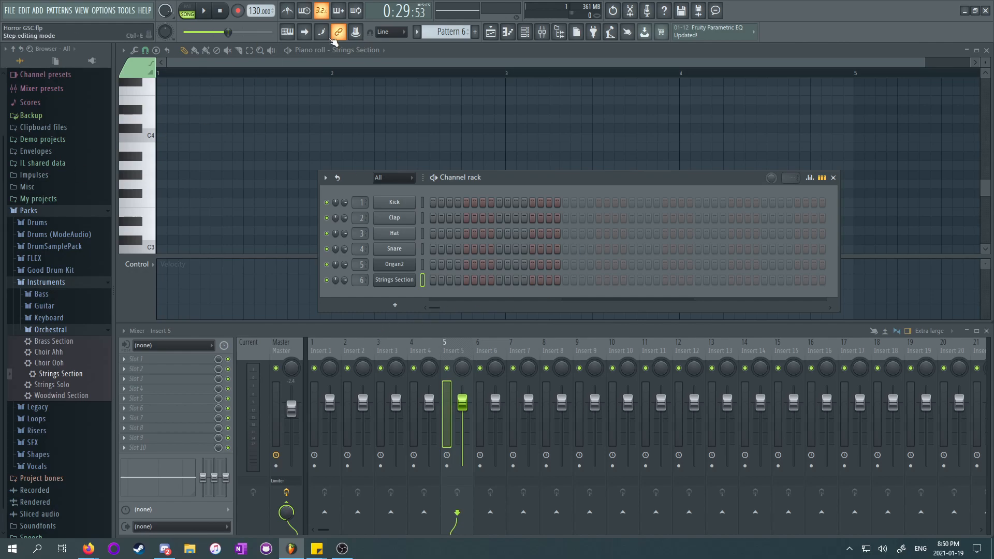
pyautogui.click(517, 32)
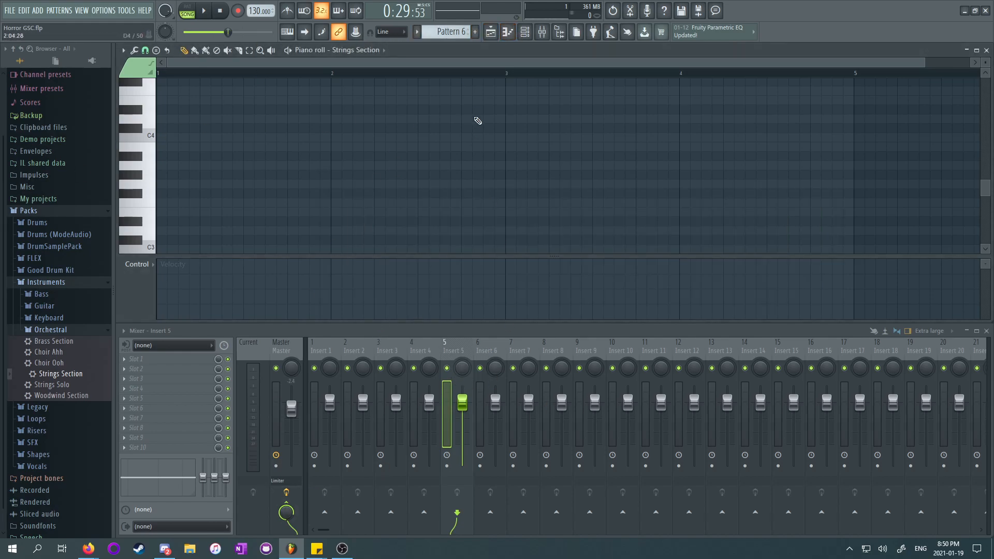
pyautogui.click(509, 33)
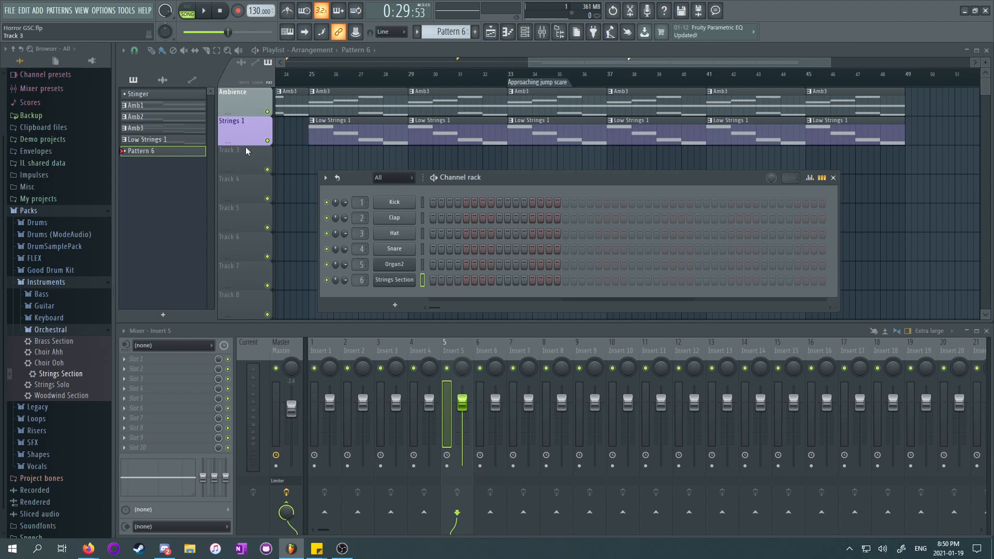
pyautogui.click(467, 124)
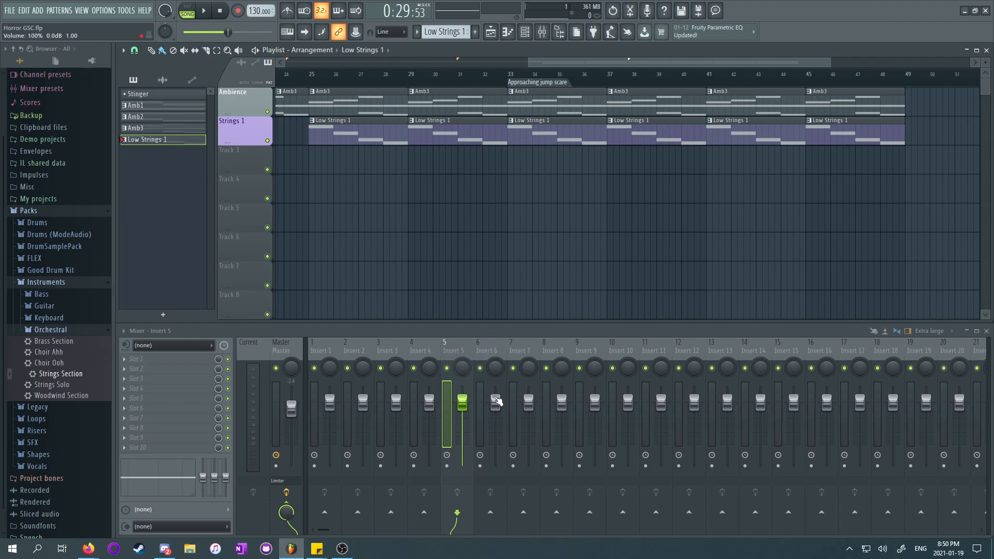
pyautogui.rightClick(238, 129)
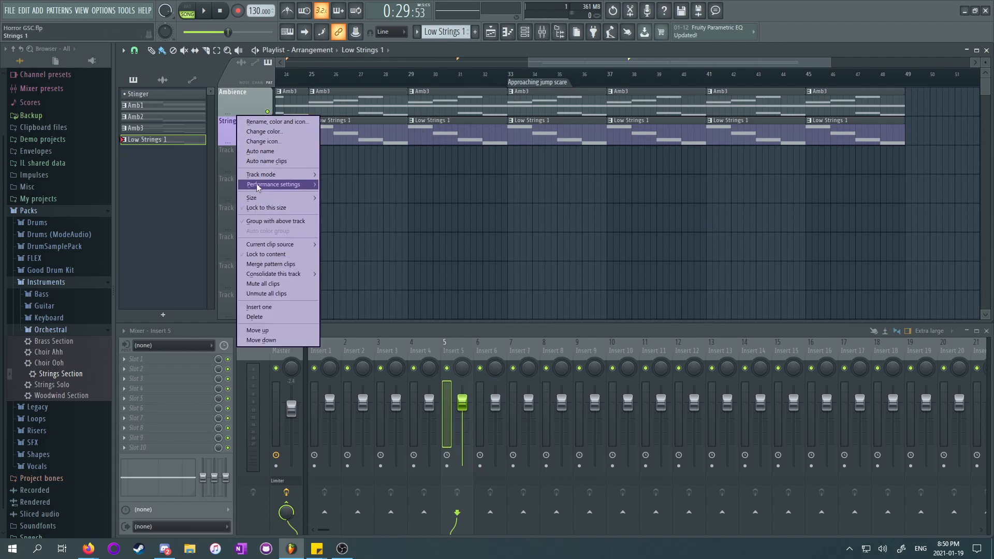
pyautogui.moveTo(260, 176)
pyautogui.moveTo(360, 186)
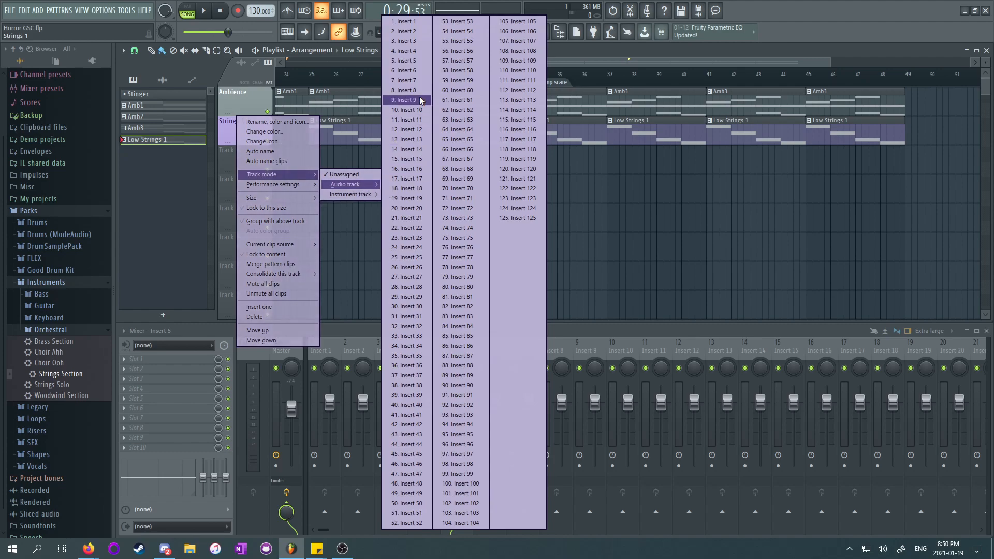
pyautogui.click(409, 80)
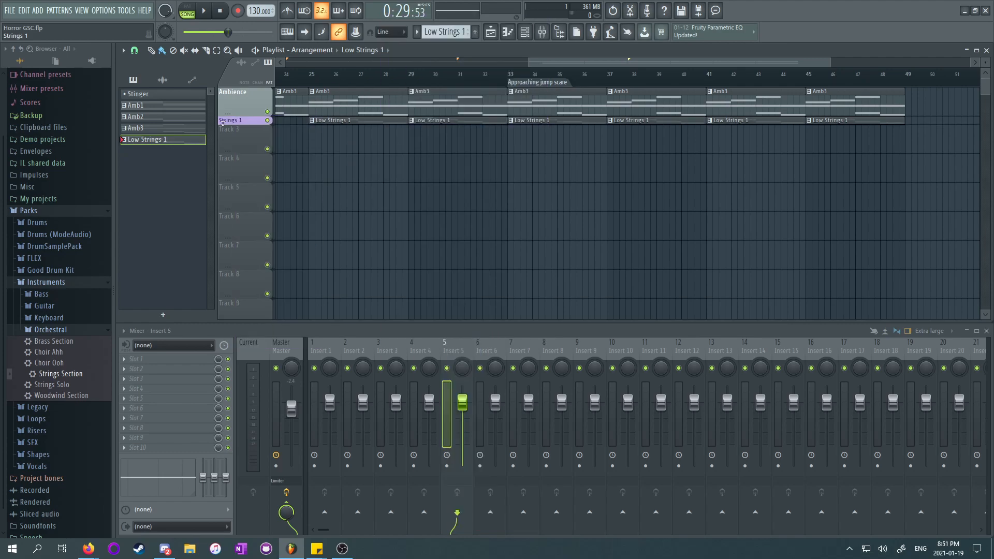
pyautogui.moveTo(238, 124); pyautogui.dragTo(239, 145)
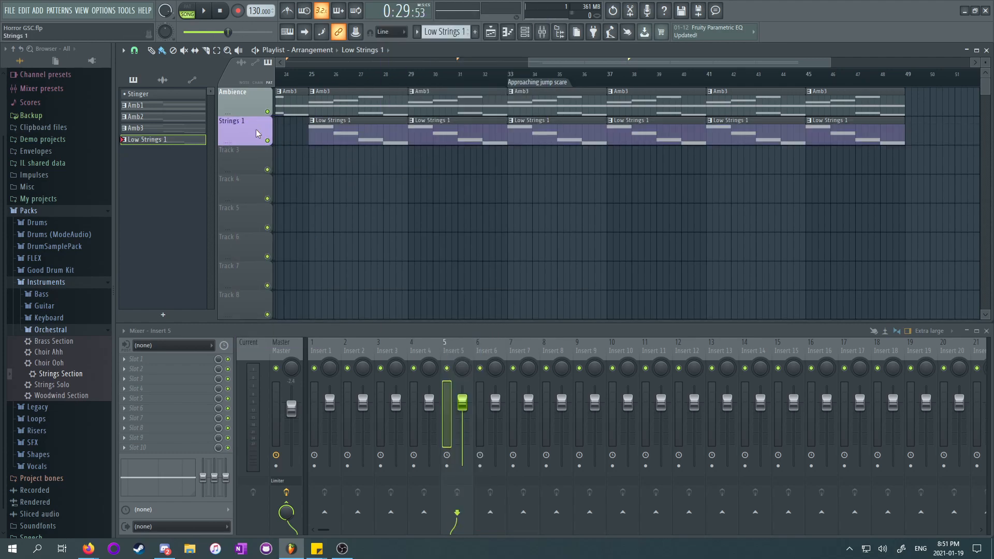
# Step: Switch to the empty Pattern 6 and place a clip of it on Track 3 at bar 33
pyautogui.click(524, 32)
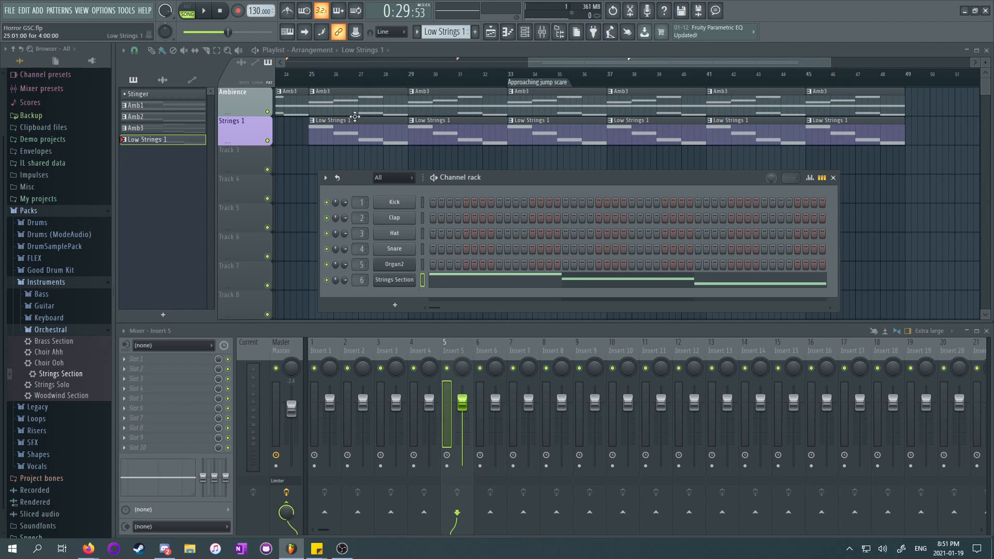
pyautogui.scroll(1, 453, 28)
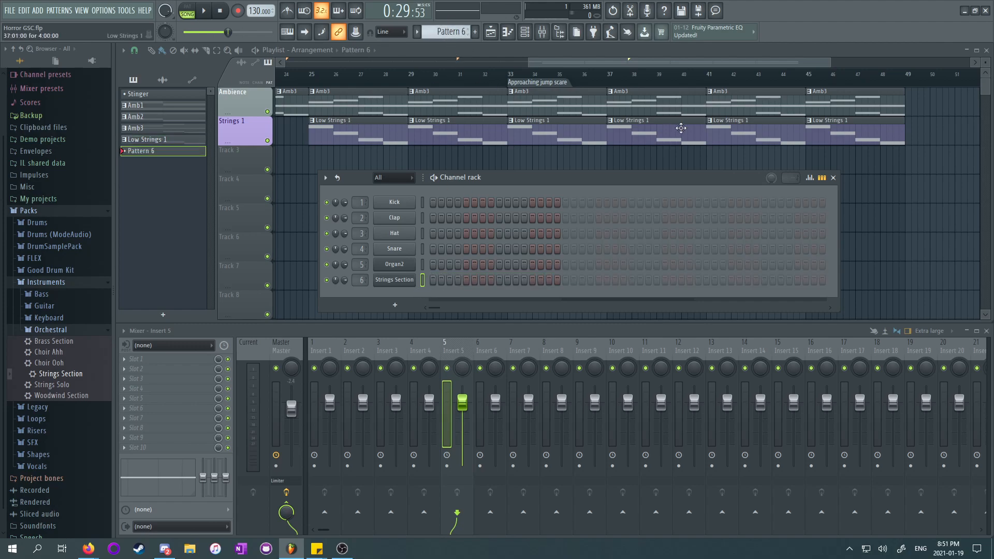
pyautogui.click(833, 178)
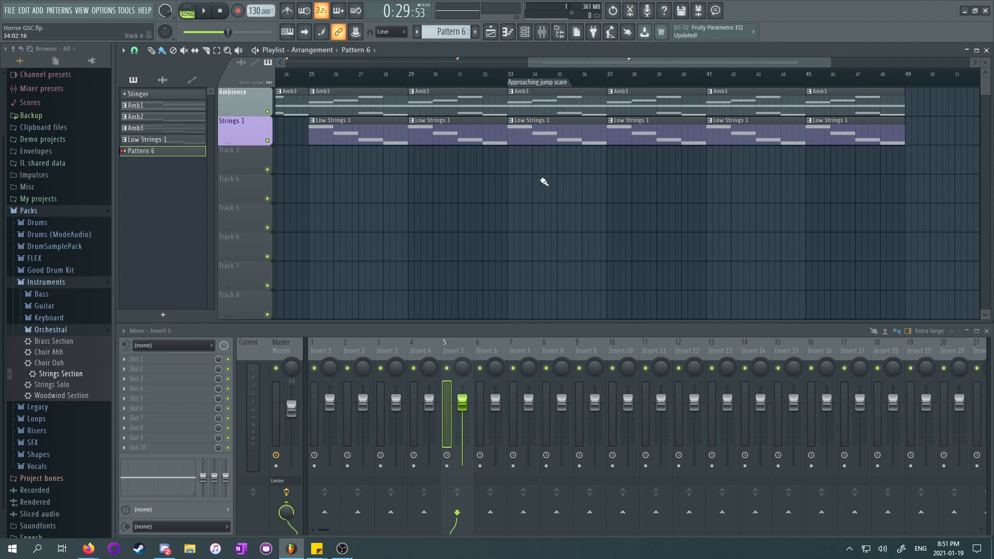
pyautogui.click(509, 167)
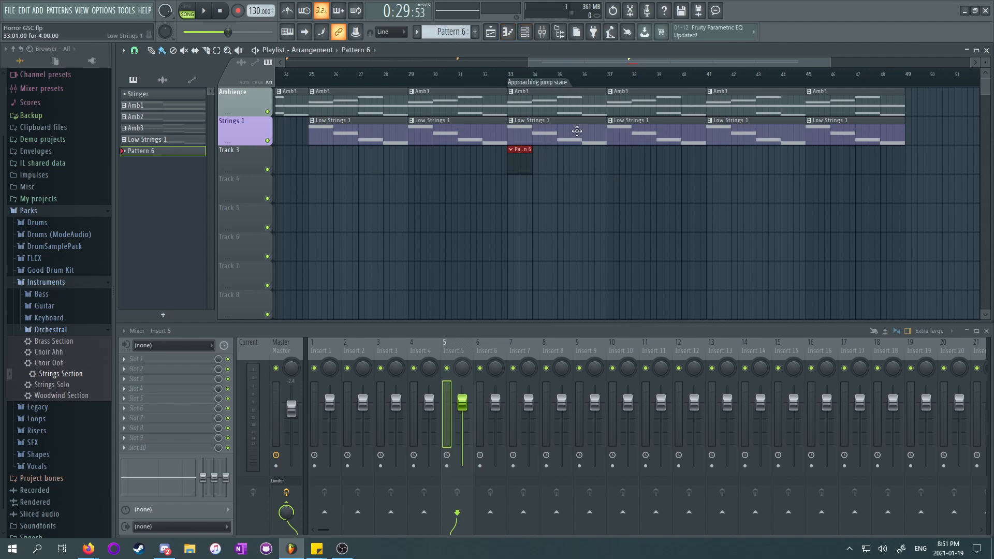
# Step: Set the Strings Section note length in Pattern 6 to one step by shortening a temporary A4 note and deleting it
pyautogui.click(508, 33)
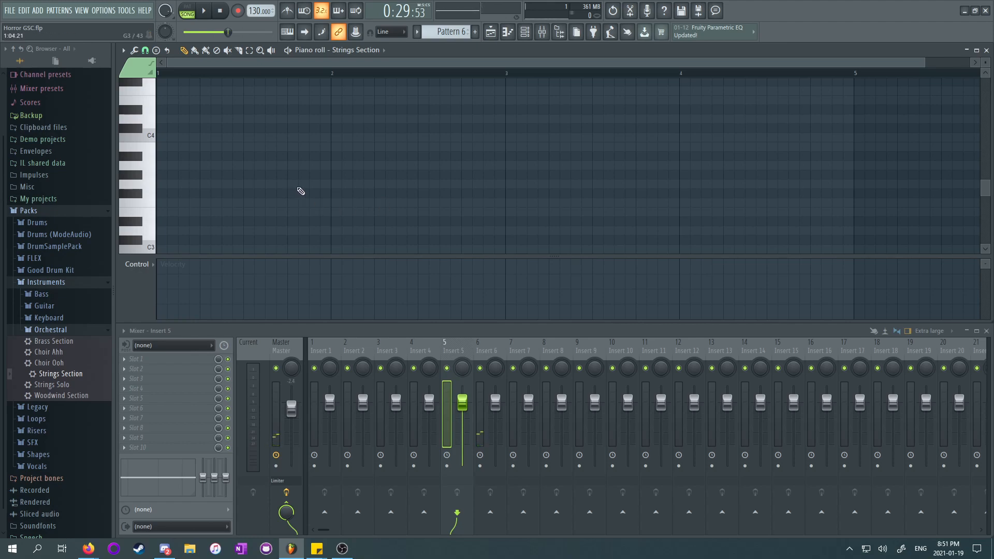
pyautogui.scroll(1, 256, 190)
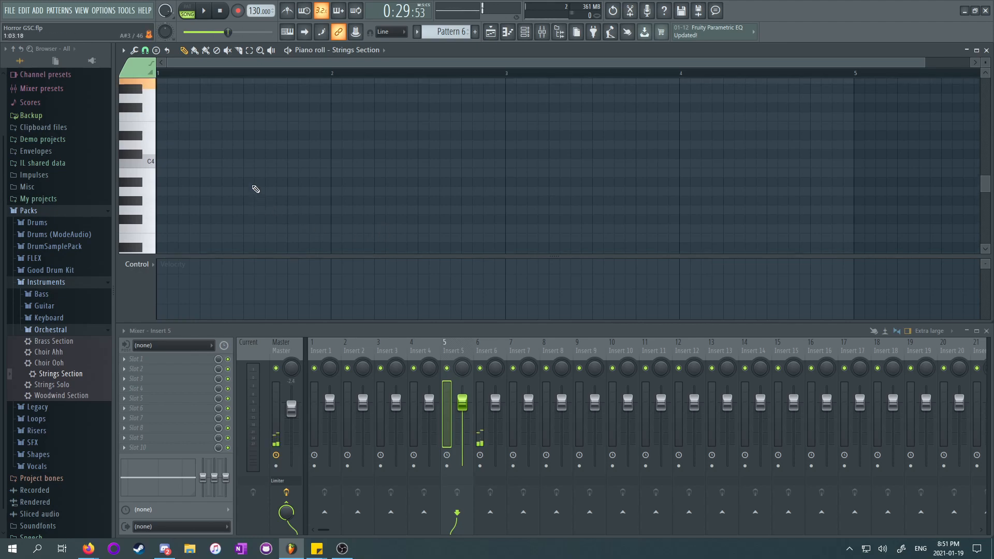
pyautogui.scroll(2, 222, 166)
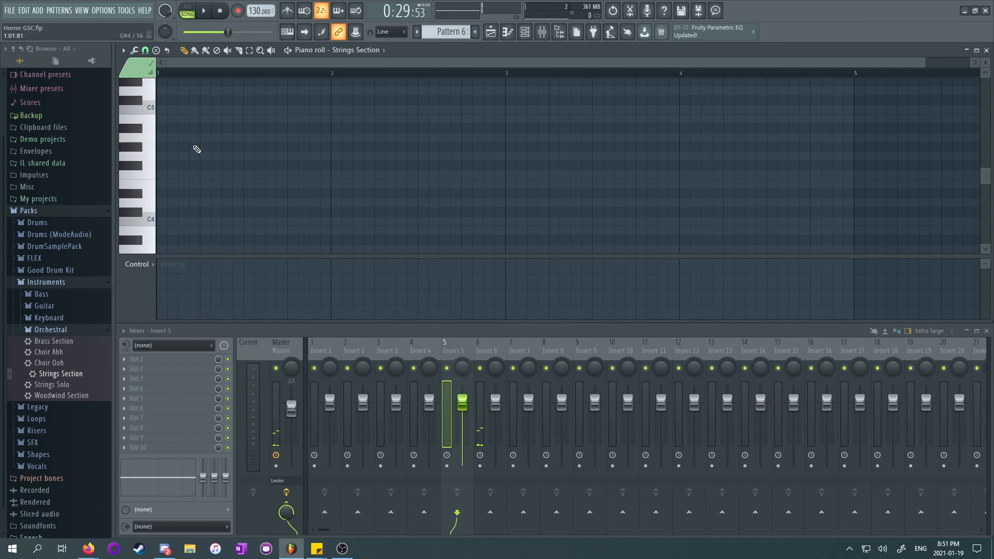
pyautogui.click(166, 138)
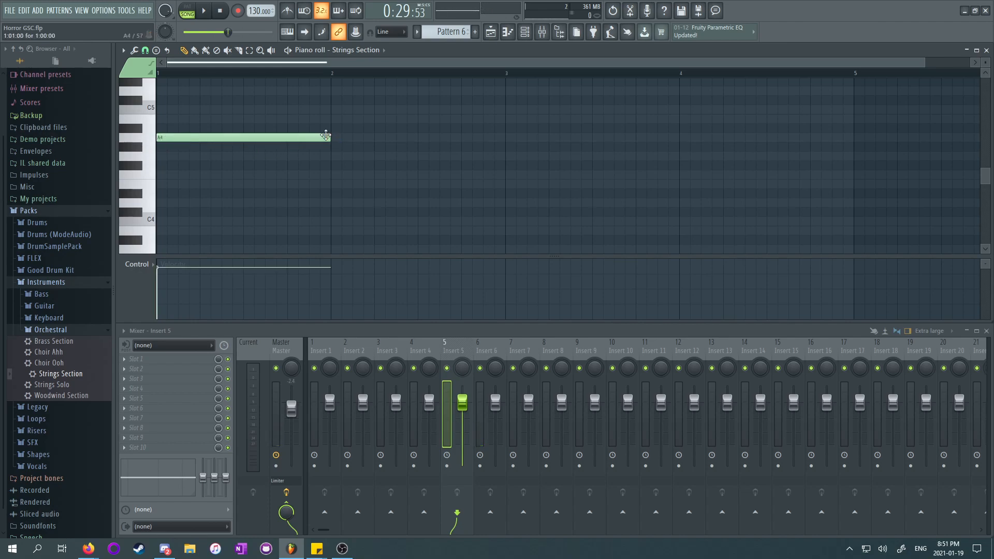
pyautogui.moveTo(326, 136); pyautogui.dragTo(167, 137)
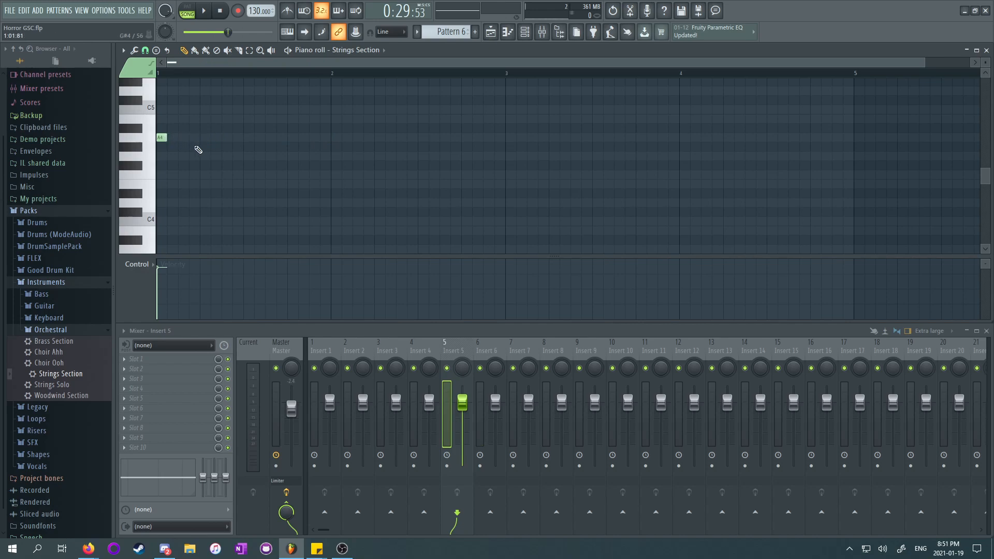
pyautogui.scroll(3, 193, 146)
pyautogui.rightClick(162, 193)
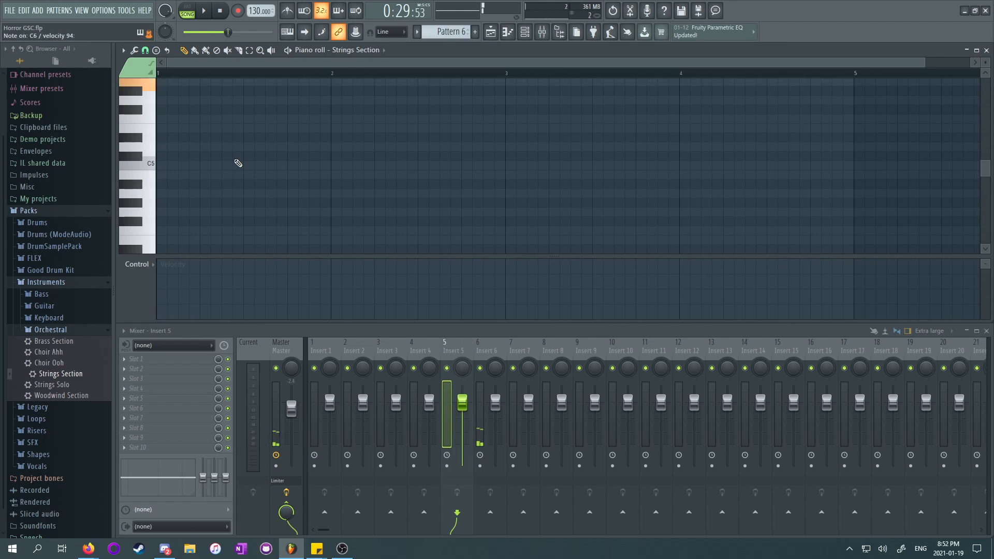
pyautogui.scroll(3, 238, 168)
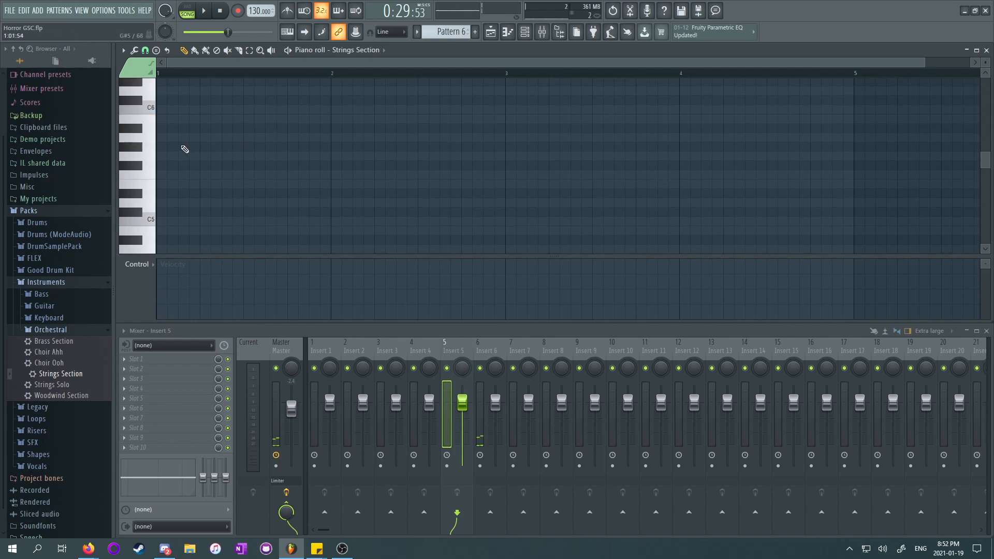
# Step: Add eight evenly spaced one-step A5 notes across bar 1 of Pattern 6 and play the pattern back
pyautogui.click(158, 138)
pyautogui.click(181, 138)
pyautogui.click(202, 138)
pyautogui.click(223, 138)
pyautogui.click(245, 138)
pyautogui.click(267, 137)
pyautogui.click(288, 137)
pyautogui.click(313, 139)
pyautogui.click(203, 6)
pyautogui.press('space')
# Step: Add eight C6 notes in bar 1, one directly above each A5 note
pyautogui.click(161, 109)
pyautogui.click(183, 110)
pyautogui.click(204, 109)
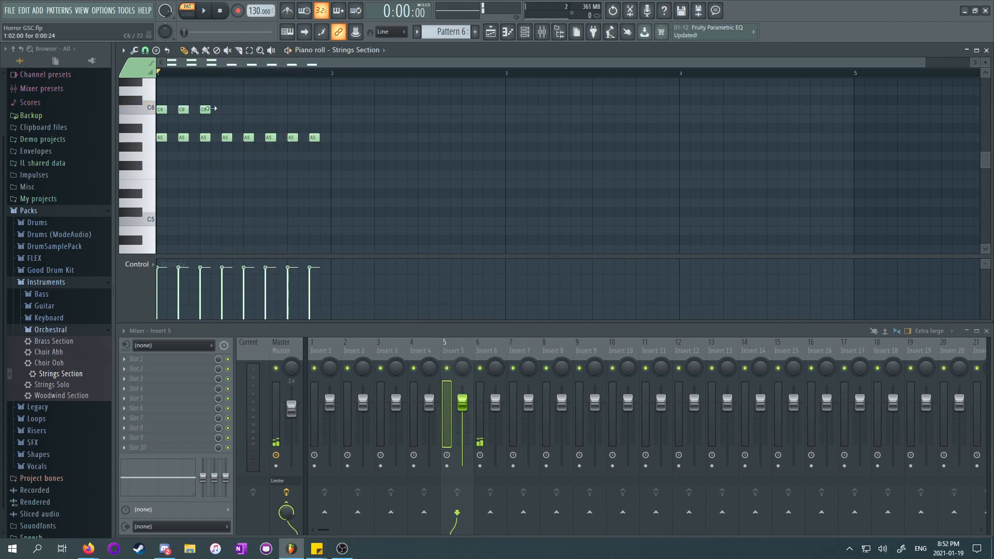
pyautogui.click(226, 109)
pyautogui.click(248, 109)
pyautogui.click(270, 109)
pyautogui.click(292, 109)
pyautogui.click(314, 109)
# Step: Duplicate all bar 1 notes into bar 2 and lower the copied C6 notes to B5
pyautogui.moveTo(332, 163); pyautogui.dragTo(156, 105)
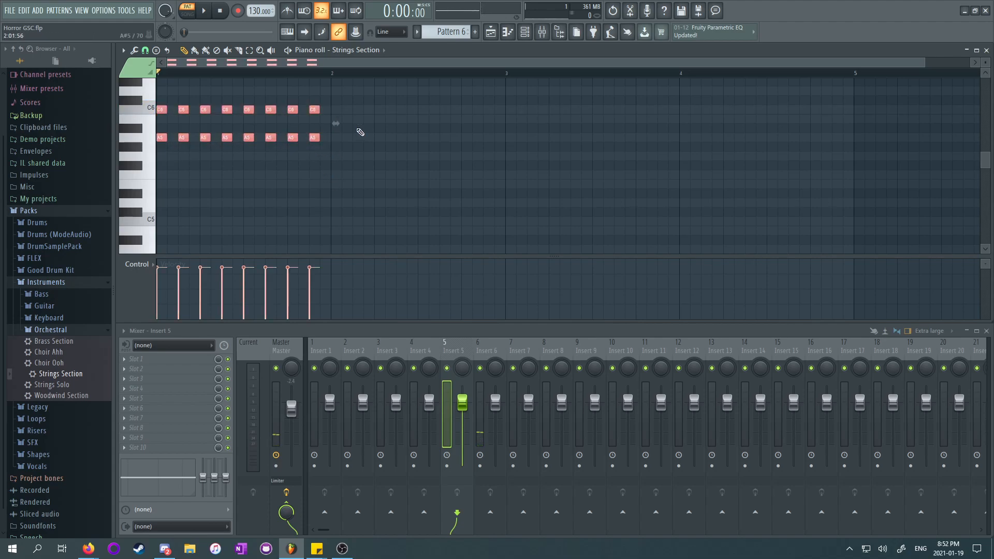
pyautogui.moveTo(314, 136); pyautogui.dragTo(486, 140)
pyautogui.click(329, 100)
pyautogui.moveTo(329, 100); pyautogui.dragTo(506, 117)
pyautogui.moveTo(336, 110); pyautogui.dragTo(338, 121)
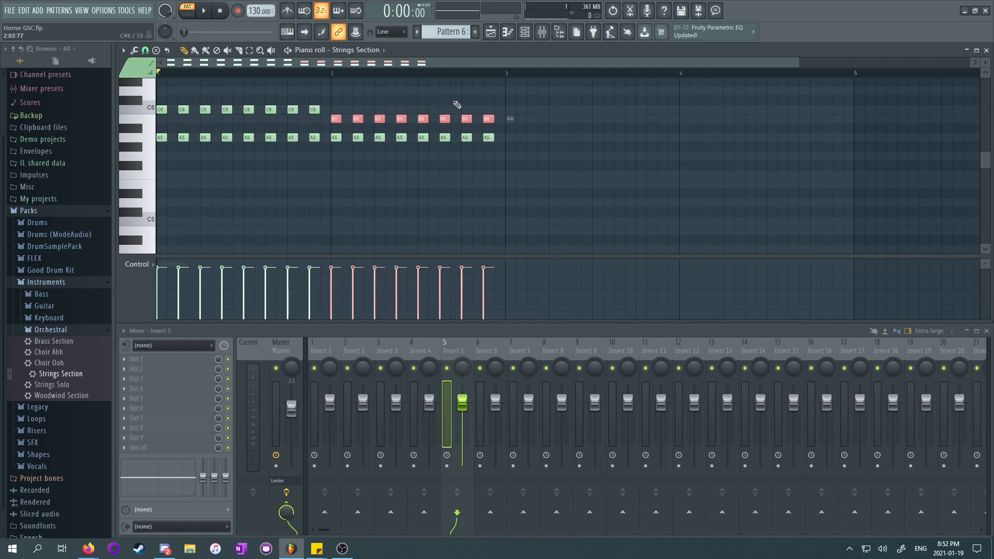
pyautogui.click(457, 106)
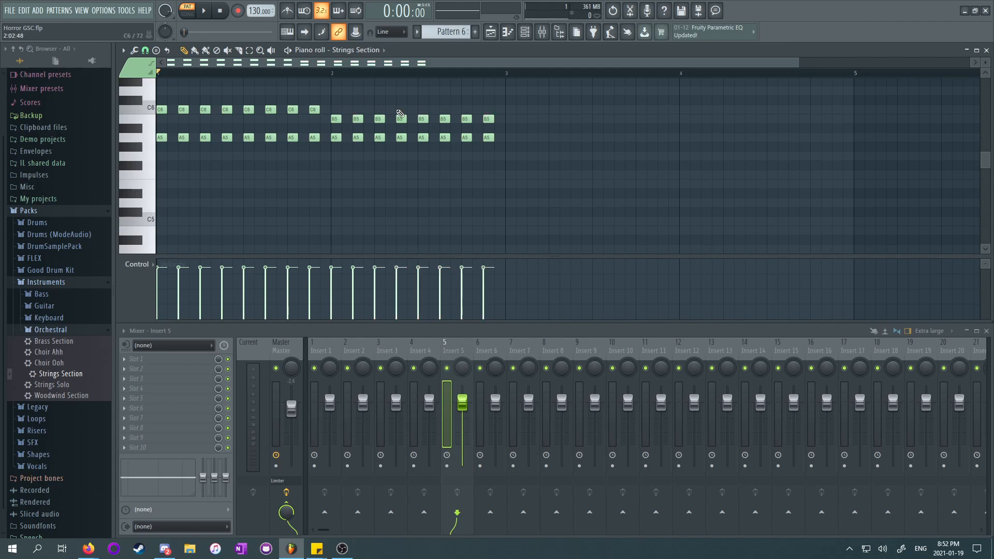
# Step: Play back the two-bar Pattern 6, stop it and return to the playlist arrangement
pyautogui.press('space')
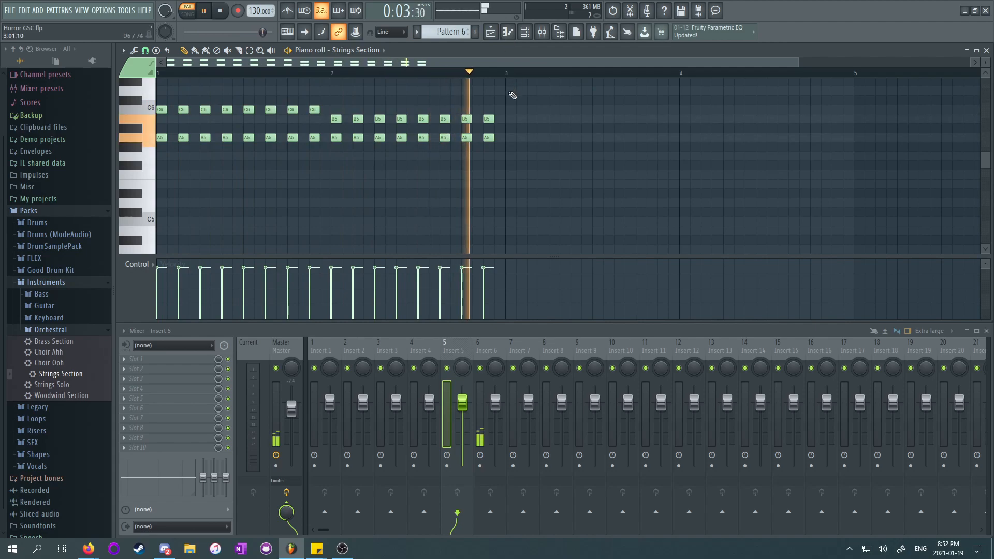
pyautogui.press('space')
pyautogui.press('F5')
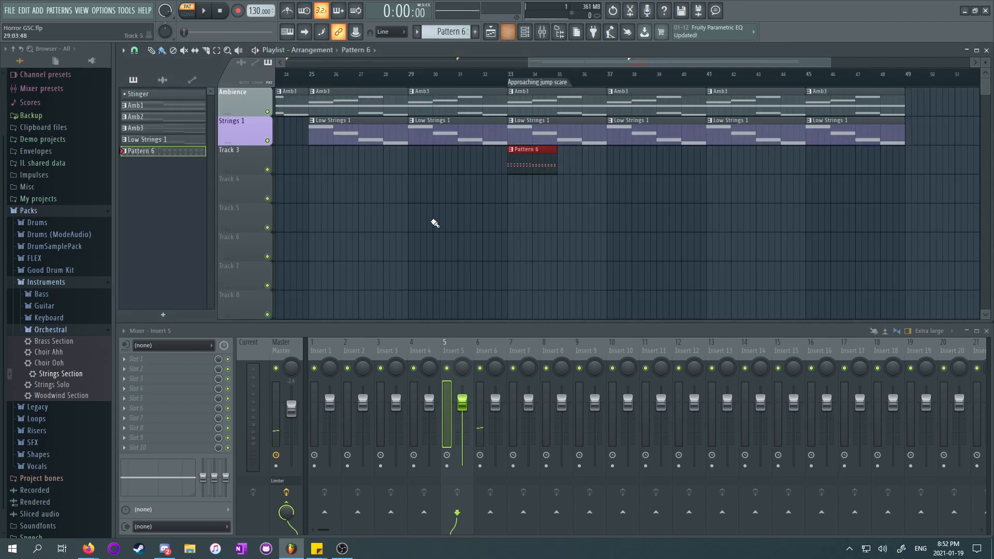
pyautogui.keyDown('ctrl'); pyautogui.click(607, 184); pyautogui.keyUp('ctrl')
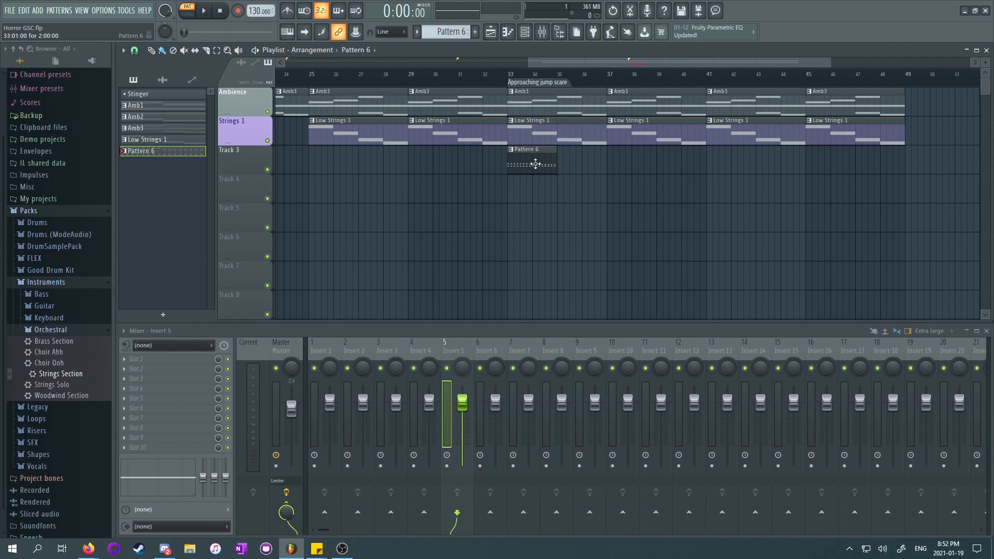
# Step: Clone Pattern 6 and rename the original pattern as High Strings 1
pyautogui.rightClick(159, 158)
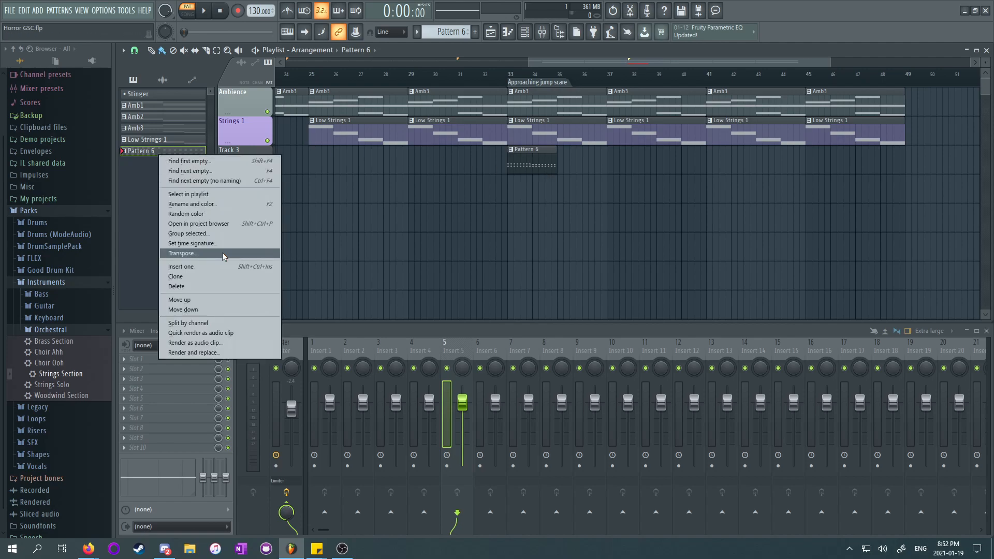
pyautogui.click(197, 275)
pyautogui.click(158, 165)
pyautogui.doubleClick(154, 154)
pyautogui.write('High Strings 1')
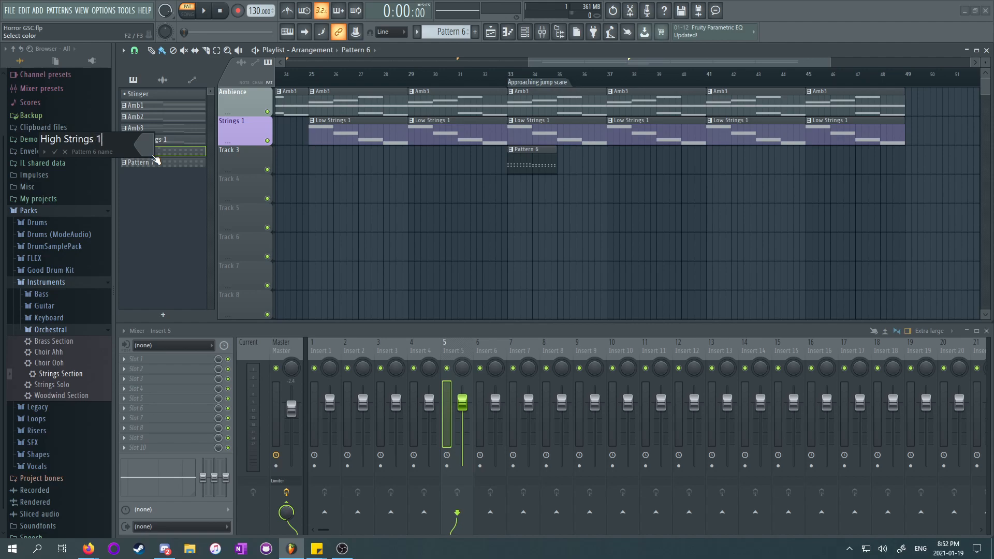
pyautogui.press('Return')
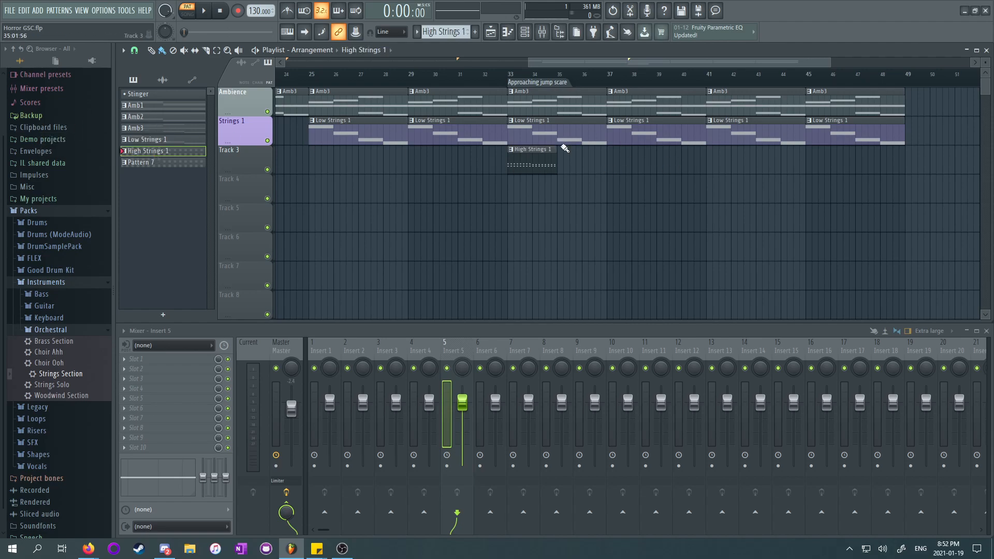
# Step: Delete every second pair of stacked notes in bars 1 and 2 of High Strings 1, leaving four pairs per bar
pyautogui.doubleClick(540, 154)
pyautogui.moveTo(595, 169); pyautogui.dragTo(470, 162)
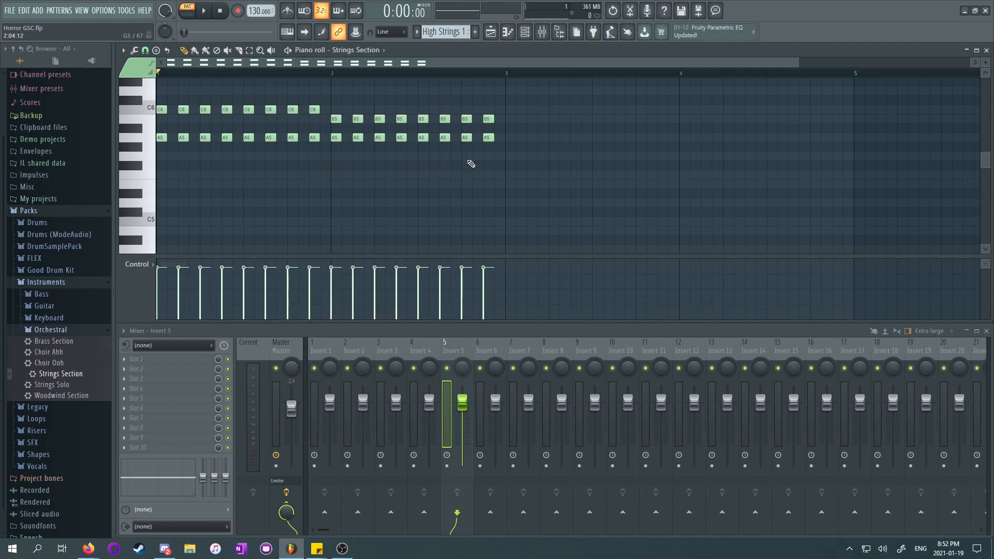
pyautogui.moveTo(177, 97); pyautogui.dragTo(193, 142)
pyautogui.press('Delete')
pyautogui.moveTo(221, 102); pyautogui.dragTo(234, 139)
pyautogui.press('Delete')
pyautogui.moveTo(260, 100); pyautogui.dragTo(286, 144)
pyautogui.press('Delete')
pyautogui.moveTo(309, 98); pyautogui.dragTo(319, 150)
pyautogui.press('Delete')
pyautogui.moveTo(353, 107); pyautogui.dragTo(368, 146)
pyautogui.press('Delete')
pyautogui.moveTo(394, 106); pyautogui.dragTo(409, 145)
pyautogui.press('Delete')
pyautogui.moveTo(433, 107); pyautogui.dragTo(453, 152)
pyautogui.press('Delete')
pyautogui.moveTo(474, 96); pyautogui.dragTo(497, 150)
pyautogui.press('Delete')
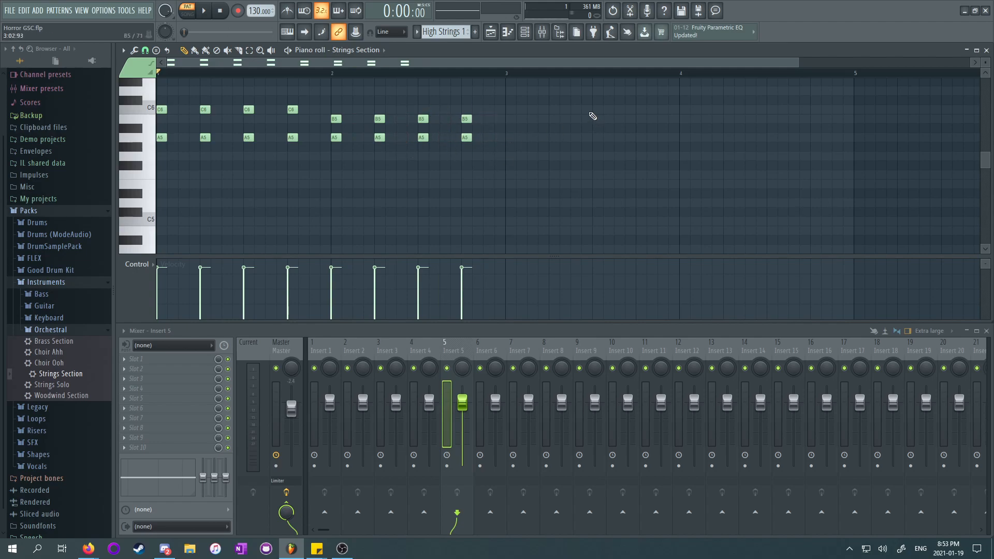
# Step: Return to the playlist, set the playback position to bar 33 and place a second High Strings 1 clip at bar 35 on Track 3
pyautogui.click(514, 35)
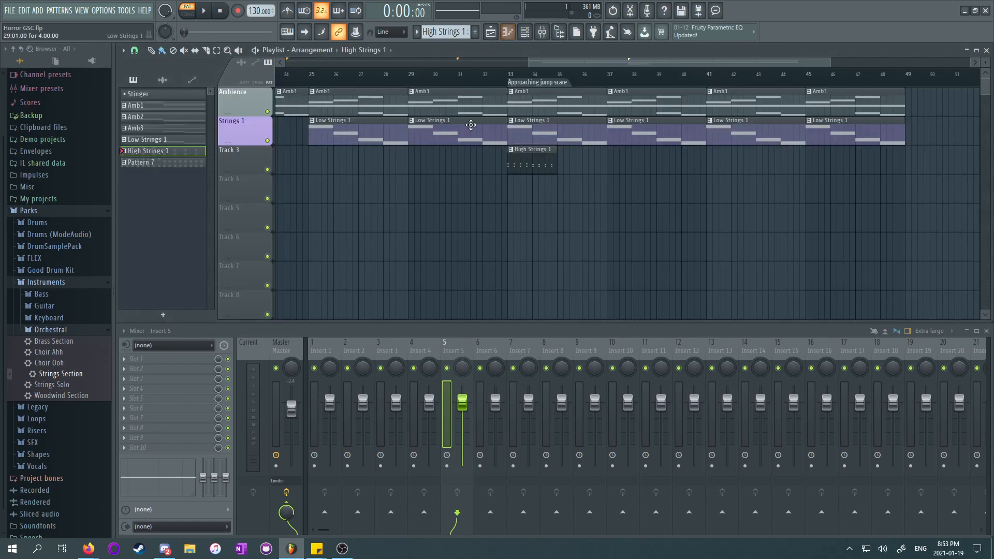
pyautogui.click(515, 76)
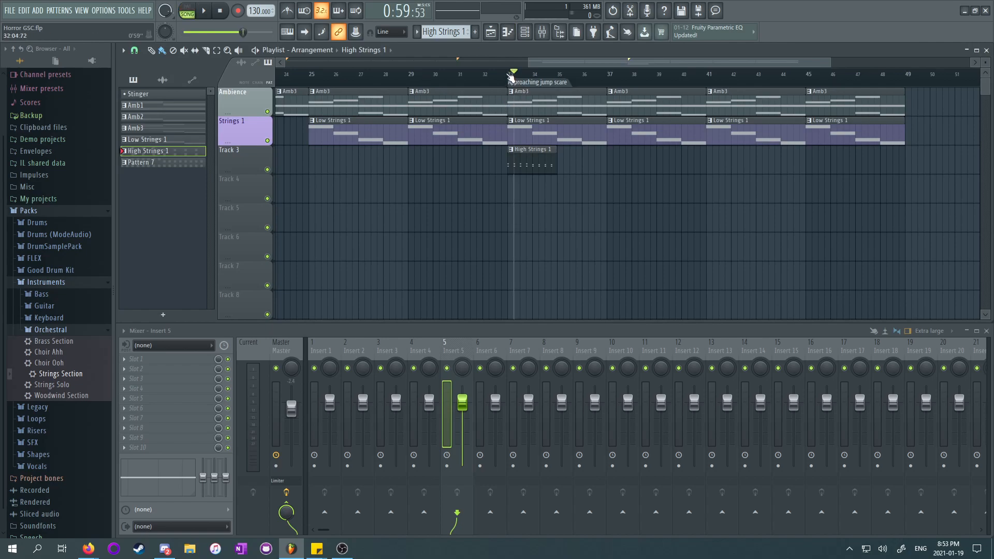
pyautogui.click(559, 164)
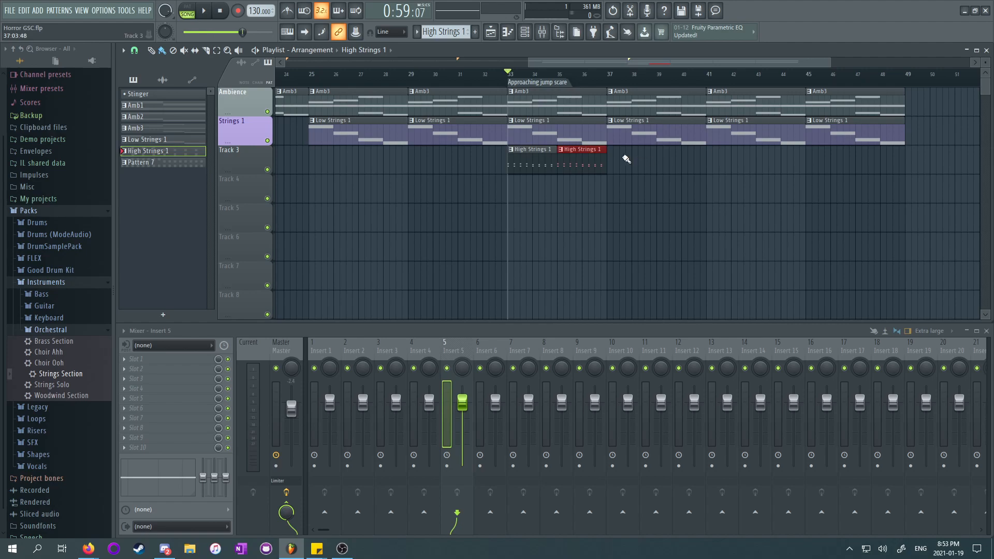
# Step: Rename Pattern 7 as High Strings 2 and place two clips of it on Track 3 at bars 37 and 39
pyautogui.click(145, 163)
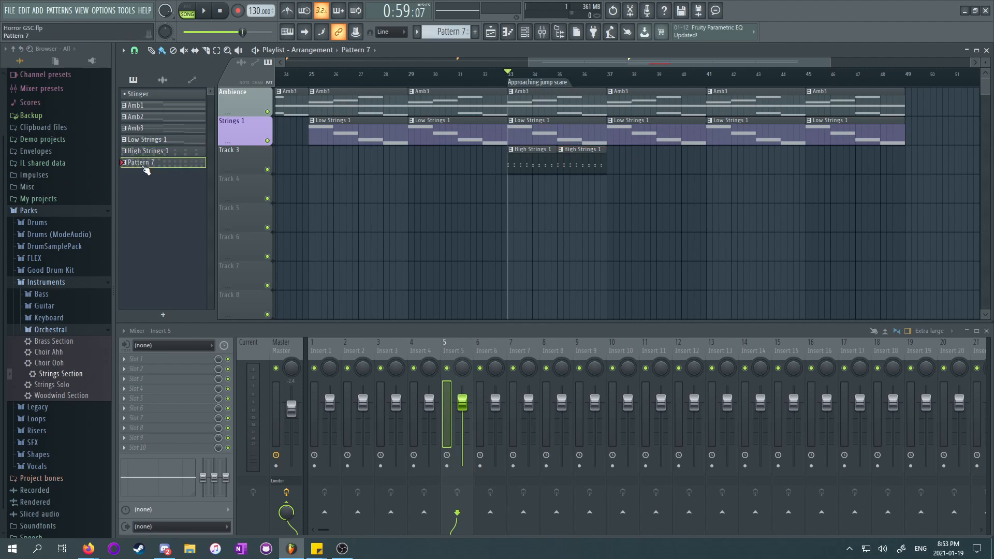
pyautogui.rightClick(143, 168)
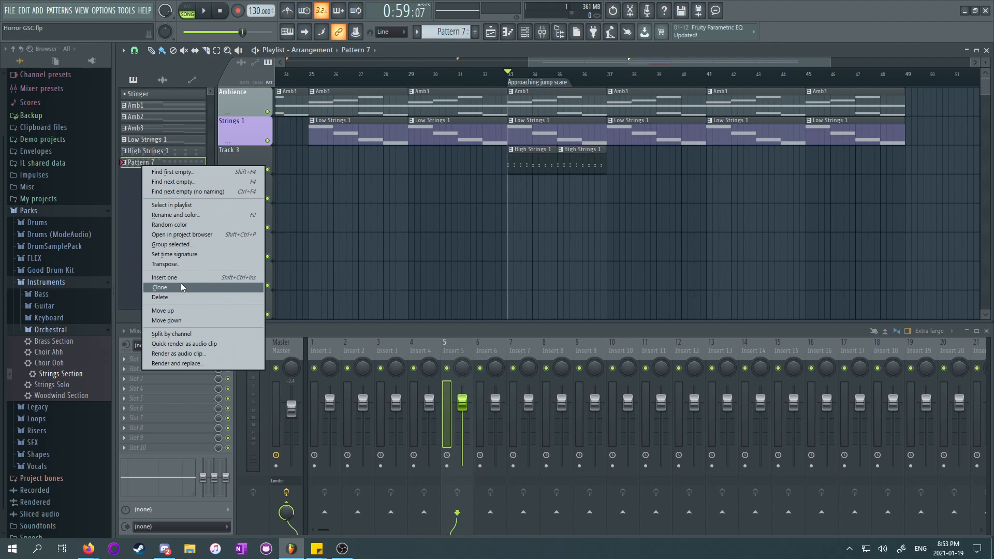
pyautogui.click(197, 216)
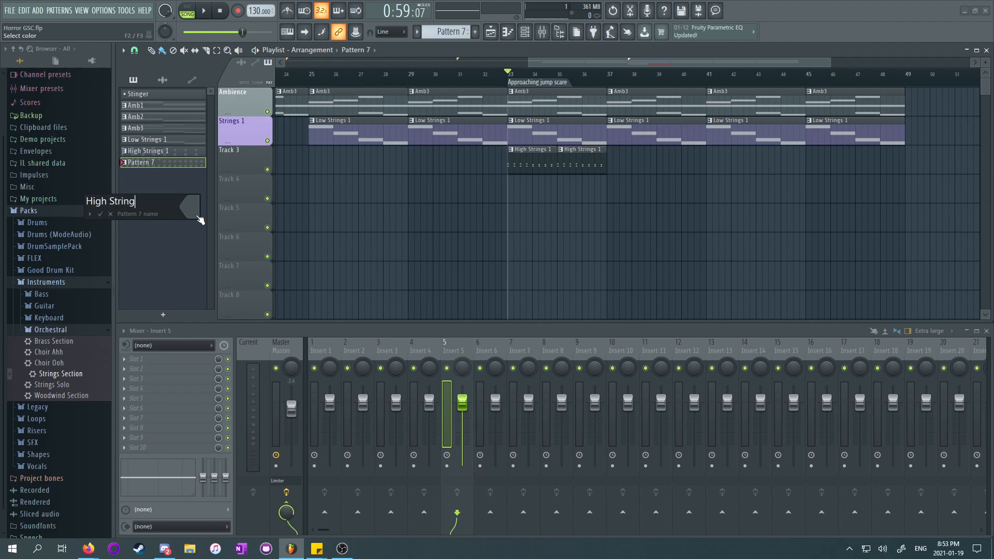
pyautogui.write('2')
pyautogui.press('Return')
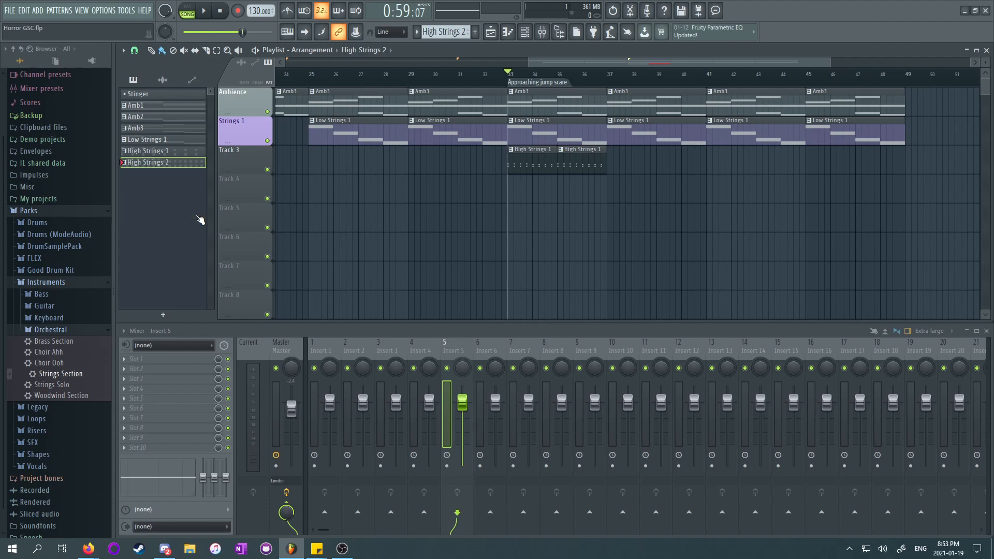
pyautogui.click(612, 161)
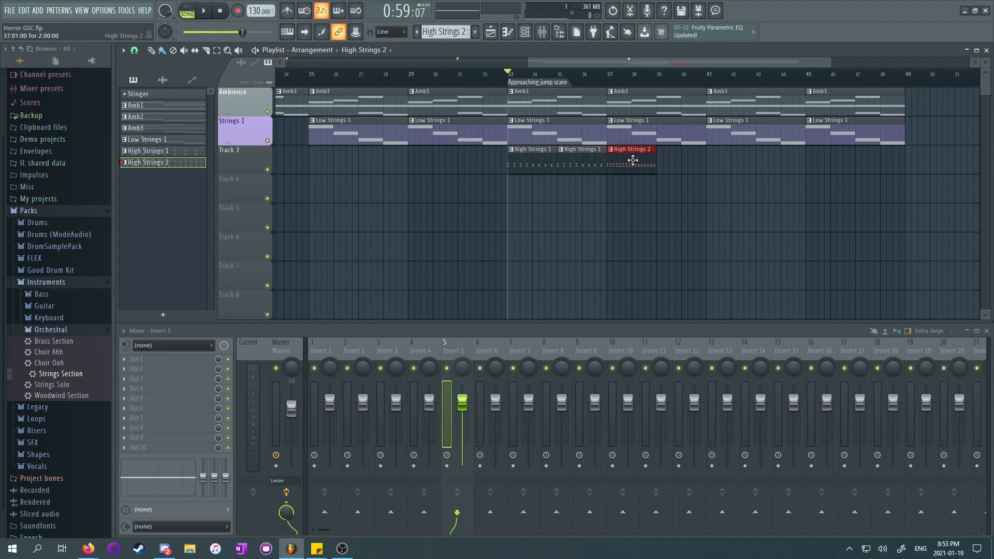
pyautogui.click(660, 162)
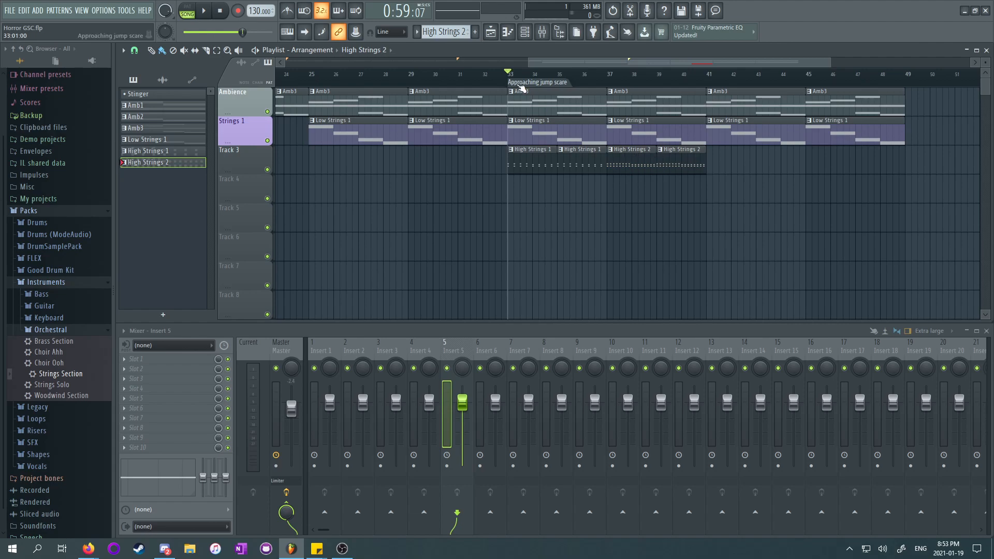
# Step: Play the arrangement from bar 25 and from bar 29 through the high strings clips, and stop playback
pyautogui.click(313, 76)
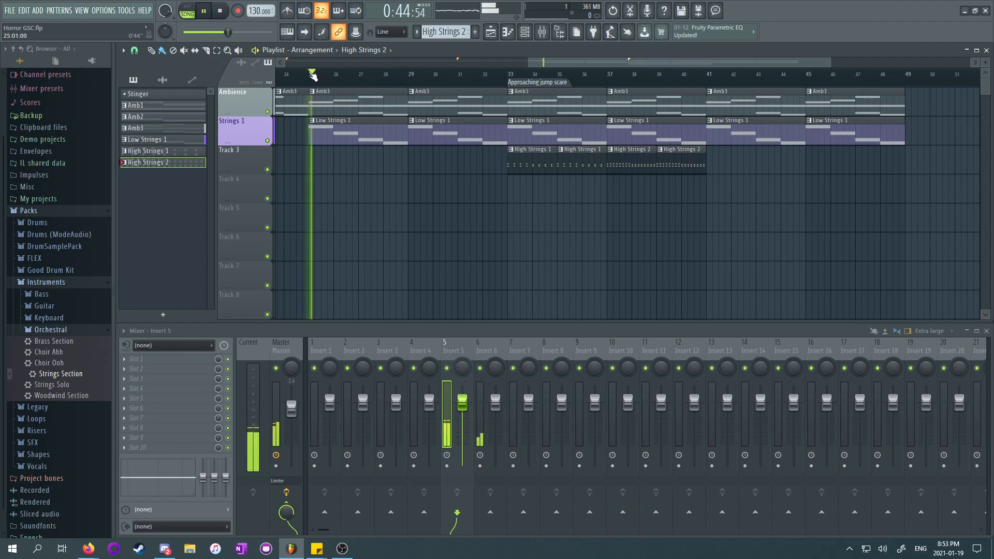
pyautogui.click(412, 78)
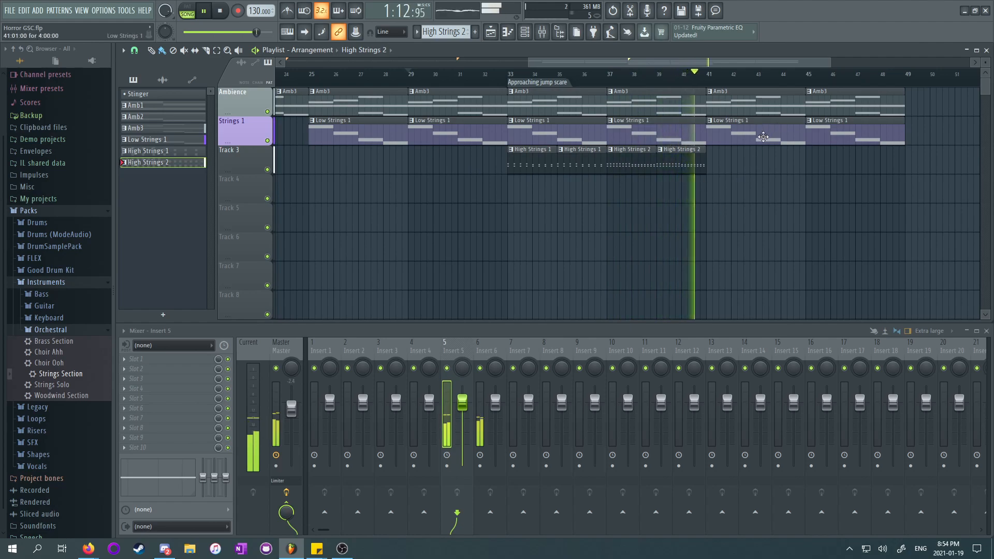
pyautogui.press('space')
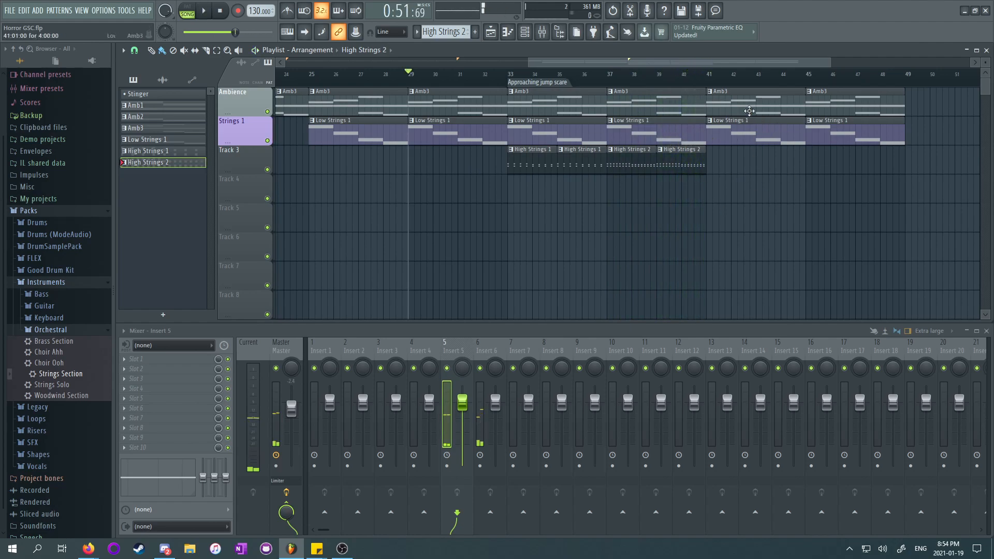
# Step: Clone the High Strings 2 pattern and rename the copy as High Strings 3
pyautogui.click(507, 32)
pyautogui.click(507, 33)
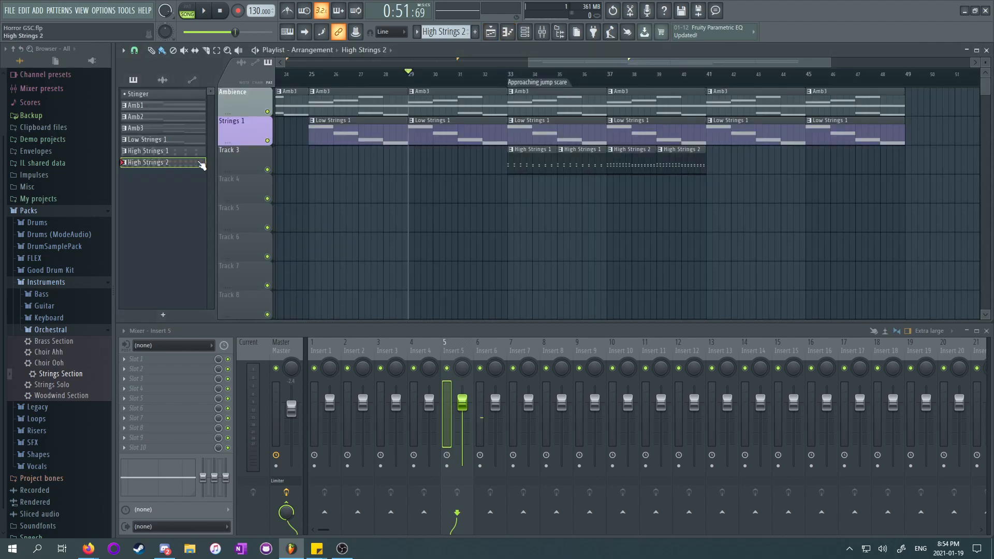
pyautogui.rightClick(187, 163)
pyautogui.click(213, 282)
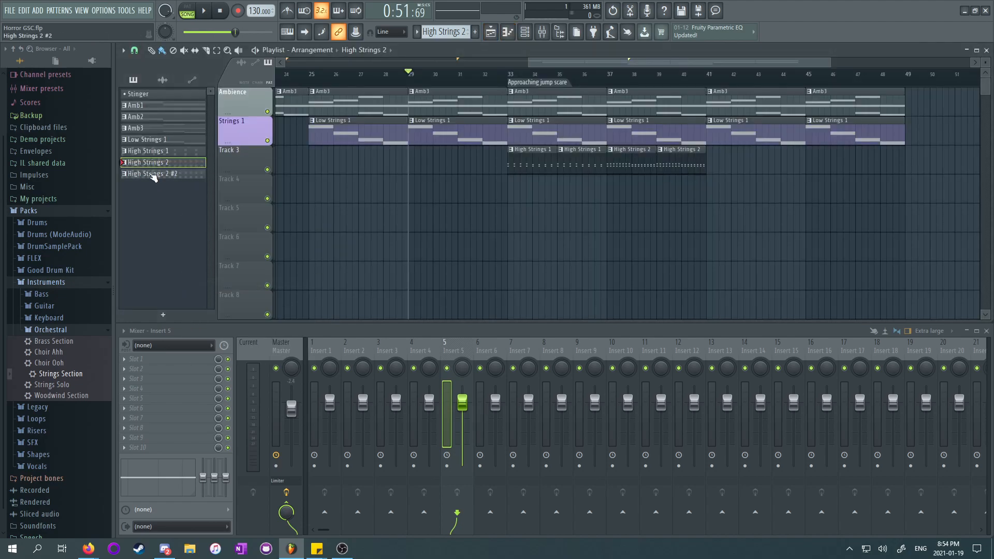
pyautogui.click(122, 160)
pyautogui.press('BackSpace')
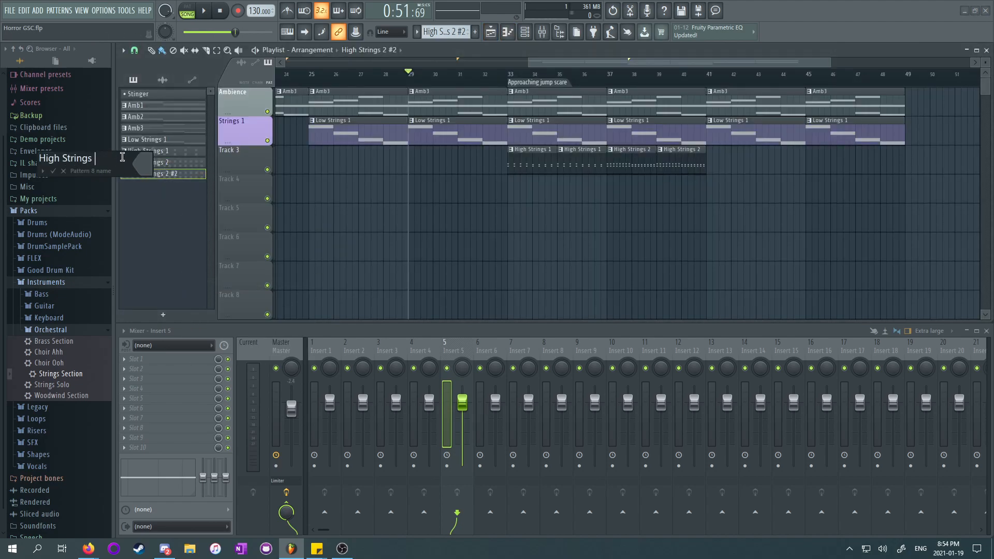
pyautogui.write('3')
pyautogui.press('Return')
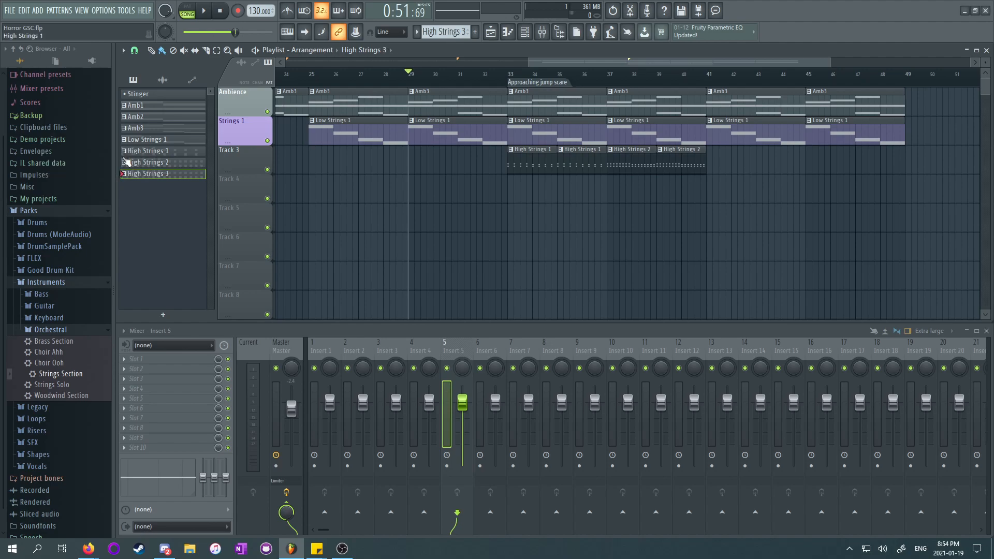
# Step: Try duplicating all notes of the High Strings 3 pattern into the gaps between them, and play the result
pyautogui.click(508, 33)
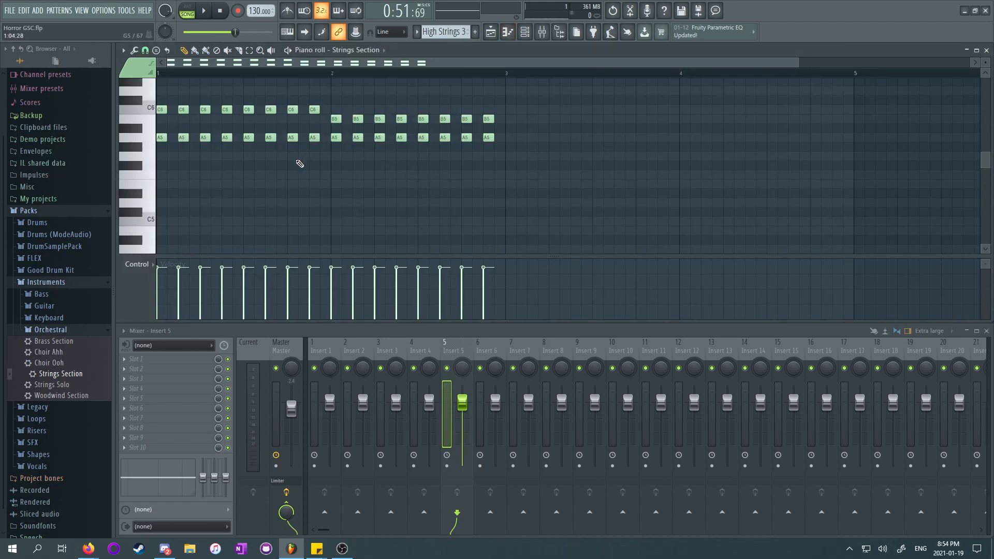
pyautogui.moveTo(535, 164); pyautogui.dragTo(156, 87)
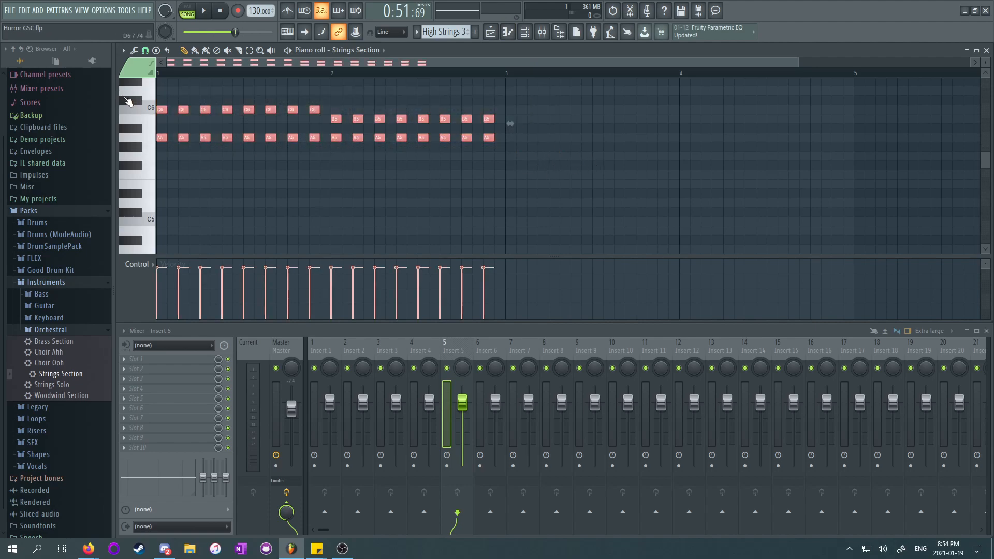
pyautogui.hotkey('shift', 'Right')
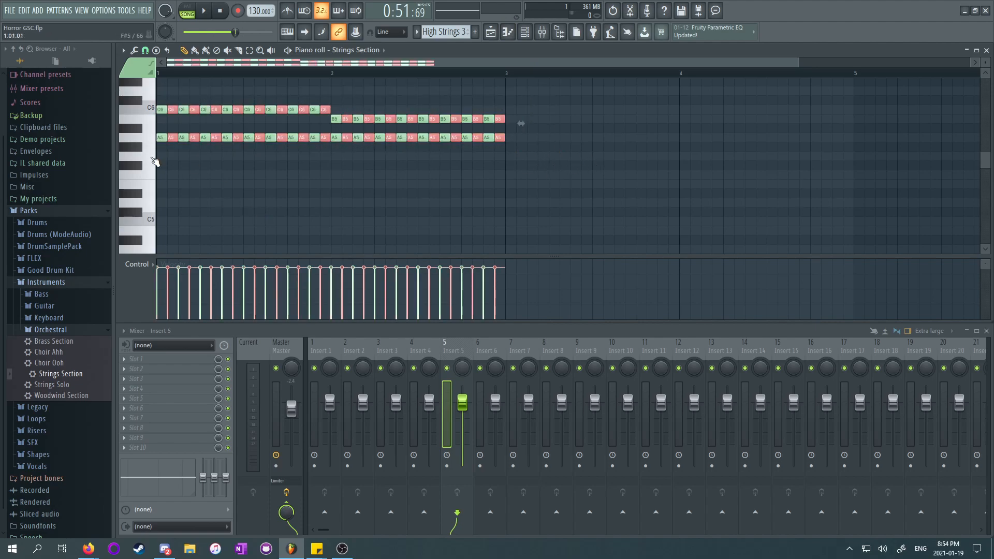
pyautogui.press('space')
pyautogui.press('l')
pyautogui.press('space')
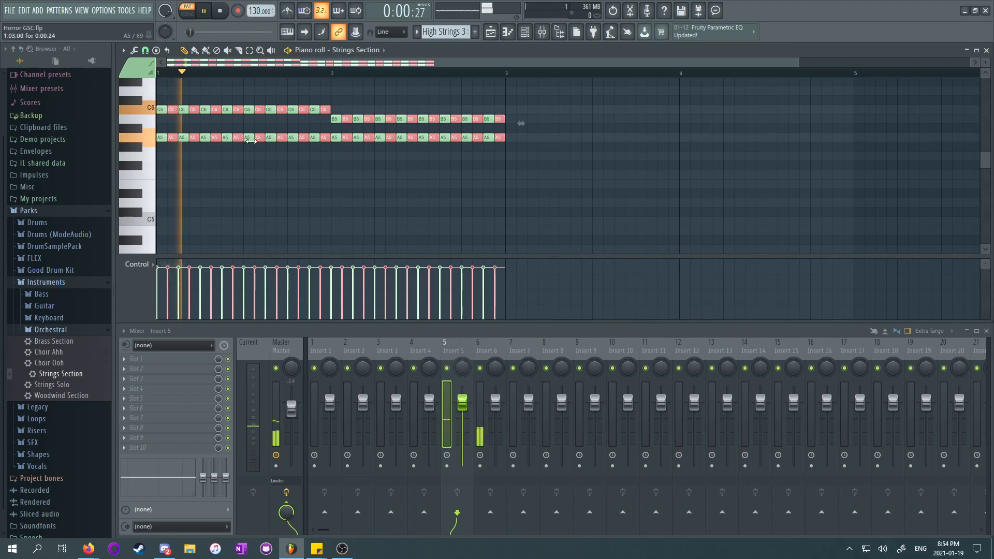
# Step: Try lowering the velocity of the duplicated in-between notes, play the pattern, and delete those duplicates
pyautogui.moveTo(173, 291); pyautogui.dragTo(486, 291)
pyautogui.press('space')
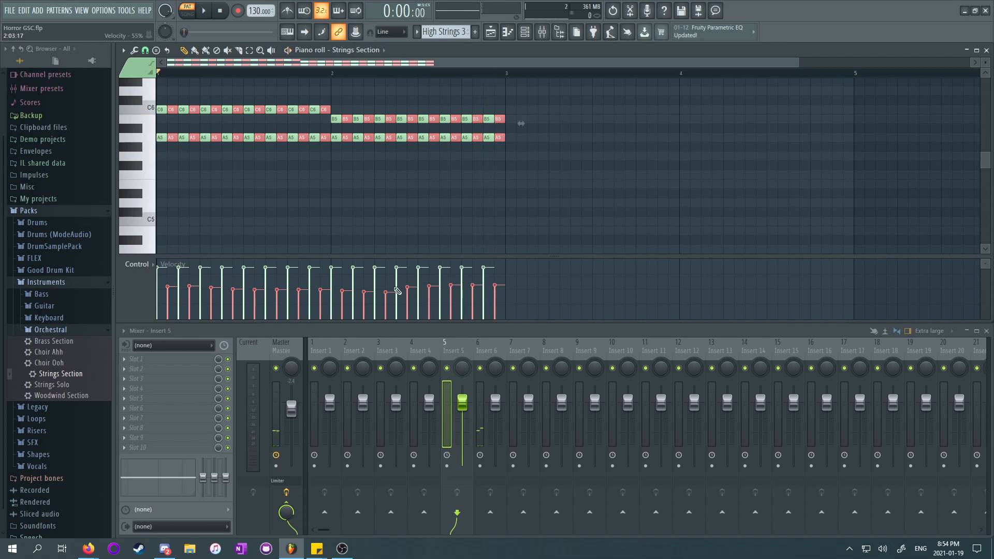
pyautogui.press('space')
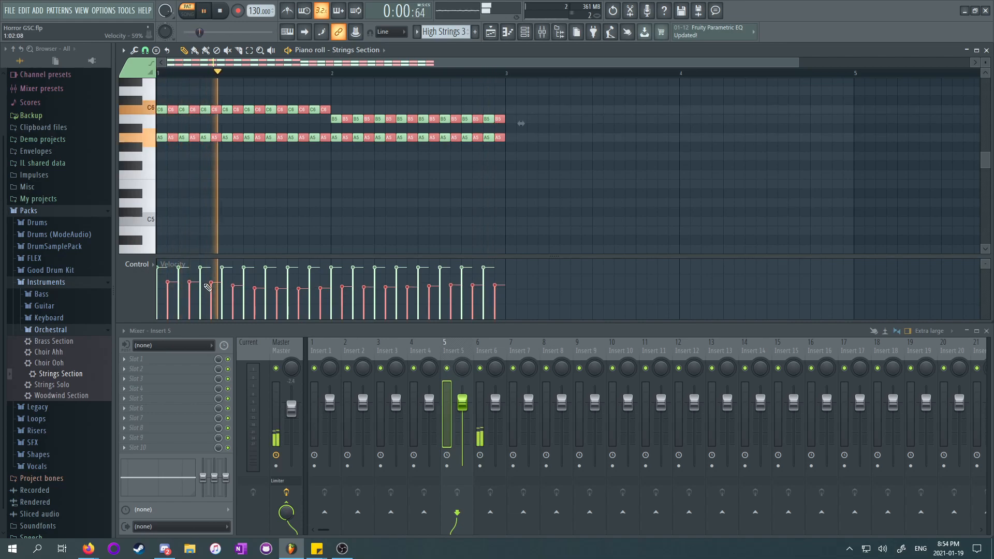
pyautogui.press('space')
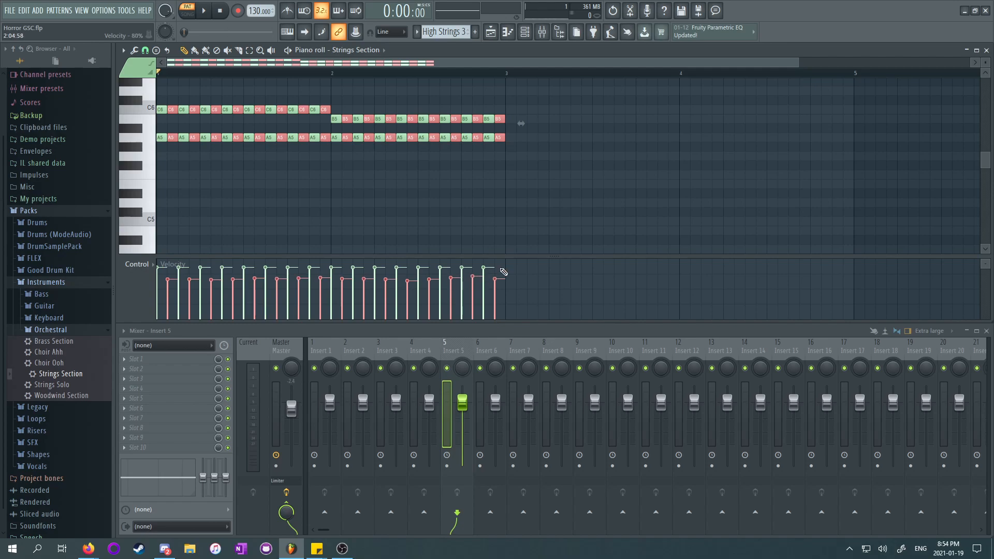
pyautogui.press('Delete')
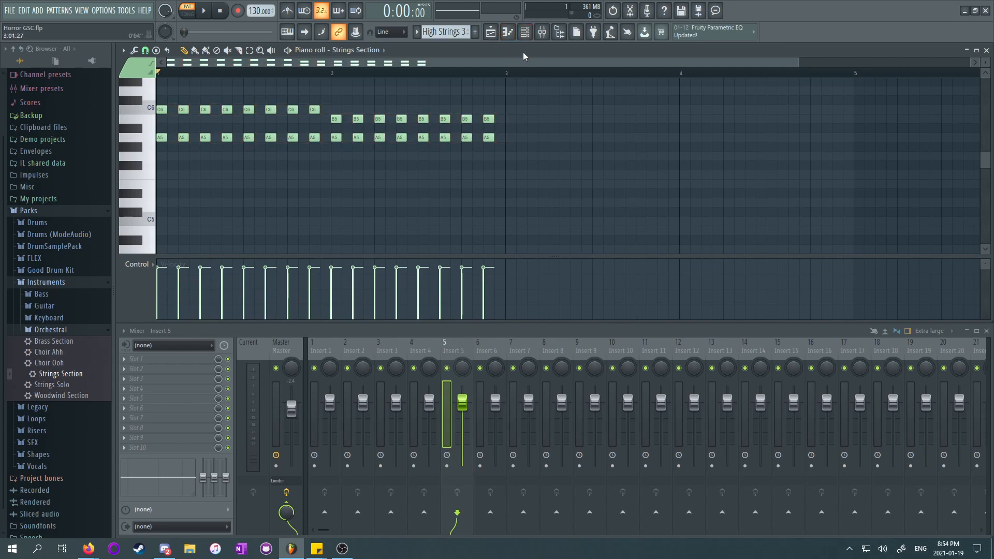
pyautogui.click(506, 36)
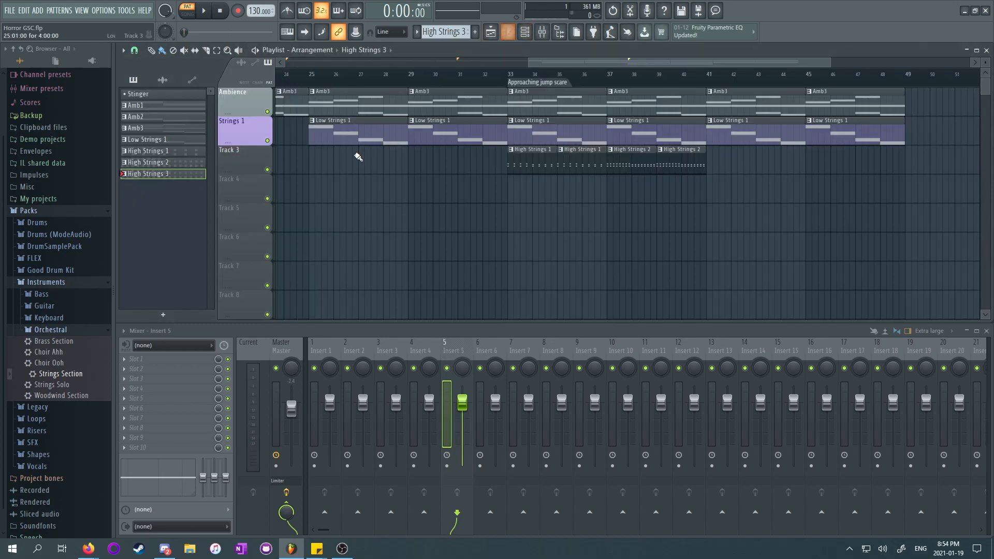
pyautogui.rightClick(176, 178)
pyautogui.click(141, 194)
pyautogui.rightClick(148, 180)
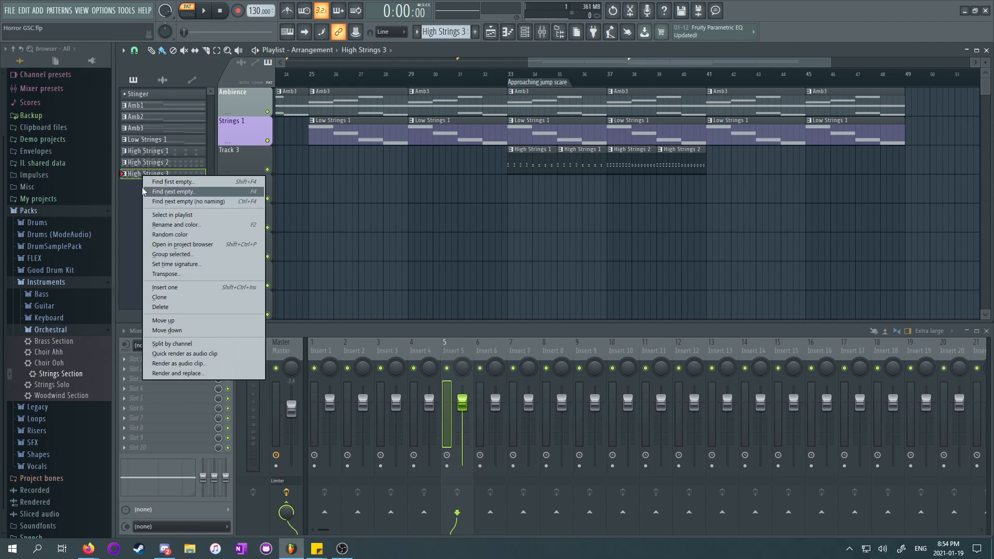
pyautogui.click(137, 182)
# Step: Delete all notes from the High Strings 3 pattern in the piano roll
pyautogui.click(503, 36)
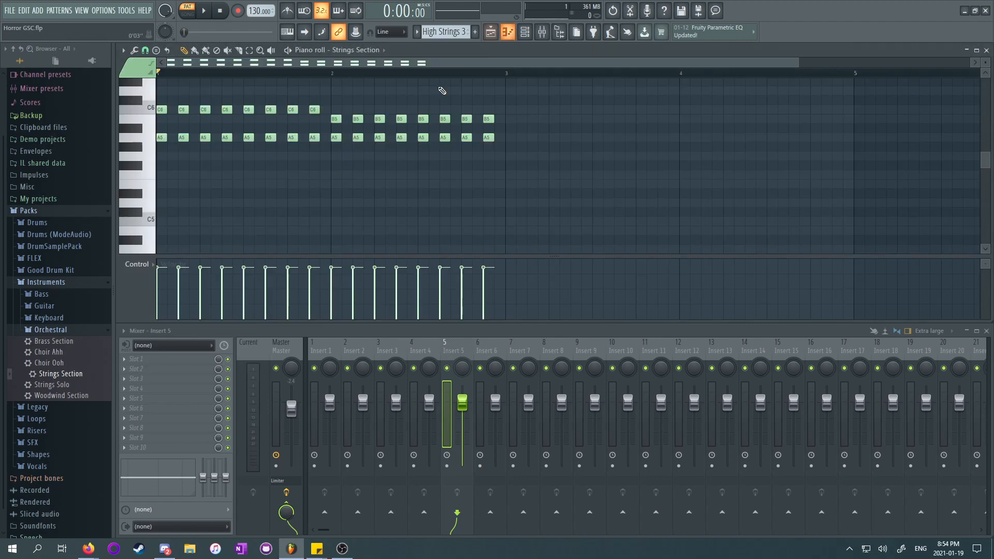
pyautogui.moveTo(535, 174); pyautogui.dragTo(160, 104)
pyautogui.press('Delete')
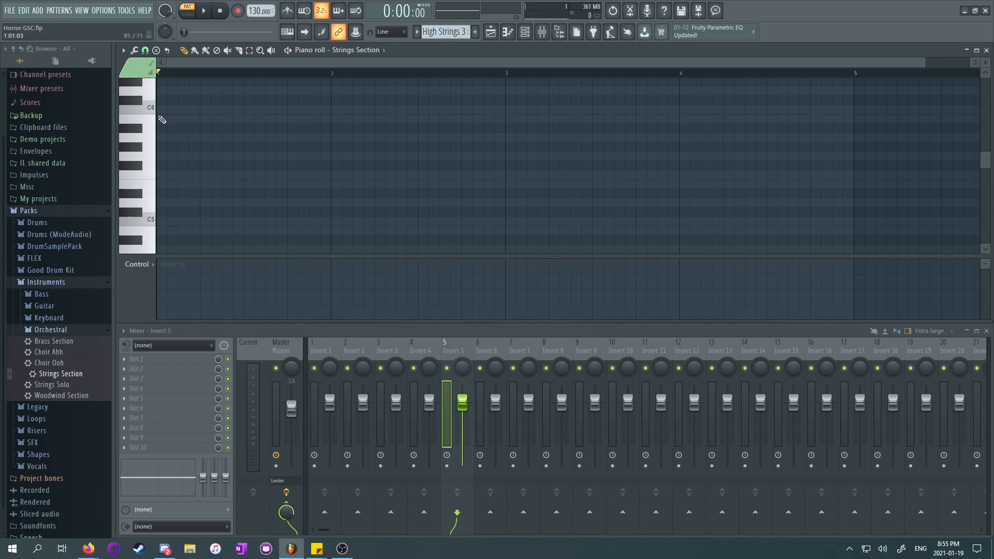
# Step: Draw sustained A5 and C6 notes spanning bar 1, lower their velocity, and play the pattern
pyautogui.click(160, 108)
pyautogui.moveTo(164, 137); pyautogui.dragTo(327, 143)
pyautogui.moveTo(162, 106); pyautogui.dragTo(308, 117)
pyautogui.moveTo(160, 295)
pyautogui.mouseDown()
pyautogui.moveTo(160, 303)
pyautogui.moveTo(163, 284)
pyautogui.mouseUp()
pyautogui.press('space')
pyautogui.press('space')
pyautogui.press('space')
pyautogui.press('space')
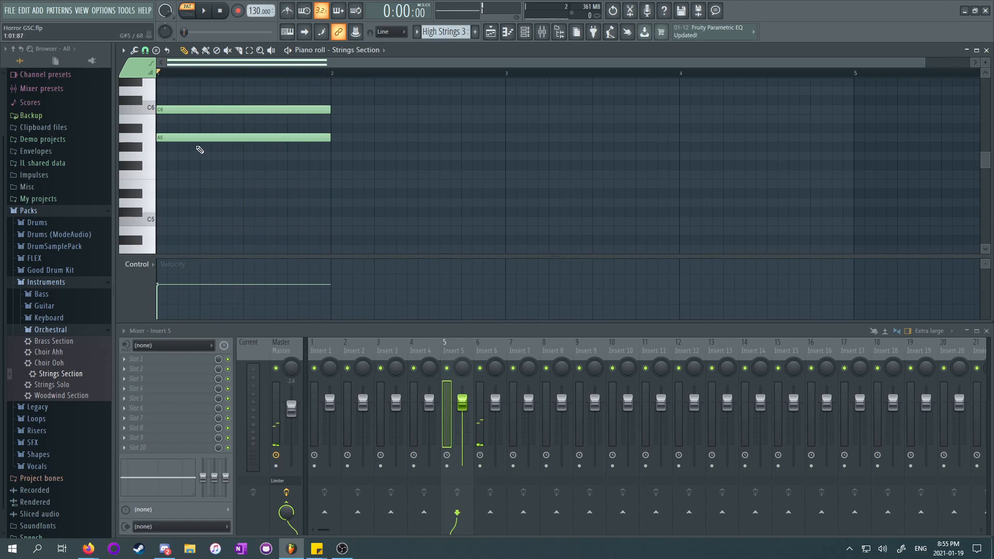
# Step: Add one-bar G6 and F6 notes above the A5 and C6 notes, and play the chord
pyautogui.scroll(3, 404, 138)
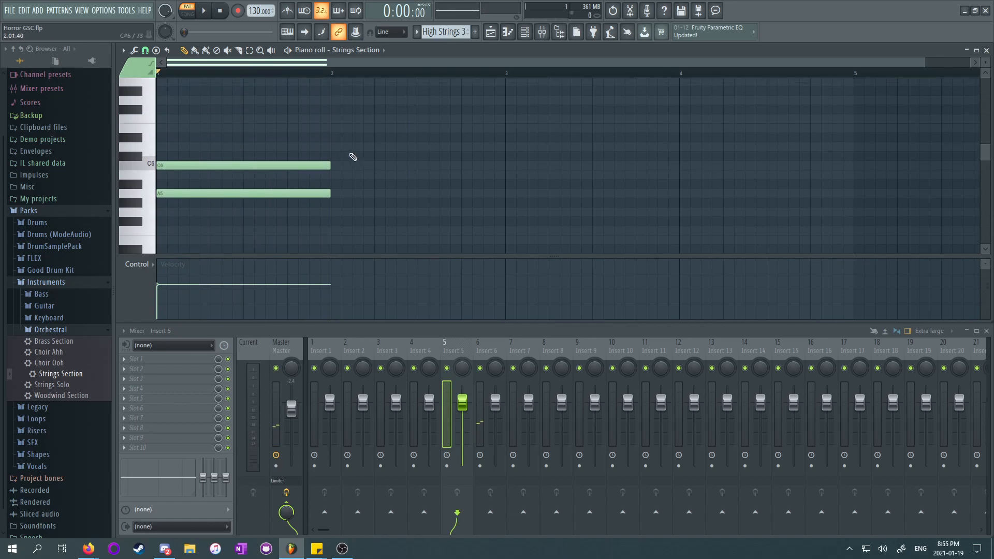
pyautogui.click(158, 137)
pyautogui.moveTo(158, 125)
pyautogui.mouseDown()
pyautogui.moveTo(157, 113)
pyautogui.moveTo(157, 133)
pyautogui.mouseUp()
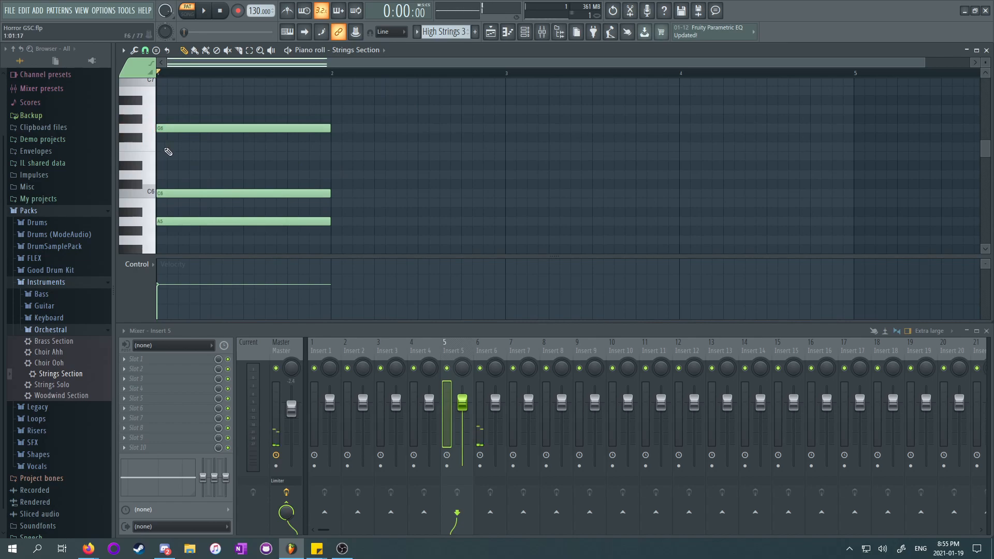
pyautogui.click(162, 147)
pyautogui.press('space')
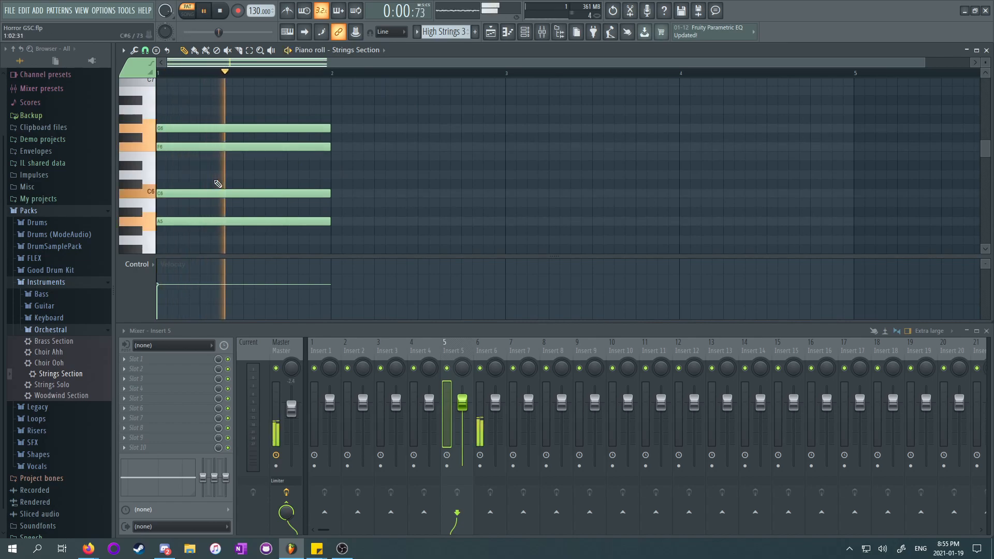
# Step: Reduce the chord to A5, C6 and E6 by lowering the top note and deleting the extra one, and audition it
pyautogui.press('space')
pyautogui.moveTo(190, 129); pyautogui.dragTo(202, 154)
pyautogui.press('space')
pyautogui.press('space')
pyautogui.press('space')
pyautogui.press('space')
pyautogui.rightClick(213, 176)
pyautogui.press('space')
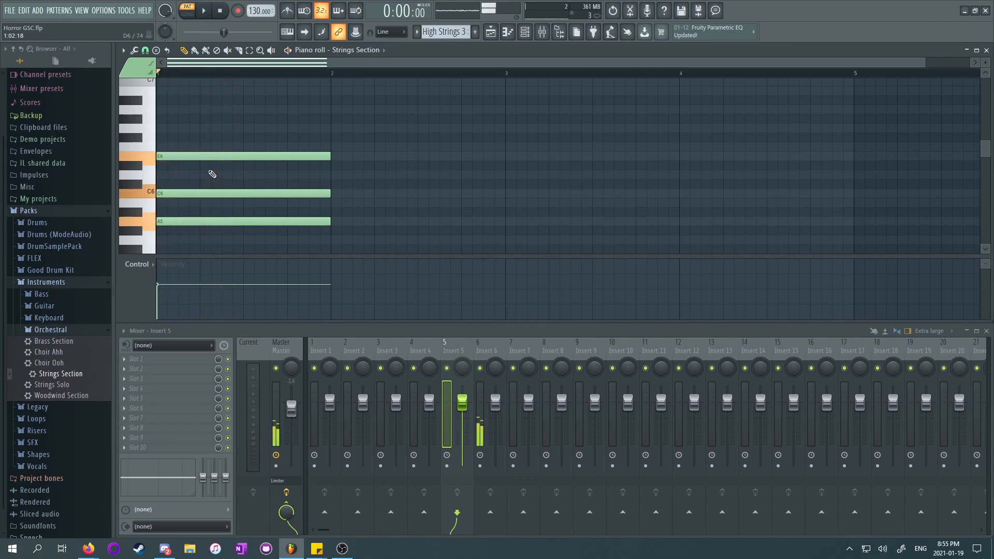
pyautogui.press('space')
# Step: Move the E6 note down to F5, below the A5 note, and play the chord
pyautogui.moveTo(200, 154); pyautogui.dragTo(200, 240)
pyautogui.press('space')
pyautogui.scroll(-1, 214, 195)
pyautogui.scroll(-2, 214, 195)
pyautogui.moveTo(199, 185); pyautogui.dragTo(194, 204)
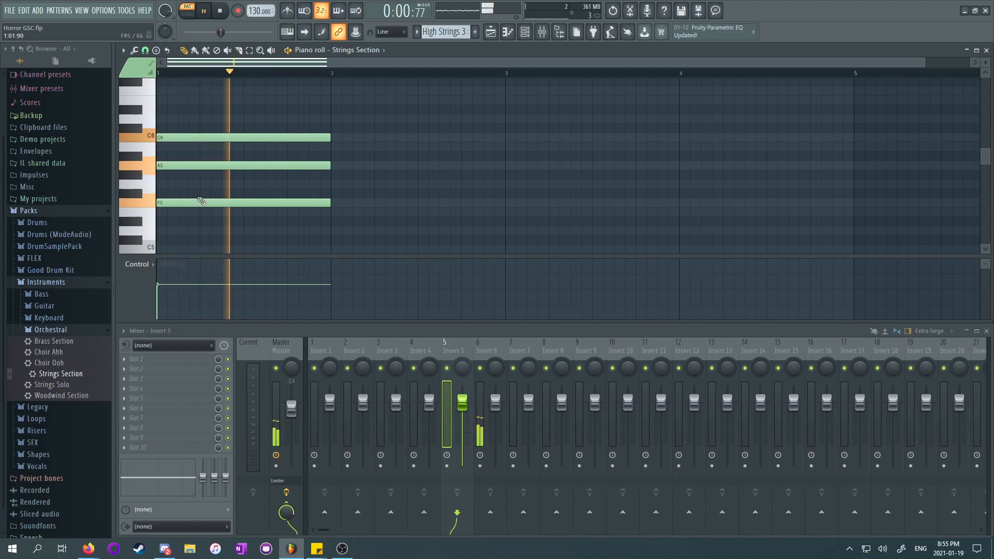
pyautogui.press('space')
# Step: Lower the C6 note to B5 and raise the F5 note to G5, auditioning the cluster in between
pyautogui.moveTo(175, 137)
pyautogui.mouseDown()
pyautogui.moveTo(184, 188)
pyautogui.moveTo(173, 189)
pyautogui.moveTo(185, 148)
pyautogui.moveTo(175, 133)
pyautogui.moveTo(175, 150)
pyautogui.mouseUp()
pyautogui.press('space')
pyautogui.press('space')
pyautogui.press('space')
pyautogui.moveTo(178, 203); pyautogui.dragTo(184, 188)
# Step: Move all three notes up one octave, play them, and lower the bottom note to F6
pyautogui.scroll(3, 187, 207)
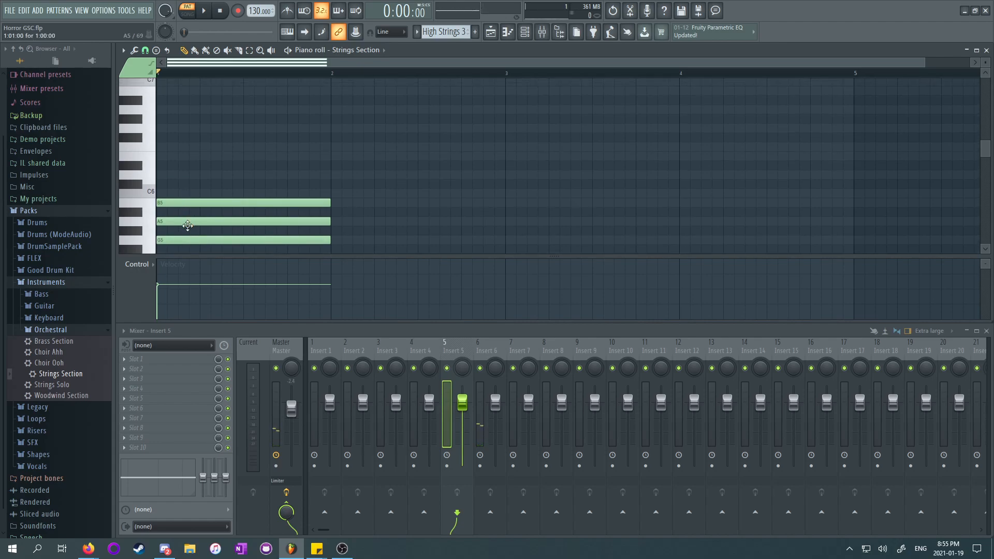
pyautogui.moveTo(342, 245); pyautogui.dragTo(201, 95)
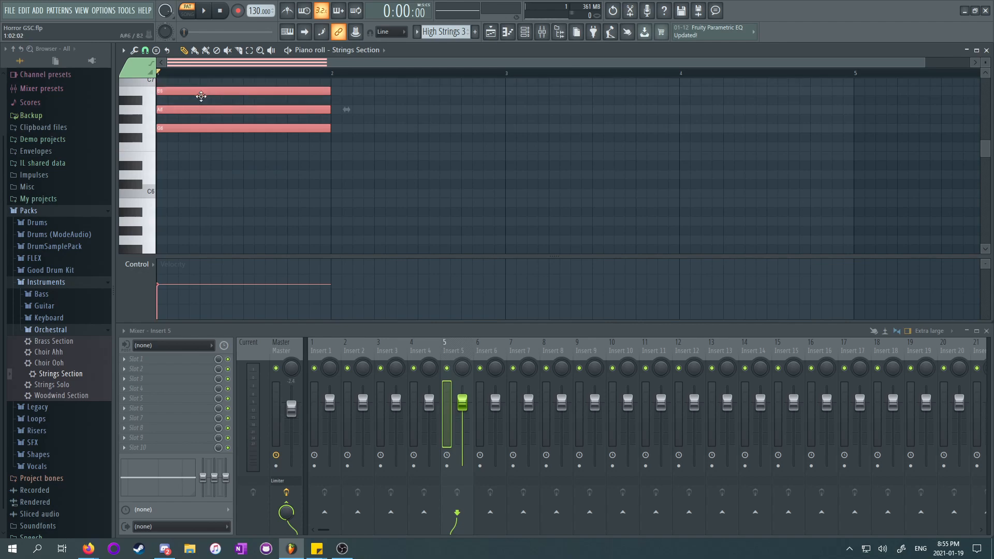
pyautogui.scroll(3, 203, 182)
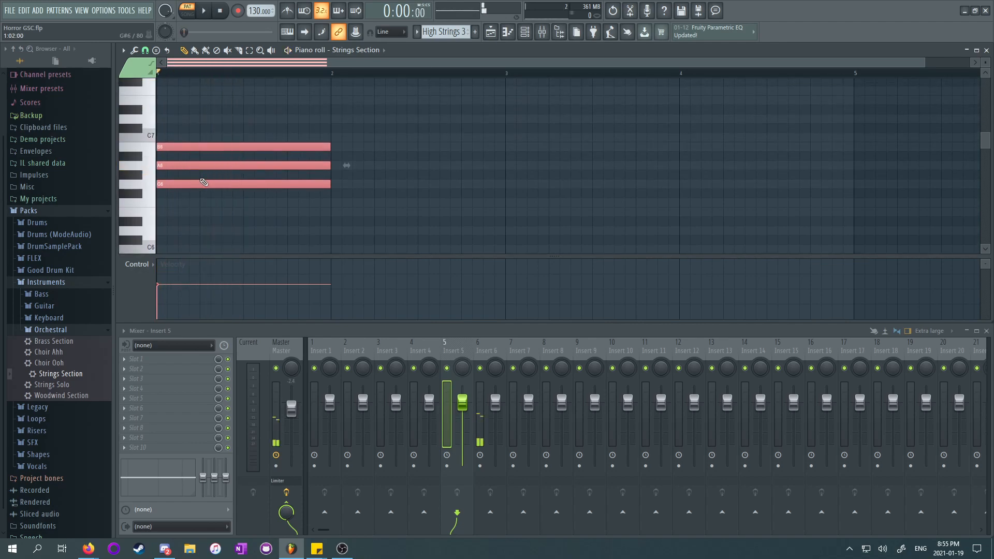
pyautogui.keyDown('ctrl'); pyautogui.click(219, 171); pyautogui.keyUp('ctrl')
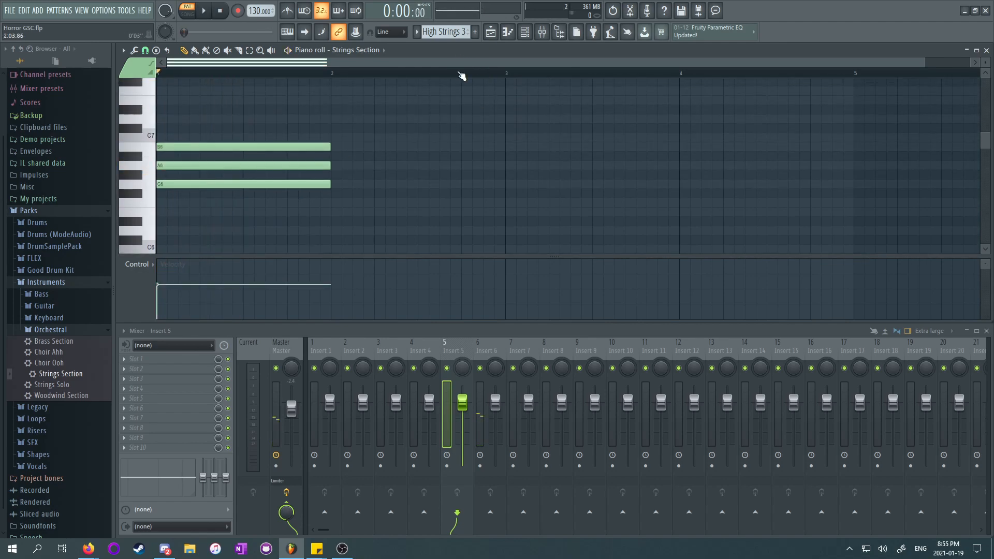
pyautogui.press('space')
pyautogui.moveTo(186, 183); pyautogui.dragTo(185, 201)
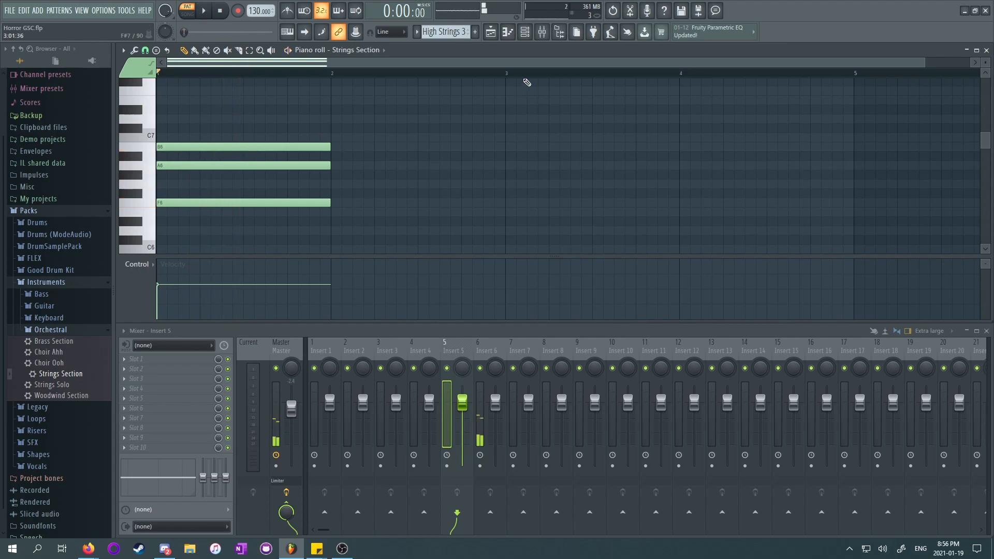
# Step: Place a High Strings 3 clip at bar 41 on Track 3 of the playlist
pyautogui.click(515, 34)
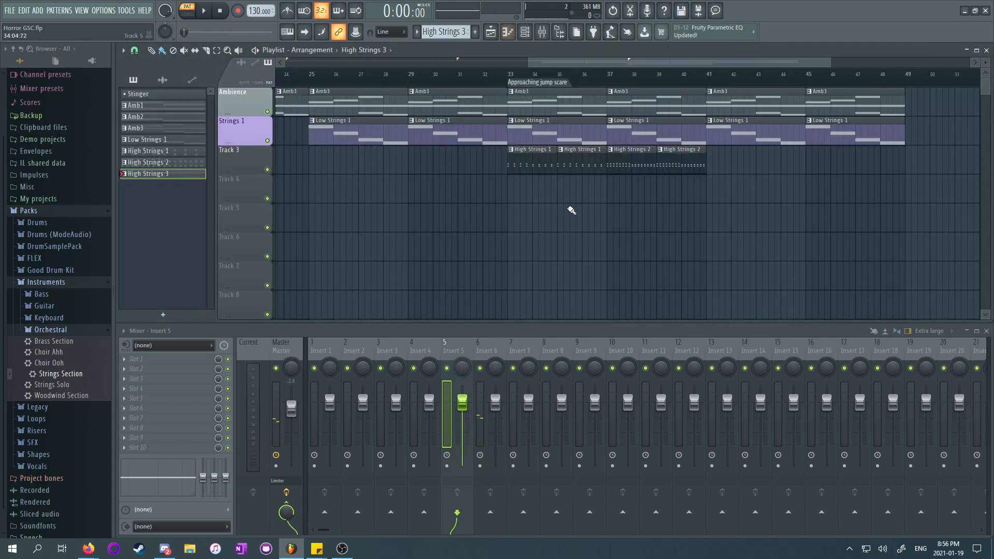
pyautogui.click(712, 161)
pyautogui.moveTo(729, 161)
pyautogui.mouseDown()
pyautogui.moveTo(784, 161)
pyautogui.moveTo(738, 161)
pyautogui.mouseUp()
# Step: Delete the ambience and Low Strings 1 clips from bar 41 onward, and play the arrangement from bar 33
pyautogui.click(527, 76)
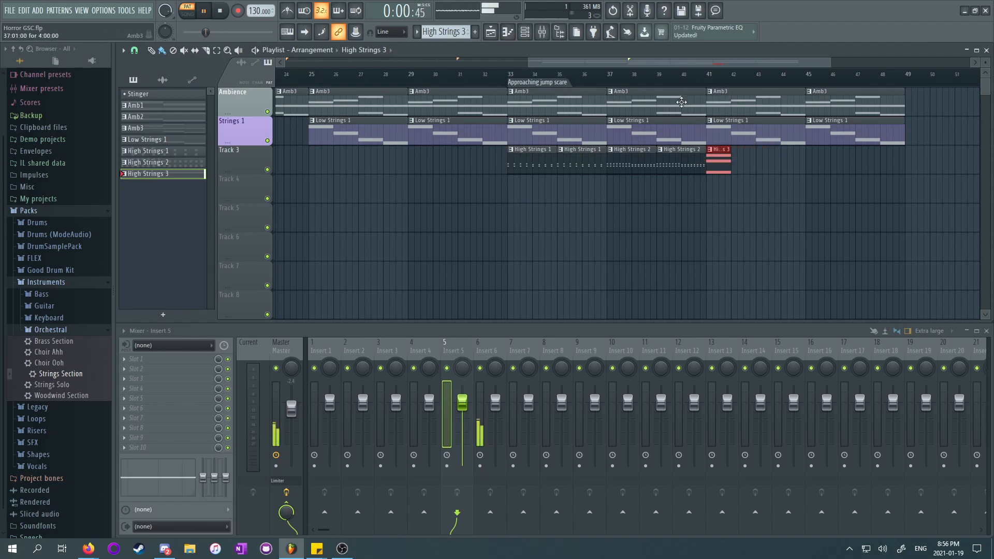
pyautogui.click(511, 77)
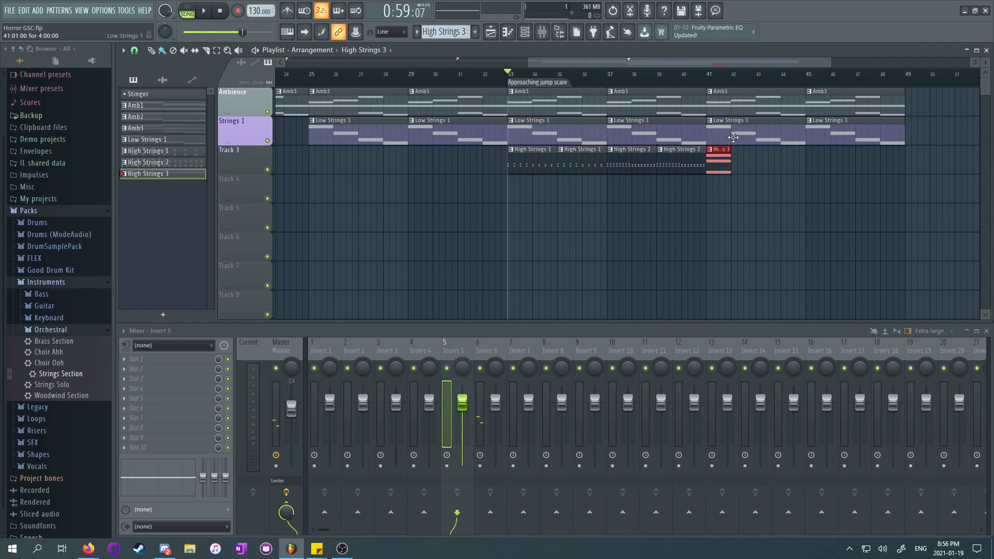
pyautogui.rightClick(733, 137)
pyautogui.rightClick(740, 109)
pyautogui.rightClick(821, 133)
pyautogui.rightClick(832, 114)
pyautogui.press('space')
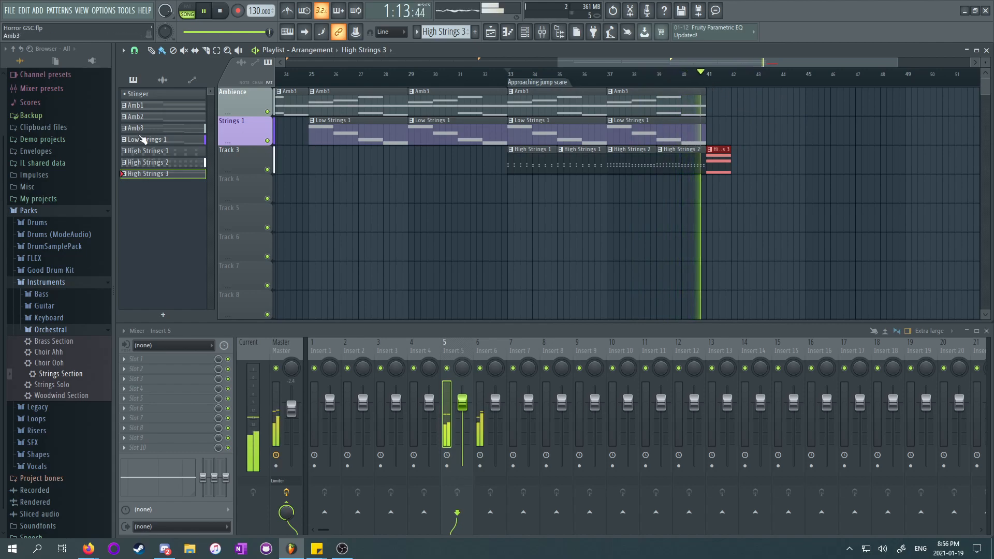
# Step: Place a Stinger clip at bar 43 on the Ambience track and stop playback
pyautogui.click(140, 95)
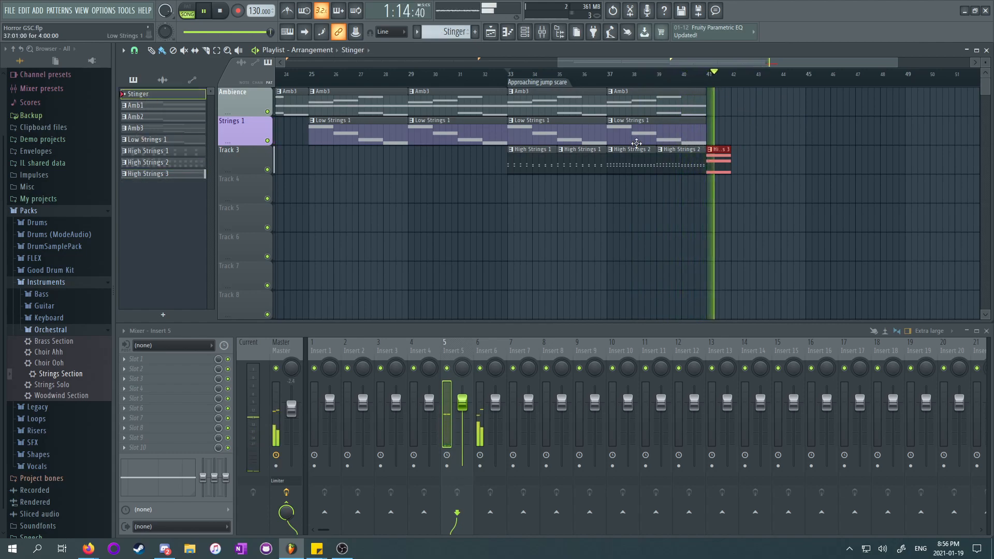
pyautogui.click(755, 108)
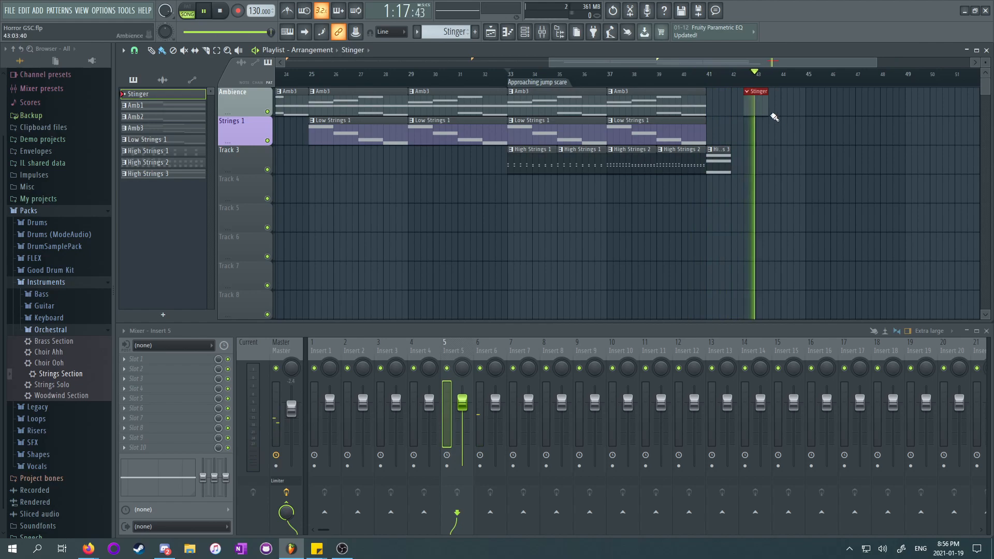
pyautogui.press('space')
pyautogui.moveTo(754, 107); pyautogui.dragTo(770, 113)
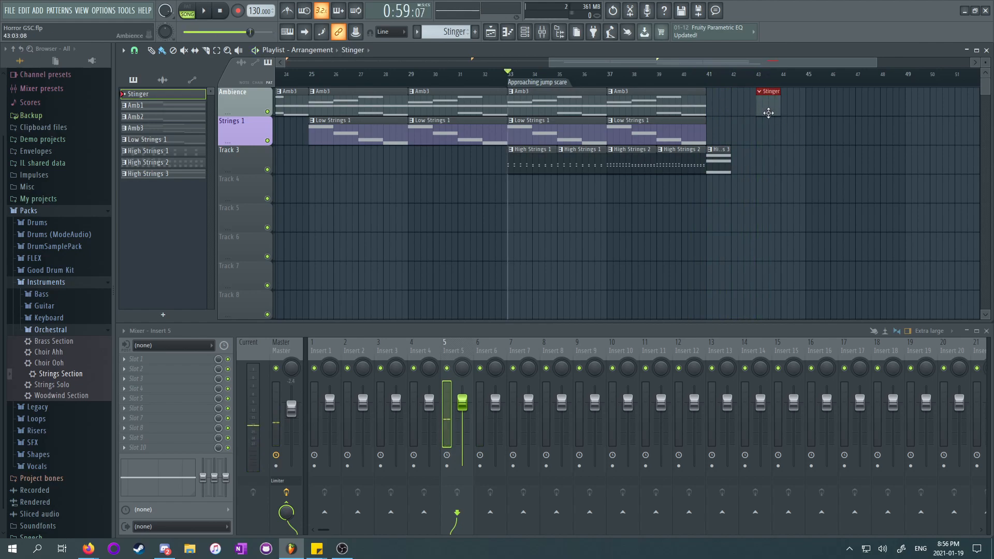
# Step: Open the Stinger pattern in the piano roll and switch it to the Organ2 channel
pyautogui.click(508, 34)
pyautogui.scroll(-2, 285, 161)
pyautogui.click(355, 50)
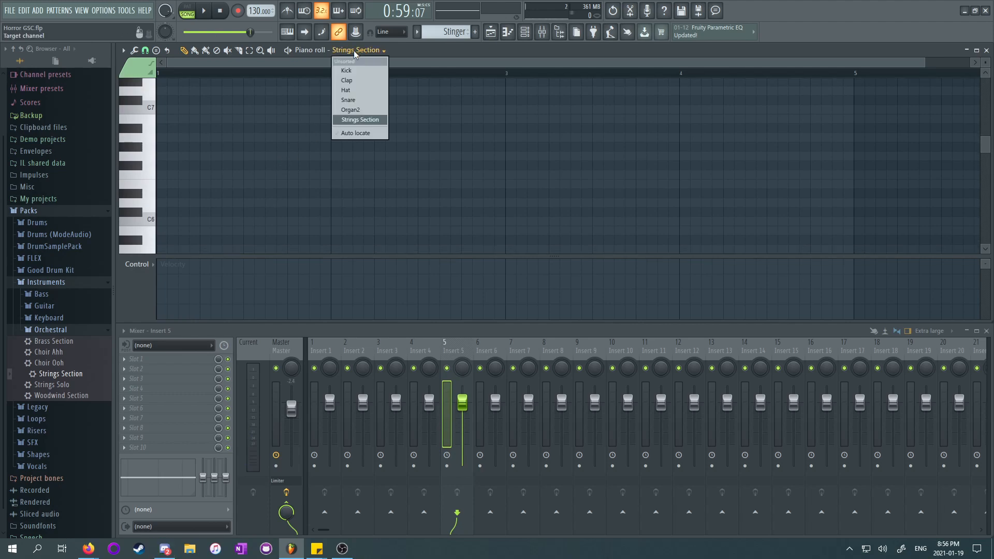
pyautogui.click(358, 53)
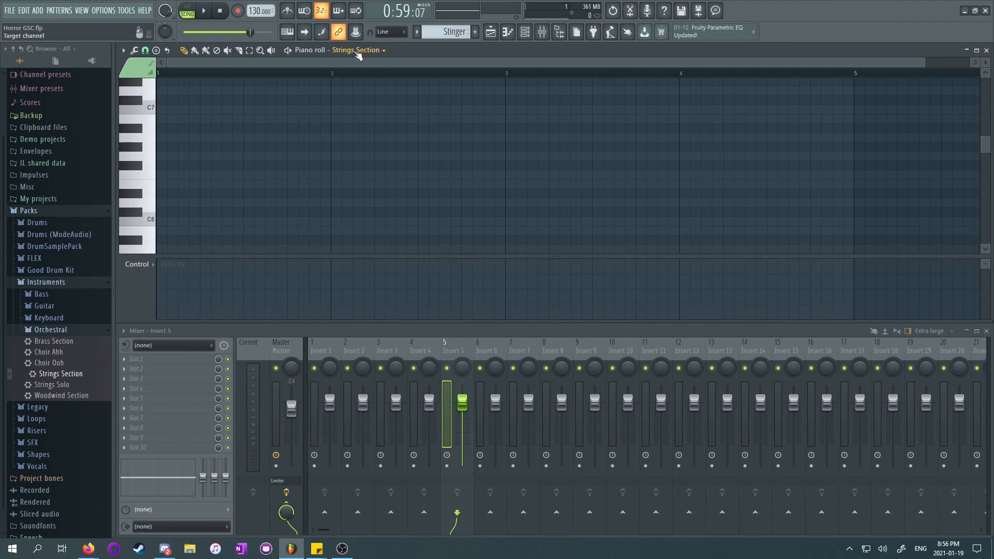
pyautogui.click(358, 53)
pyautogui.click(357, 111)
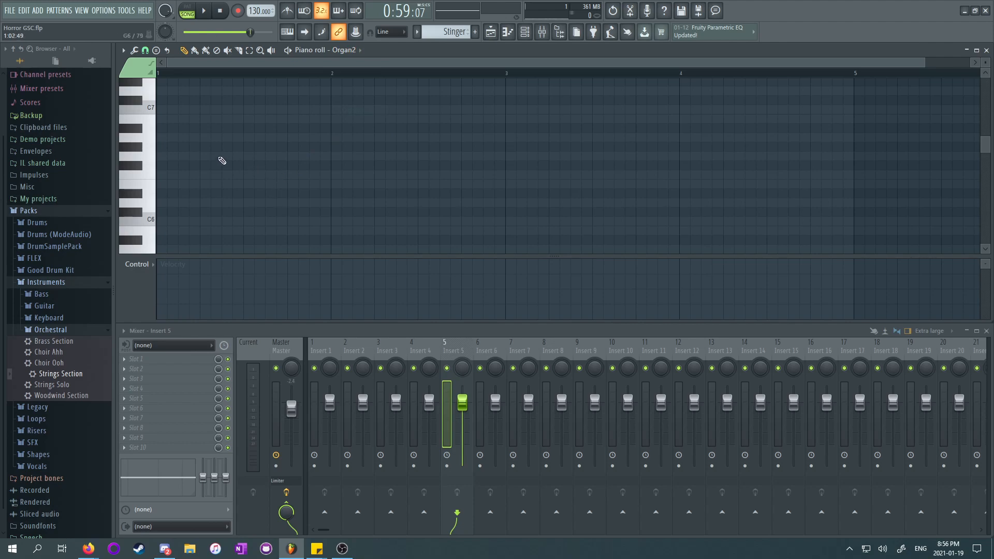
# Step: Show the channel rack for the Stinger pattern
pyautogui.scroll(2, 223, 160)
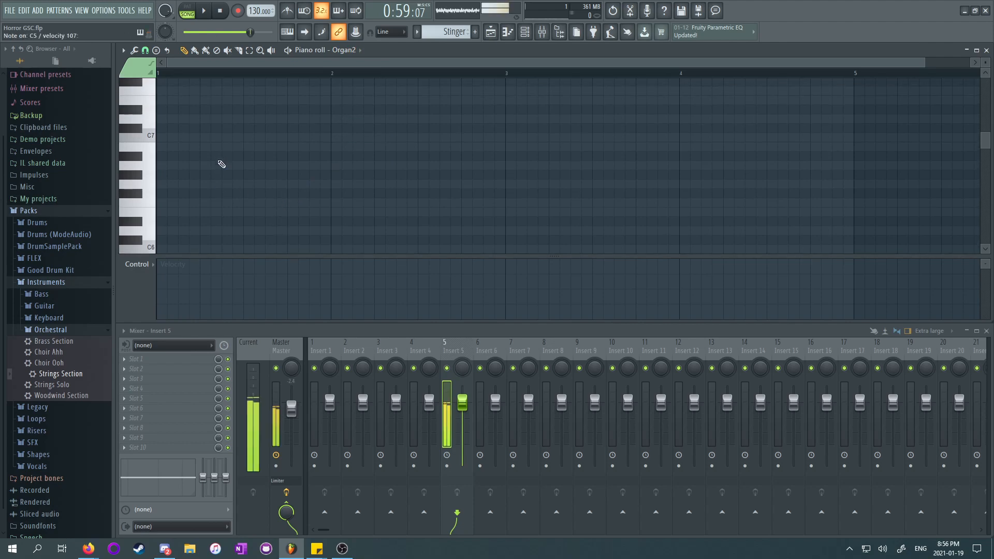
pyautogui.click(344, 52)
pyautogui.click(525, 32)
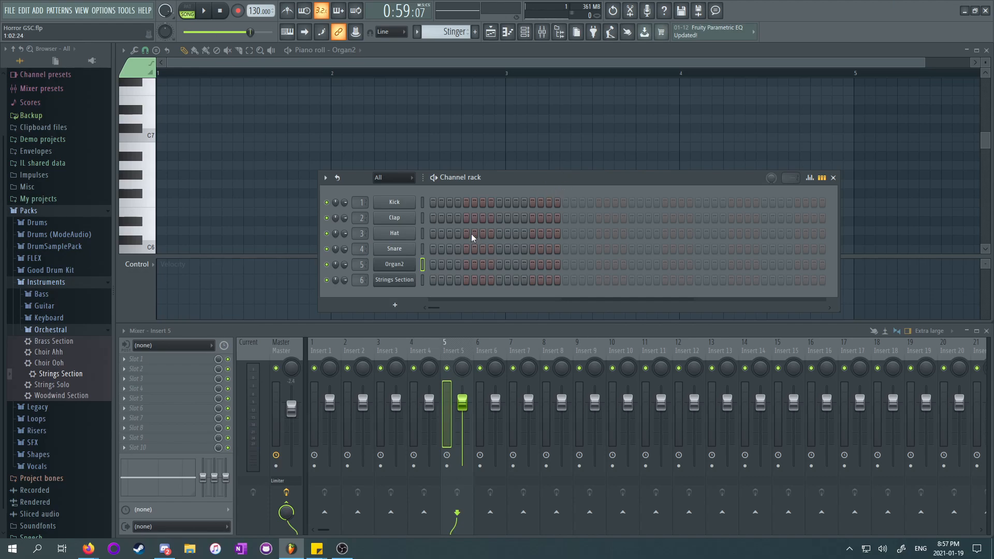
# Step: Add the Stage Grand preset from the Keyboard instruments as a new channel, and close its plugin window and the channel rack
pyautogui.click(47, 318)
pyautogui.moveTo(41, 388); pyautogui.dragTo(50, 384)
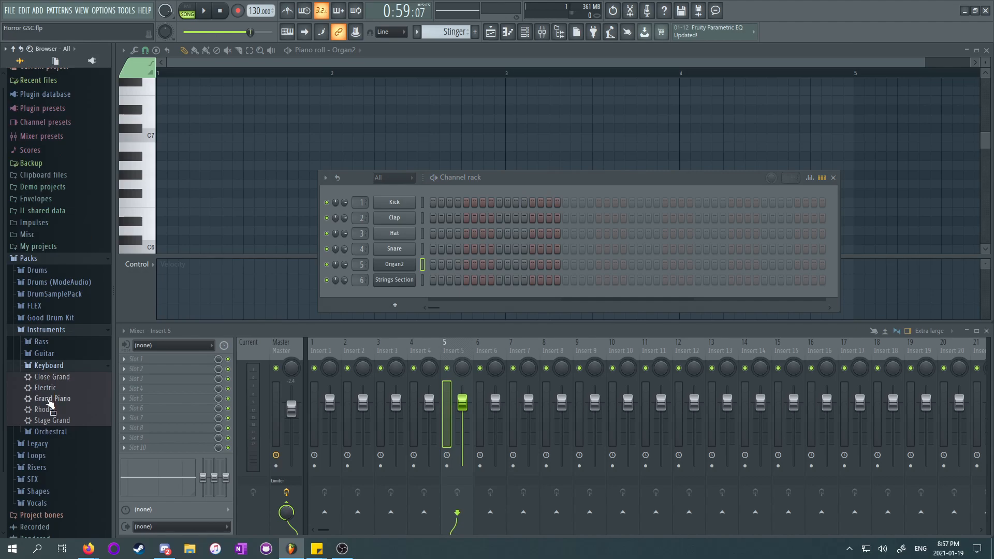
pyautogui.moveTo(52, 420); pyautogui.dragTo(413, 296)
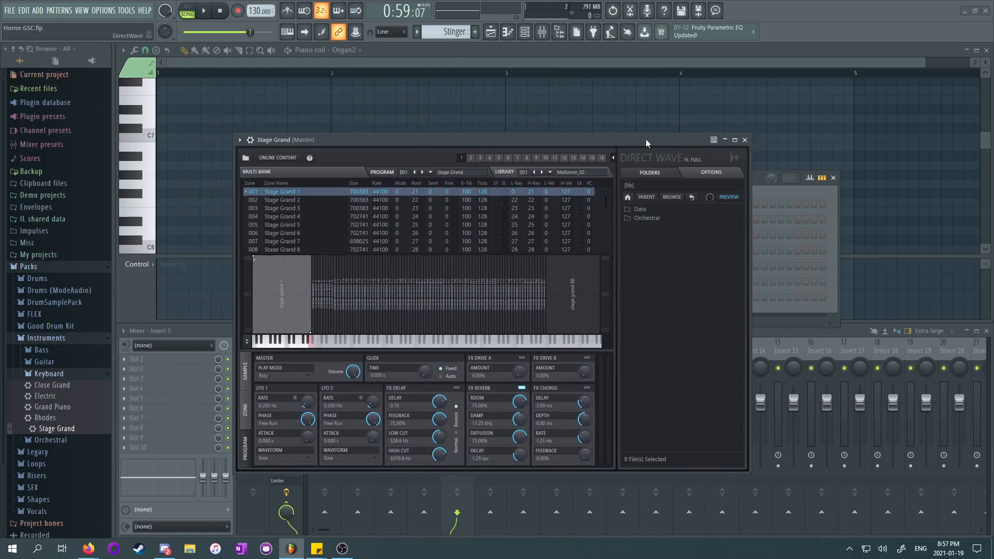
pyautogui.click(744, 140)
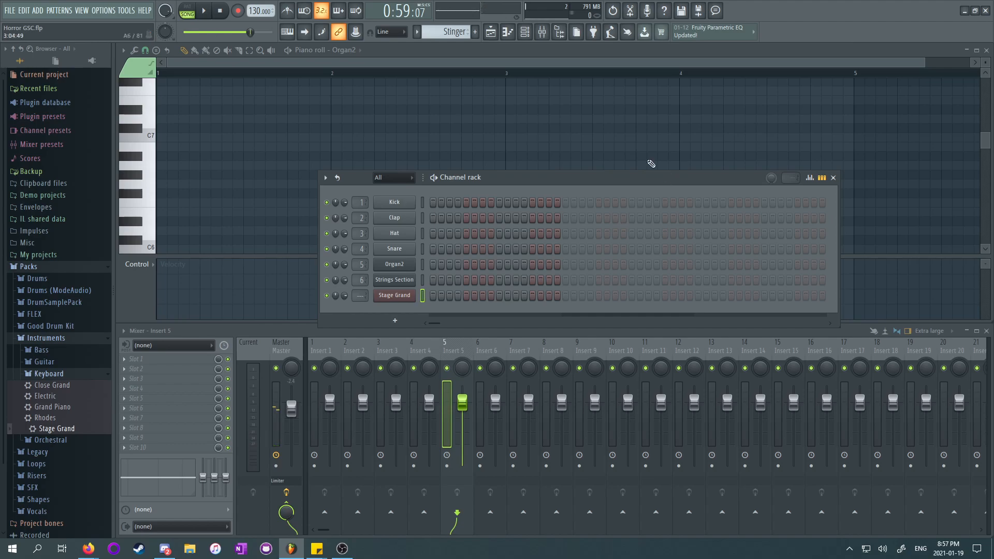
pyautogui.click(833, 178)
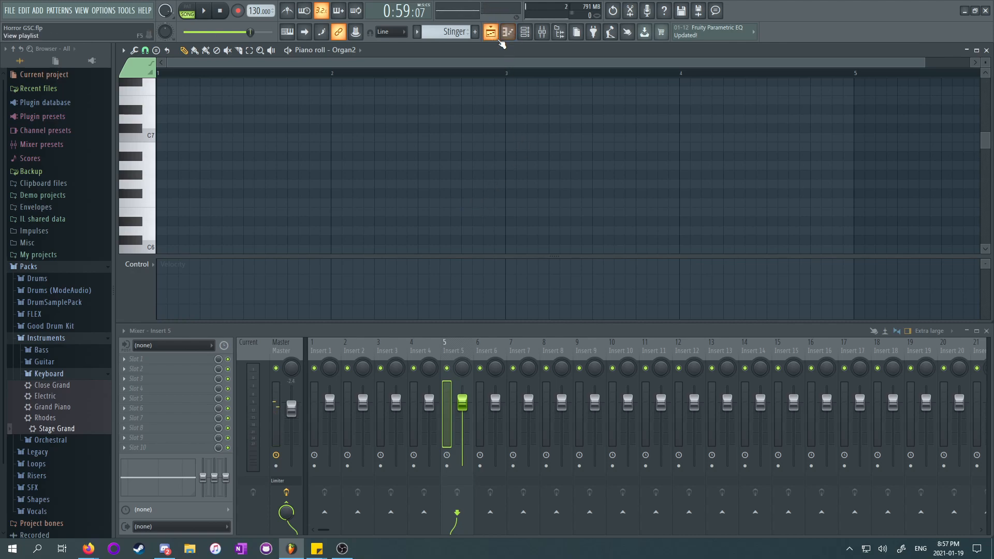
# Step: Switch the Stinger pattern's piano roll from Organ2 to the Stage Grand channel
pyautogui.scroll(1, 275, 172)
pyautogui.scroll(-1, 275, 173)
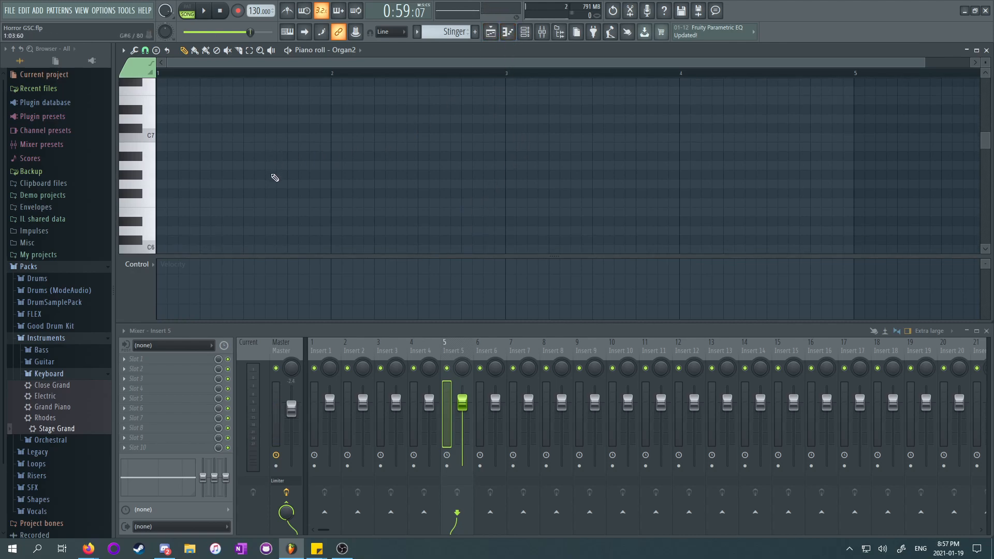
pyautogui.scroll(-1, 231, 185)
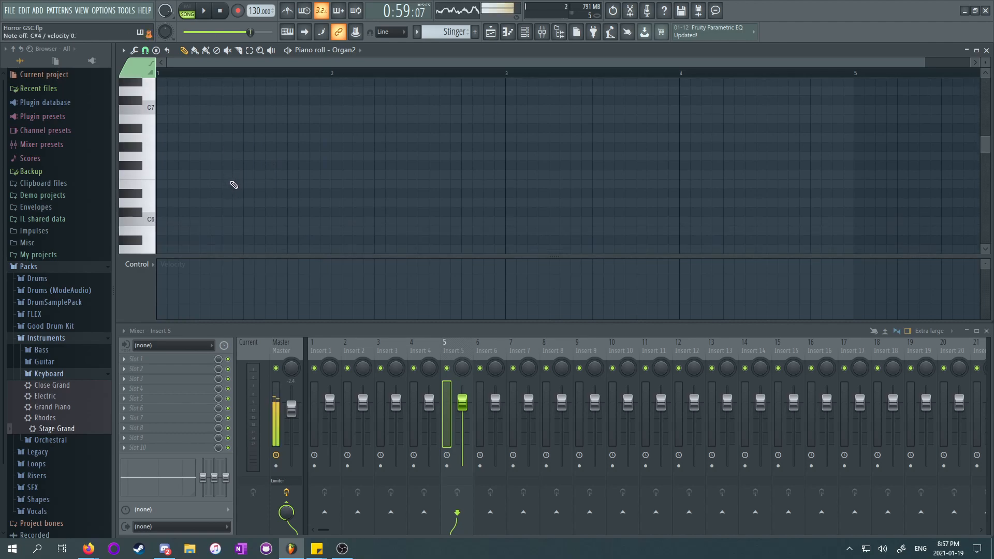
pyautogui.scroll(-6, 202, 201)
pyautogui.scroll(-15, 201, 199)
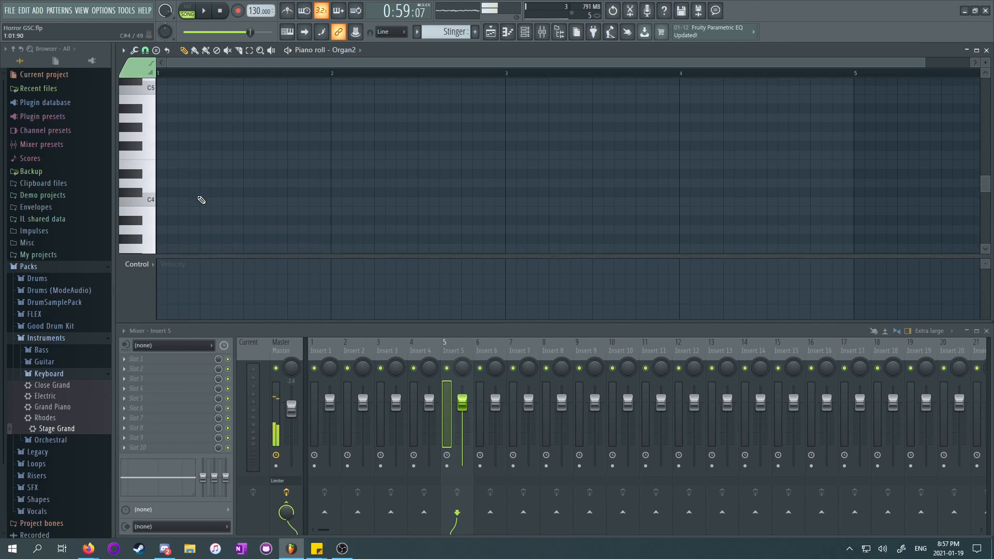
pyautogui.scroll(4, 201, 193)
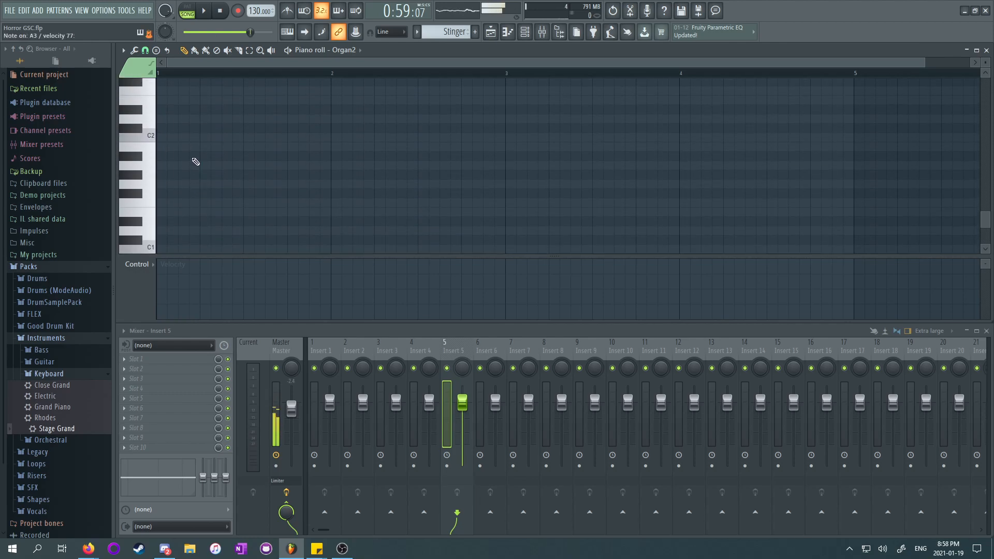
pyautogui.click(345, 50)
pyautogui.click(350, 131)
# Step: Try one-bar A1 and A2 notes at the start of the Stage Grand part
pyautogui.scroll(8, 221, 174)
pyautogui.scroll(1, 207, 160)
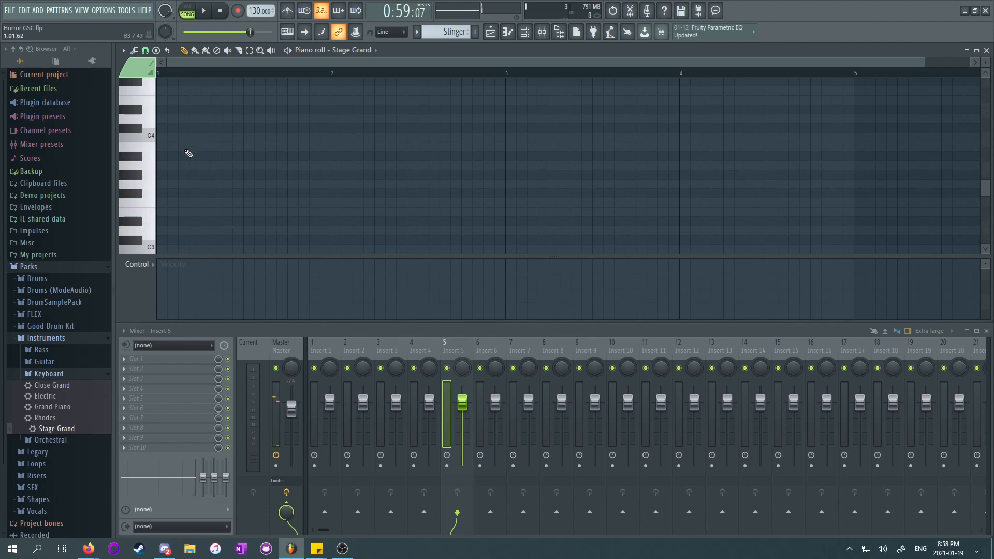
pyautogui.scroll(-3, 190, 158)
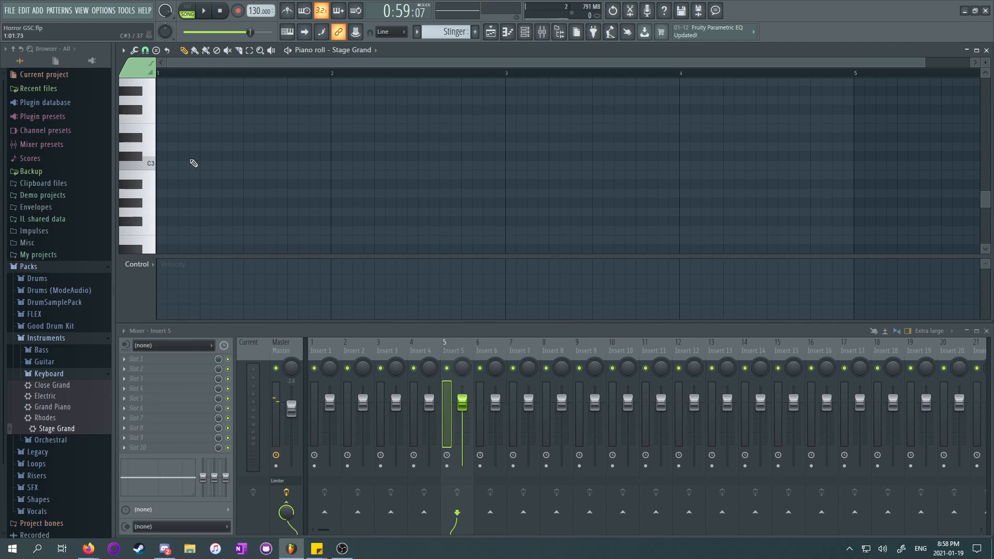
pyautogui.scroll(-4, 191, 165)
pyautogui.click(163, 193)
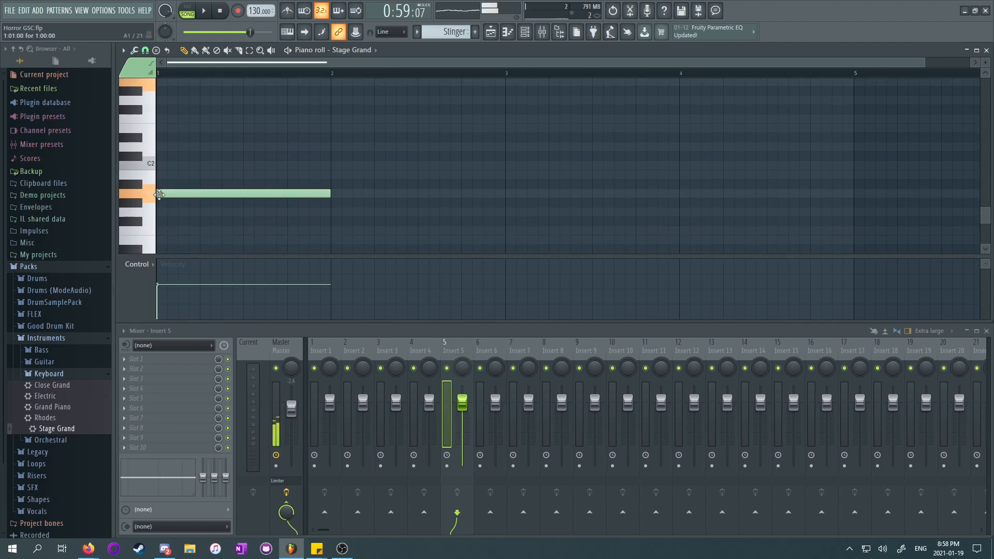
pyautogui.scroll(3, 193, 178)
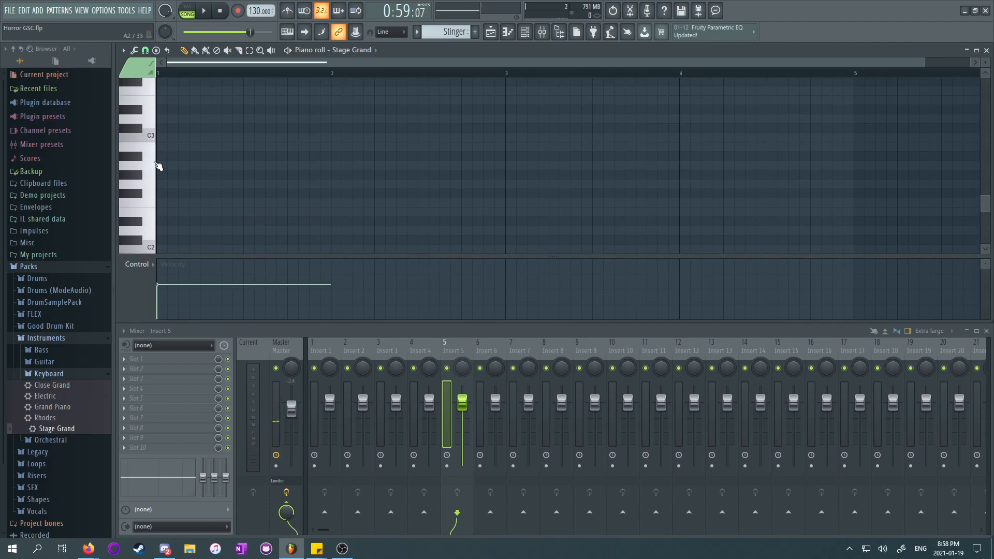
pyautogui.click(165, 168)
pyautogui.moveTo(176, 166); pyautogui.dragTo(159, 166)
# Step: Play the Stinger pattern in pattern mode, stop playback, and delete both A notes
pyautogui.press('space')
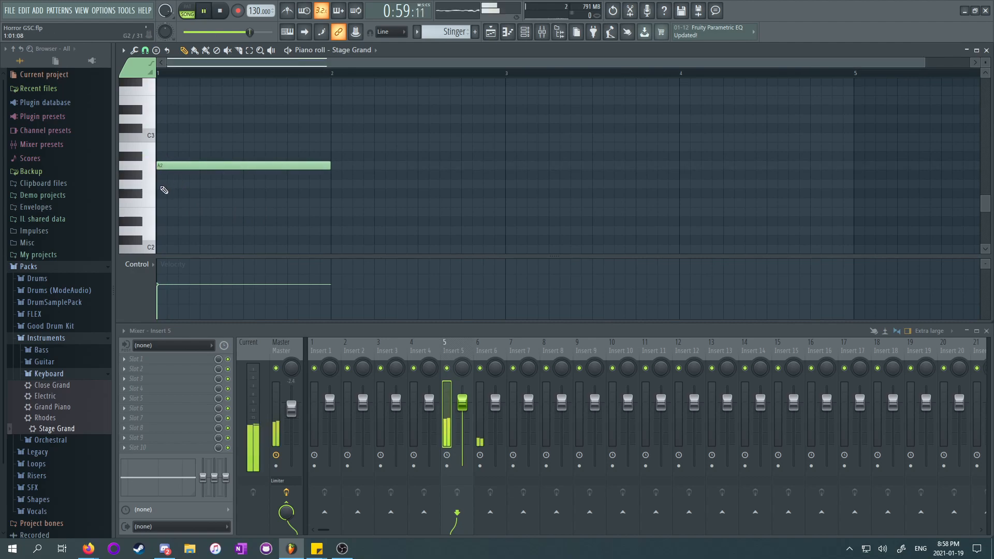
pyautogui.press('l')
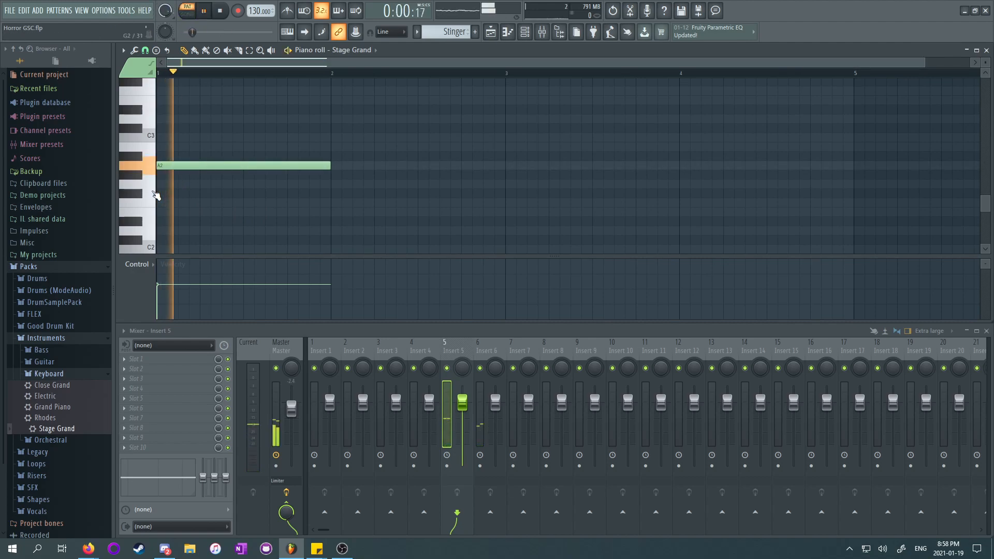
pyautogui.scroll(-3, 160, 187)
pyautogui.press('space')
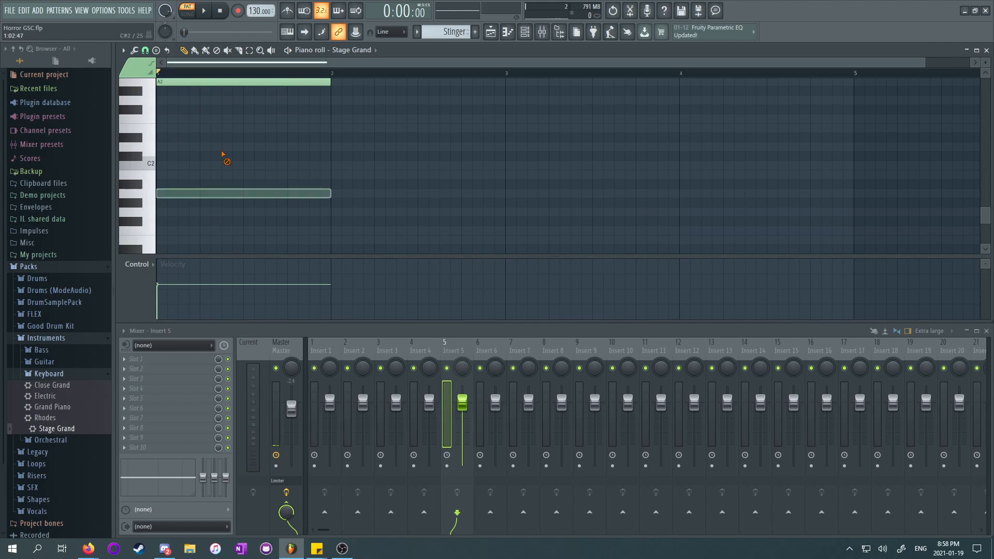
pyautogui.rightClick(232, 82)
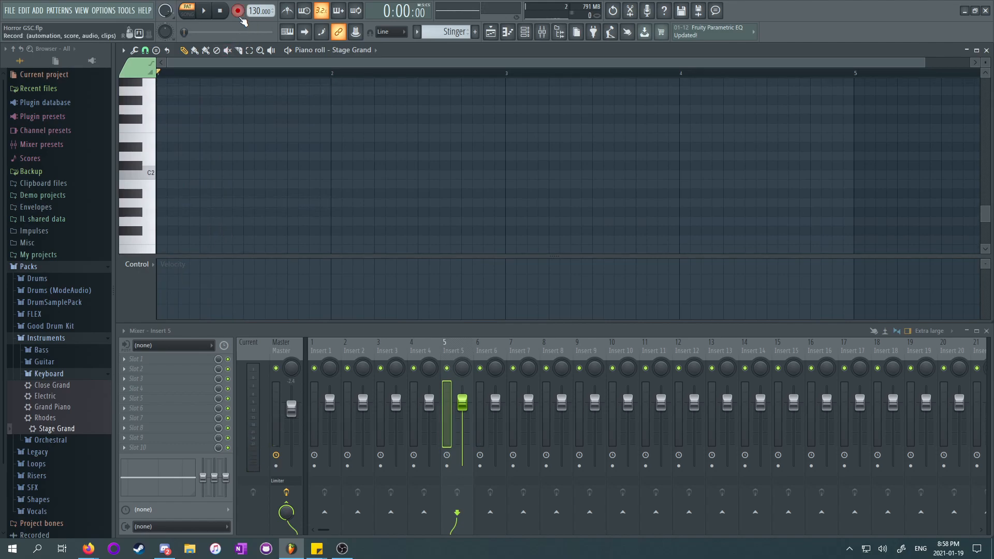
# Step: Record a live Stage Grand chord of F2, A2, B2, C#3, D#3, E3 and F3 into the Stinger pattern
pyautogui.click(206, 11)
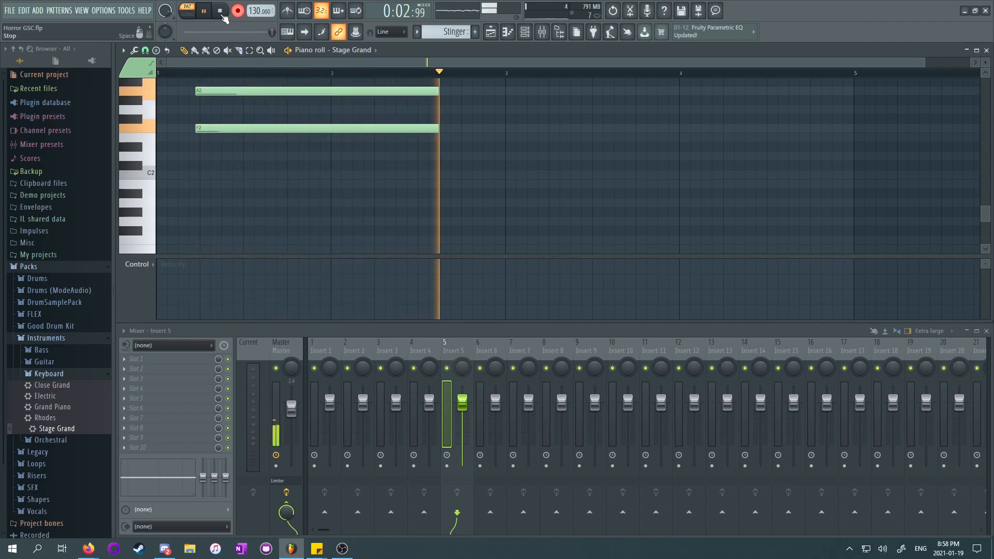
pyautogui.click(220, 11)
pyautogui.scroll(4, 406, 191)
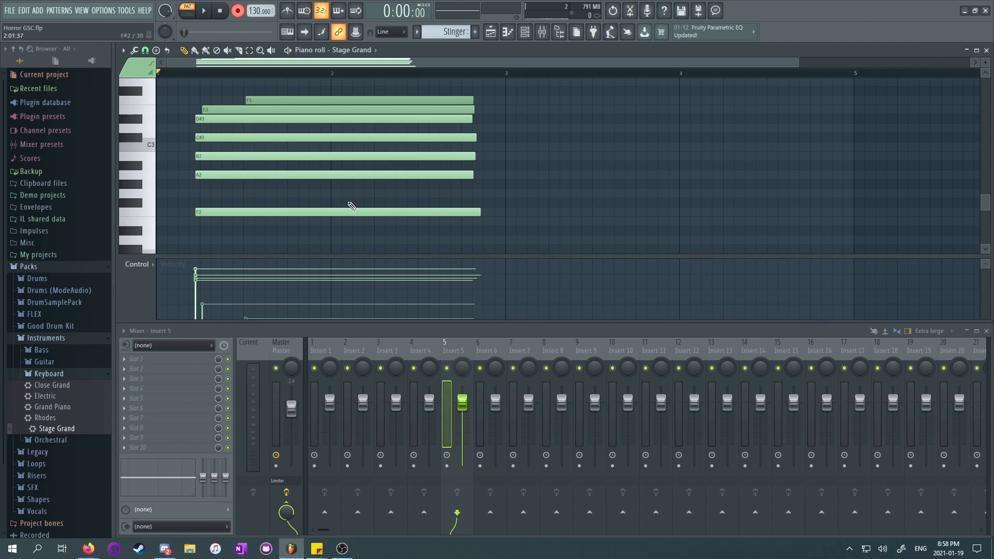
# Step: Lower the chord's C#3 and D#3 notes to C3 and D3, add a matching G2 note, and play the pattern
pyautogui.moveTo(226, 134)
pyautogui.mouseDown()
pyautogui.moveTo(227, 145)
pyautogui.moveTo(217, 120)
pyautogui.moveTo(219, 129)
pyautogui.mouseUp()
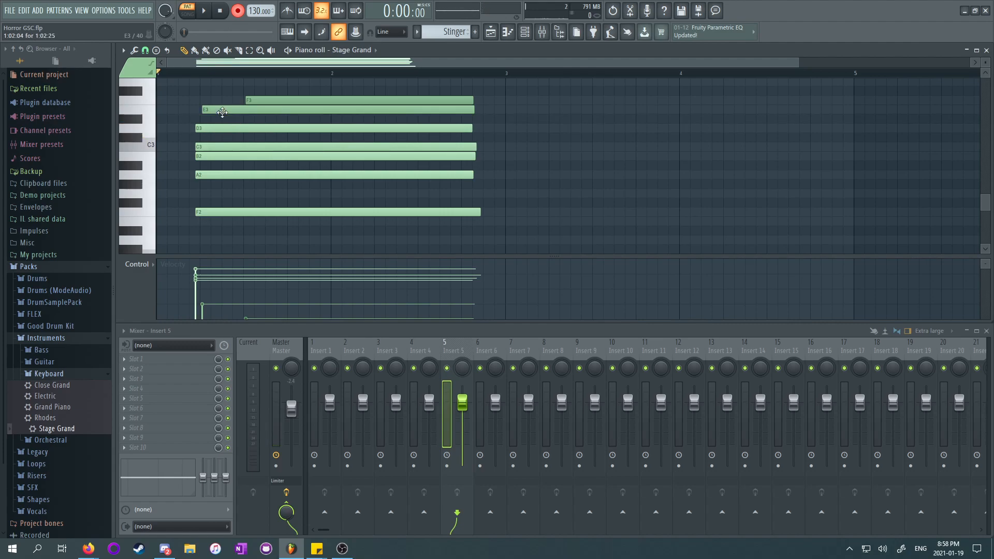
pyautogui.click(208, 175)
pyautogui.click(207, 194)
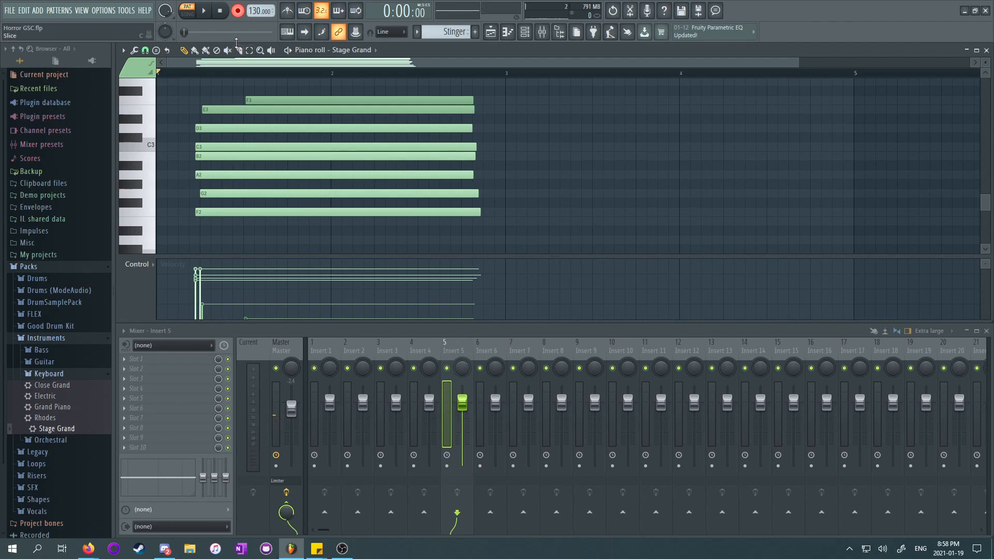
pyautogui.press('space')
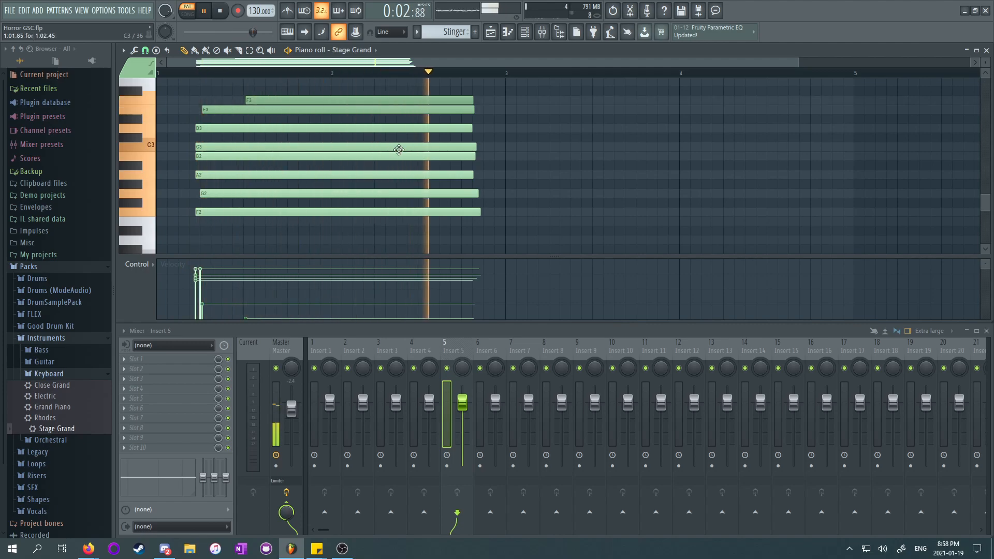
pyautogui.press('space')
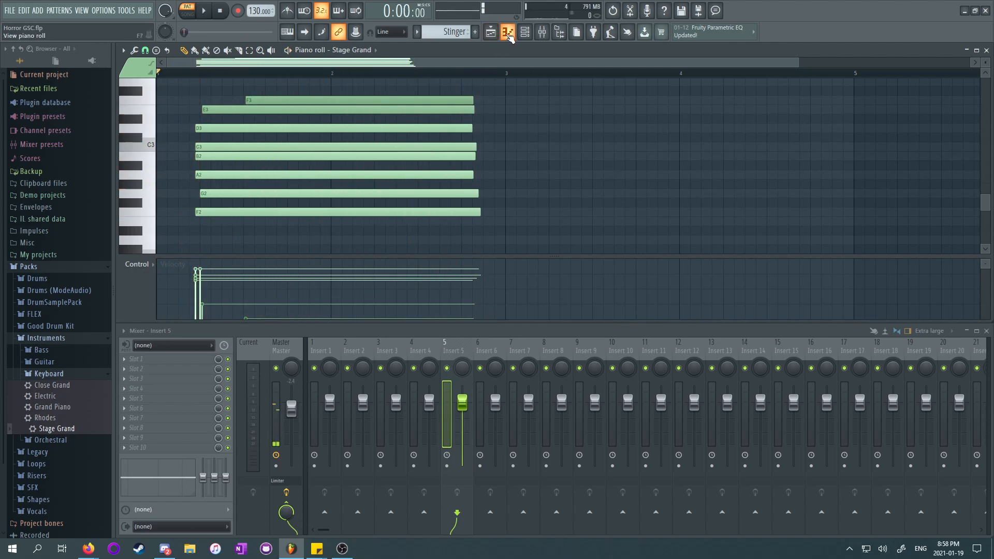
# Step: Move the Stinger clip to Track 4, starting midway through bar 42, and play the arrangement in song mode from bars 33 and 37
pyautogui.click(507, 32)
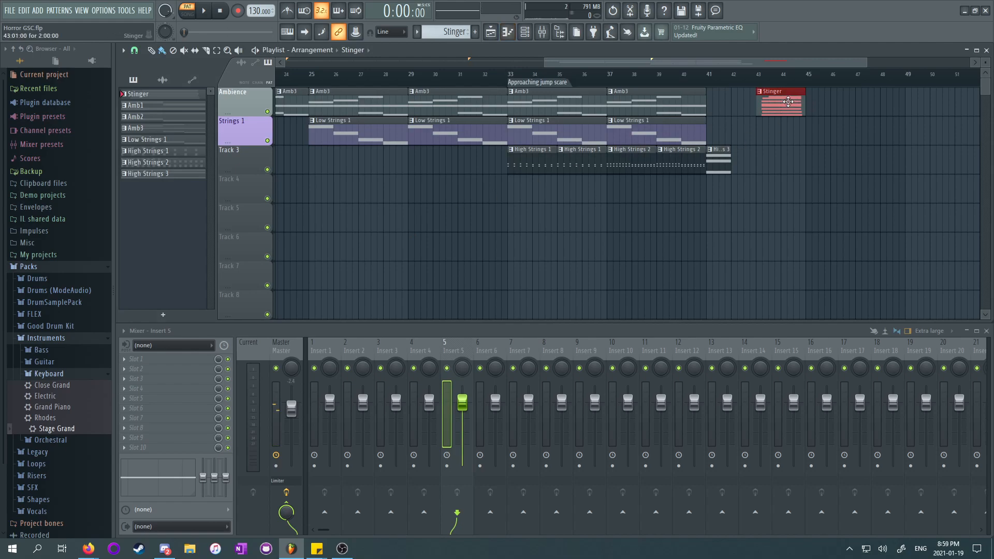
pyautogui.moveTo(780, 101); pyautogui.dragTo(763, 190)
pyautogui.press('space')
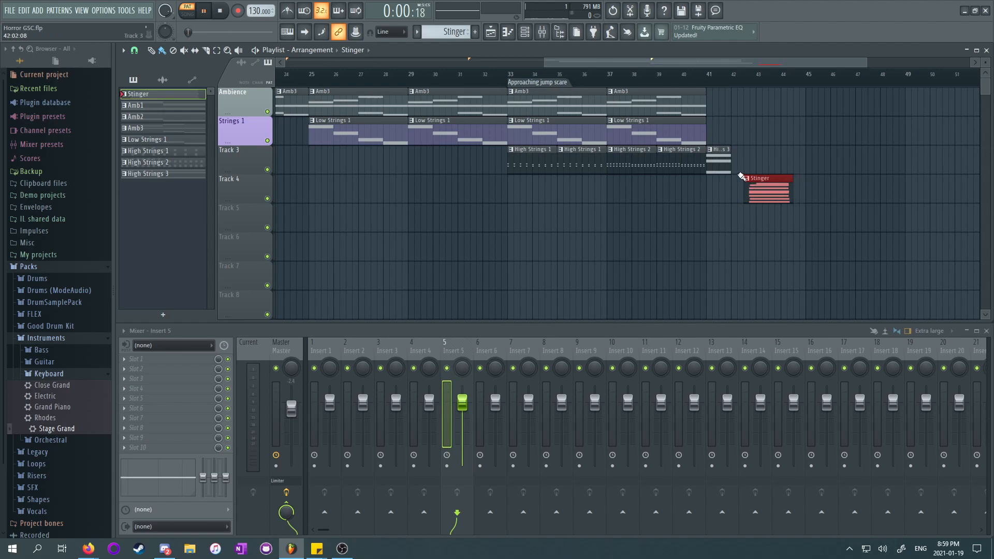
pyautogui.click(510, 75)
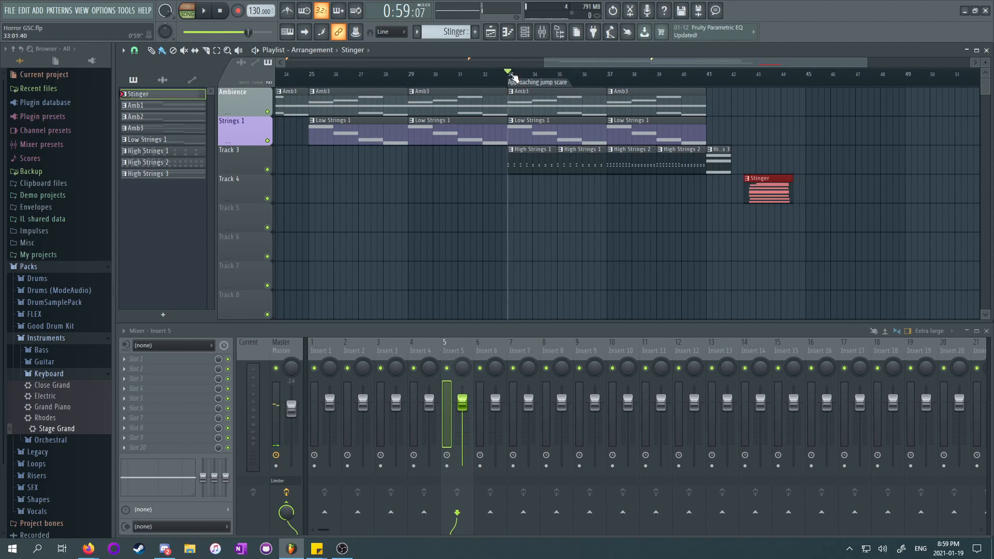
pyautogui.click(609, 74)
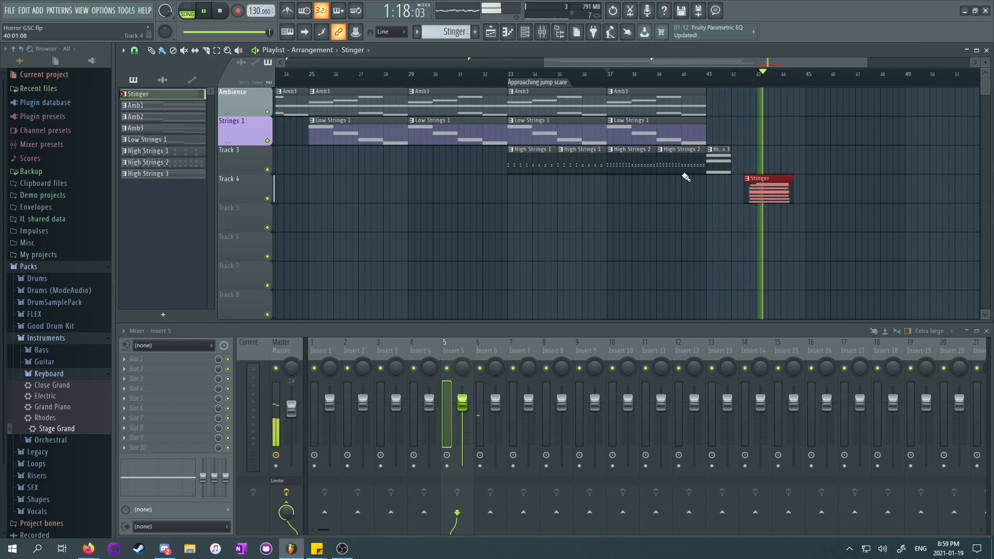
pyautogui.press('space')
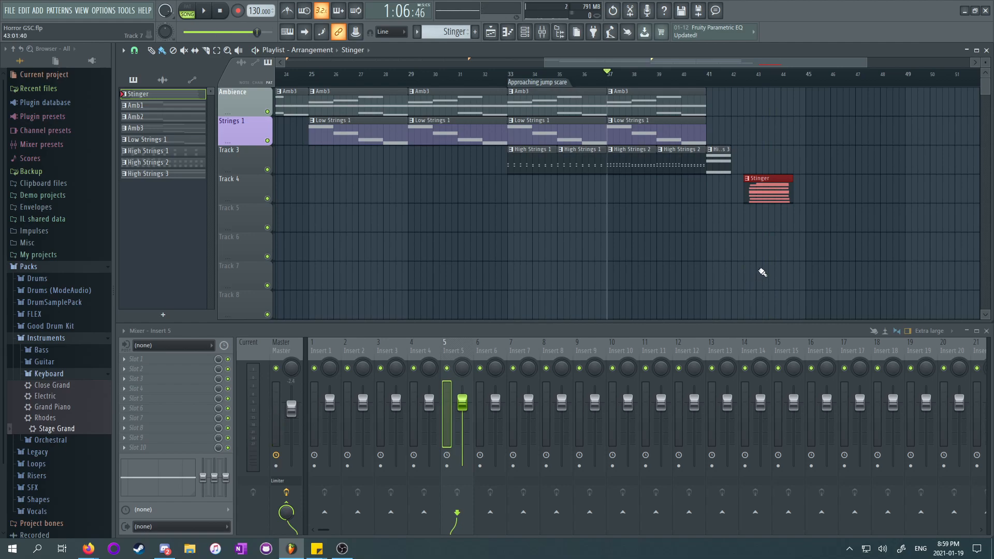
# Step: Deselect the Stinger clip and save the project
pyautogui.click(622, 239)
pyautogui.moveTo(651, 62); pyautogui.dragTo(625, 70)
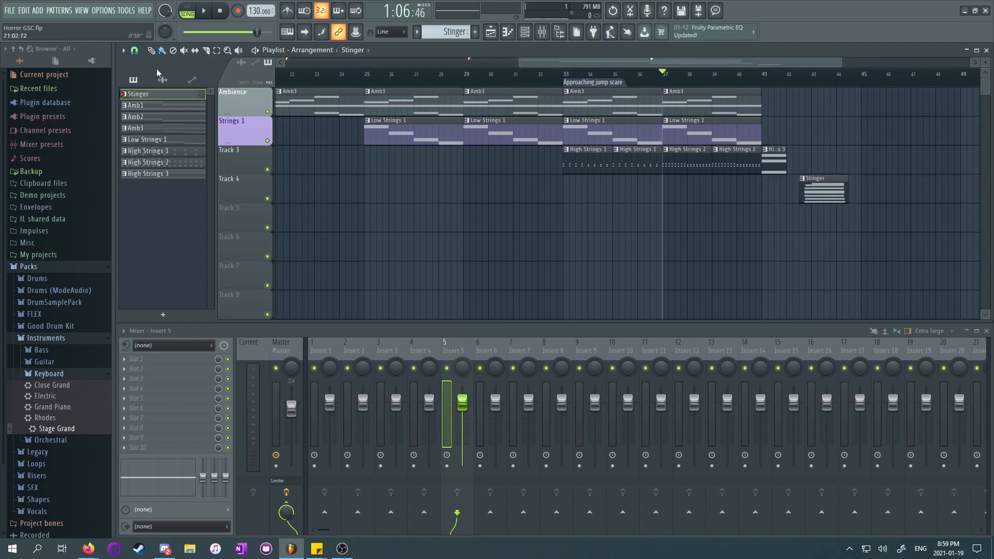
pyautogui.click(9, 10)
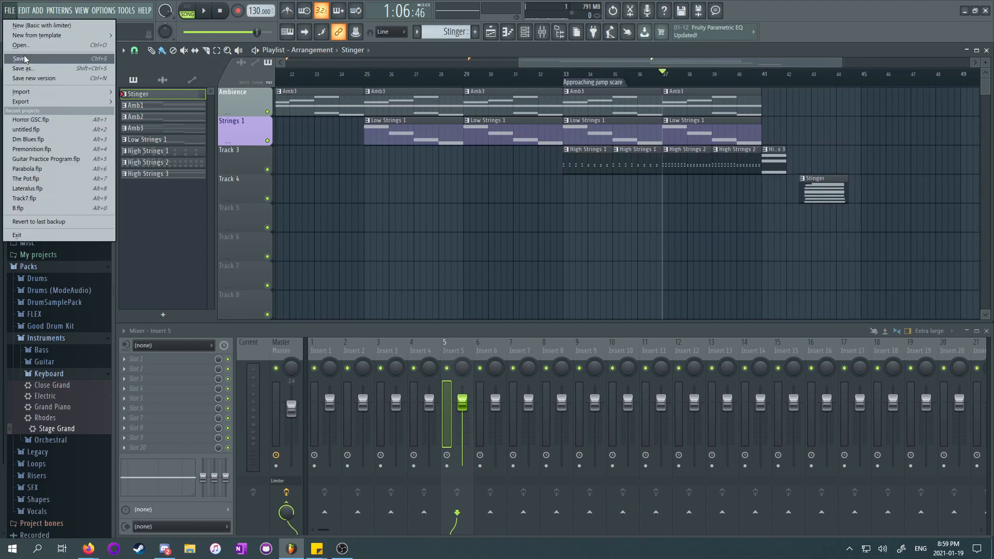
pyautogui.click(24, 59)
# Step: Rename Track 4 as Piano and Track 3 as High Strings
pyautogui.moveTo(589, 62); pyautogui.dragTo(595, 66)
pyautogui.doubleClick(231, 183)
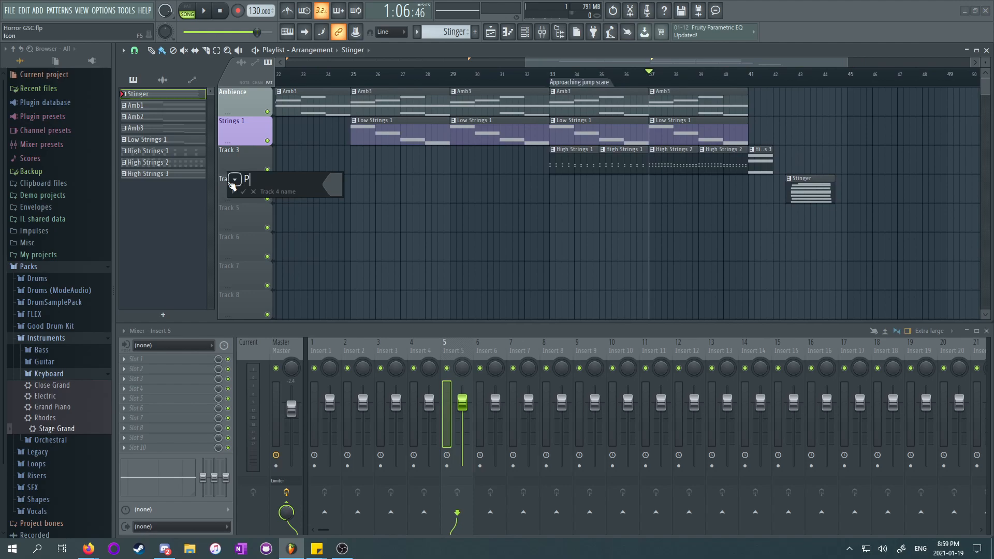
pyautogui.write('Piano')
pyautogui.press('Return')
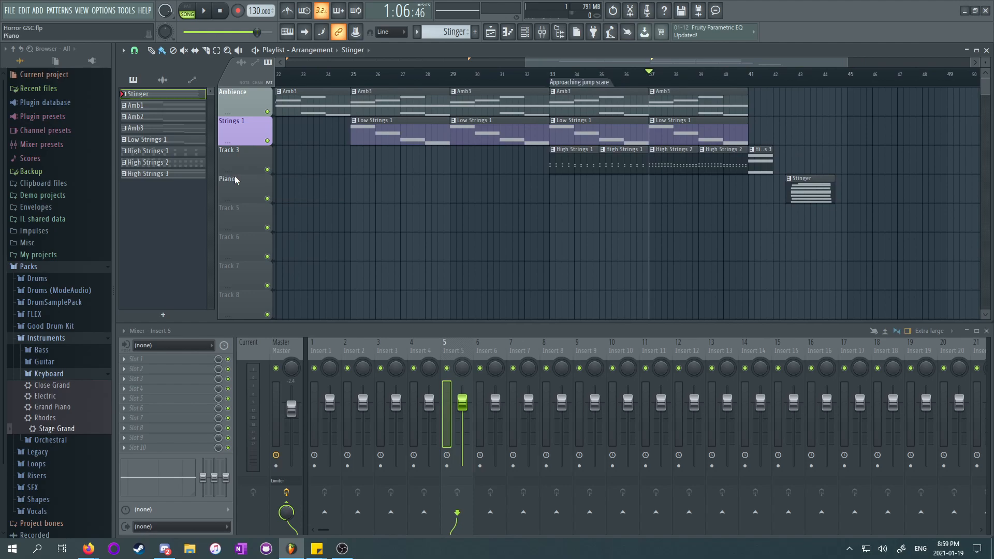
pyautogui.doubleClick(239, 155)
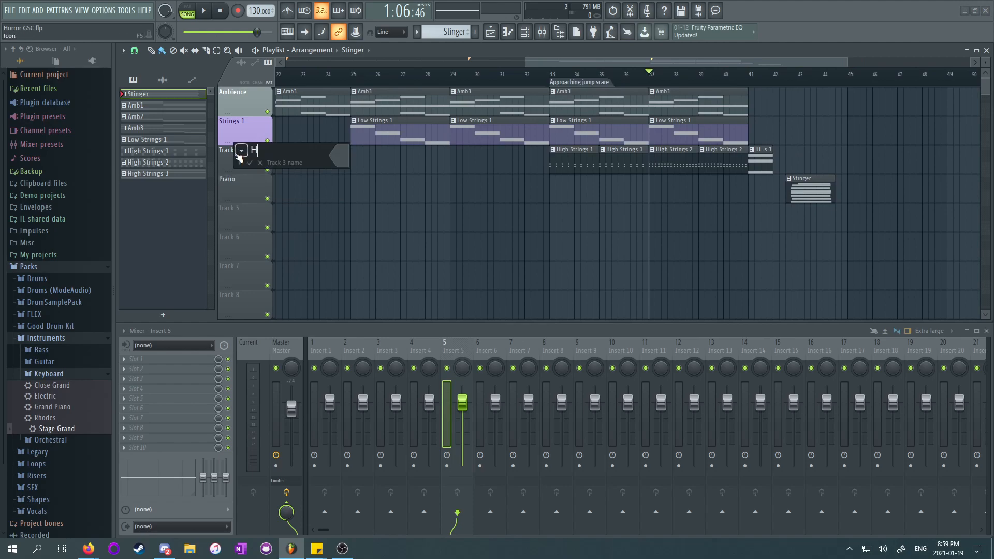
pyautogui.write('High Strings')
pyautogui.press('Return')
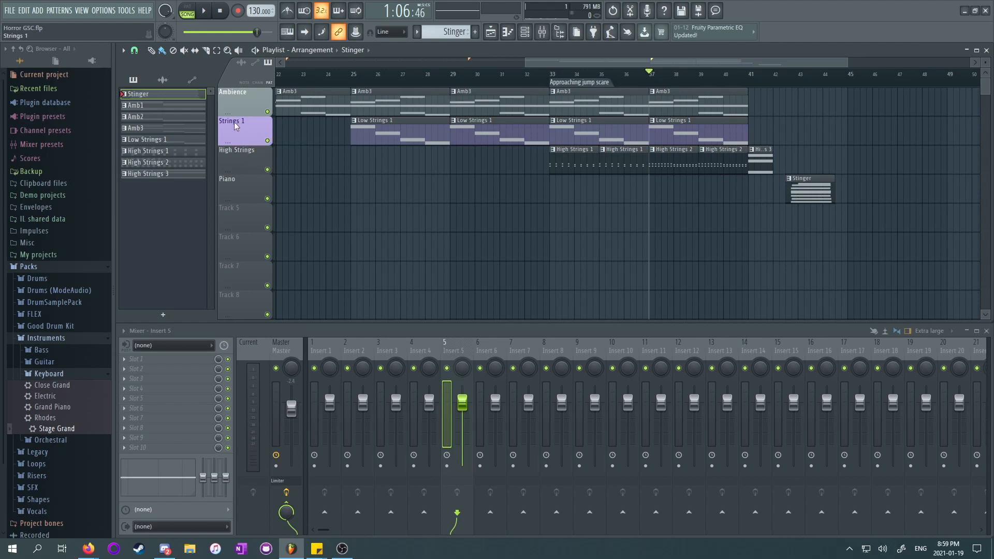
# Step: Rename the Strings 1 track as Low Strings
pyautogui.doubleClick(236, 131)
pyautogui.write('Low Stri')
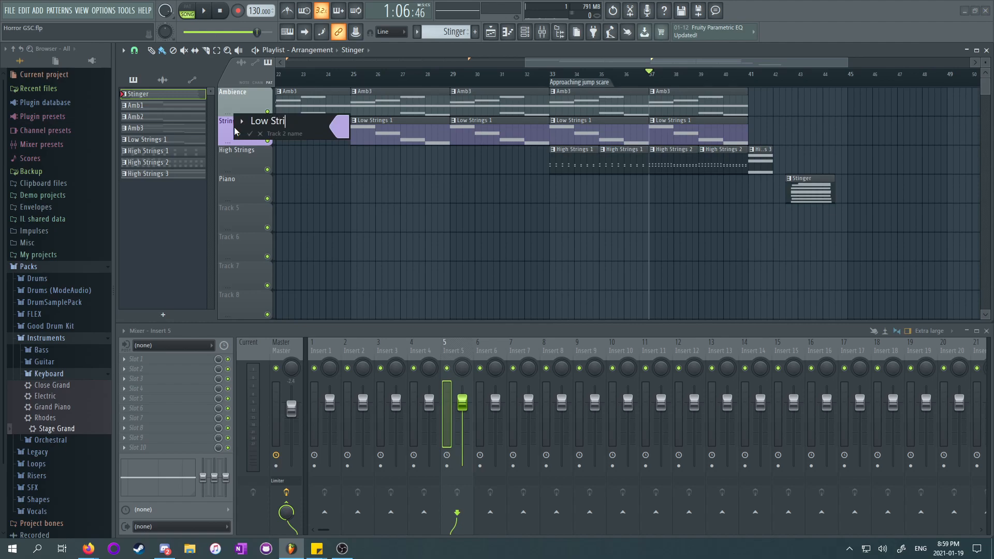
pyautogui.write('ngs')
pyautogui.press('Return')
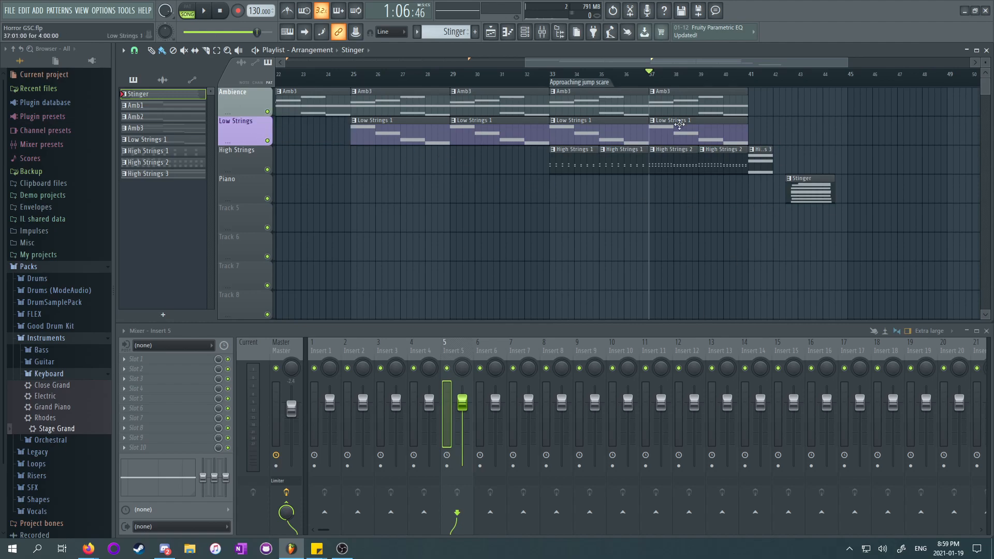
# Step: Pick Amb1 from its first clip as the current pattern and review the channel rack and the instruments available to add
pyautogui.moveTo(566, 63); pyautogui.dragTo(327, 54)
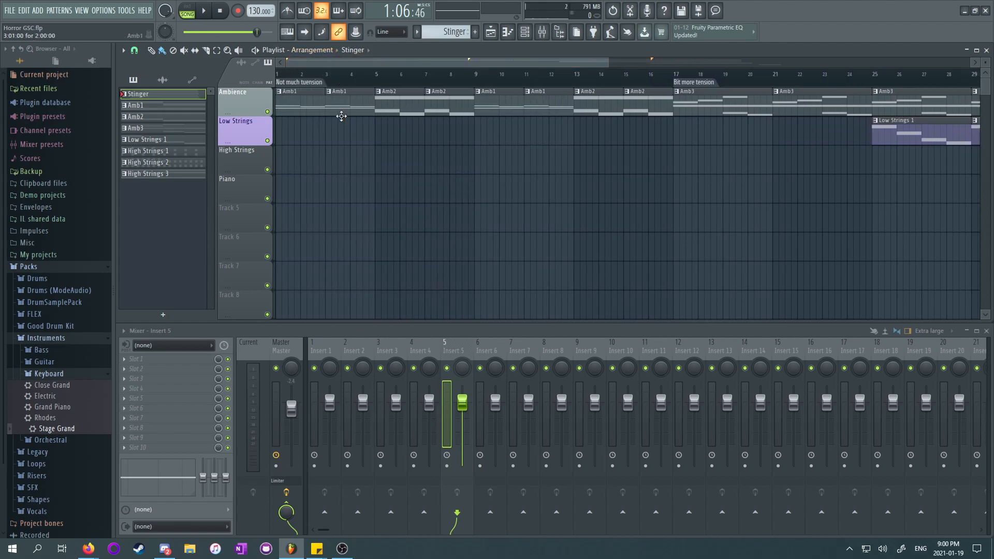
pyautogui.click(312, 105)
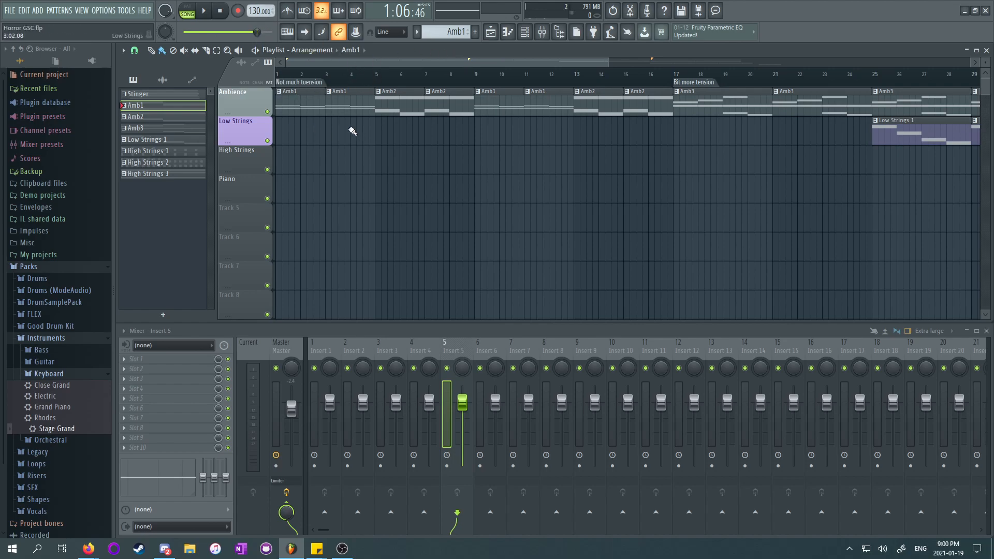
pyautogui.click(524, 33)
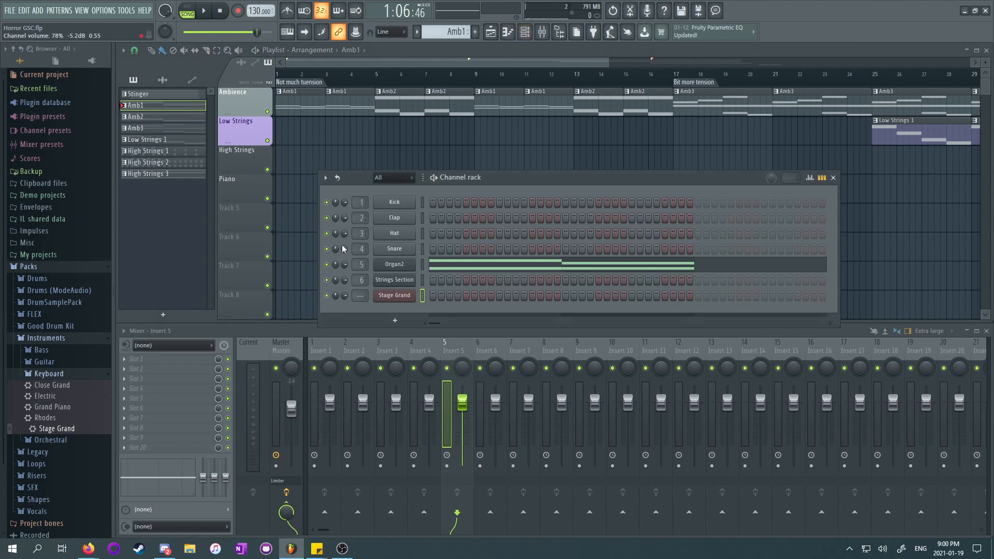
pyautogui.click(399, 320)
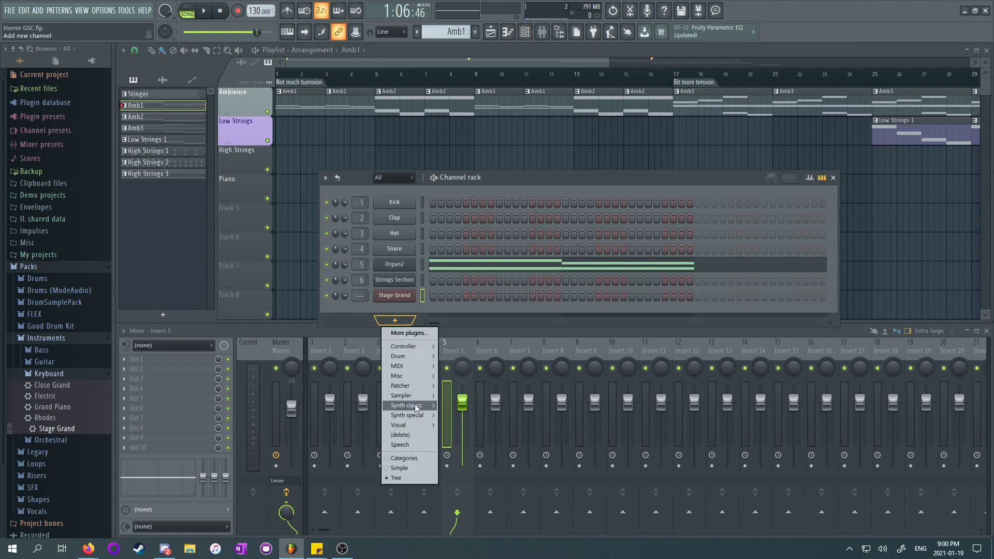
pyautogui.click(354, 313)
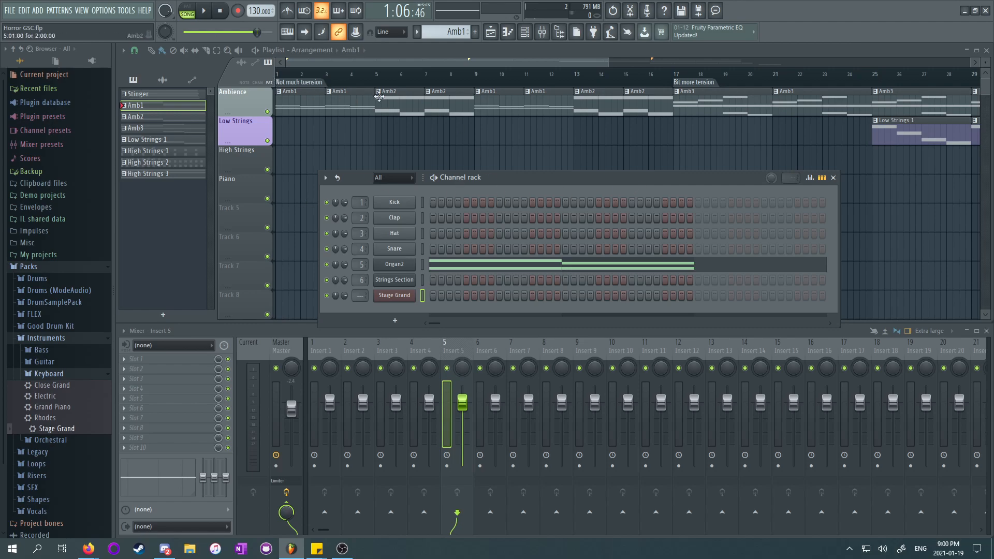
pyautogui.click(342, 66)
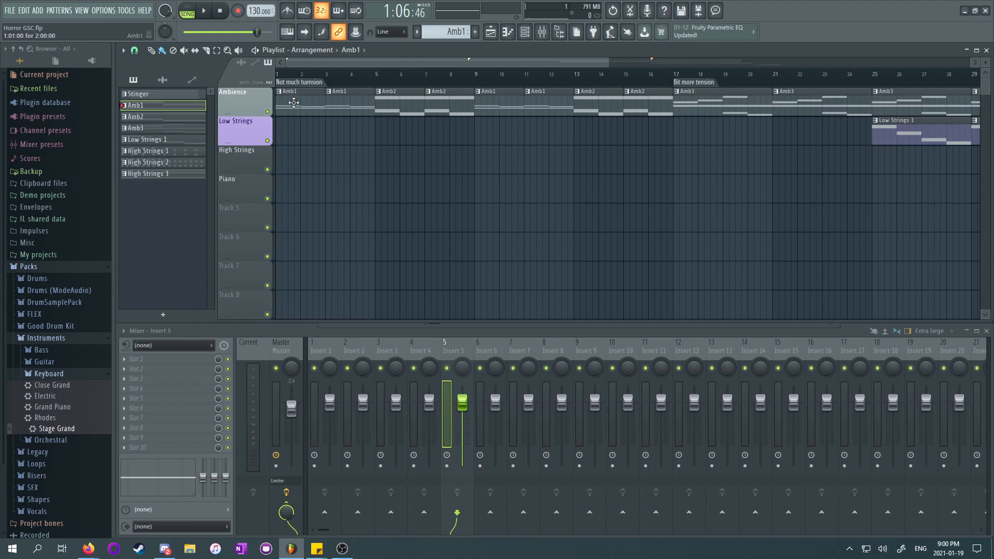
# Step: Return the playhead to the start of the song, briefly play the opening and check the Amb1 pattern's channels in the channel rack
pyautogui.click(221, 12)
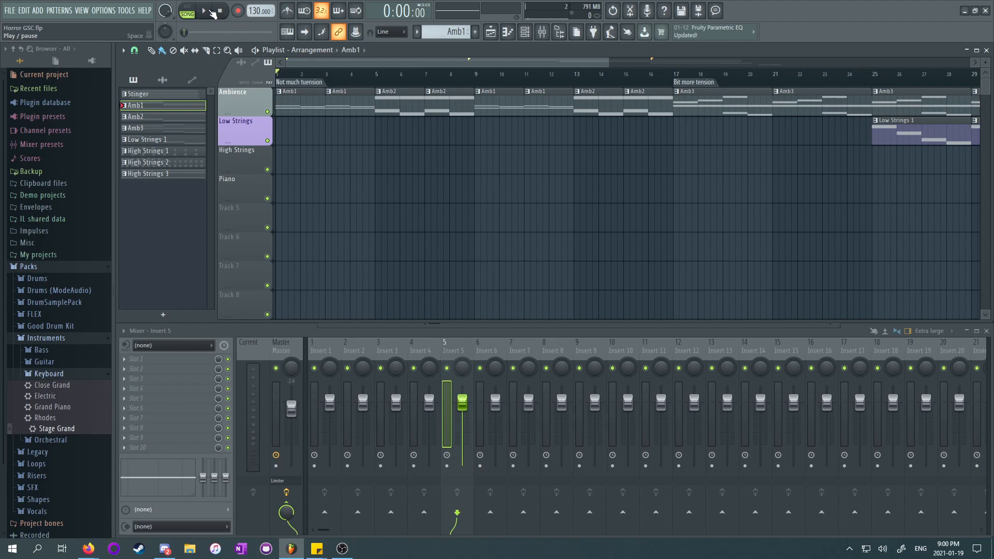
pyautogui.click(204, 12)
pyautogui.click(221, 12)
pyautogui.click(524, 32)
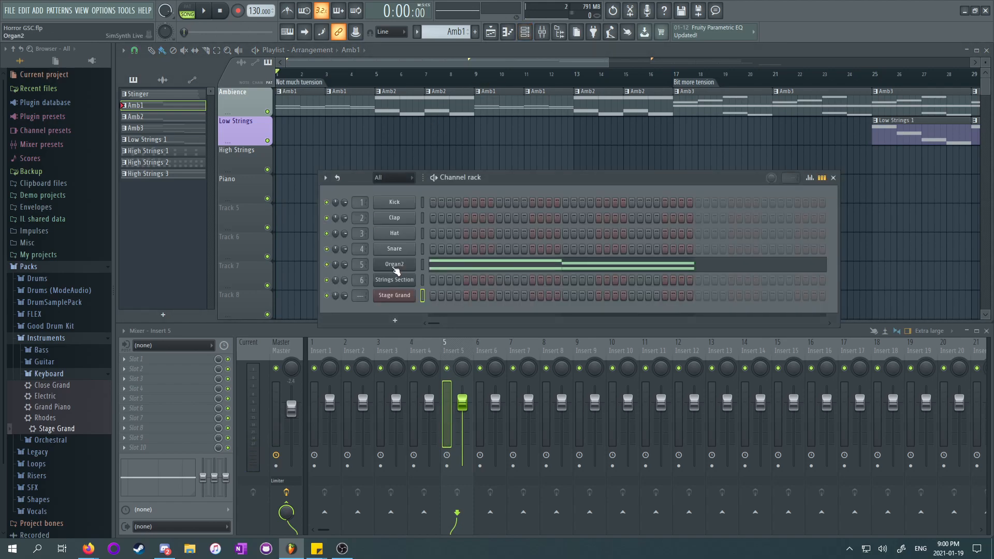
pyautogui.click(832, 178)
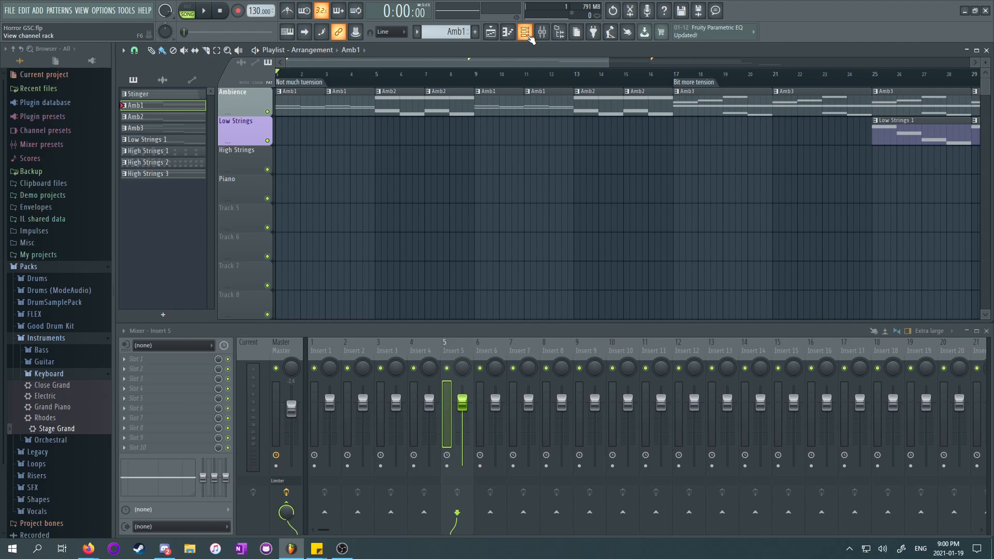
# Step: Move the "Not much tuension" marker from bar 1 to bar 9 and delete the Ambience clips in bars 1 to 8
pyautogui.moveTo(321, 65)
pyautogui.mouseDown()
pyautogui.moveTo(472, 66)
pyautogui.moveTo(315, 66)
pyautogui.mouseUp()
pyautogui.moveTo(412, 67); pyautogui.dragTo(588, 58)
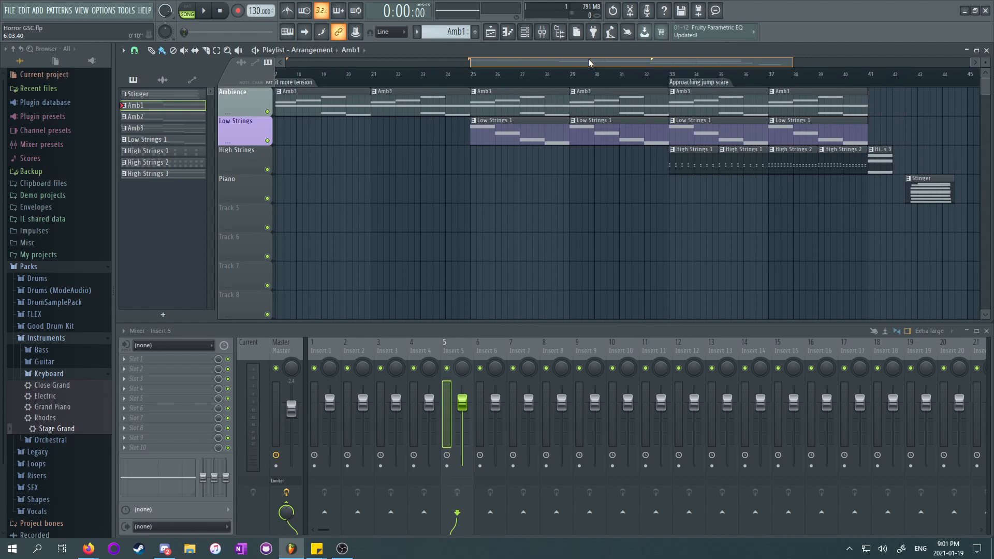
pyautogui.moveTo(588, 58); pyautogui.dragTo(391, 60)
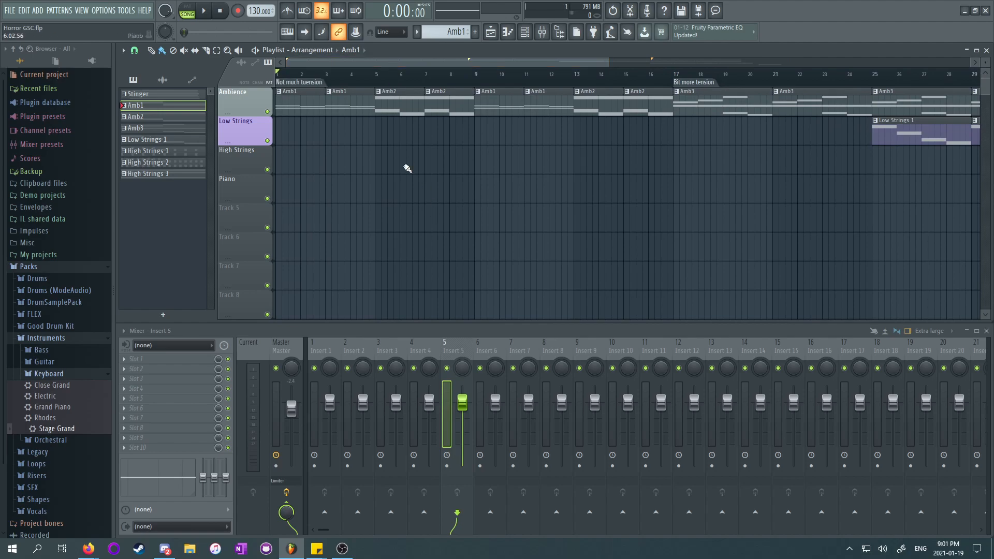
pyautogui.moveTo(359, 61); pyautogui.dragTo(358, 94)
pyautogui.moveTo(279, 82); pyautogui.dragTo(475, 82)
pyautogui.rightClick(440, 109)
pyautogui.rightClick(400, 108)
pyautogui.rightClick(350, 106)
pyautogui.rightClick(300, 106)
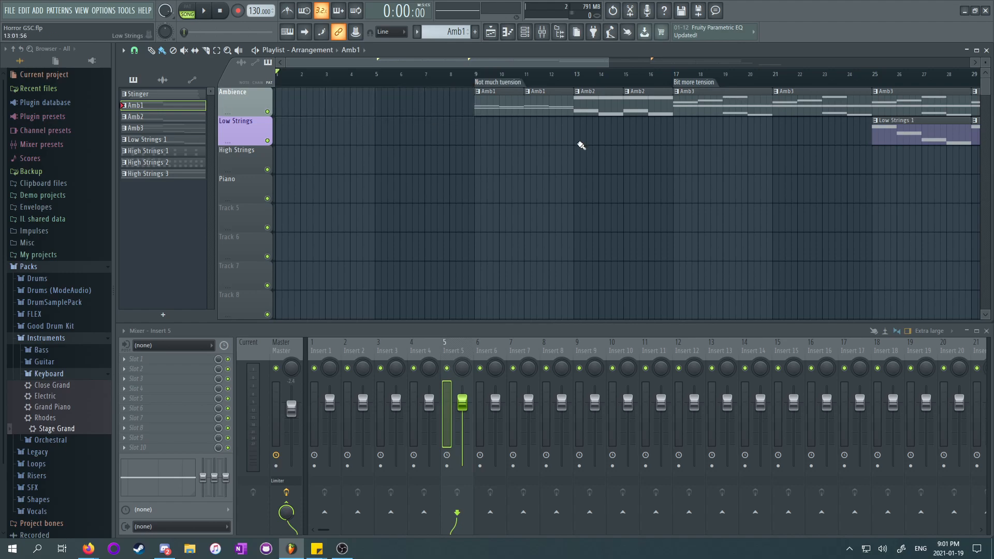
# Step: Add a time marker named "Discomfort" at bar 1 of the playlist
pyautogui.rightClick(280, 84)
pyautogui.click(295, 91)
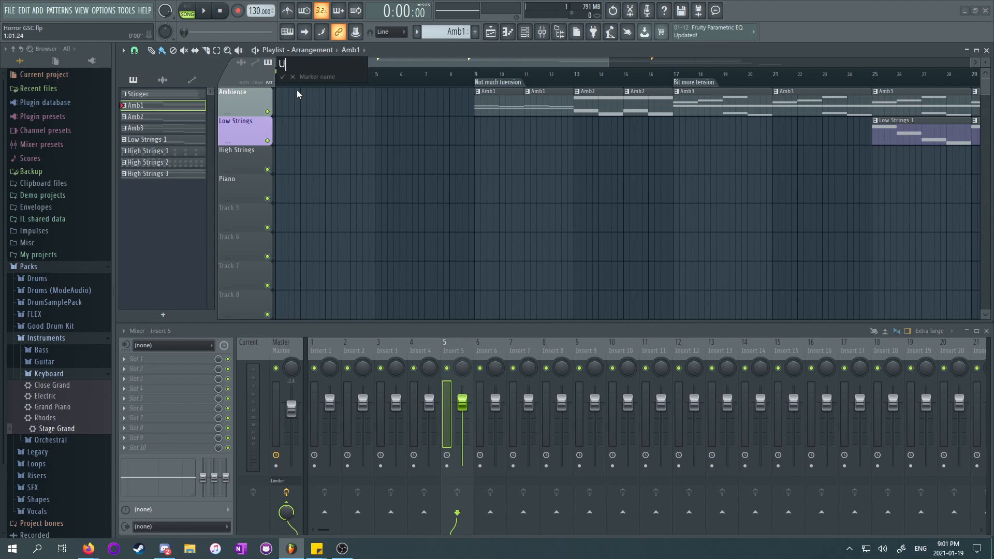
pyautogui.write('Discomfort')
pyautogui.press('Return')
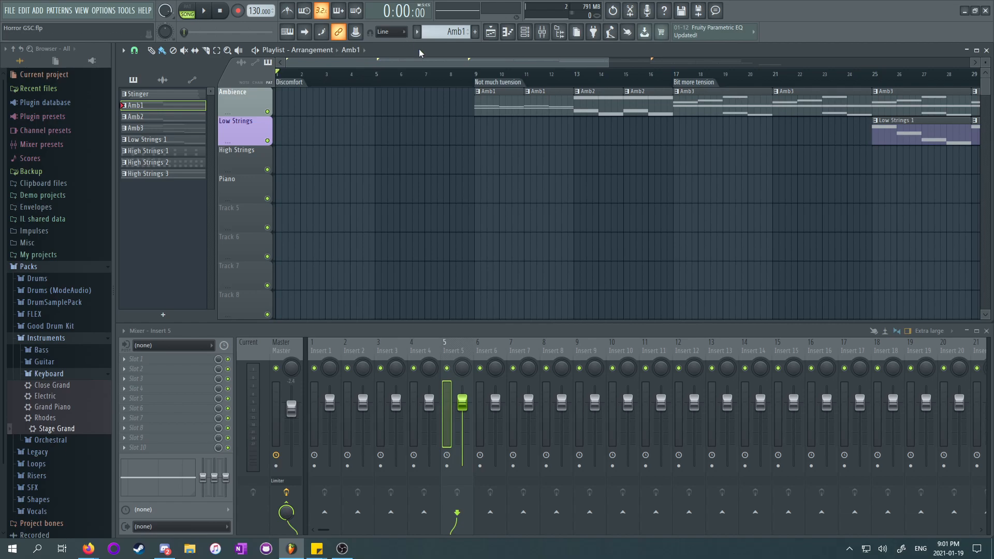
pyautogui.moveTo(424, 62)
pyautogui.mouseDown()
pyautogui.moveTo(517, 63)
pyautogui.moveTo(413, 62)
pyautogui.mouseUp()
pyautogui.moveTo(566, 62); pyautogui.dragTo(469, 92)
pyautogui.moveTo(472, 98); pyautogui.dragTo(769, 172)
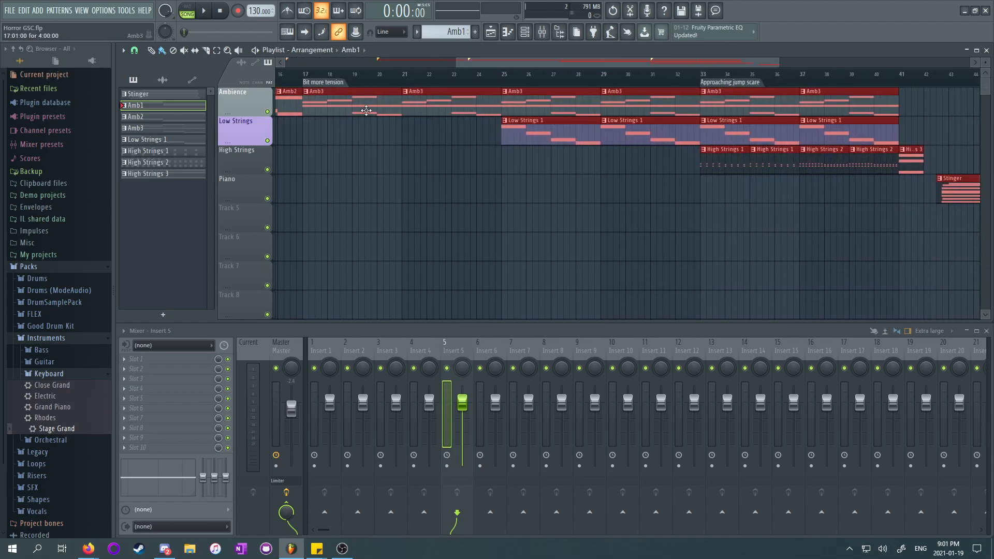
pyautogui.keyDown('ctrl'); pyautogui.click(480, 126); pyautogui.keyUp('ctrl')
pyautogui.moveTo(541, 63); pyautogui.dragTo(362, 62)
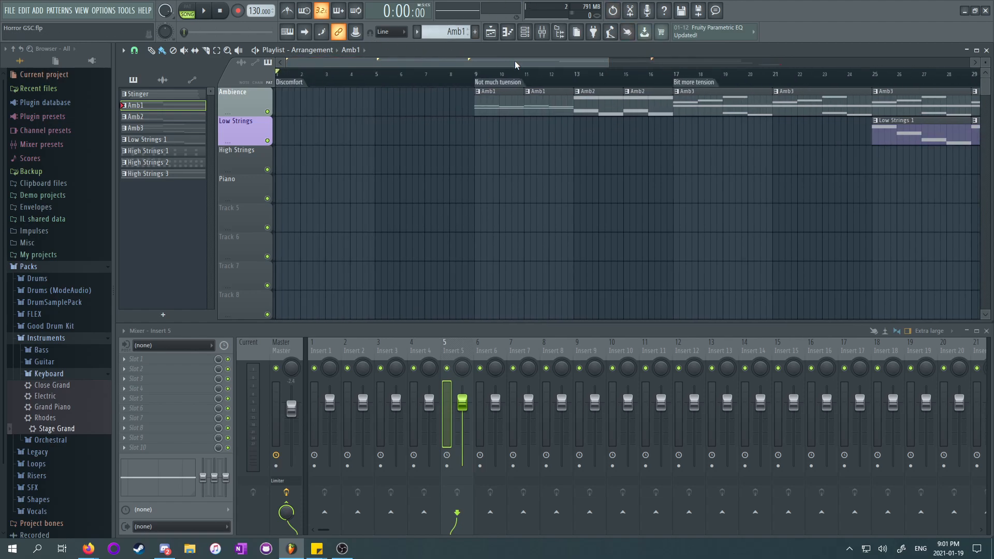
# Step: Add a Sytrus synthesizer as a new channel in the channel rack
pyautogui.click(537, 32)
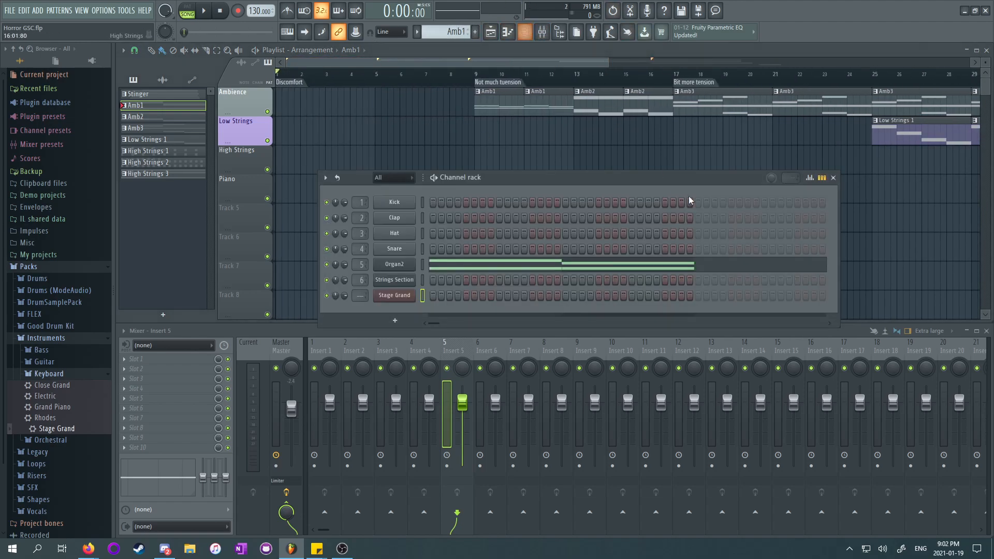
pyautogui.click(394, 321)
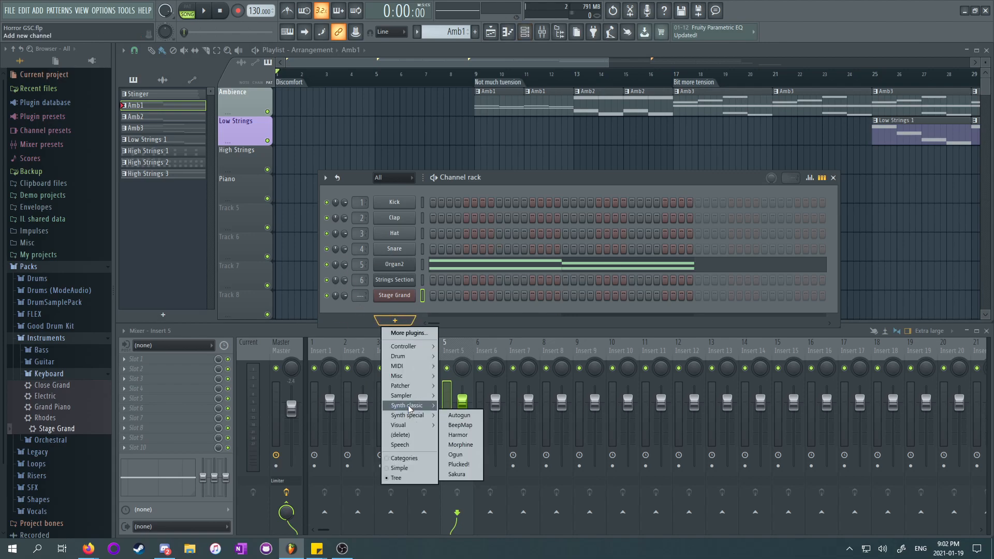
pyautogui.moveTo(411, 408)
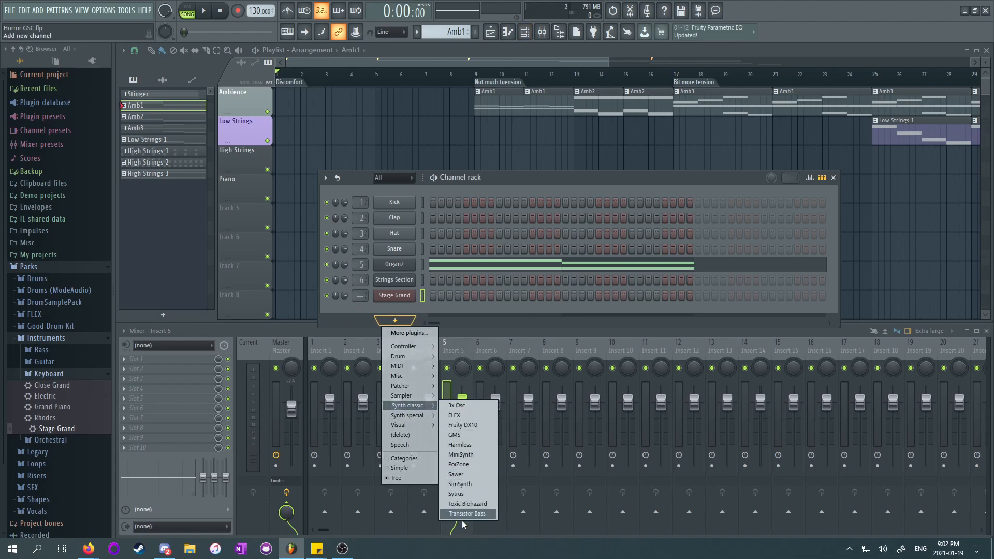
pyautogui.click(456, 494)
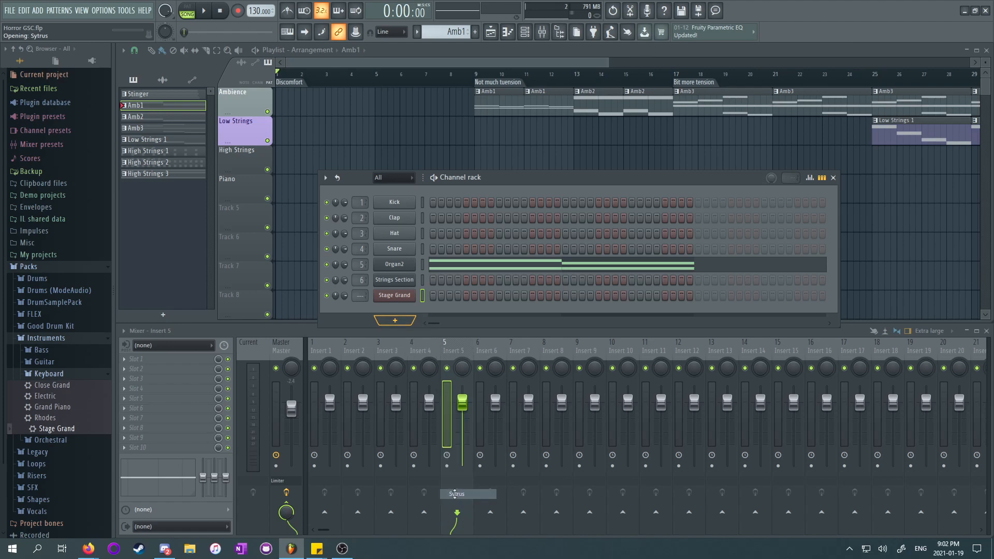
# Step: Turn off the Detached option for the Sytrus window and move the window fully into view over the playlist
pyautogui.click(438, 94)
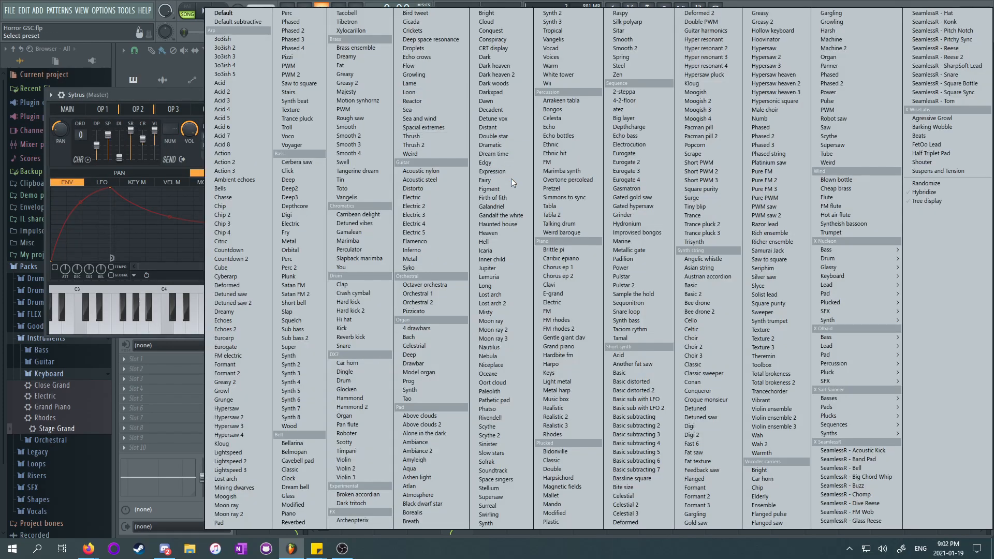
pyautogui.click(126, 90)
pyautogui.click(51, 95)
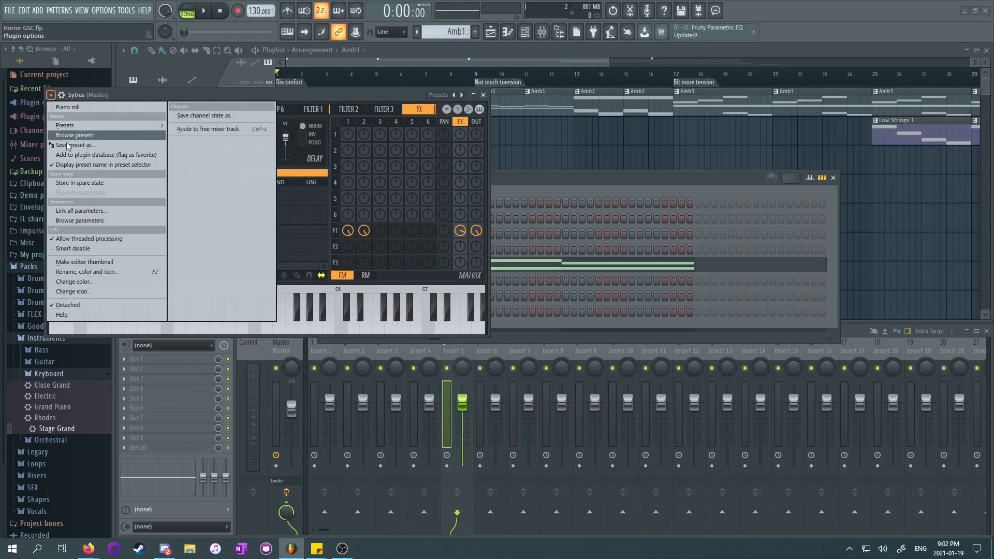
pyautogui.click(107, 305)
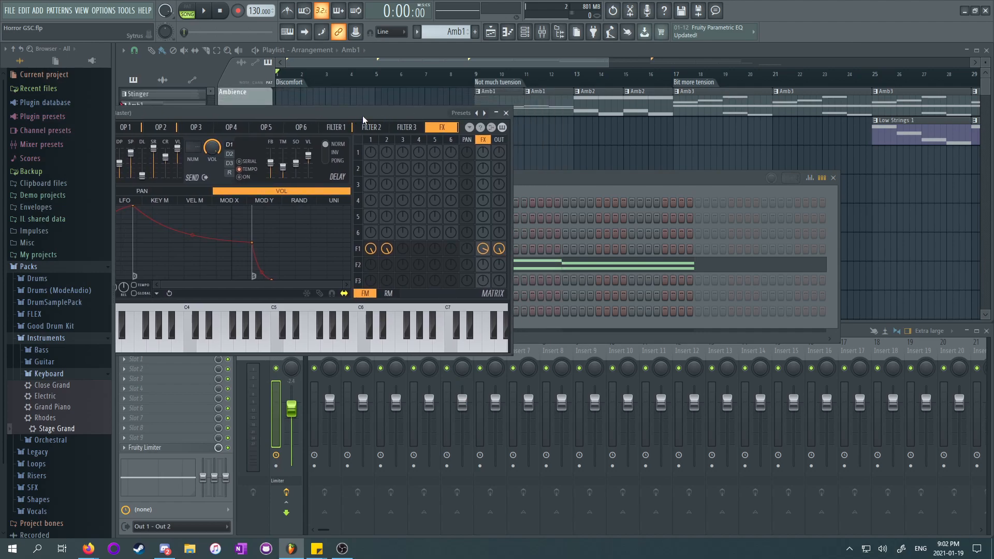
pyautogui.moveTo(362, 116); pyautogui.dragTo(427, 133)
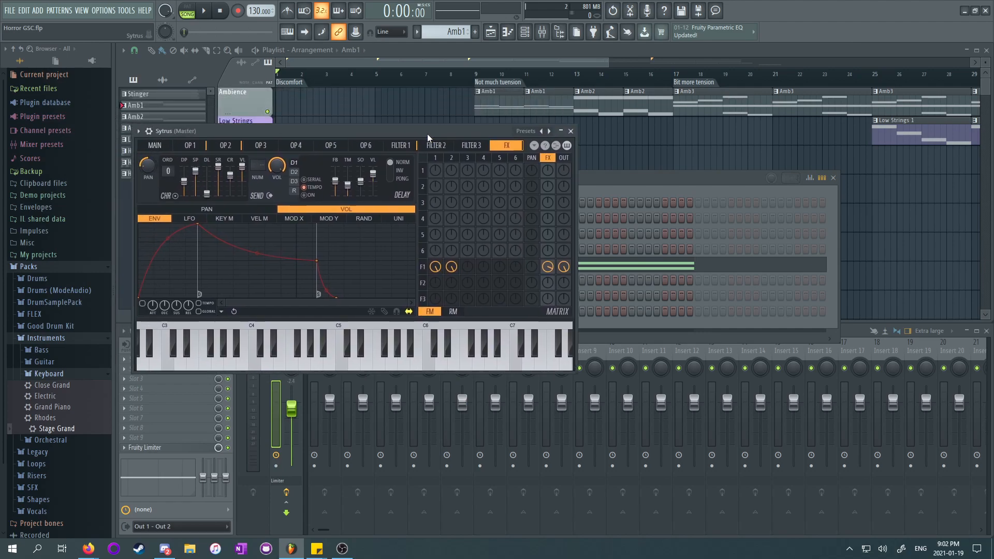
# Step: Try the Satan FM bass preset and the Weird FX preset in Sytrus
pyautogui.click(521, 130)
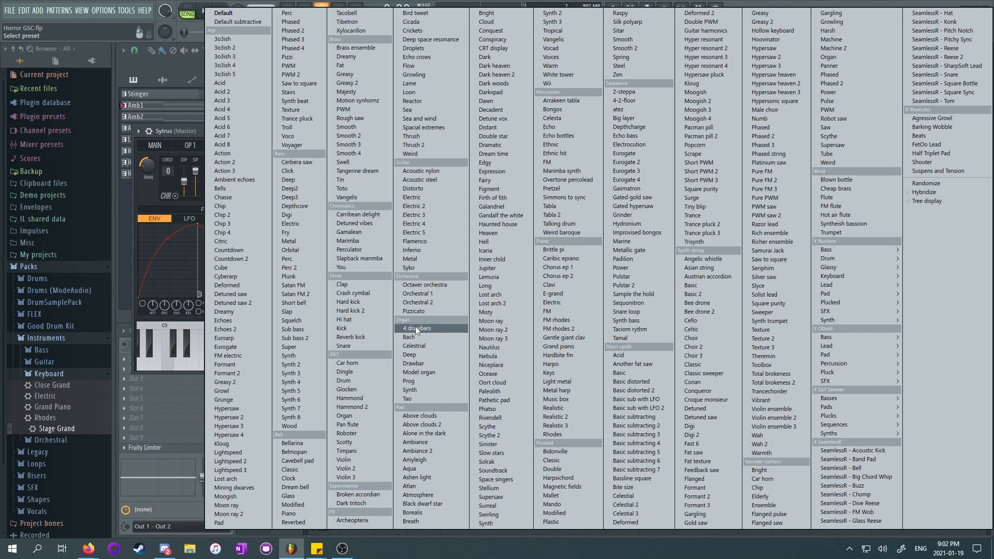
pyautogui.click(290, 285)
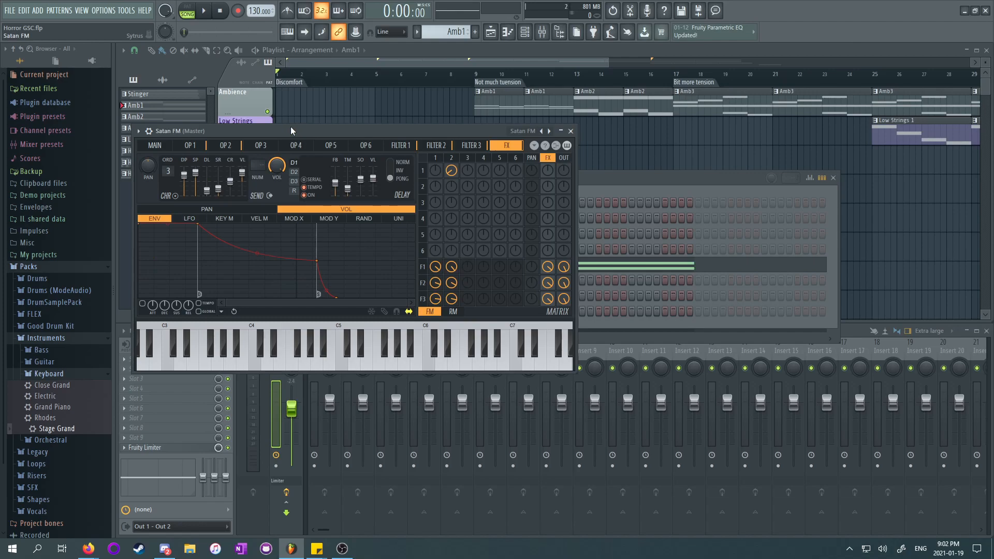
pyautogui.click(522, 133)
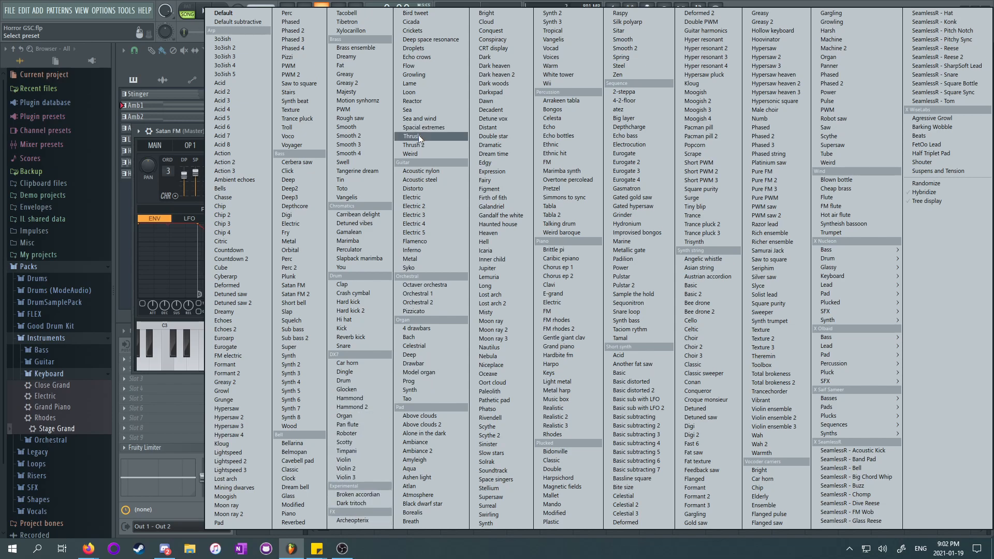
pyautogui.click(429, 153)
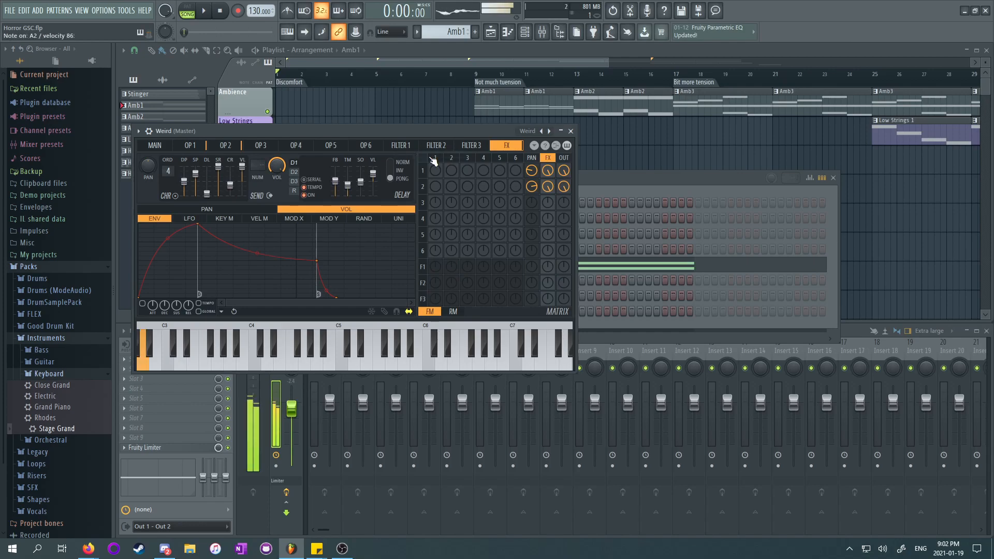
# Step: Load the Detune vox pad preset in Sytrus, audition it and close the plugin window
pyautogui.click(525, 131)
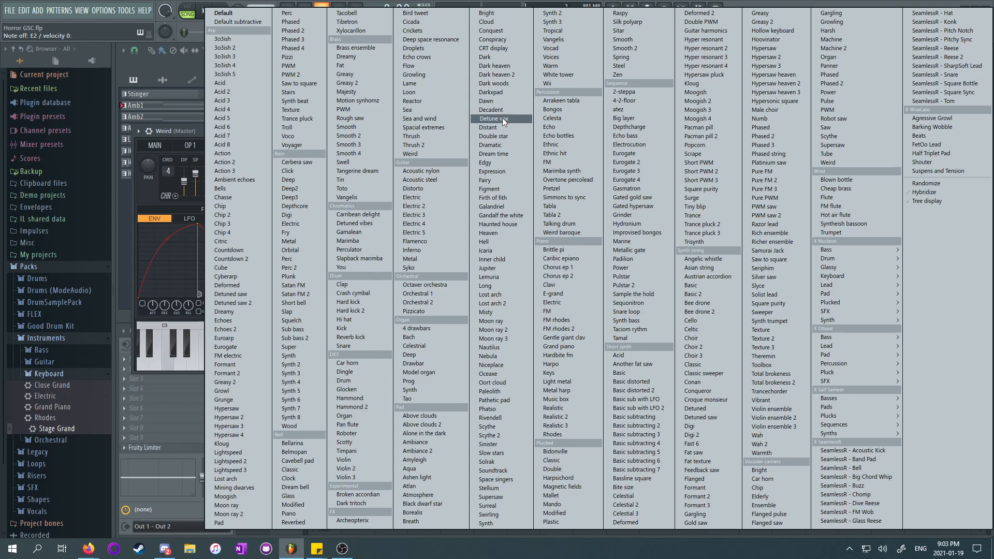
pyautogui.click(502, 118)
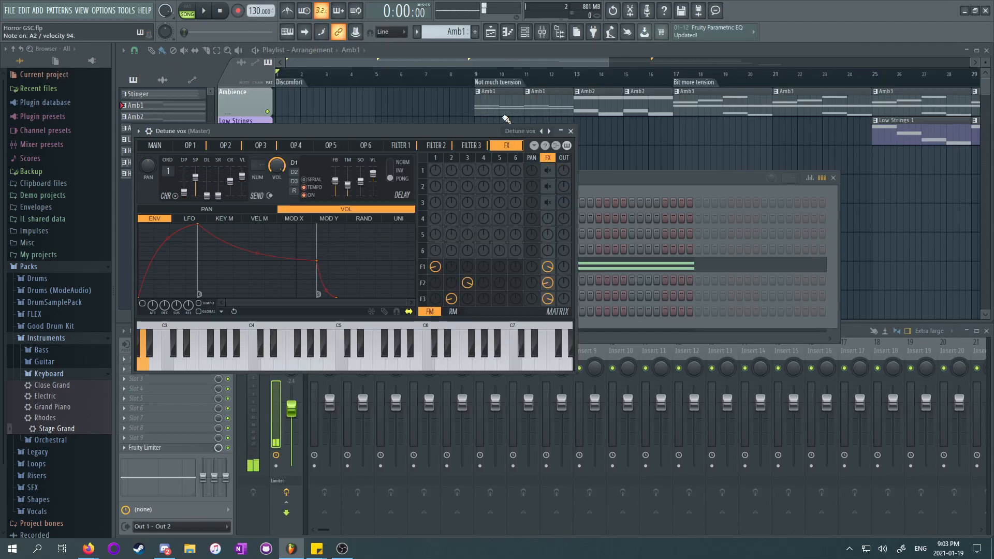
pyautogui.click(506, 131)
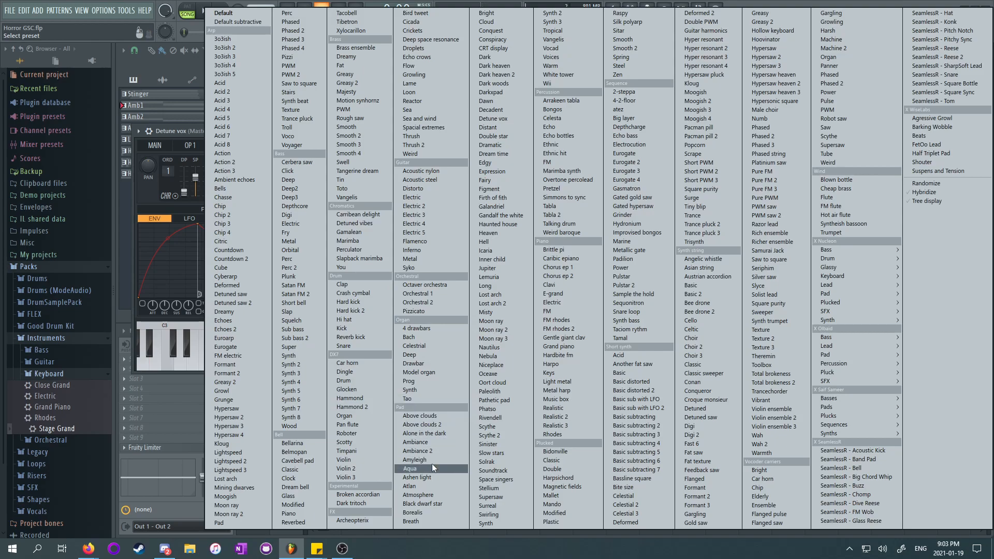
pyautogui.click(179, 130)
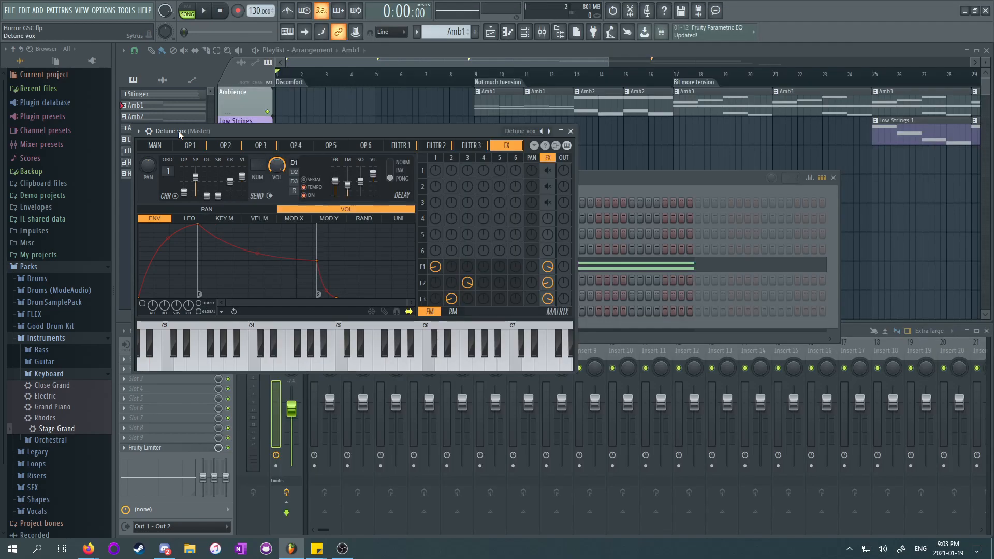
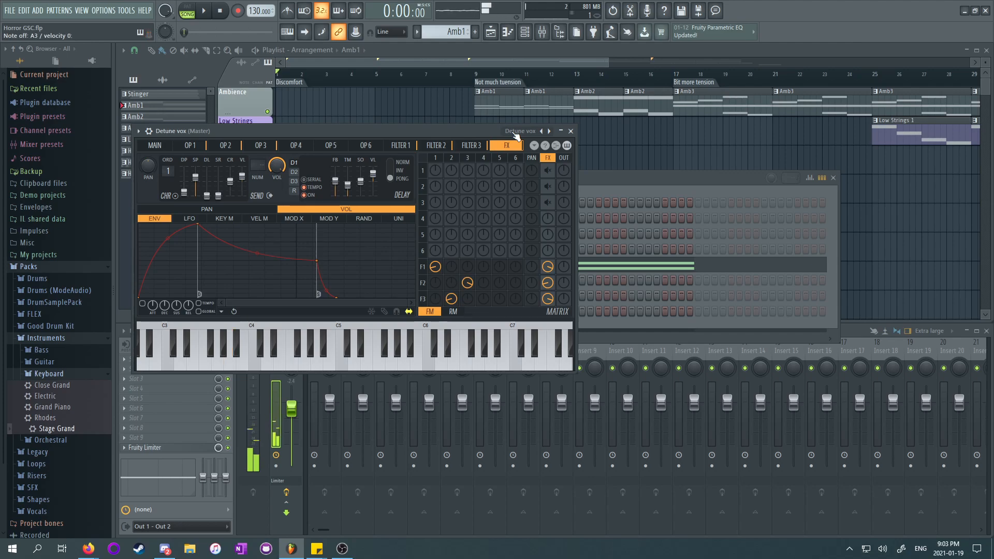
pyautogui.click(572, 131)
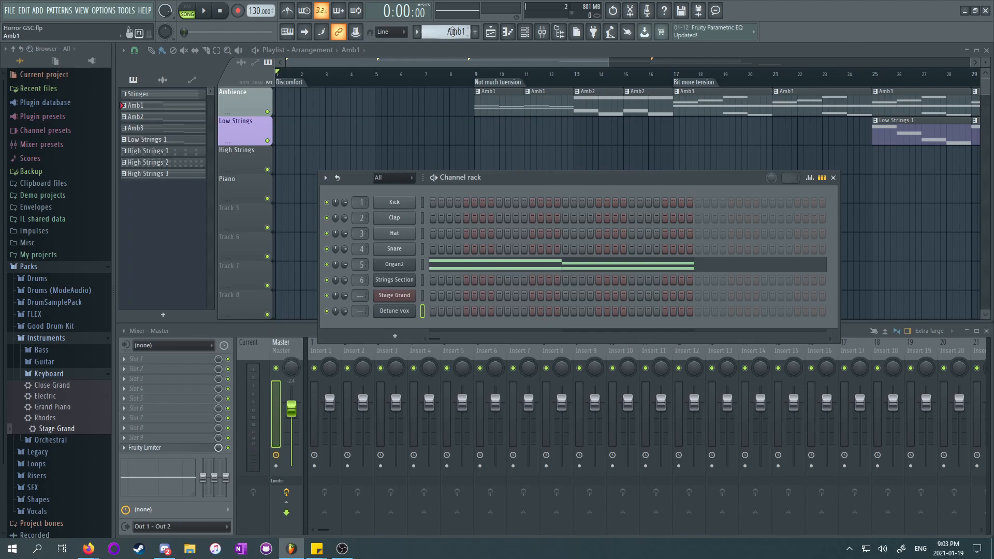
# Step: Switch to a new empty pattern following High Strings 3 and close the channel rack
pyautogui.scroll(-7, 450, 32)
pyautogui.click(833, 178)
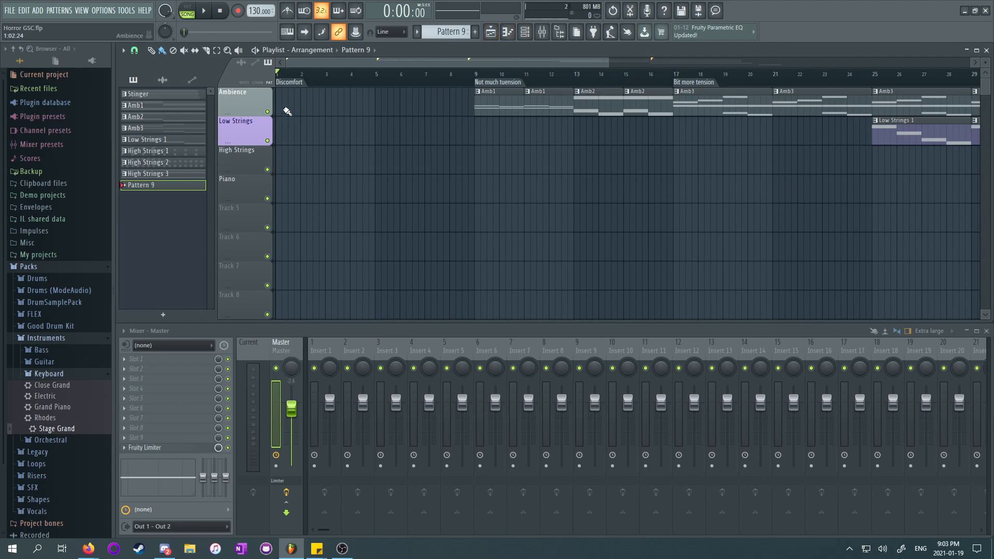
# Step: Name playlist track 5 "Ambience but better"
pyautogui.doubleClick(252, 218)
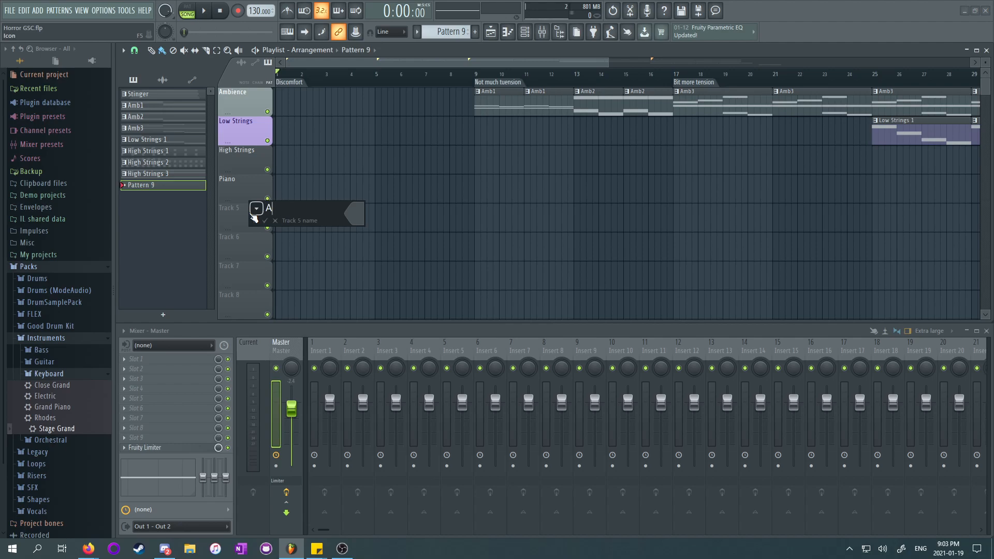
pyautogui.write('Ambience but better')
pyautogui.press('Return')
# Step: Move the "Ambience but better" track up to the first playlist position, above Ambience
pyautogui.rightClick(248, 212)
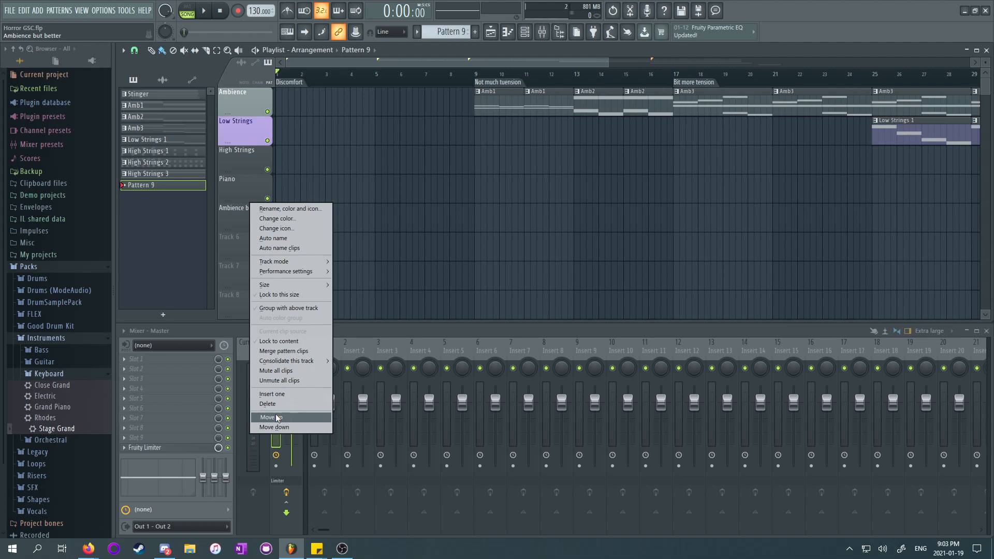
pyautogui.click(275, 416)
pyautogui.rightClick(249, 192)
pyautogui.press('u')
pyautogui.rightClick(239, 159)
pyautogui.press('u')
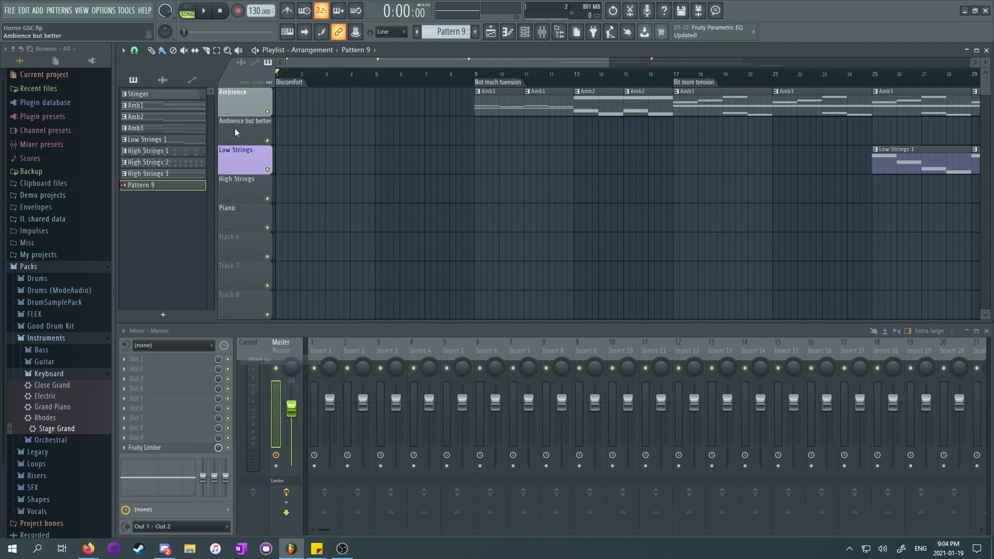
pyautogui.rightClick(235, 130)
pyautogui.press('u')
# Step: Set the colour of the "Ambience but better" track to a dusty pink
pyautogui.rightClick(248, 89)
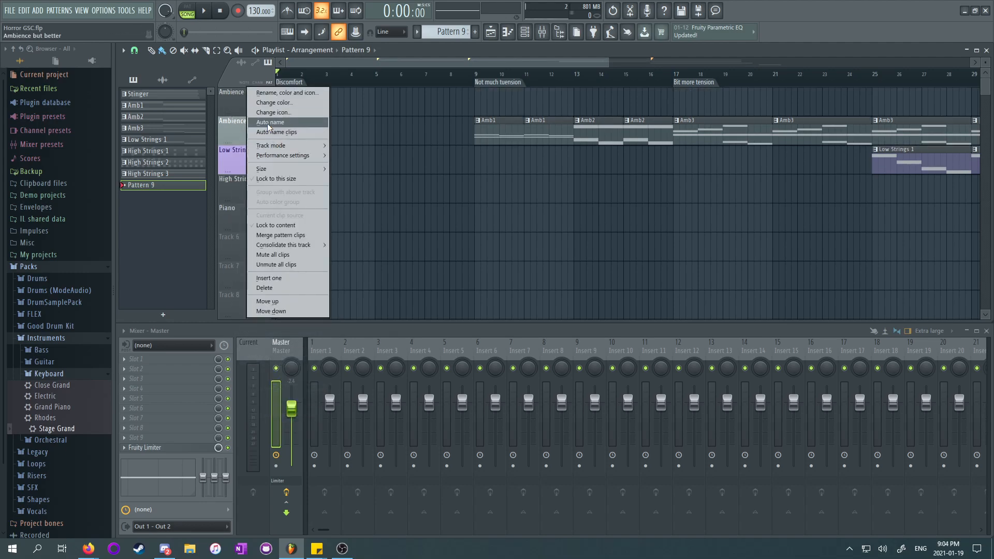
pyautogui.click(271, 102)
pyautogui.click(368, 245)
pyautogui.click(398, 326)
# Step: Colour the High Strings track olive and the Piano track yellow green (#9DC95C)
pyautogui.rightClick(235, 193)
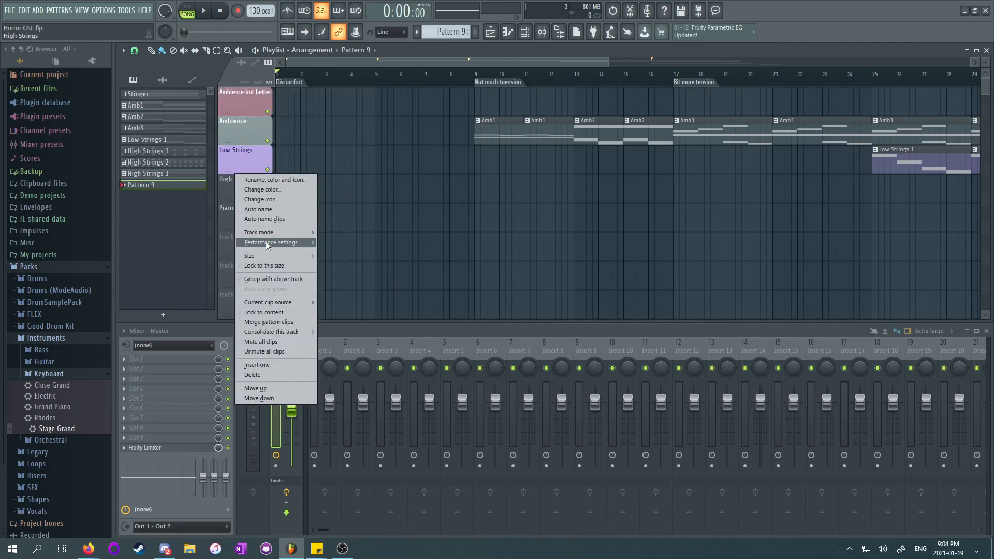
pyautogui.click(288, 187)
pyautogui.click(399, 327)
pyautogui.click(428, 409)
pyautogui.rightClick(243, 206)
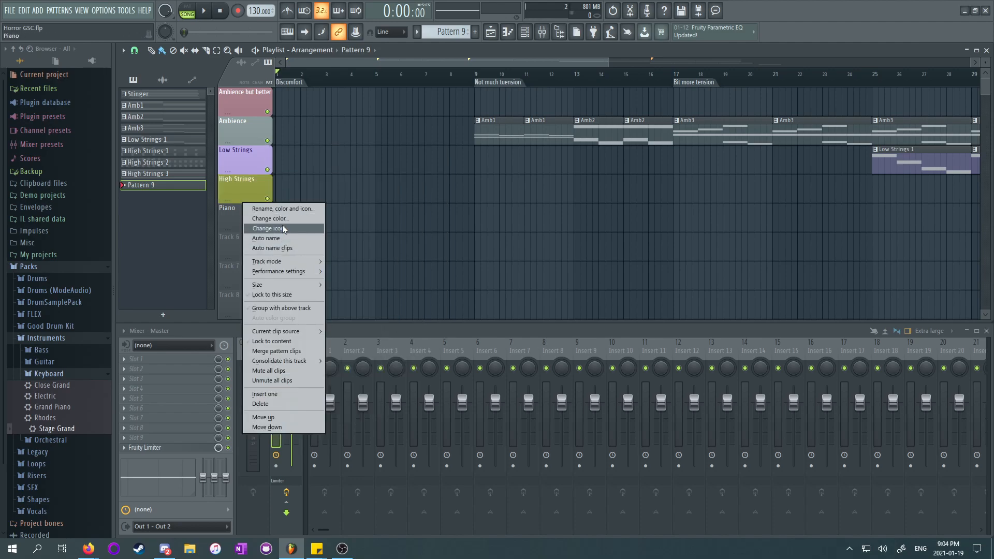
pyautogui.click(278, 219)
pyautogui.click(399, 362)
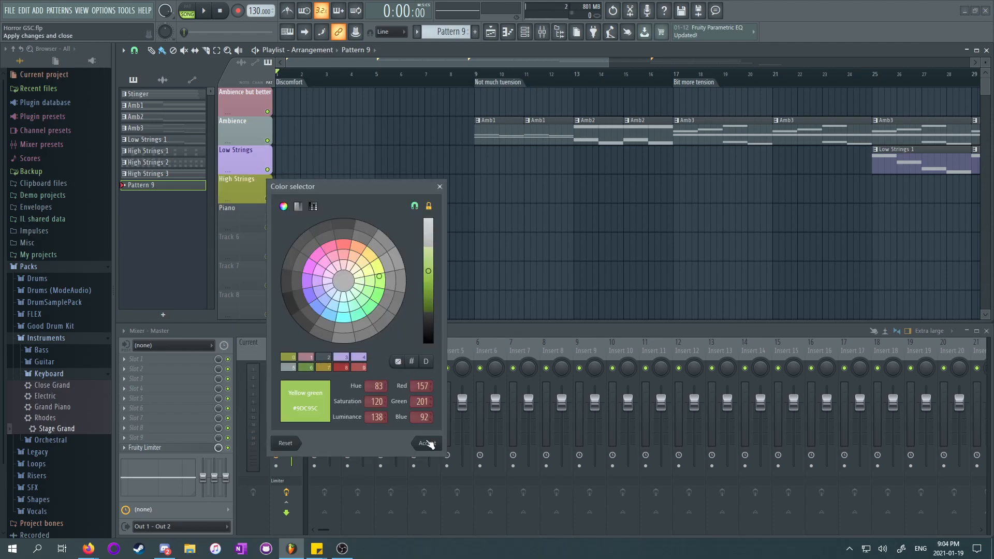
pyautogui.click(427, 443)
# Step: Place Pattern 9 at bar 1 on the "Ambience but better" track and draw a two-bar A2 note for Detune vox in it
pyautogui.moveTo(451, 61); pyautogui.dragTo(362, 110)
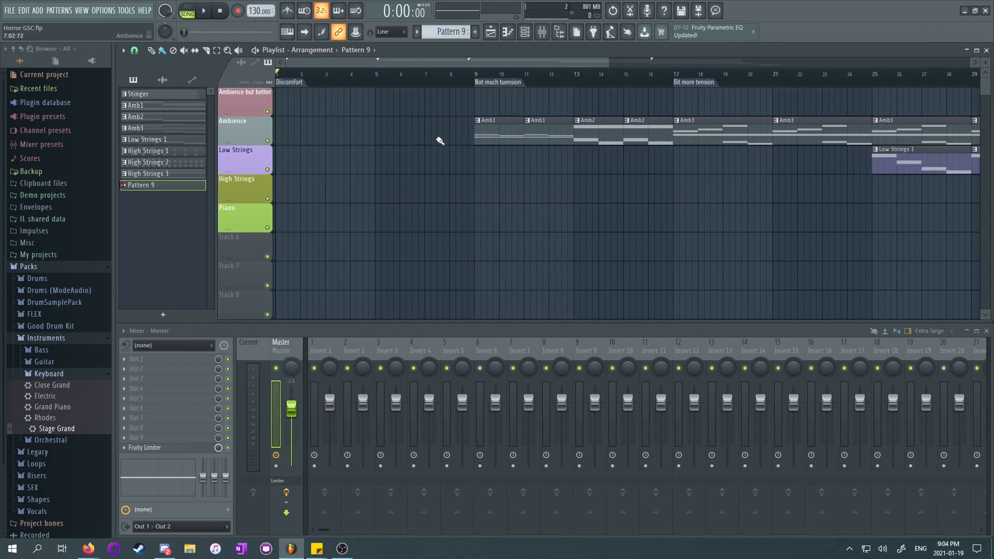
pyautogui.click(280, 105)
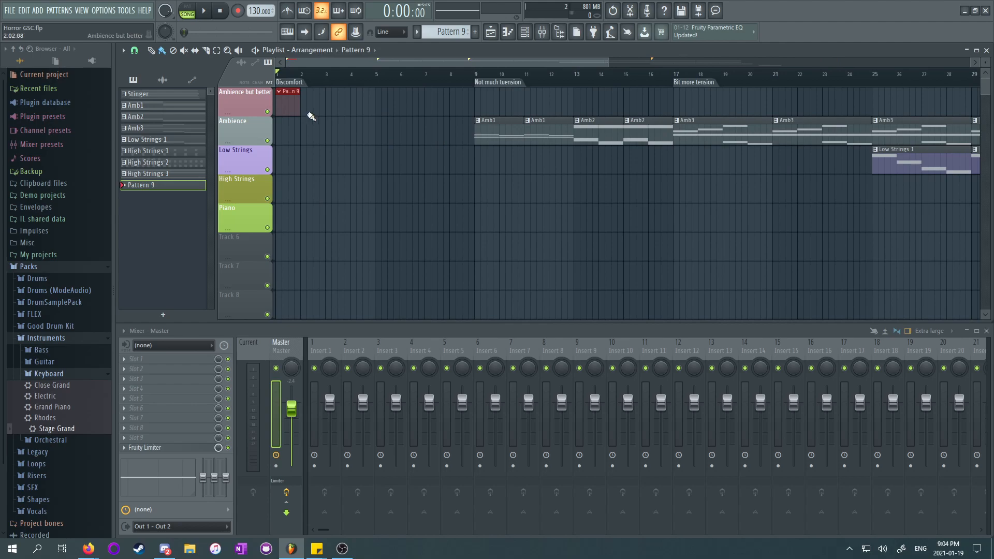
pyautogui.click(508, 32)
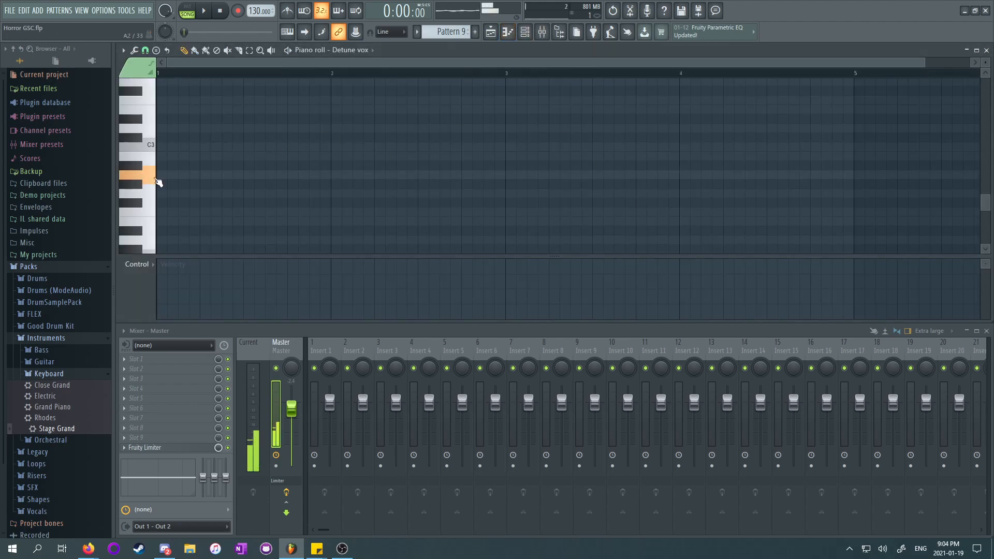
pyautogui.click(170, 175)
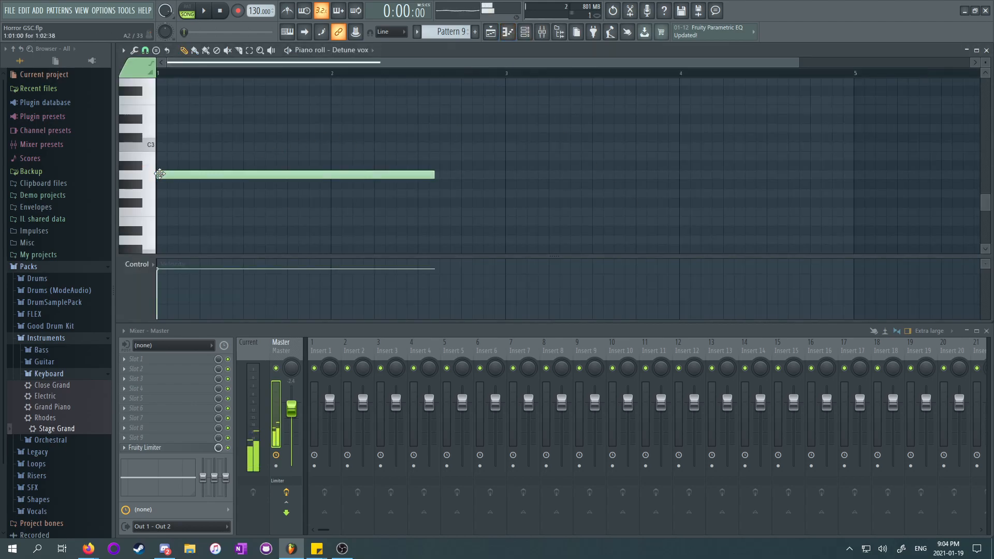
pyautogui.doubleClick(429, 175)
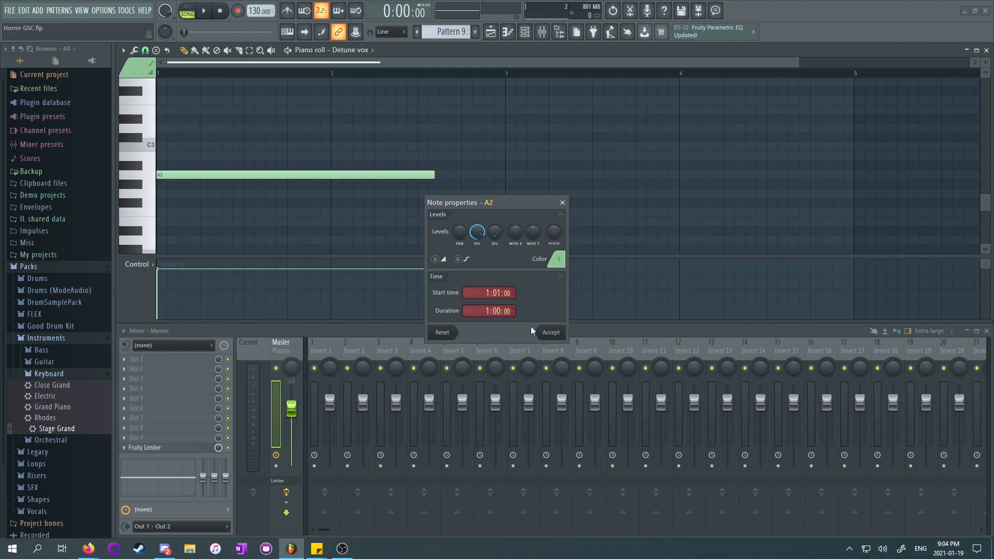
pyautogui.click(550, 332)
pyautogui.moveTo(329, 175); pyautogui.dragTo(505, 176)
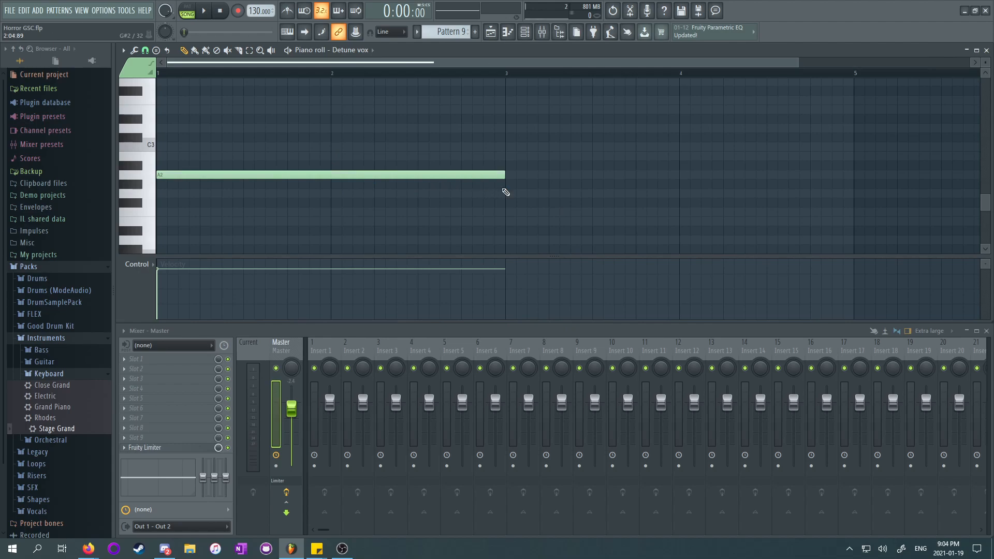
# Step: Play back the opening in the playlist and try a second Pattern 9 clip at bar 5
pyautogui.click(490, 32)
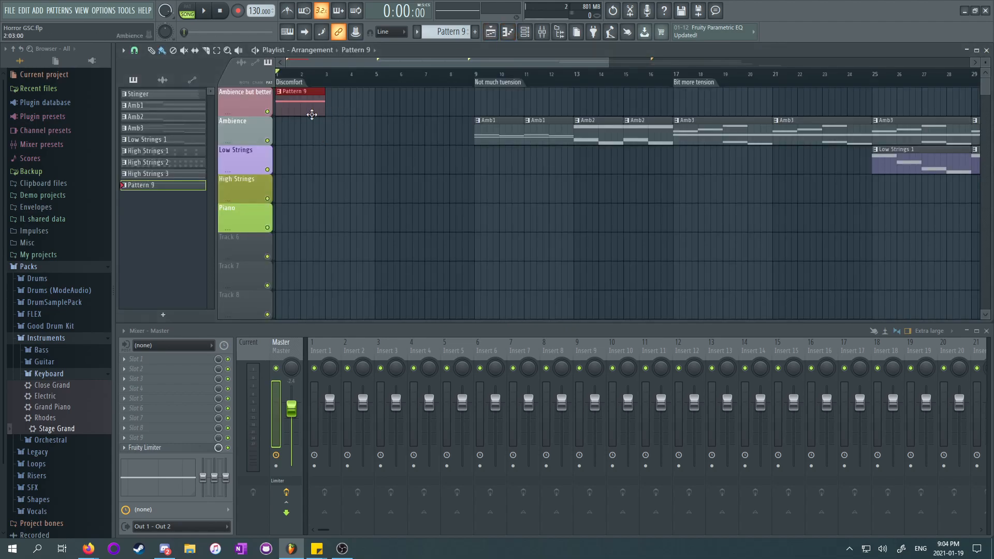
pyautogui.click(203, 10)
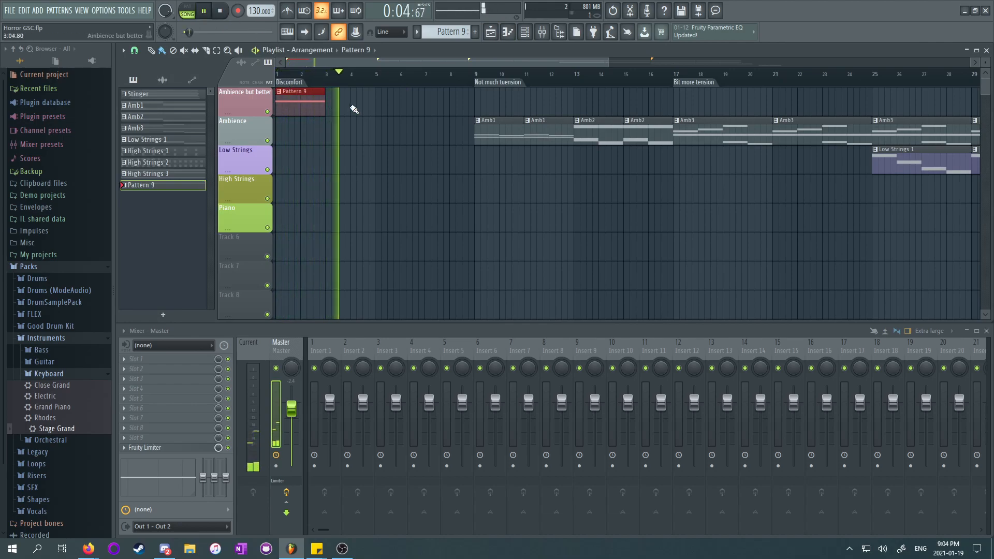
pyautogui.click(378, 109)
pyautogui.press('space')
pyautogui.rightClick(397, 104)
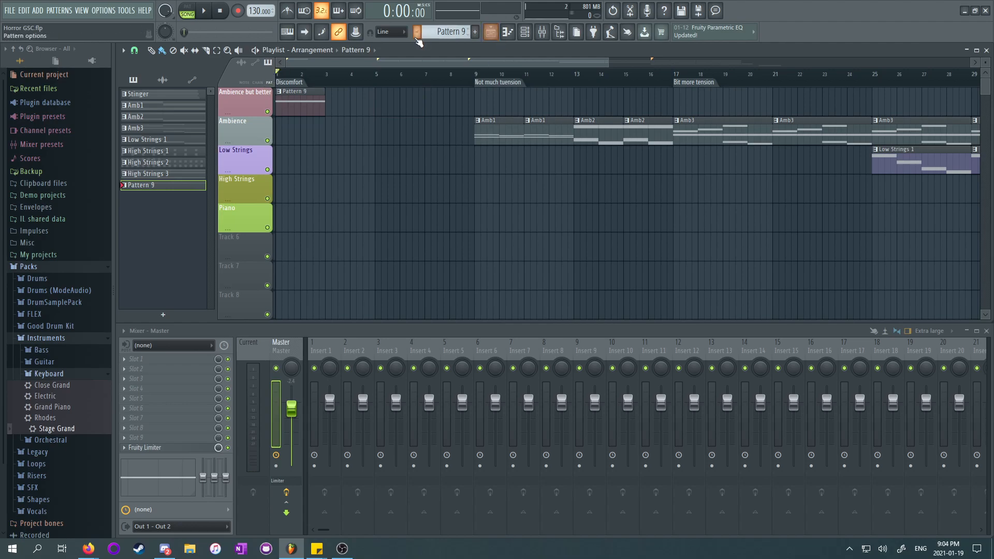
# Step: Clone Pattern 9 as Pattern 10 and place the copy at bar 5 on the "Ambience but better" track
pyautogui.scroll(1, 434, 35)
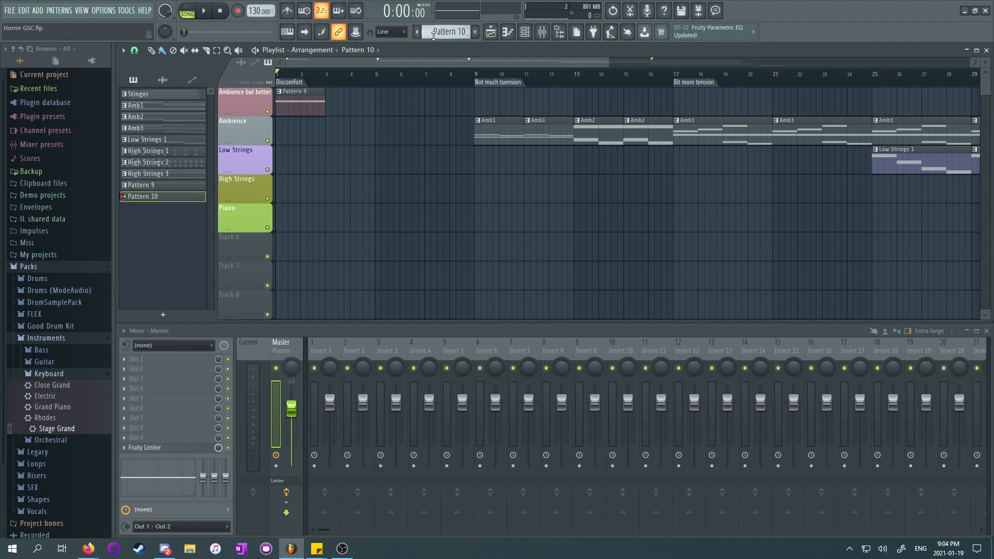
pyautogui.scroll(-1, 442, 36)
pyautogui.rightClick(169, 191)
pyautogui.click(192, 306)
pyautogui.click(380, 103)
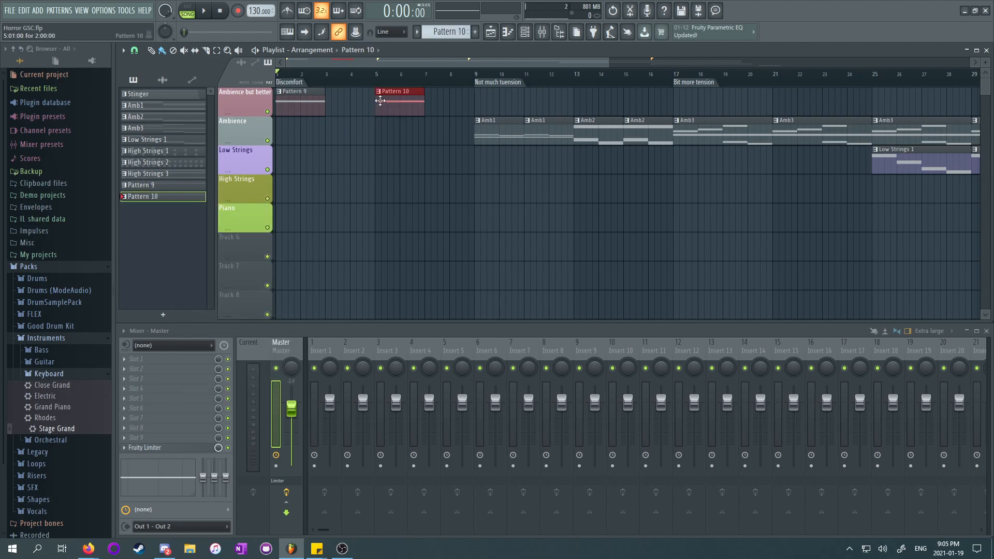
# Step: Lower Pattern 10's Detune vox note by one octave to A1, audition low keys and return to the playlist
pyautogui.doubleClick(380, 103)
pyautogui.hotkey('ctrl', 'a')
pyautogui.scroll(-3, 255, 149)
pyautogui.moveTo(203, 92); pyautogui.dragTo(203, 203)
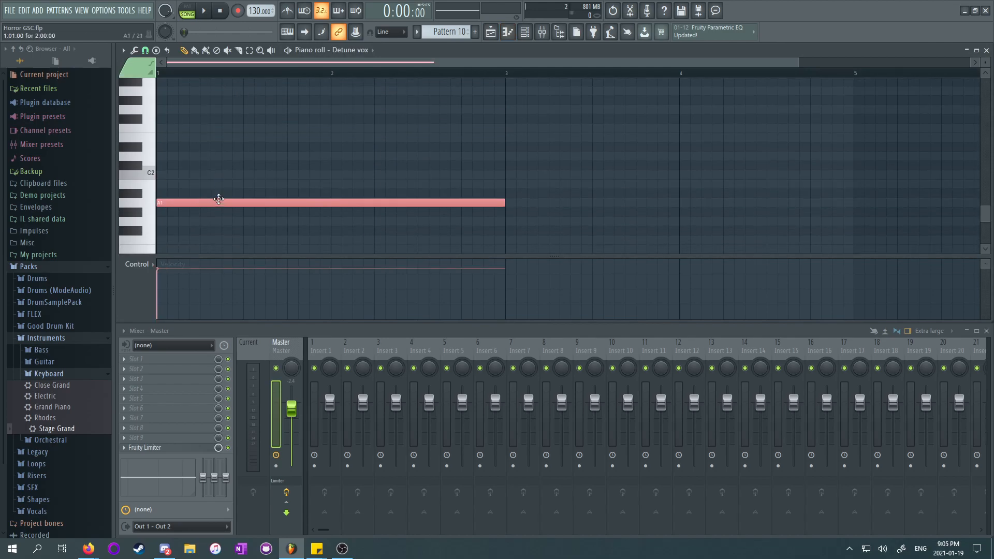
pyautogui.click(151, 207)
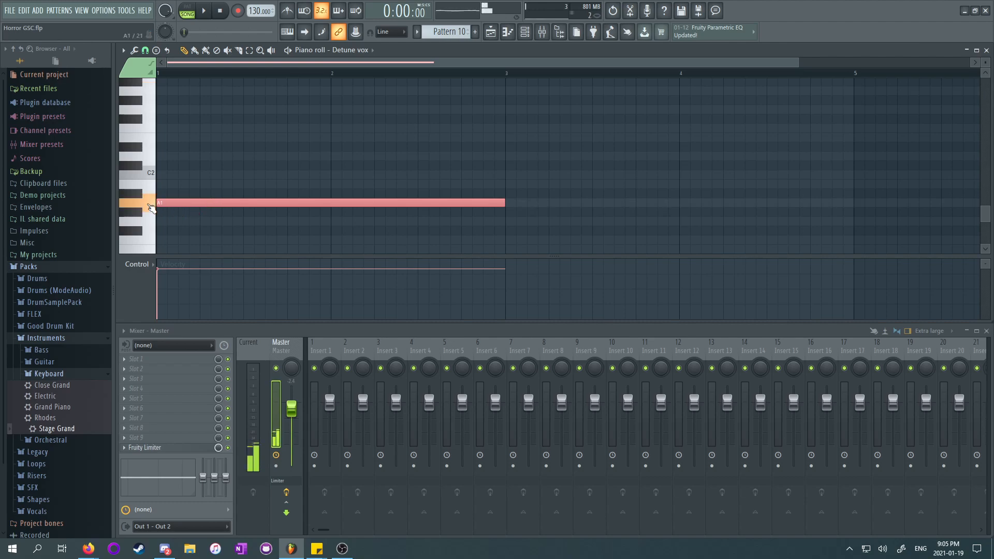
pyautogui.click(151, 175)
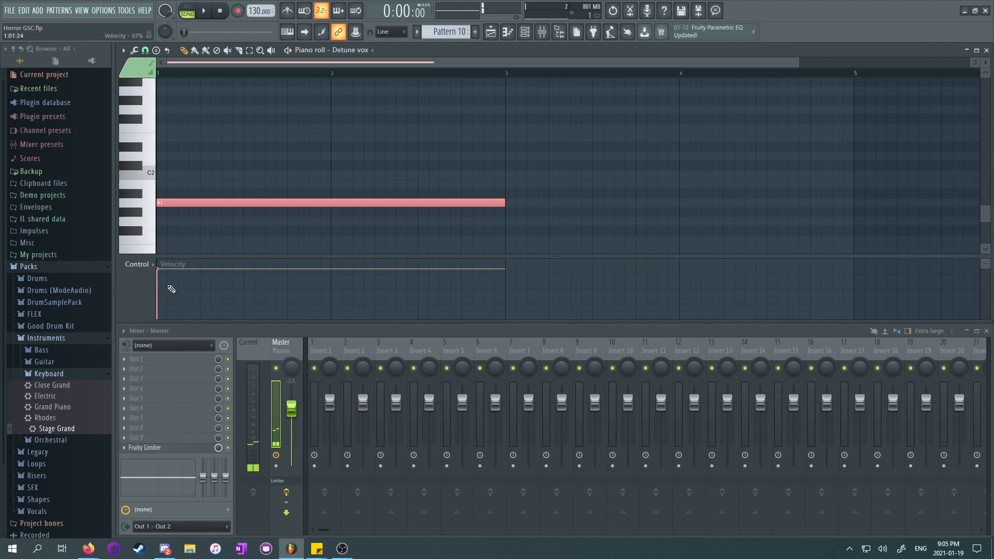
pyautogui.click(509, 32)
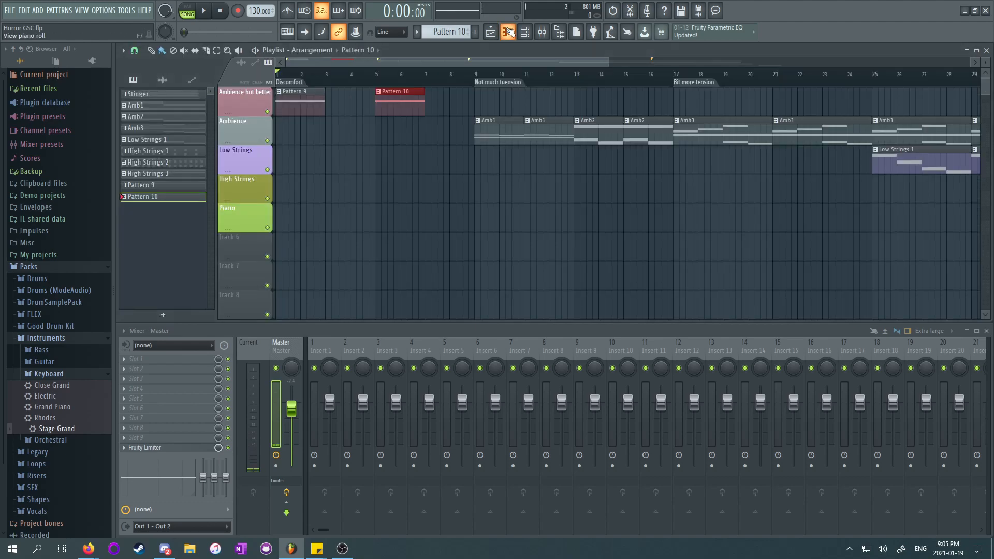
pyautogui.keyDown('ctrl'); pyautogui.click(381, 118); pyautogui.keyUp('ctrl')
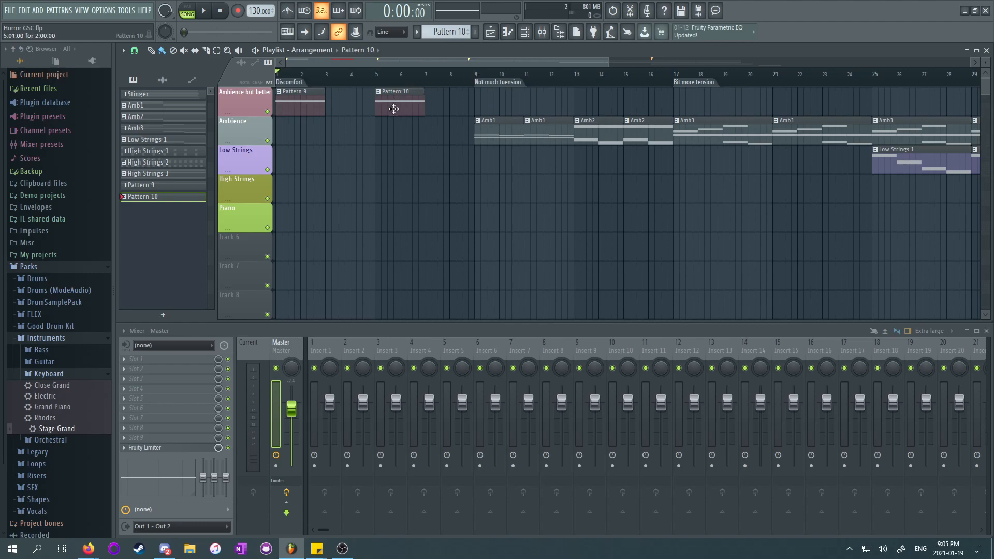
# Step: Insert a new playlist track above Ambience and name it "Ambience 2b"
pyautogui.rightClick(257, 129)
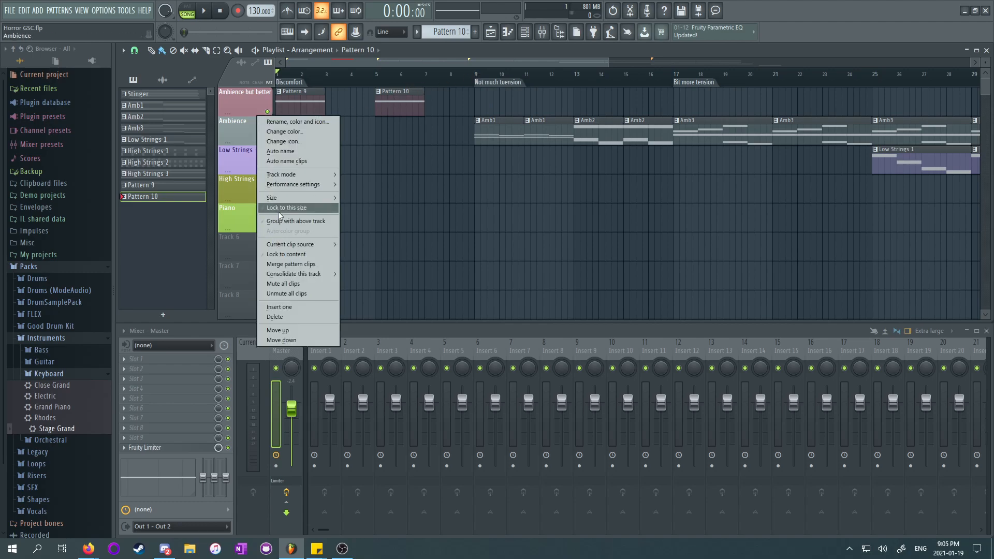
pyautogui.click(284, 309)
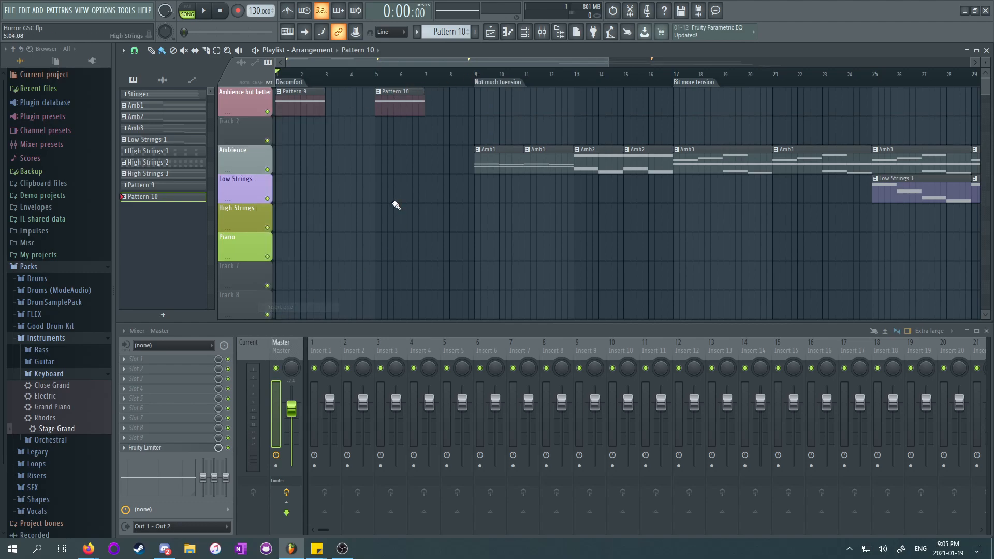
pyautogui.doubleClick(238, 122)
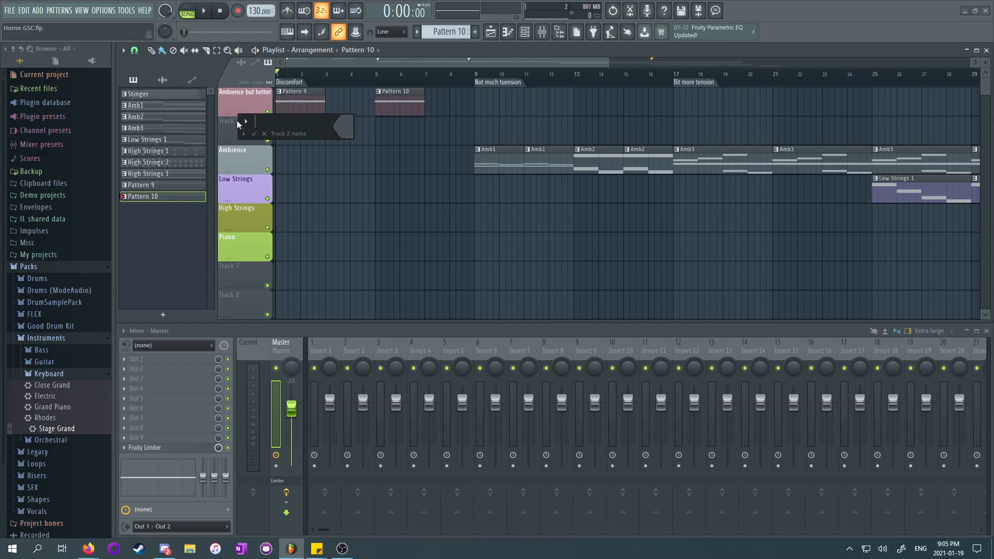
pyautogui.write('Ambience 2')
pyautogui.write('b')
pyautogui.press('Return')
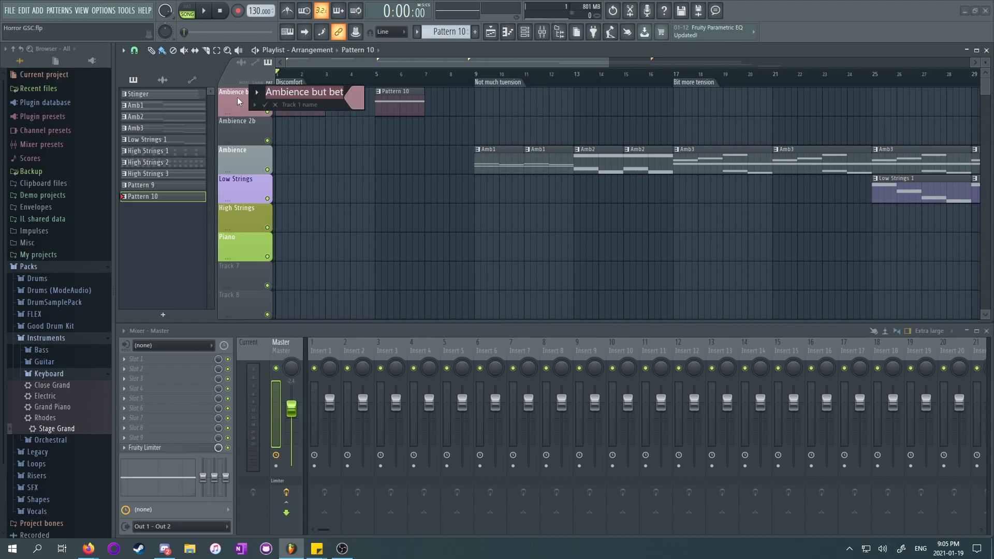
# Step: Set the colour of the "Ambience 2b" track to a dark maroon
pyautogui.rightClick(247, 132)
pyautogui.click(274, 131)
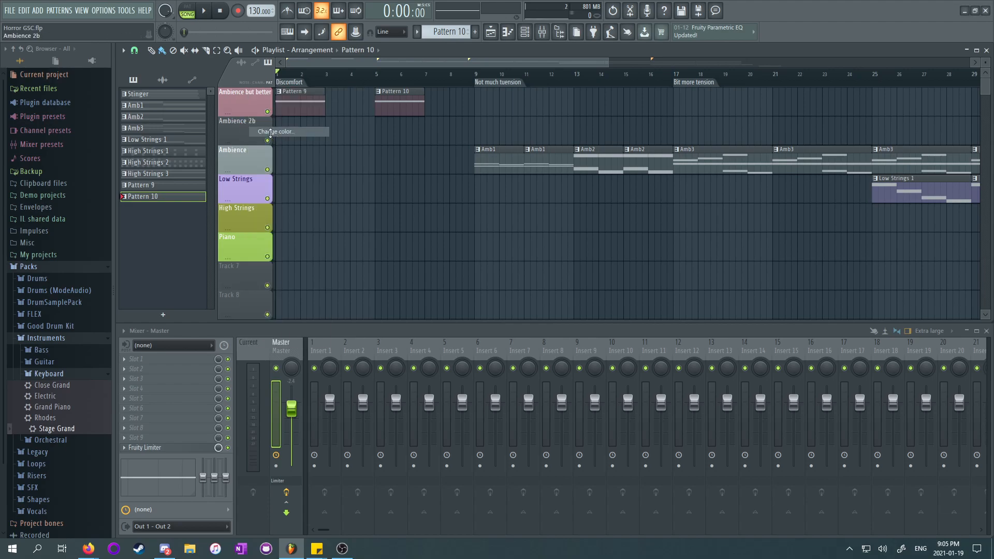
pyautogui.click(382, 274)
pyautogui.press('Return')
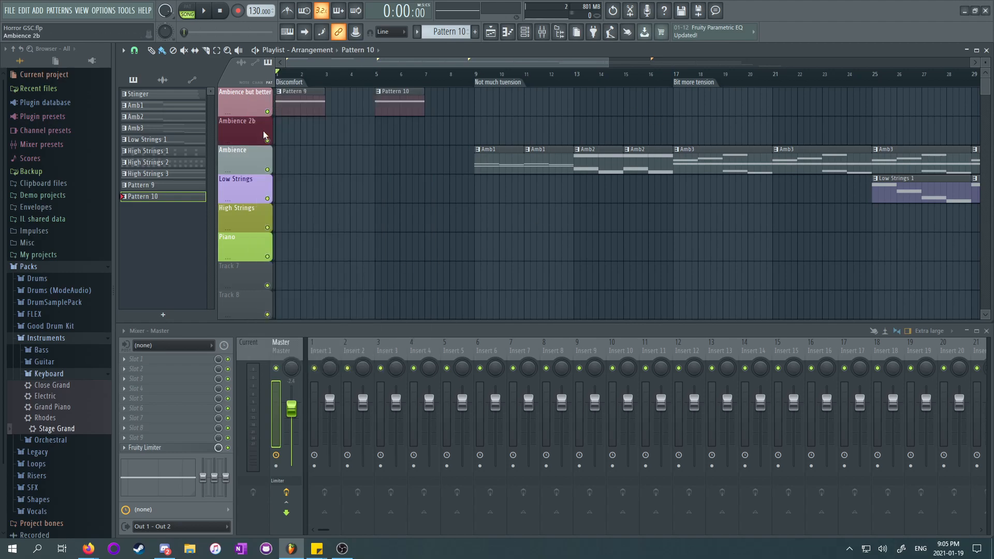
# Step: Place a new Pattern 11 at bar 5 on the "Ambience 2b" track and draw a two-bar low Detune vox note in it
pyautogui.scroll(1, 449, 34)
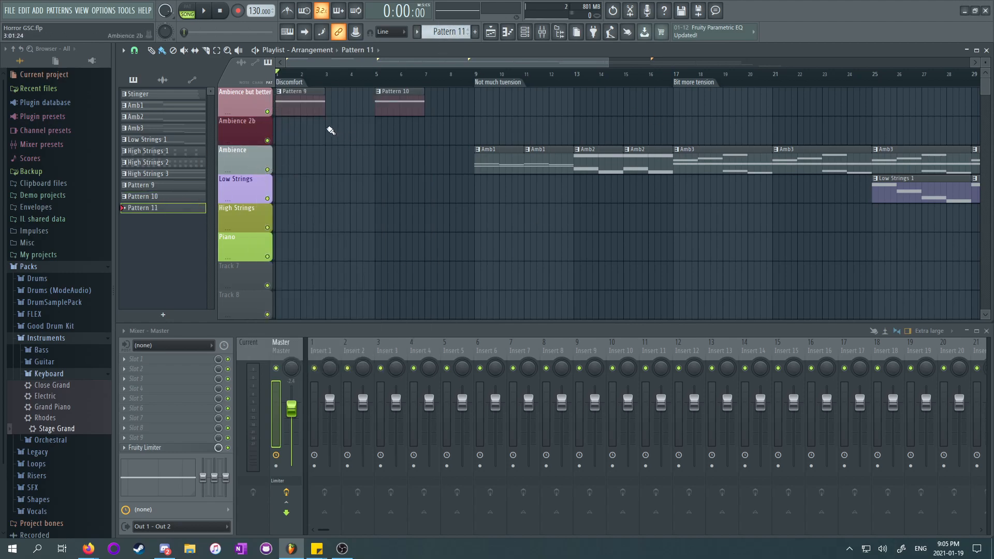
pyautogui.click(378, 135)
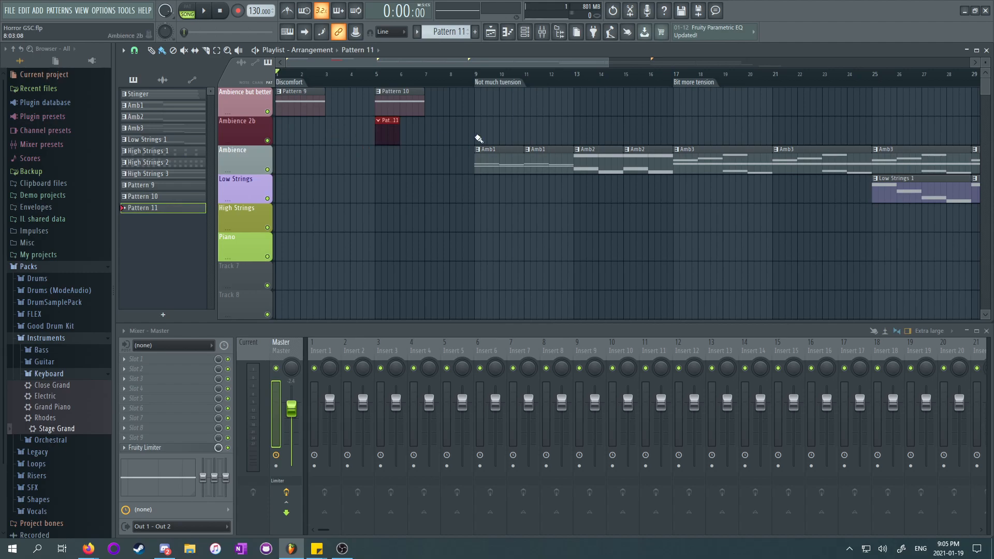
pyautogui.click(508, 34)
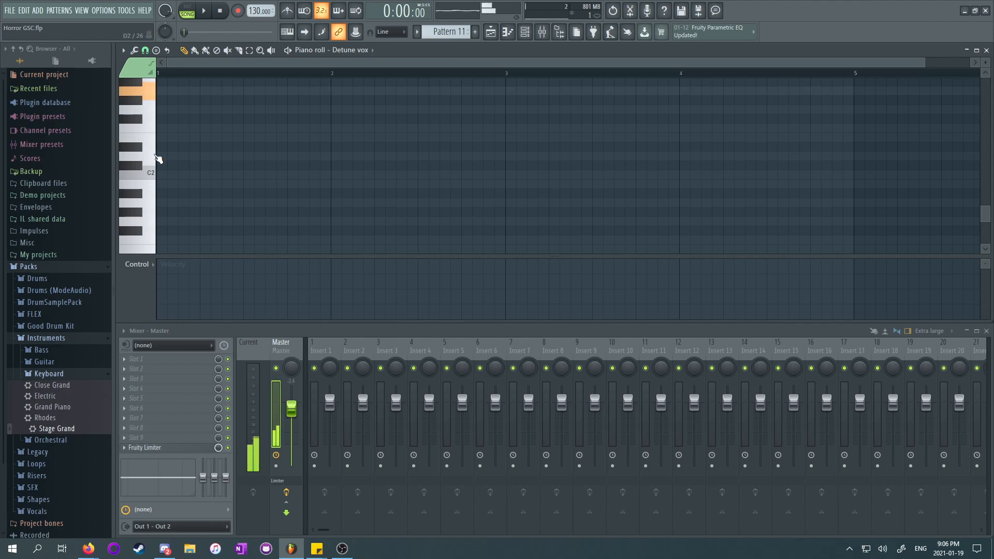
pyautogui.click(152, 209)
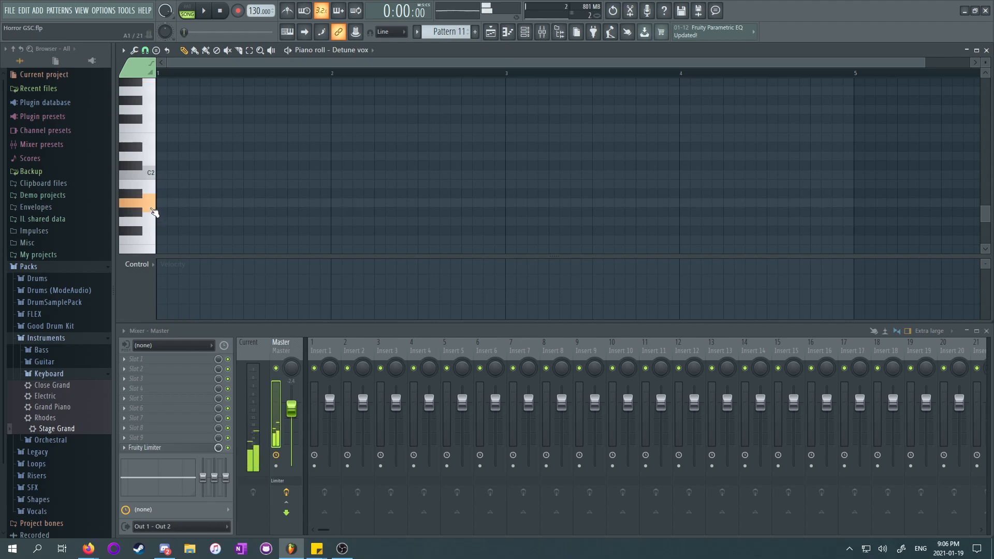
pyautogui.click(153, 176)
pyautogui.click(161, 175)
pyautogui.click(511, 36)
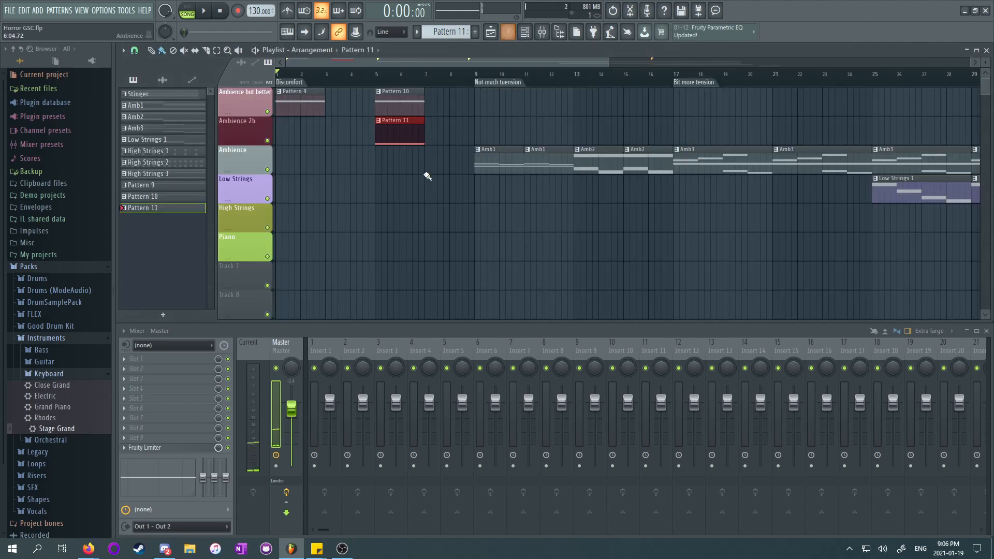
# Step: Play the arrangement from the start to hear the Discomfort section
pyautogui.moveTo(405, 139)
pyautogui.mouseDown()
pyautogui.moveTo(452, 135)
pyautogui.moveTo(404, 138)
pyautogui.mouseUp()
pyautogui.press('space')
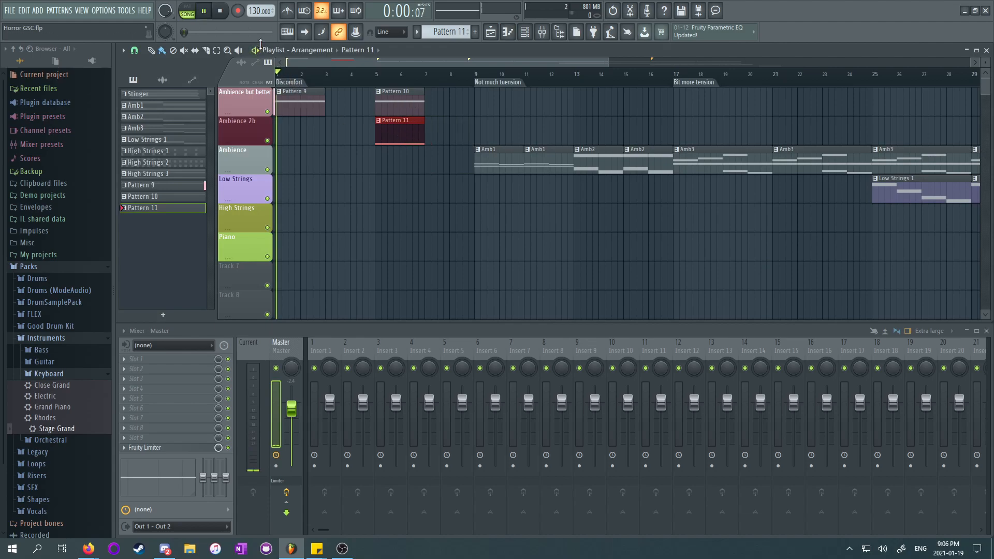
# Step: Place Pattern 11 clips at bars 3 and 7 on the "Ambience 2b" track during playback, and stop the arrangement
pyautogui.click(337, 132)
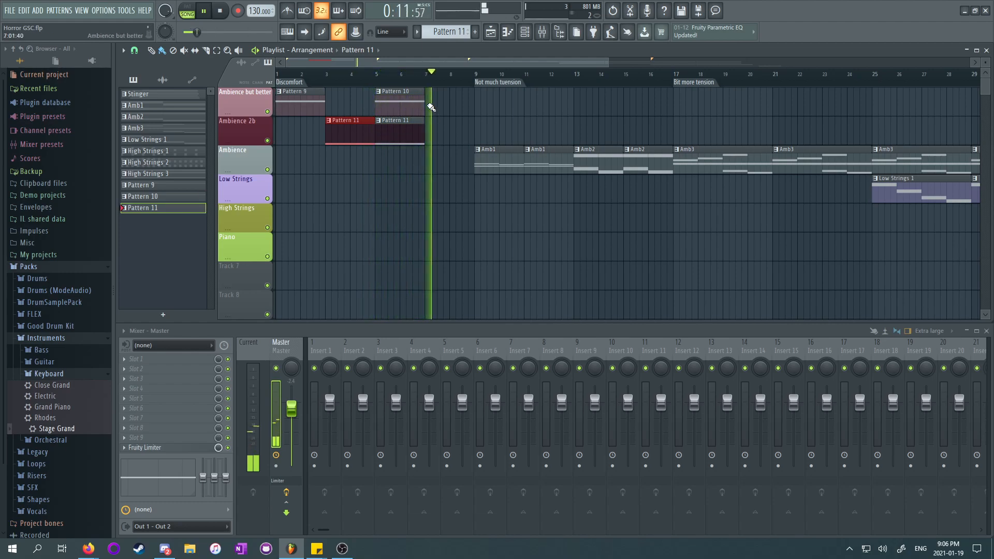
pyautogui.click(432, 132)
pyautogui.press('space')
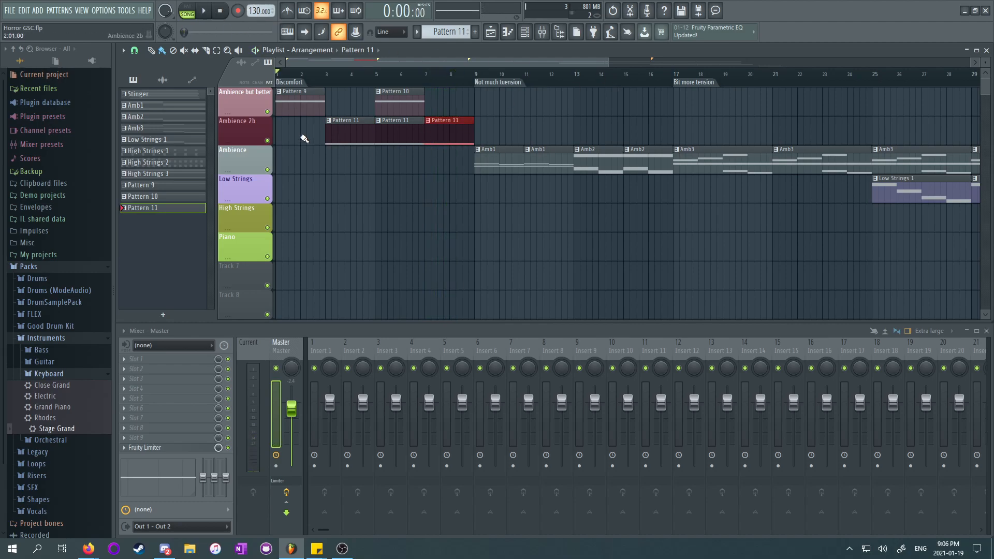
# Step: Replace the bar 7 clip on "Ambience 2b" with a new Pattern 12 containing a two-bar Detune vox note on D2
pyautogui.press('F4')
pyautogui.rightClick(445, 132)
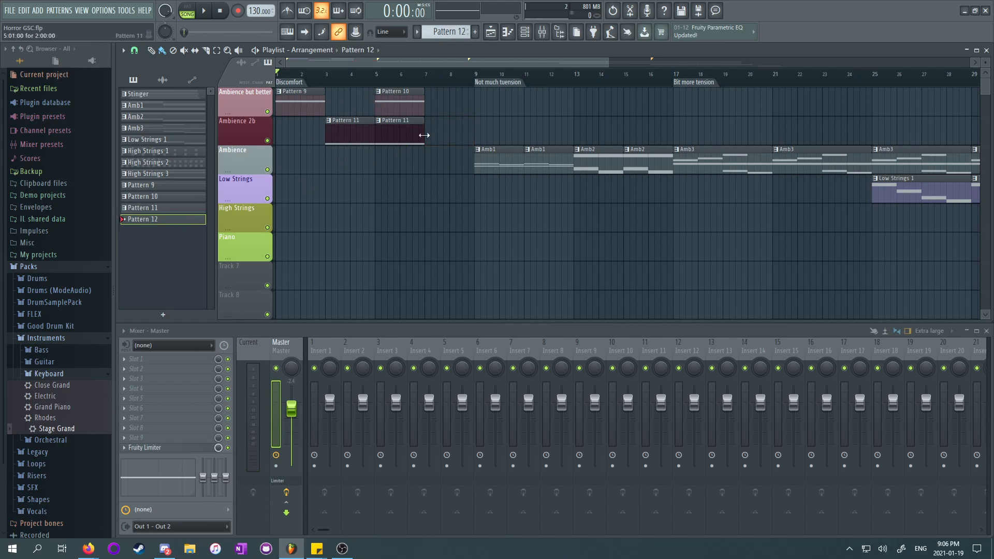
pyautogui.click(507, 31)
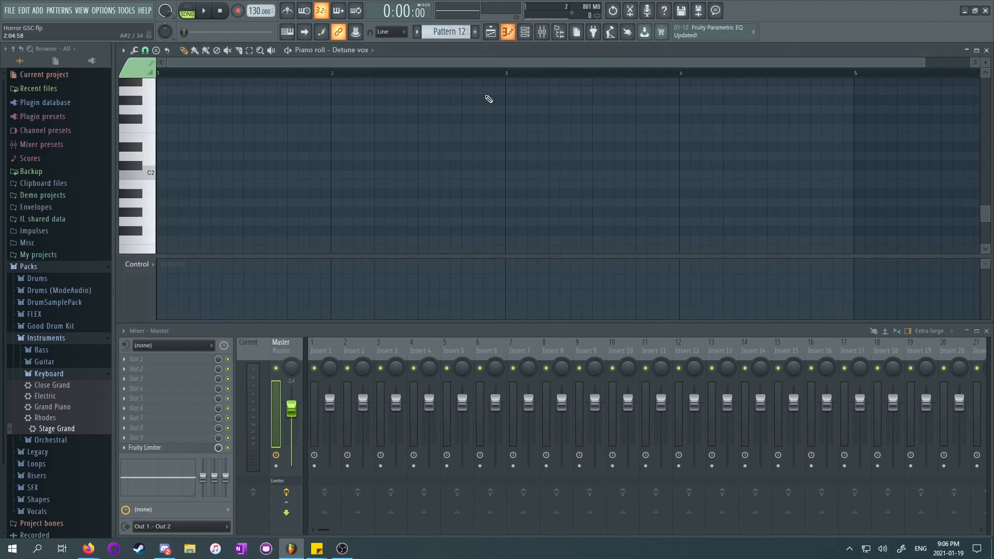
pyautogui.click(168, 128)
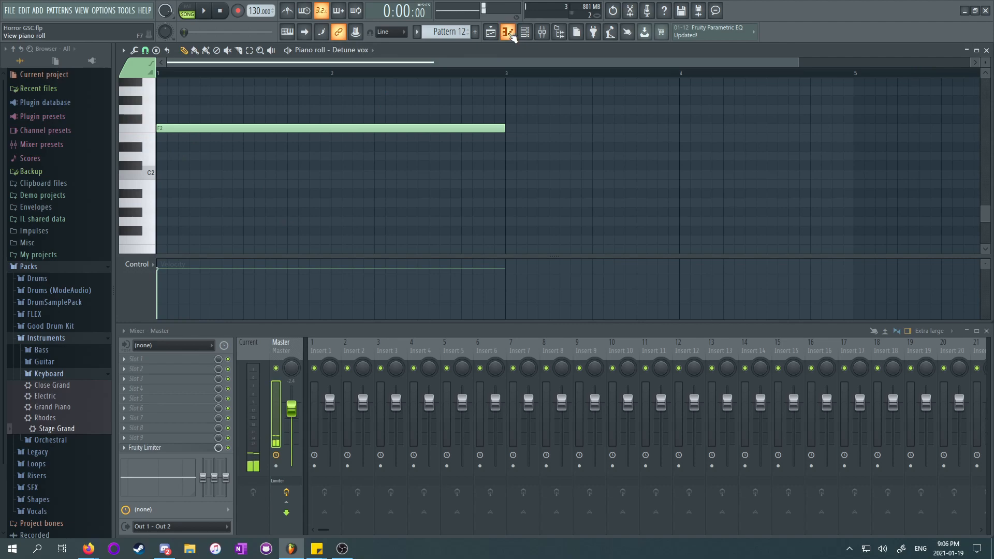
pyautogui.moveTo(197, 127); pyautogui.dragTo(201, 164)
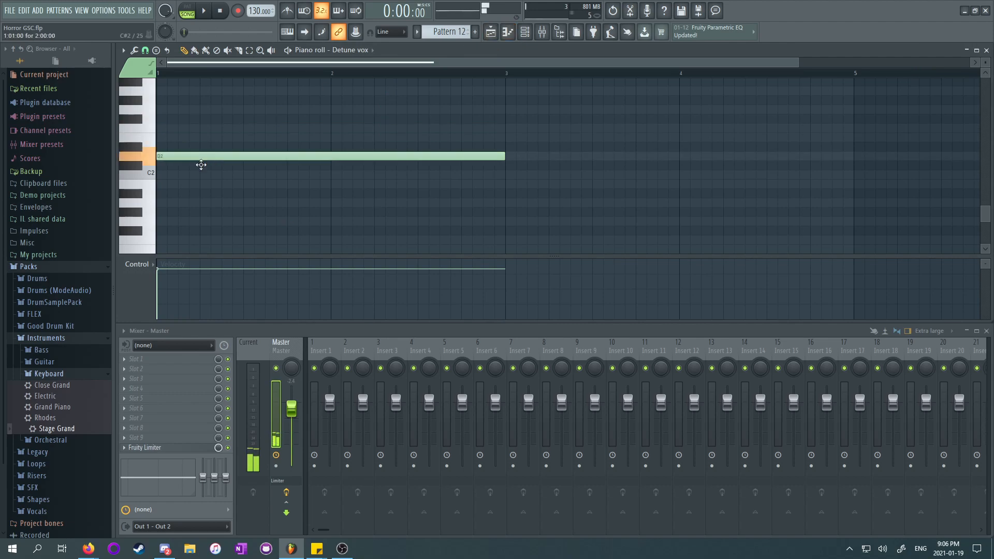
pyautogui.click(490, 32)
pyautogui.click(429, 125)
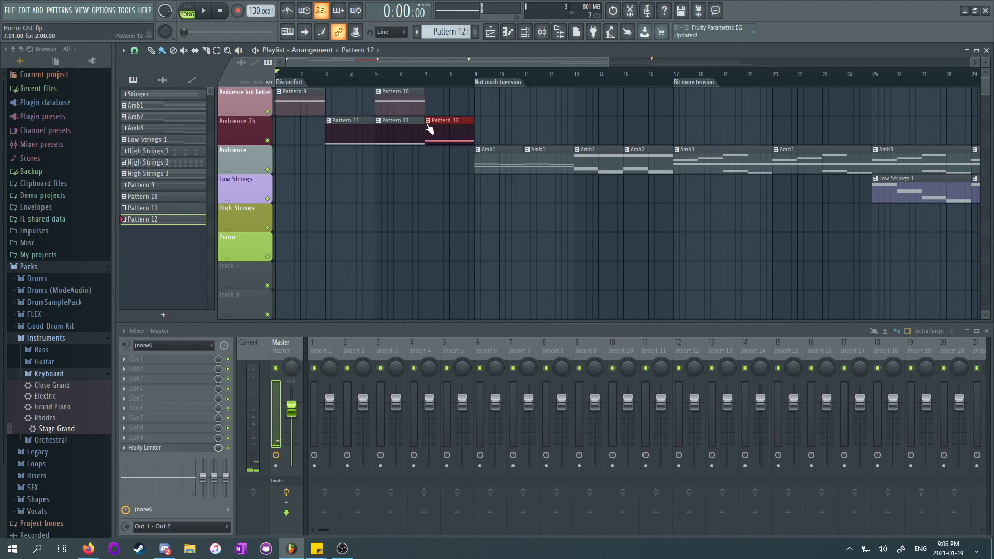
# Step: Try a Pattern 12 clip at bar 1 of "Ambience 2b" during playback and remove it
pyautogui.press('space')
pyautogui.press('space')
pyautogui.click(281, 132)
pyautogui.press('space')
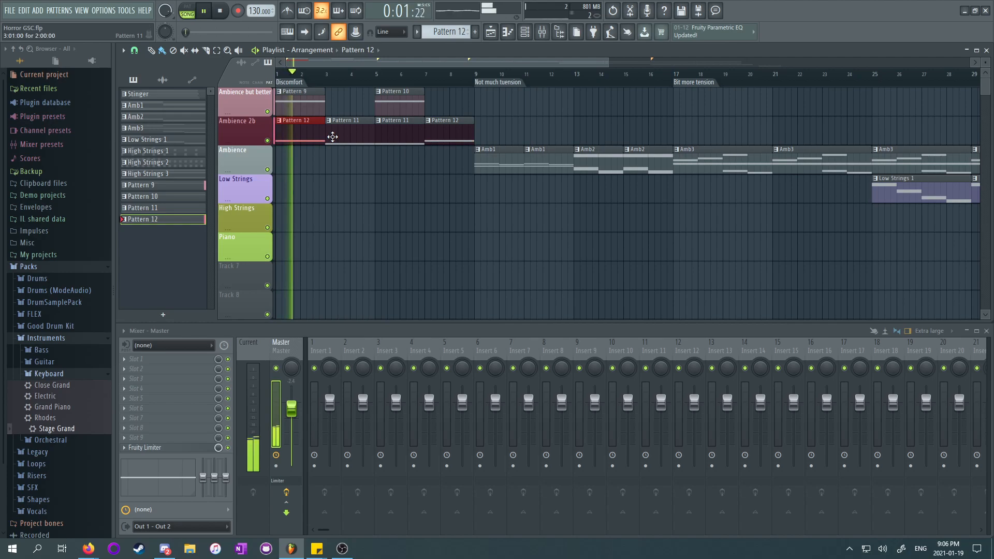
pyautogui.press('space')
pyautogui.rightClick(313, 132)
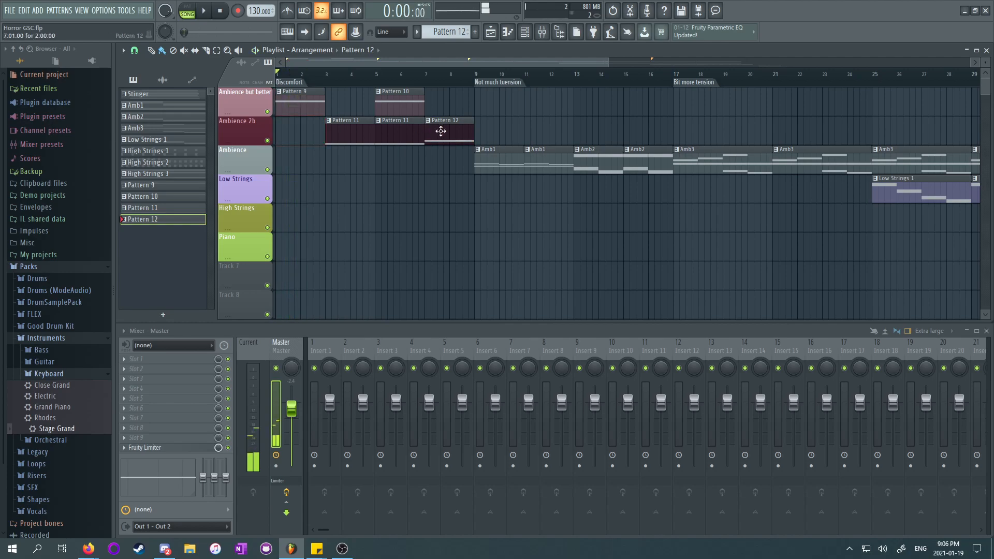
# Step: Lower the Detune vox note in Pattern 12 to C2 and play the Discomfort section from the start
pyautogui.click(507, 33)
pyautogui.moveTo(201, 156); pyautogui.dragTo(202, 181)
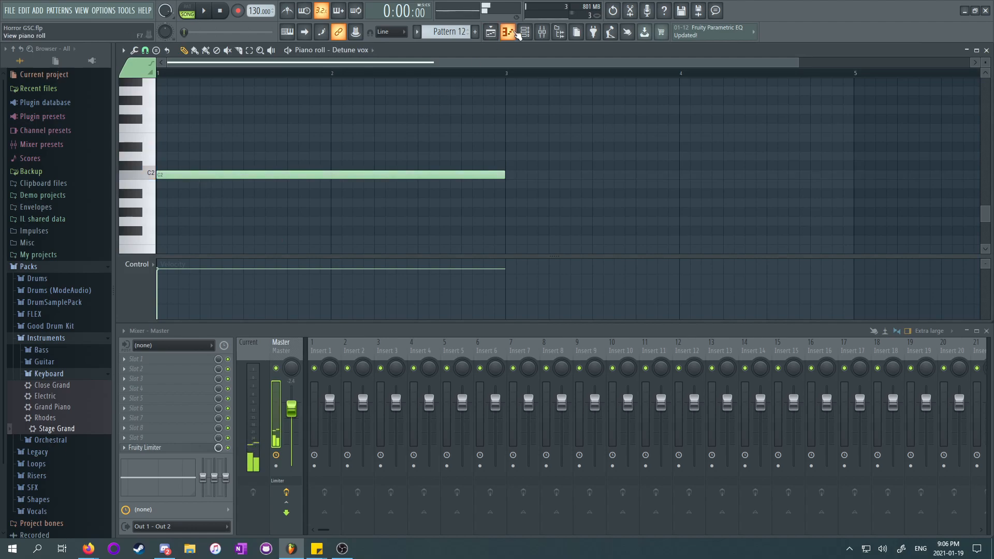
pyautogui.click(490, 31)
pyautogui.press('space')
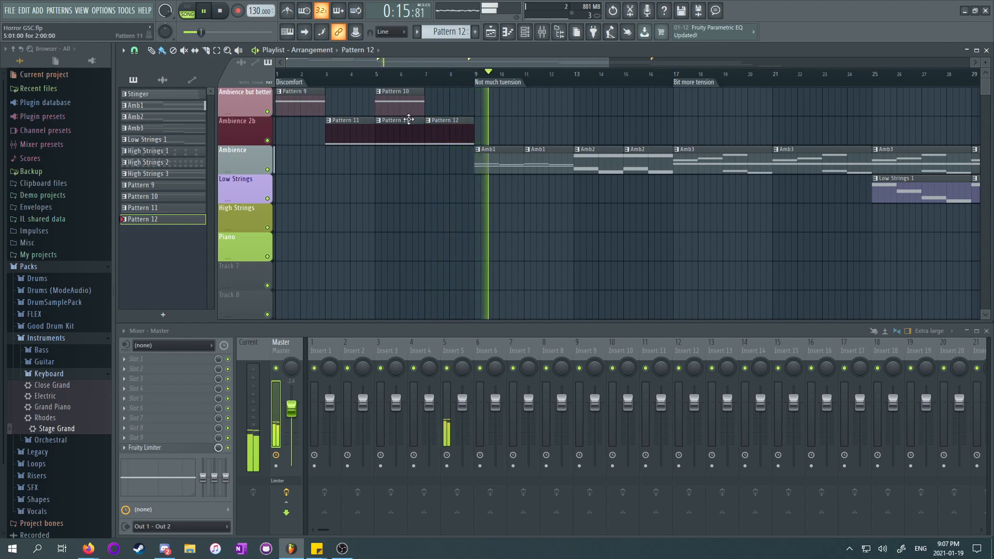
pyautogui.press('space')
# Step: Insert a new empty playlist track above the Ambience track
pyautogui.click(488, 84)
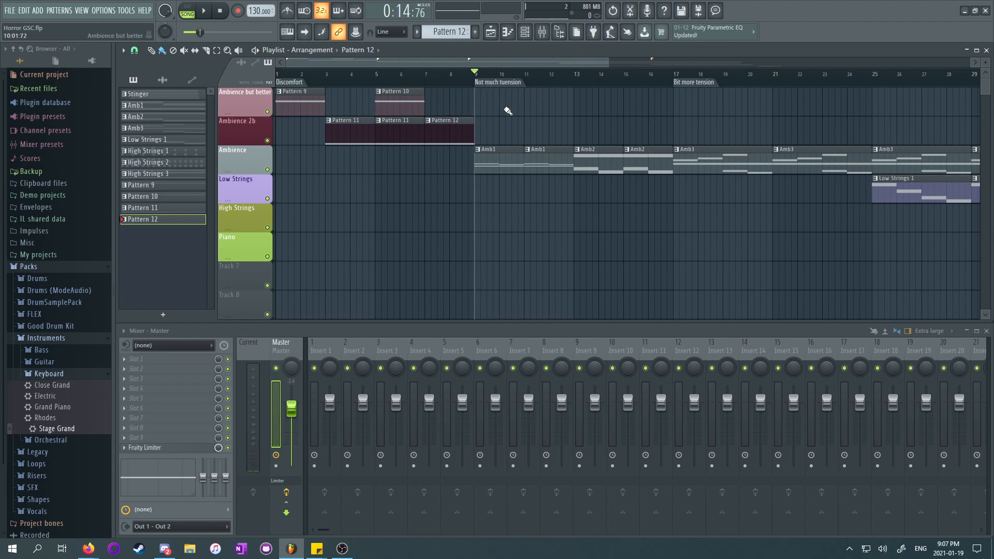
pyautogui.rightClick(246, 155)
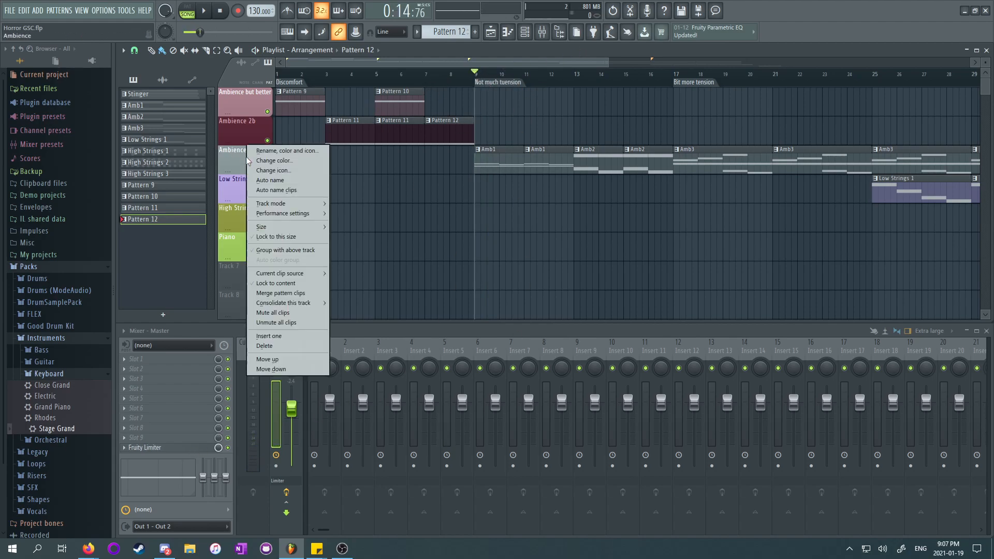
pyautogui.click(268, 336)
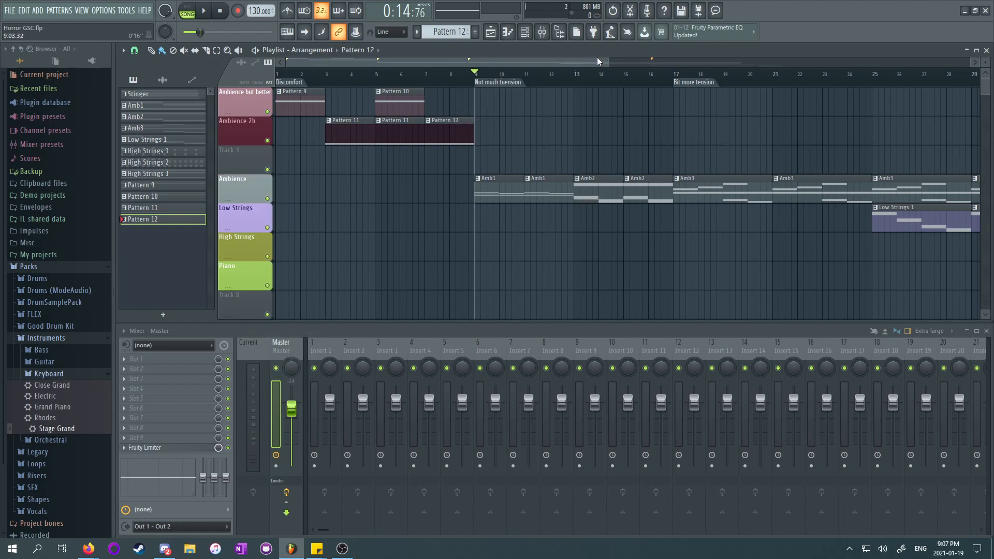
# Step: Shift all the Ambience, Low Strings, High Strings and Piano clips eight bars later so they begin at bar 17
pyautogui.moveTo(607, 60); pyautogui.dragTo(845, 60)
pyautogui.moveTo(909, 317); pyautogui.dragTo(406, 138)
pyautogui.moveTo(404, 190); pyautogui.dragTo(519, 190)
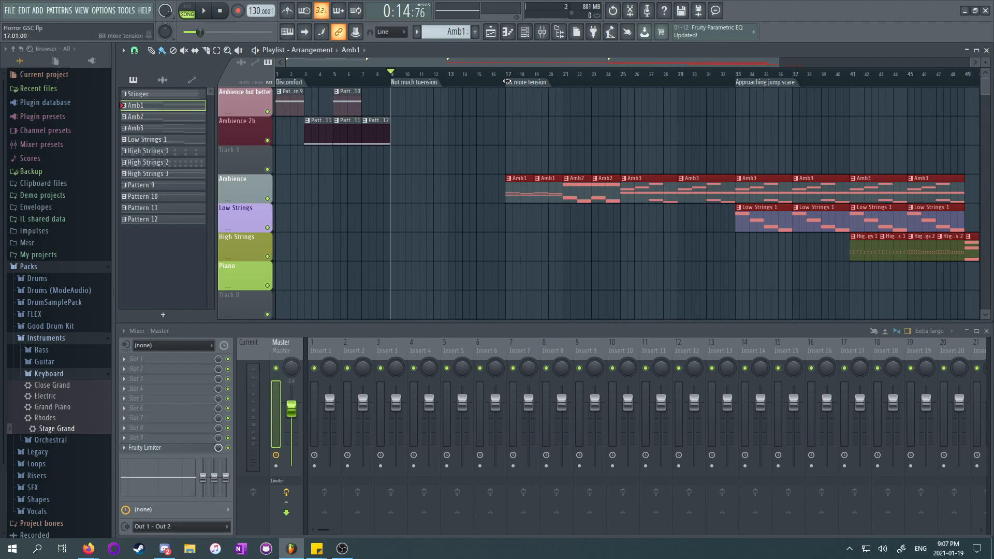
# Step: Move the "Bit more tension" marker to bar 25 and the "Not much tuension" marker to bar 17, and deselect the clips
pyautogui.moveTo(507, 82); pyautogui.dragTo(621, 82)
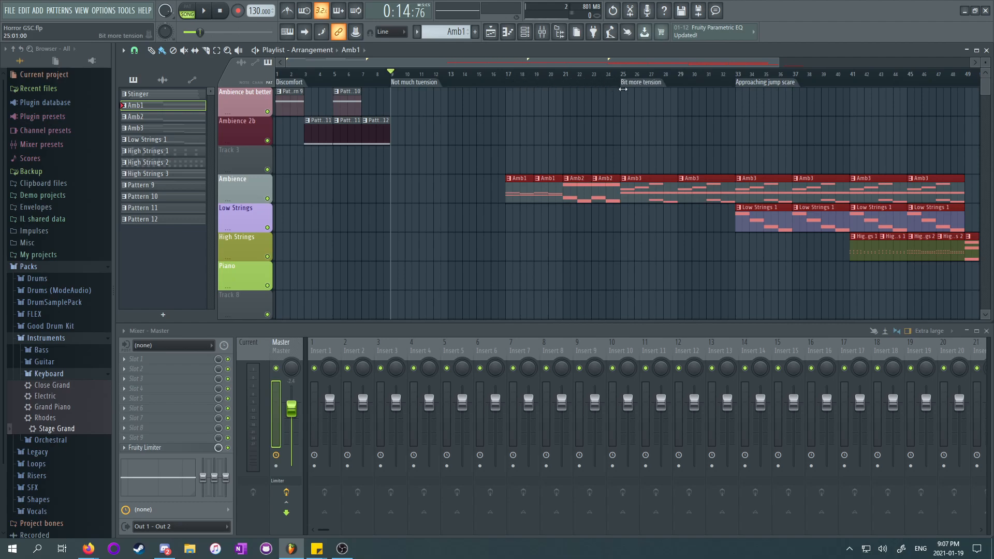
pyautogui.moveTo(392, 82)
pyautogui.mouseDown()
pyautogui.moveTo(518, 84)
pyautogui.moveTo(503, 98)
pyautogui.mouseUp()
pyautogui.moveTo(739, 81)
pyautogui.mouseDown()
pyautogui.moveTo(853, 90)
pyautogui.moveTo(727, 91)
pyautogui.moveTo(740, 91)
pyautogui.mouseUp()
pyautogui.keyDown('ctrl'); pyautogui.click(741, 92); pyautogui.keyUp('ctrl')
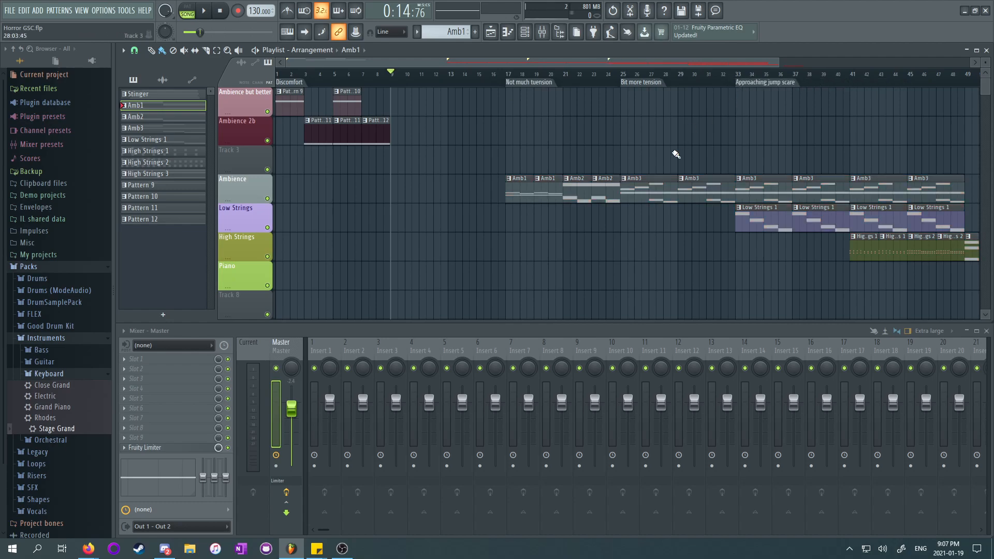
# Step: Add a timeline marker named "Jump Scare ahhhh" at about bar 51, above the Stinger clip
pyautogui.moveTo(606, 62); pyautogui.dragTo(731, 89)
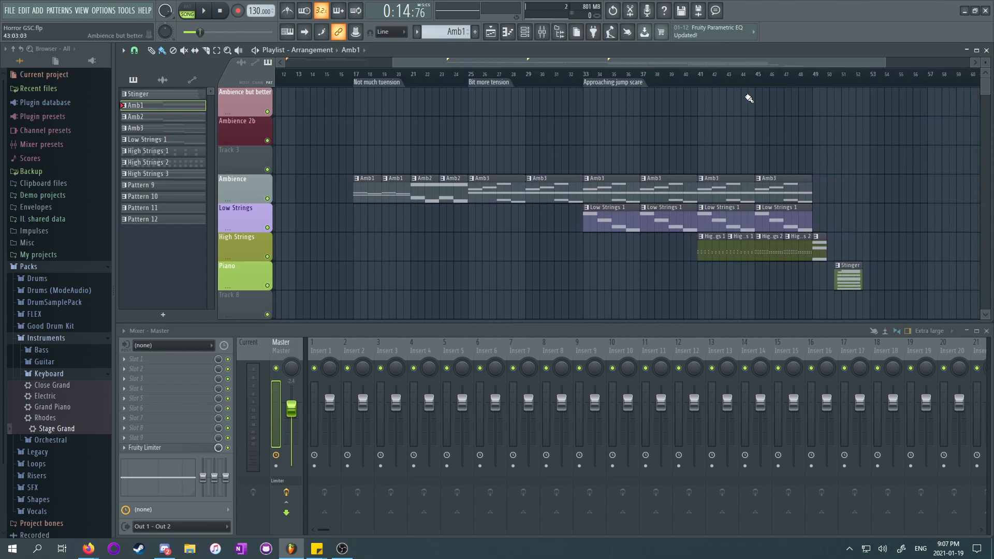
pyautogui.rightClick(842, 89)
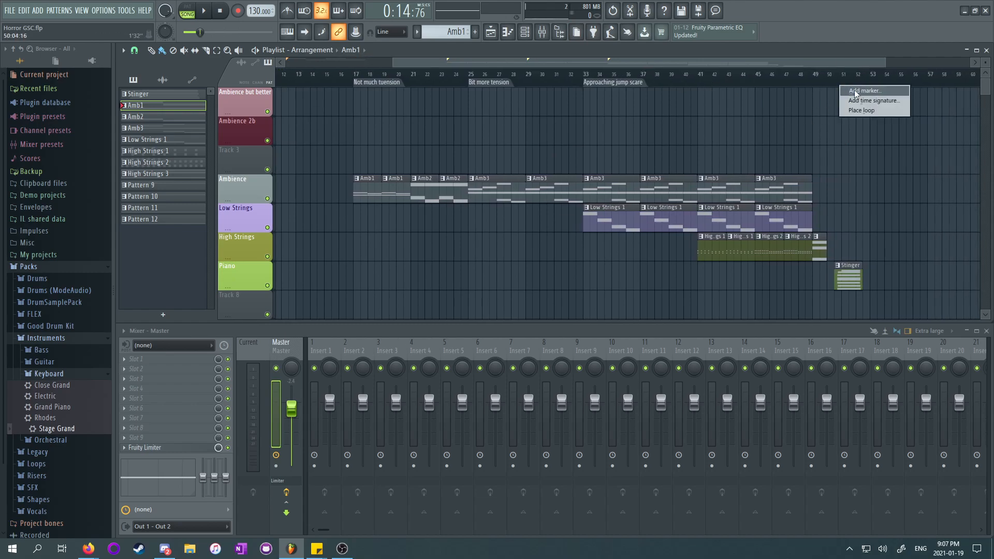
pyautogui.click(854, 91)
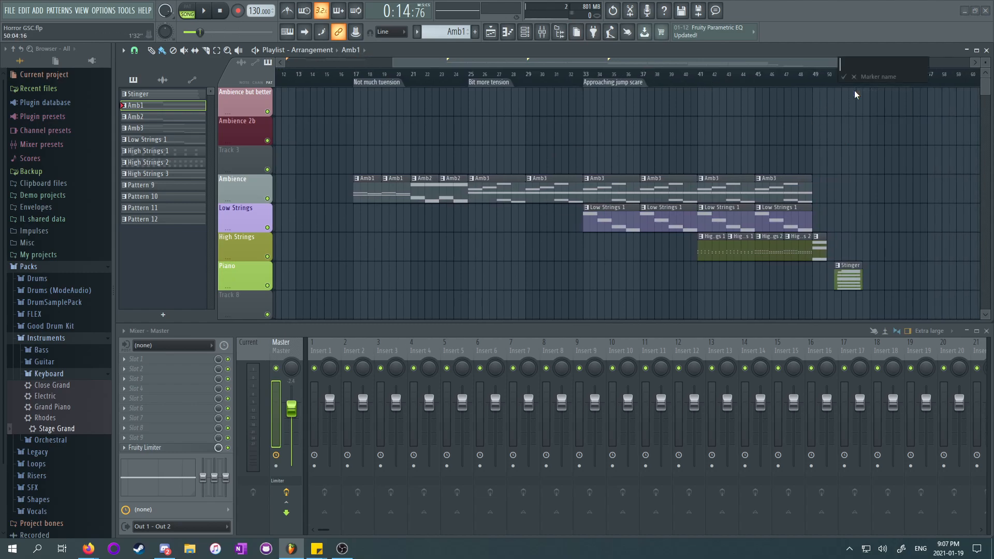
pyautogui.write('Jump Scare ahhhh')
pyautogui.press('Return')
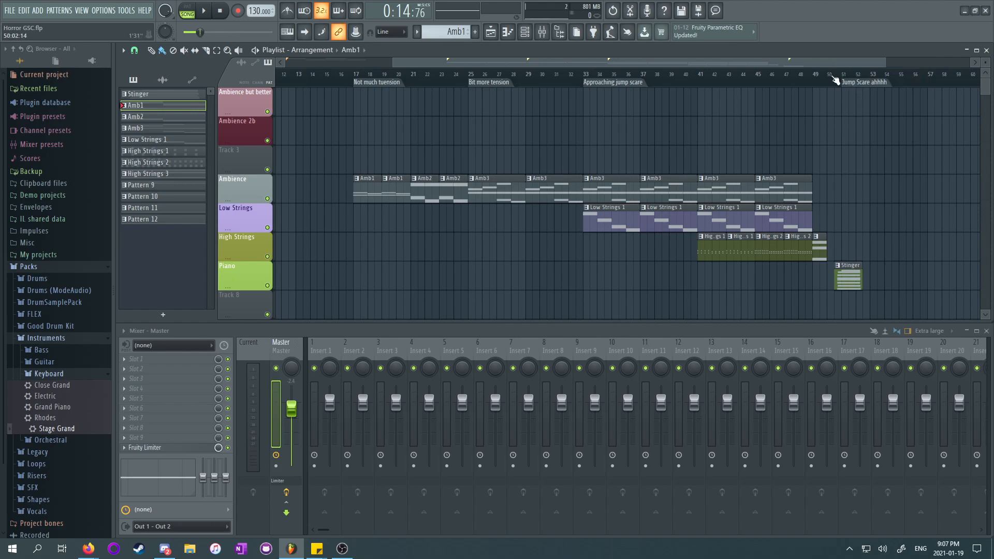
# Step: Set the empty track below "Ambience 2b" as an audio track linked to mixer Insert 10
pyautogui.moveTo(828, 65); pyautogui.dragTo(419, 115)
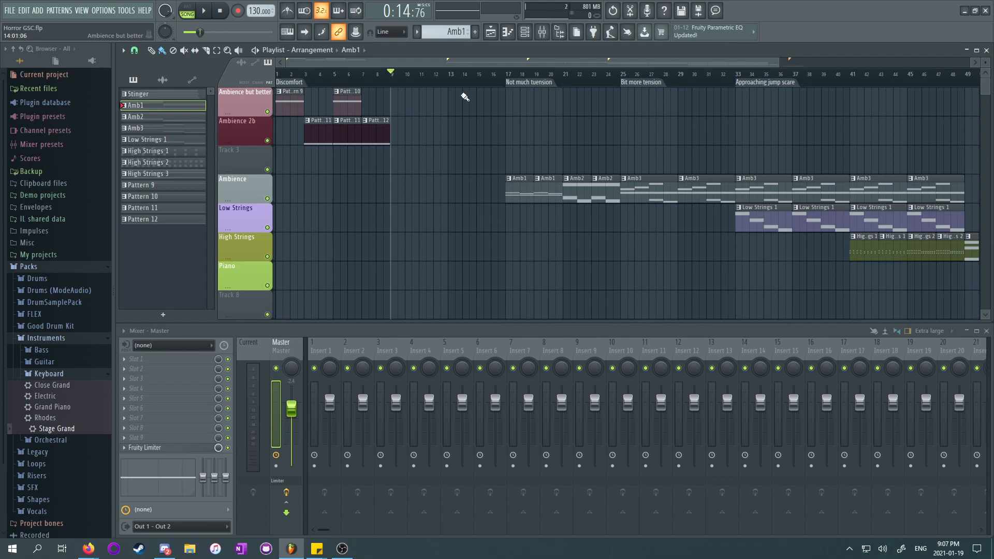
pyautogui.click(278, 74)
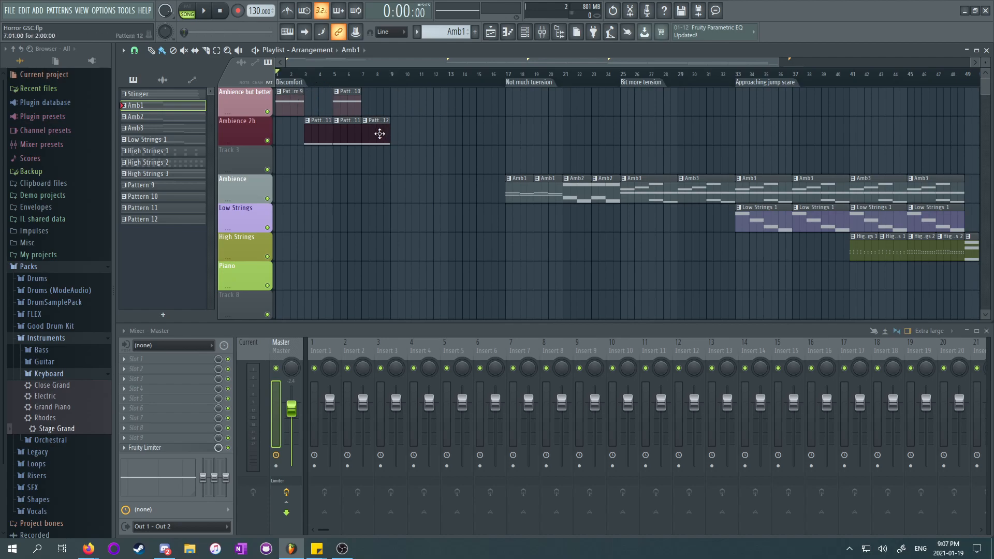
pyautogui.click(299, 106)
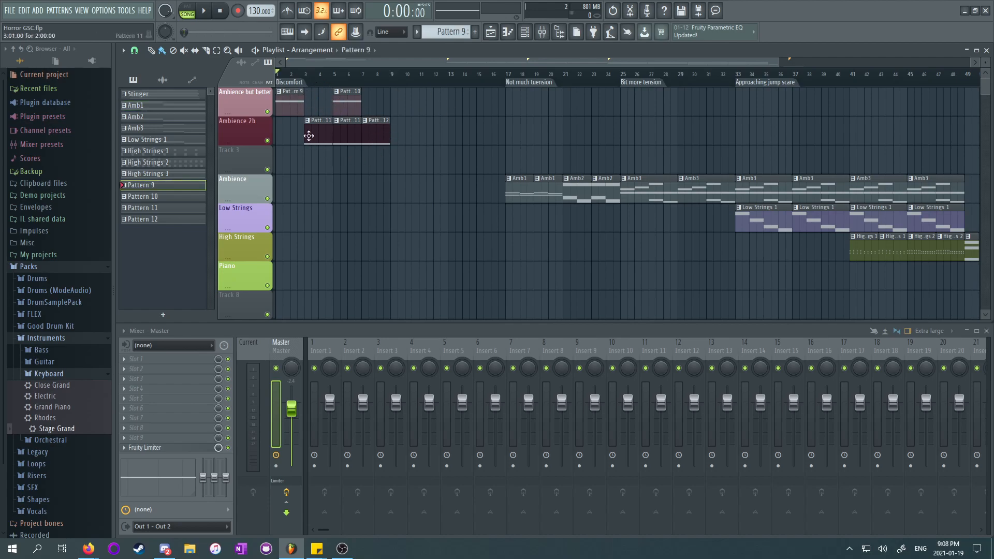
pyautogui.rightClick(238, 158)
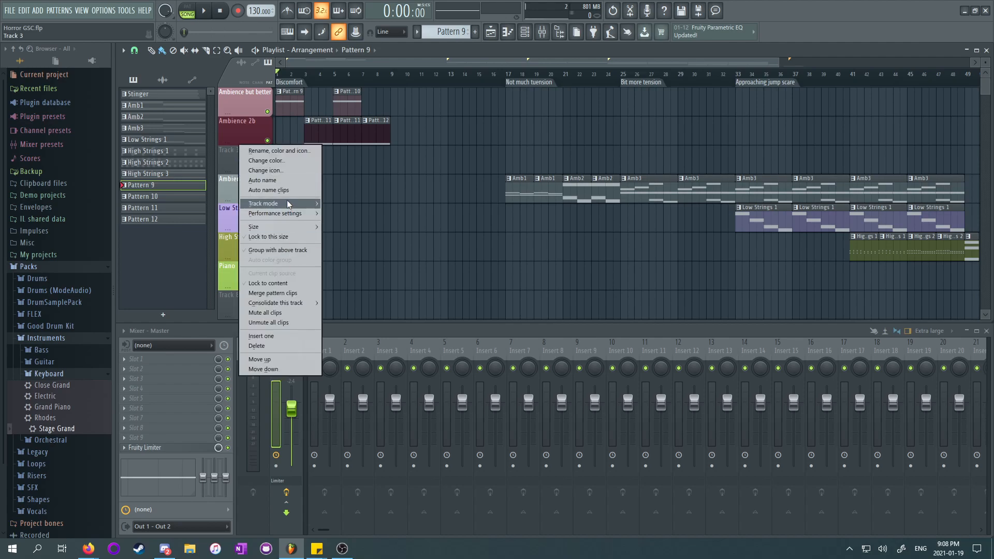
pyautogui.moveTo(290, 204)
pyautogui.moveTo(353, 212)
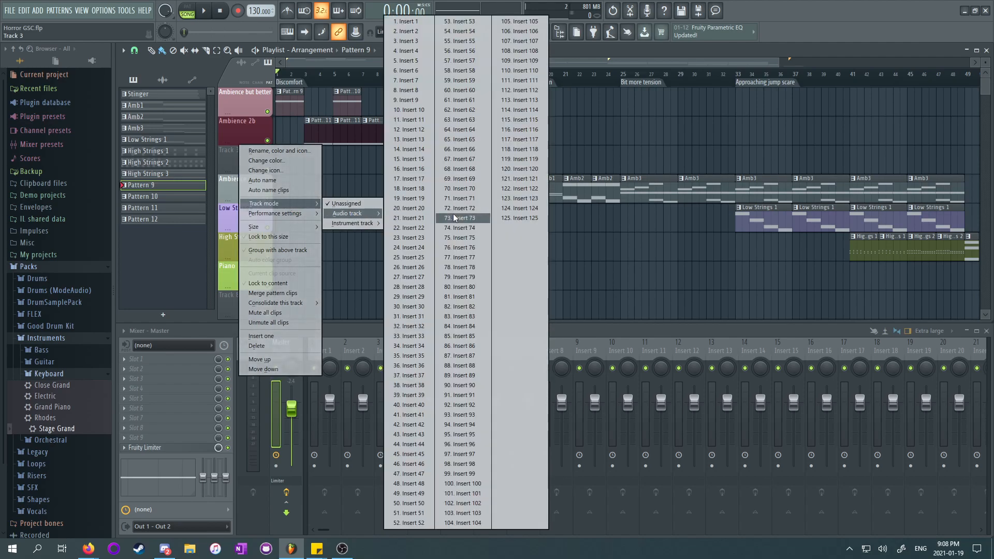
pyautogui.click(414, 110)
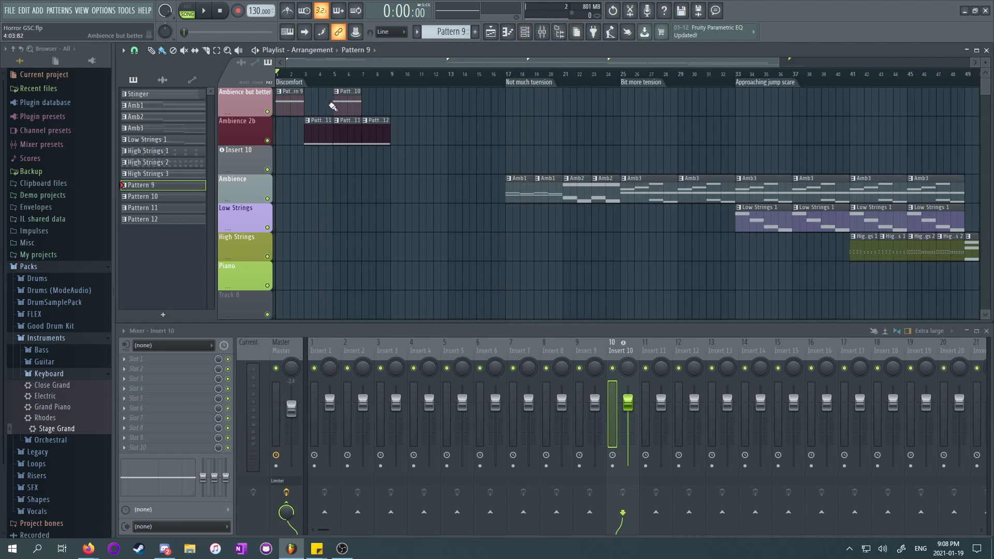
# Step: Rename the Insert 10 playlist track to "Distorted Amb" and colour it light blue
pyautogui.middleClick(258, 156)
pyautogui.write('Distorted')
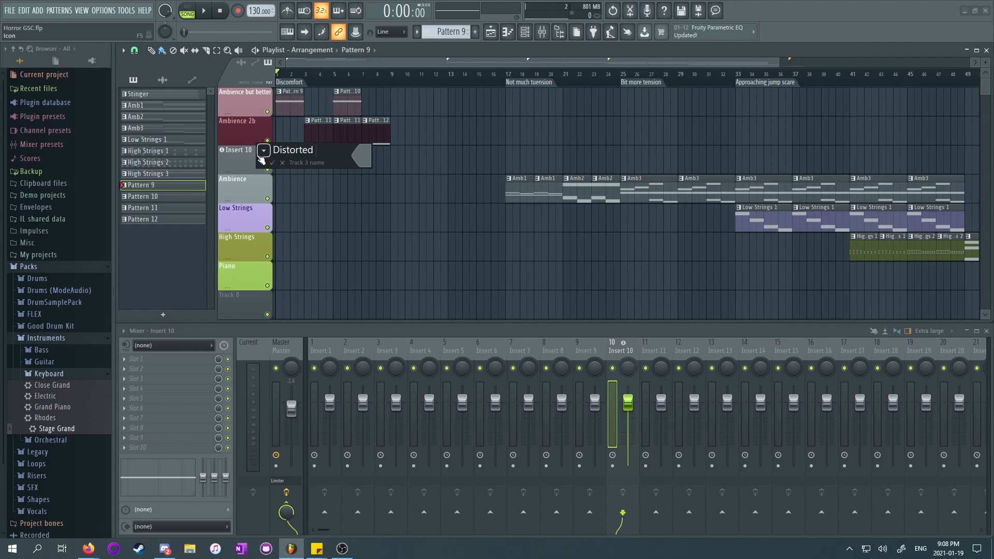
pyautogui.write(' Amb')
pyautogui.press('Return')
pyautogui.rightClick(256, 155)
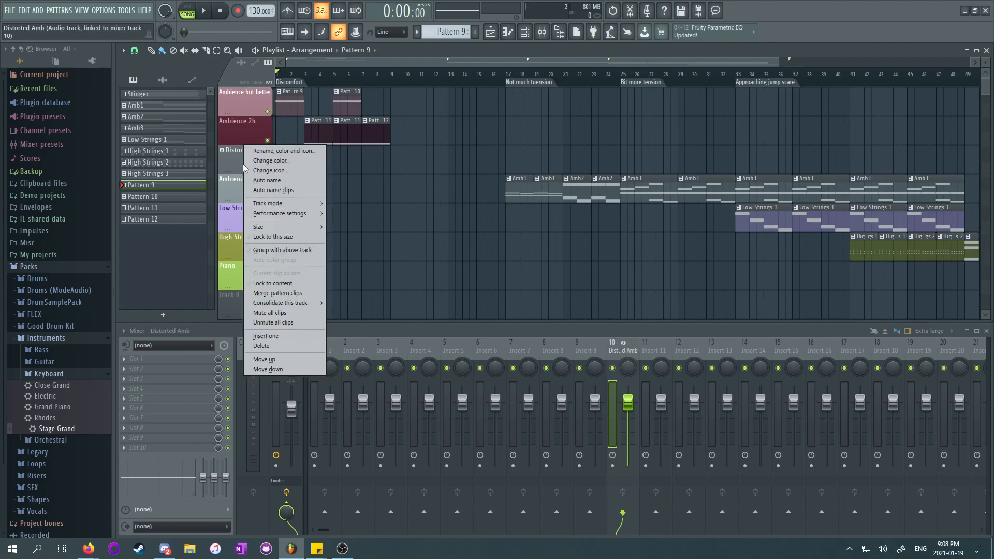
pyautogui.click(278, 160)
pyautogui.click(389, 302)
pyautogui.press('Return')
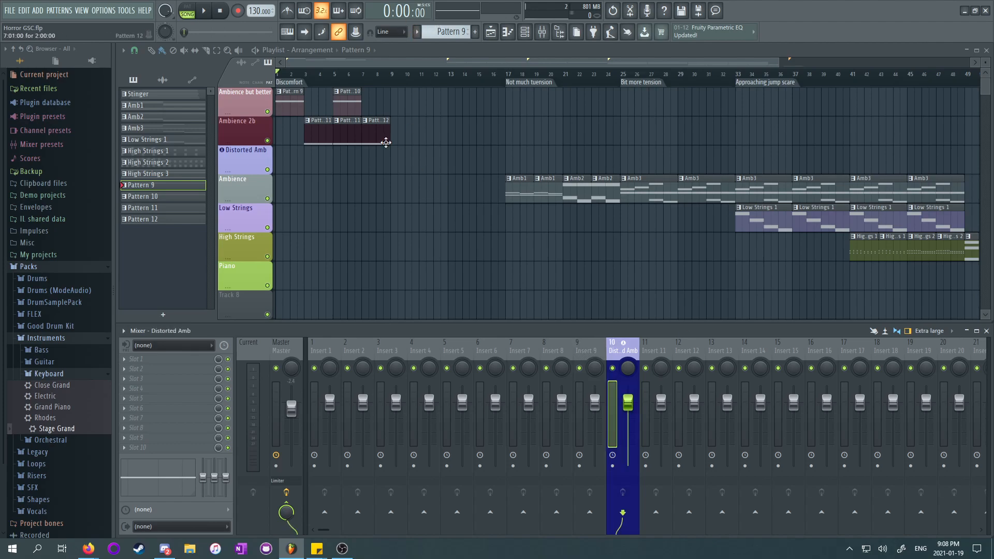
# Step: Place a copy of Pattern 9 at bar 9 and Pattern 10 at bar 13 on the "Ambience but better" track
pyautogui.click(285, 103)
pyautogui.click(394, 110)
pyautogui.click(354, 106)
pyautogui.click(449, 106)
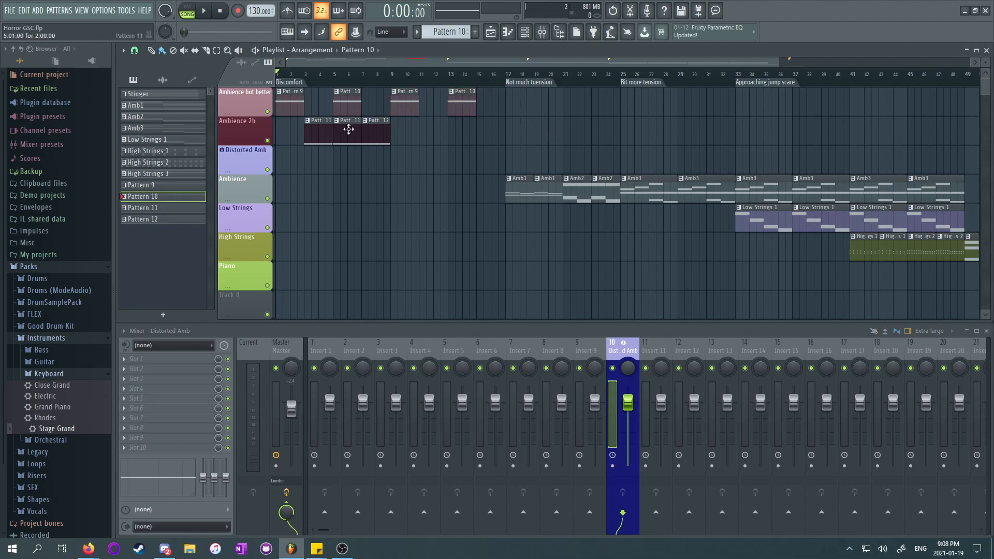
# Step: Delete the Pattern 11 clip at bar 3 of "Ambience 2b" and move the Pattern 12 clip to bar 9
pyautogui.rightClick(318, 138)
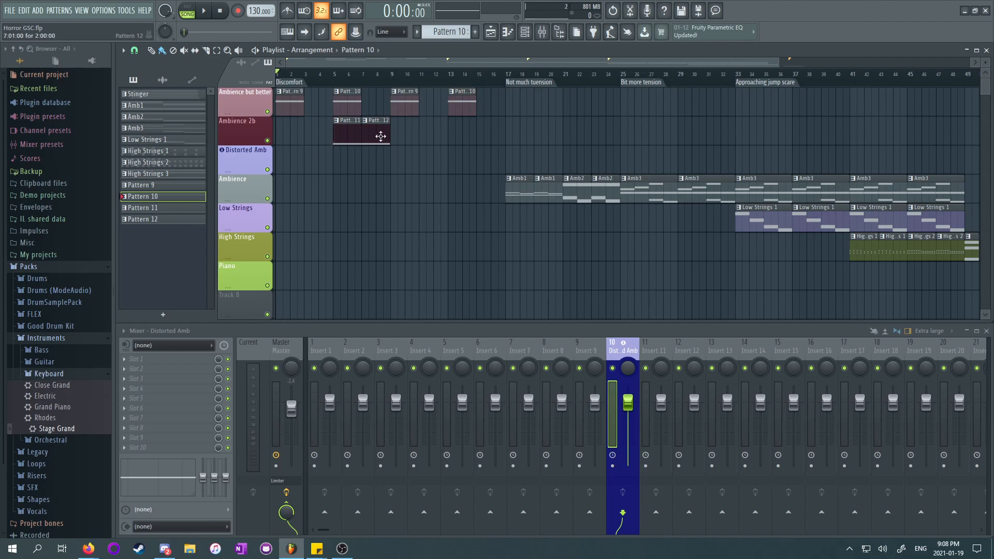
pyautogui.moveTo(380, 135); pyautogui.dragTo(409, 135)
# Step: Place Pattern 11 at bar 11 and Pattern 12 at bar 15 on the "Ambience 2b" track
pyautogui.click(425, 135)
pyautogui.click(399, 133)
pyautogui.click(484, 133)
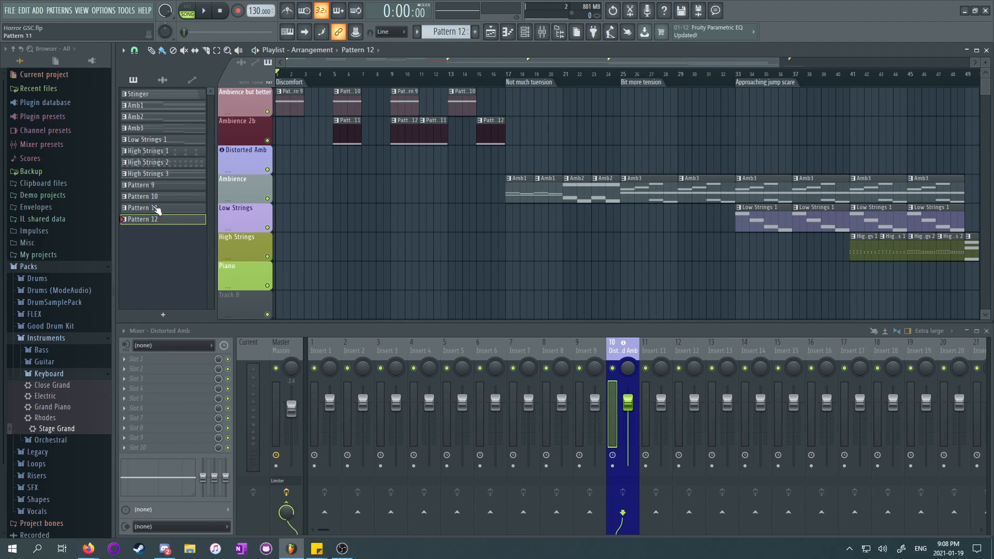
# Step: Place Pattern 9 at bar 9 on the "Distorted Amb" track
pyautogui.click(153, 185)
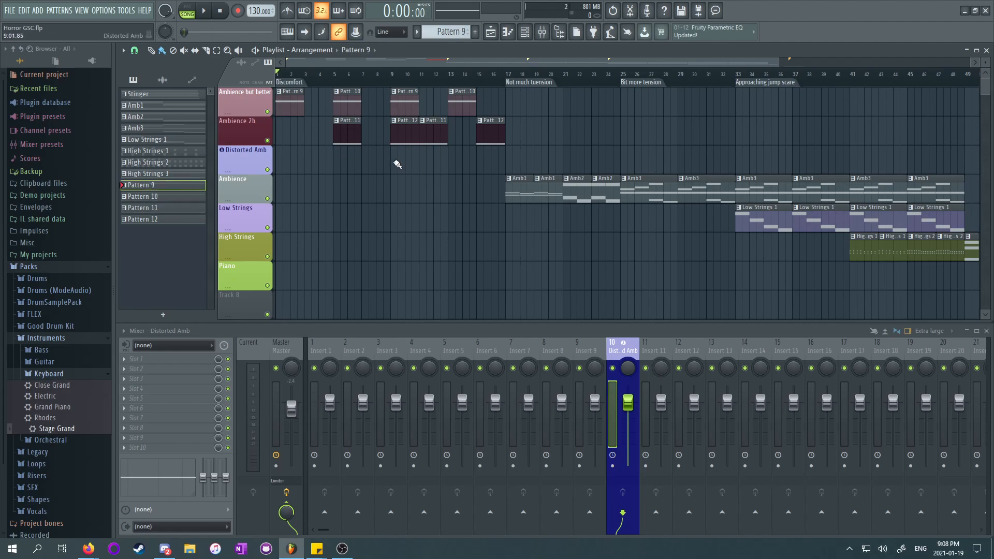
pyautogui.click(401, 164)
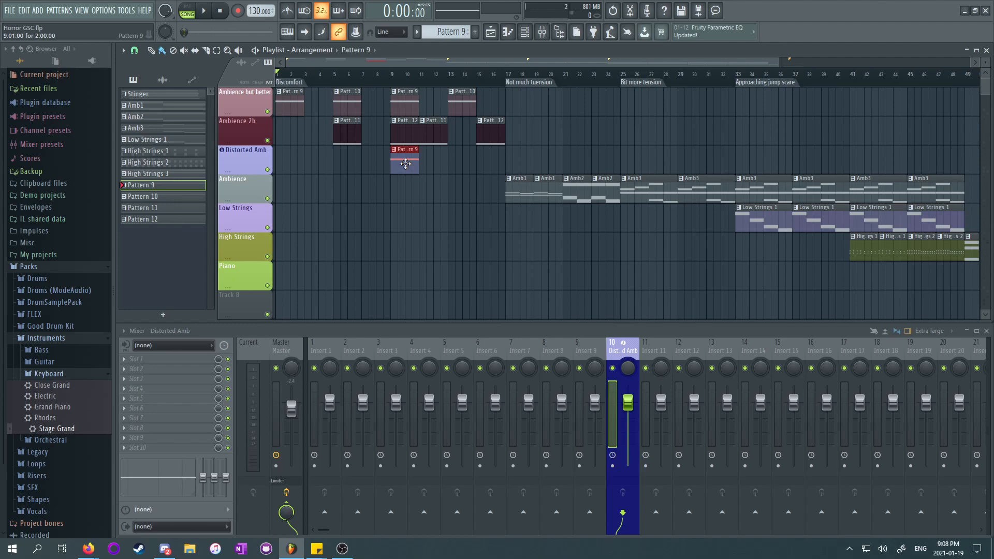
# Step: Place Pattern 9 at bars 11, 13 and 15 on the "Distorted Amb" track
pyautogui.click(434, 159)
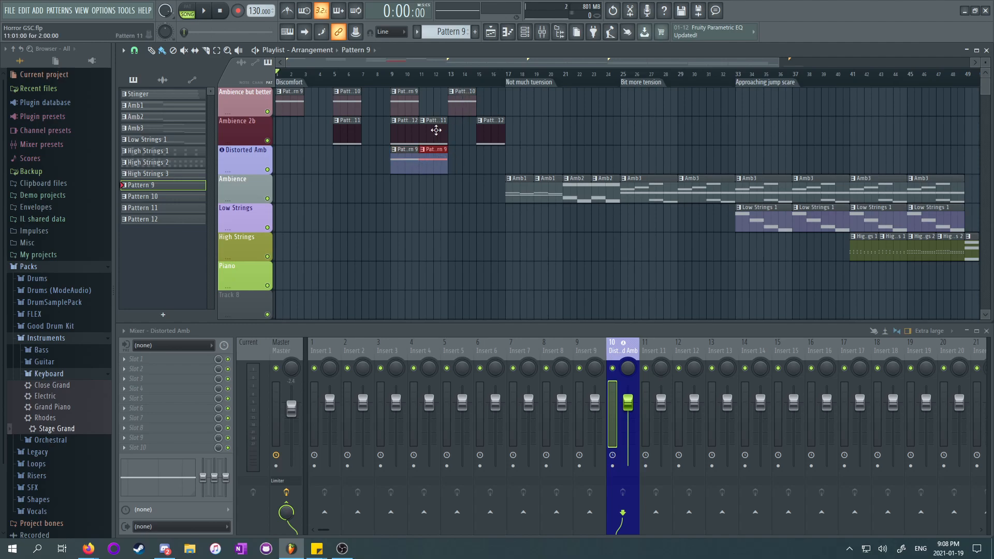
pyautogui.click(453, 164)
pyautogui.click(480, 163)
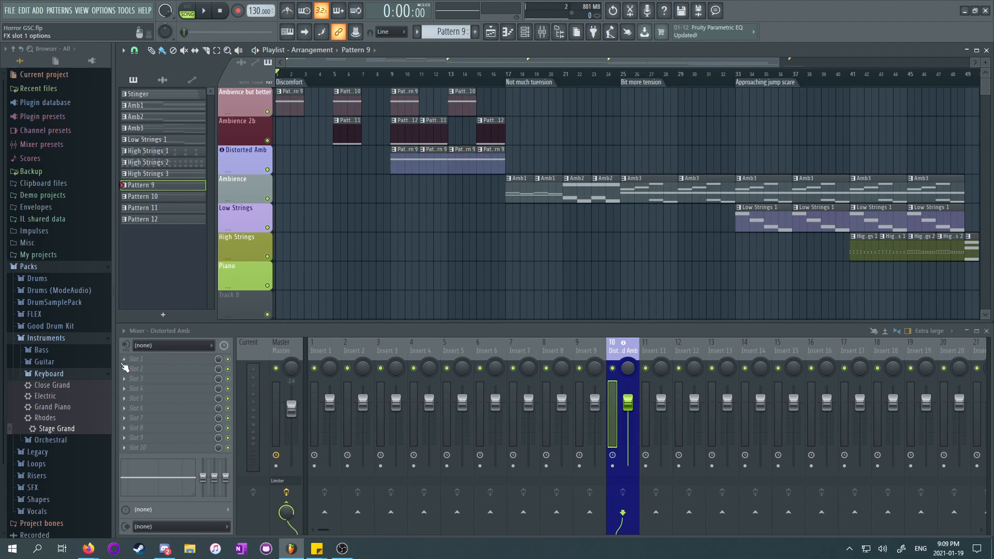
# Step: Load Fruity Compressor into the first effect slot of the "Distorted Amb" mixer insert and place its window below the playlist clips
pyautogui.click(125, 367)
pyautogui.moveTo(273, 339)
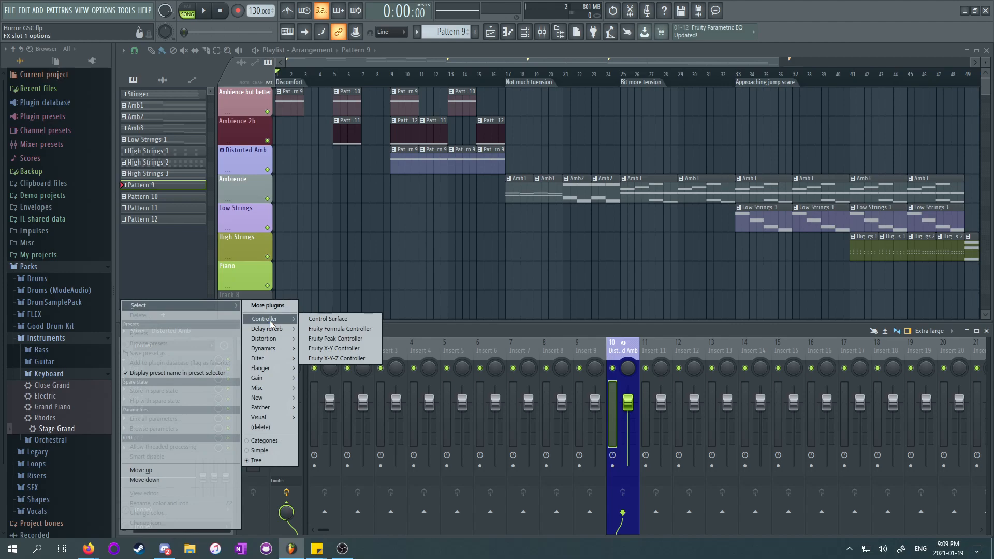
pyautogui.click(321, 350)
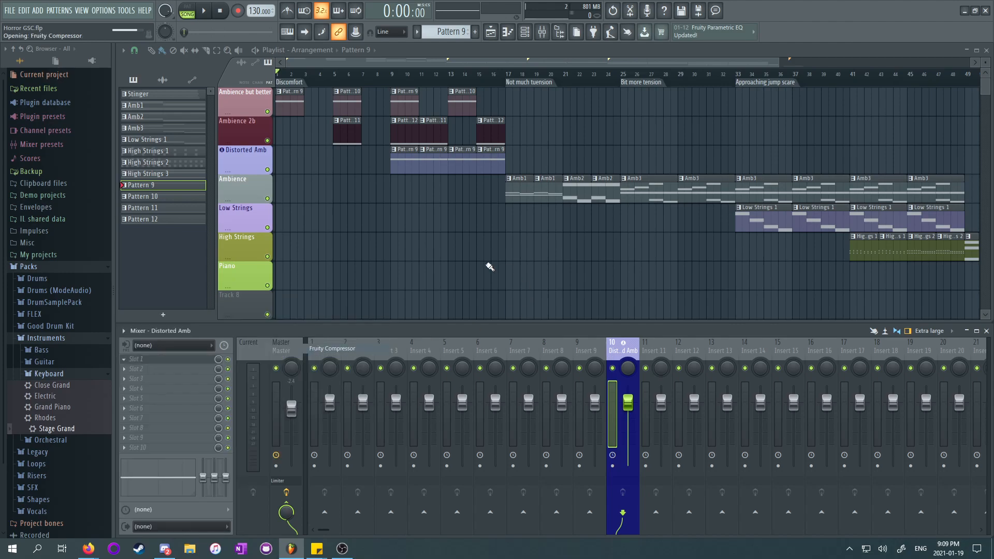
pyautogui.moveTo(247, 140); pyautogui.dragTo(559, 269)
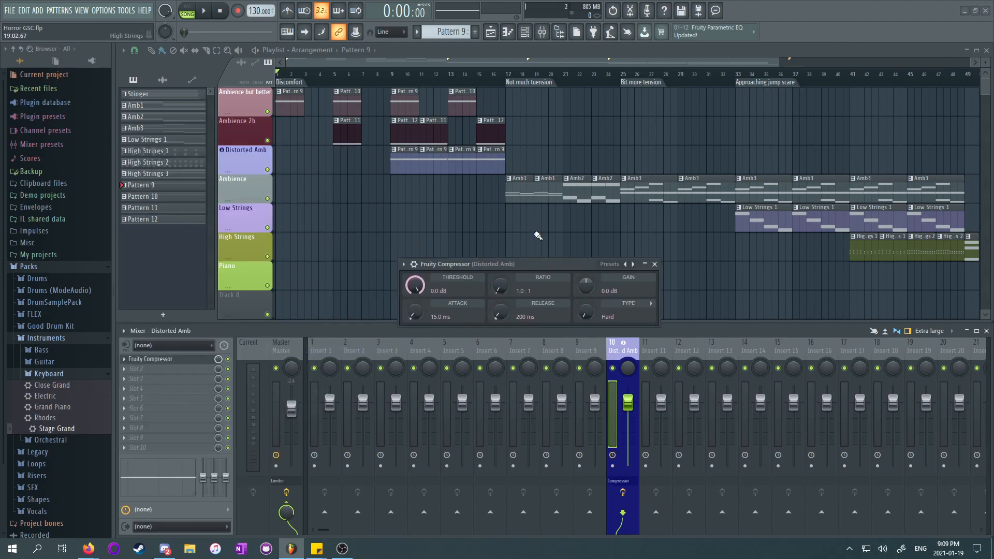
# Step: Play the song from bar 9, try the compressor's Light preset and load the V Driver preset
pyautogui.click(393, 75)
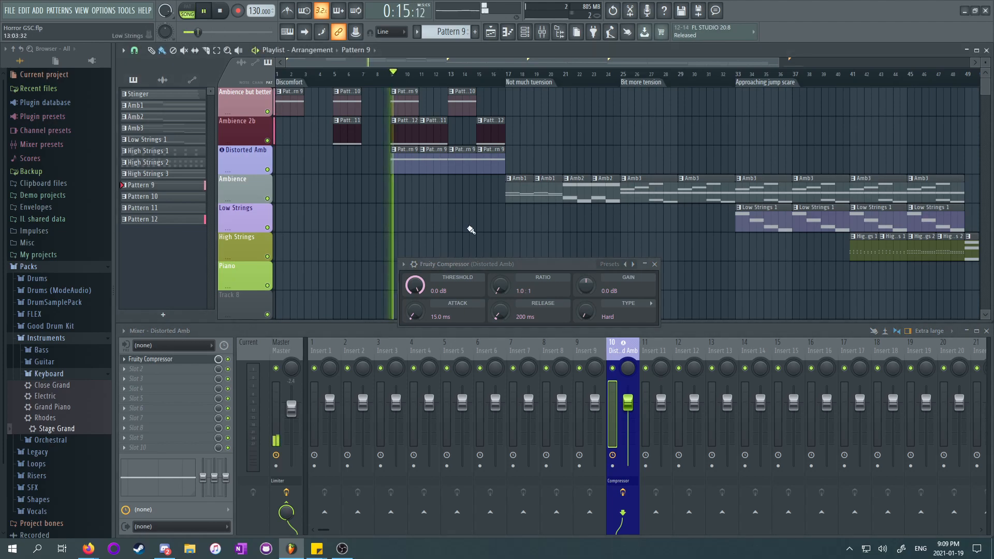
pyautogui.click(608, 265)
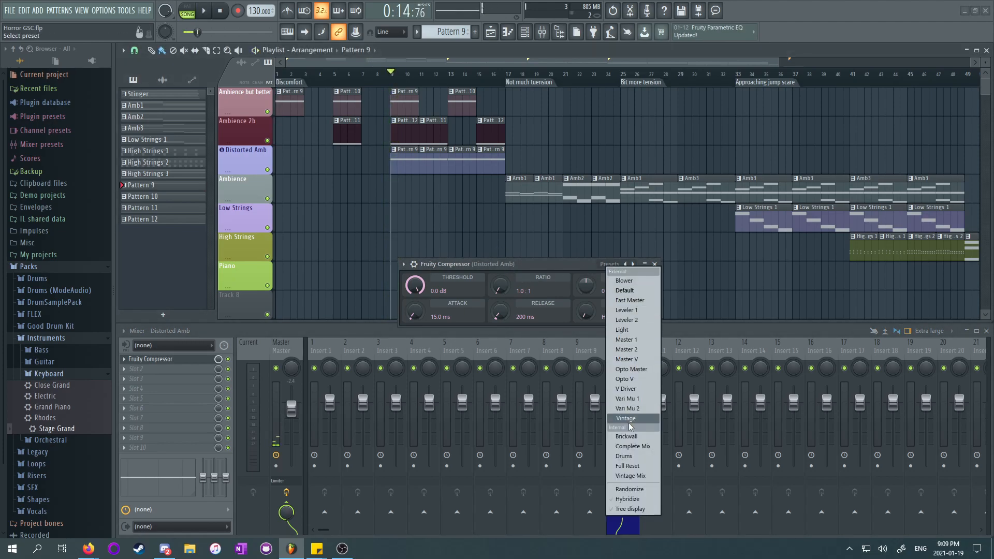
pyautogui.click(621, 329)
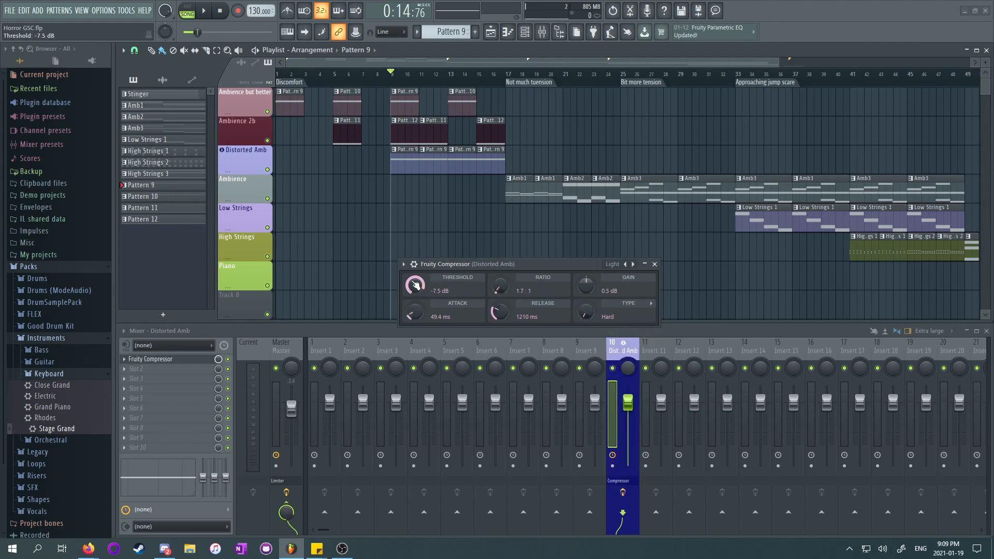
pyautogui.click(612, 265)
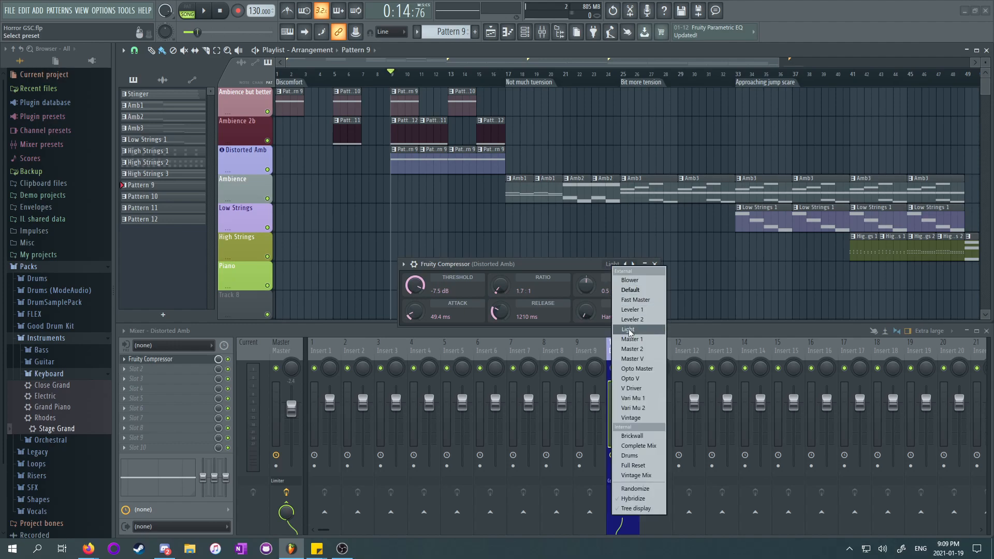
pyautogui.click(633, 388)
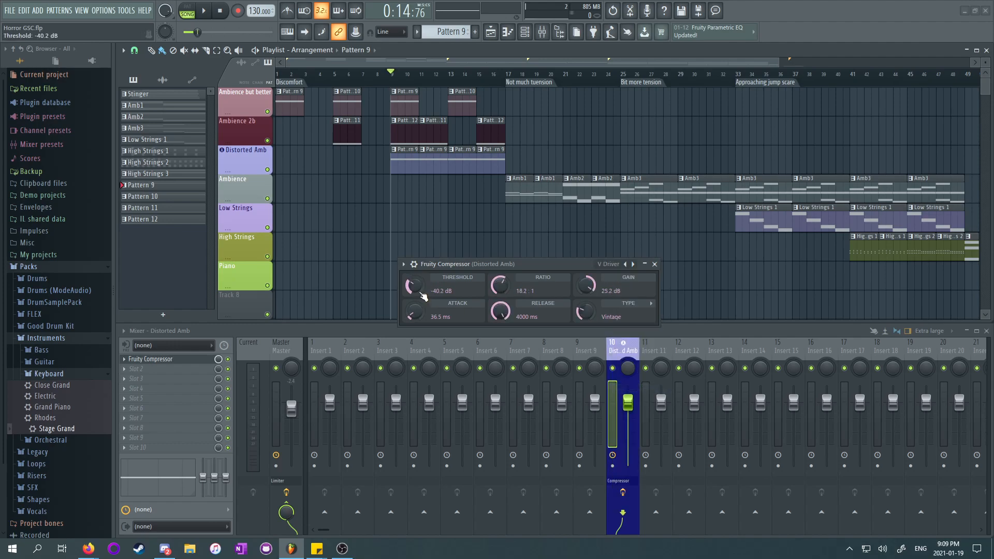
# Step: During playback, set the compressor's ratio to 24.7:1, gain to 30 dB, type to Hard/R, release to 1088 ms and attack to 21.5 ms
pyautogui.press('space')
pyautogui.moveTo(500, 288); pyautogui.dragTo(500, 270)
pyautogui.moveTo(588, 289); pyautogui.dragTo(588, 275)
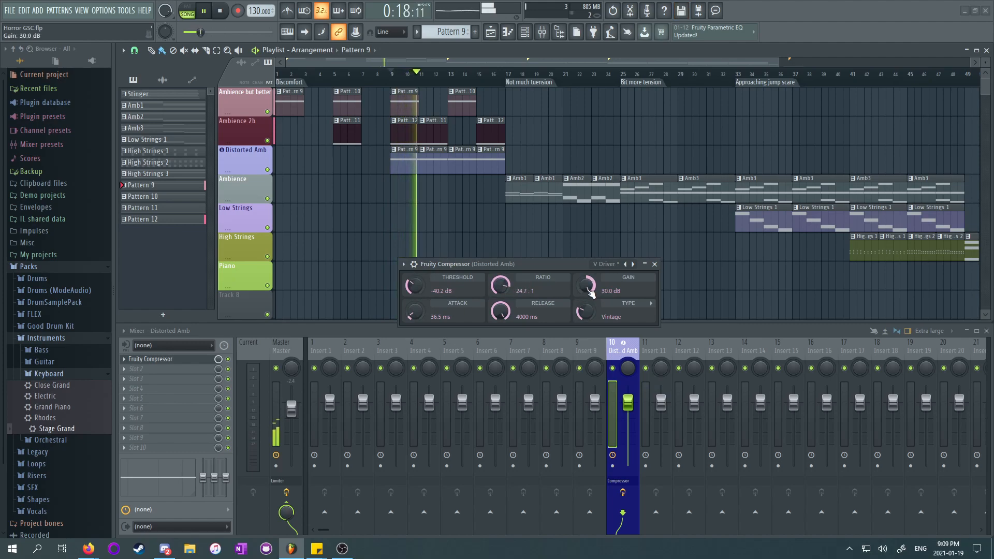
pyautogui.moveTo(586, 311); pyautogui.dragTo(585, 310)
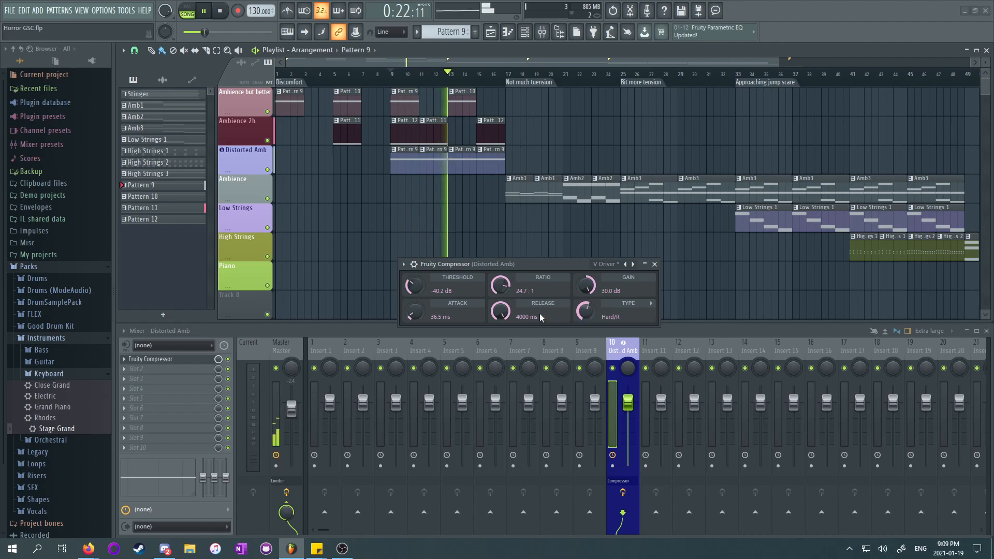
pyautogui.moveTo(508, 315)
pyautogui.mouseDown()
pyautogui.moveTo(507, 336)
pyautogui.moveTo(500, 306)
pyautogui.mouseUp()
pyautogui.moveTo(416, 313); pyautogui.dragTo(416, 317)
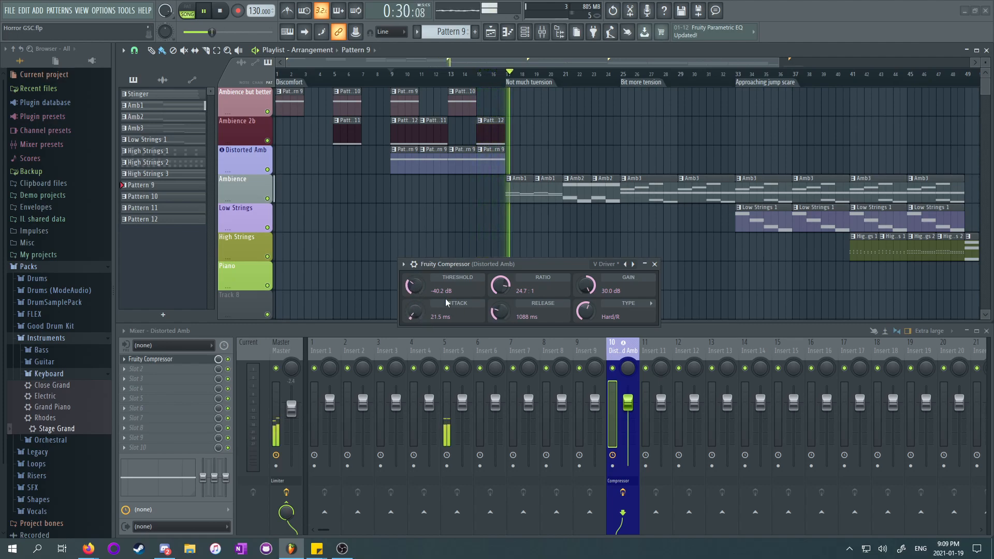
# Step: Set the compressor's threshold to -60 dB during playback and close the plugin window
pyautogui.press('space')
pyautogui.press('space')
pyautogui.moveTo(414, 284); pyautogui.dragTo(417, 306)
pyautogui.press('space')
pyautogui.click(654, 264)
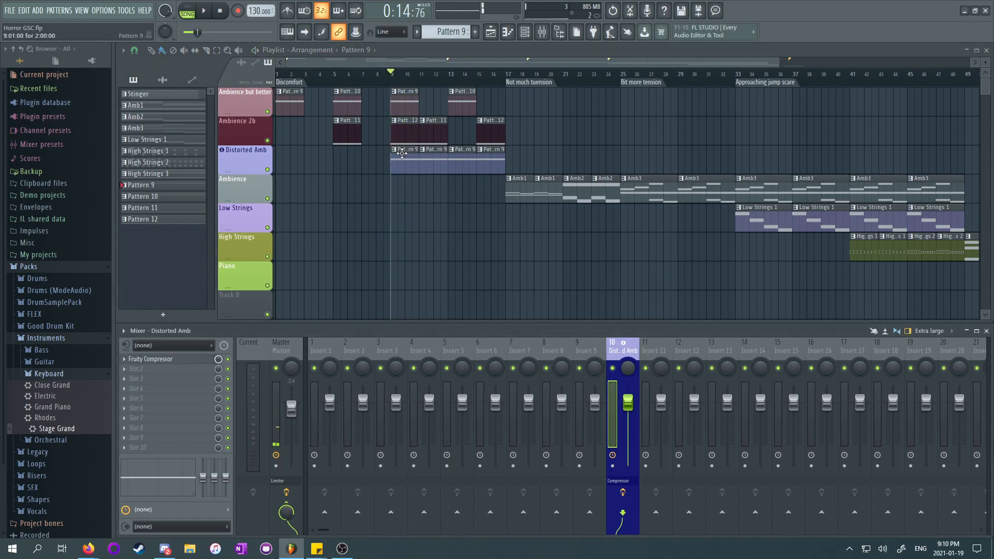
# Step: Delete the four Pattern 9 clips from bars 9 to 16 of the "Distorted Amb" track
pyautogui.rightClick(409, 163)
pyautogui.rightClick(433, 167)
pyautogui.rightClick(459, 170)
pyautogui.rightClick(489, 168)
# Step: Clone Pattern 9, move the clone to the end of the pattern list and select it
pyautogui.rightClick(165, 189)
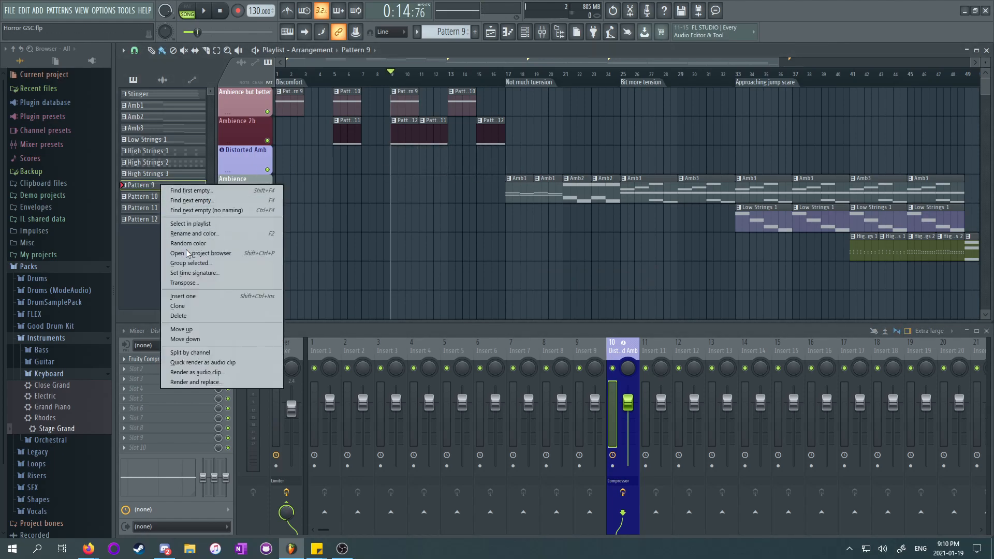
pyautogui.click(188, 303)
pyautogui.click(152, 230)
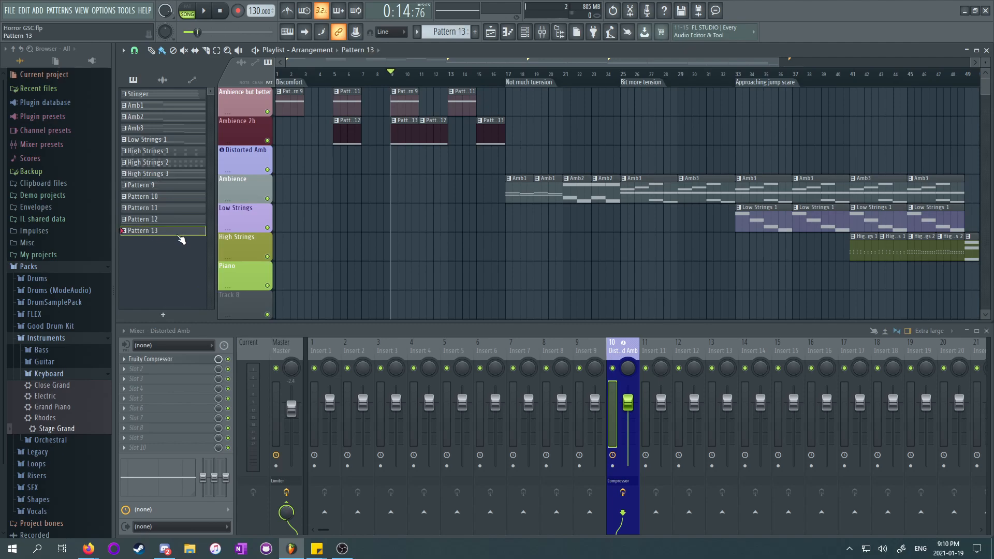
pyautogui.moveTo(154, 200); pyautogui.dragTo(149, 235)
pyautogui.click(164, 230)
# Step: Fill bars 9 to 16 of the "Distorted Amb" track with Pattern 13 and listen from bar 9
pyautogui.moveTo(394, 162); pyautogui.dragTo(455, 163)
pyautogui.hotkey('ctrl', 'b')
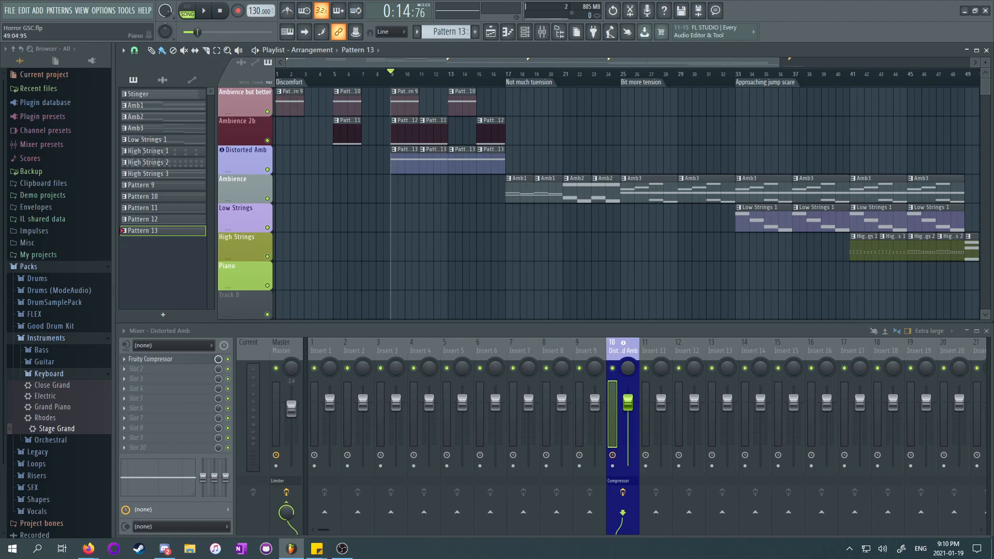
pyautogui.press('space')
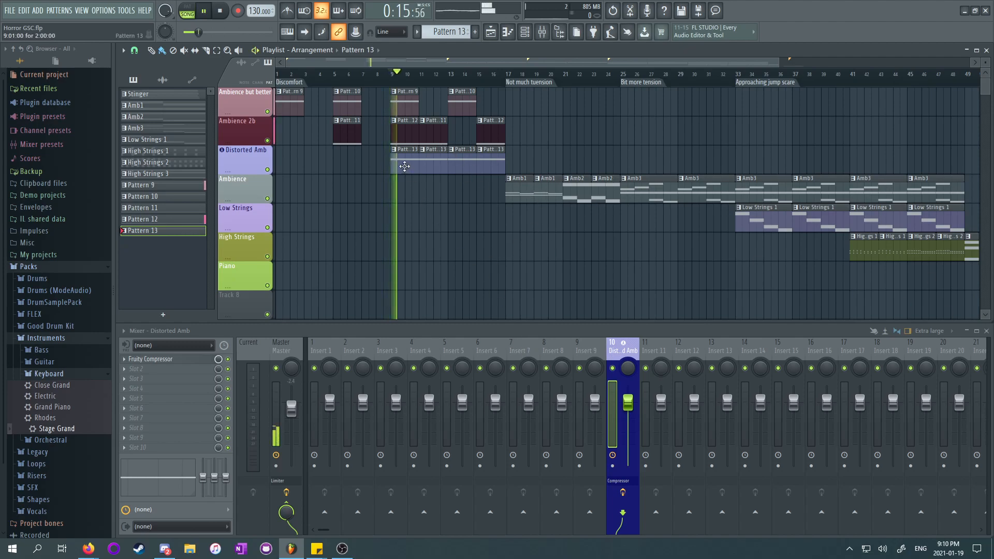
pyautogui.press('space')
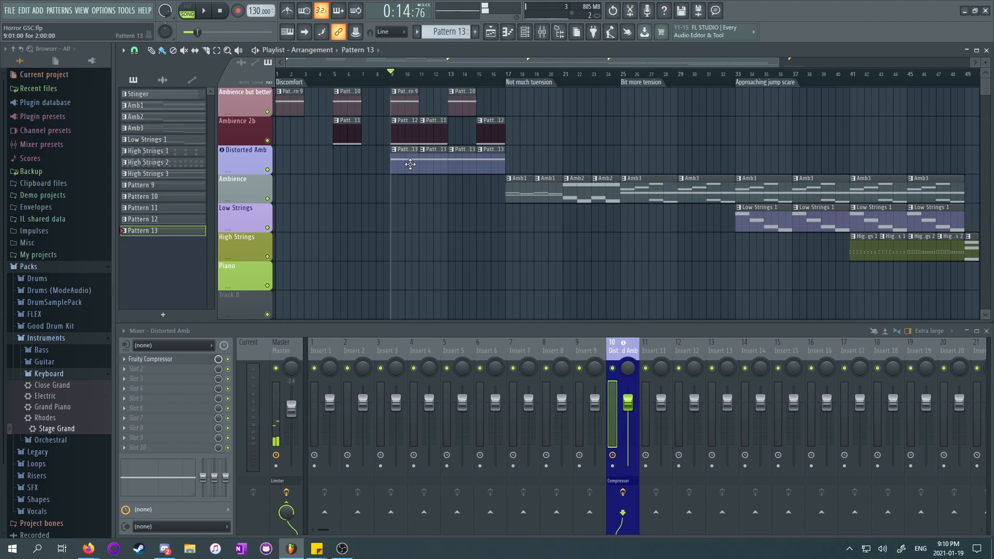
# Step: Raise the A2 note in Pattern 13's Detune vox piano roll by two octaves to A4 and listen to it
pyautogui.doubleClick(410, 164)
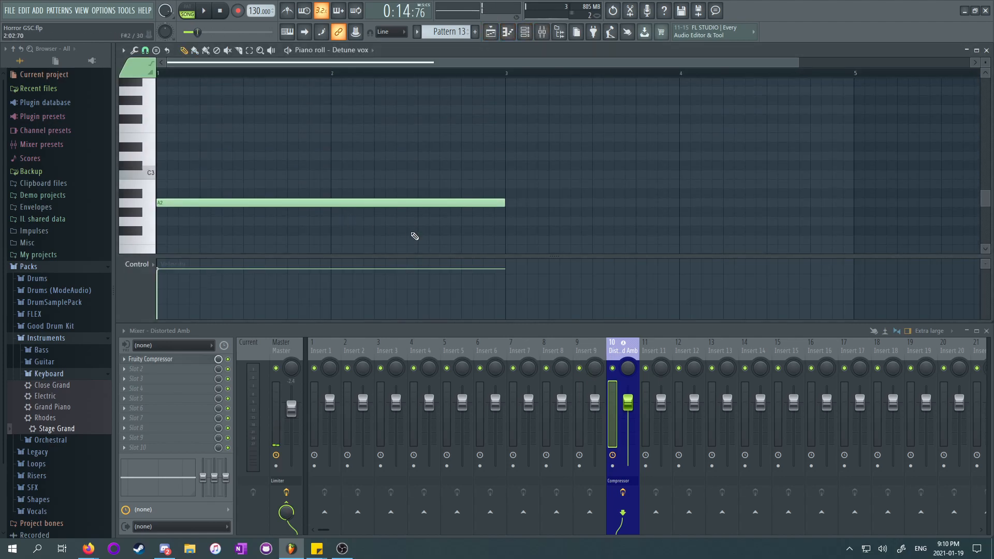
pyautogui.moveTo(535, 226); pyautogui.dragTo(280, 142)
pyautogui.scroll(2, 195, 203)
pyautogui.scroll(-1, 170, 249)
pyautogui.moveTo(168, 229); pyautogui.dragTo(162, 106)
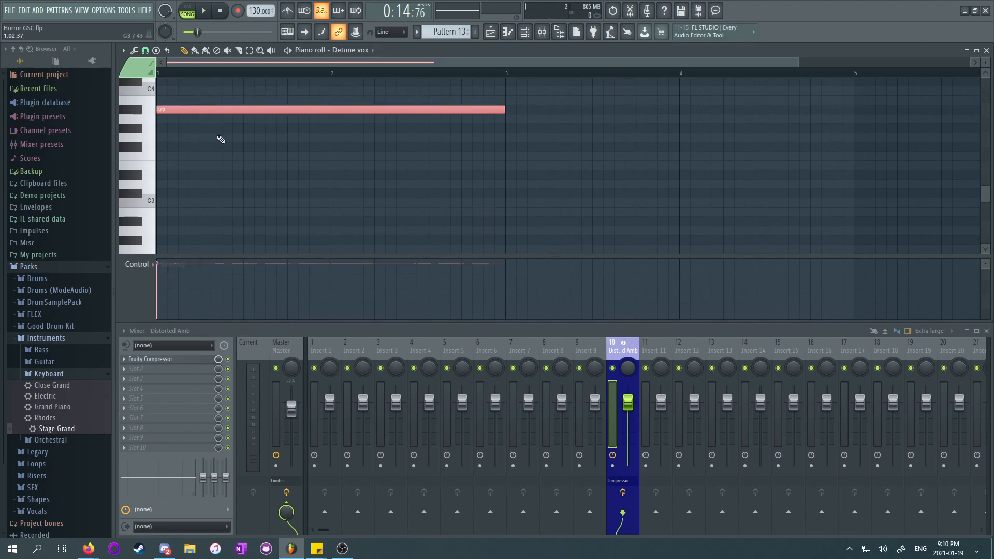
pyautogui.scroll(3, 190, 182)
pyautogui.moveTo(176, 189); pyautogui.dragTo(175, 92)
pyautogui.press('space')
pyautogui.scroll(1, 181, 140)
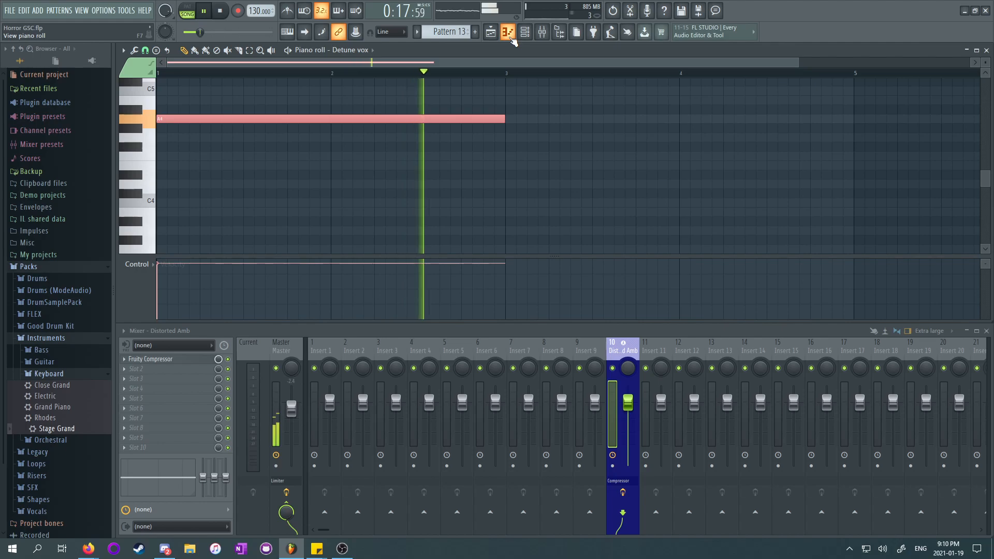
pyautogui.press('space')
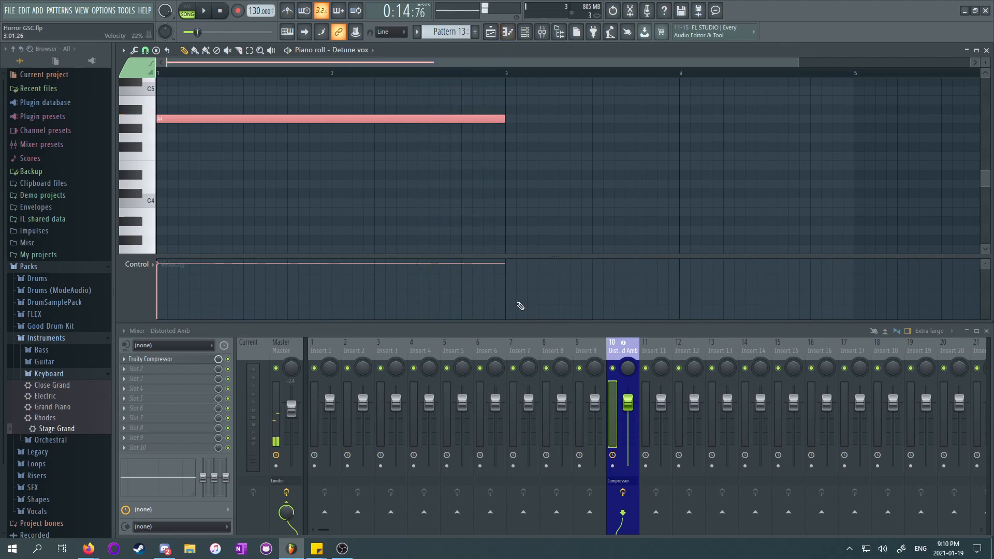
# Step: Reopen the Fruity Compressor on "Distorted Amb" and try its threshold at 0 dB during playback
pyautogui.click(139, 362)
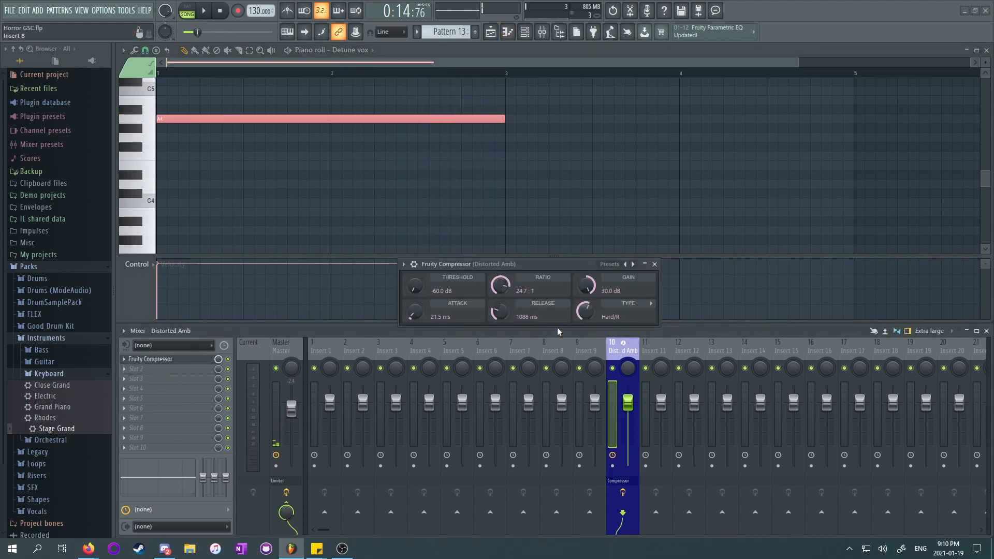
pyautogui.press('space')
pyautogui.moveTo(414, 285); pyautogui.dragTo(415, 321)
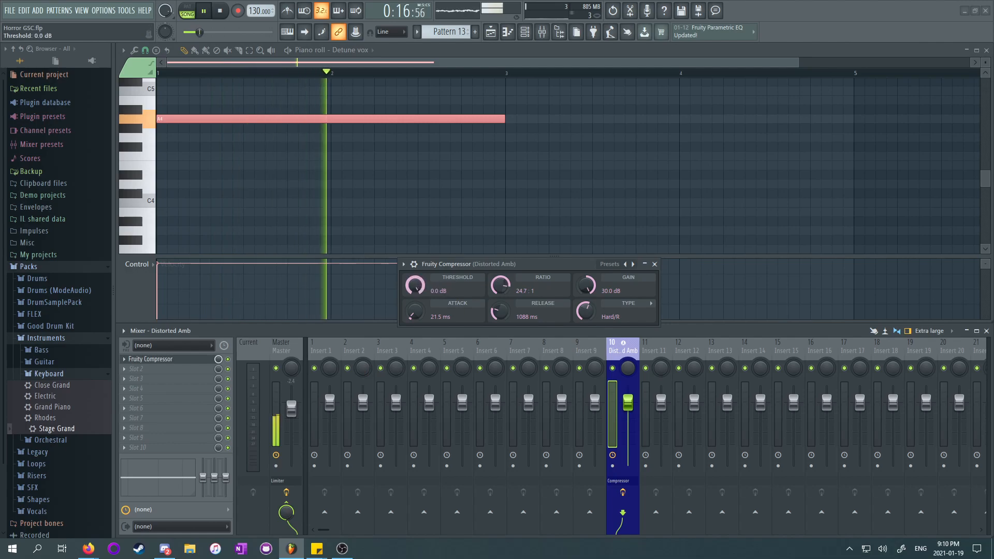
pyautogui.press('space')
# Step: Load Fruity Flanger into the second effect slot of "Distorted Amb" and move its window clear of the compressor
pyautogui.click(136, 369)
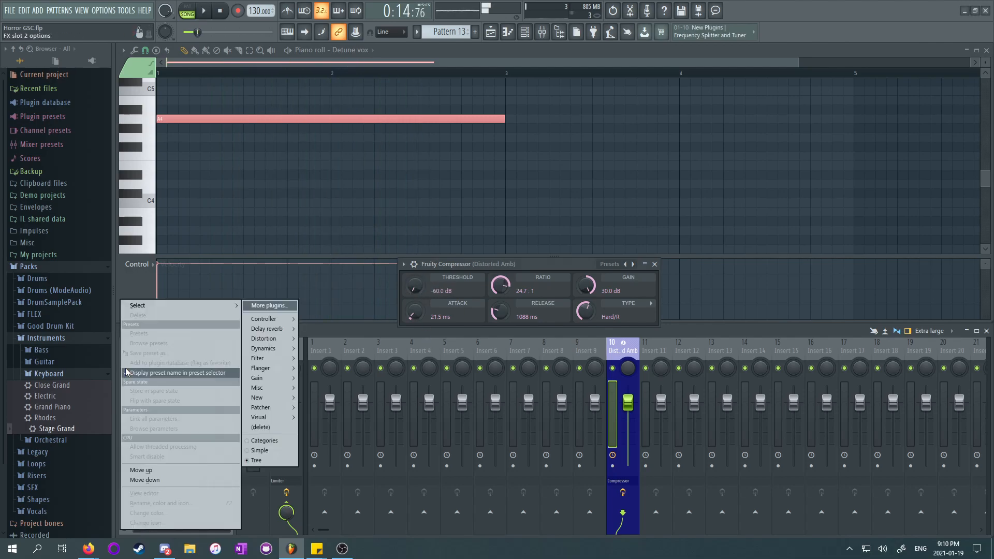
pyautogui.moveTo(273, 369)
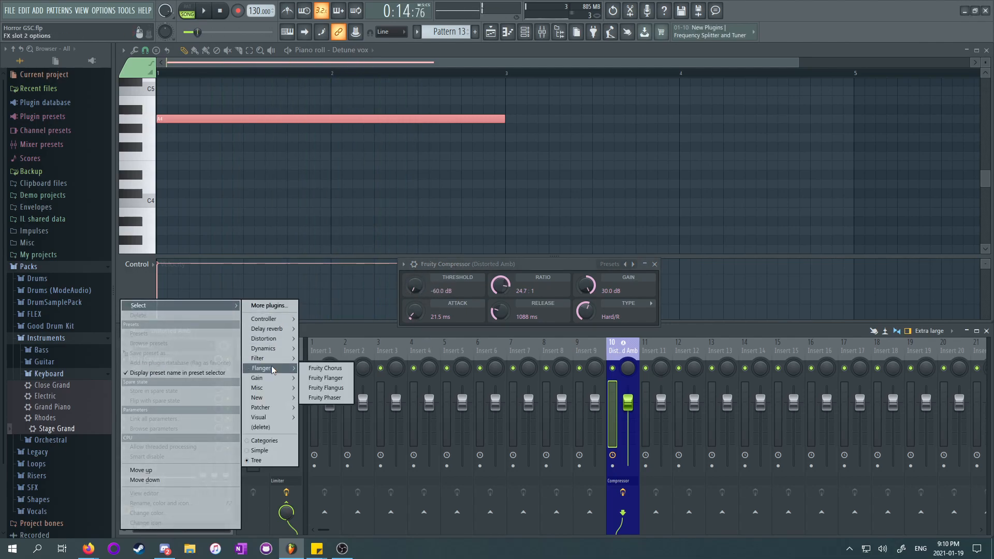
pyautogui.click(321, 378)
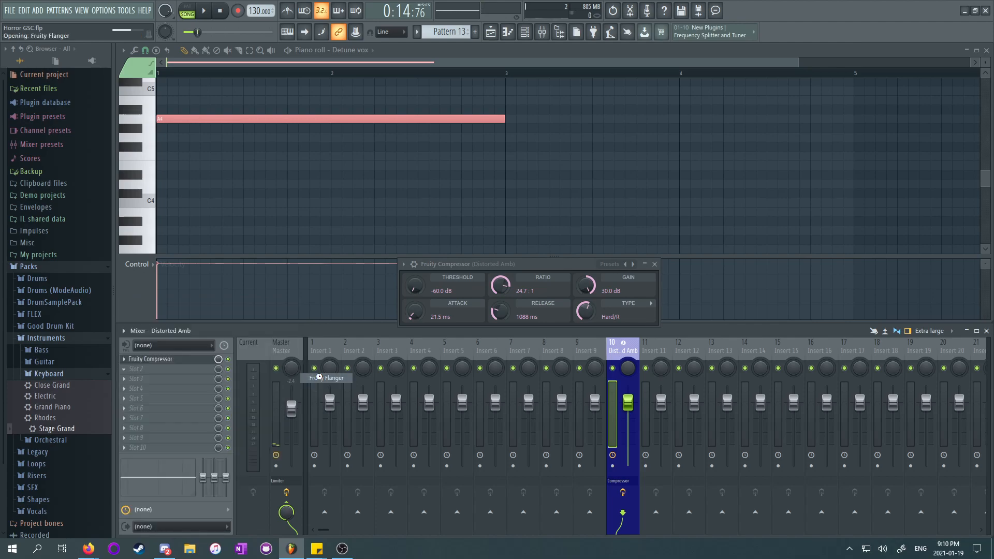
pyautogui.moveTo(221, 152); pyautogui.dragTo(626, 136)
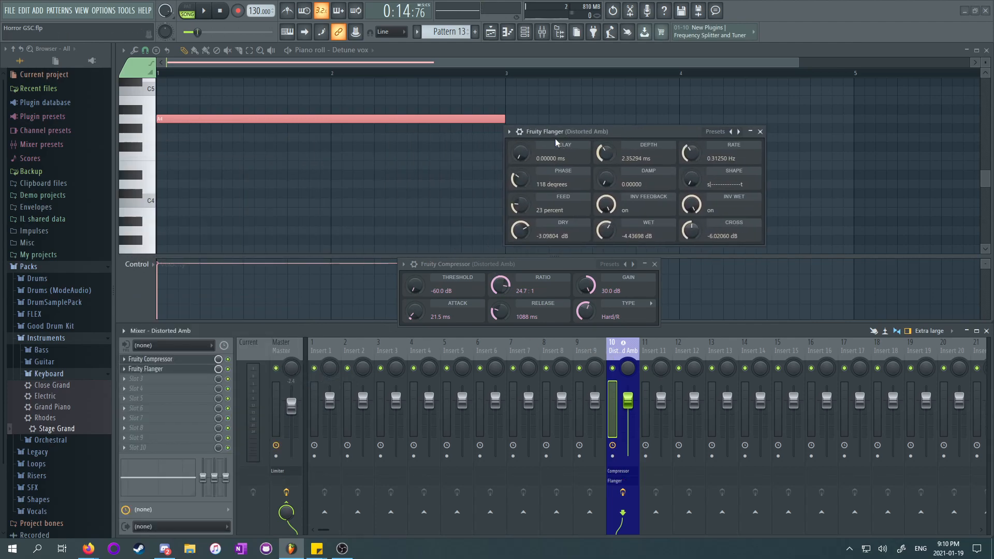
# Step: Toggle the Detached window option for the Fruity Compressor and the Fruity Flanger
pyautogui.click(510, 131)
pyautogui.click(445, 282)
pyautogui.click(405, 268)
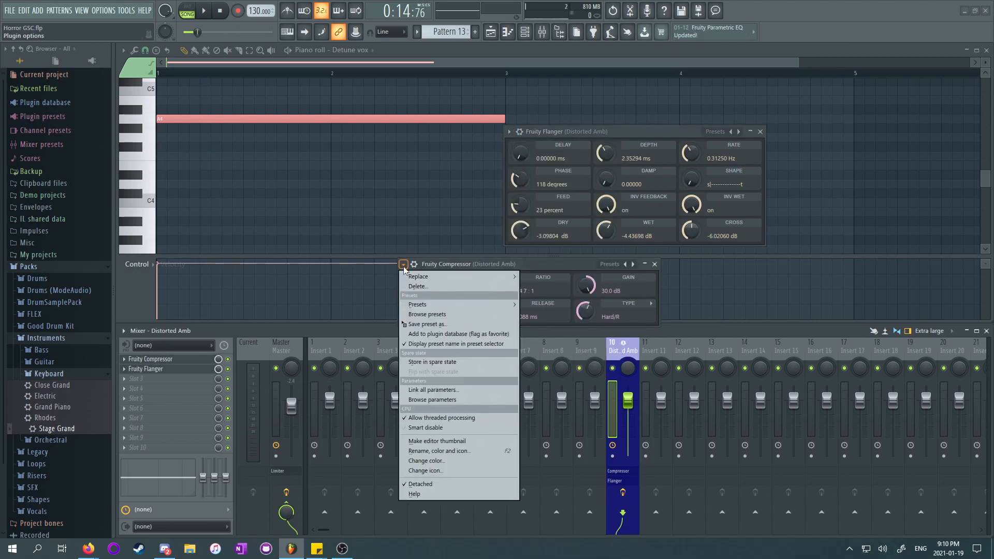
pyautogui.click(456, 484)
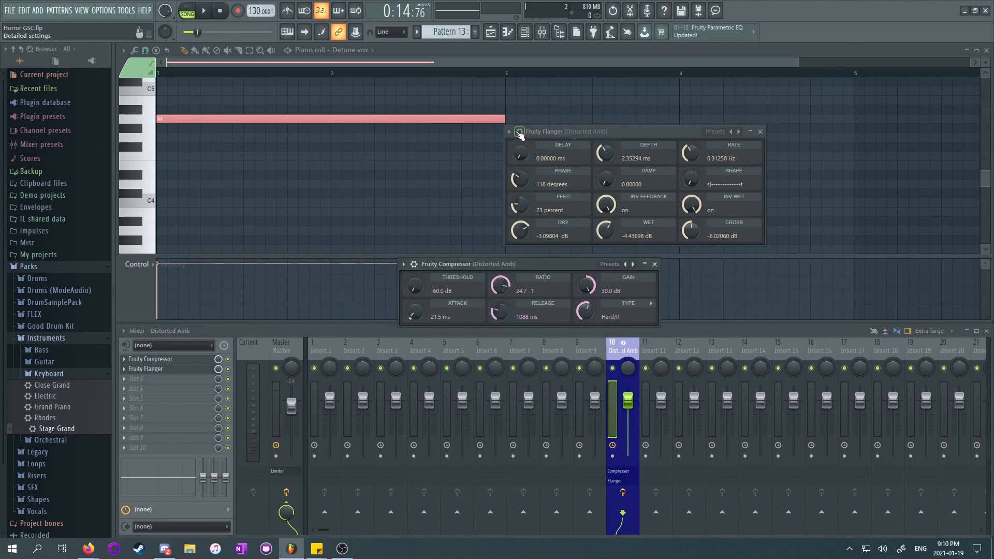
pyautogui.click(520, 134)
pyautogui.click(524, 352)
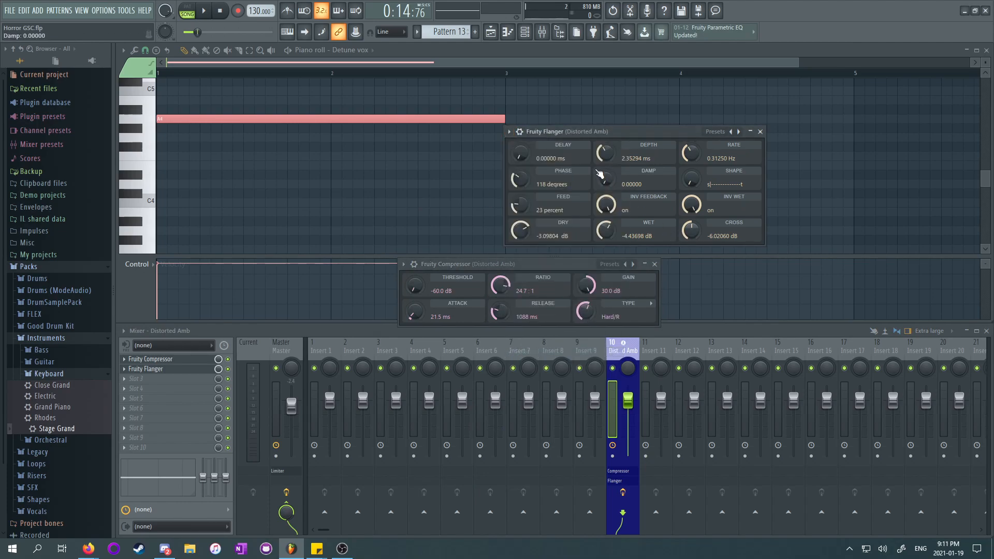
# Step: Listen to the flanger's default sound, load its Deep Flanger preset and play the section again
pyautogui.press('space')
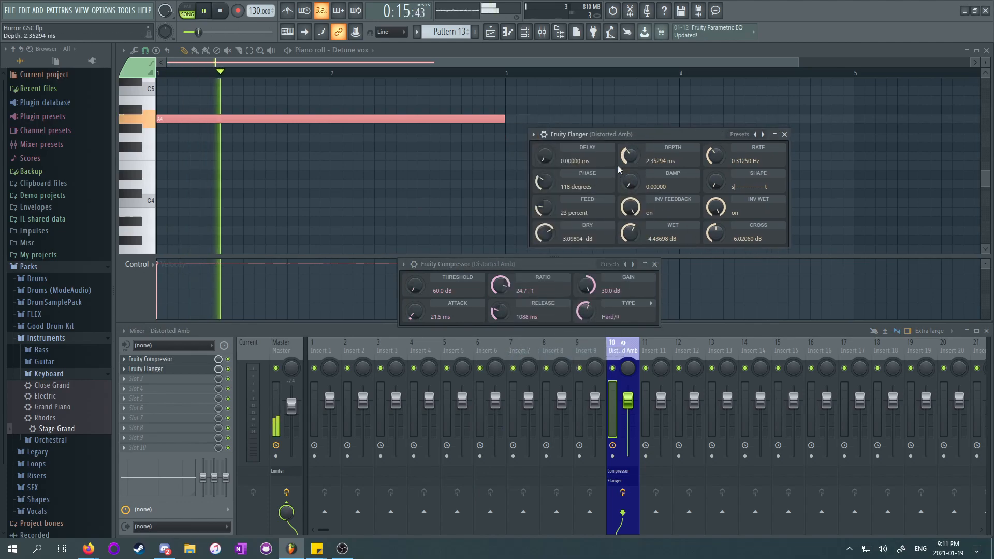
pyautogui.press('space')
pyautogui.click(739, 135)
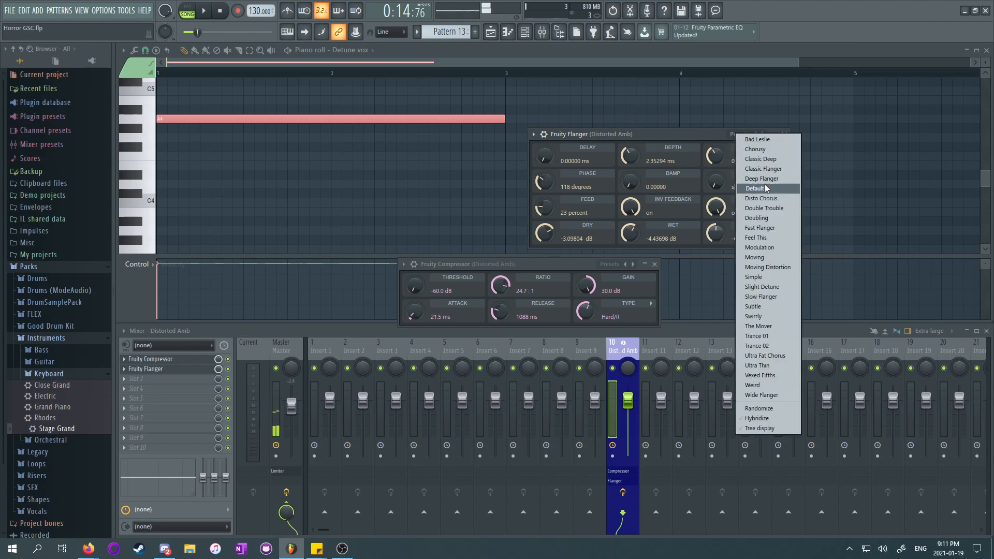
pyautogui.click(756, 182)
pyautogui.press('space')
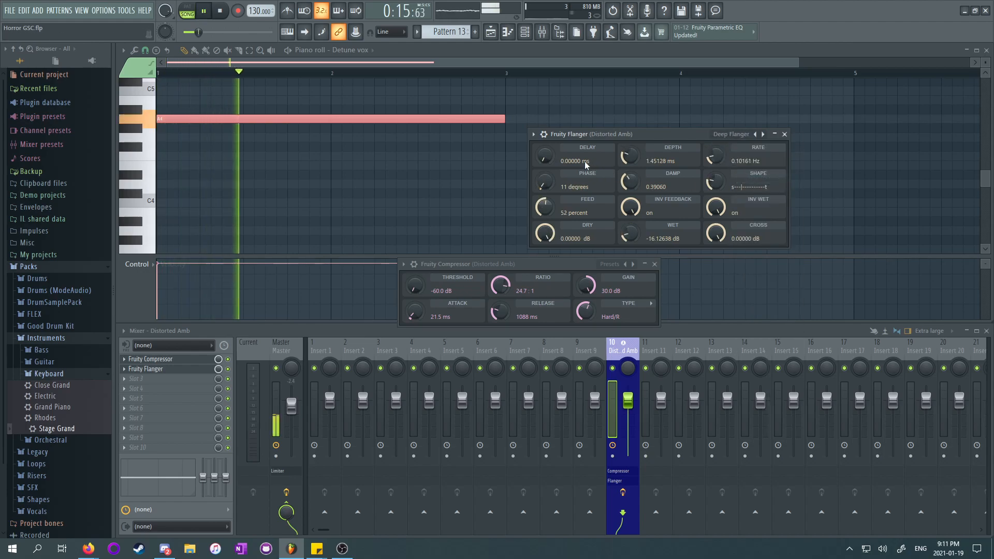
# Step: Load the Weird preset in the Fruity Flanger on "Distorted Amb", listen to it, and close the flanger and compressor windows
pyautogui.press('space')
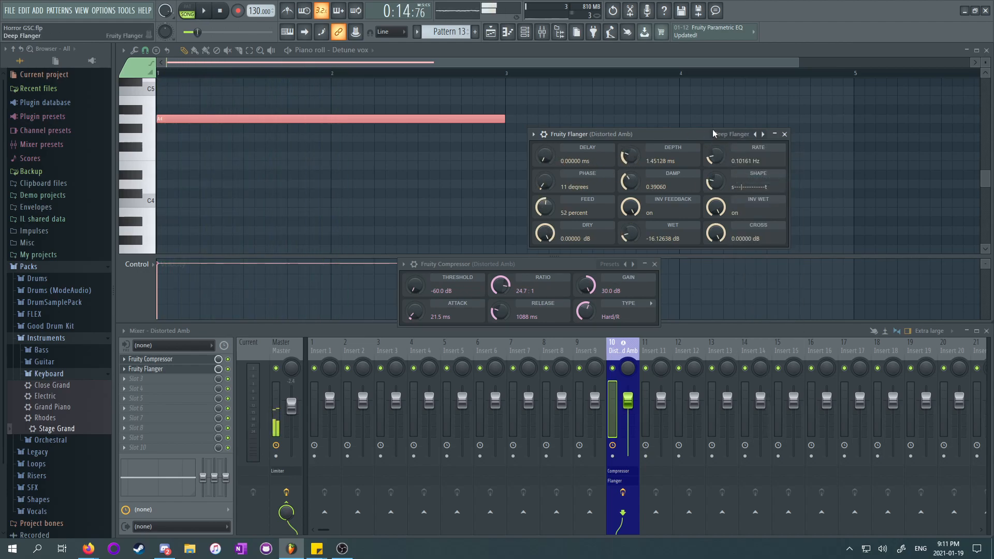
pyautogui.click(735, 136)
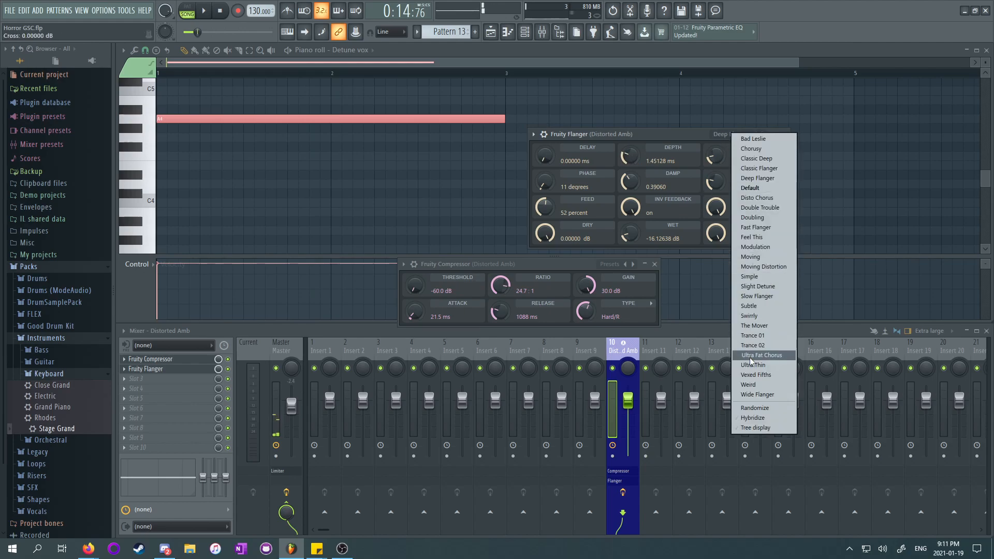
pyautogui.click(755, 385)
pyautogui.press('space')
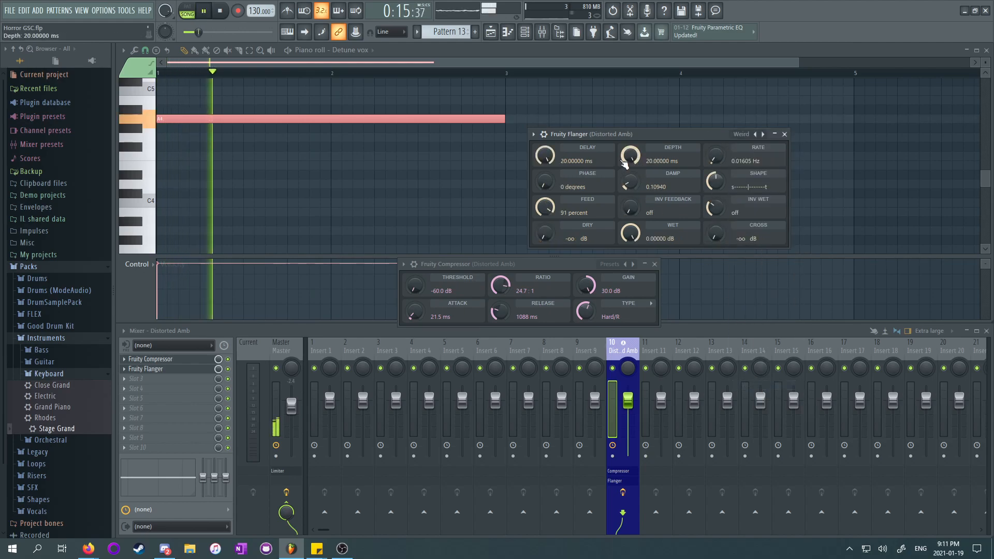
pyautogui.press('space')
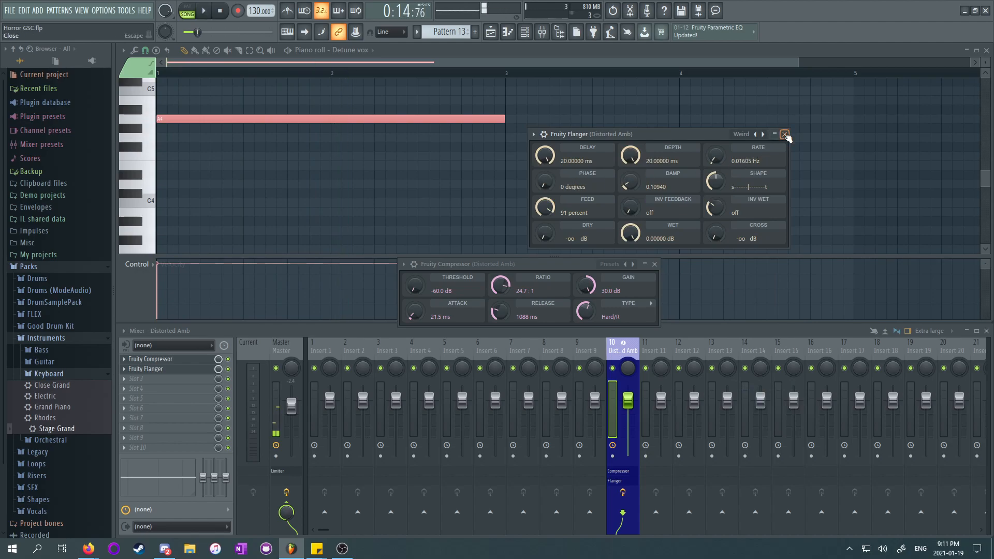
pyautogui.click(785, 134)
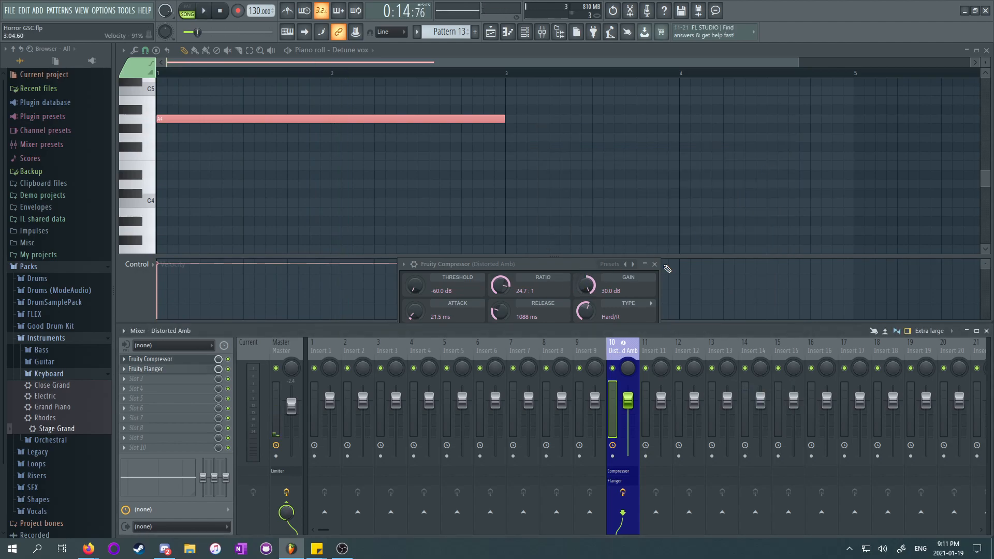
pyautogui.click(654, 264)
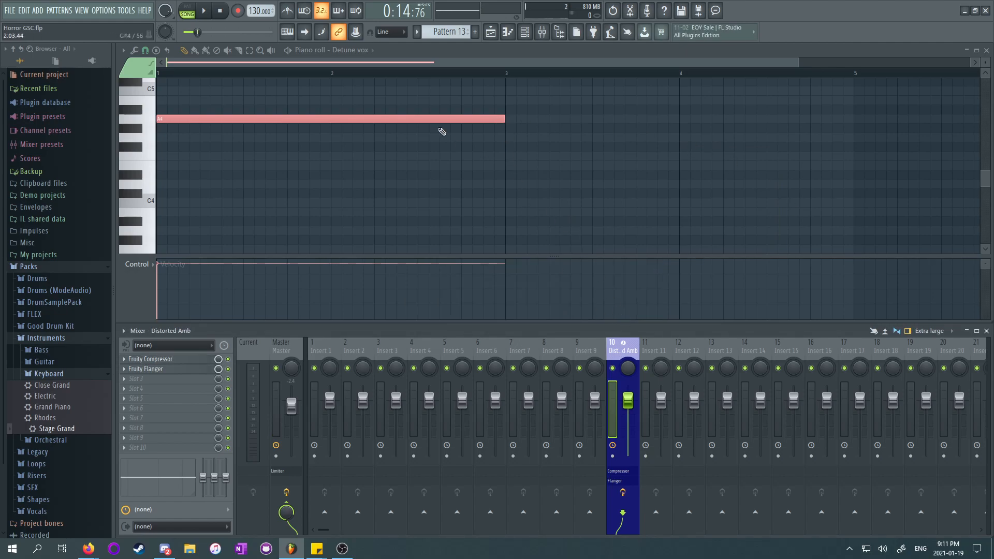
# Step: Return to the playlist and rename Pattern 13 as "Distorted Amb"
pyautogui.click(525, 33)
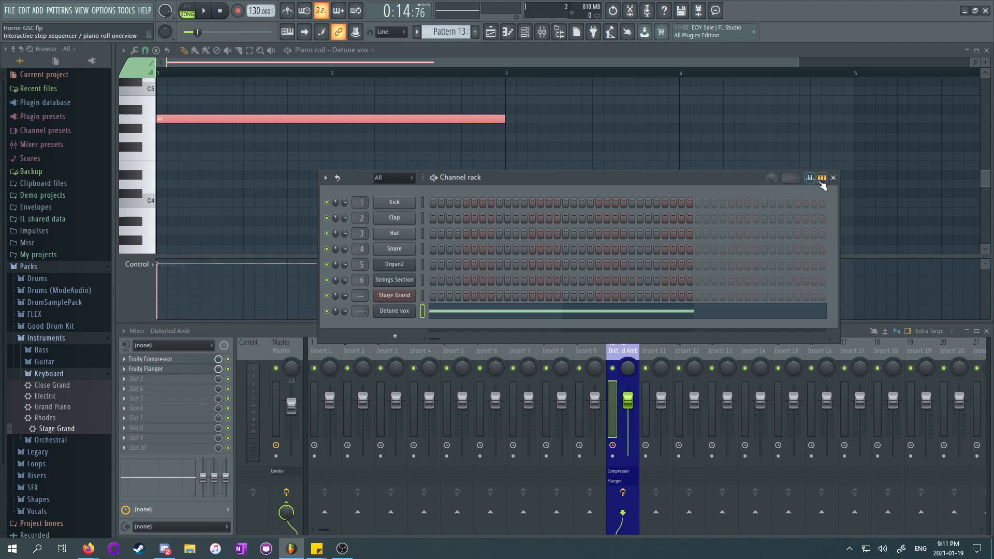
pyautogui.click(833, 177)
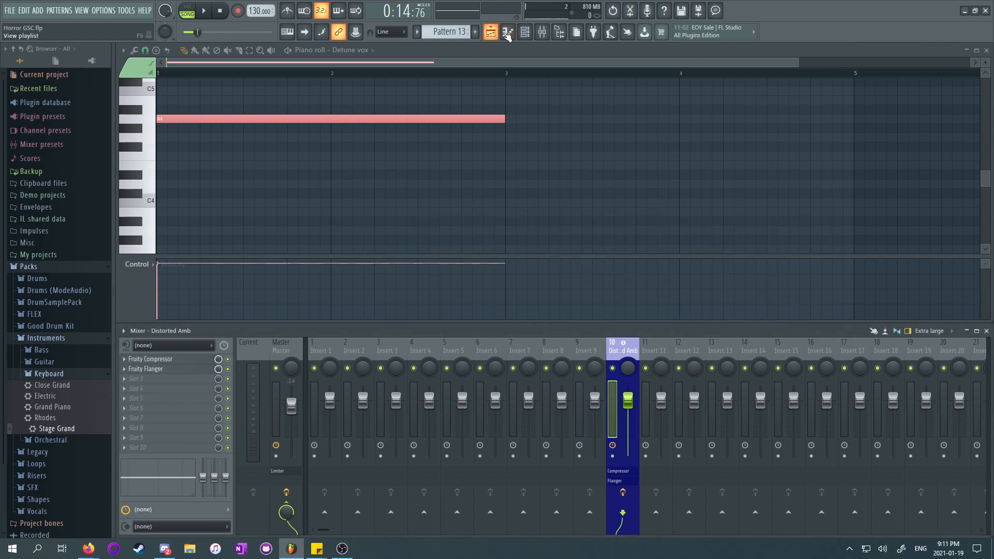
pyautogui.click(508, 32)
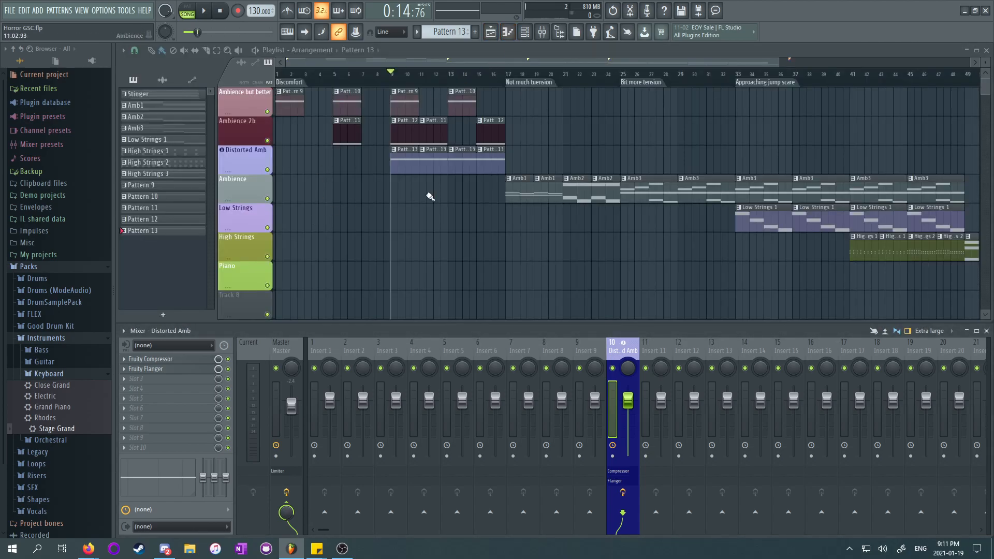
pyautogui.rightClick(140, 232)
pyautogui.press('F2')
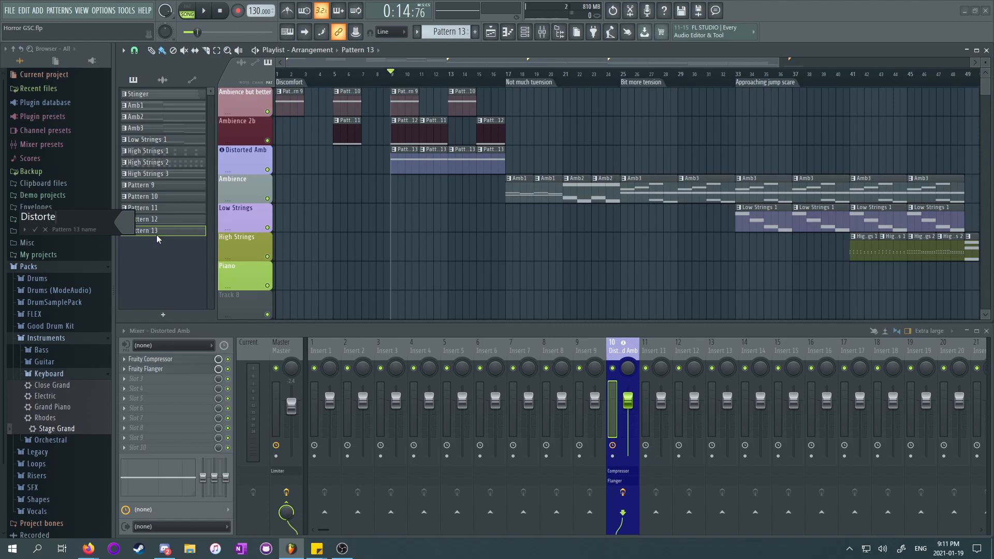
pyautogui.write('Distorted Amb')
pyautogui.press('Return')
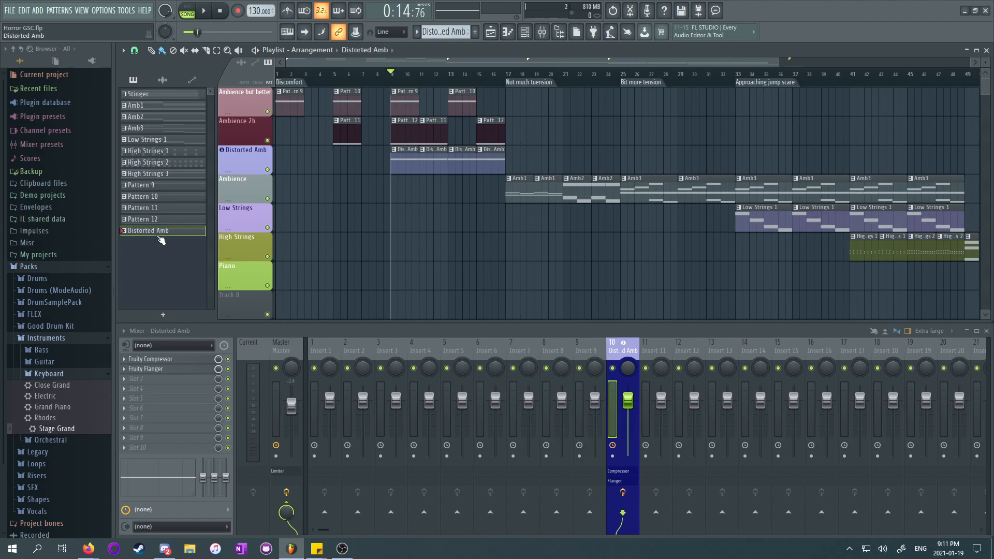
# Step: Quick render the "Distorted Amb" pattern as an audio clip and check the data folder in the project settings
pyautogui.rightClick(183, 232)
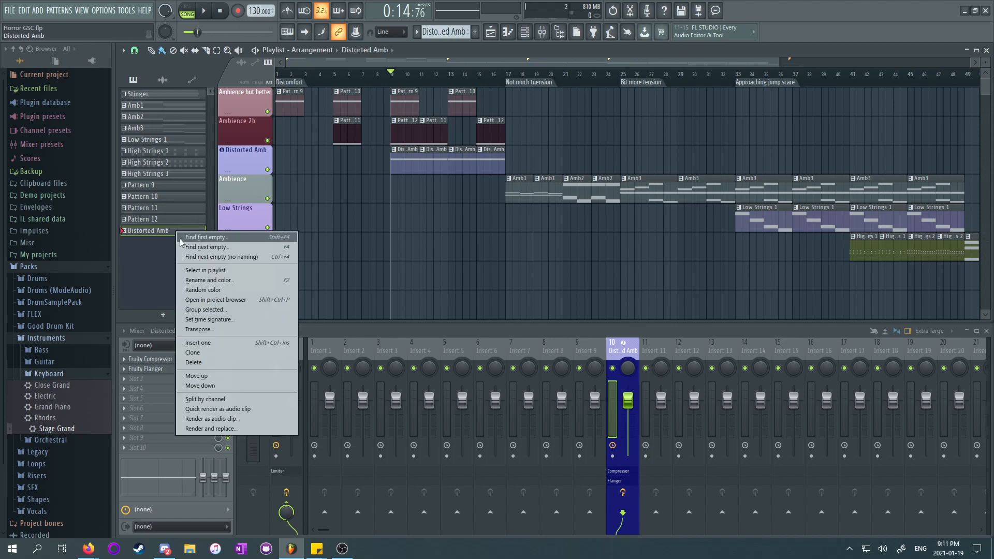
pyautogui.click(214, 409)
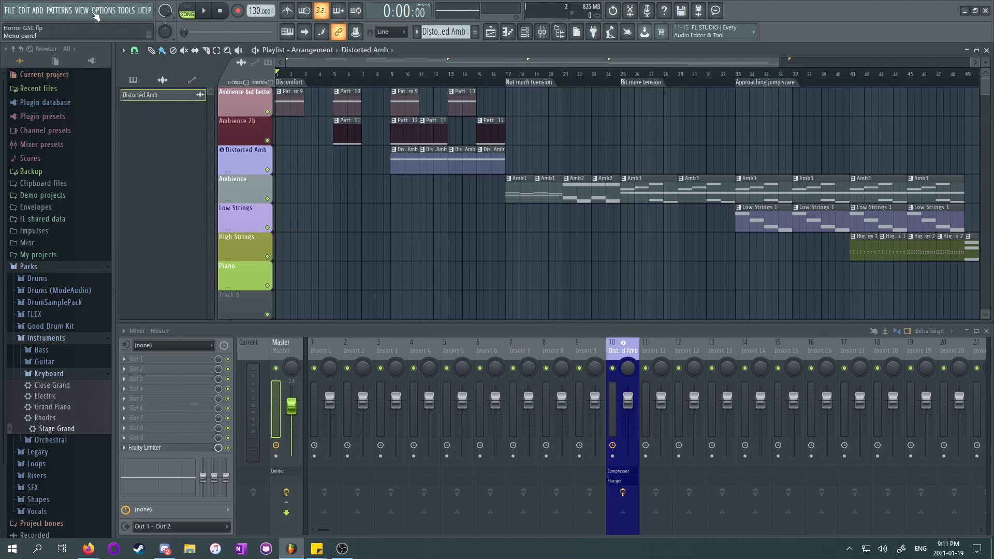
pyautogui.click(99, 10)
pyautogui.click(140, 94)
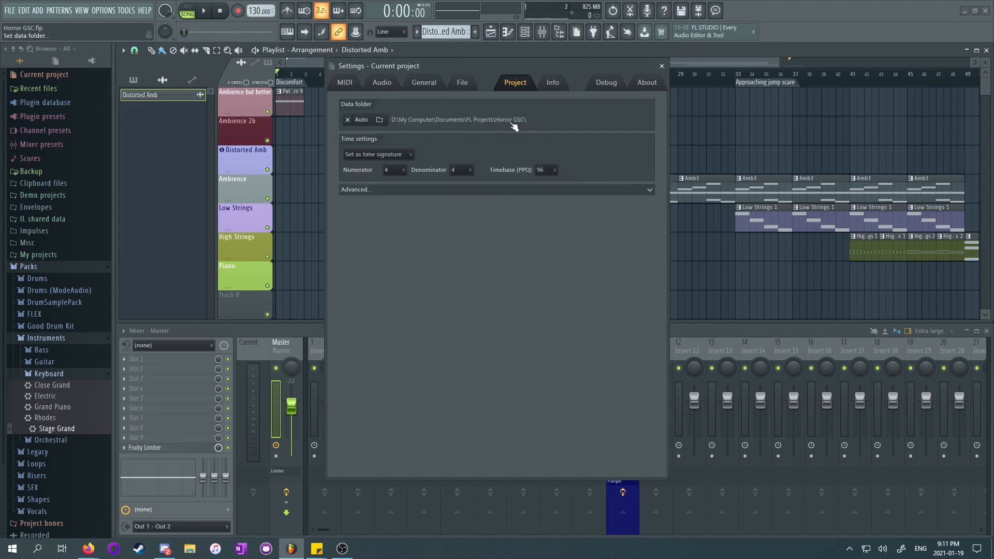
pyautogui.click(661, 66)
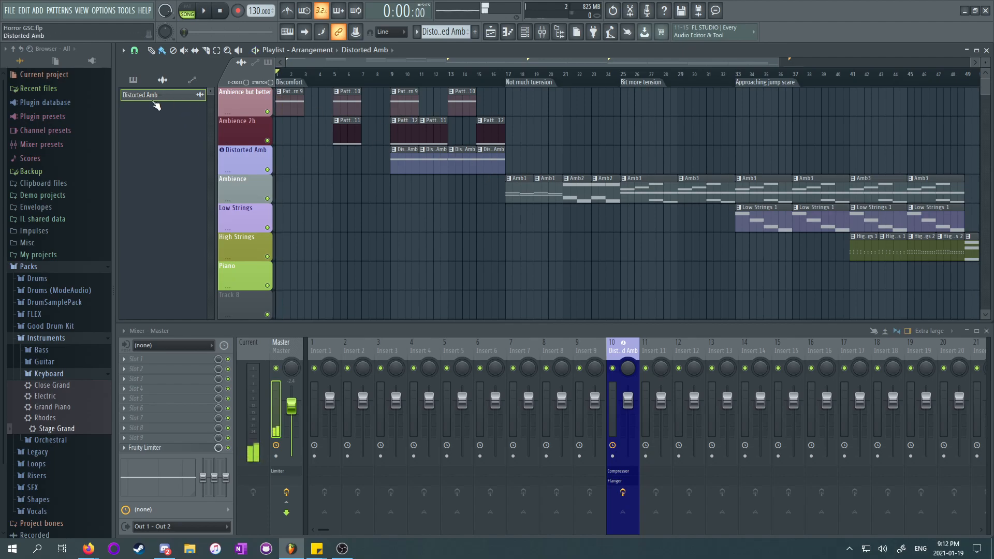
# Step: Replace the pattern clips on the Distorted Amb track with four overlapping rendered audio clips starting at bars 9, 11, 13 and 15
pyautogui.rightClick(400, 160)
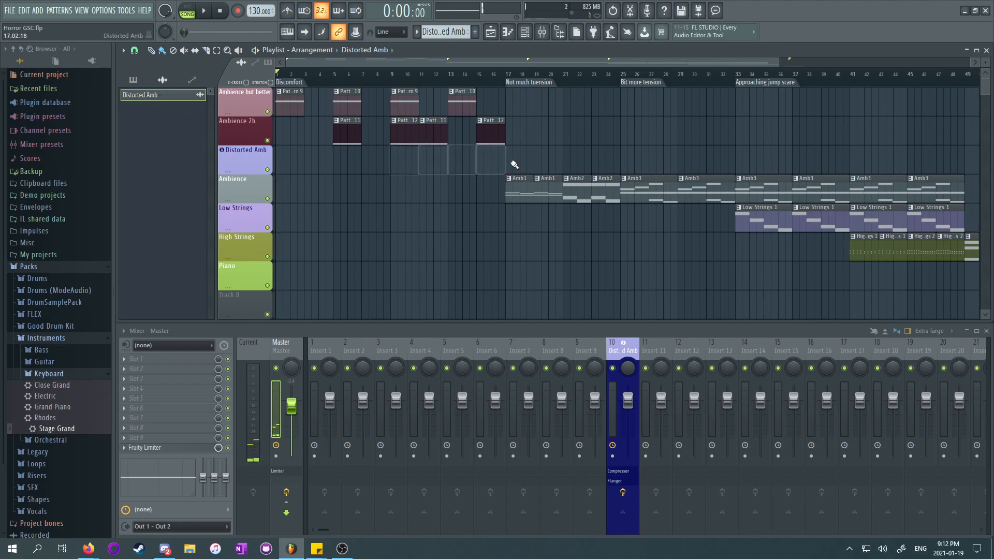
pyautogui.click(396, 168)
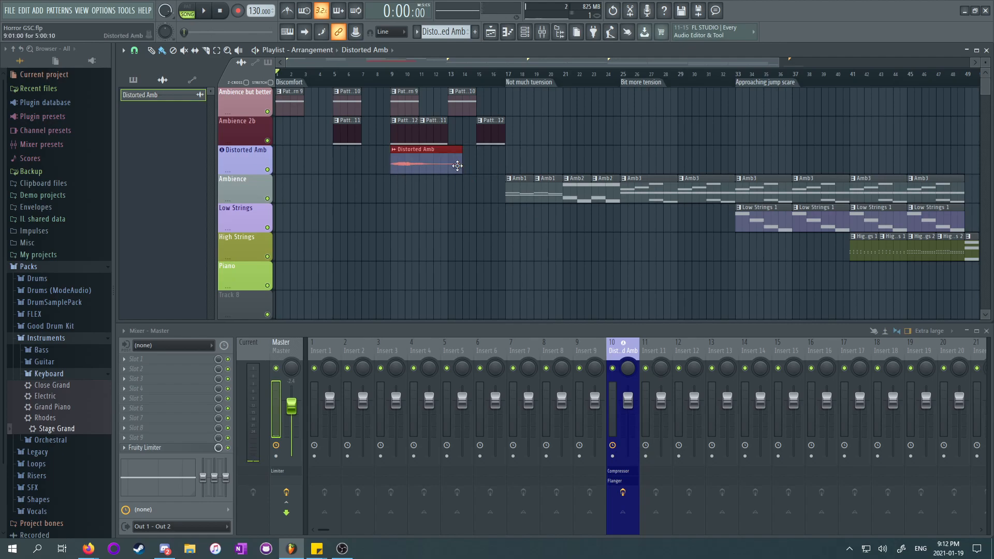
pyautogui.click(424, 192)
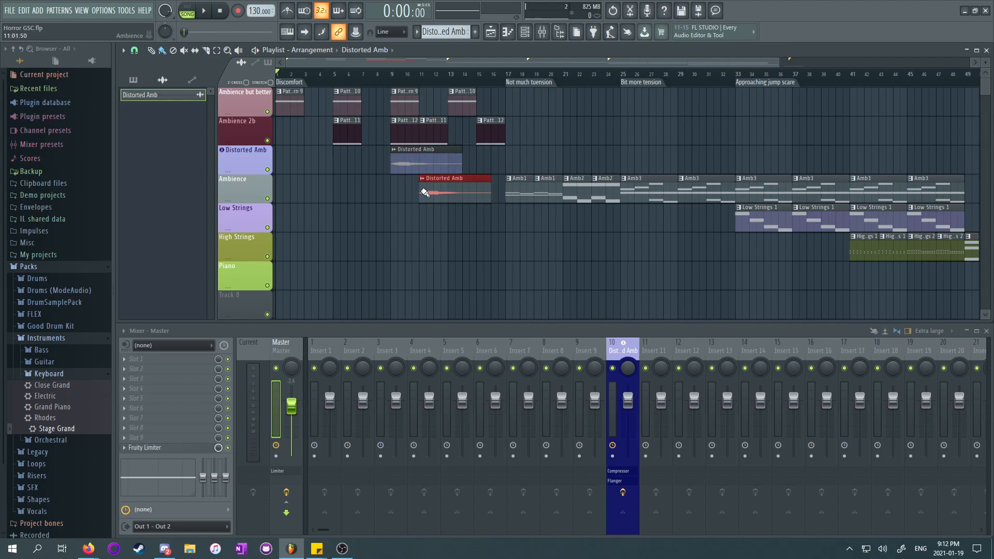
pyautogui.moveTo(444, 163); pyautogui.dragTo(445, 159)
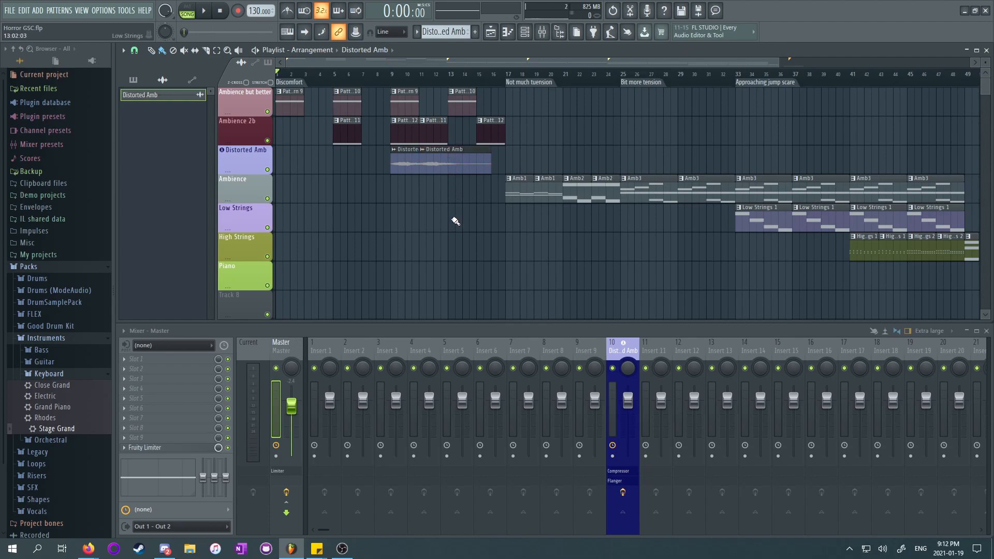
pyautogui.click(456, 221)
pyautogui.moveTo(455, 220); pyautogui.dragTo(469, 154)
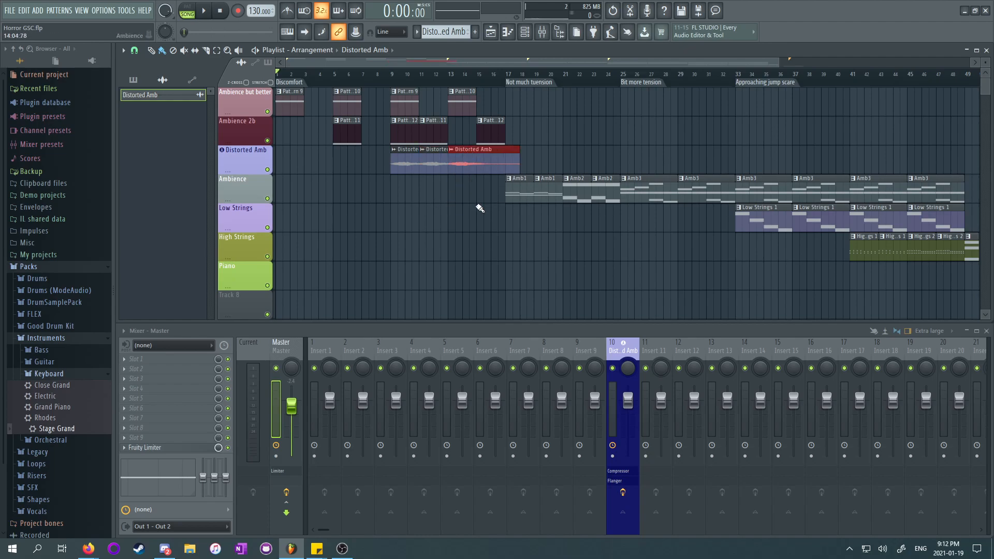
pyautogui.click(454, 226)
pyautogui.moveTo(454, 226); pyautogui.dragTo(499, 157)
# Step: Listen to the rendered clips from bar 9 and select the "Distorted Amb" mixer track
pyautogui.click(404, 75)
pyautogui.press('space')
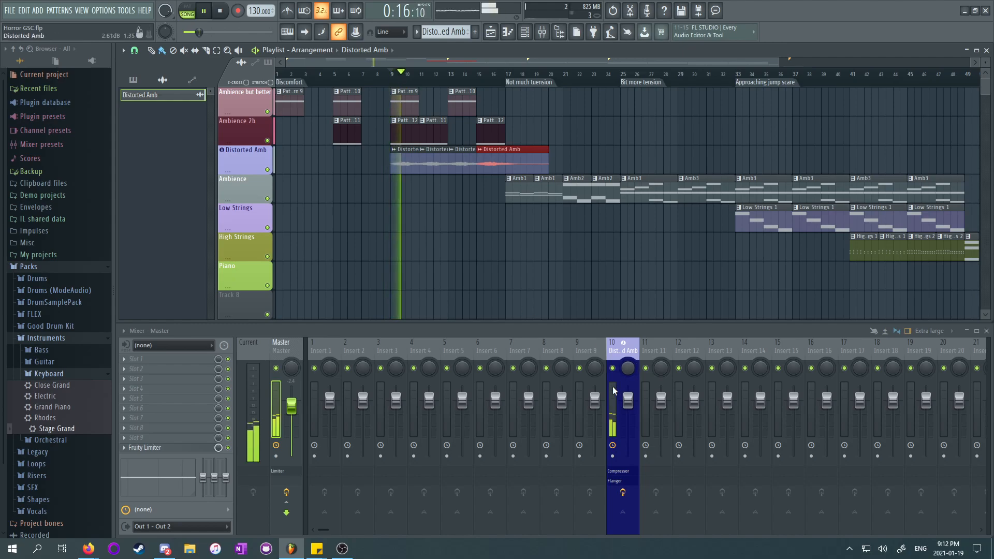
pyautogui.click(613, 391)
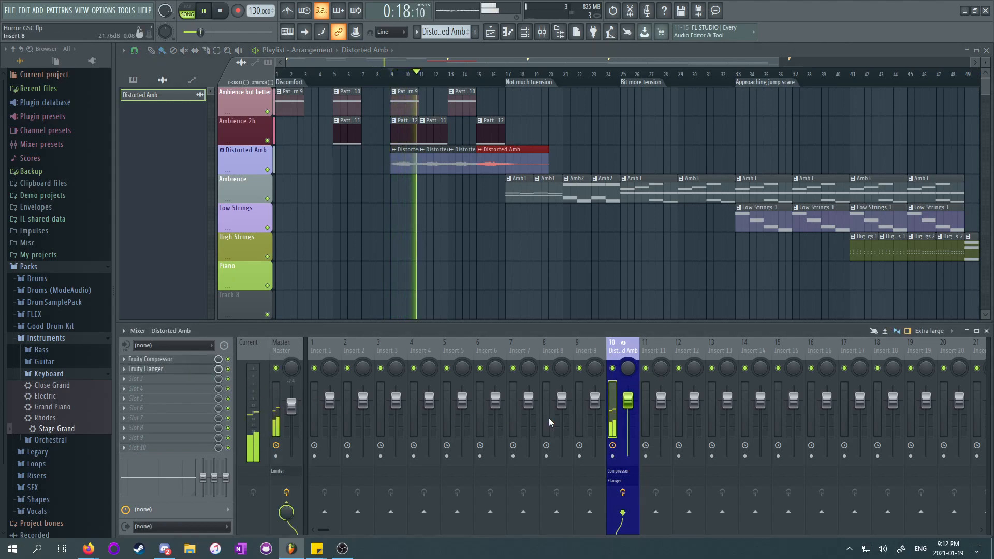
pyautogui.press('space')
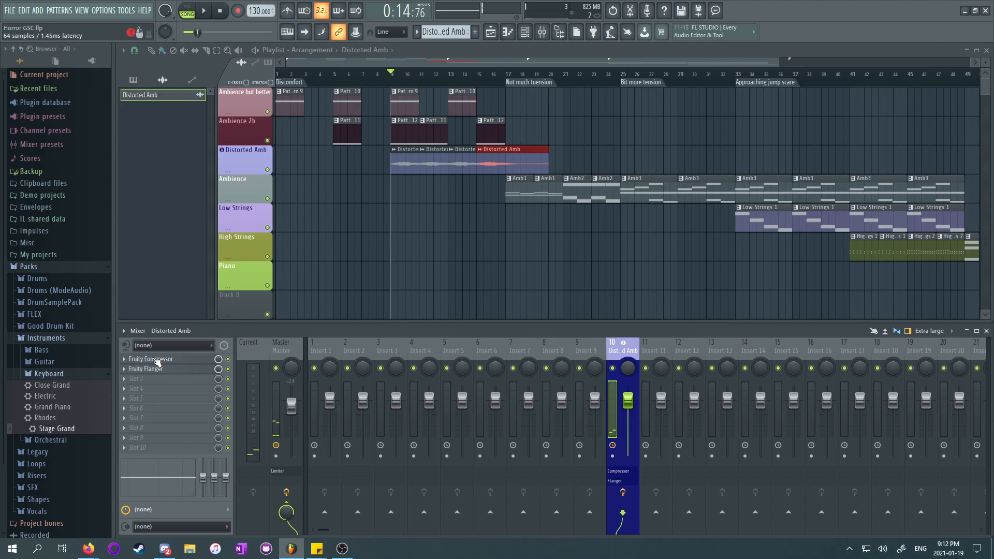
# Step: Play the song from the beginning and add another Pattern 10 clip at bar 7 on the "Ambience but better" track
pyautogui.click(286, 84)
pyautogui.press('space')
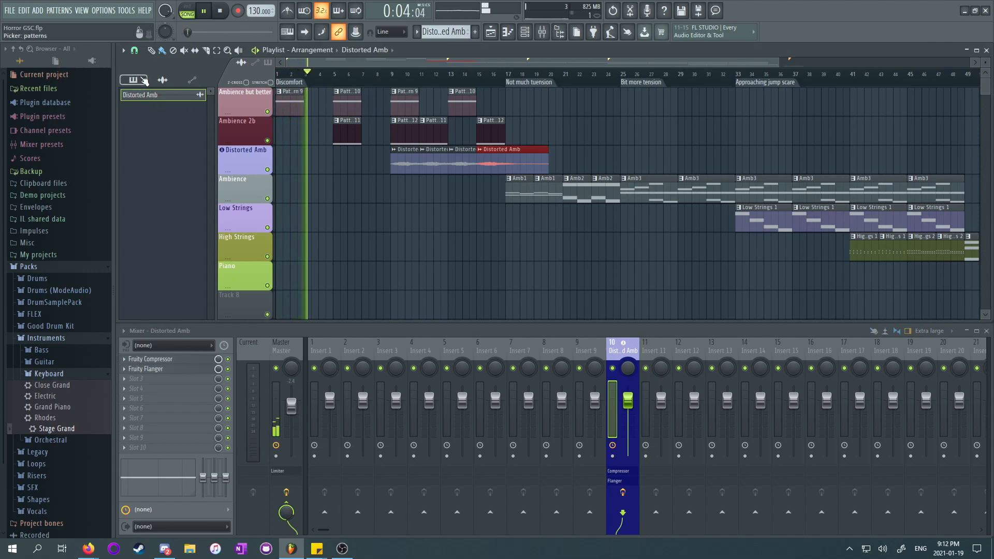
pyautogui.click(136, 80)
pyautogui.click(291, 106)
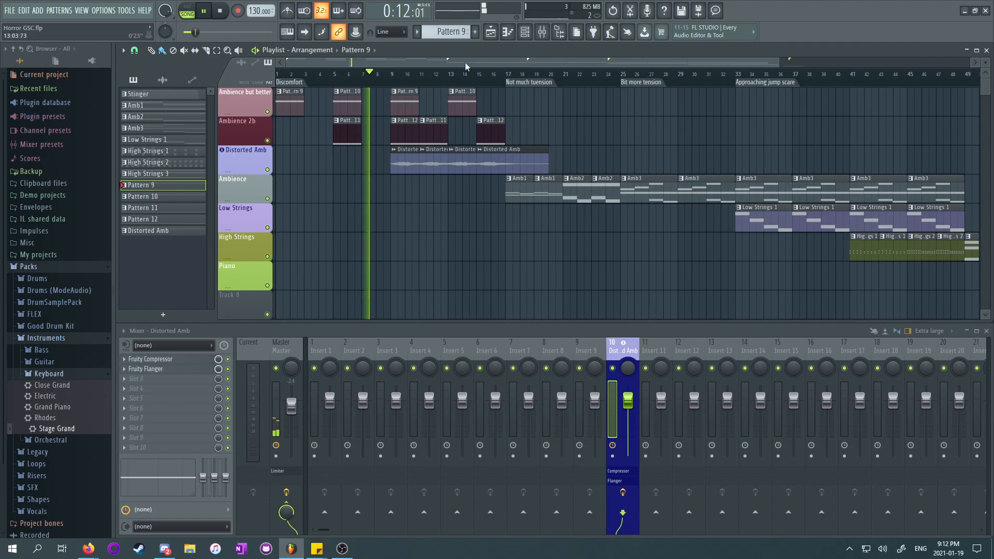
pyautogui.click(358, 109)
pyautogui.click(366, 110)
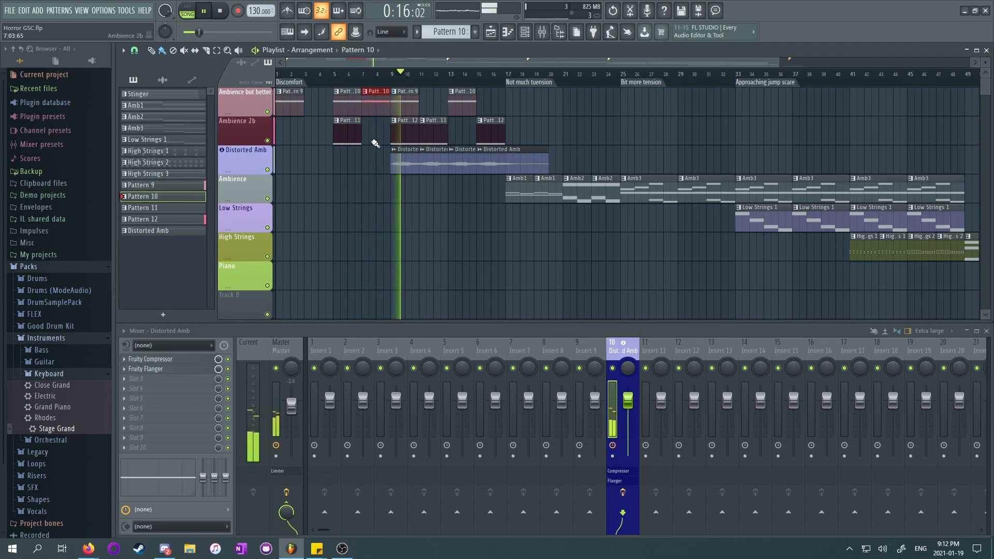
pyautogui.press('space')
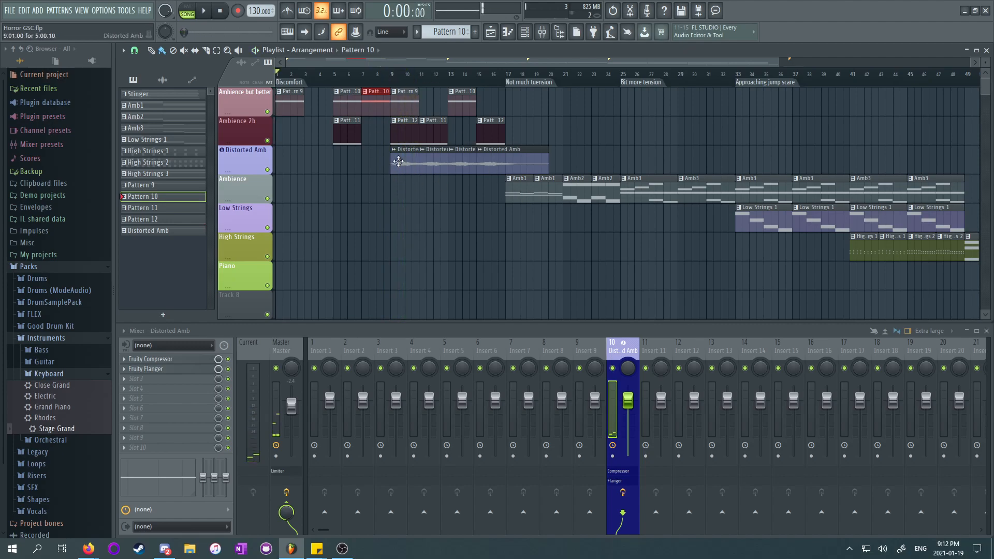
# Step: Play briefly from bar 8 and create an automation clip for the volume of the "Distorted Amb" mixer track
pyautogui.click(383, 74)
pyautogui.press('space')
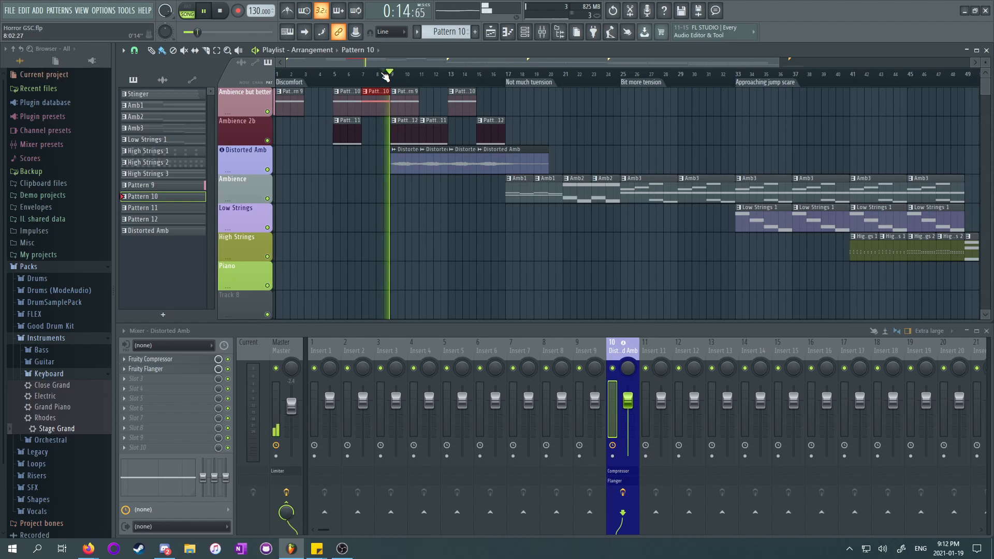
pyautogui.press('space')
pyautogui.rightClick(629, 398)
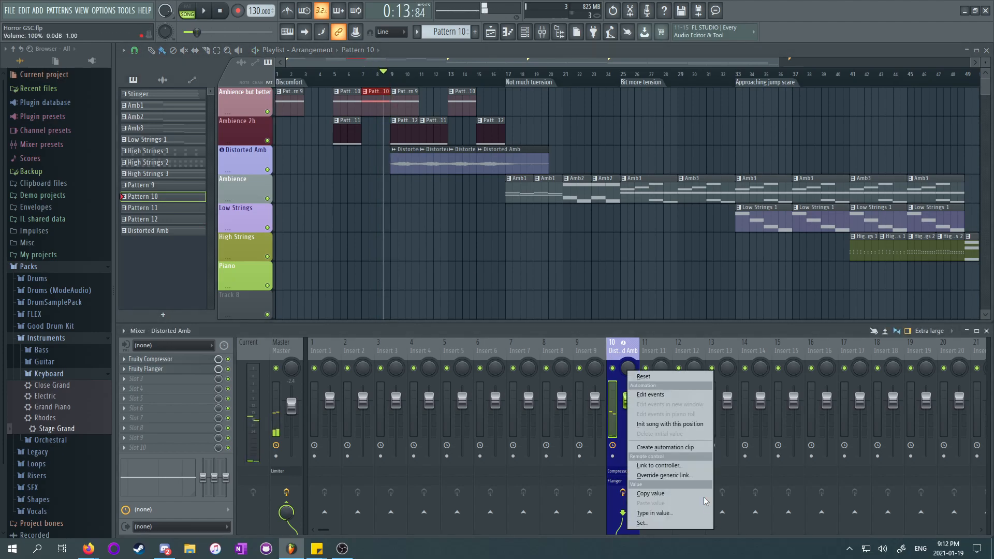
pyautogui.click(663, 447)
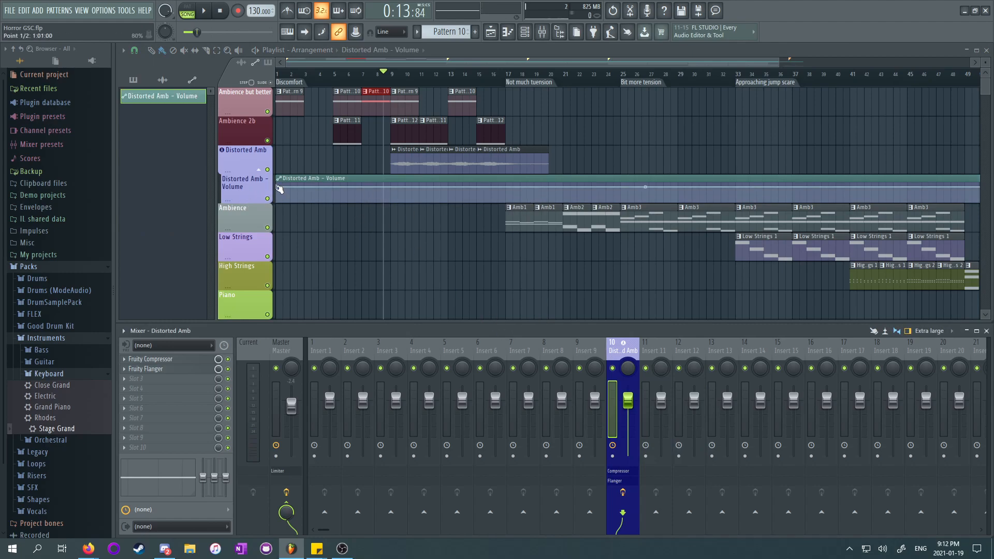
# Step: Shape the volume automation to stay at zero until bar 9 and fade in to a point in bar 10, lowering that point during playback
pyautogui.moveTo(279, 188); pyautogui.dragTo(350, 237)
pyautogui.rightClick(396, 198)
pyautogui.moveTo(397, 198); pyautogui.dragTo(418, 191)
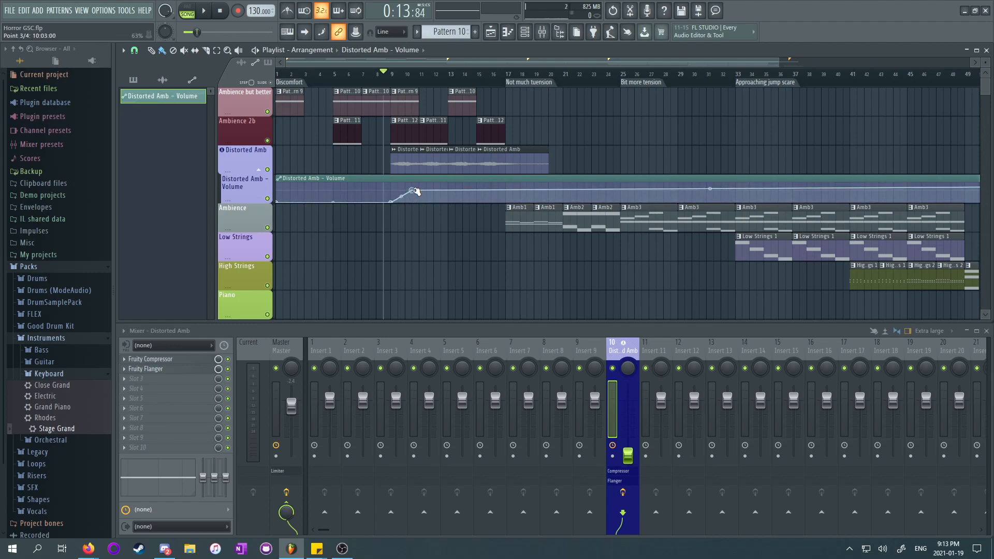
pyautogui.press('space')
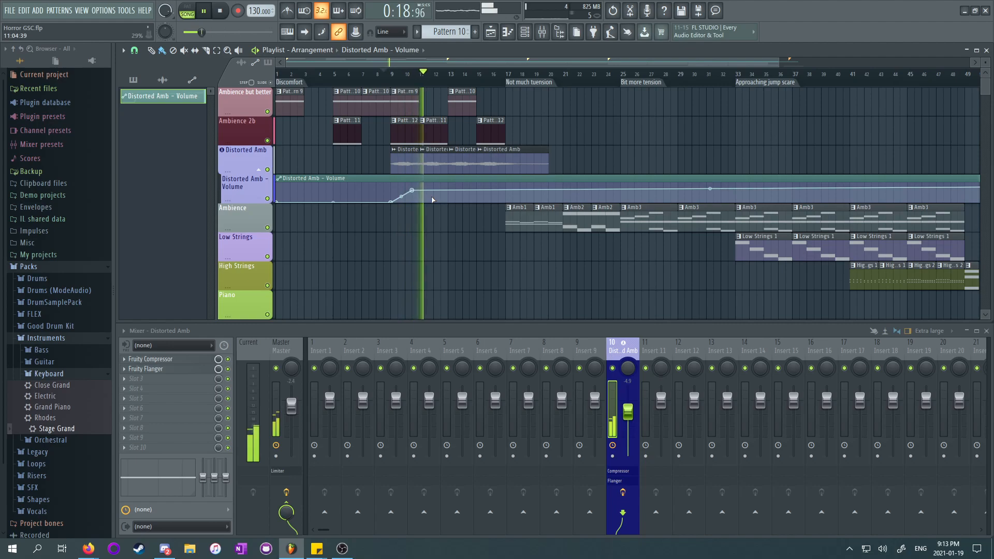
pyautogui.moveTo(411, 191); pyautogui.dragTo(414, 195)
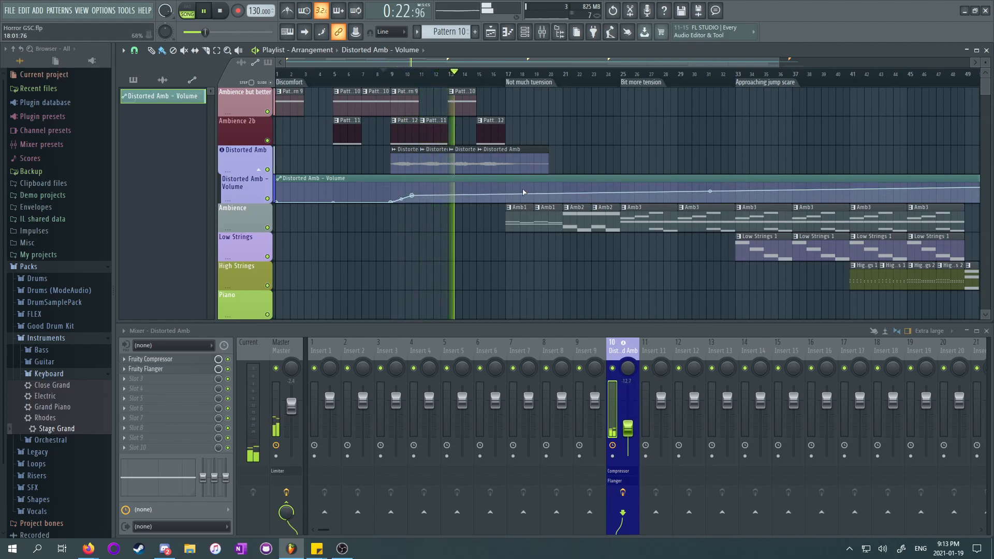
# Step: Add volume automation points at bars 20 and 15, peaking at bar 15 and dipping slightly by bar 20, and replay the section
pyautogui.rightClick(546, 195)
pyautogui.moveTo(546, 195); pyautogui.dragTo(545, 191)
pyautogui.rightClick(470, 191)
pyautogui.moveTo(472, 192); pyautogui.dragTo(477, 189)
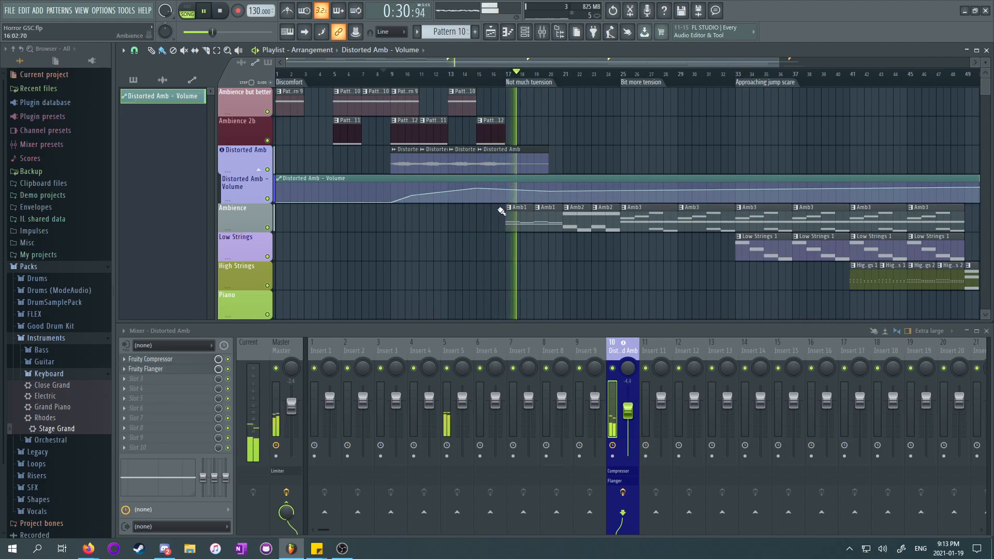
pyautogui.press('space')
pyautogui.press('space')
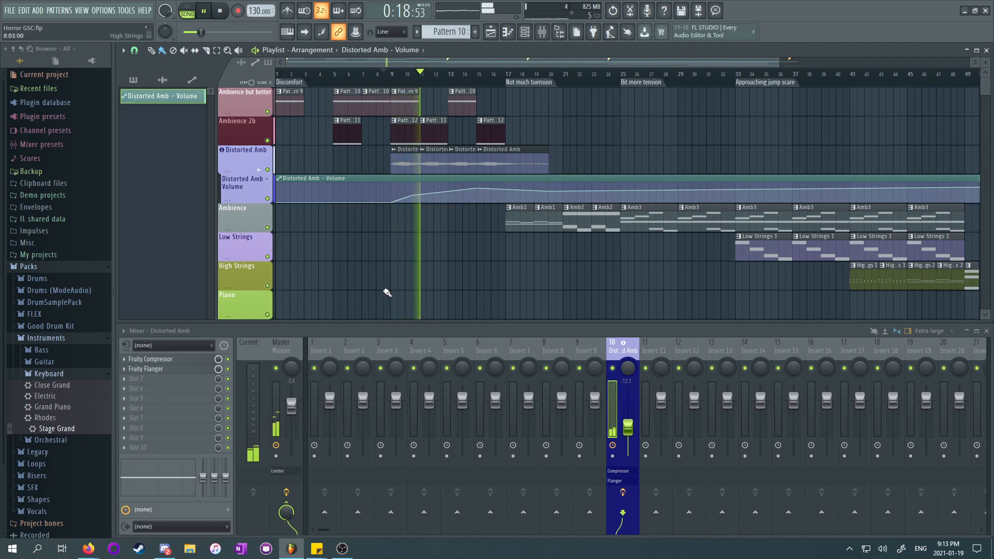
# Step: Raise the bar 10 point of the "Distorted Amb" volume automation to 55%, stop playback, and collapse the automation track
pyautogui.moveTo(412, 197); pyautogui.dragTo(413, 191)
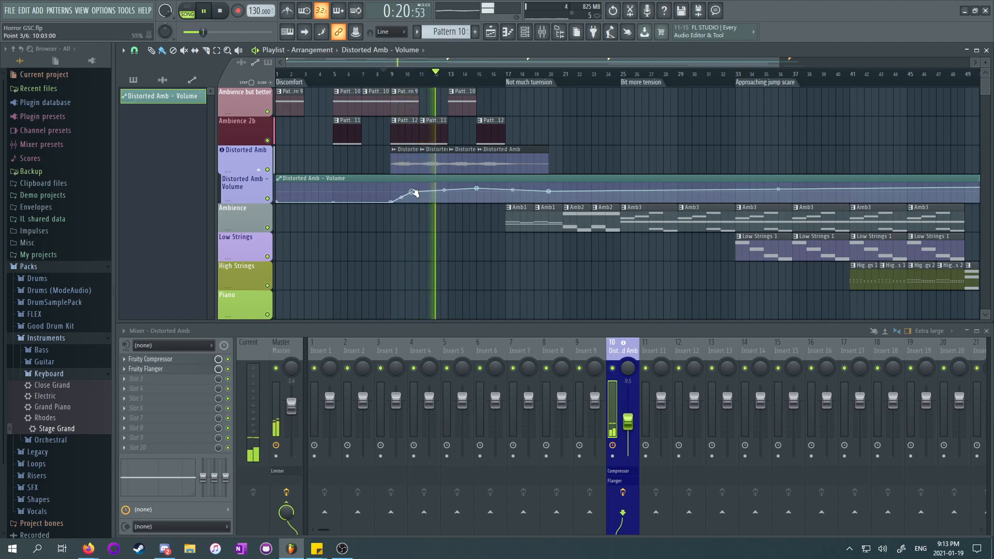
pyautogui.press('space')
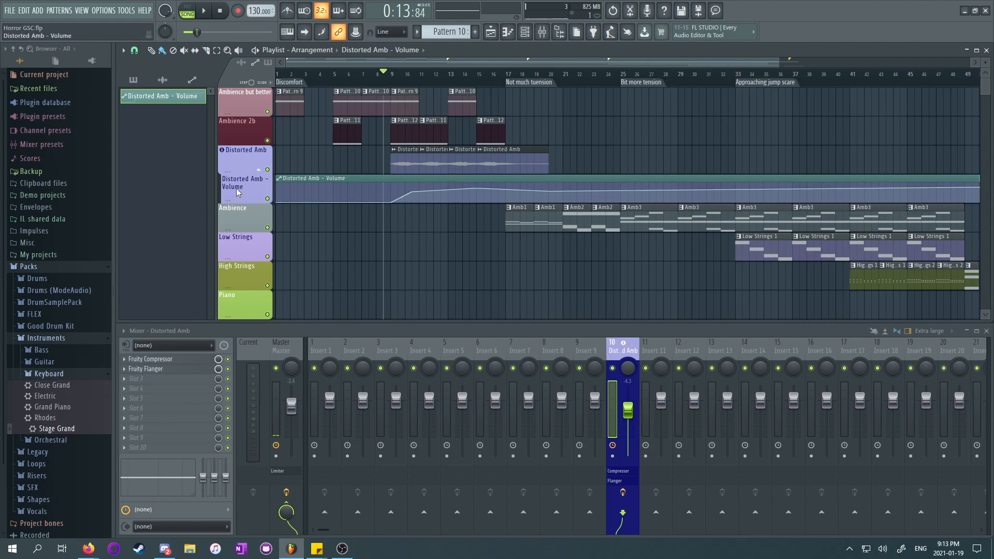
pyautogui.moveTo(413, 64); pyautogui.dragTo(358, 95)
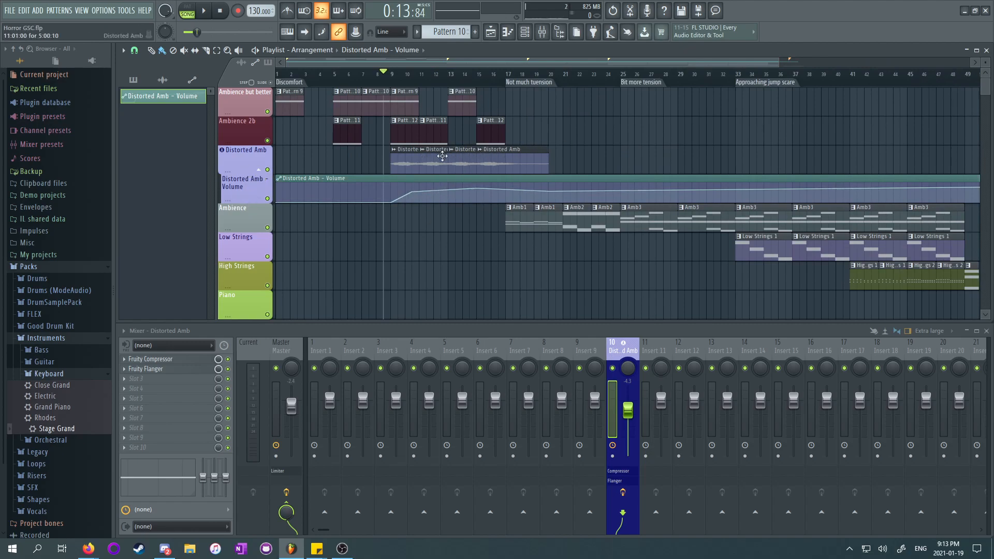
pyautogui.click(259, 170)
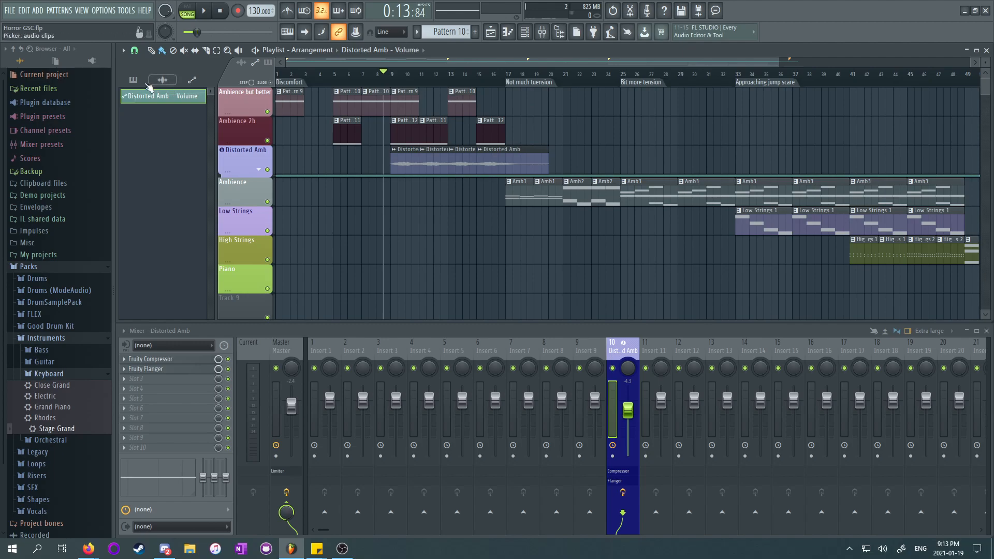
# Step: Duplicate the "Ambience but better" clips so they repeat from bars 17 and 33, and play from the "Not much tuension" marker
pyautogui.click(154, 83)
pyautogui.click(255, 94)
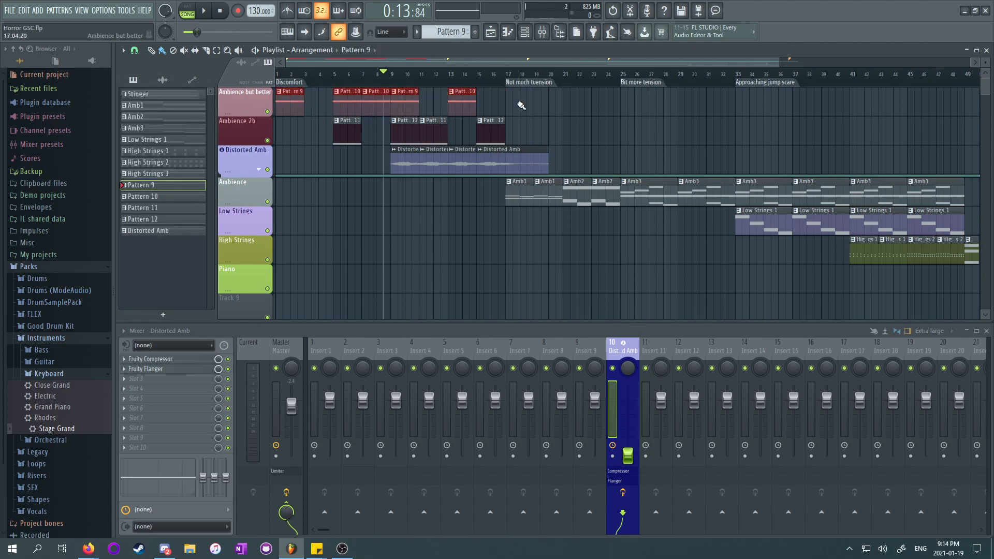
pyautogui.moveTo(347, 98); pyautogui.dragTo(576, 99)
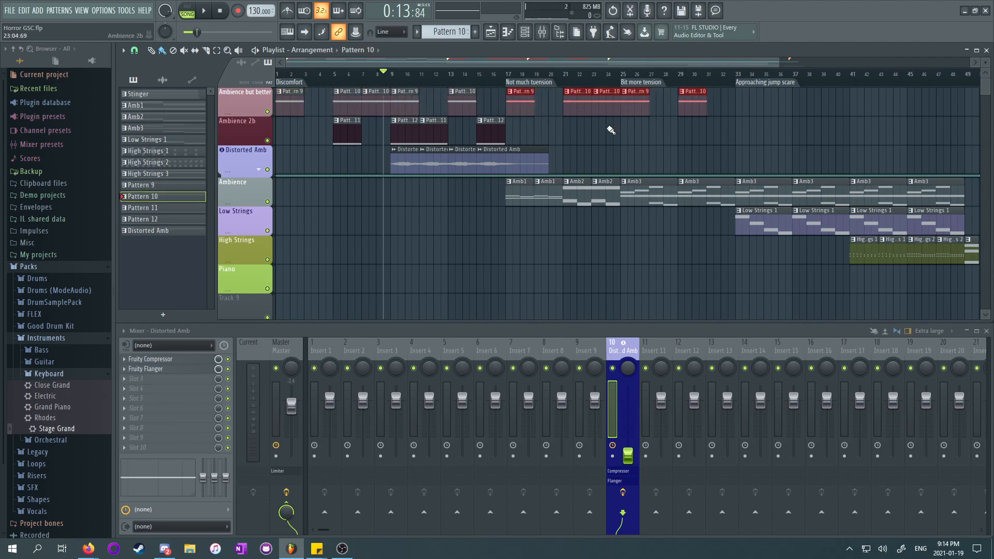
pyautogui.hotkey('ctrl', 'v')
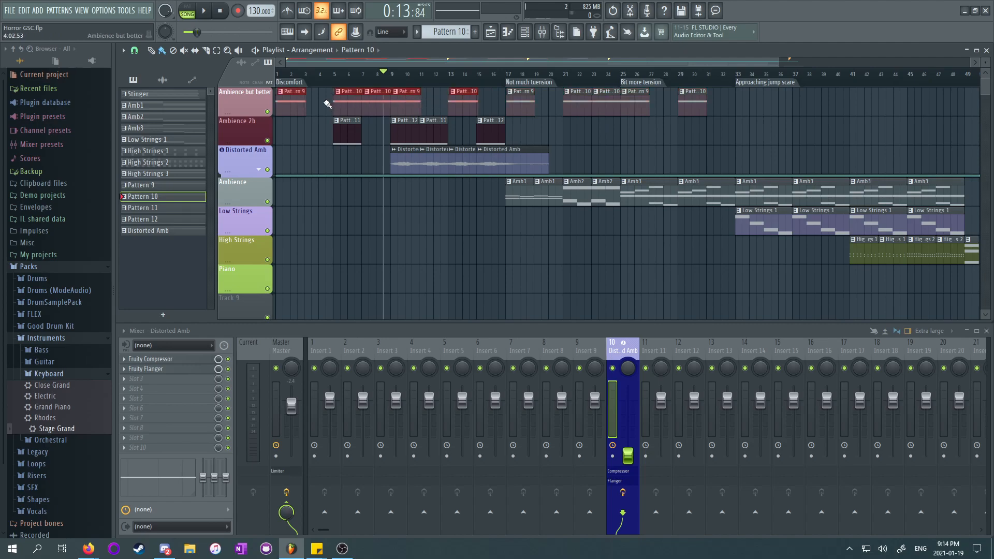
pyautogui.moveTo(302, 98); pyautogui.dragTo(749, 111)
pyautogui.moveTo(710, 62); pyautogui.dragTo(733, 76)
pyautogui.click(496, 83)
pyautogui.press('space')
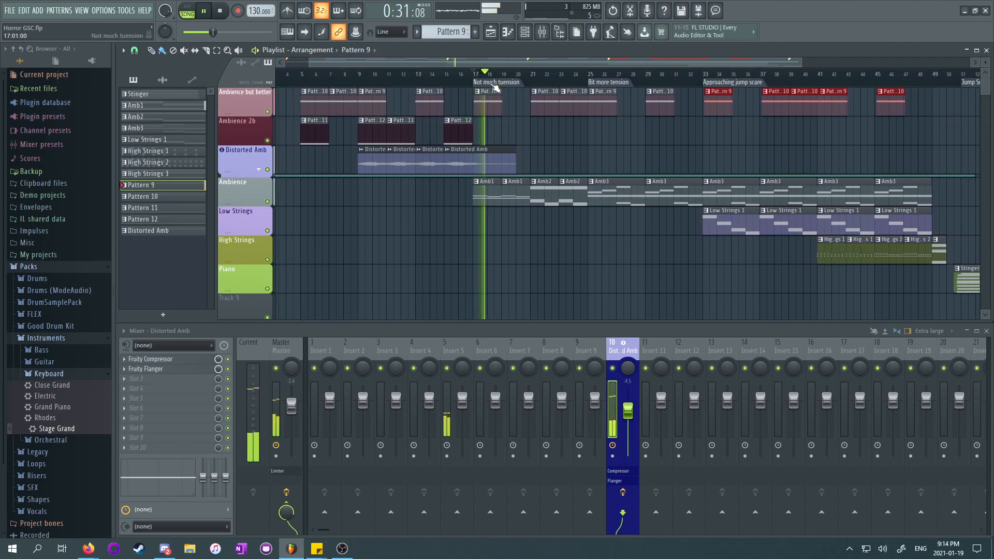
pyautogui.press('space')
pyautogui.press('space')
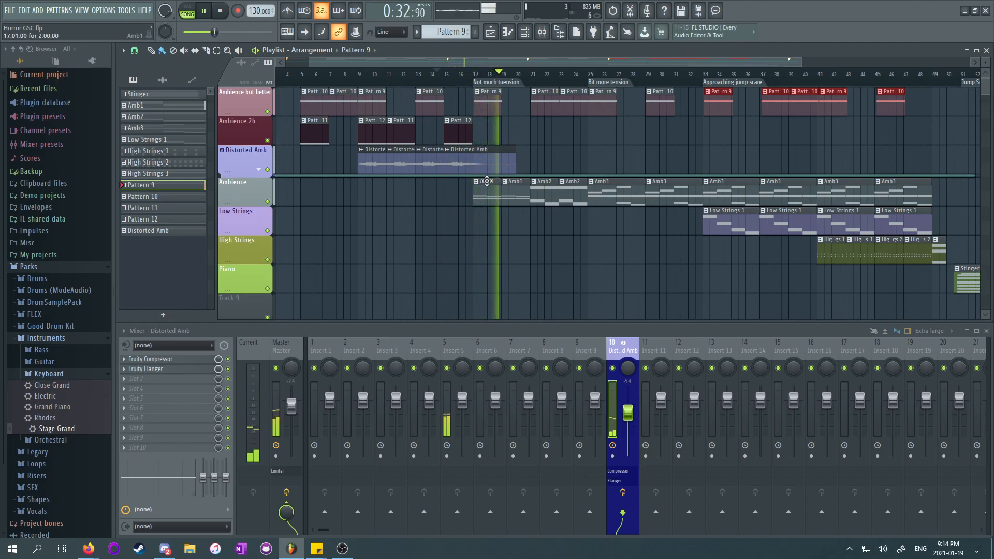
# Step: Set the "Ambience" playlist track as an audio track linked to mixer Insert 11
pyautogui.rightClick(254, 193)
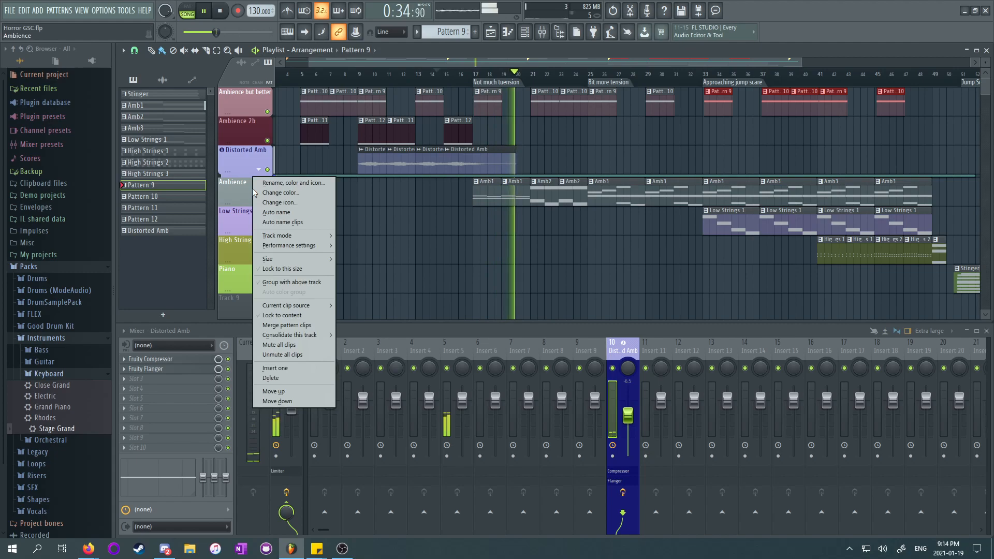
pyautogui.moveTo(293, 235)
pyautogui.moveTo(380, 247)
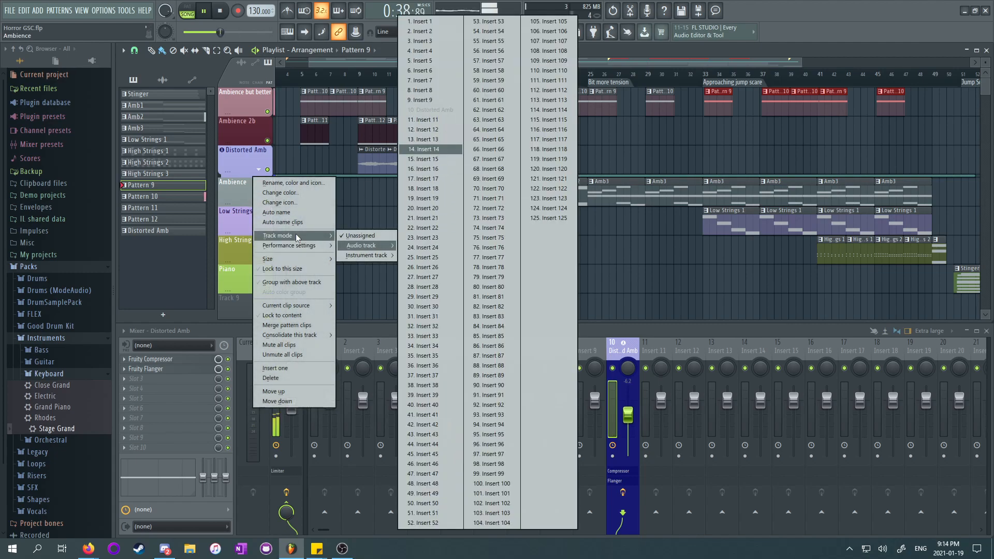
pyautogui.click(422, 120)
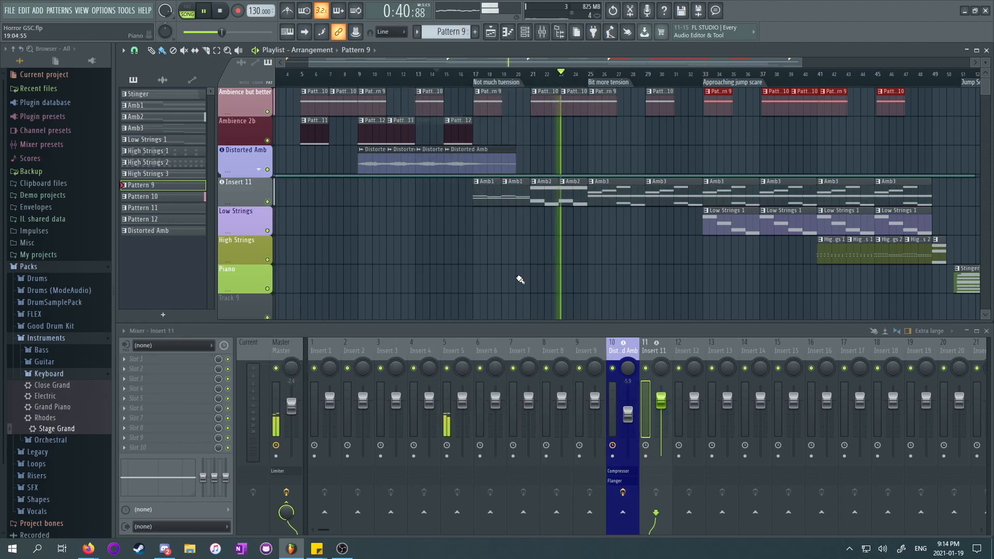
# Step: Rename mixer Insert 11 to "Amb other" and give it a random safe color, dark slate gray #3B4B34
pyautogui.doubleClick(649, 359)
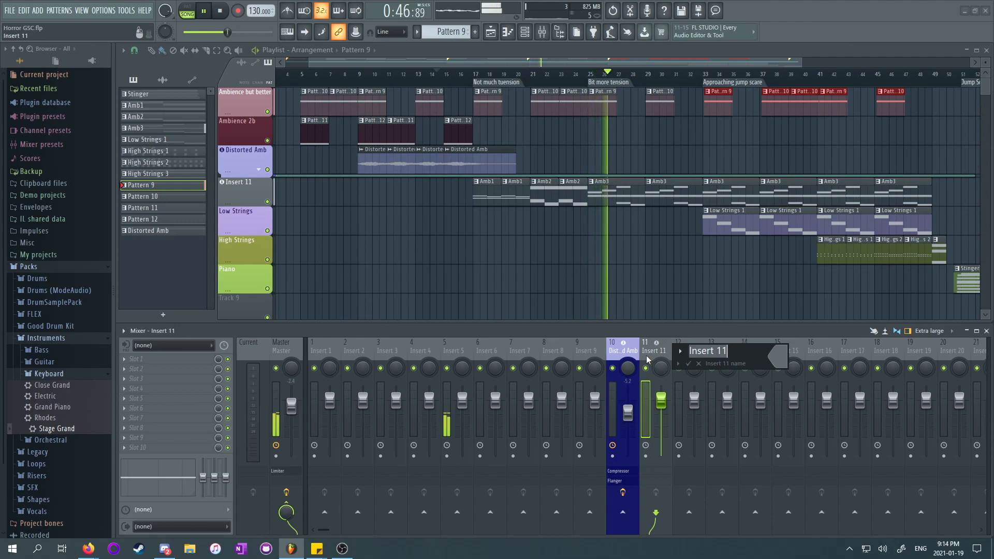
pyautogui.write('Amb')
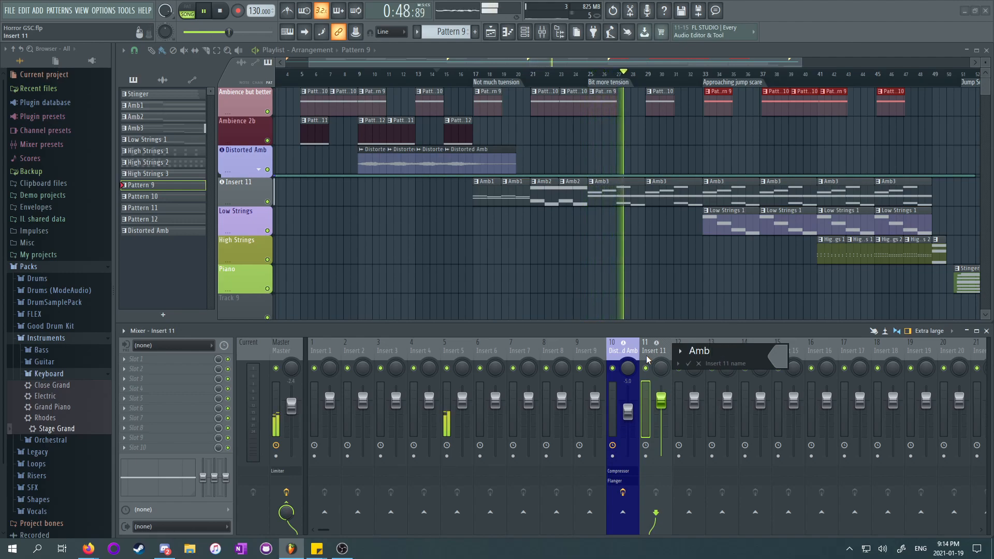
pyautogui.write(' other')
pyautogui.press('Return')
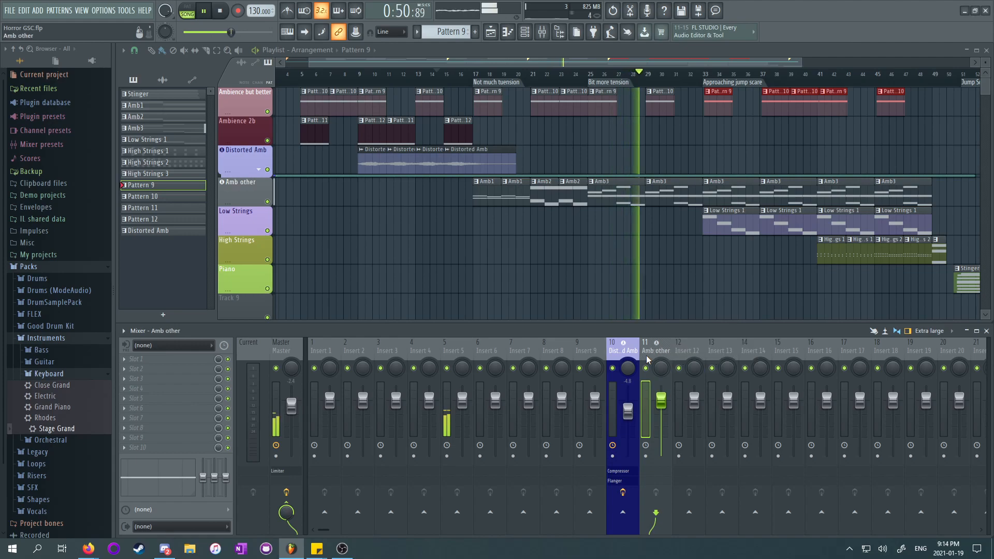
pyautogui.rightClick(647, 359)
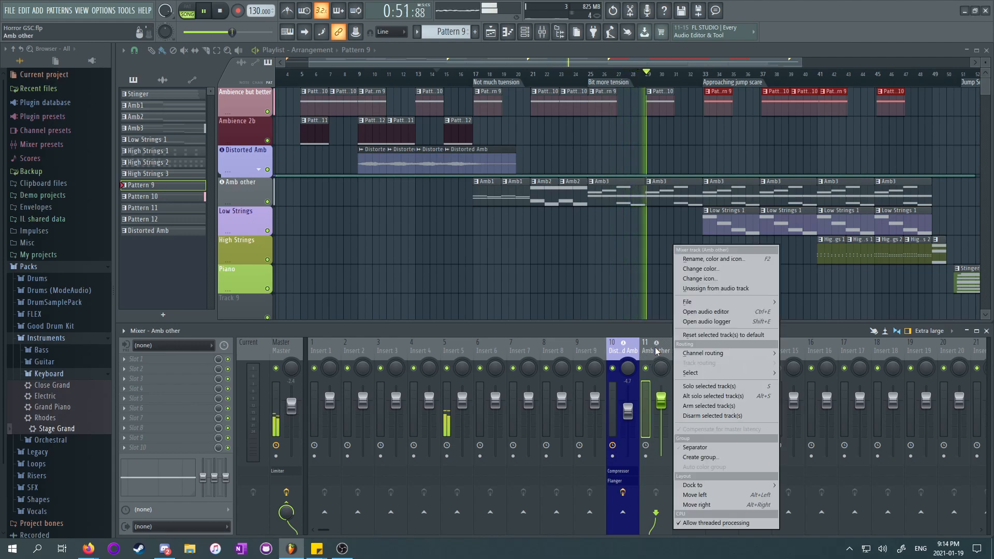
pyautogui.click(706, 269)
pyautogui.click(815, 412)
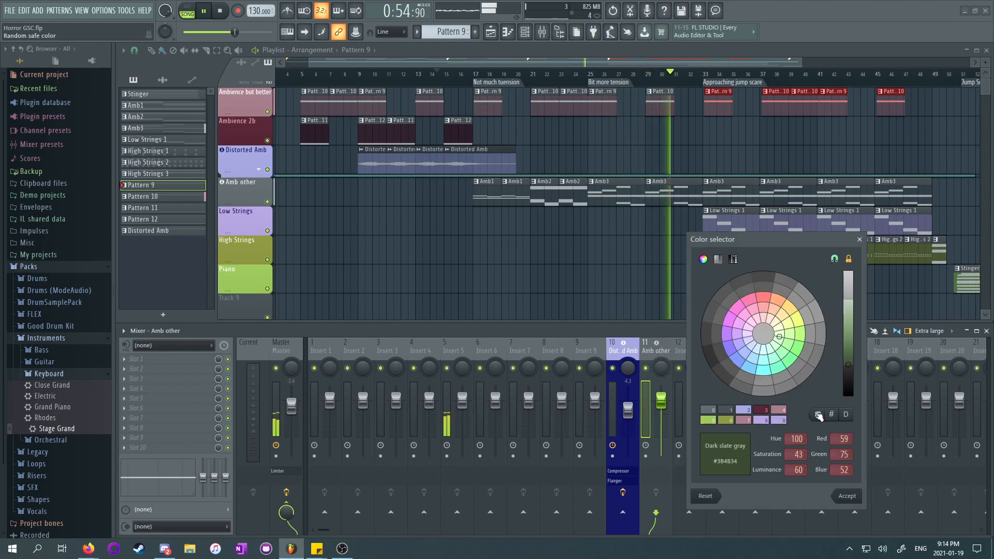
pyautogui.press('Return')
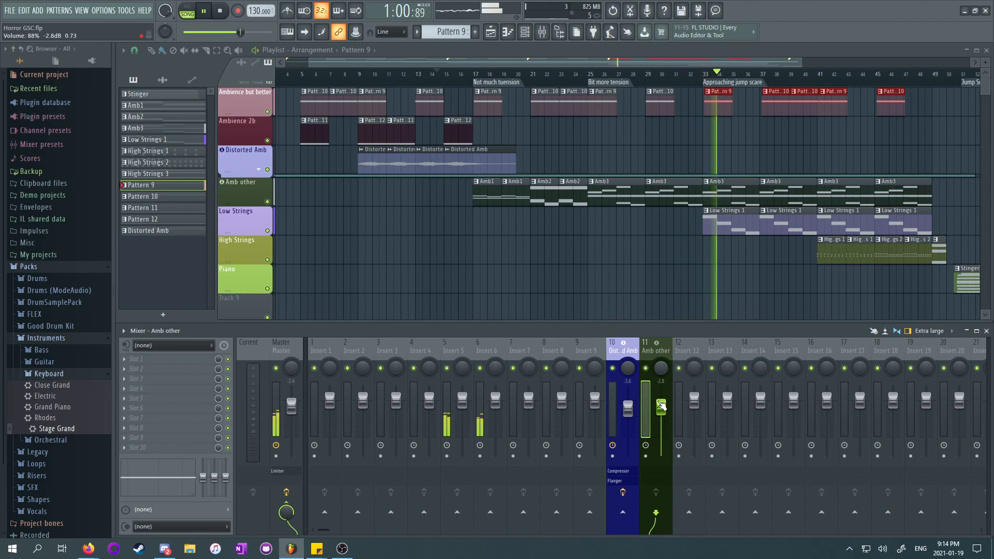
# Step: Try lowering and raising the volume of the "Amb other" mixer track during playback, and stop the song
pyautogui.scroll(-4, 662, 412)
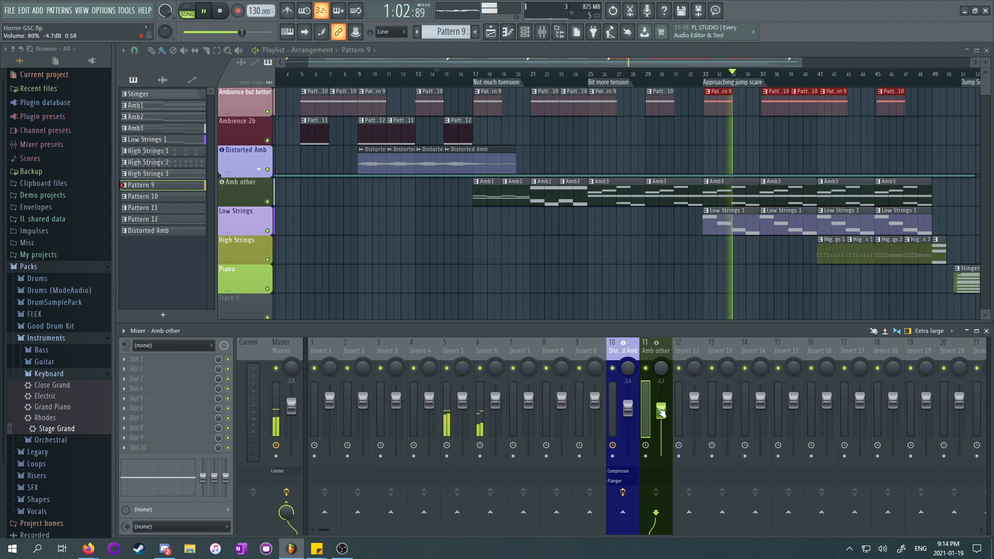
pyautogui.scroll(-2, 662, 412)
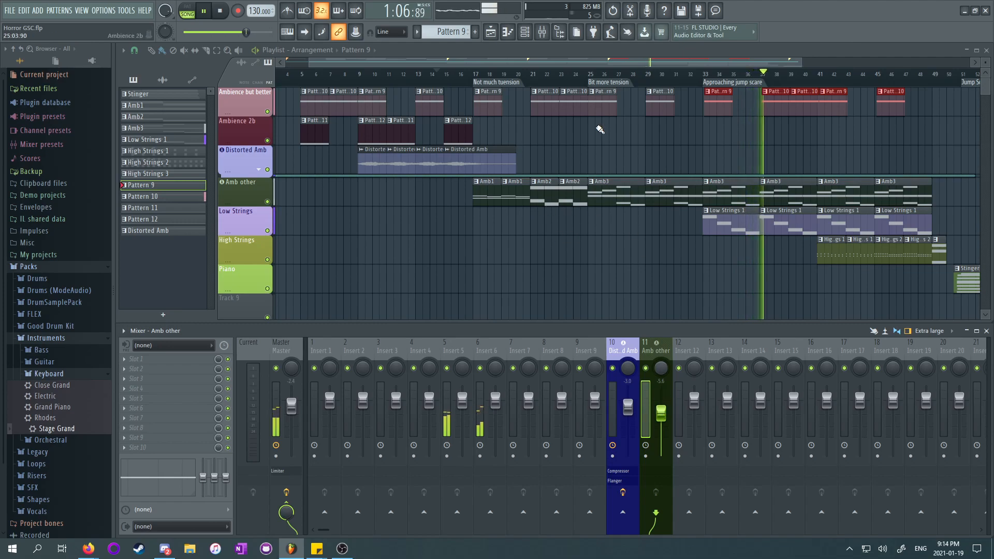
pyautogui.moveTo(661, 421); pyautogui.dragTo(661, 444)
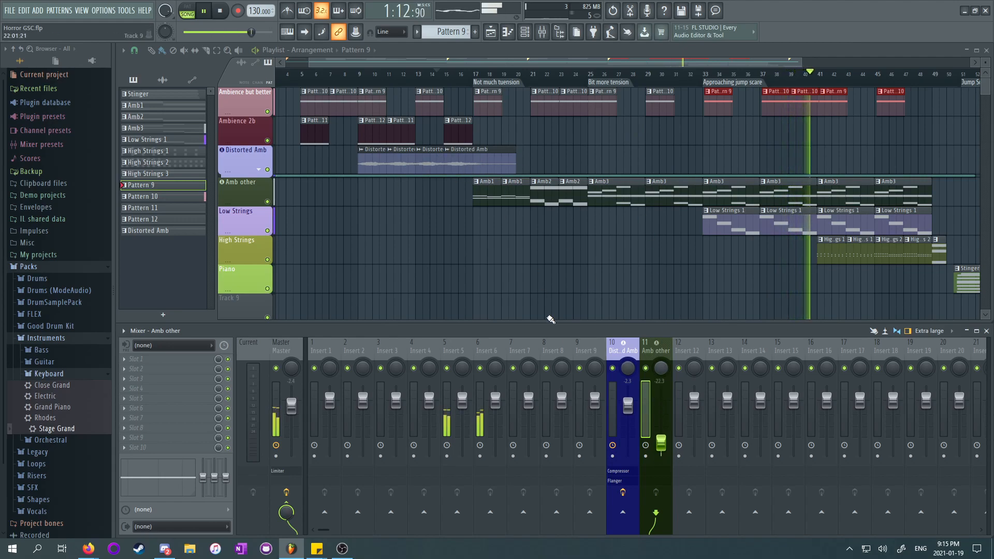
pyautogui.moveTo(661, 449); pyautogui.dragTo(660, 433)
pyautogui.scroll(2, 662, 436)
pyautogui.scroll(5, 662, 435)
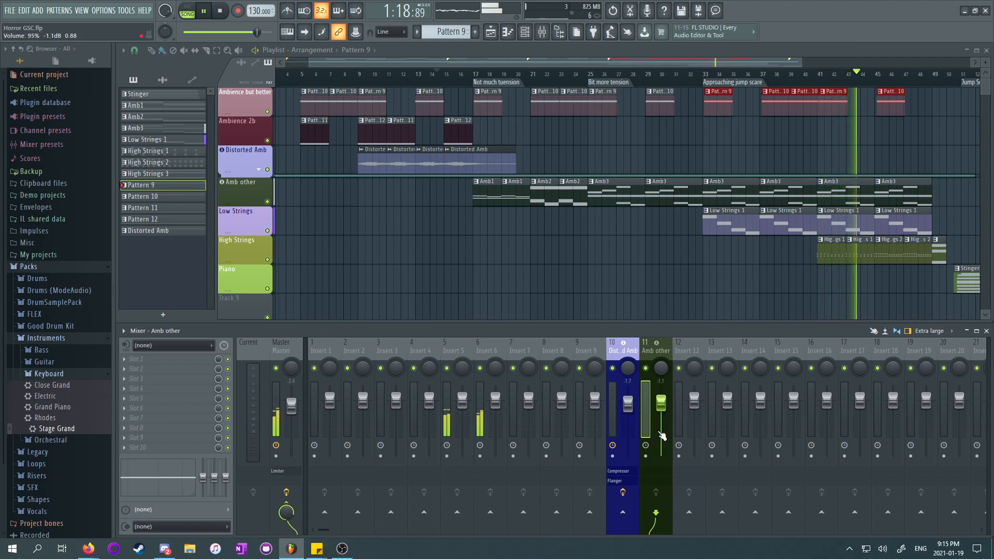
pyautogui.press('space')
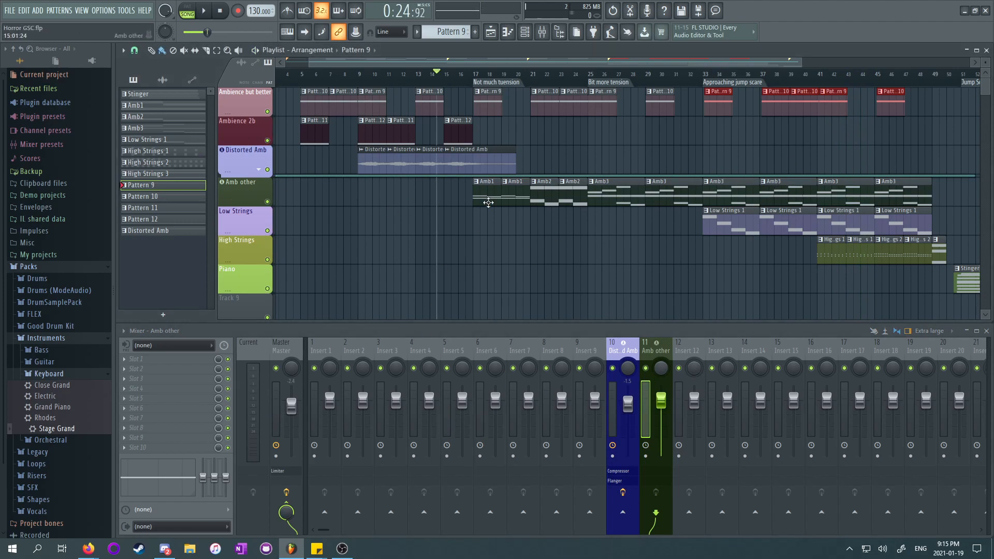
# Step: Consolidate the "Amb other" playlist track into a rendered WAV audio clip starting at bar 17
pyautogui.rightClick(247, 200)
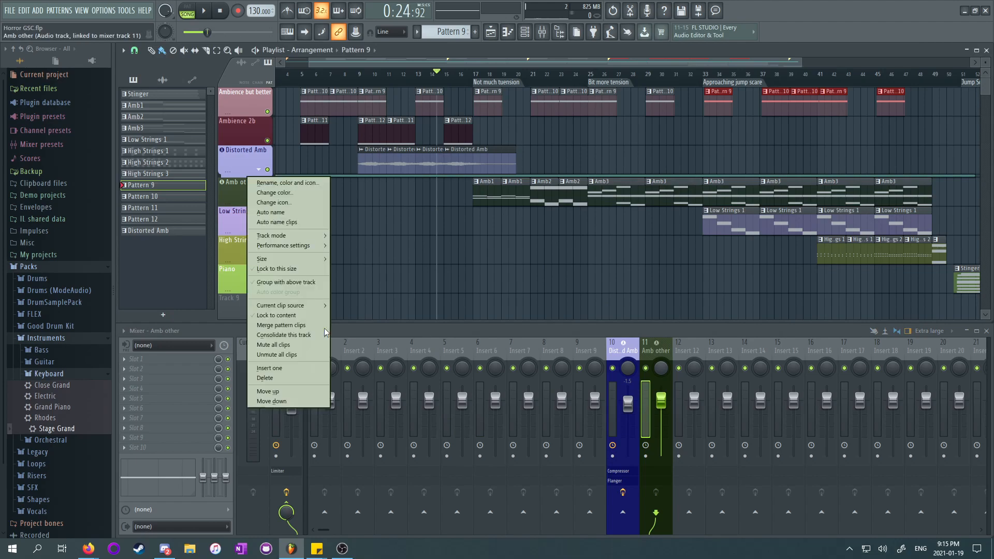
pyautogui.moveTo(293, 336)
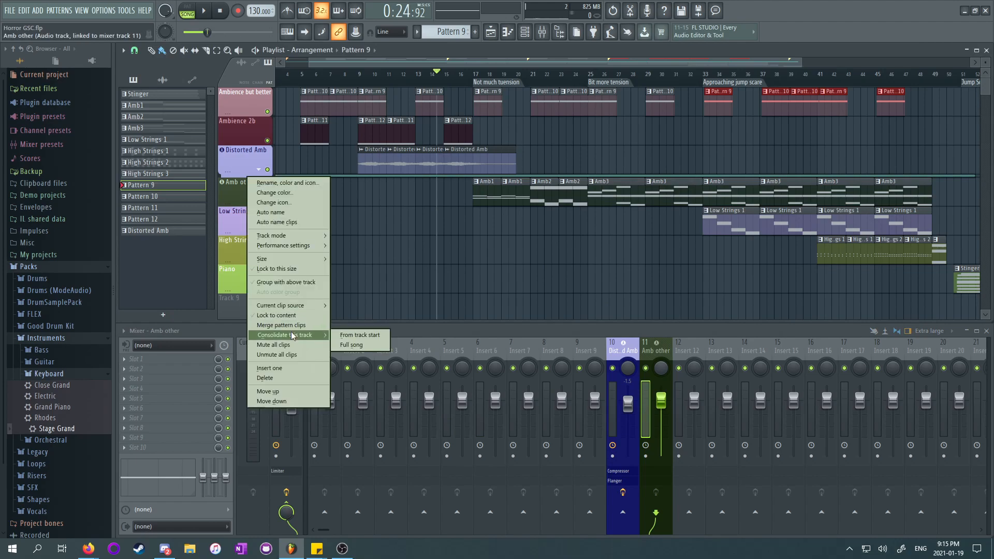
pyautogui.click(352, 345)
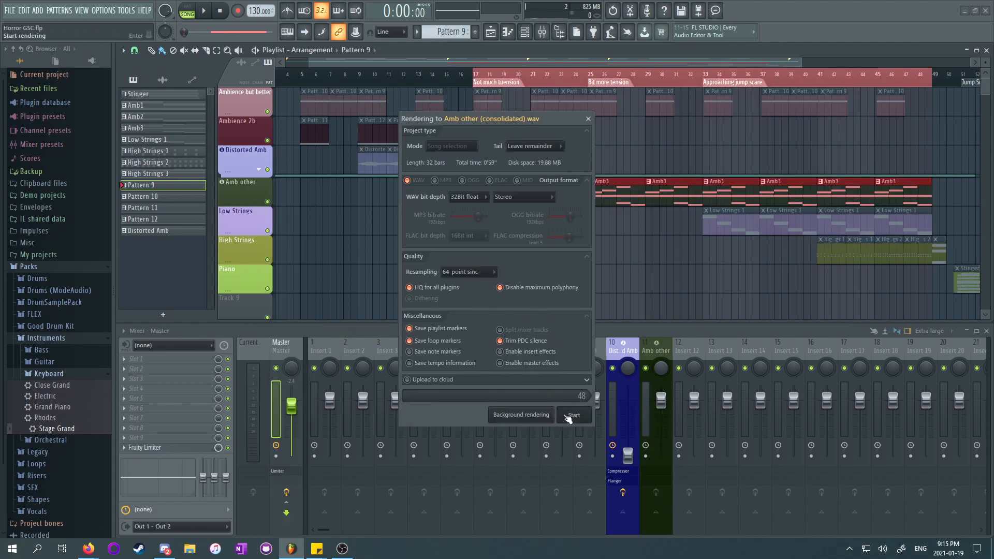
pyautogui.click(573, 415)
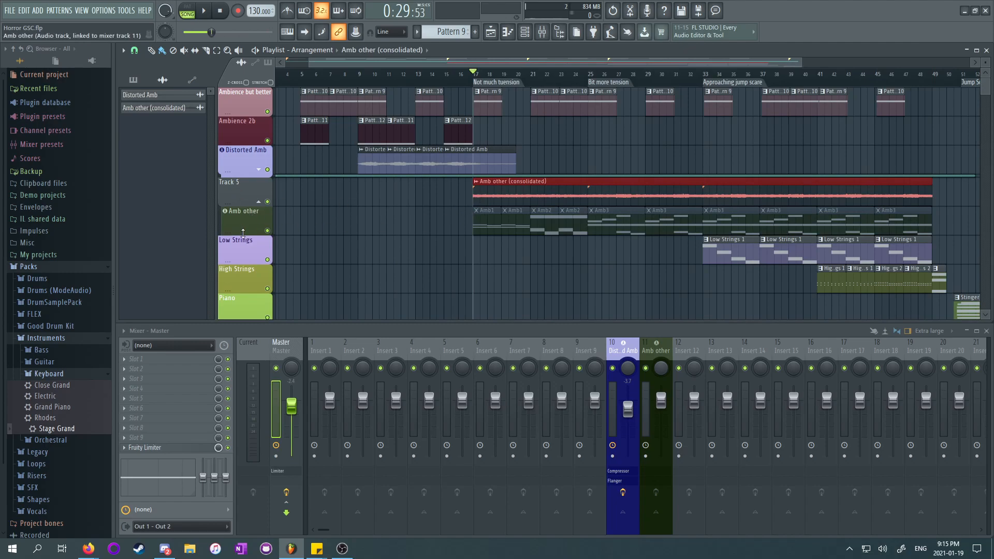
# Step: Insert a track above "Low Strings" and move the consolidated clip and the muted Amb pattern clips down one track
pyautogui.rightClick(247, 252)
pyautogui.click(269, 426)
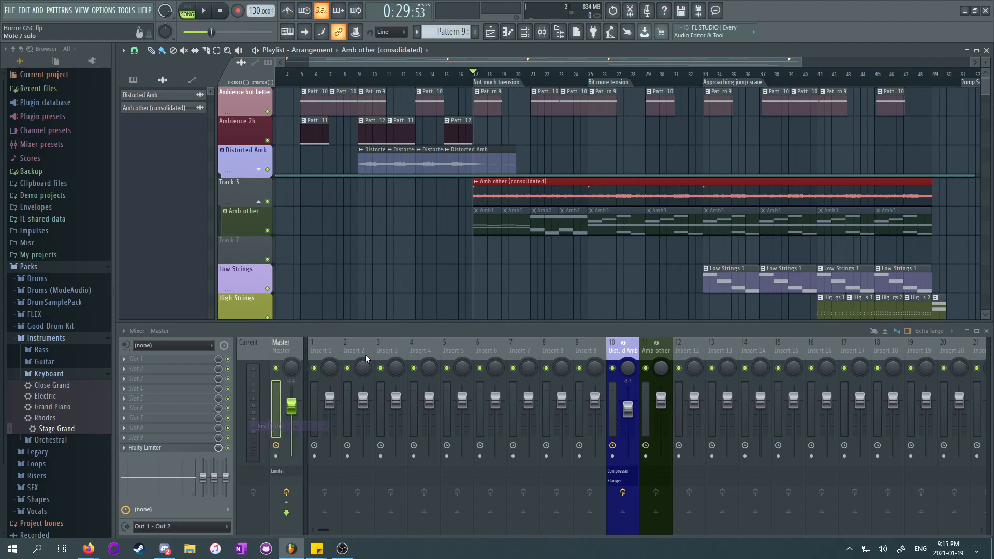
pyautogui.moveTo(457, 192); pyautogui.dragTo(924, 213)
pyautogui.moveTo(552, 196); pyautogui.dragTo(552, 219)
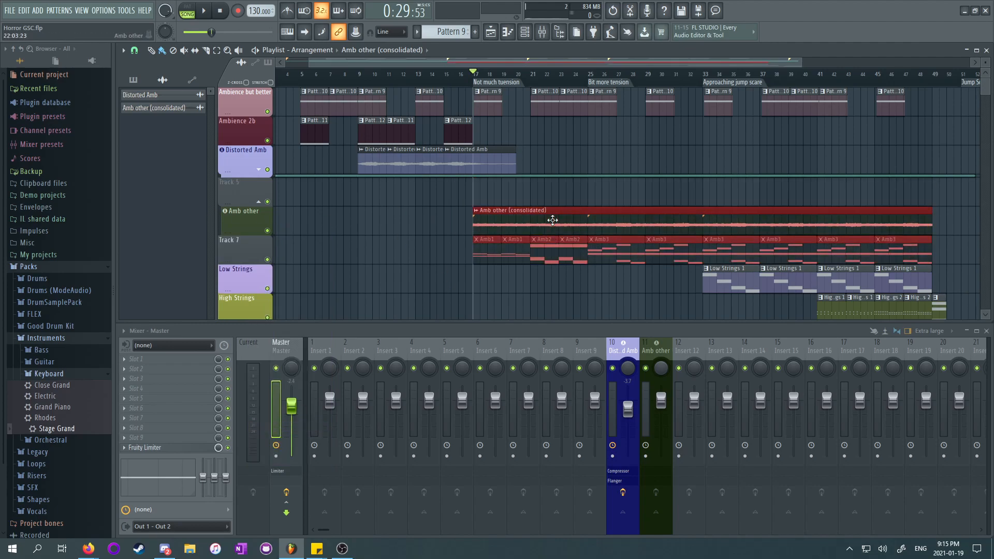
# Step: Delete the empty track above "Amb other", and group the muted pattern track under "Amb other" in collapsed form
pyautogui.rightClick(239, 196)
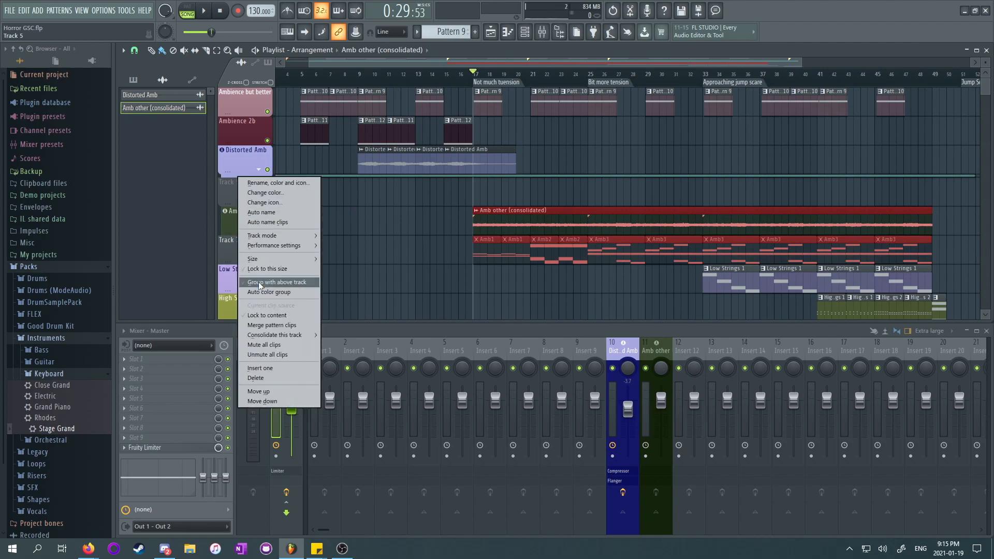
pyautogui.click(259, 379)
pyautogui.press('Return')
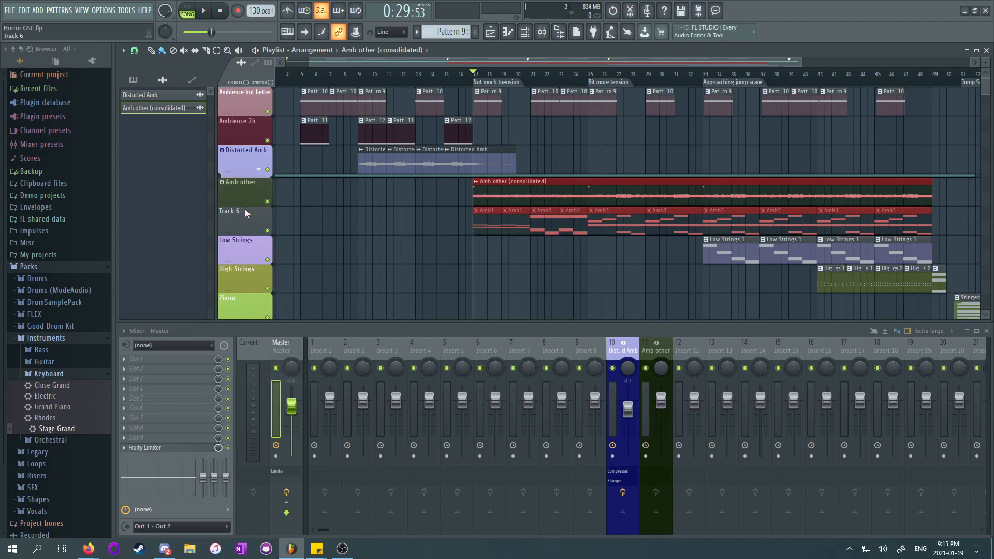
pyautogui.rightClick(246, 211)
pyautogui.click(265, 312)
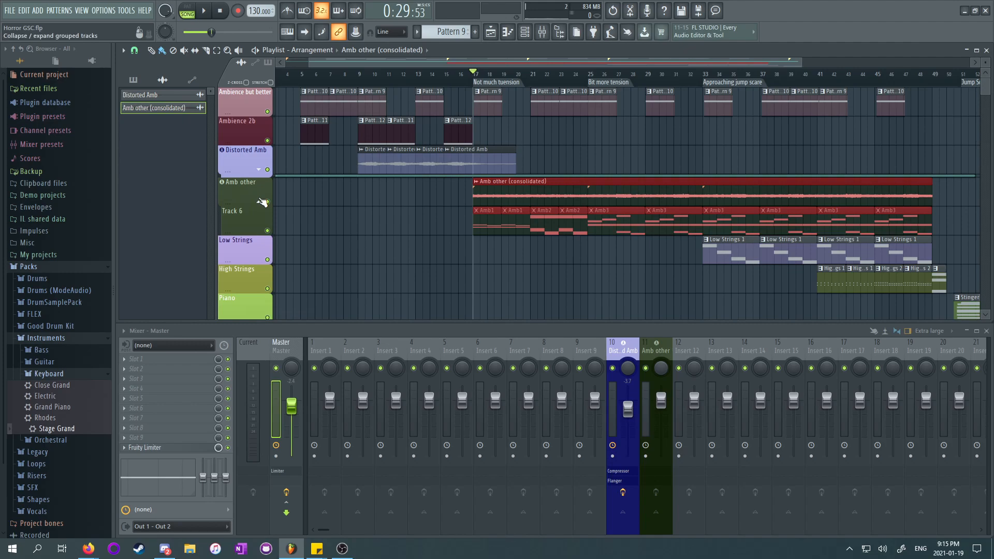
pyautogui.click(261, 202)
# Step: Play the song from bar 17 and lower the "Amb other" mixer track's volume to 88% (-2.8 dB)
pyautogui.press('space')
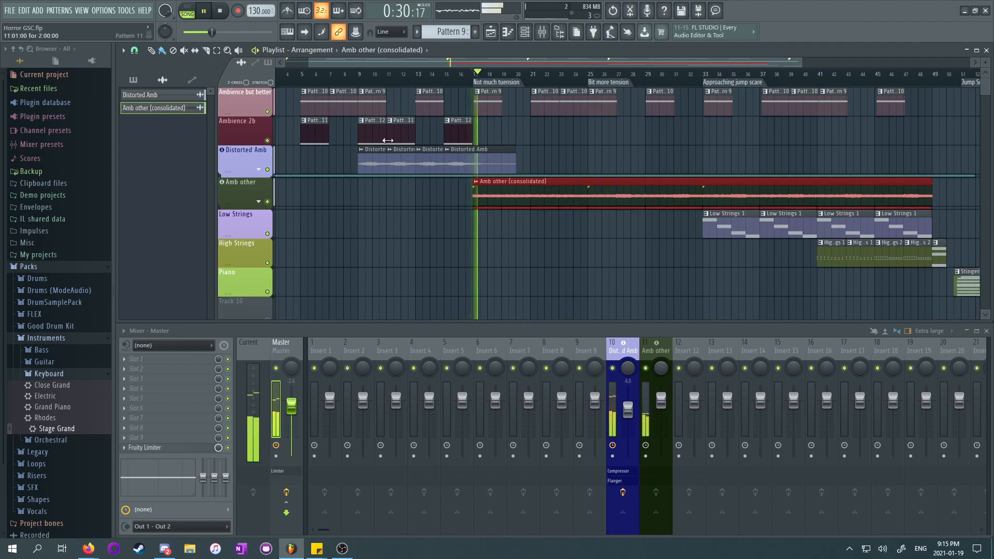
pyautogui.moveTo(660, 400); pyautogui.dragTo(664, 416)
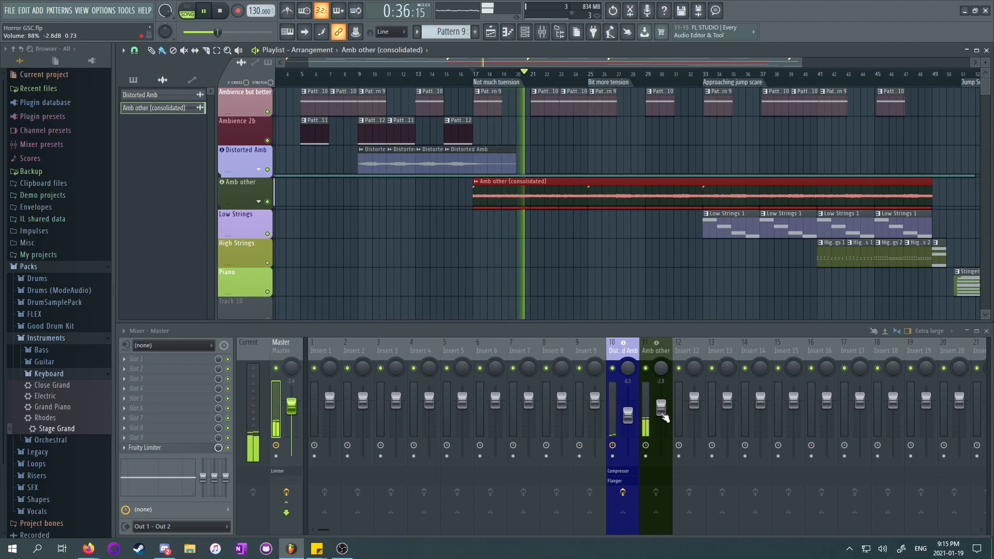
pyautogui.rightClick(660, 371)
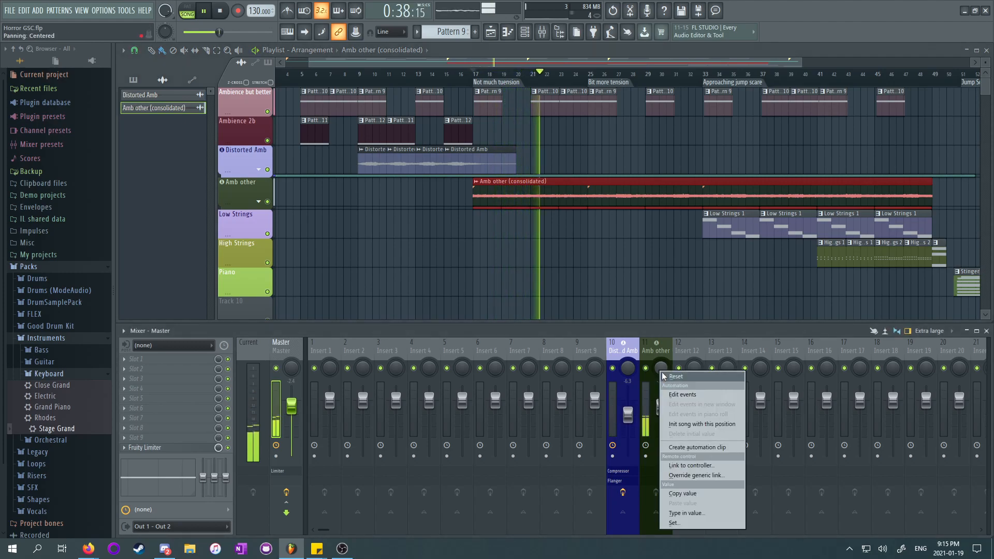
pyautogui.click(657, 368)
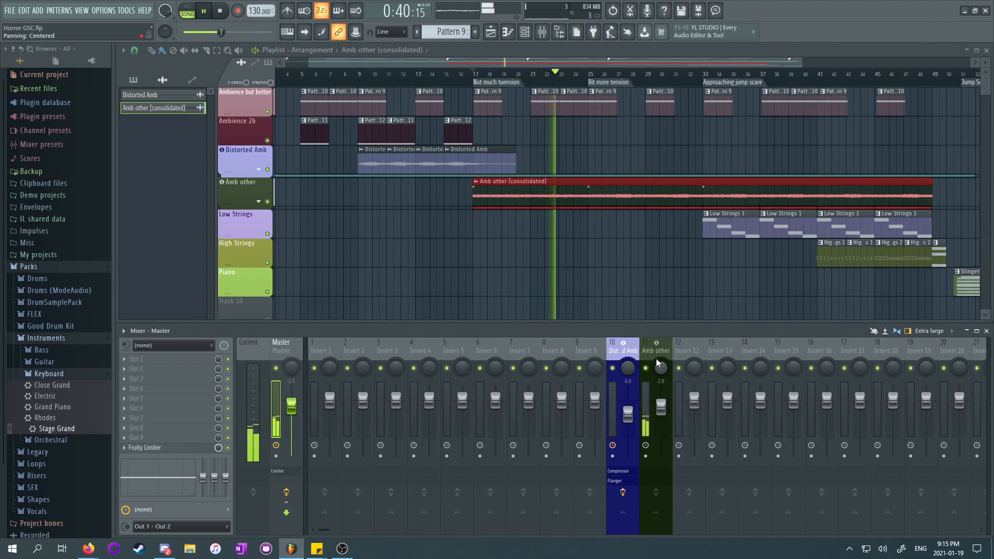
pyautogui.rightClick(662, 370)
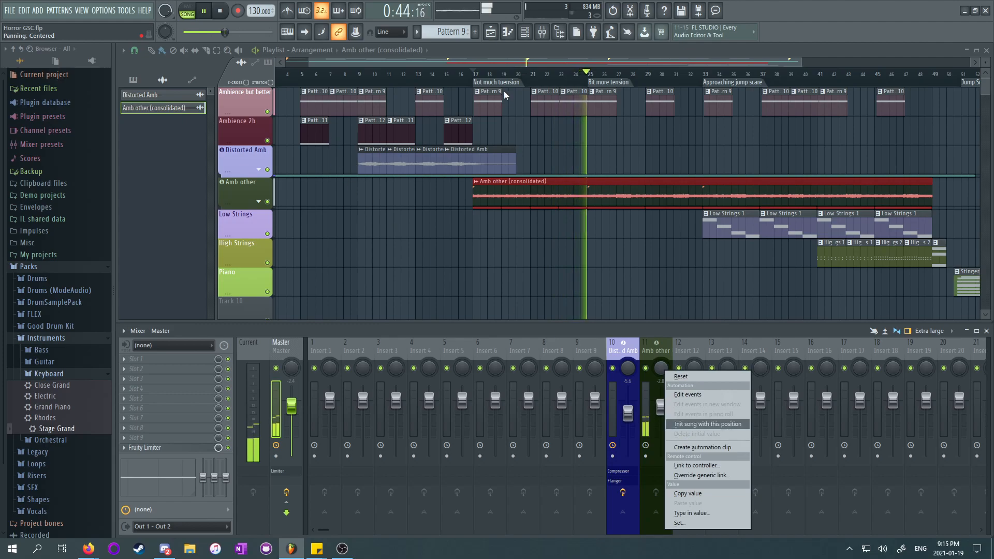
pyautogui.click(432, 63)
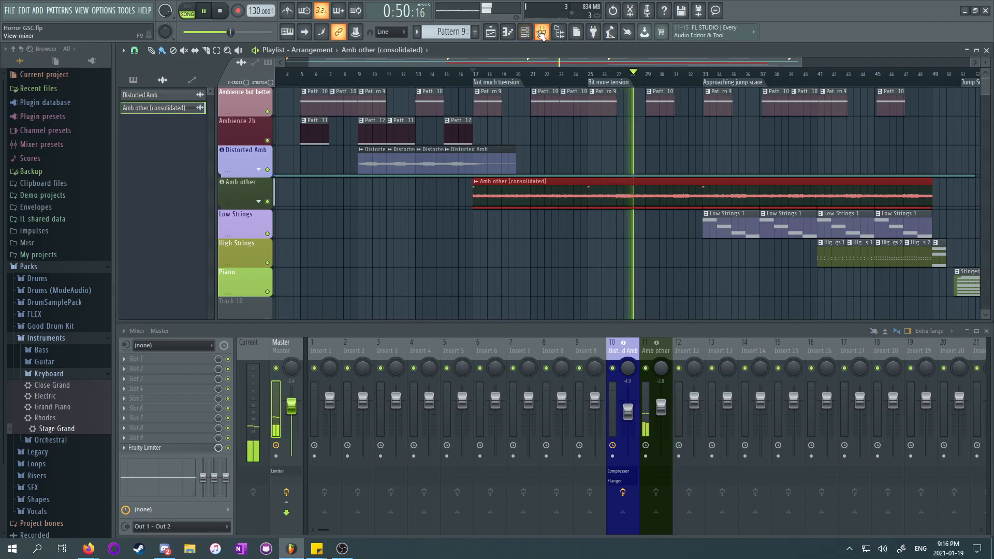
# Step: Display the Unsorted channel group in the channel rack during playback, and stop the song
pyautogui.click(533, 34)
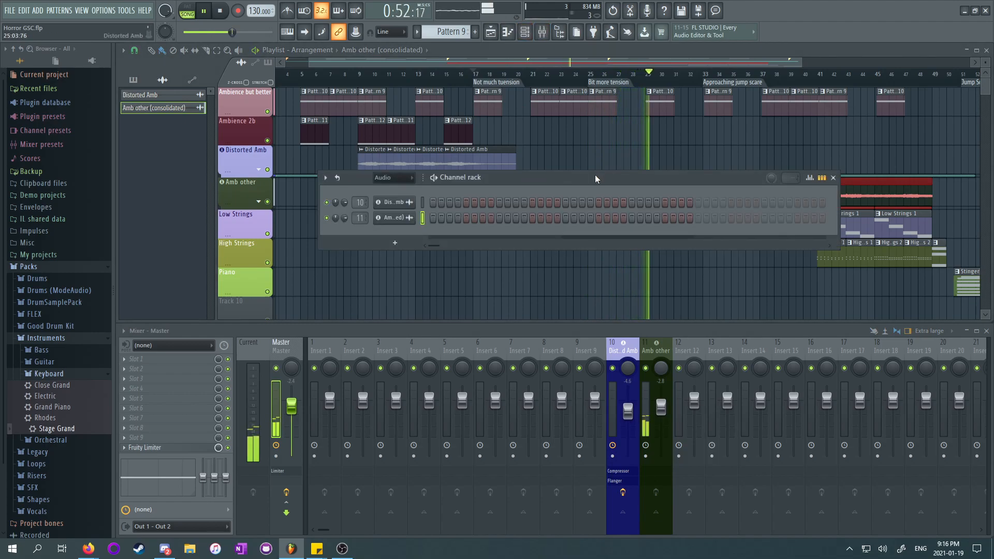
pyautogui.scroll(-1, 401, 182)
pyautogui.scroll(-1, 402, 182)
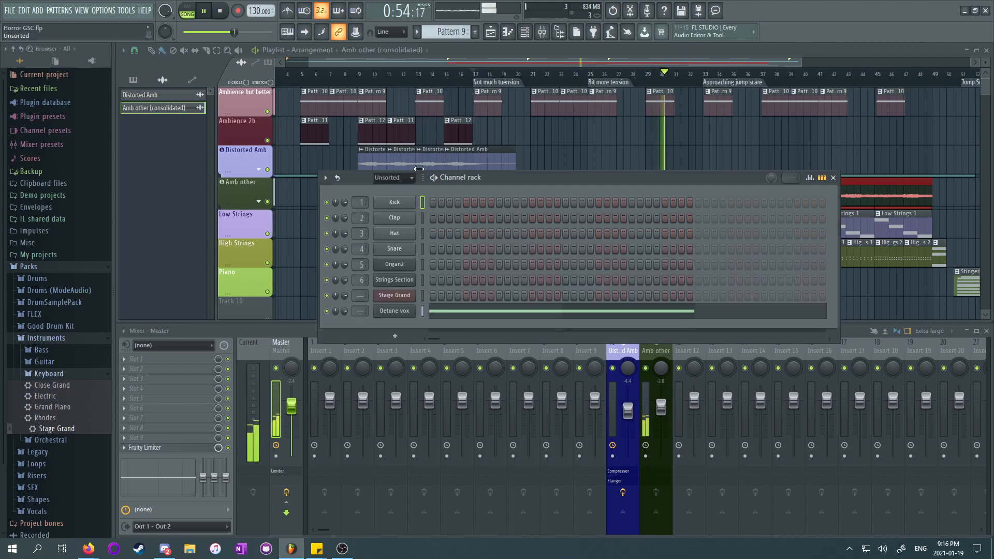
pyautogui.moveTo(550, 185); pyautogui.dragTo(593, 169)
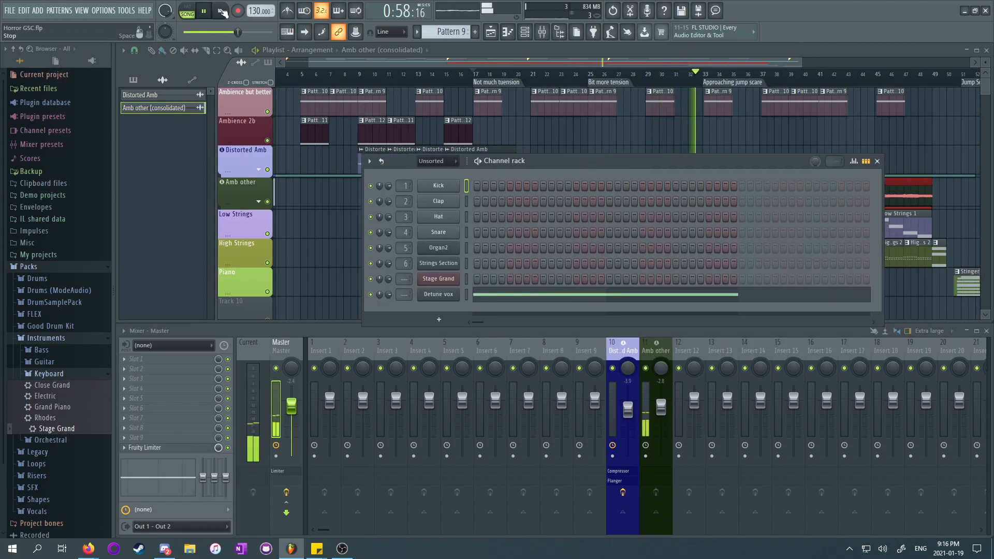
pyautogui.click(222, 11)
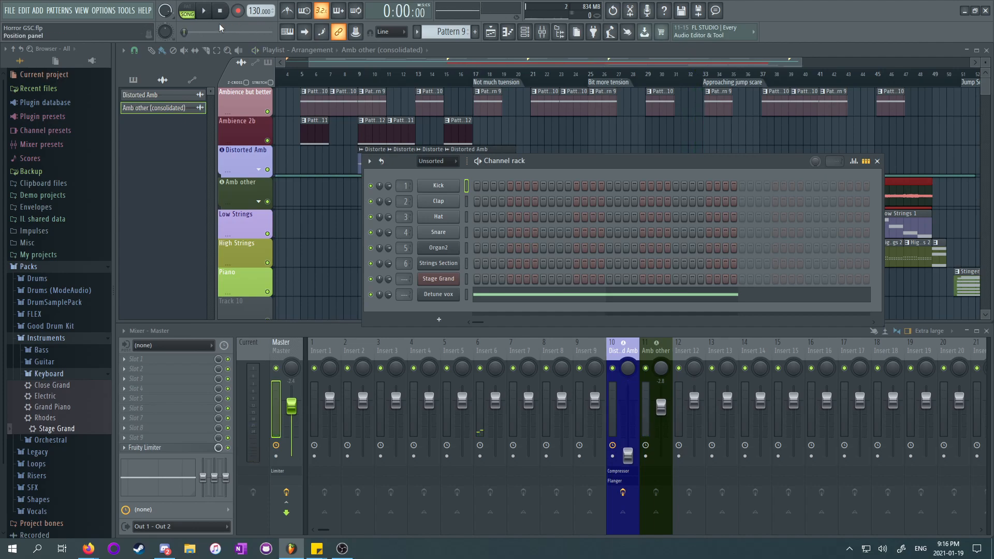
# Step: Play the song from the start while checking the "Detune vox" panning and the "Distorted Amb" mixer track, and close the channel rack
pyautogui.moveTo(443, 63); pyautogui.dragTo(370, 65)
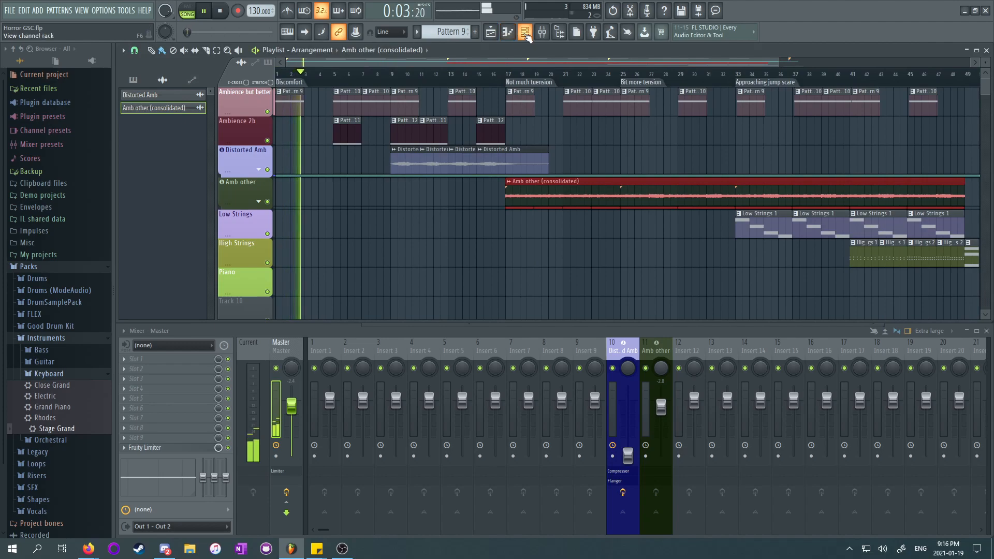
pyautogui.click(507, 32)
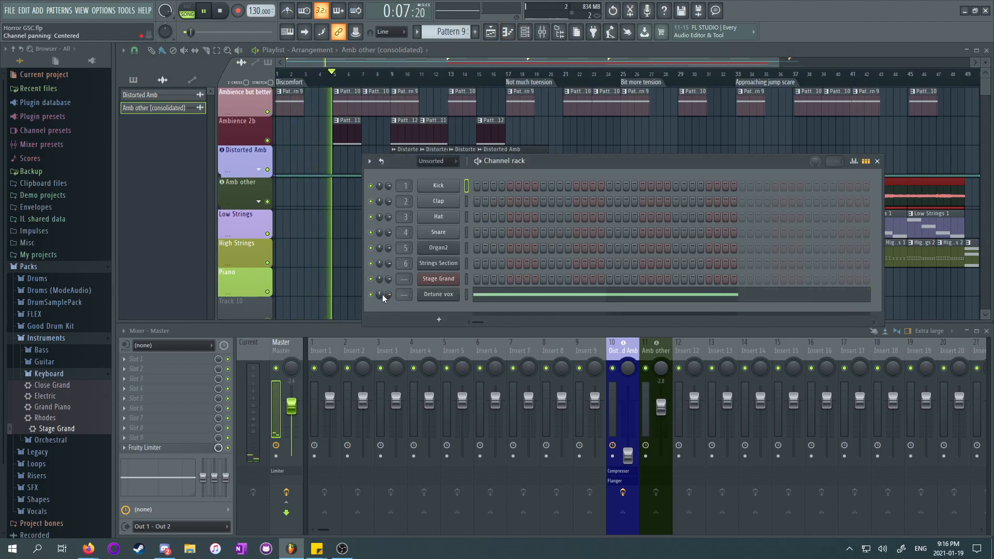
pyautogui.moveTo(379, 294); pyautogui.dragTo(380, 306)
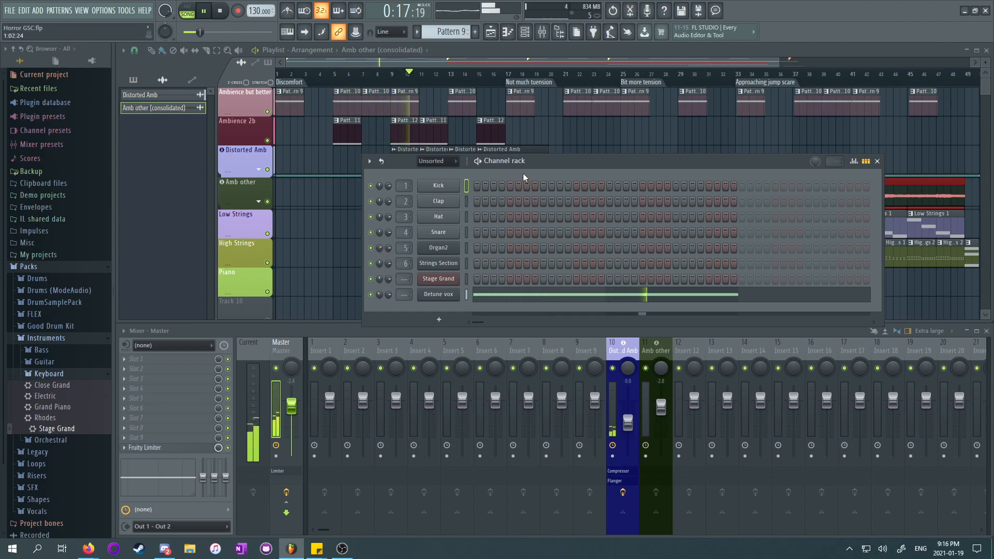
pyautogui.click(618, 350)
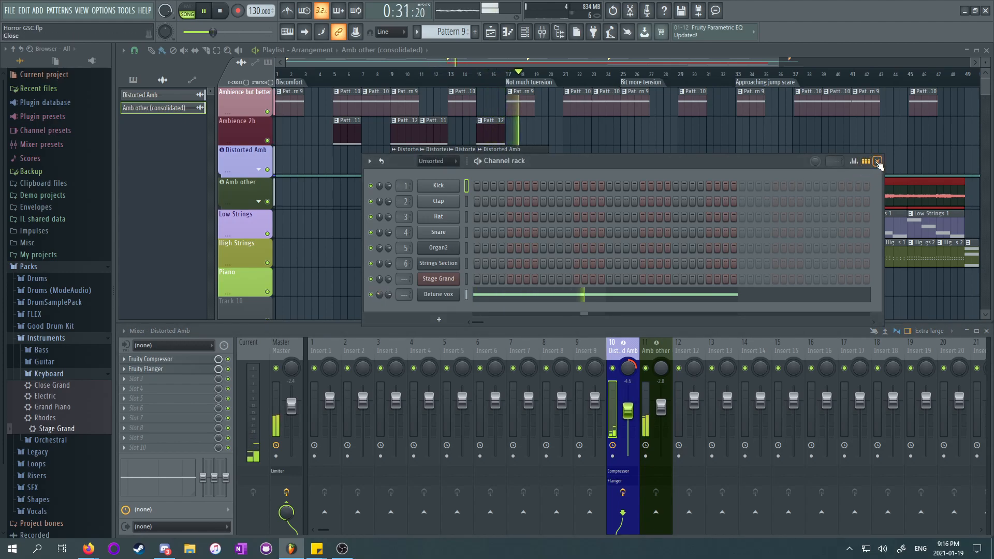
pyautogui.click(877, 161)
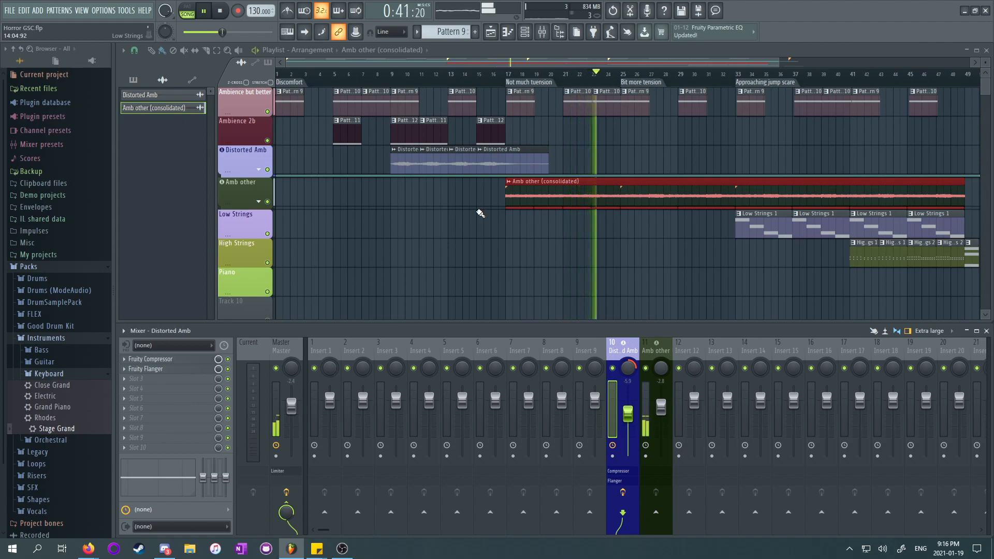
pyautogui.click(221, 12)
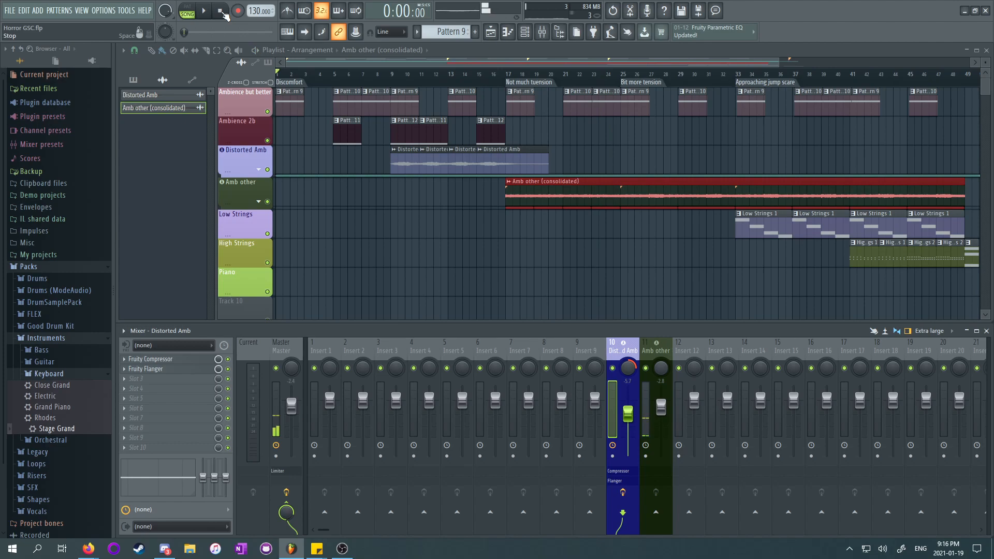
# Step: Set the song position to bar 9 and listen to the section where the "Distorted Amb" clips start
pyautogui.click(392, 78)
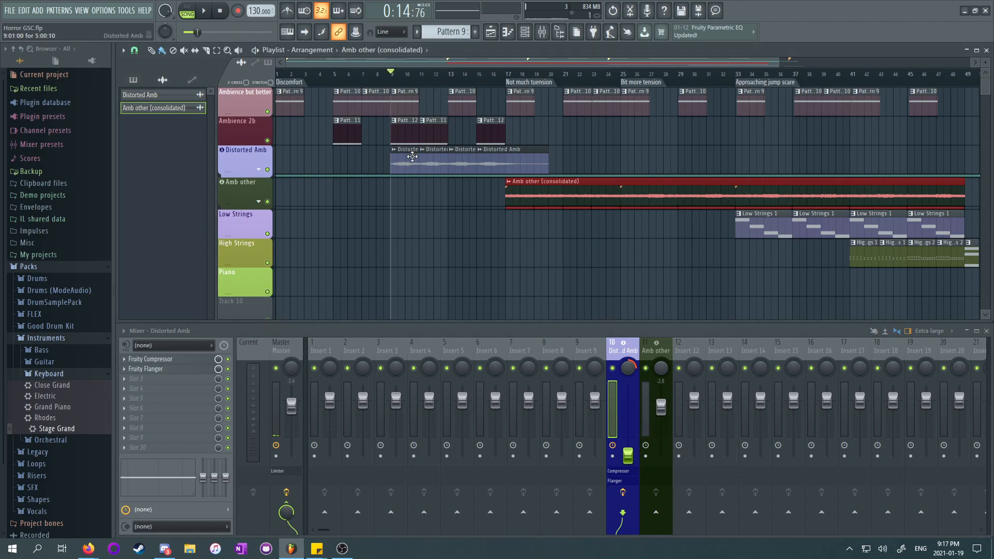
pyautogui.press('space')
pyautogui.press('space')
pyautogui.moveTo(451, 63); pyautogui.dragTo(405, 73)
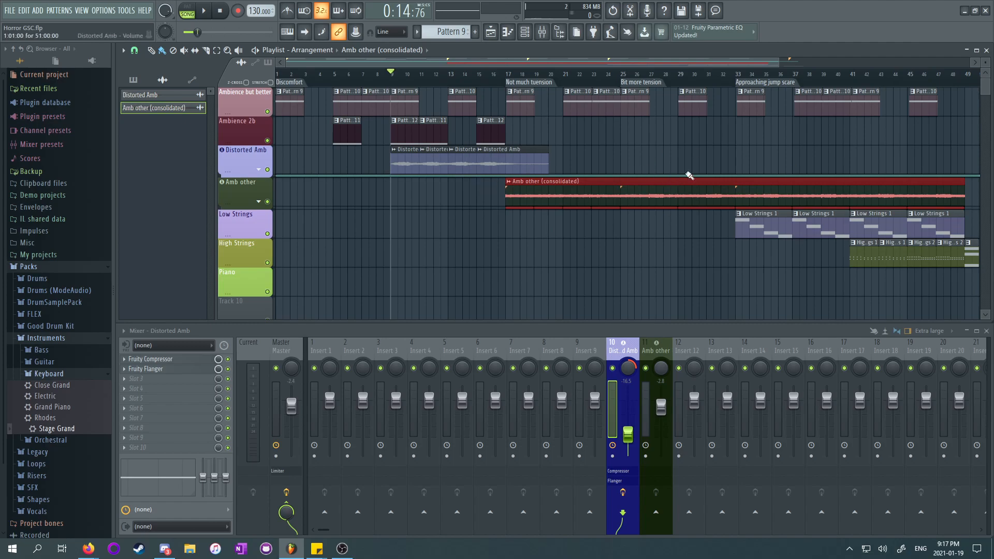
# Step: Review the whole arrangement from the "Discomfort" section to the Stinger clip at the "Jump Scare" marker
pyautogui.moveTo(510, 61)
pyautogui.mouseDown()
pyautogui.moveTo(629, 65)
pyautogui.moveTo(516, 66)
pyautogui.mouseUp()
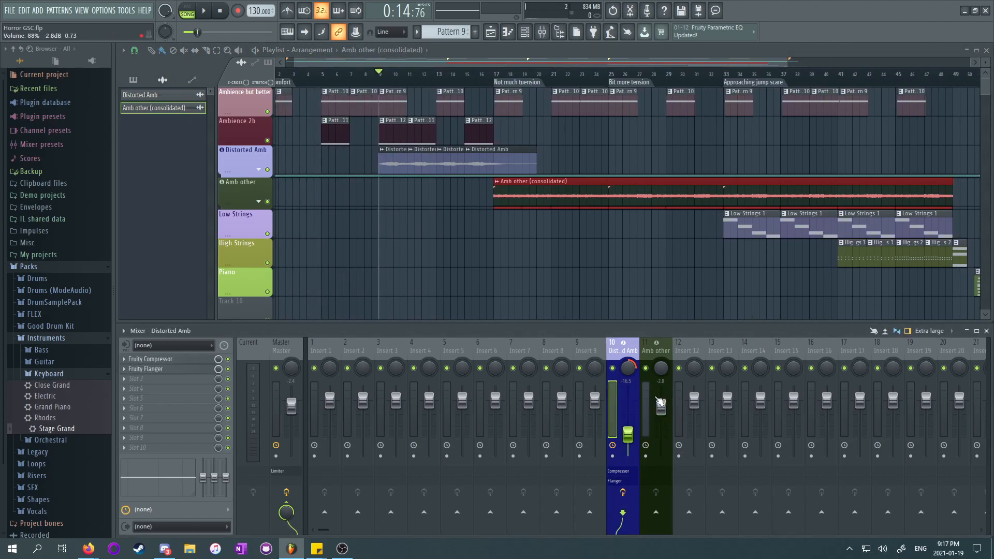
pyautogui.moveTo(416, 63); pyautogui.dragTo(317, 68)
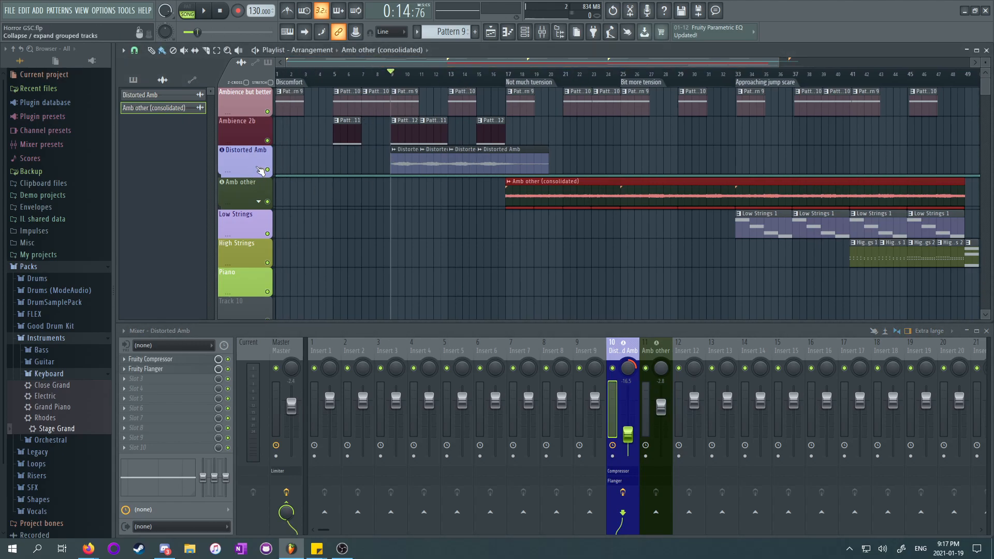
pyautogui.moveTo(505, 70); pyautogui.dragTo(610, 68)
pyautogui.moveTo(444, 66); pyautogui.dragTo(263, 63)
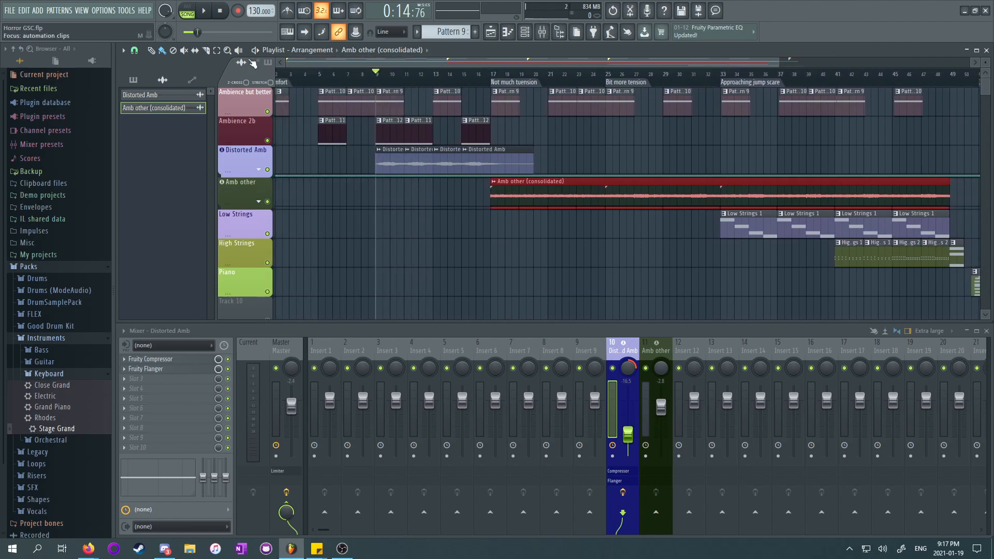
pyautogui.moveTo(623, 64)
pyautogui.mouseDown()
pyautogui.moveTo(717, 76)
pyautogui.moveTo(614, 66)
pyautogui.mouseUp()
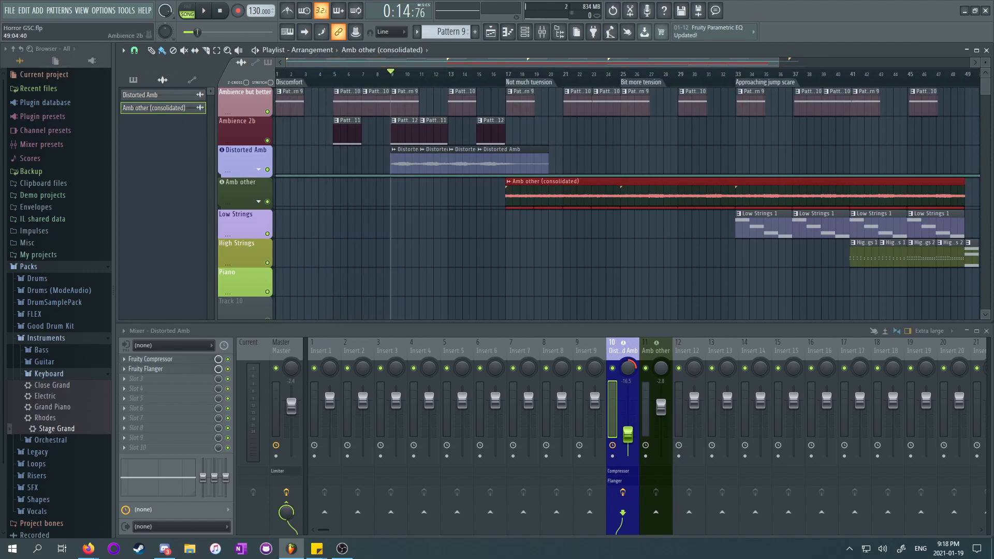
pyautogui.hotkey('alt', 'Tab')
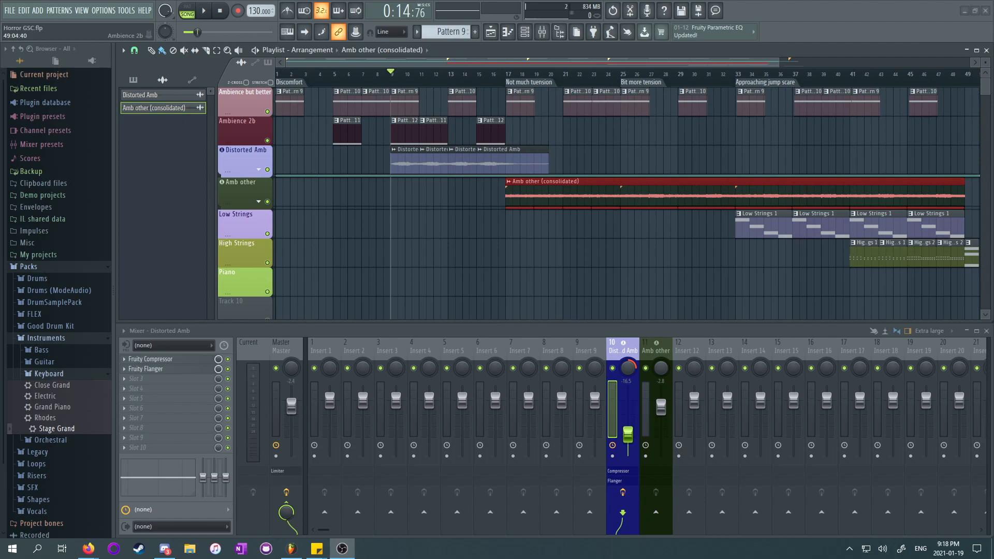
pyautogui.click(409, 60)
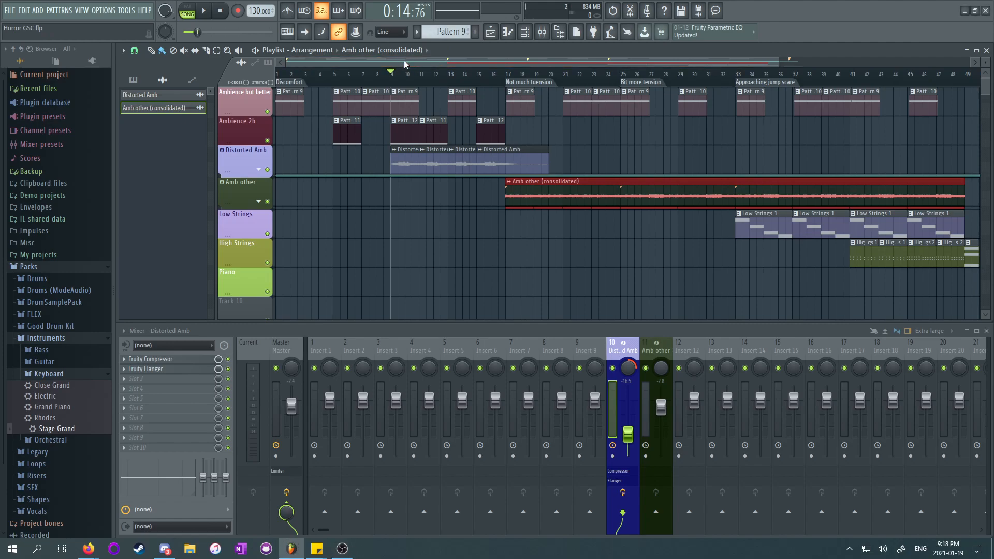
pyautogui.moveTo(404, 60)
pyautogui.mouseDown()
pyautogui.moveTo(493, 59)
pyautogui.moveTo(390, 62)
pyautogui.mouseUp()
pyautogui.moveTo(641, 62); pyautogui.dragTo(707, 72)
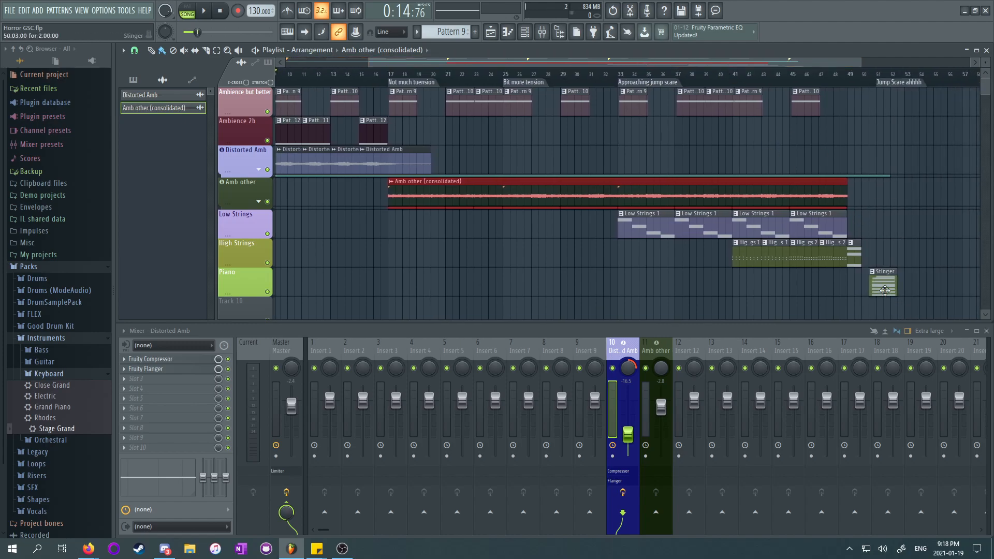
pyautogui.moveTo(404, 63); pyautogui.dragTo(317, 78)
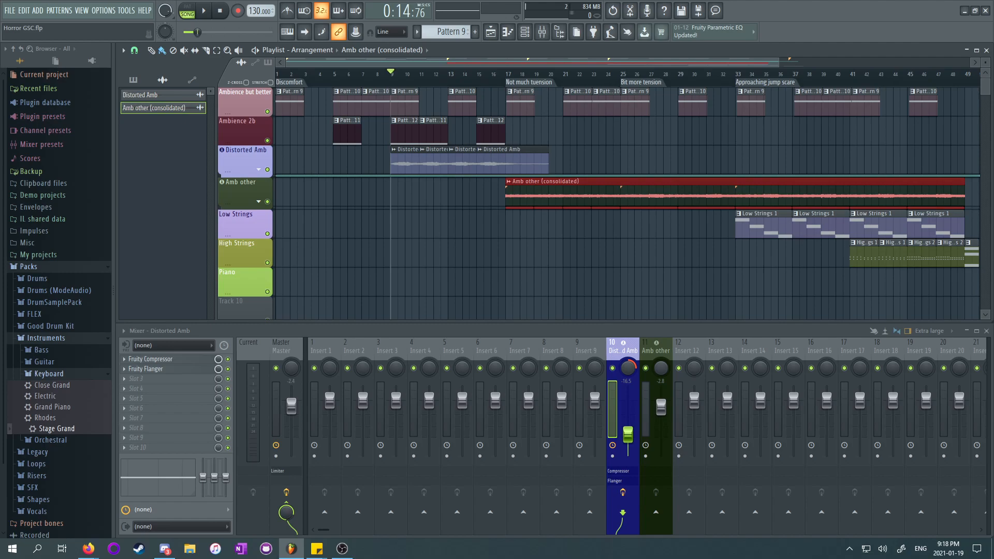
pyautogui.hscroll(2, 503, 69)
pyautogui.hscroll(-2, 503, 69)
pyautogui.moveTo(440, 61); pyautogui.dragTo(386, 70)
pyautogui.moveTo(600, 64); pyautogui.dragTo(711, 66)
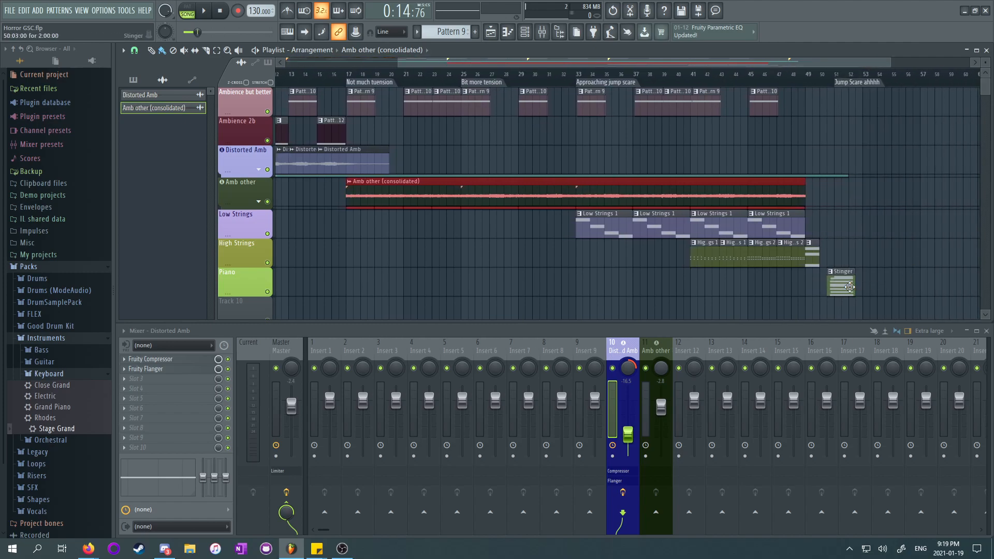
# Step: Look through the patterns from "Distorted Amb" to "Pattern 9", and make "Stinger" the active pattern
pyautogui.click(843, 286)
pyautogui.moveTo(552, 65); pyautogui.dragTo(430, 67)
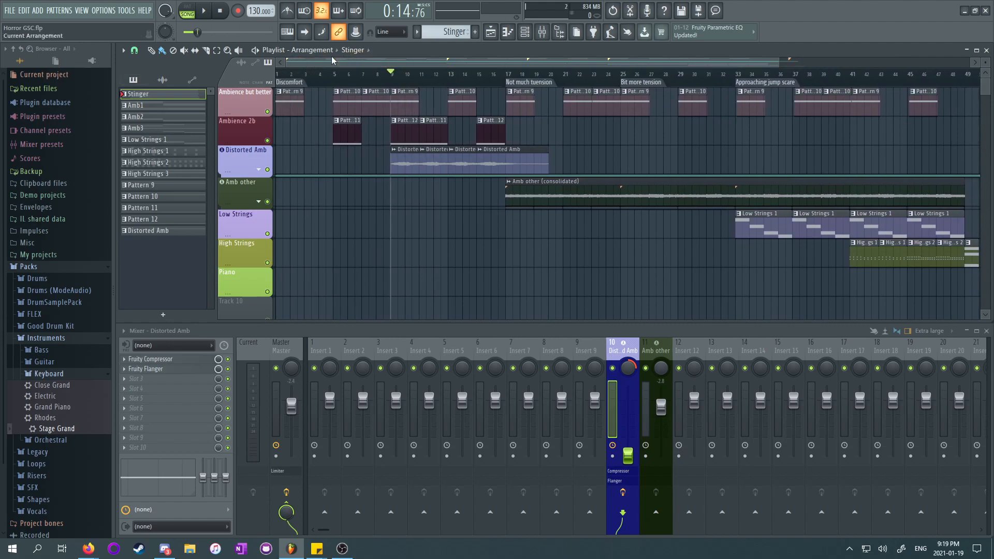
pyautogui.click(163, 231)
pyautogui.click(160, 220)
pyautogui.click(158, 209)
pyautogui.click(148, 196)
pyautogui.click(145, 185)
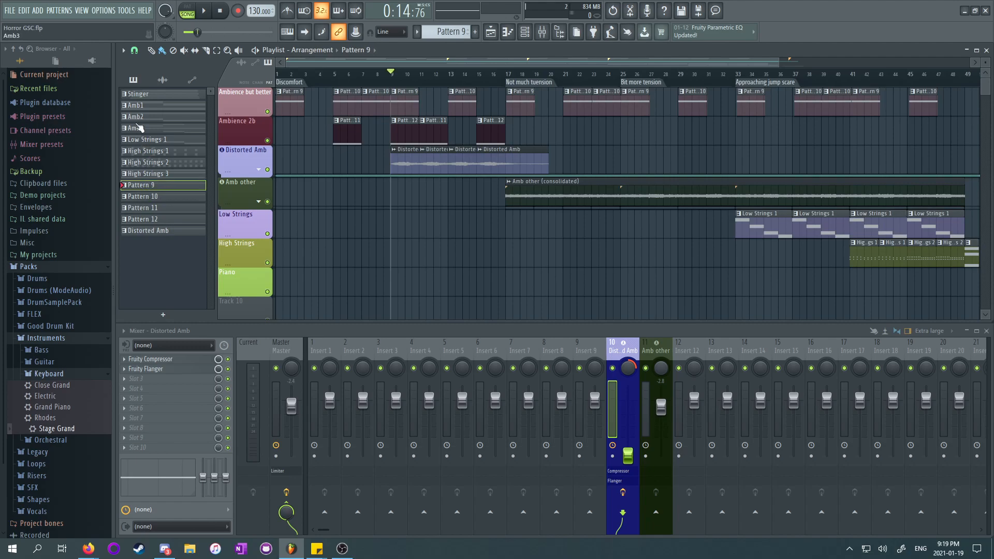
pyautogui.click(145, 94)
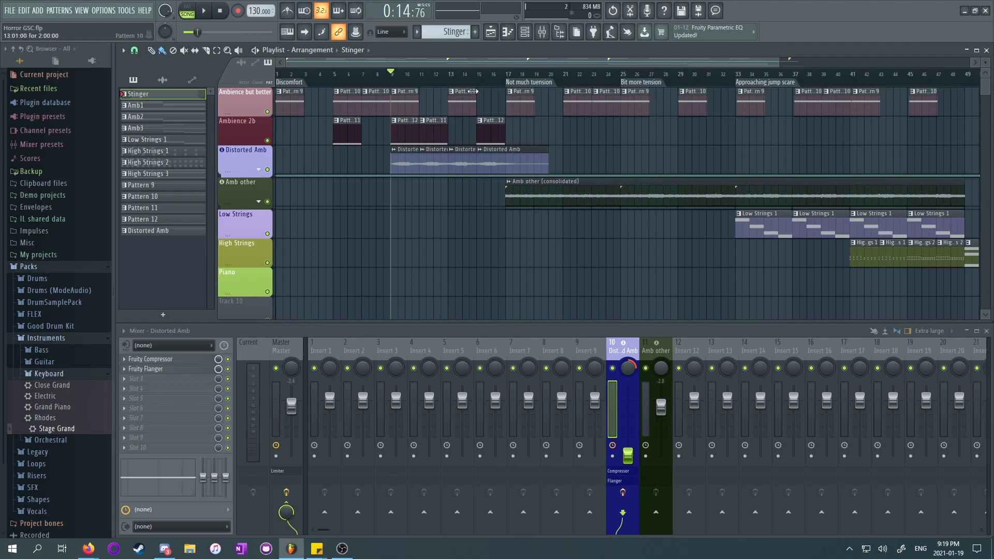
# Step: Examine the string and Stinger clips towards the "Jump Scare" section, and return the song position to the start
pyautogui.moveTo(491, 64); pyautogui.dragTo(545, 65)
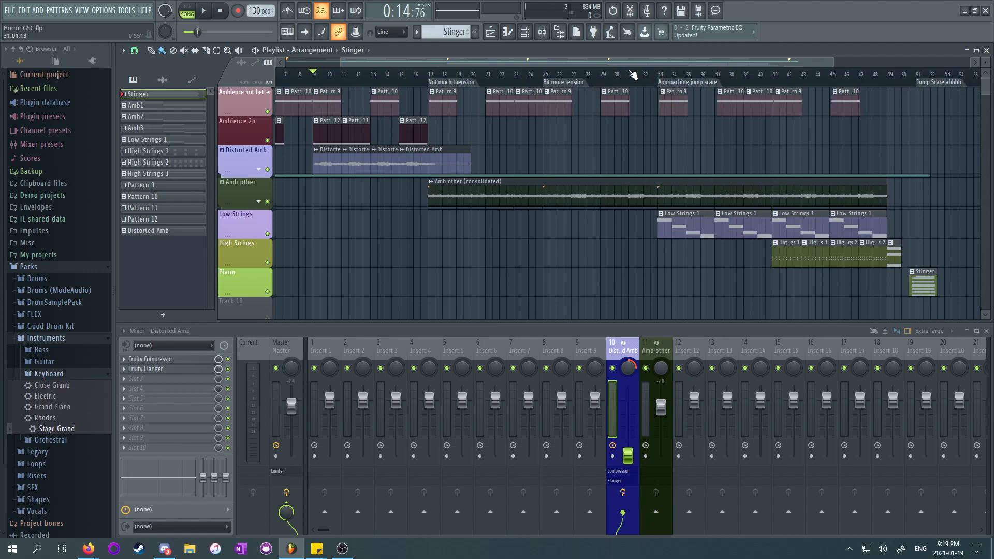
pyautogui.moveTo(616, 61); pyautogui.dragTo(662, 64)
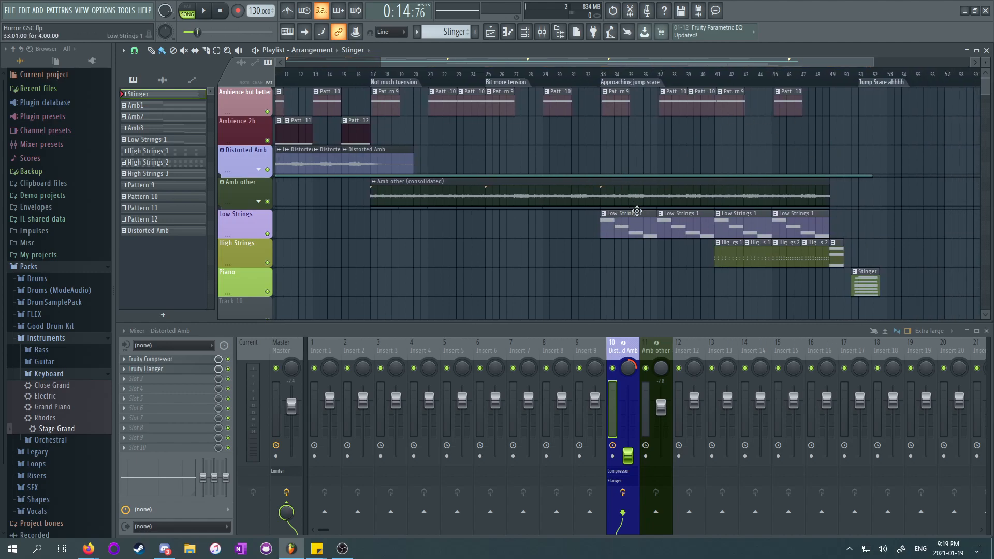
pyautogui.moveTo(666, 66); pyautogui.dragTo(745, 67)
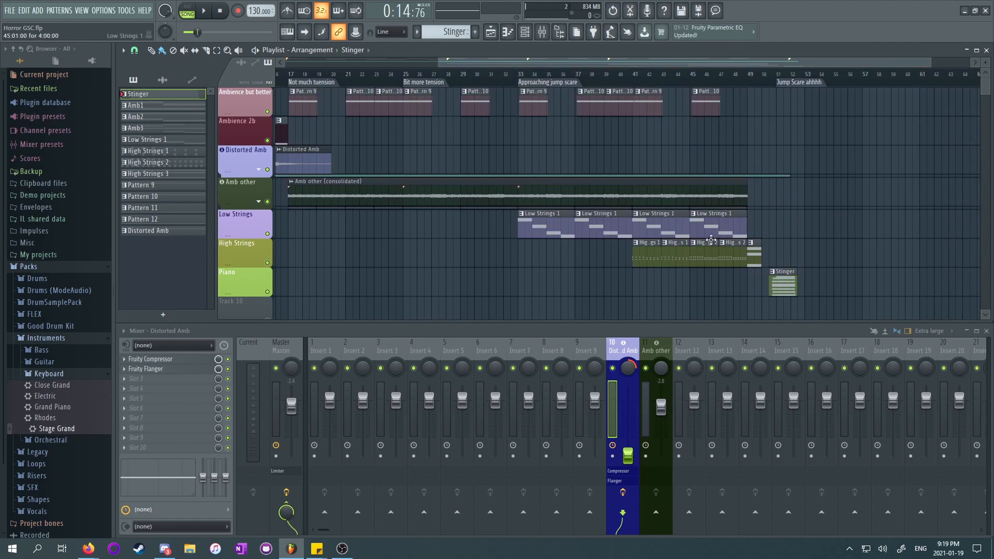
pyautogui.moveTo(608, 67); pyautogui.dragTo(616, 67)
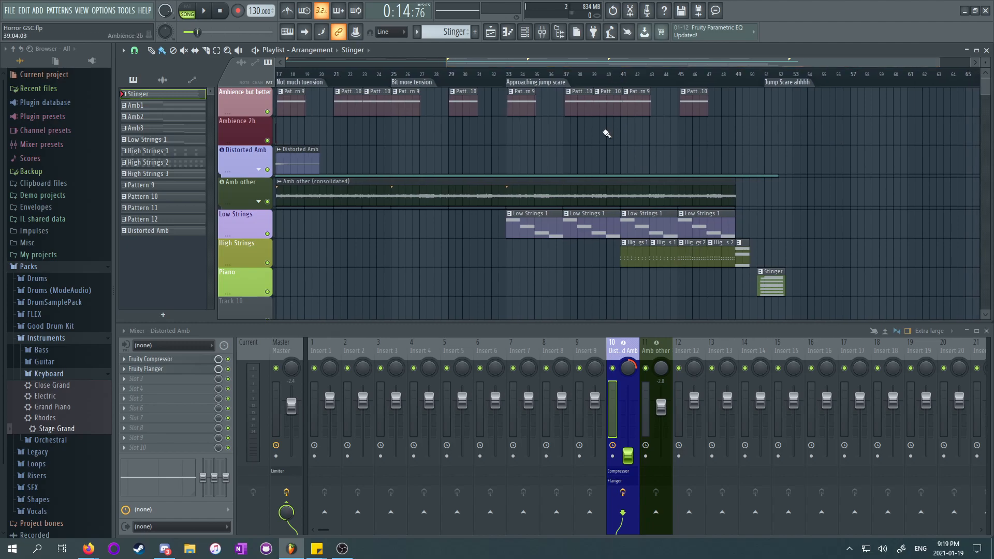
pyautogui.moveTo(561, 65); pyautogui.dragTo(429, 64)
pyautogui.click(181, 32)
pyautogui.click(9, 10)
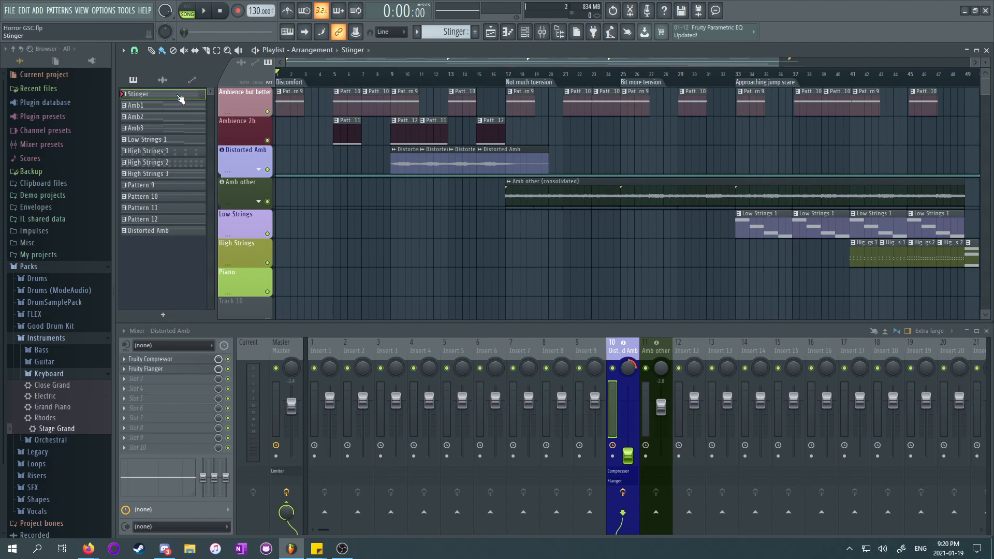
pyautogui.rightClick(176, 96)
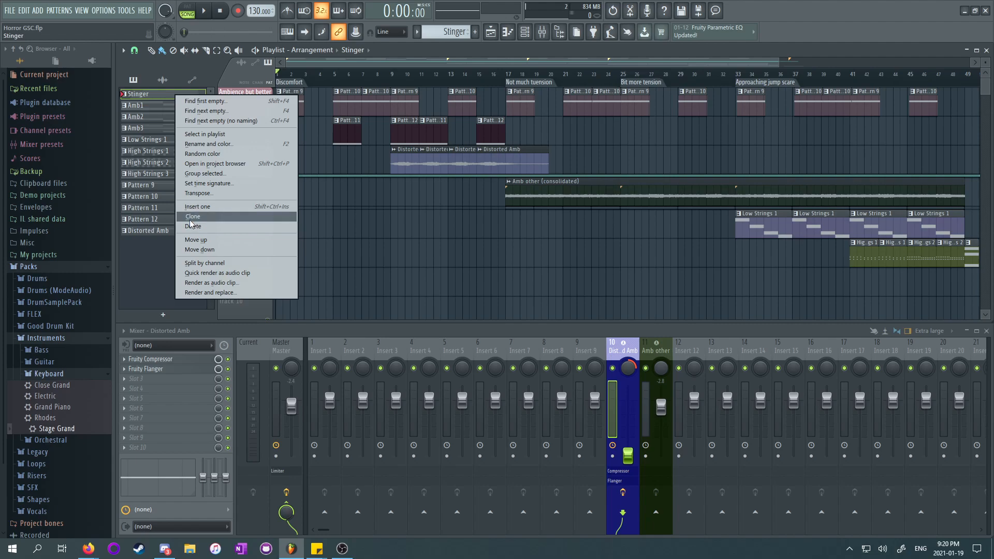
pyautogui.click(217, 284)
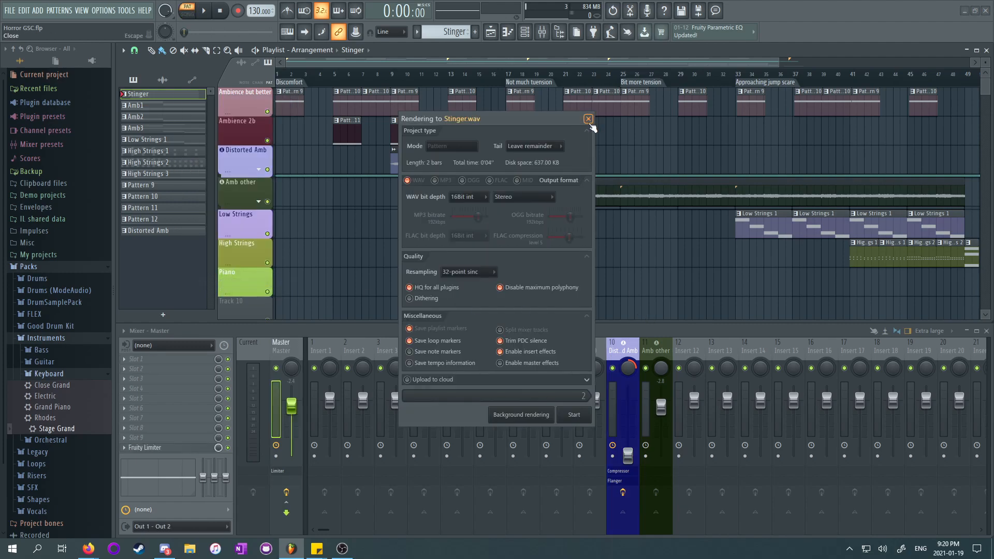
pyautogui.click(588, 120)
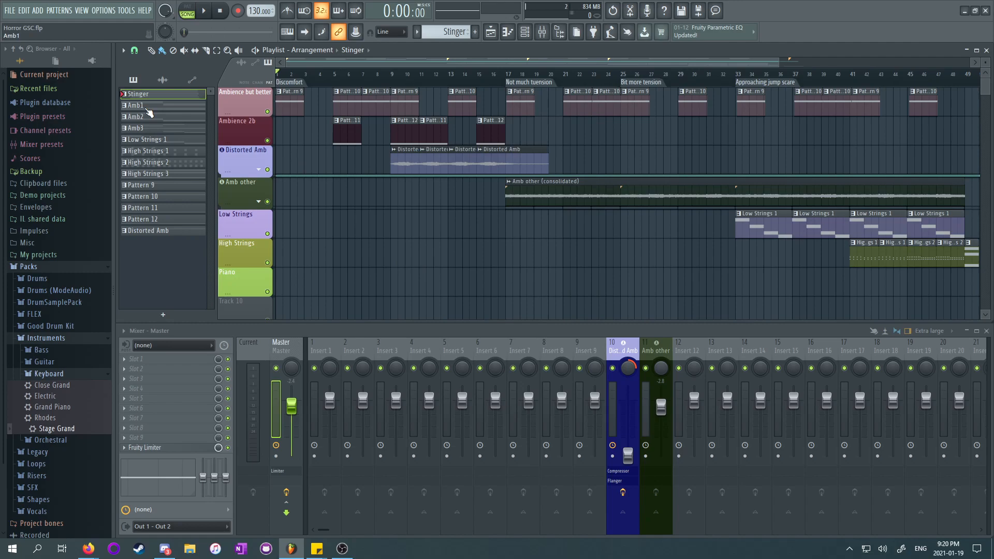
# Step: Render all patterns from "Stinger" to "Distorted Amb" as 16-bit WAV audio clips with the tail set to Leave remainder
pyautogui.moveTo(149, 113); pyautogui.dragTo(155, 231)
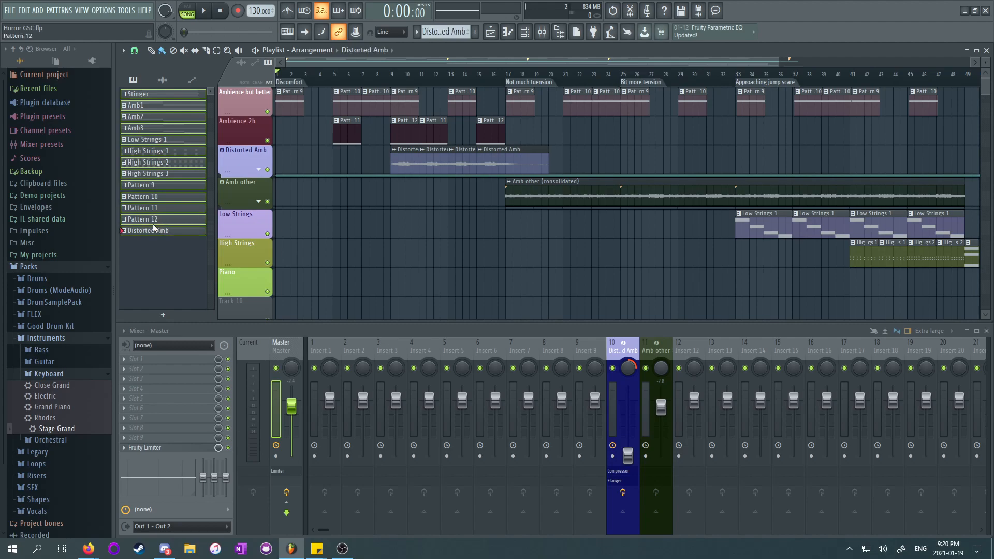
pyautogui.rightClick(154, 228)
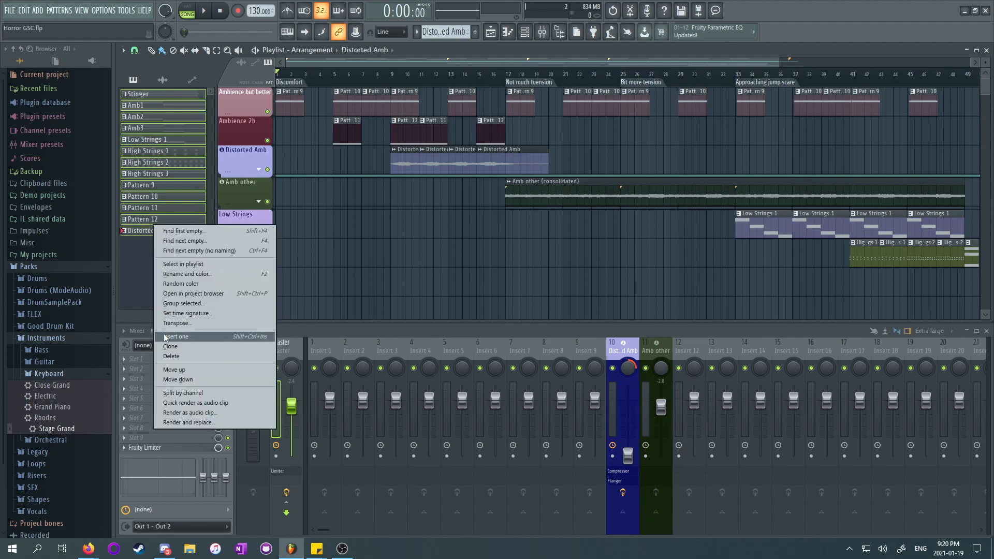
pyautogui.click(208, 414)
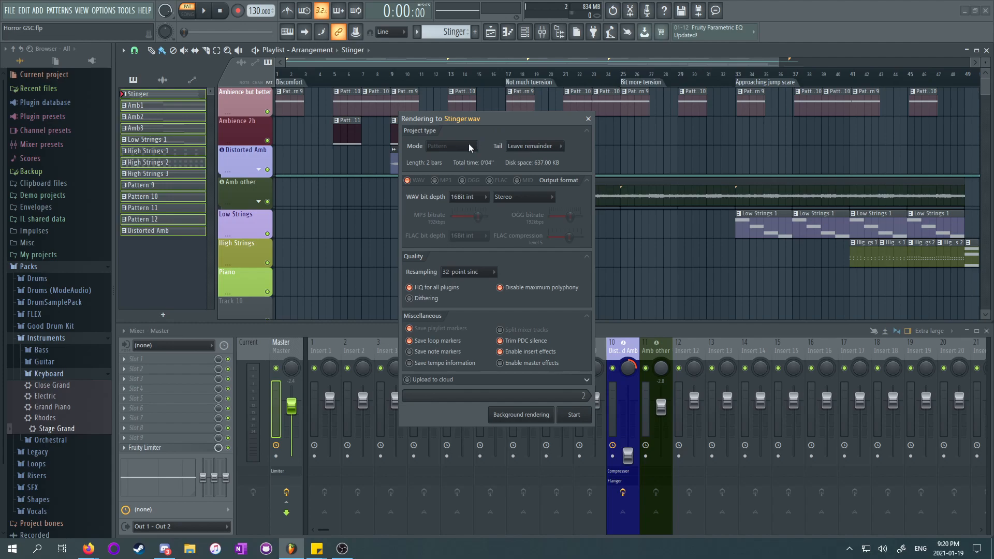
pyautogui.click(545, 148)
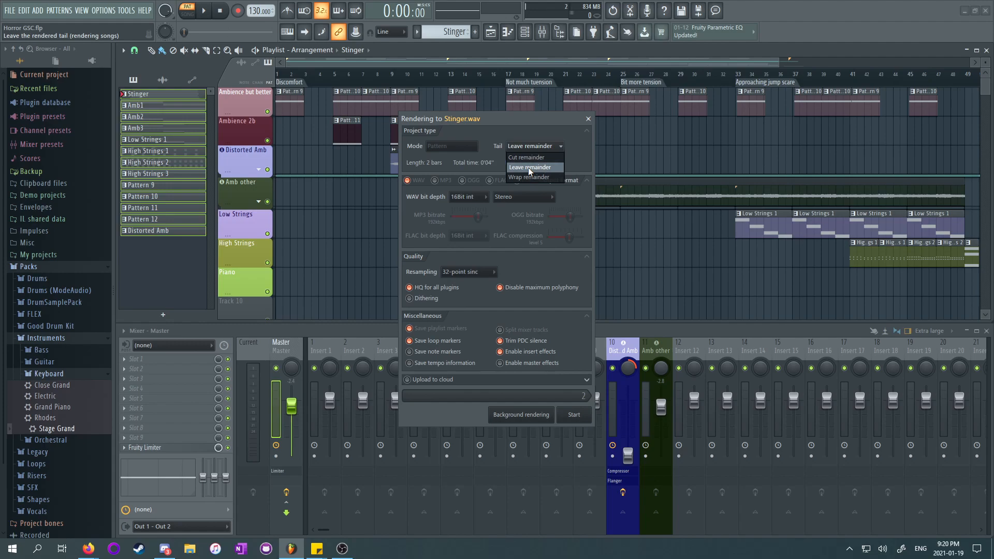
pyautogui.click(529, 168)
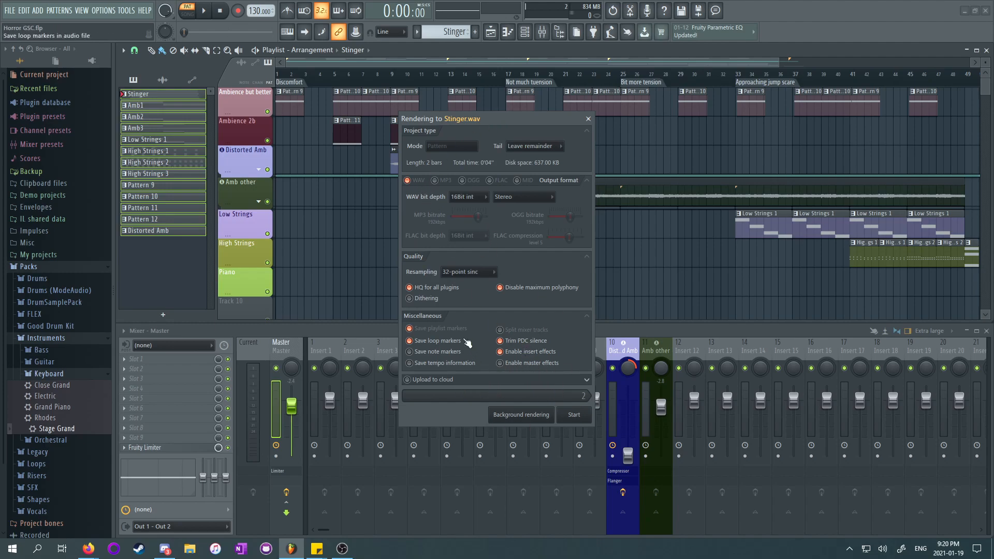
pyautogui.click(575, 416)
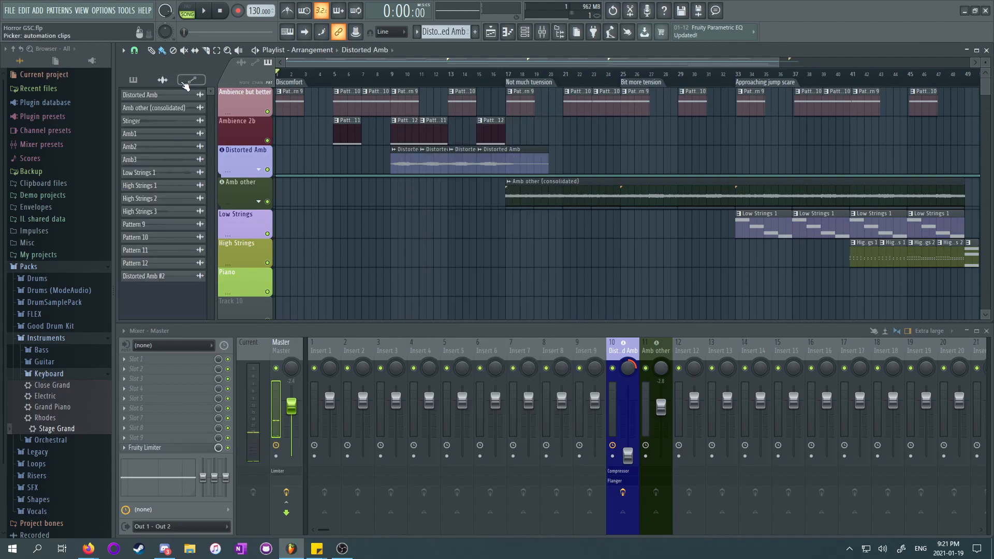
# Step: Look over the rendered audio clips, checking "Distorted Amb #2" and "Distorted Amb", and return to the list of patterns
pyautogui.click(172, 278)
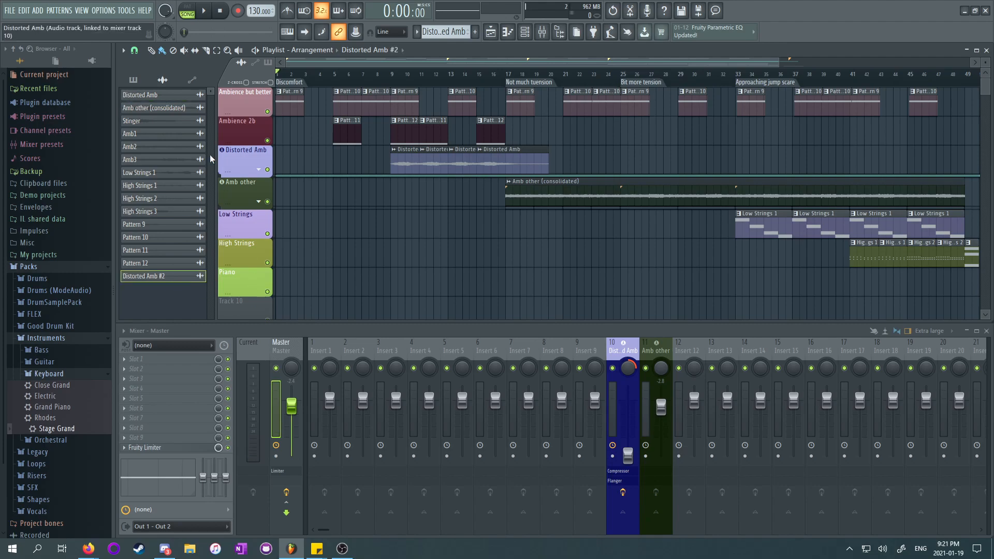
pyautogui.click(174, 97)
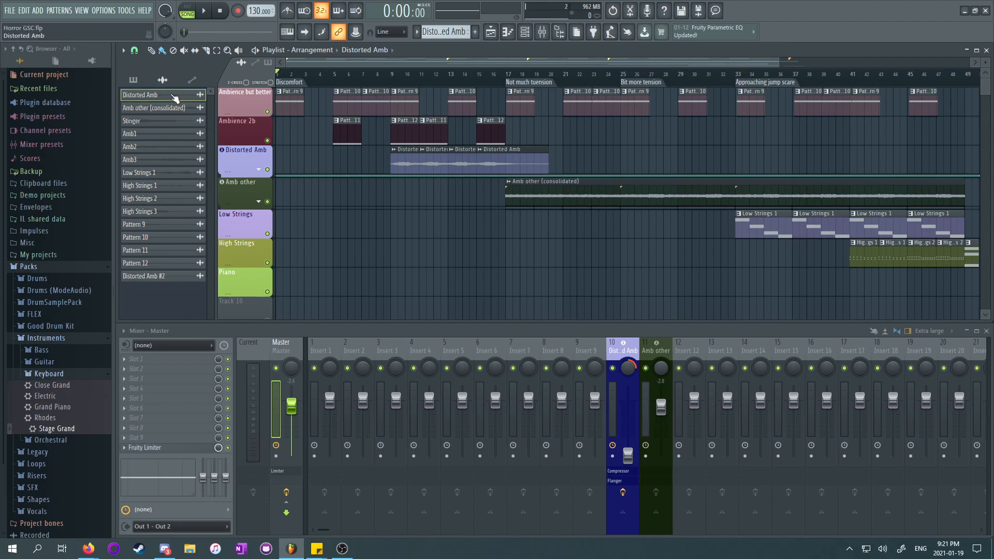
pyautogui.click(133, 79)
# Step: Review the tail options for rendering the "Distorted Amb" pattern as an audio clip, leave without rendering, and show the audio clips
pyautogui.click(158, 234)
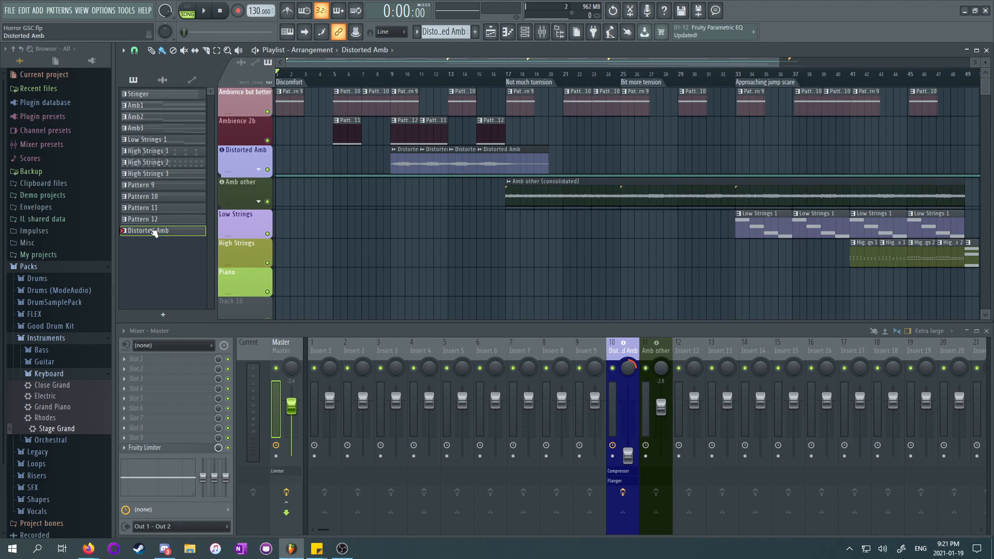
pyautogui.rightClick(154, 233)
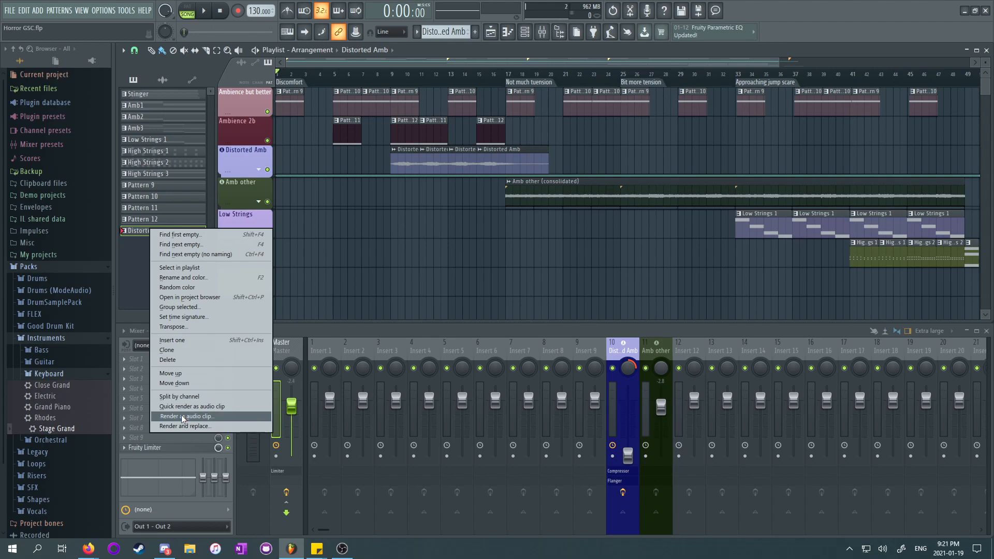
pyautogui.hotkey('alt', 'Tab')
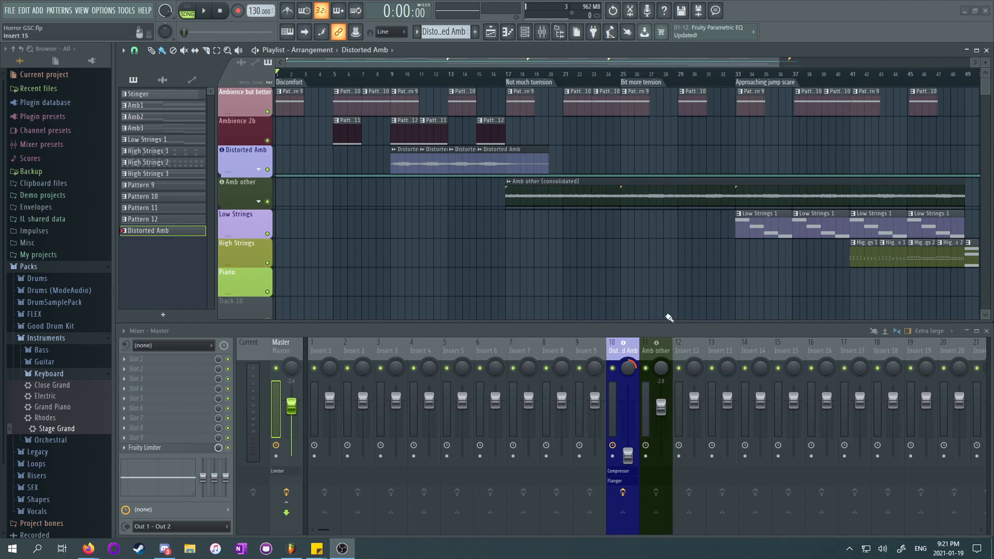
pyautogui.rightClick(144, 233)
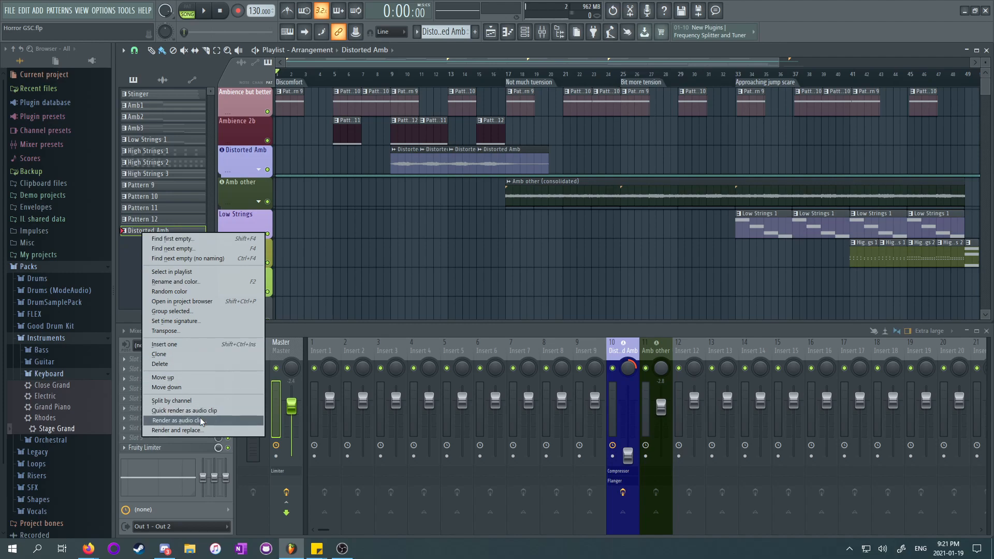
pyautogui.click(173, 421)
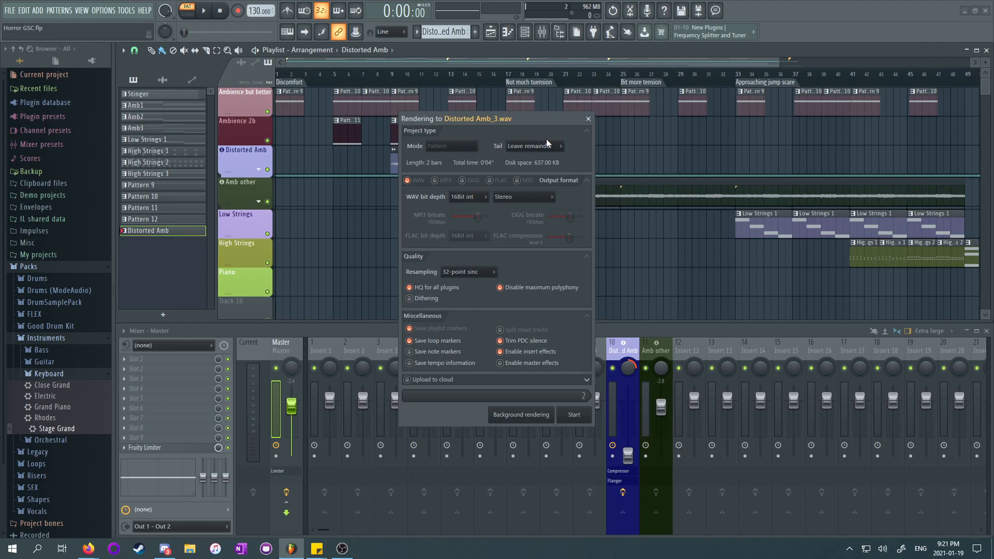
pyautogui.click(546, 144)
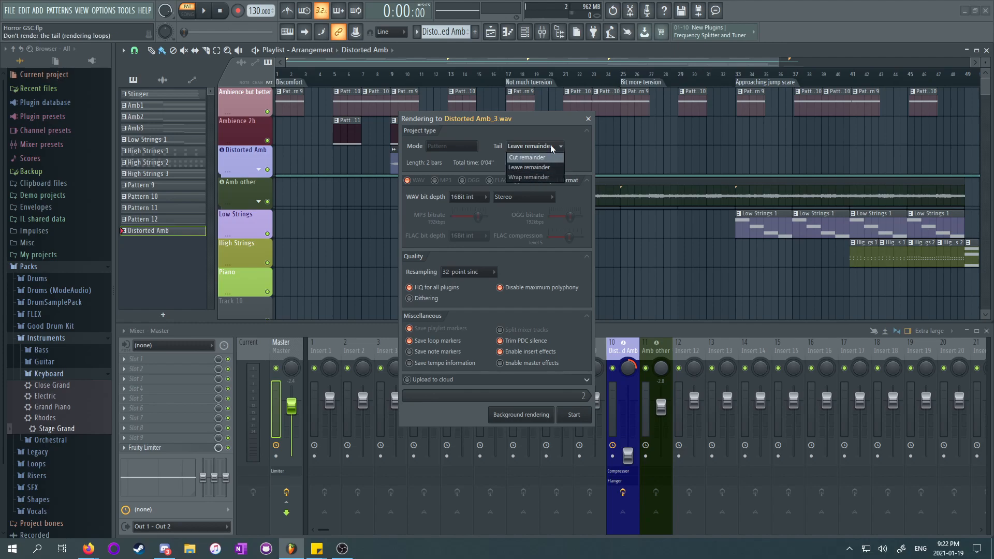
pyautogui.click(532, 168)
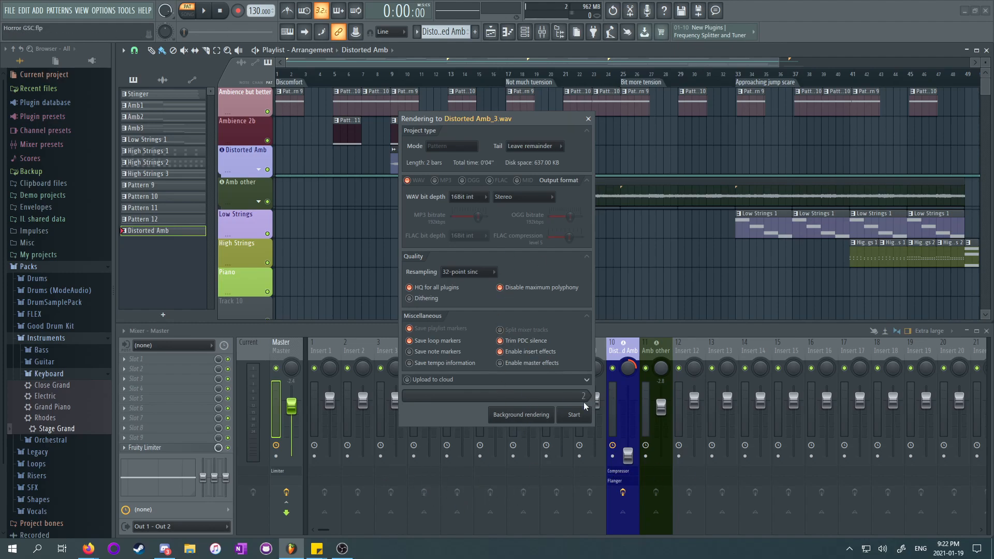
pyautogui.click(588, 119)
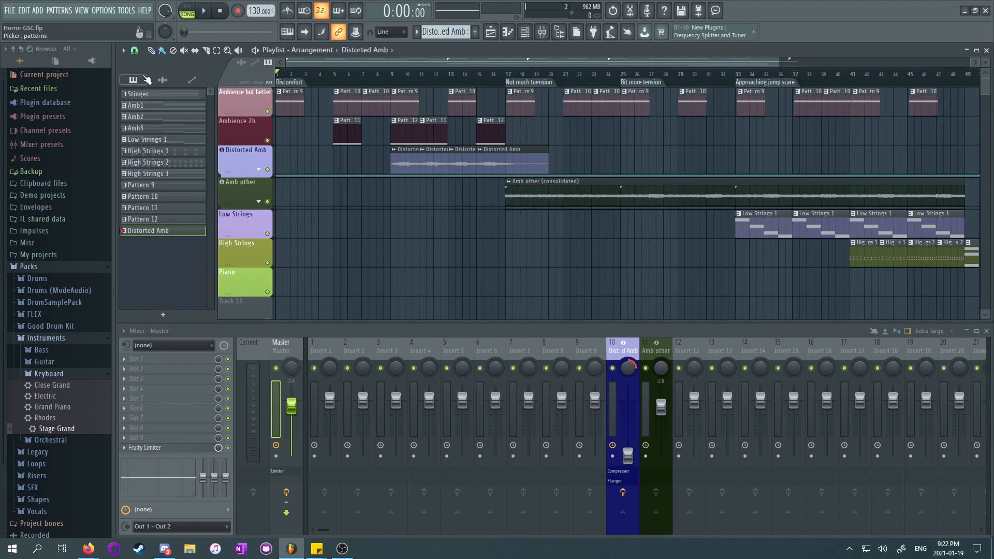
pyautogui.click(162, 80)
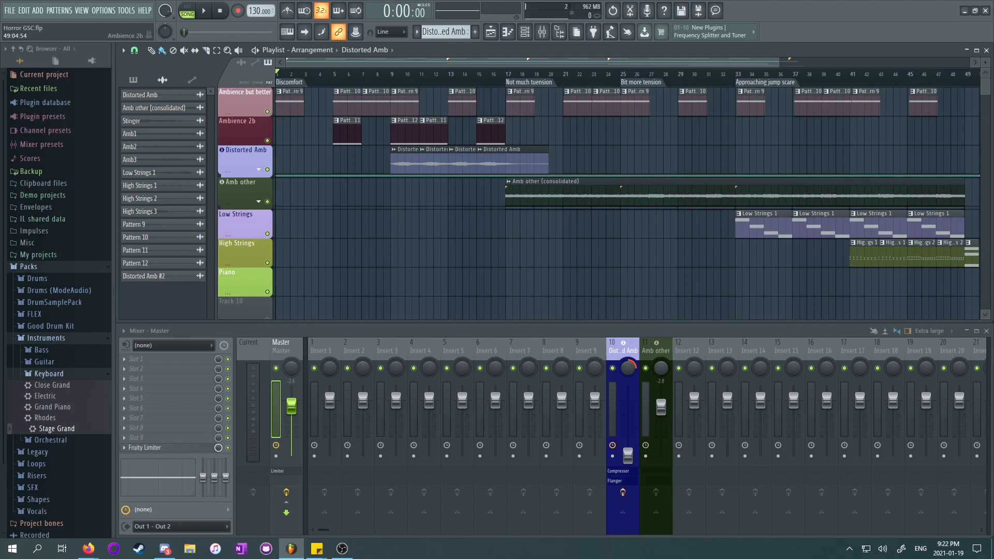
# Step: Switch to the Google Slides deck and present the "Next week..." slide, moving the presenter view window off the slide
pyautogui.press('Escape')
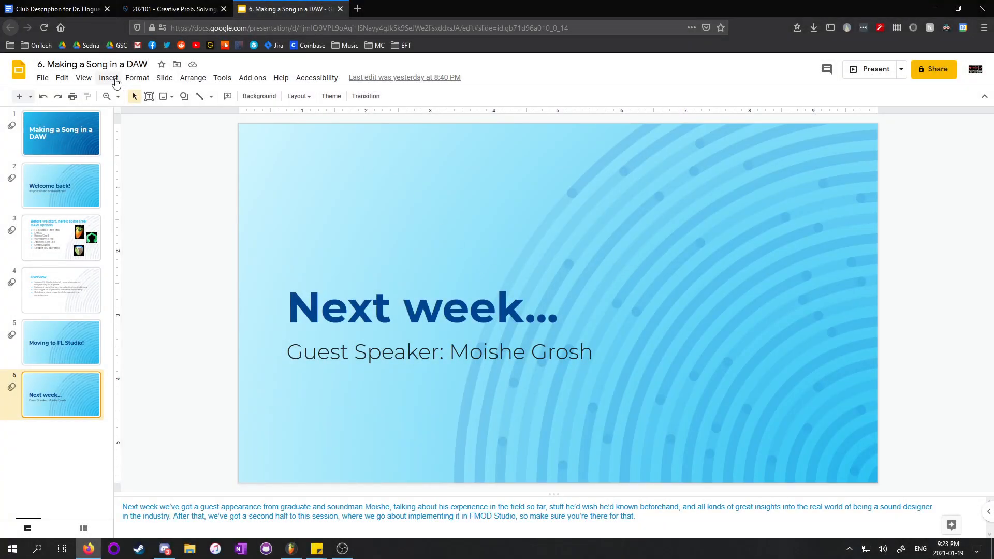
pyautogui.click(879, 75)
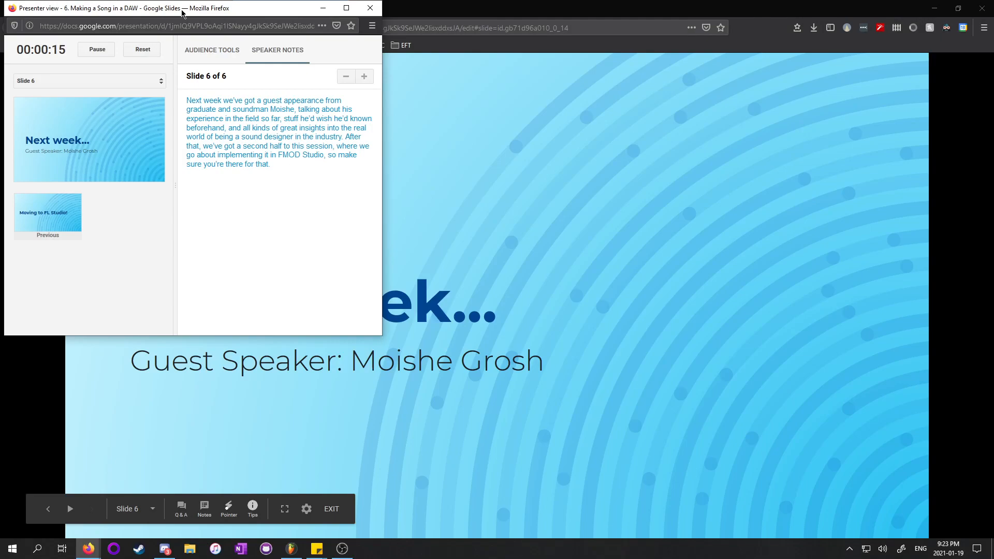
pyautogui.moveTo(183, 12); pyautogui.dragTo(993, 155)
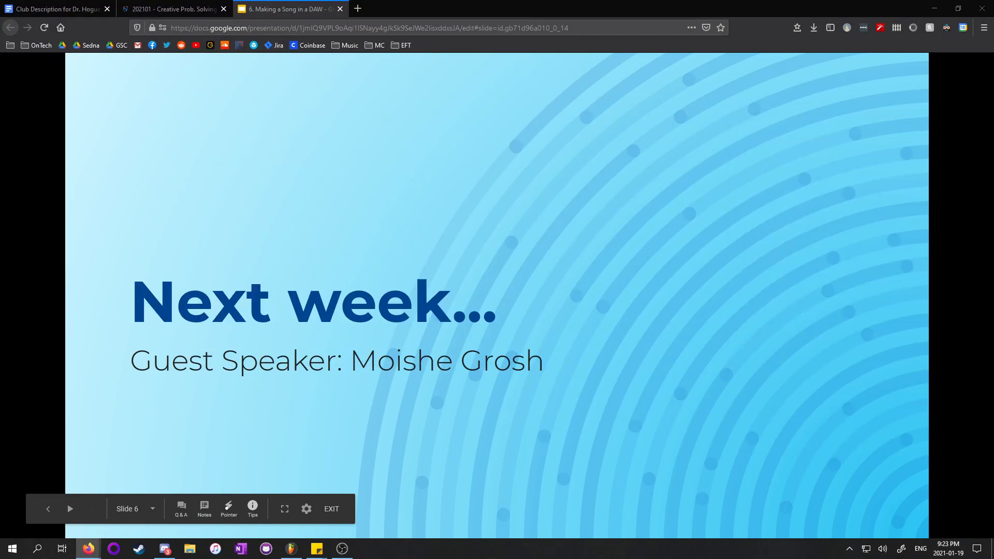